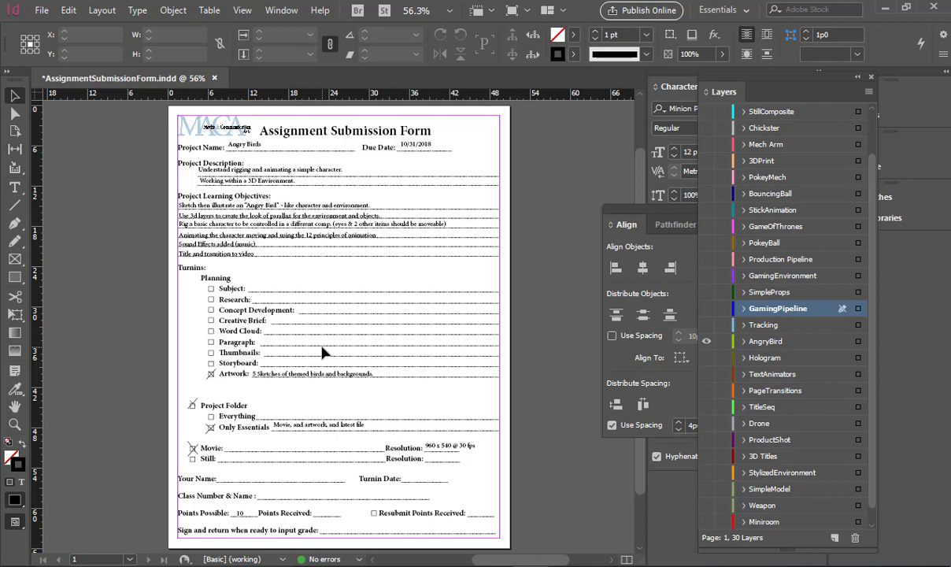
Switch to the browser and locate the Angry Bird Bounce files in the course's modules.
{"action": "left_click", "coordinate": [885, 7]}
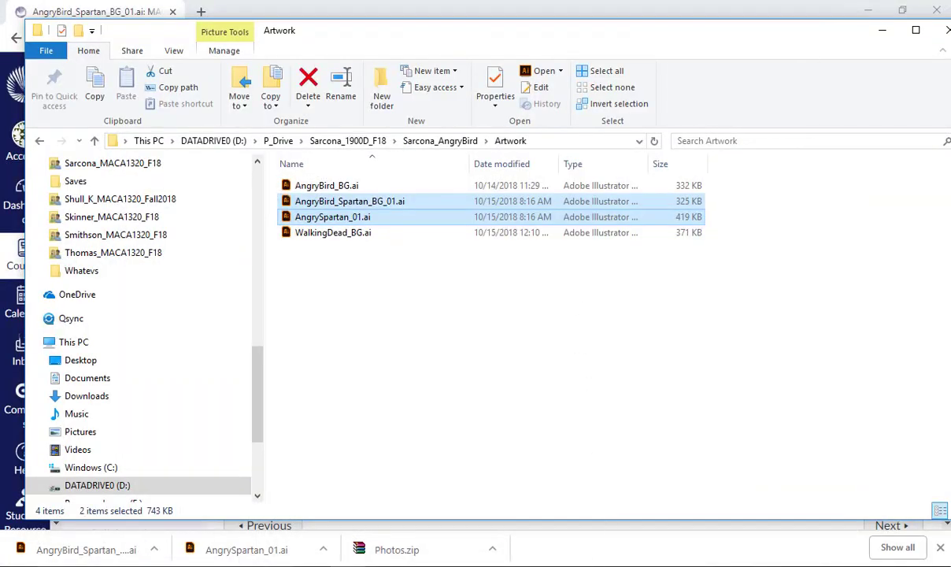
{"action": "key", "text": "alt+Tab"}
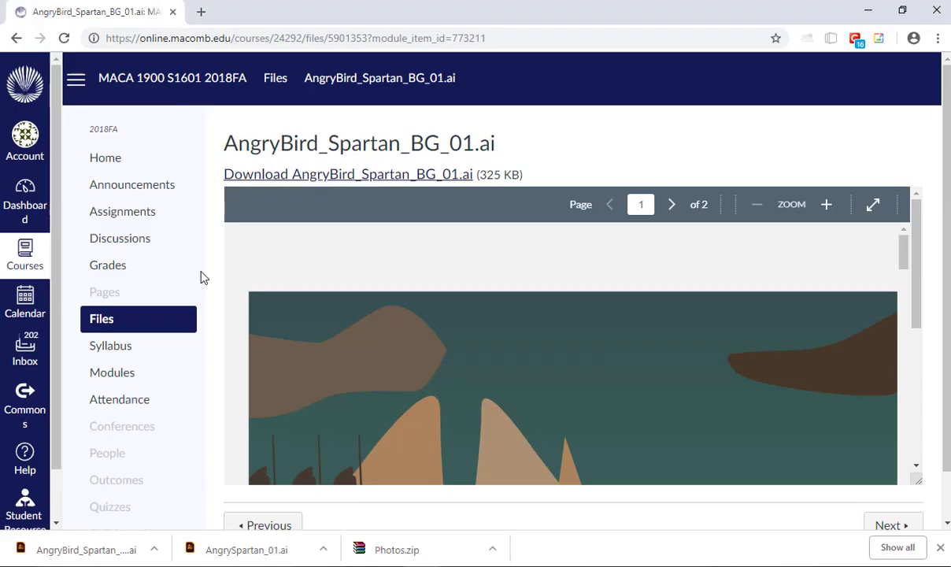
{"action": "left_click", "coordinate": [157, 375]}
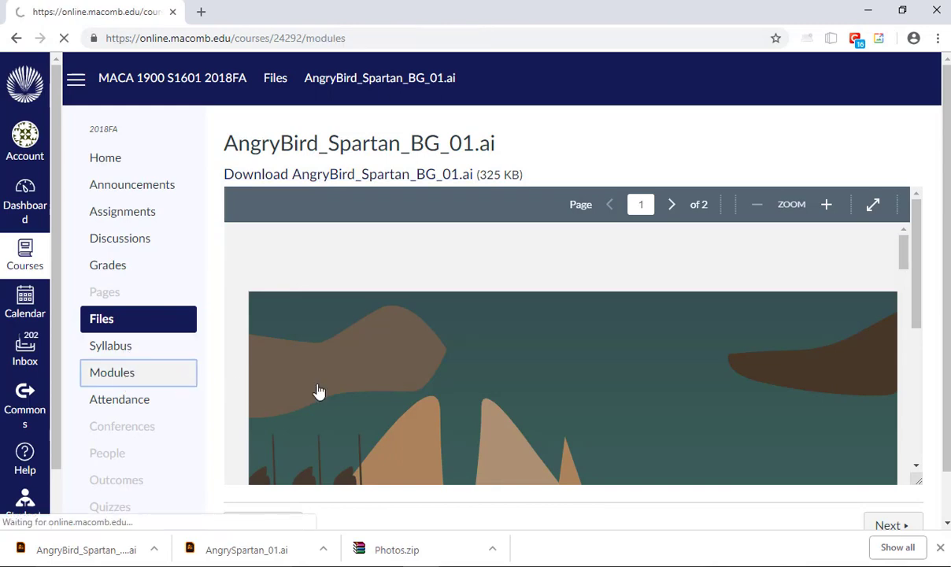
{"action": "scroll", "coordinate": [510, 370], "scroll_direction": "down", "scroll_amount": 20}
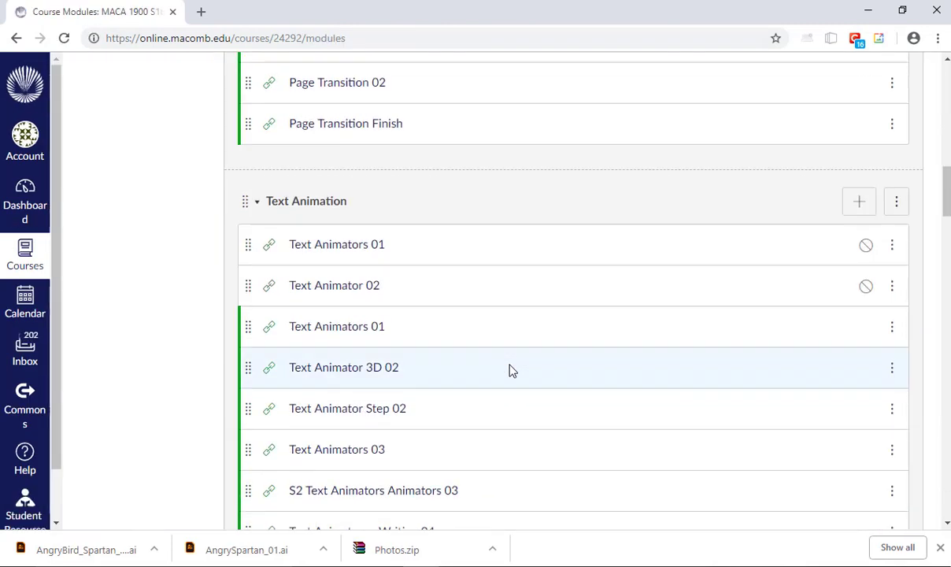
{"action": "scroll", "coordinate": [509, 370], "scroll_direction": "down", "scroll_amount": 8}
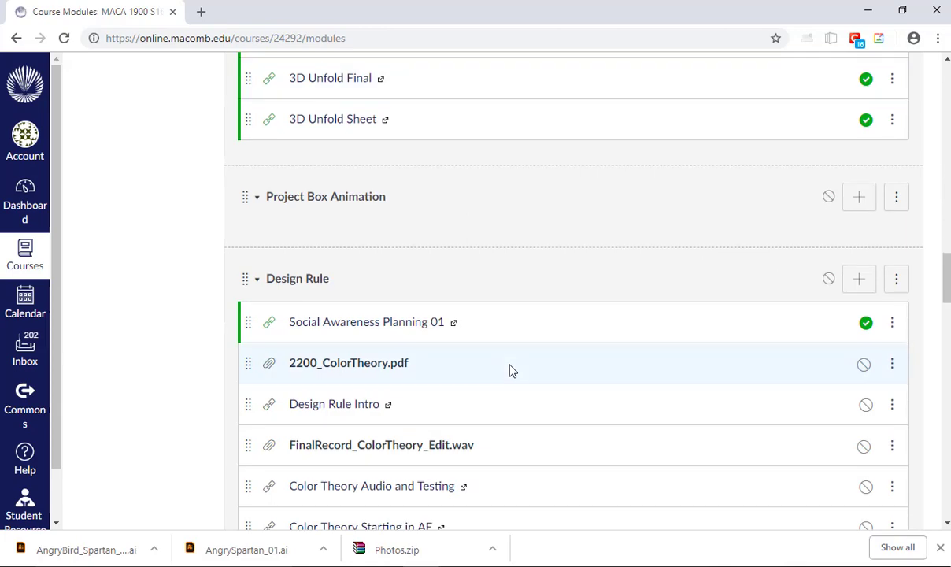
{"action": "scroll", "coordinate": [510, 370], "scroll_direction": "down", "scroll_amount": 6}
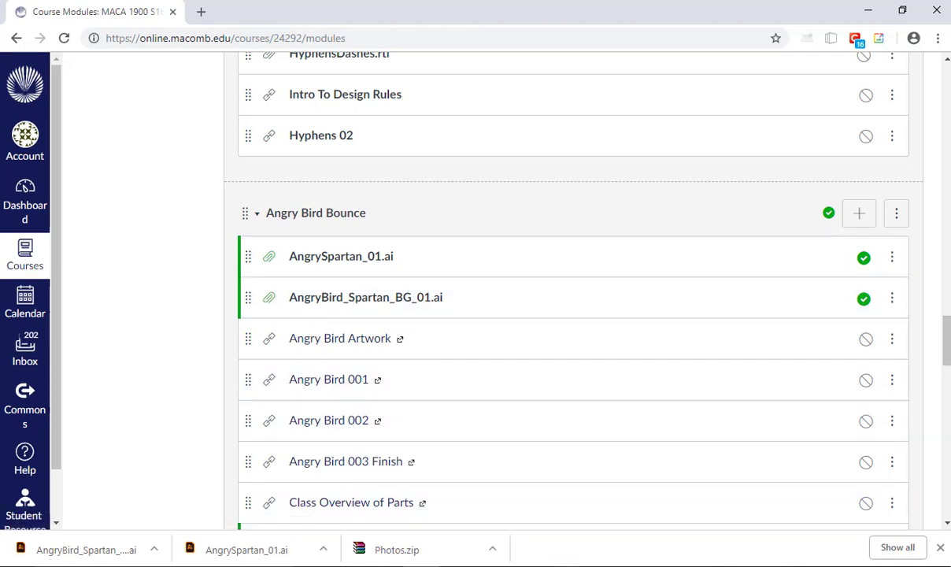
Switch to Illustrator and open AngryBird_BG.ai and AngryBird_Spartan_BG_01.ai from the Artwork folder.
{"action": "left_click", "coordinate": [567, 565]}
{"action": "key", "text": "ctrl+o"}
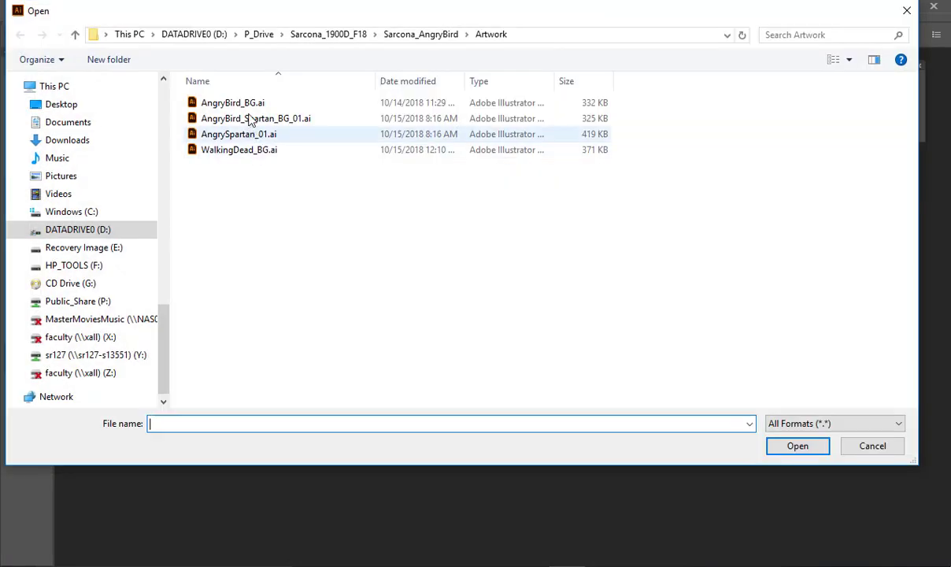
{"action": "left_click", "coordinate": [235, 103]}
{"action": "left_click", "coordinate": [251, 118], "text": "ctrl"}
{"action": "key", "text": "Return"}
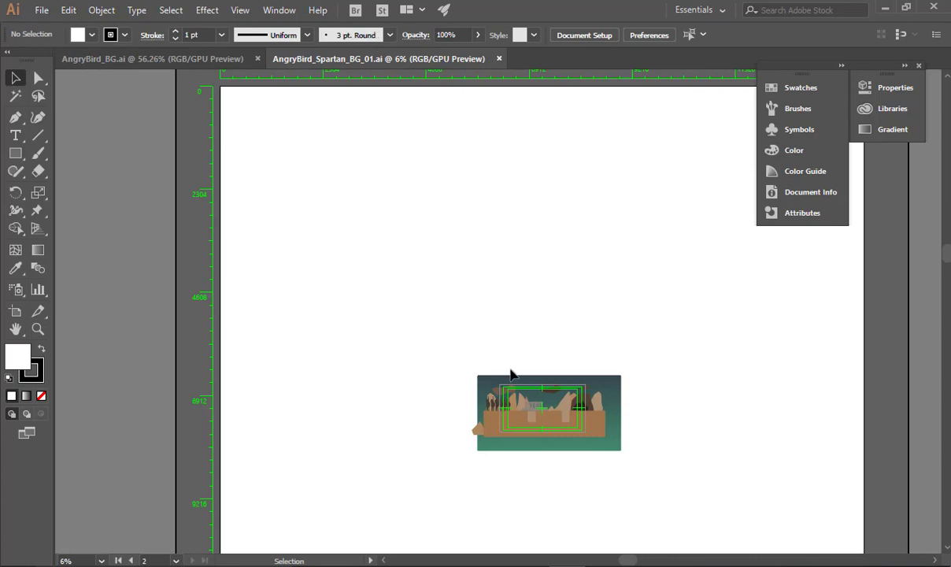
Bring the Spartan background artwork into close view and select its sky rectangle.
{"action": "left_click_drag", "start_coordinate": [472, 339], "coordinate": [373, 242]}
{"action": "left_click_drag", "start_coordinate": [401, 357], "coordinate": [615, 390]}
{"action": "left_click_drag", "start_coordinate": [586, 223], "coordinate": [465, 381]}
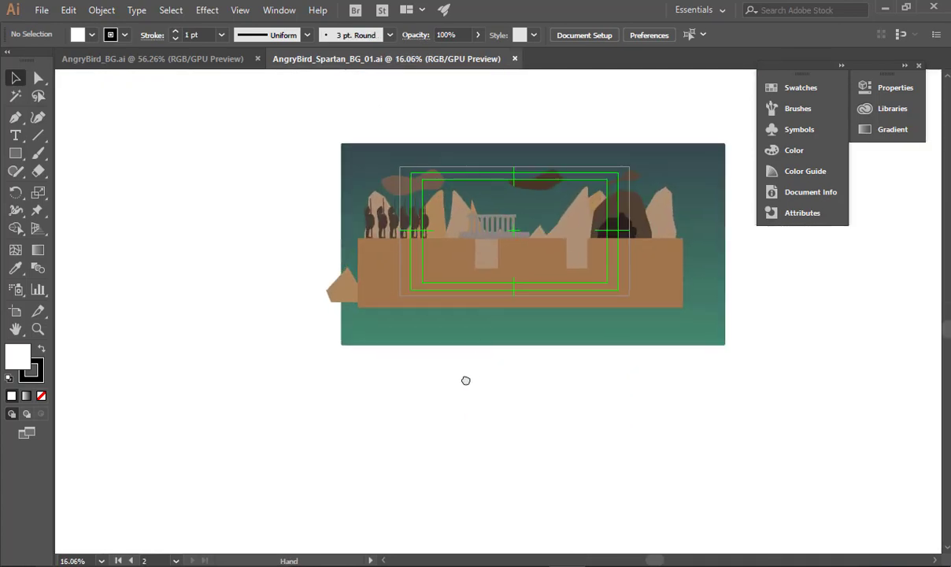
{"action": "left_click_drag", "start_coordinate": [404, 362], "coordinate": [488, 365]}
{"action": "left_click_drag", "start_coordinate": [448, 424], "coordinate": [485, 314]}
{"action": "left_click_drag", "start_coordinate": [485, 290], "coordinate": [496, 300]}
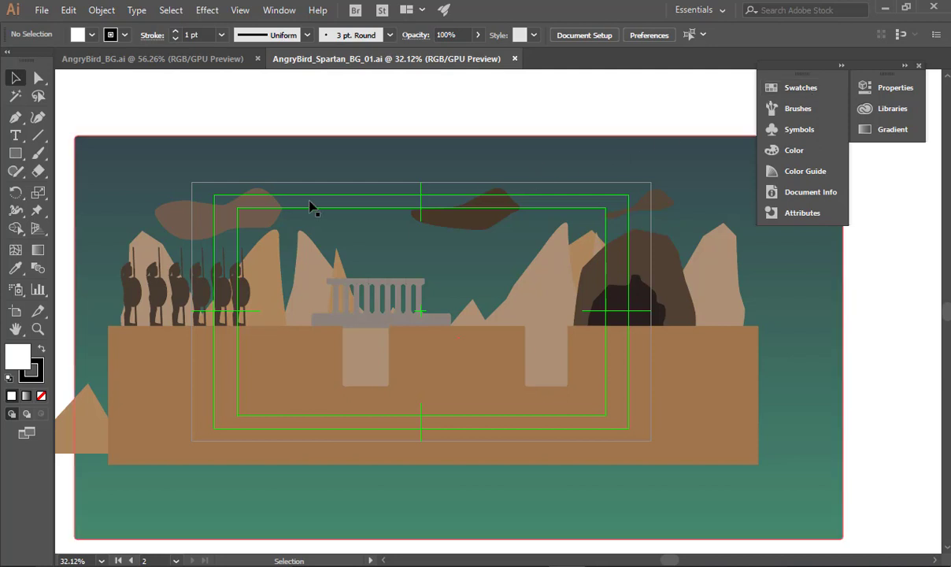
{"action": "left_click", "coordinate": [694, 153]}
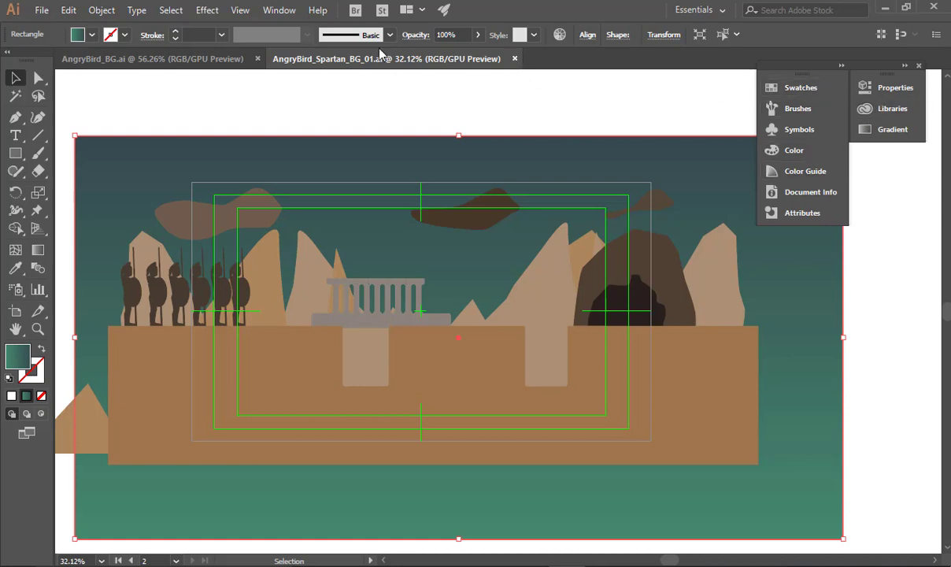
Display the document's layers and dock their panel beneath Gradient, expanded to show the full layer list.
{"action": "left_click", "coordinate": [280, 10]}
{"action": "left_click", "coordinate": [386, 437]}
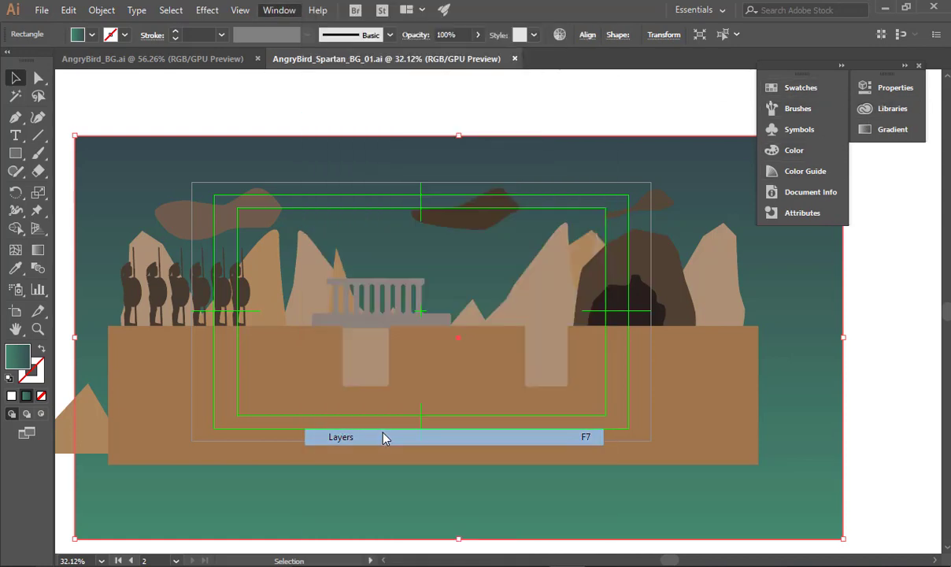
{"action": "left_click_drag", "start_coordinate": [141, 96], "coordinate": [867, 162]}
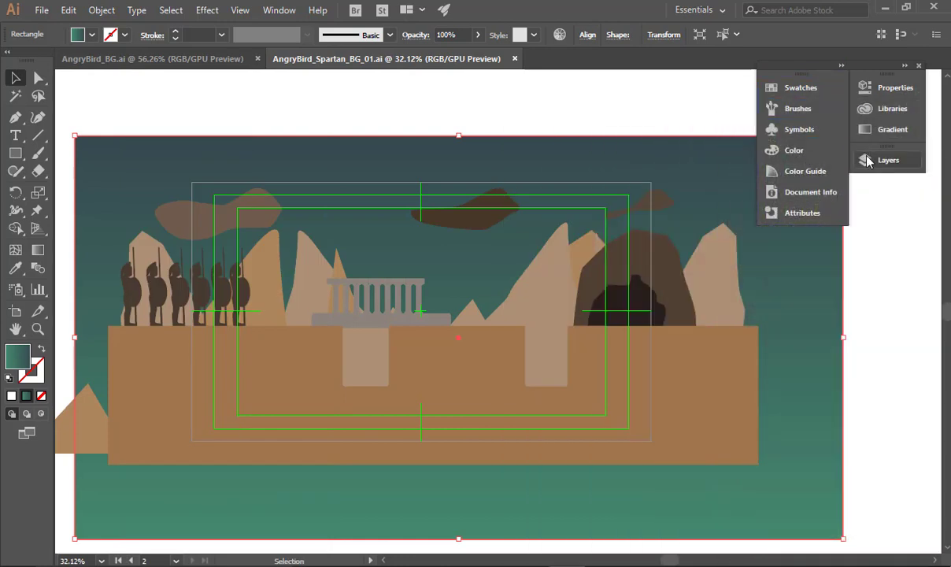
{"action": "left_click", "coordinate": [866, 162]}
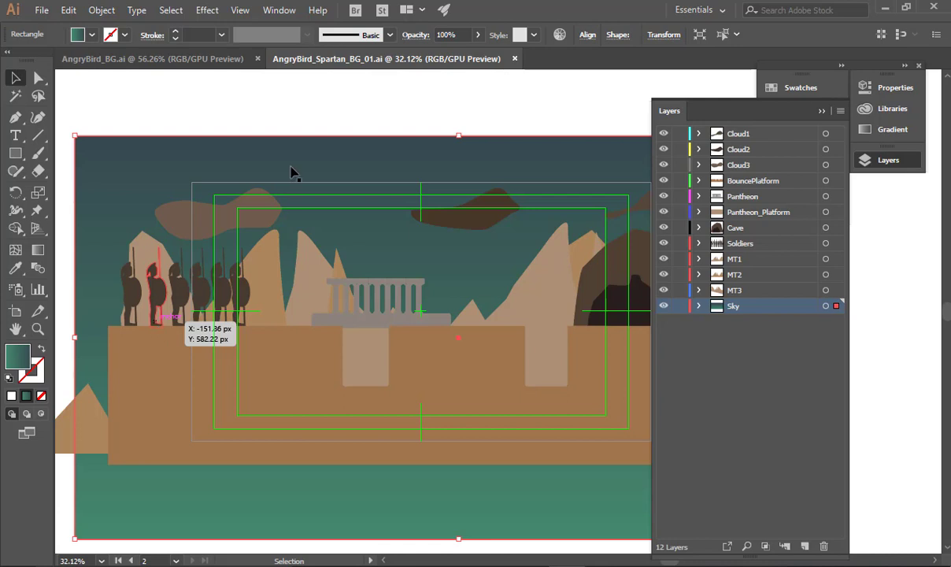
Identify the clouds by hiding and reshowing the cloud layers, and select Cloud1 through Cloud3.
{"action": "left_click_drag", "start_coordinate": [435, 187], "coordinate": [352, 119]}
{"action": "key", "text": "ctrl+z"}
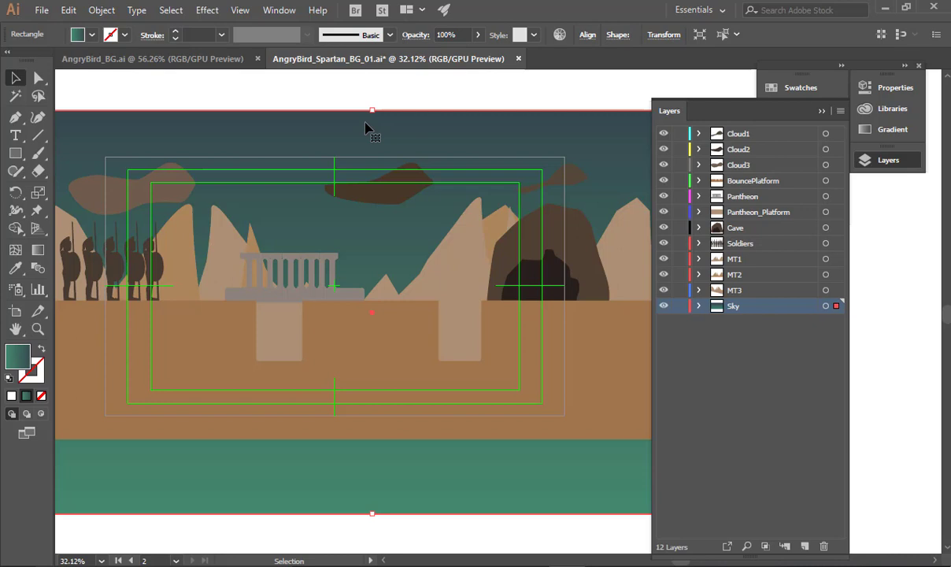
{"action": "left_click", "coordinate": [663, 135]}
{"action": "left_click", "coordinate": [663, 151]}
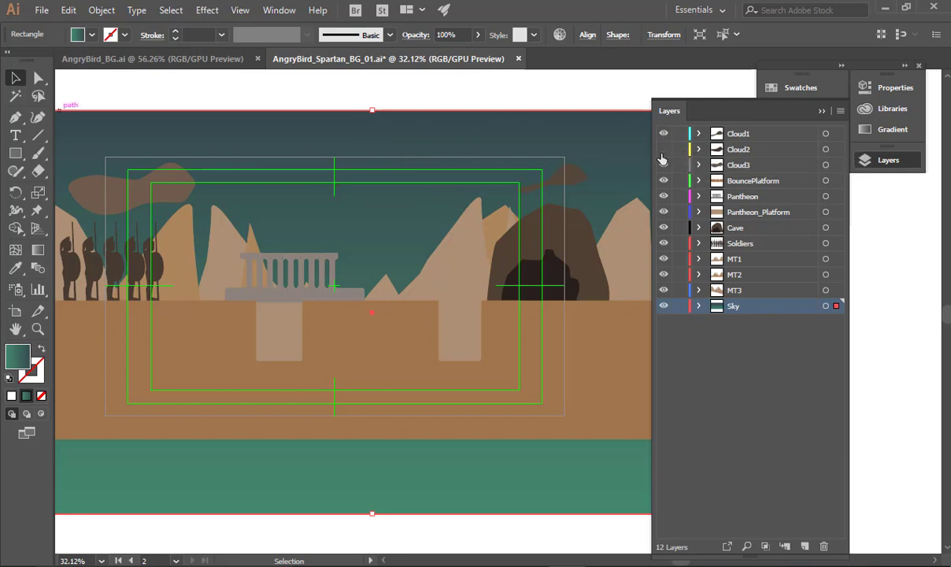
{"action": "left_click", "coordinate": [663, 151]}
{"action": "left_click", "coordinate": [664, 164]}
{"action": "left_click", "coordinate": [664, 165]}
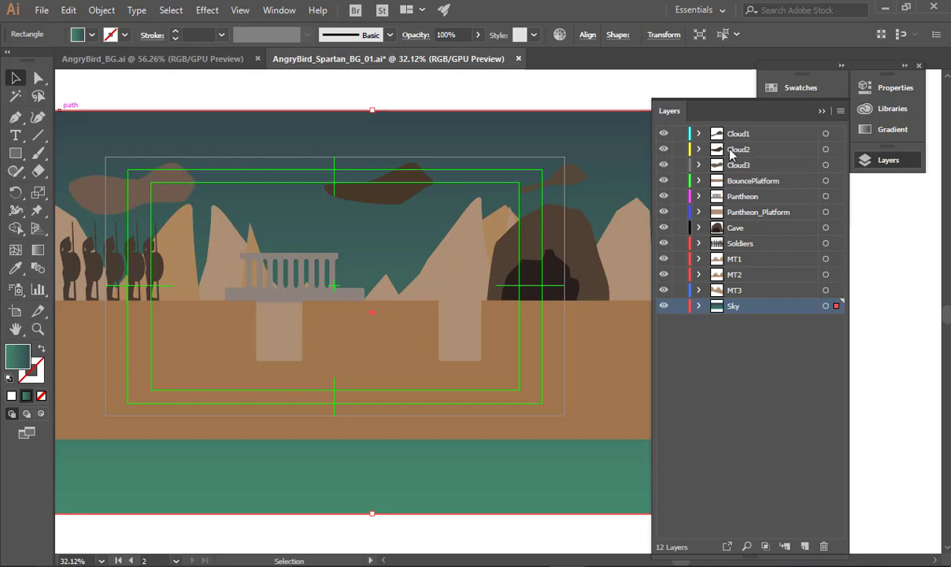
{"action": "left_click", "coordinate": [740, 136]}
{"action": "left_click", "coordinate": [743, 165], "text": "shift"}
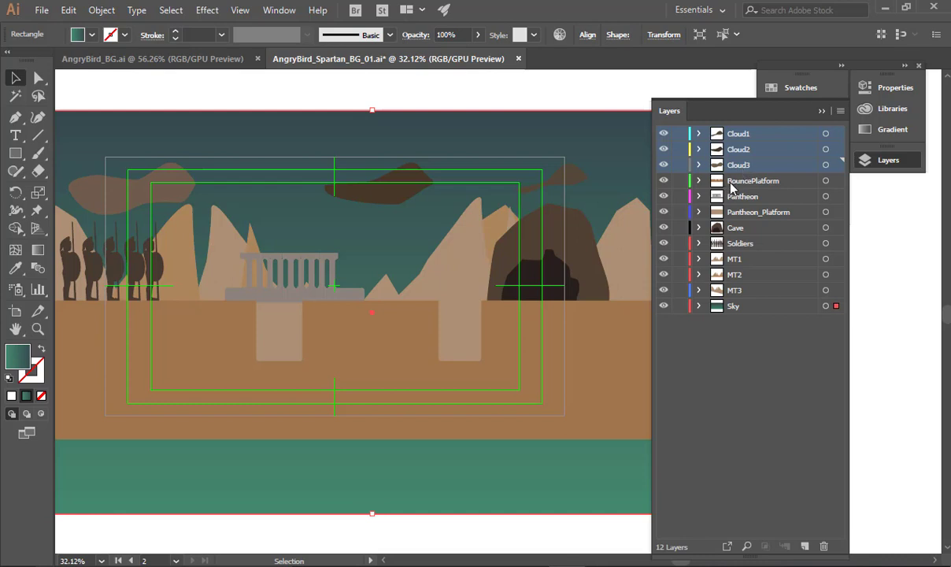
Select the MT1 to MT3 layers and check each mountain range by switching its visibility off and on.
{"action": "left_click", "coordinate": [732, 292]}
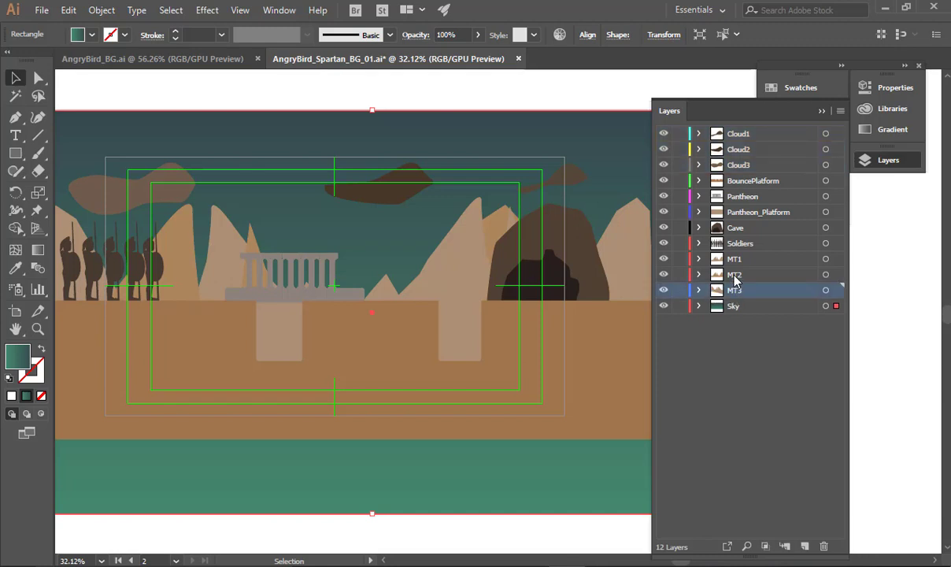
{"action": "left_click", "coordinate": [696, 259], "text": "shift"}
{"action": "left_click_drag", "start_coordinate": [554, 287], "coordinate": [611, 298]}
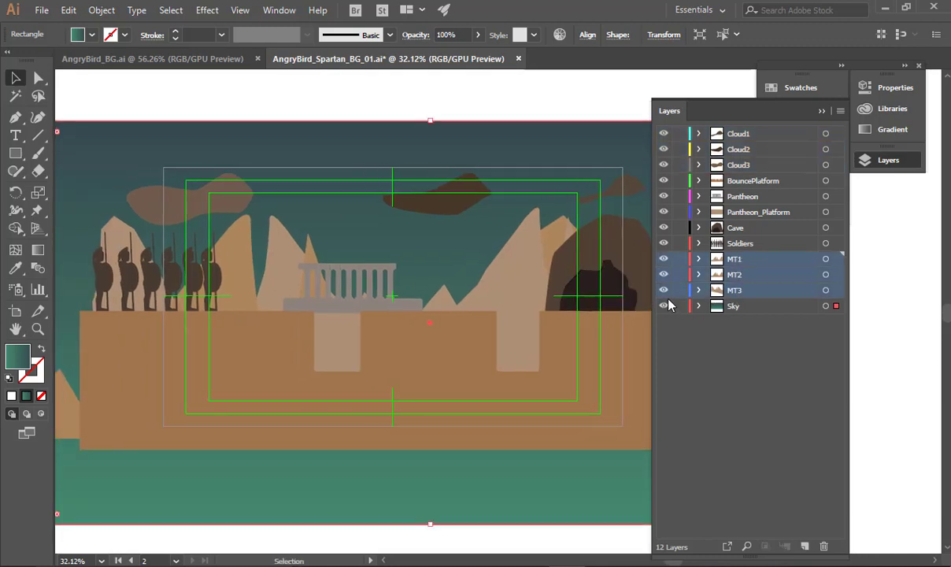
{"action": "left_click", "coordinate": [673, 316]}
{"action": "left_click", "coordinate": [663, 290]}
{"action": "left_click", "coordinate": [662, 291]}
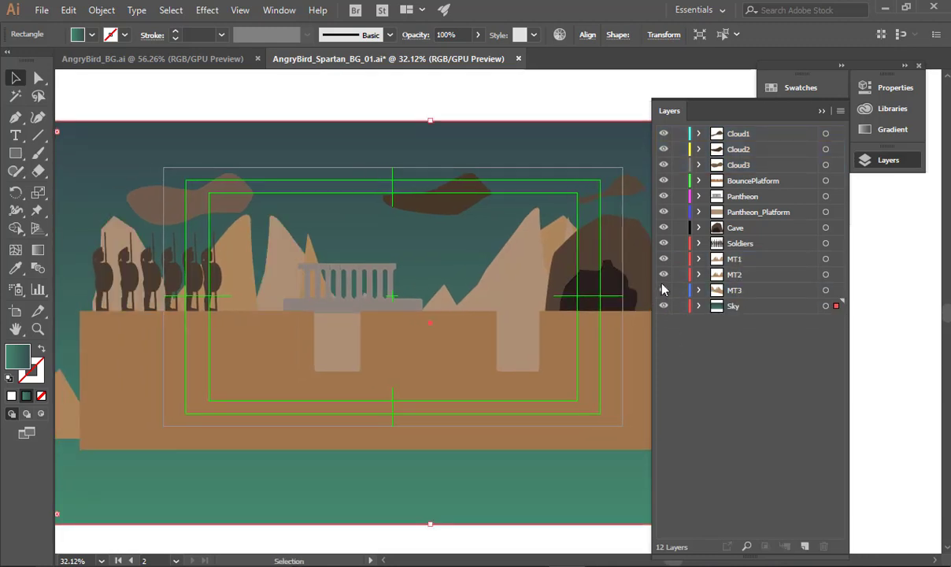
{"action": "left_click", "coordinate": [663, 281]}
{"action": "left_click", "coordinate": [662, 276]}
{"action": "left_click", "coordinate": [663, 275]}
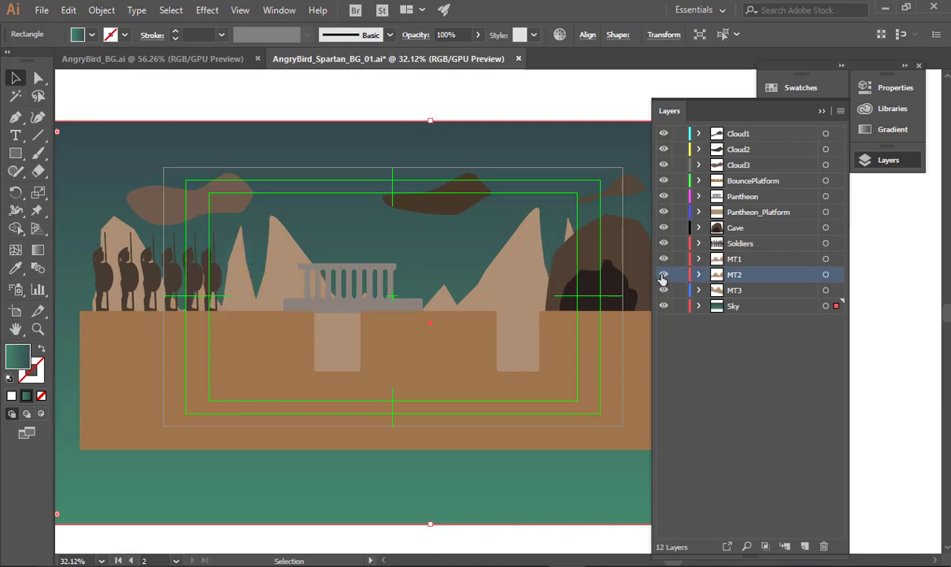
{"action": "left_click", "coordinate": [662, 274]}
{"action": "left_click", "coordinate": [663, 259]}
{"action": "left_click", "coordinate": [663, 259]}
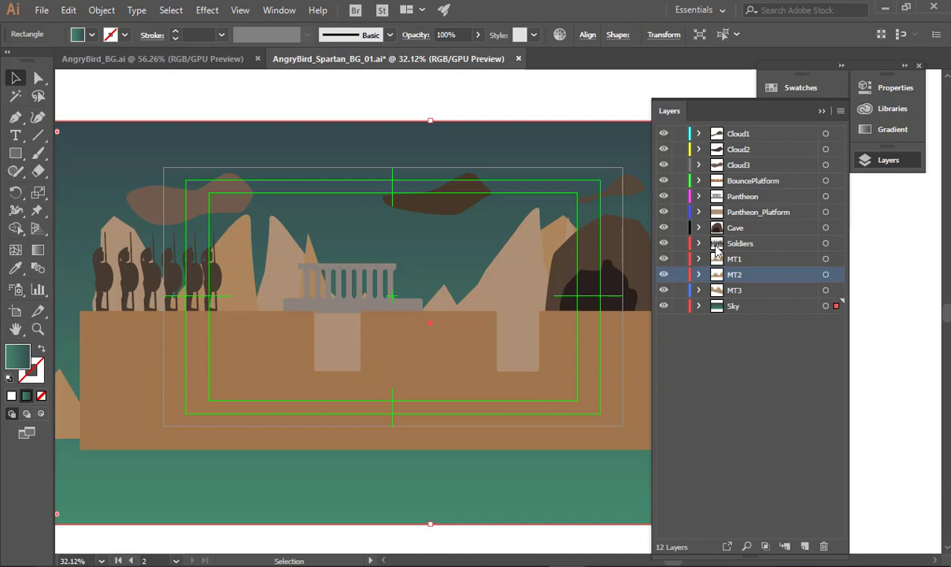
Check the Pantheon and Pantheon_Platform layers by toggling their visibility, and select the Pantheon layer's artwork.
{"action": "left_click", "coordinate": [732, 213]}
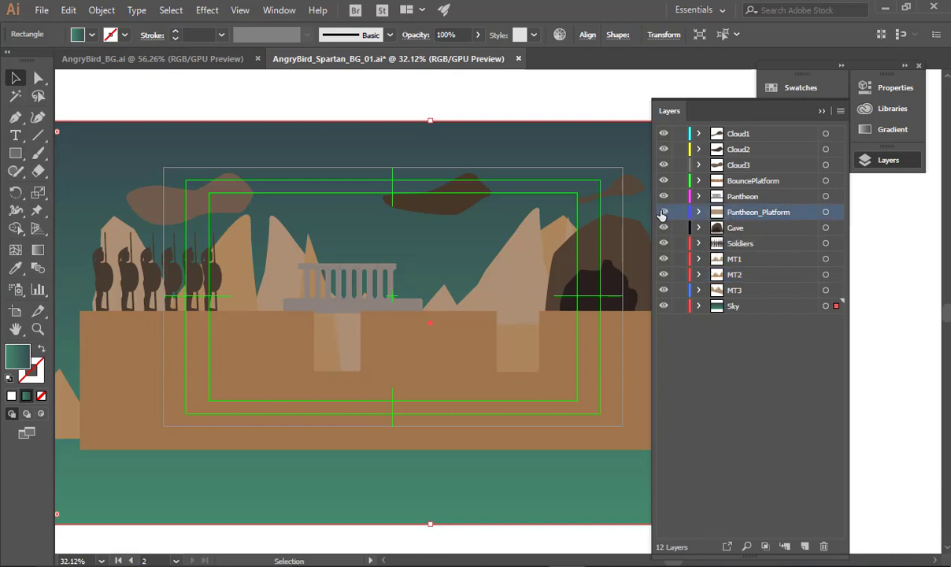
{"action": "left_click", "coordinate": [663, 197]}
{"action": "left_click", "coordinate": [663, 197]}
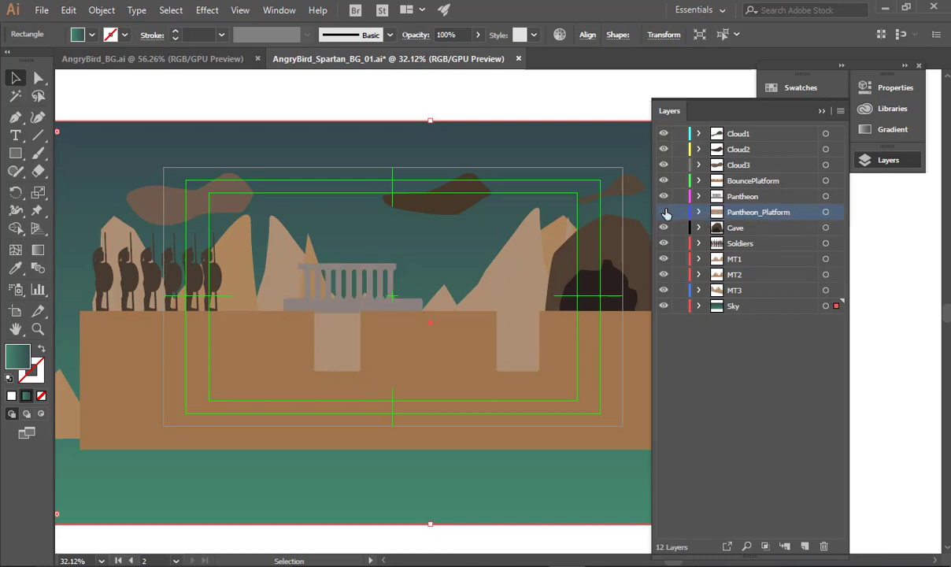
{"action": "left_click", "coordinate": [665, 212]}
{"action": "left_click", "coordinate": [693, 192], "text": "shift"}
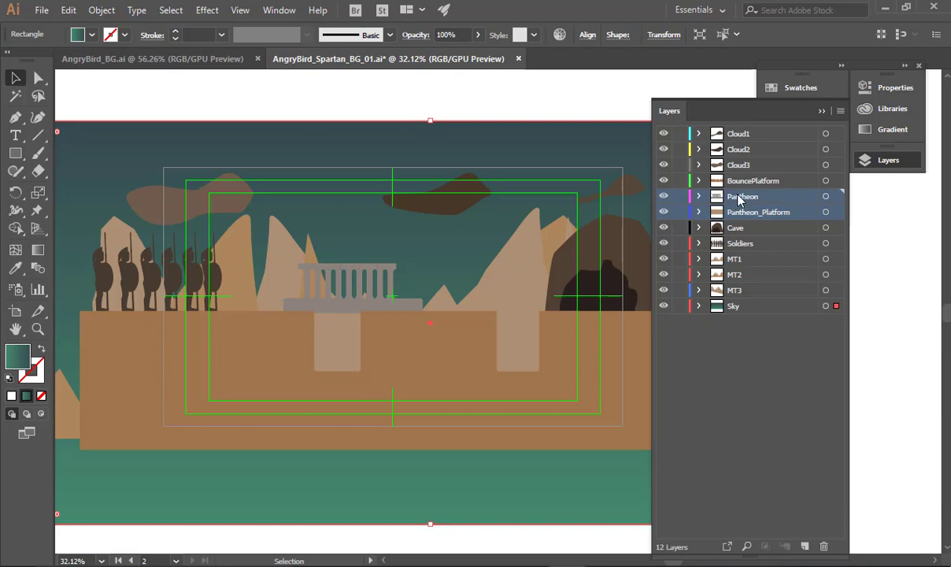
{"action": "left_click", "coordinate": [826, 197]}
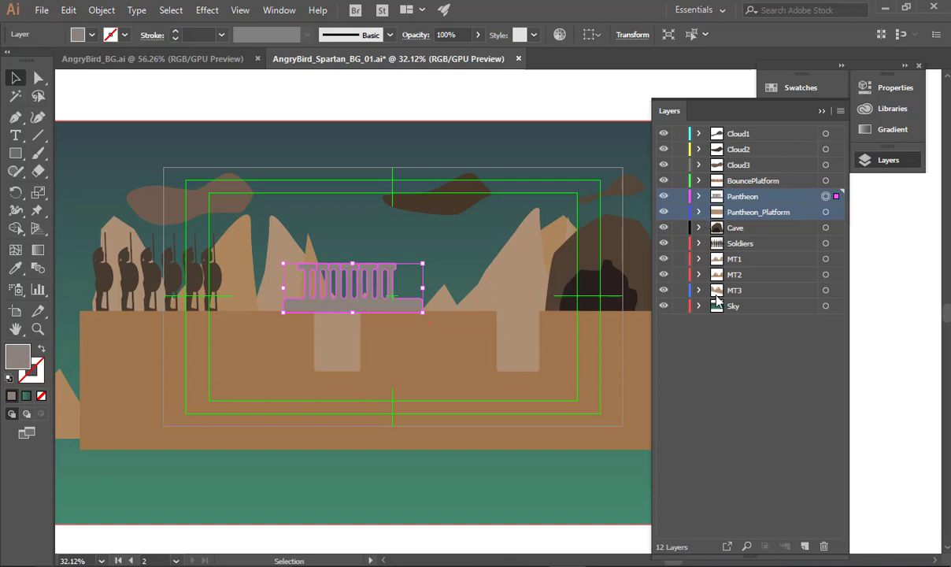
{"action": "left_click", "coordinate": [746, 393]}
{"action": "left_click", "coordinate": [748, 199]}
{"action": "left_click", "coordinate": [756, 212]}
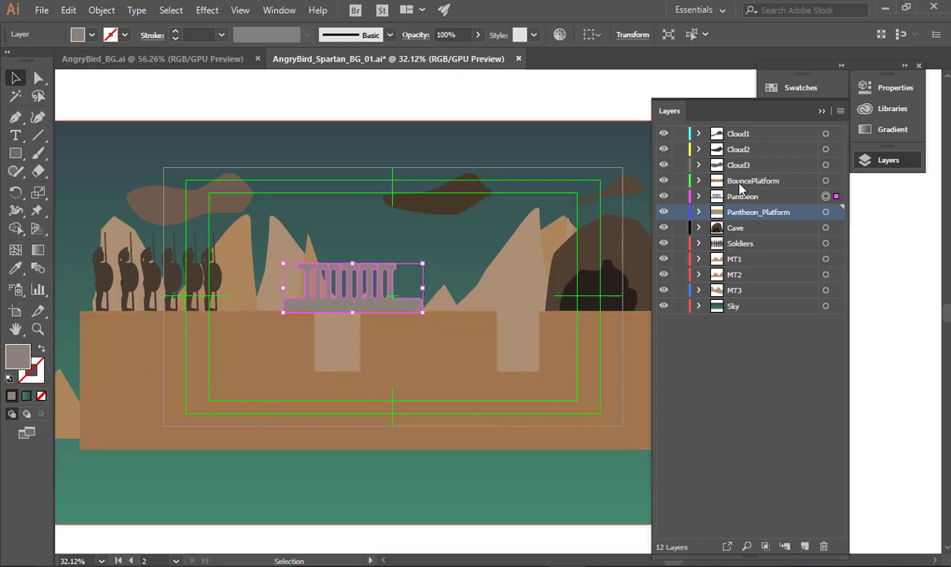
Hide and reshow the BouncePlatform layer to identify the ground it contains.
{"action": "left_click", "coordinate": [662, 182]}
{"action": "left_click", "coordinate": [662, 182]}
{"action": "left_click", "coordinate": [662, 182]}
{"action": "left_click", "coordinate": [662, 182]}
Examine the row of soldiers up close while hiding and reshowing the Soldiers layer.
{"action": "key", "text": "z"}
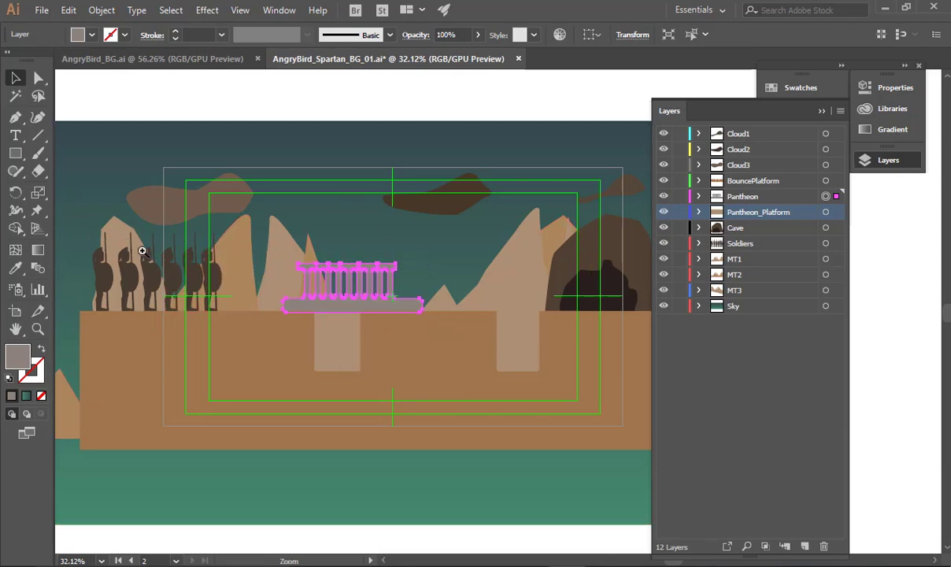
{"action": "left_click_drag", "start_coordinate": [75, 231], "coordinate": [395, 313]}
{"action": "left_click_drag", "start_coordinate": [312, 225], "coordinate": [210, 83]}
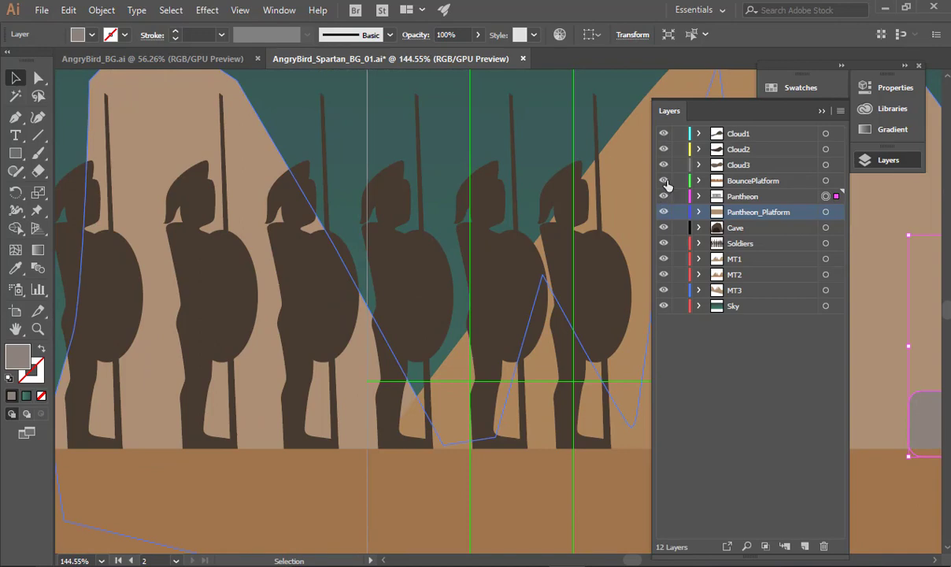
{"action": "left_click", "coordinate": [664, 245]}
{"action": "left_click", "coordinate": [664, 244]}
{"action": "left_click", "coordinate": [665, 245]}
{"action": "left_click", "coordinate": [664, 245]}
Examine the scene up close from the soldiers across the Pantheon to the mountains and cave.
{"action": "left_click_drag", "start_coordinate": [550, 333], "coordinate": [255, 272]}
{"action": "left_click_drag", "start_coordinate": [322, 297], "coordinate": [308, 385]}
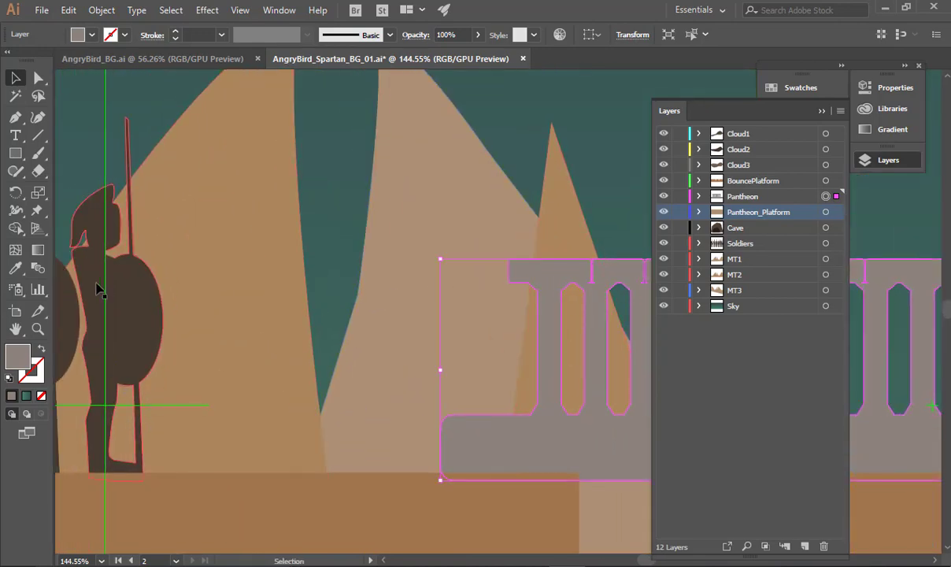
{"action": "left_click_drag", "start_coordinate": [284, 313], "coordinate": [392, 307]}
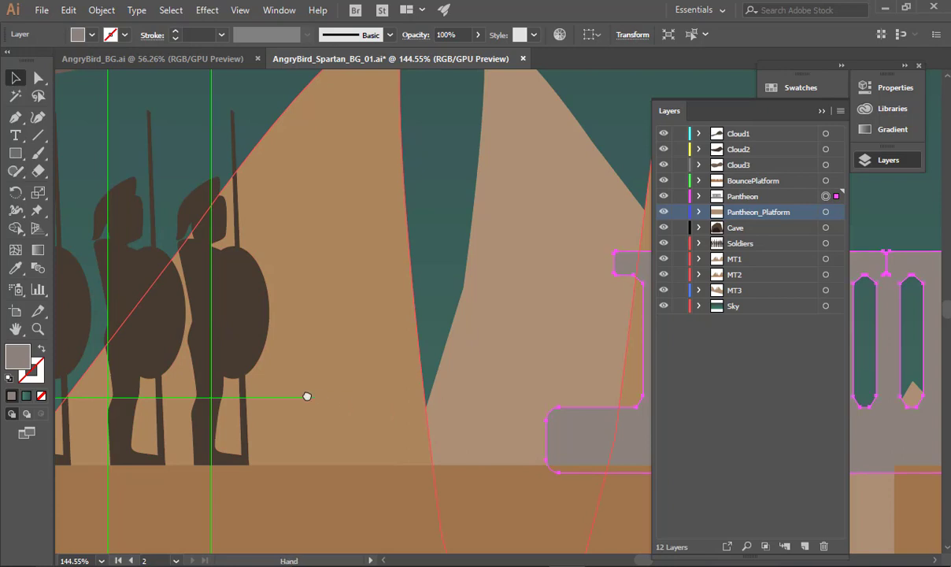
{"action": "left_click_drag", "start_coordinate": [308, 395], "coordinate": [201, 389]}
{"action": "left_click_drag", "start_coordinate": [488, 423], "coordinate": [174, 278]}
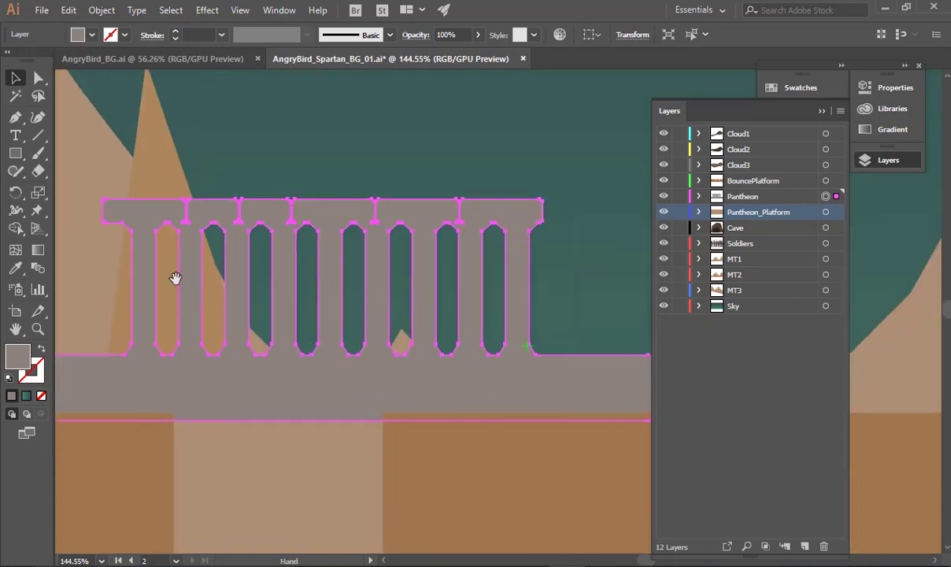
{"action": "left_click_drag", "start_coordinate": [492, 375], "coordinate": [125, 372]}
{"action": "left_click_drag", "start_coordinate": [540, 358], "coordinate": [223, 355]}
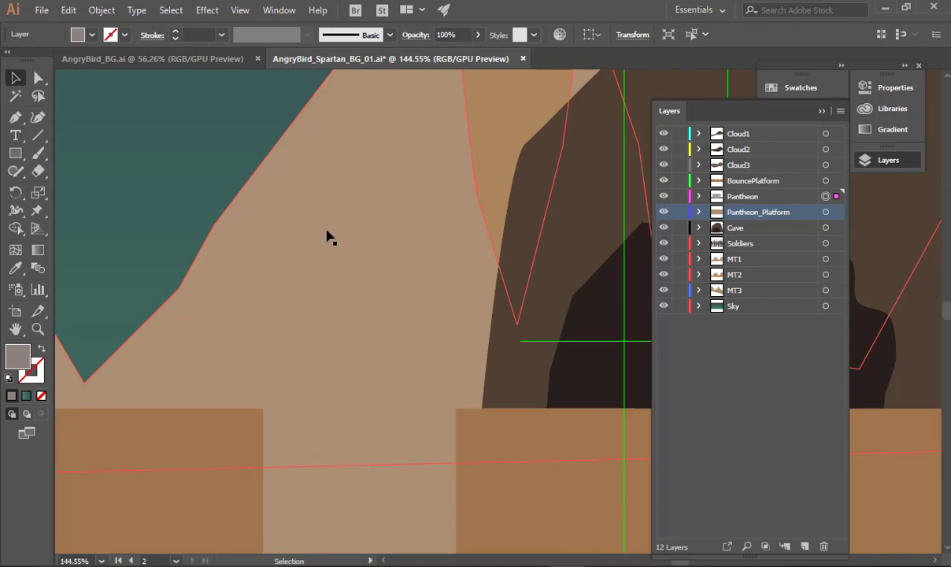
{"action": "left_click_drag", "start_coordinate": [284, 189], "coordinate": [448, 293]}
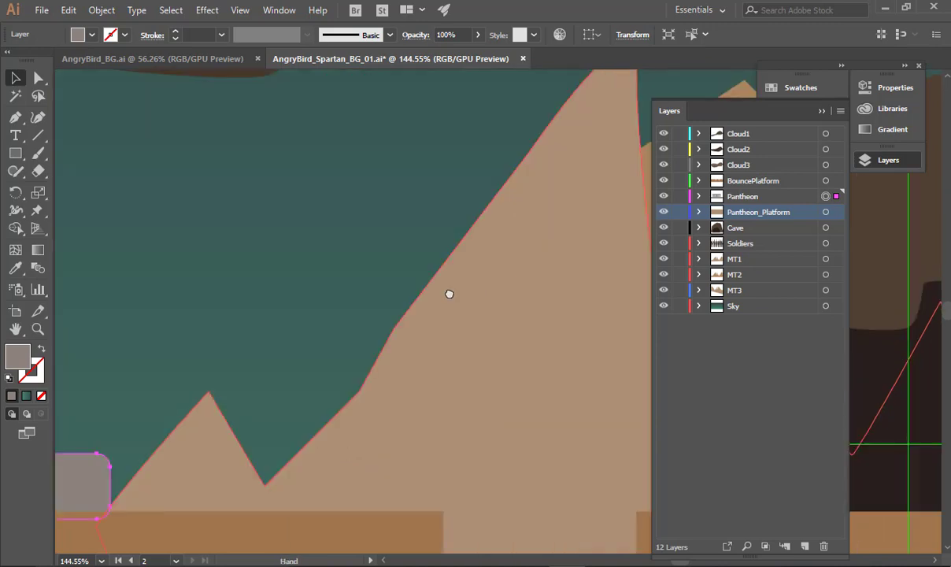
Deselect the Pantheon artwork and compare the AngryBird_BG.ai and AngryBird_Spartan_BG_01.ai documents.
{"action": "key", "text": "ctrl+0"}
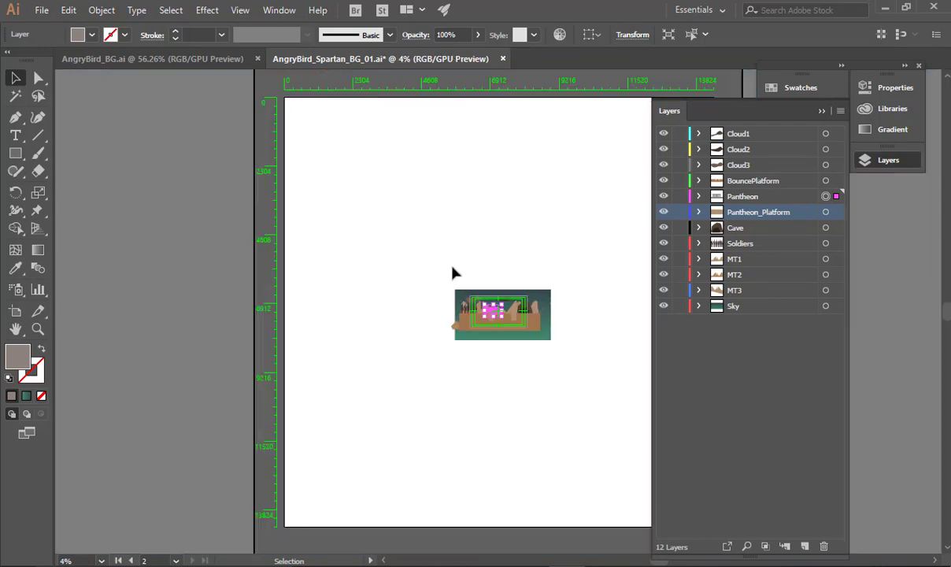
{"action": "left_click", "coordinate": [453, 274]}
{"action": "left_click", "coordinate": [165, 57]}
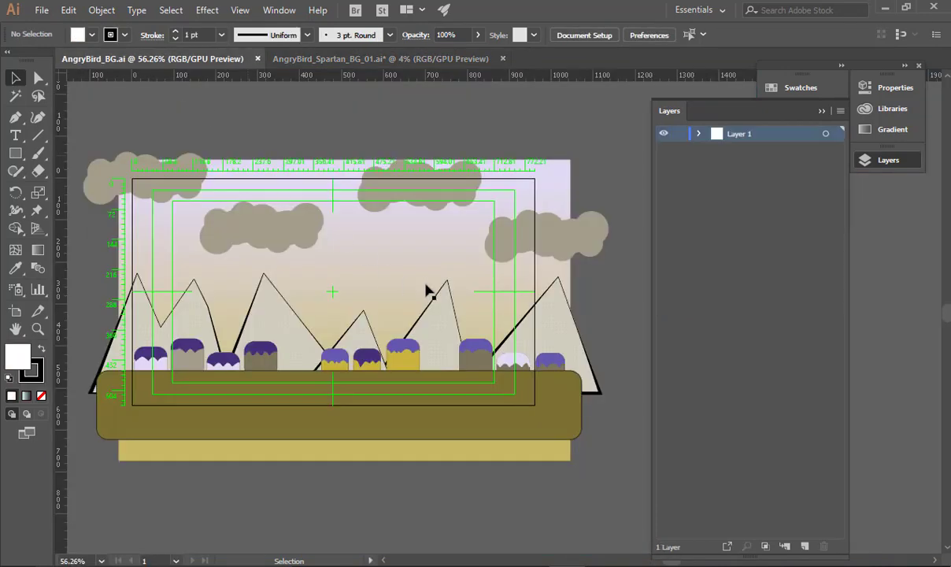
{"action": "left_click", "coordinate": [331, 60]}
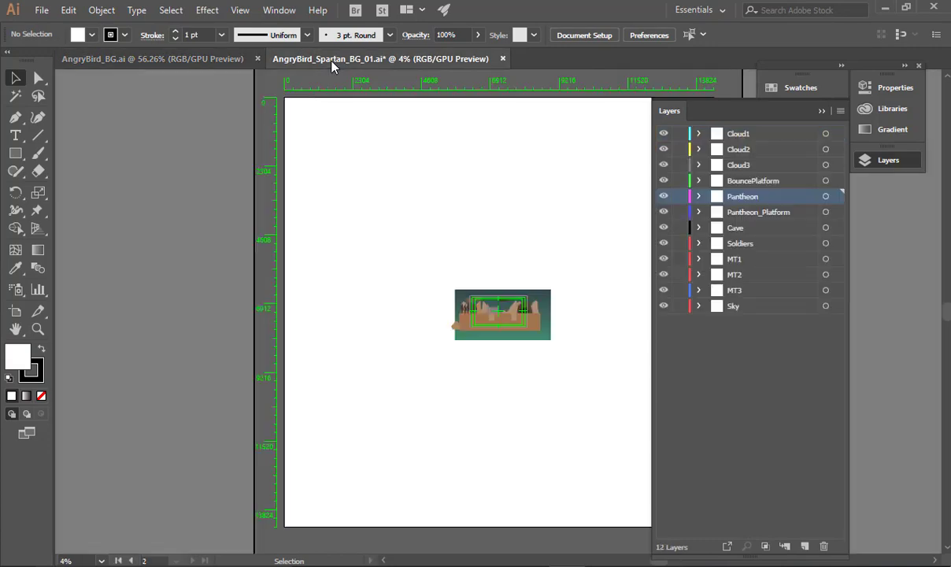
Open AngrySpartan_01.ai from the Artwork folder and examine the whole Spartan bird character.
{"action": "key", "text": "ctrl+o"}
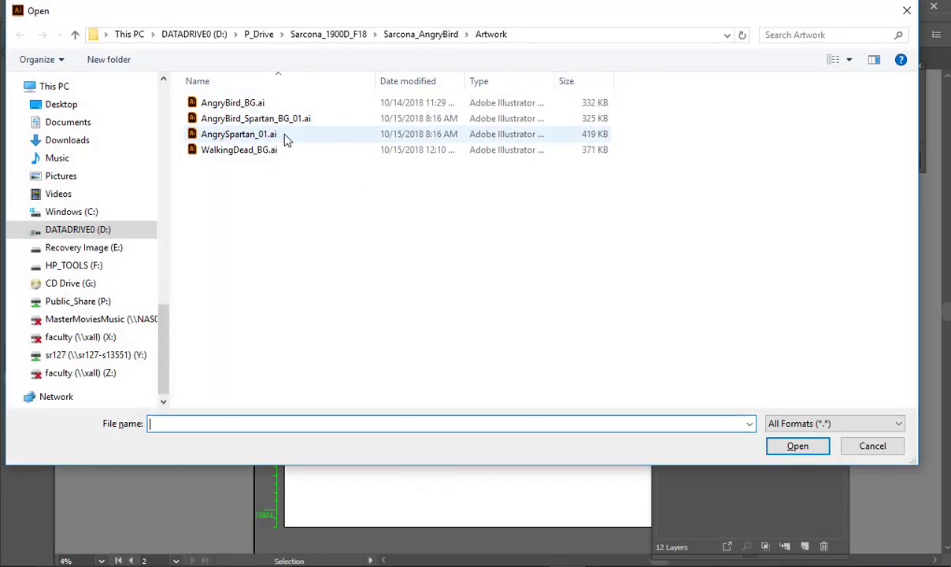
{"action": "double_click", "coordinate": [285, 135]}
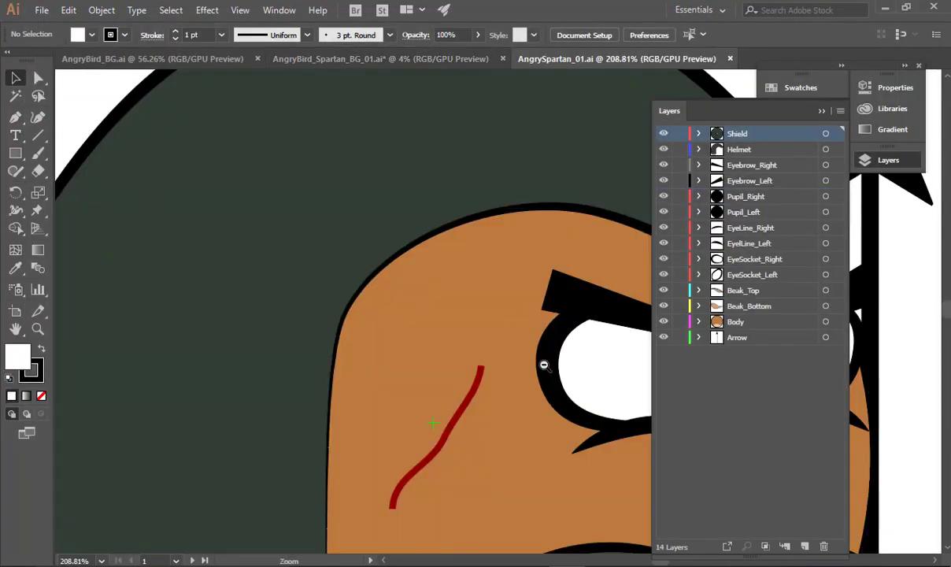
{"action": "left_click", "coordinate": [544, 364], "text": "ctrl+alt"}
{"action": "left_click", "coordinate": [545, 363], "text": "ctrl+alt"}
{"action": "left_click", "coordinate": [545, 365], "text": "ctrl+alt"}
{"action": "left_click", "coordinate": [545, 365], "text": "ctrl+alt"}
{"action": "left_click_drag", "start_coordinate": [594, 310], "coordinate": [512, 375]}
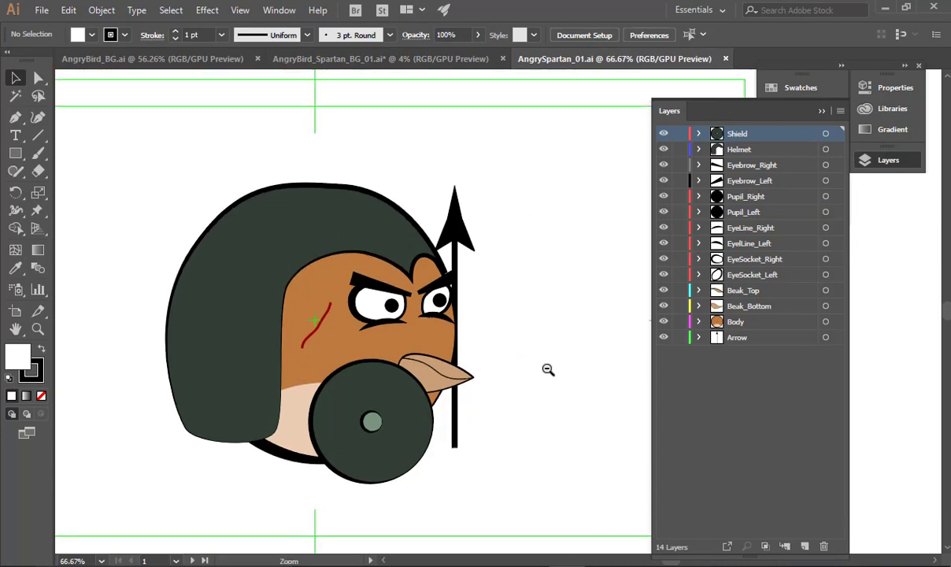
{"action": "left_click", "coordinate": [548, 369], "text": "ctrl+alt"}
{"action": "left_click", "coordinate": [545, 367], "text": "ctrl+alt"}
{"action": "left_click_drag", "start_coordinate": [472, 336], "coordinate": [599, 402]}
{"action": "left_click_drag", "start_coordinate": [518, 375], "coordinate": [615, 455]}
{"action": "left_click_drag", "start_coordinate": [561, 394], "coordinate": [603, 400]}
{"action": "left_click_drag", "start_coordinate": [576, 391], "coordinate": [601, 393]}
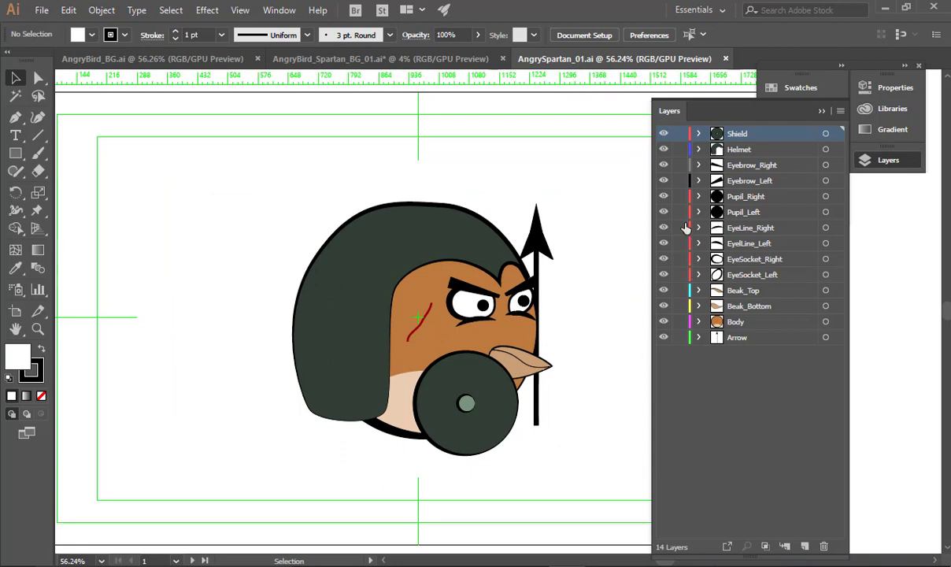
Hide and reshow the Shield and Arrow layers to identify the parts they contain.
{"action": "left_click", "coordinate": [663, 134]}
{"action": "left_click", "coordinate": [664, 134]}
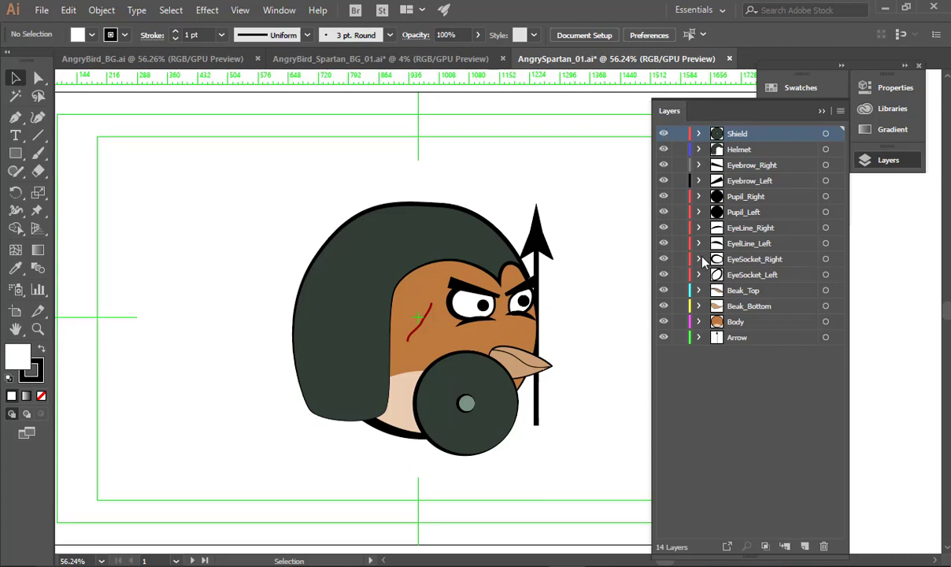
{"action": "left_click", "coordinate": [663, 338]}
{"action": "left_click", "coordinate": [664, 338]}
{"action": "left_click", "coordinate": [664, 338]}
{"action": "left_click", "coordinate": [664, 338]}
Check the Helmet, Eyebrow_Right and Eyebrow_Left layers by toggling each one's visibility off and on.
{"action": "left_click", "coordinate": [664, 150]}
{"action": "left_click", "coordinate": [663, 150]}
{"action": "left_click", "coordinate": [664, 150]}
{"action": "left_click", "coordinate": [664, 150]}
{"action": "left_click", "coordinate": [664, 166]}
{"action": "left_click", "coordinate": [664, 167]}
{"action": "left_click", "coordinate": [665, 186]}
{"action": "left_click", "coordinate": [665, 185]}
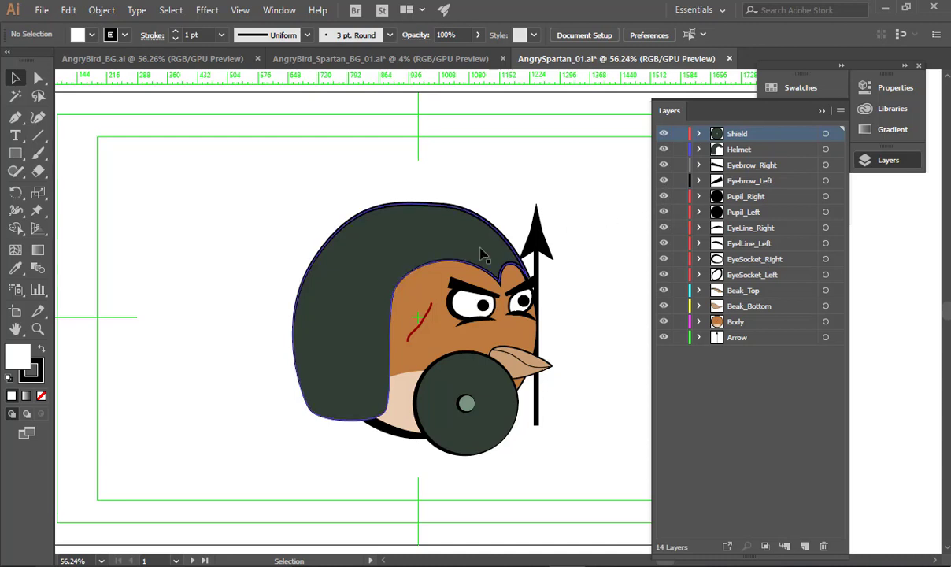
Select both of the bird's pupils and move them together down and to the left inside the eyes.
{"action": "key", "text": "ctrl+space"}
{"action": "left_click_drag", "start_coordinate": [470, 268], "coordinate": [592, 326]}
{"action": "key", "text": "space"}
{"action": "left_click_drag", "start_coordinate": [450, 314], "coordinate": [339, 300]}
{"action": "key", "text": "ctrl+space"}
{"action": "left_click_drag", "start_coordinate": [453, 305], "coordinate": [513, 326]}
{"action": "left_click", "coordinate": [453, 310]}
{"action": "left_click", "coordinate": [359, 326], "text": "shift"}
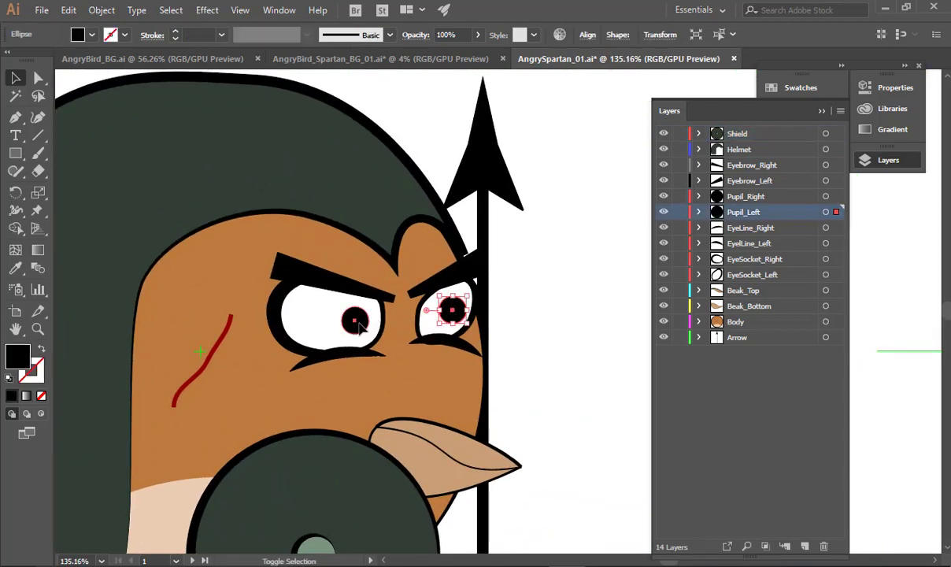
{"action": "left_click_drag", "start_coordinate": [360, 326], "coordinate": [315, 333]}
{"action": "left_click", "coordinate": [579, 333]}
{"action": "left_click", "coordinate": [606, 366]}
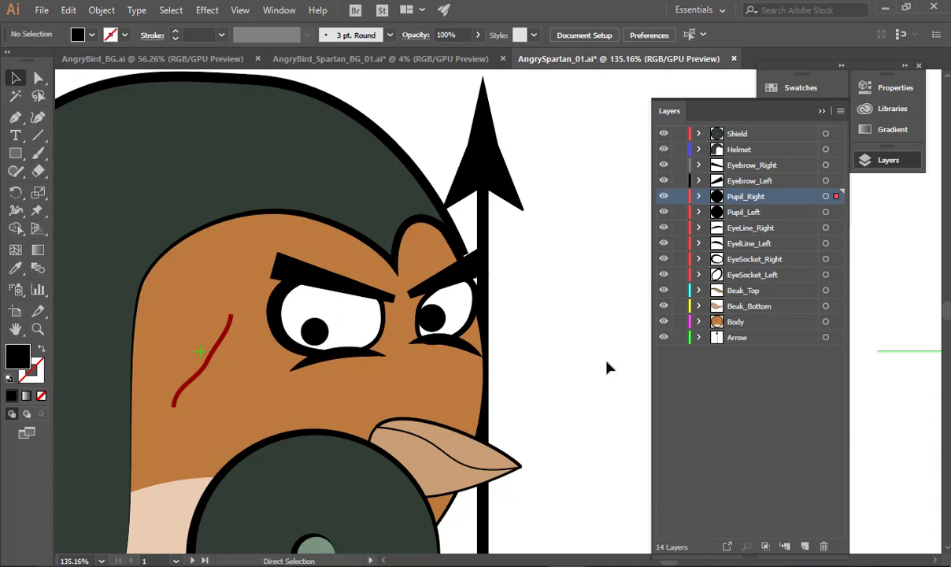
Undo the pupil move.
{"action": "key", "text": "ctrl+z"}
{"action": "key", "text": "ctrl+z"}
{"action": "key", "text": "ctrl+z"}
{"action": "key", "text": "ctrl+shift+z"}
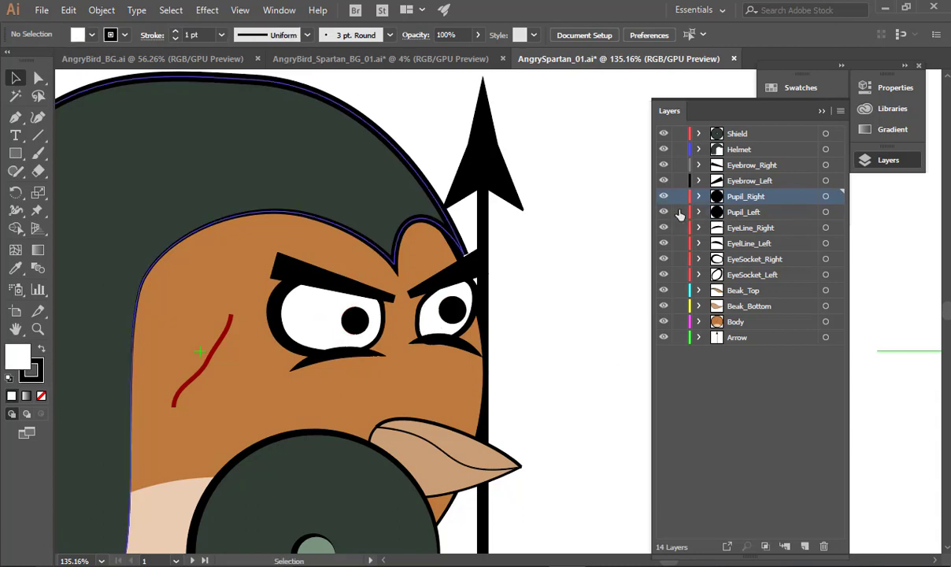
Hide and reshow the EyeLine_Right and EyelLine_Left layers to identify the lines under the eyes.
{"action": "left_click", "coordinate": [663, 227]}
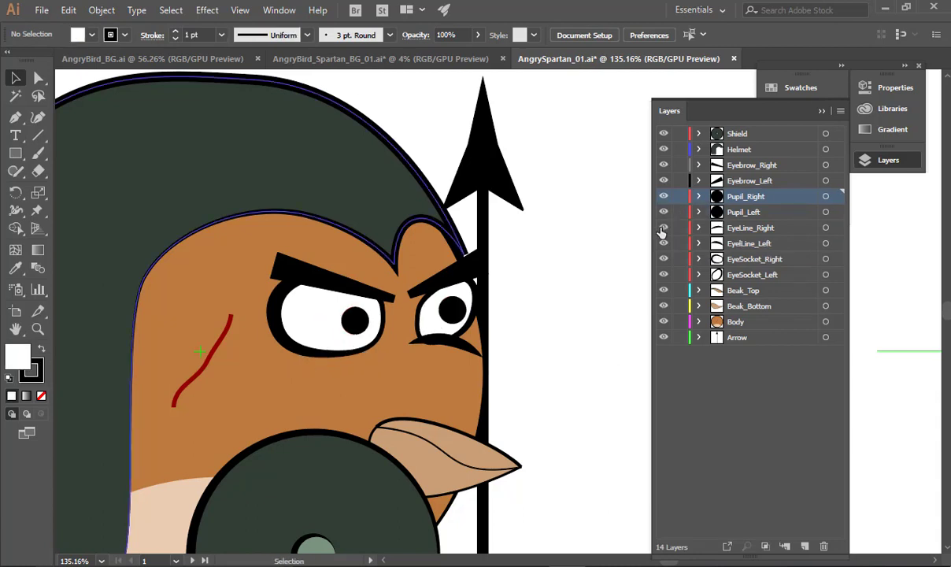
{"action": "left_click", "coordinate": [663, 228]}
{"action": "left_click", "coordinate": [663, 243]}
{"action": "left_click", "coordinate": [663, 243]}
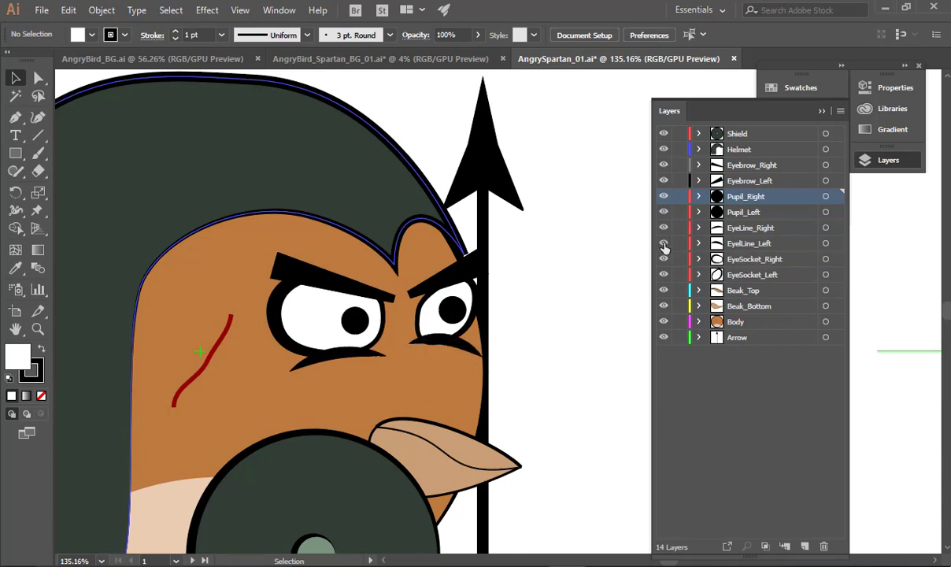
Try rotating the EyeLine_Right line counterclockwise with Free Transform, undo the rotation and deselect the line.
{"action": "left_click", "coordinate": [338, 356]}
{"action": "left_click", "coordinate": [400, 348]}
{"action": "key", "text": "e"}
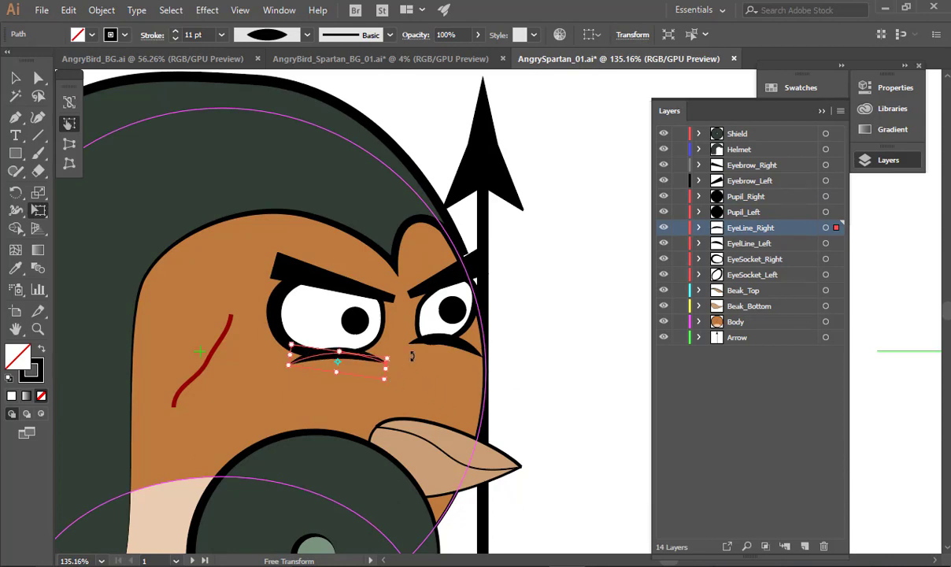
{"action": "left_click_drag", "start_coordinate": [389, 361], "coordinate": [412, 341]}
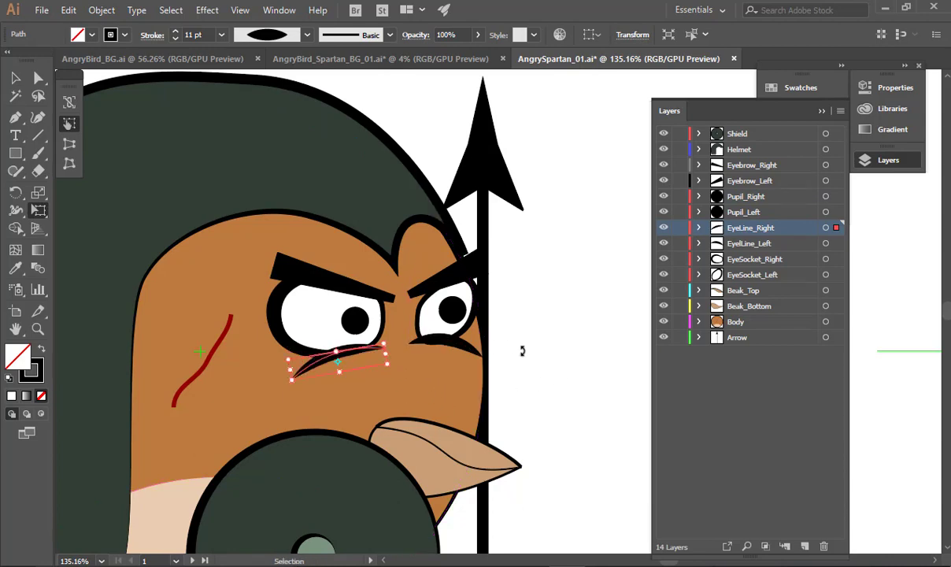
{"action": "key", "text": "ctrl+z"}
{"action": "key", "text": "v"}
{"action": "left_click", "coordinate": [541, 360]}
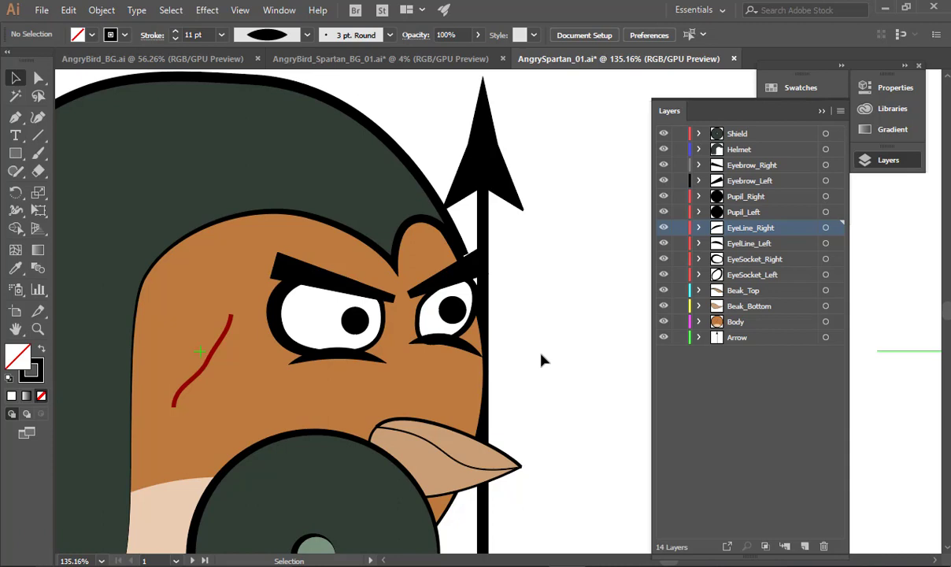
Check the EyeSocket_Right and EyeSocket_Left layers by toggling each one's visibility off and on.
{"action": "left_click", "coordinate": [666, 261]}
{"action": "left_click", "coordinate": [666, 261]}
{"action": "left_click", "coordinate": [666, 261]}
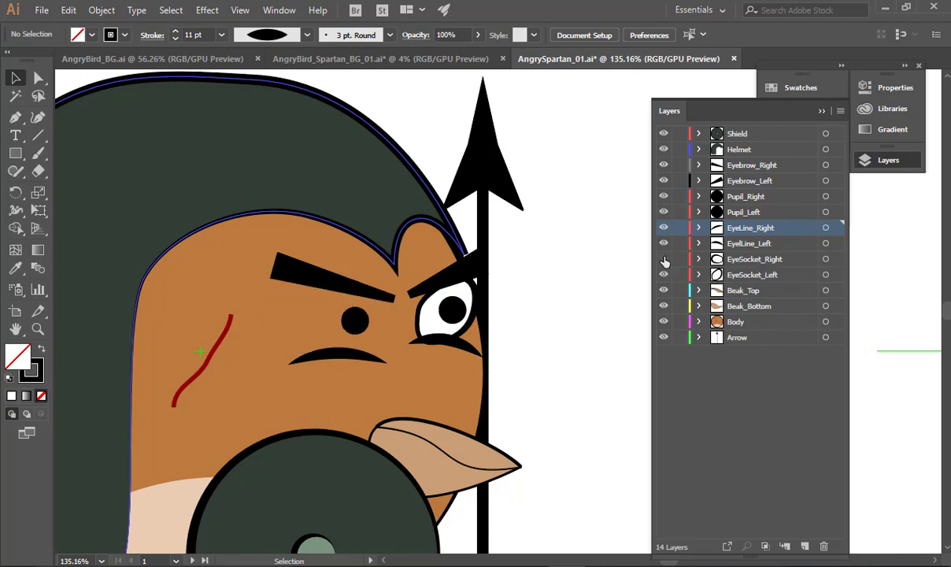
{"action": "left_click", "coordinate": [666, 261]}
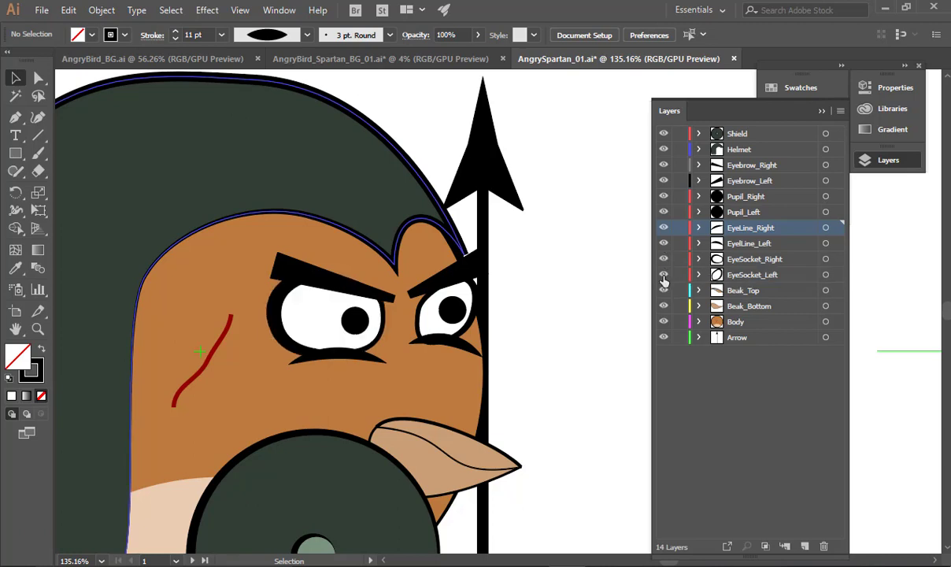
{"action": "left_click", "coordinate": [663, 275]}
{"action": "left_click", "coordinate": [664, 275]}
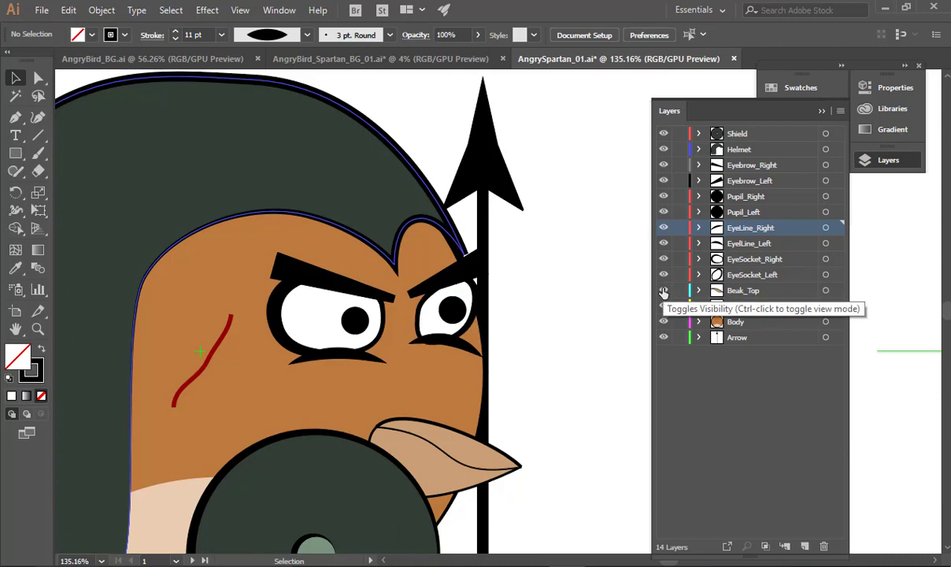
Hide and reshow the Beak_Top and Beak_Bottom layers to see how the beak is split.
{"action": "left_click", "coordinate": [664, 292]}
{"action": "left_click", "coordinate": [664, 292]}
{"action": "left_click", "coordinate": [663, 307]}
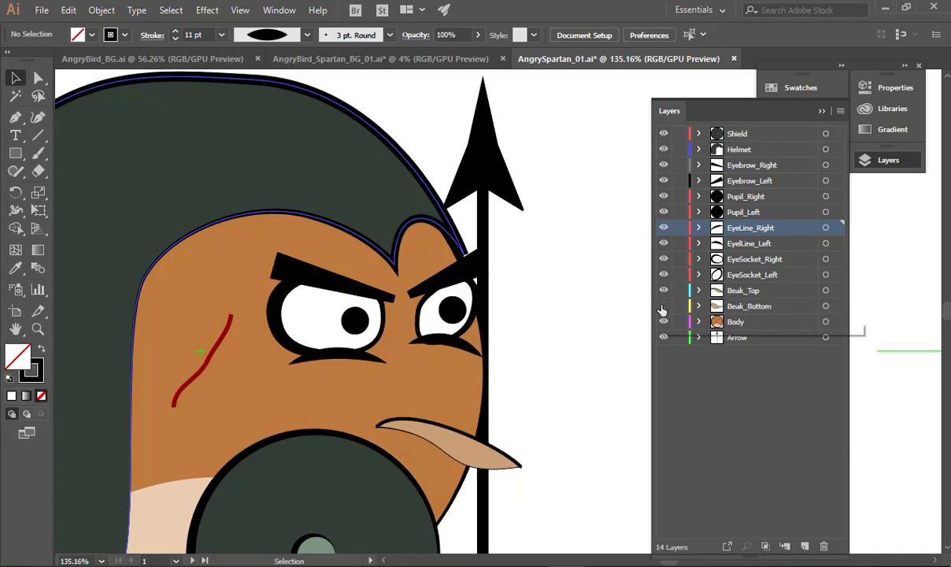
{"action": "left_click", "coordinate": [663, 307]}
Try reflecting the lower beak about its center and about its inner corner, undoing each attempt.
{"action": "left_click", "coordinate": [458, 481]}
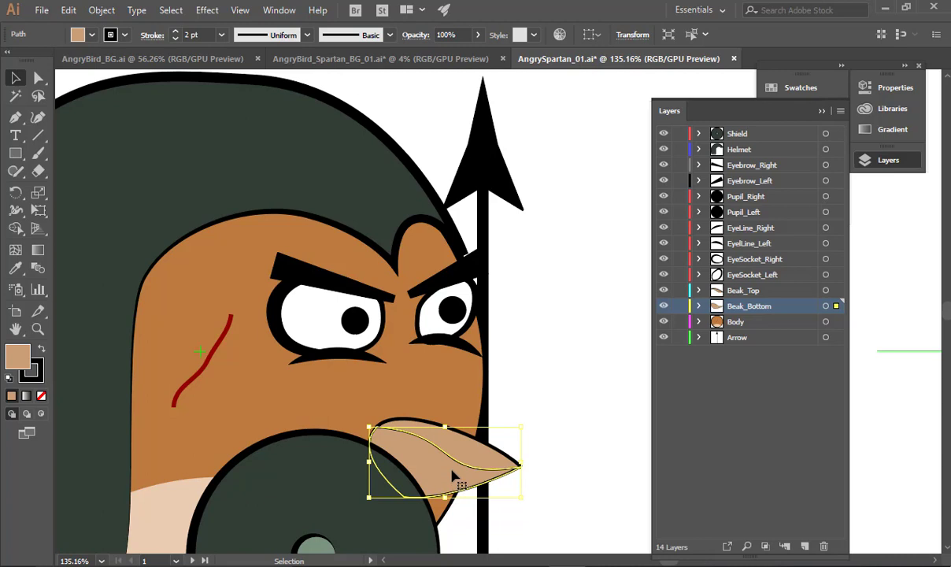
{"action": "key", "text": "o"}
{"action": "left_click", "coordinate": [447, 463]}
{"action": "left_click_drag", "start_coordinate": [422, 459], "coordinate": [384, 439]}
{"action": "key", "text": "ctrl+z"}
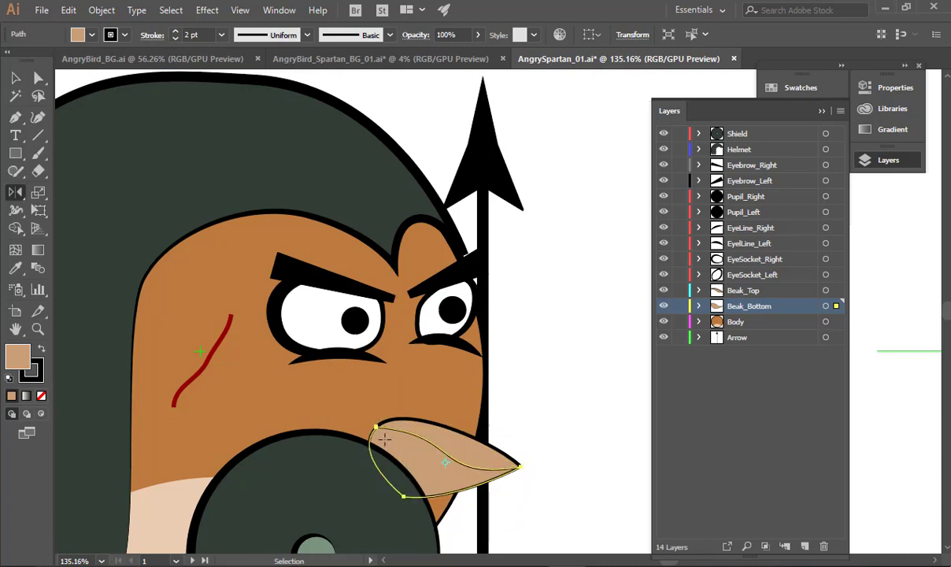
{"action": "left_click", "coordinate": [377, 430]}
{"action": "left_click_drag", "start_coordinate": [508, 485], "coordinate": [494, 468]}
{"action": "key", "text": "ctrl+z"}
Try rotating the lower beak slightly, undo the rotation and deselect the beak.
{"action": "key", "text": "r"}
{"action": "mouse_move", "coordinate": [465, 488]}
{"action": "left_mouse_down"}
{"action": "mouse_move", "coordinate": [402, 513]}
{"action": "mouse_move", "coordinate": [473, 486]}
{"action": "mouse_move", "coordinate": [457, 492]}
{"action": "mouse_move", "coordinate": [499, 504]}
{"action": "mouse_move", "coordinate": [491, 486]}
{"action": "mouse_move", "coordinate": [445, 508]}
{"action": "mouse_move", "coordinate": [473, 481]}
{"action": "left_mouse_up"}
{"action": "key", "text": "ctrl+z"}
{"action": "key", "text": "v"}
{"action": "left_click", "coordinate": [584, 380]}
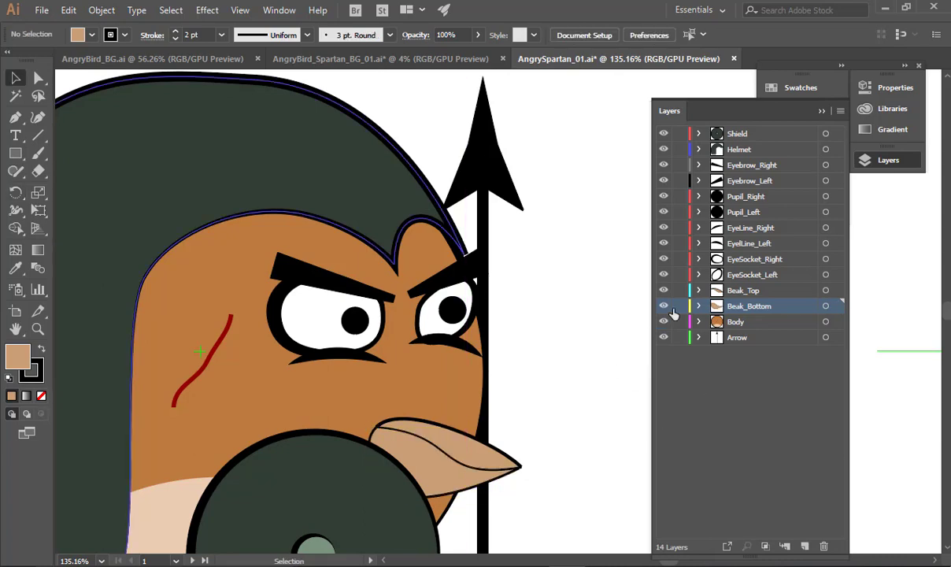
Check the Body layer by toggling its visibility, and hide every layer except Body.
{"action": "left_click", "coordinate": [664, 322]}
{"action": "left_click", "coordinate": [663, 321]}
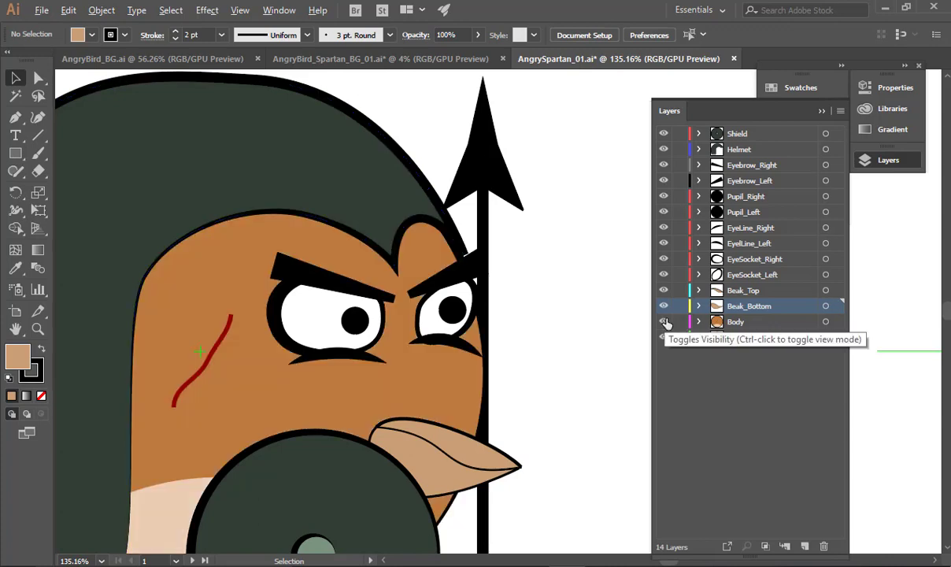
{"action": "left_click", "coordinate": [664, 322], "text": "alt"}
{"action": "left_click", "coordinate": [571, 291], "text": "ctrl+alt"}
{"action": "left_click", "coordinate": [571, 290], "text": "ctrl+alt"}
{"action": "left_click", "coordinate": [571, 290], "text": "ctrl+alt"}
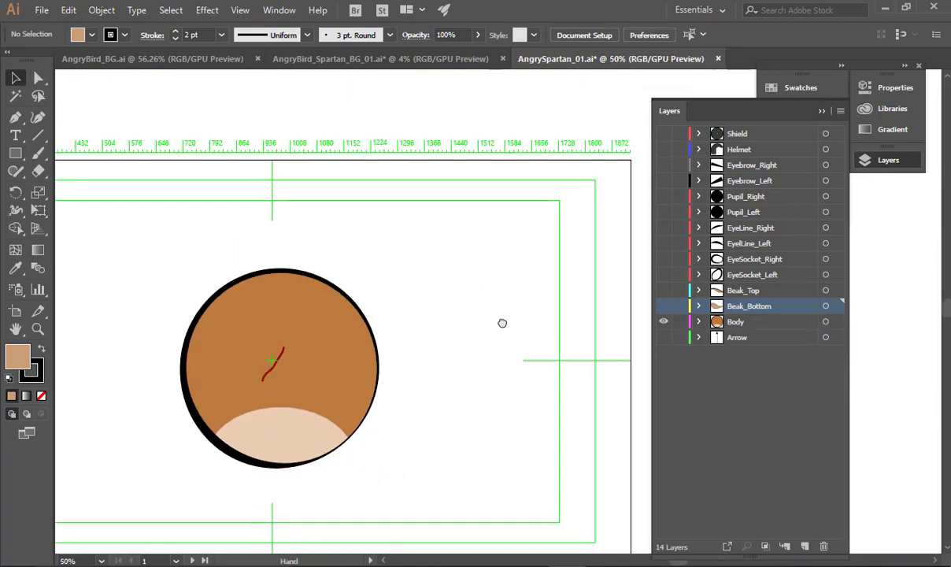
{"action": "left_click_drag", "start_coordinate": [456, 321], "coordinate": [549, 325]}
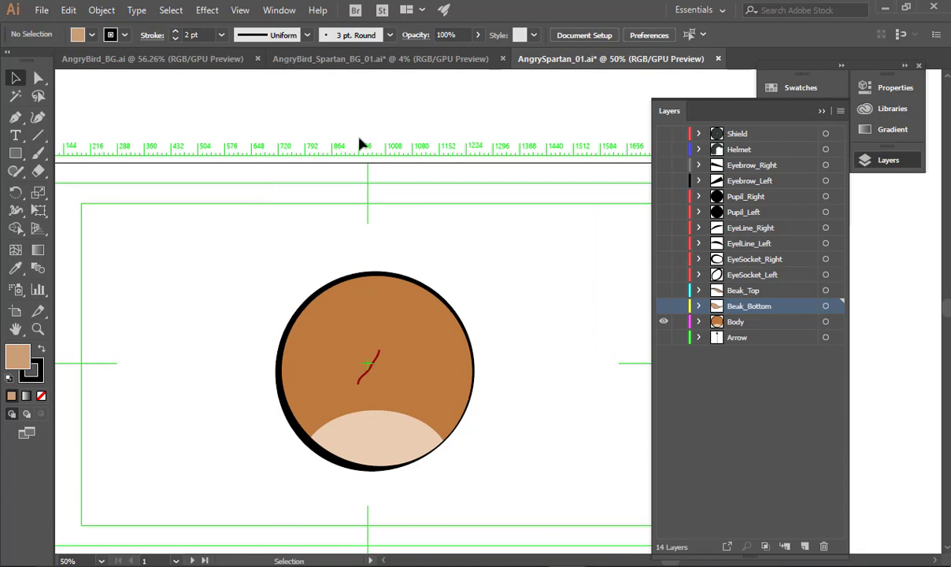
Return to the AngryBird_BG.ai document and examine its background scene.
{"action": "left_click", "coordinate": [126, 61]}
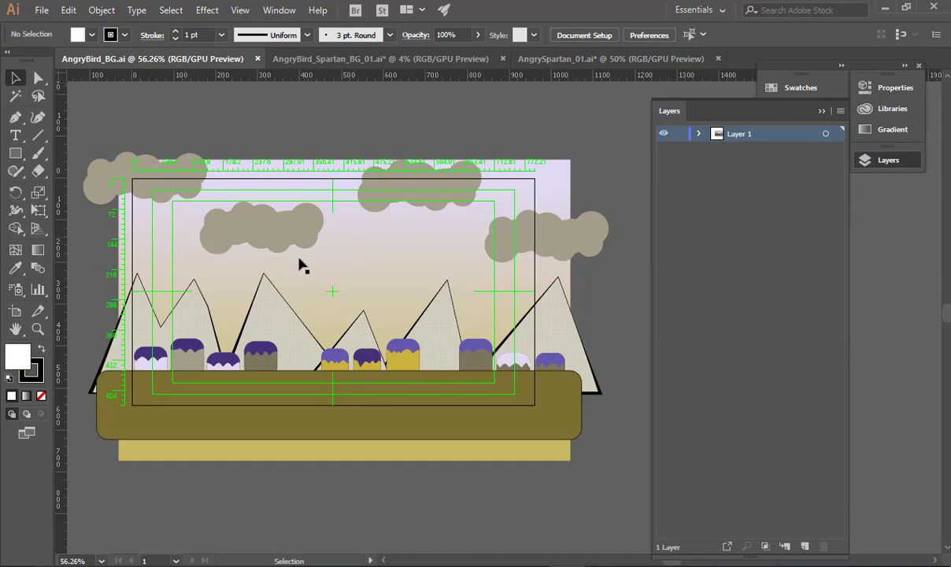
{"action": "left_click_drag", "start_coordinate": [272, 259], "coordinate": [384, 259]}
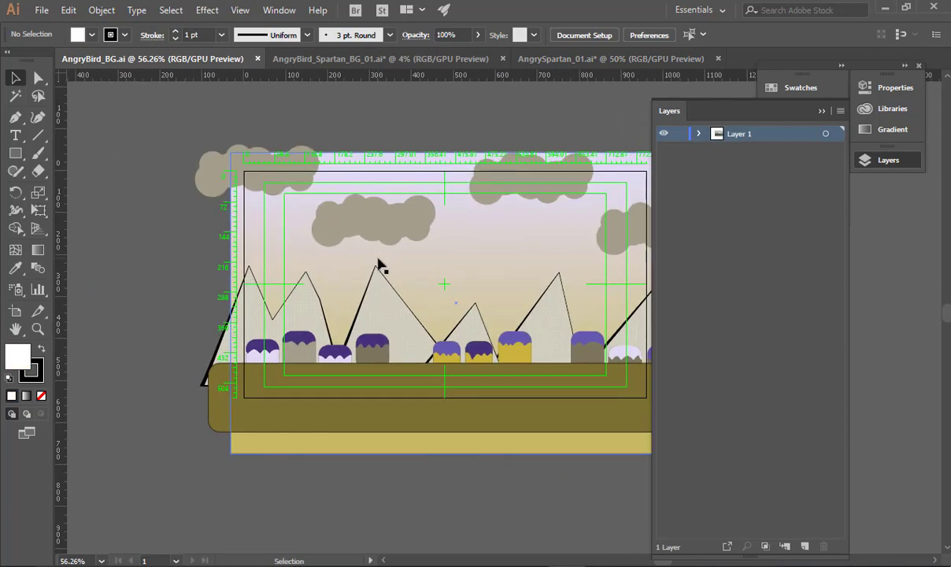
{"action": "key", "text": "a"}
Open WalkingDead_BG.ai from the Artwork folder and view its row of cars on the bridge.
{"action": "key", "text": "ctrl+o"}
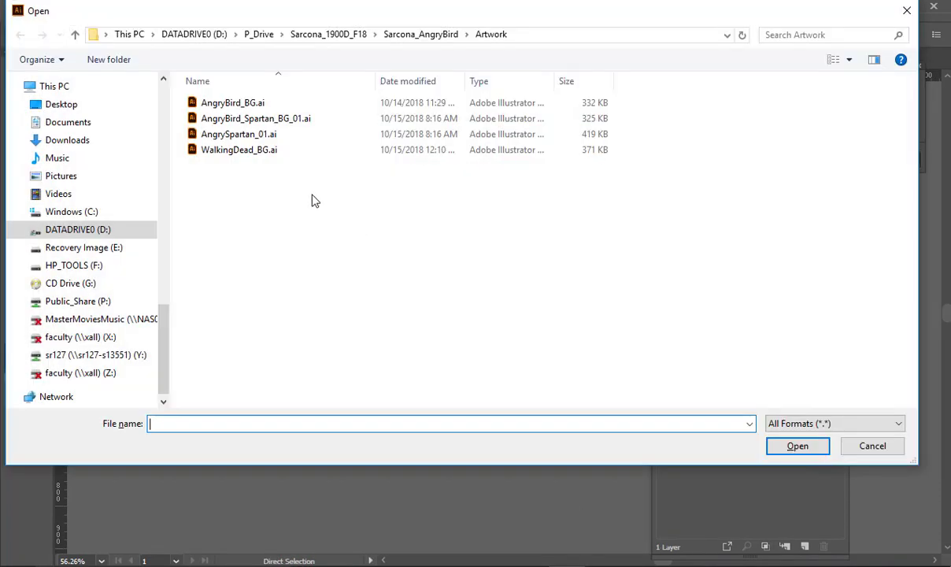
{"action": "double_click", "coordinate": [266, 157]}
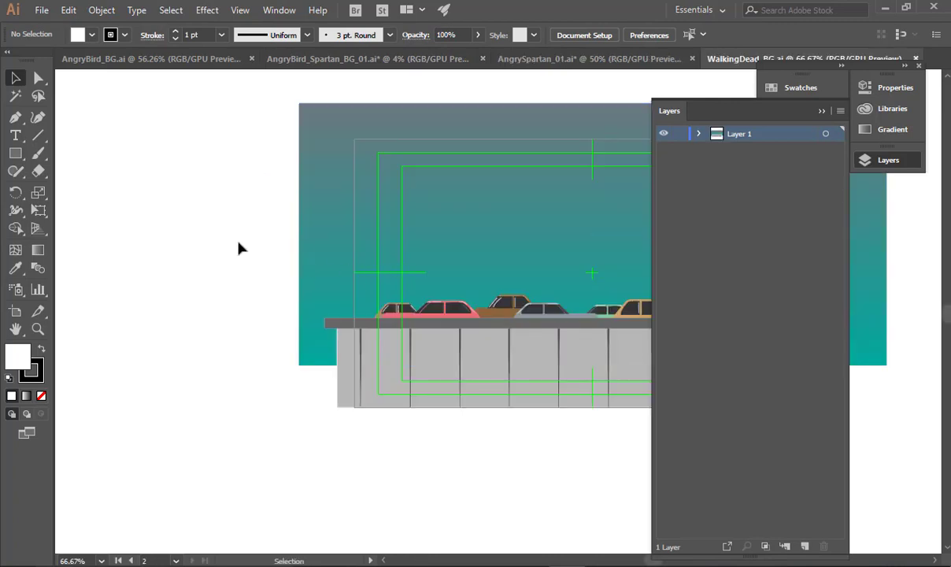
{"action": "left_click_drag", "start_coordinate": [331, 277], "coordinate": [110, 278]}
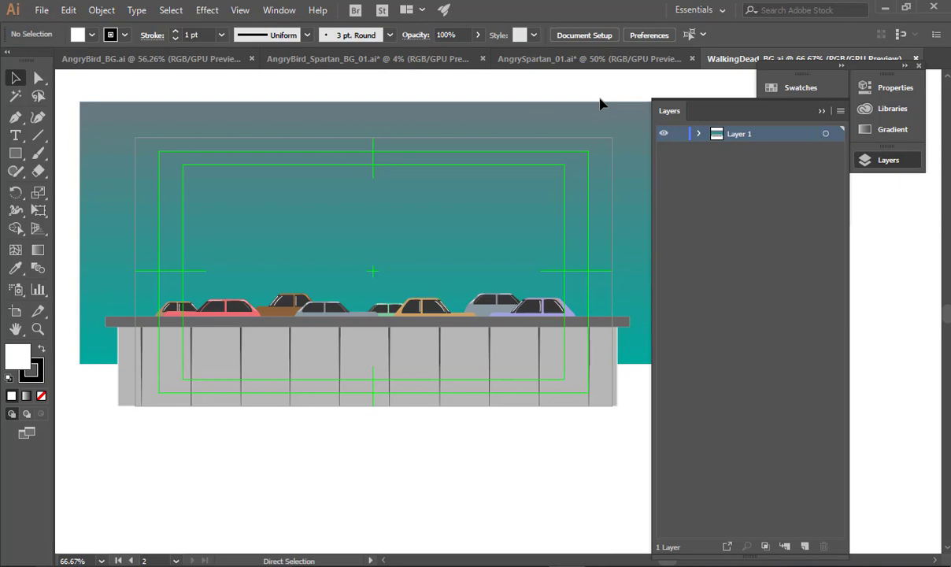
Create a new landscape document of 960 x 540 px with one artboard, RGB color and 72 ppi raster effects.
{"action": "key", "text": "ctrl+n"}
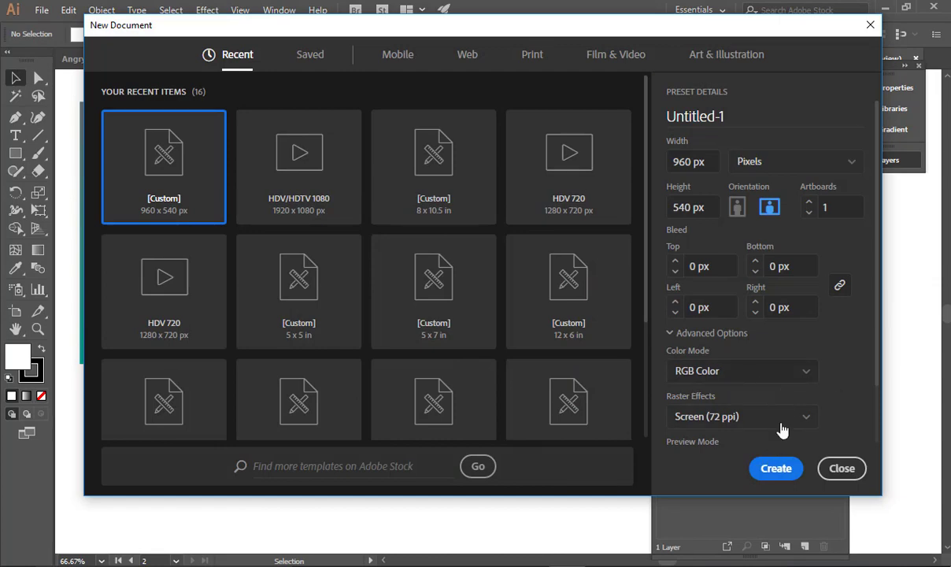
{"action": "left_click", "coordinate": [792, 470]}
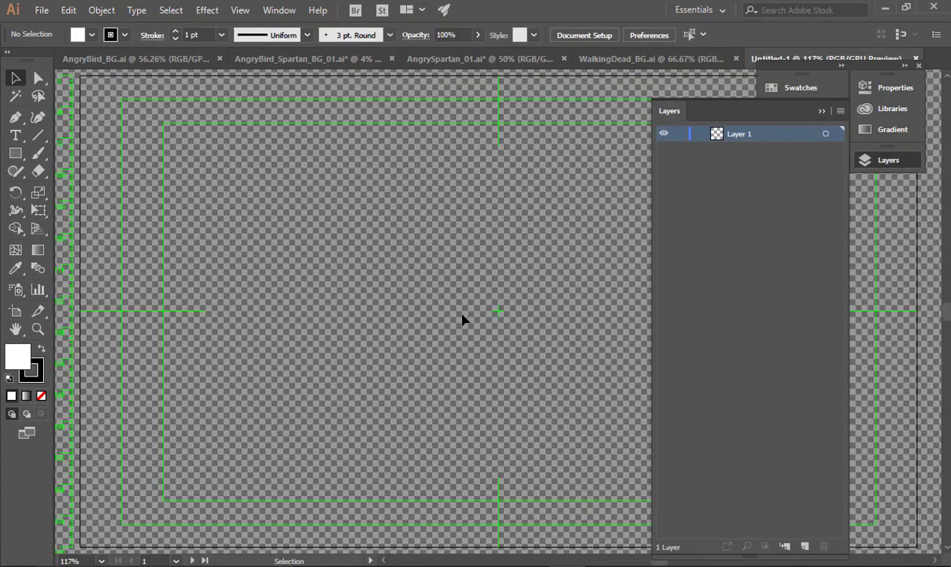
Hide the transparency grid so the artboard displays on plain white.
{"action": "key", "text": "ctrl"}
{"action": "key", "text": "ctrl+shift+d"}
{"action": "left_click", "coordinate": [269, 8]}
{"action": "mouse_move", "coordinate": [238, 9]}
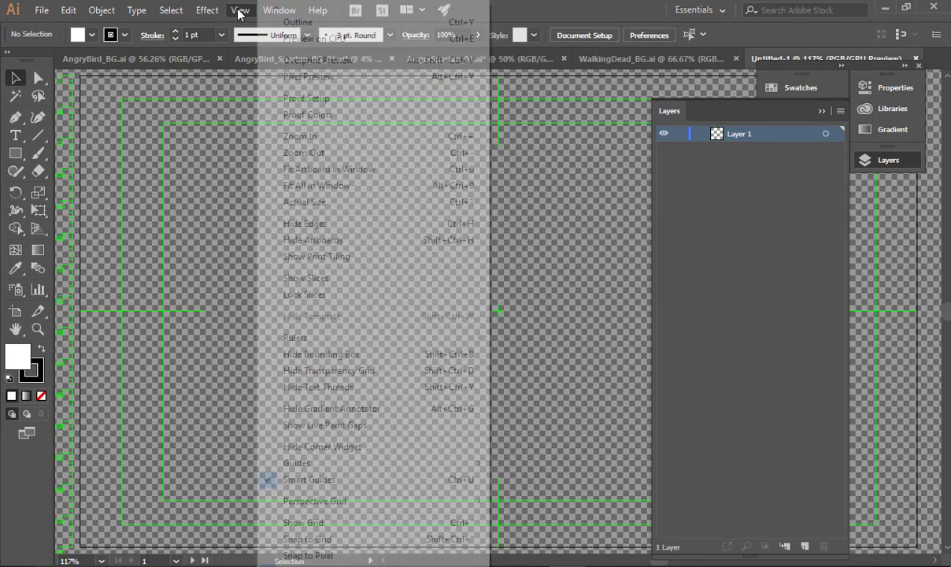
{"action": "left_click", "coordinate": [373, 374]}
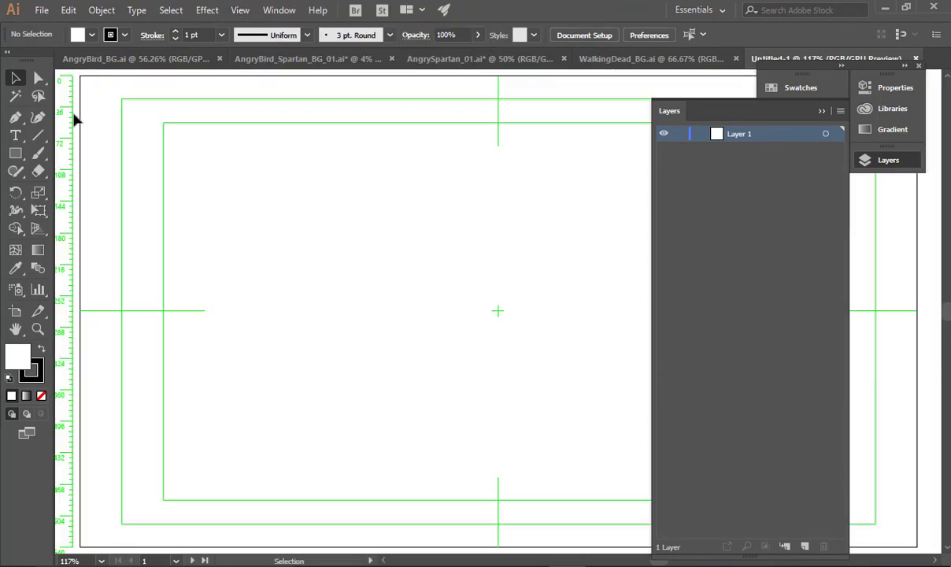
Draw a large circle centred on the artboard with the Ellipse tool for the character's body.
{"action": "left_click", "coordinate": [20, 154]}
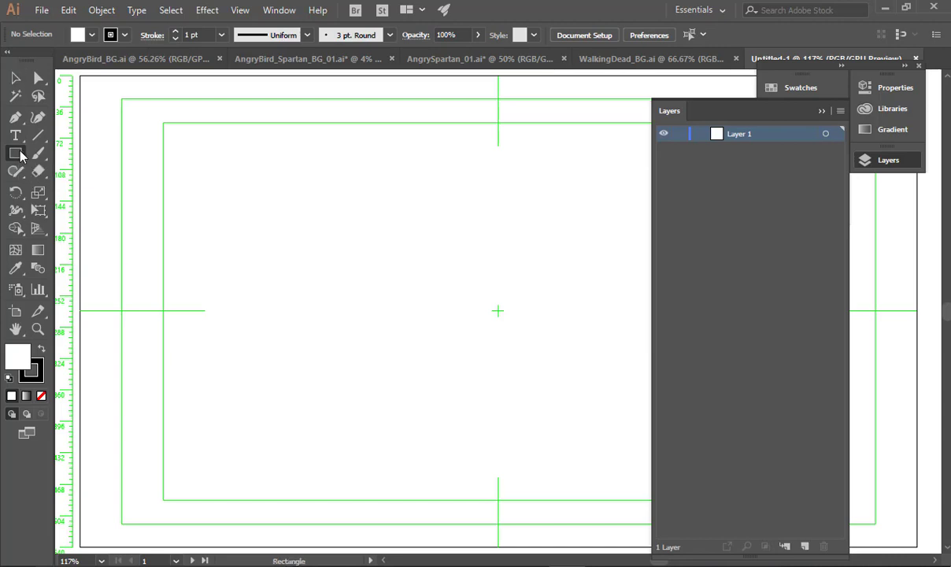
{"action": "left_click_drag", "start_coordinate": [20, 155], "coordinate": [79, 192]}
{"action": "left_click_drag", "start_coordinate": [494, 312], "coordinate": [265, 465]}
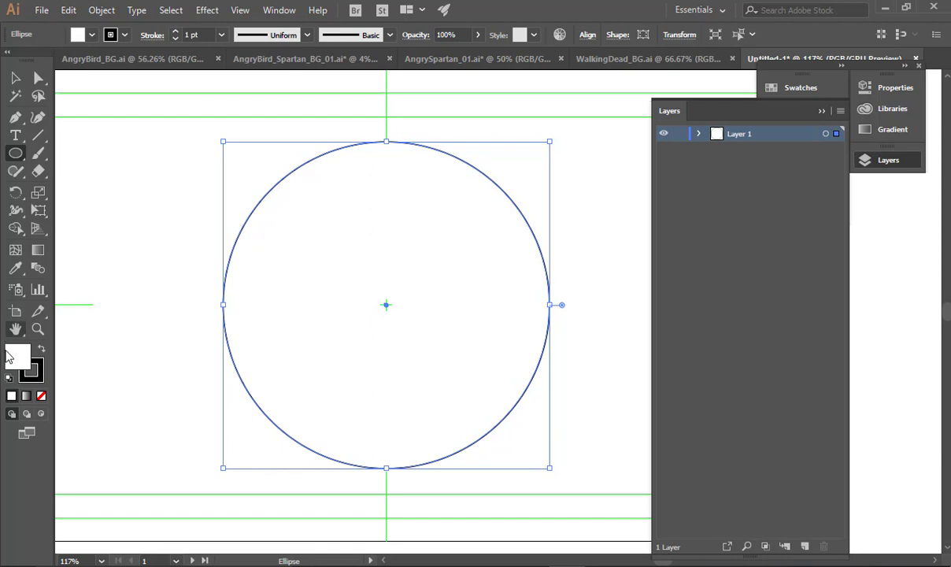
Fill the large circle with light yellow-green E0FF94 and deselect it.
{"action": "double_click", "coordinate": [13, 359]}
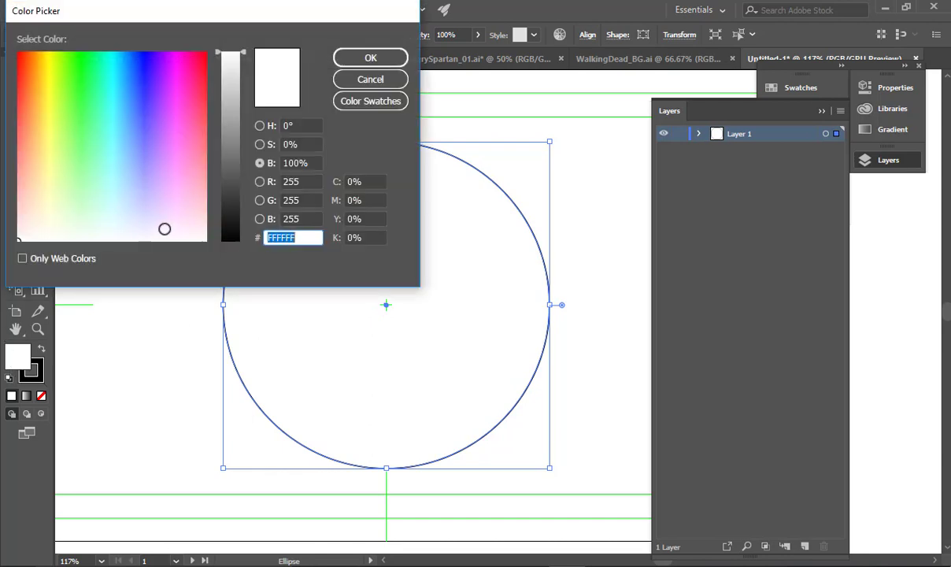
{"action": "left_click_drag", "start_coordinate": [85, 108], "coordinate": [57, 161]}
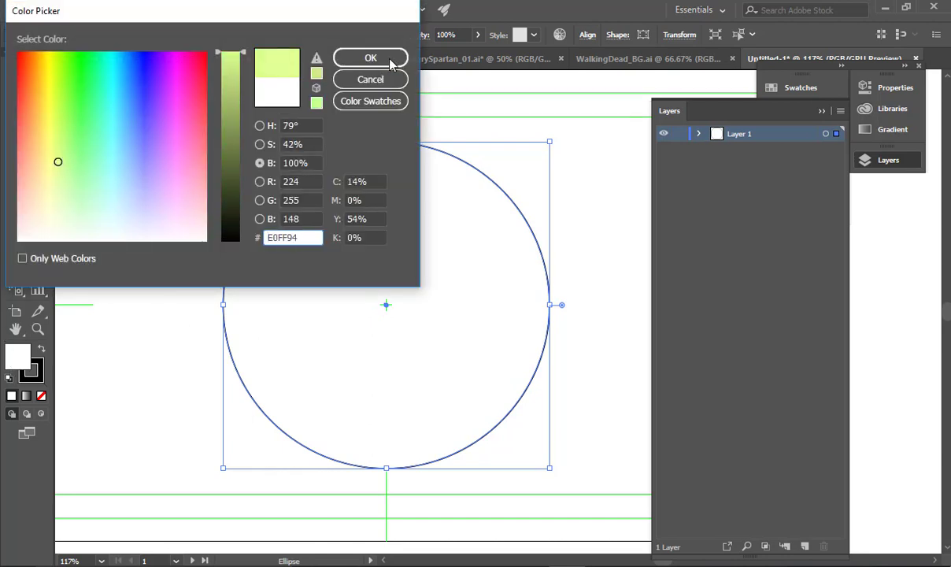
{"action": "left_click", "coordinate": [370, 57]}
{"action": "left_click", "coordinate": [15, 78]}
{"action": "left_click", "coordinate": [257, 139]}
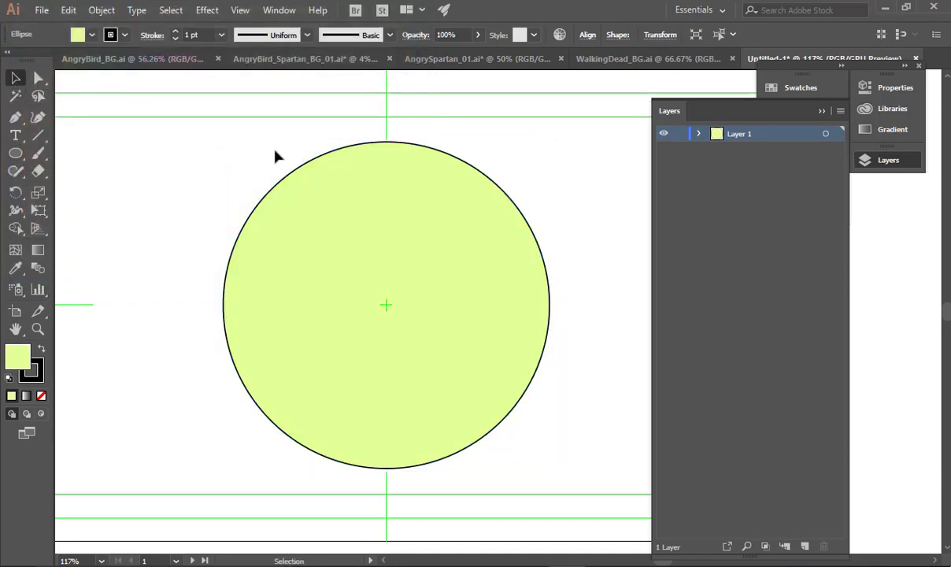
Thicken the body circle's outline at its lower-left with the Width tool to about 9.7 pt, tapering toward the upper right.
{"action": "left_click", "coordinate": [298, 295]}
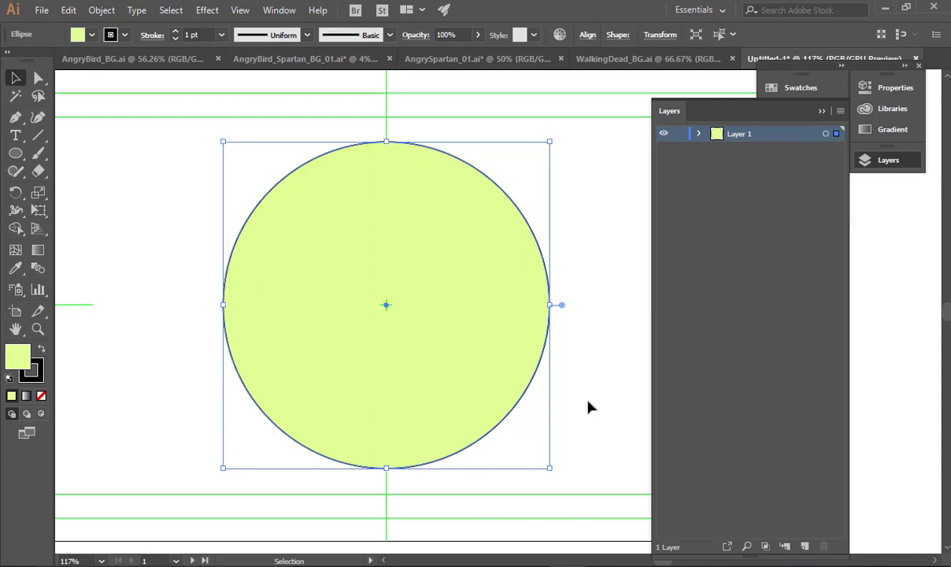
{"action": "key", "text": "shift+w"}
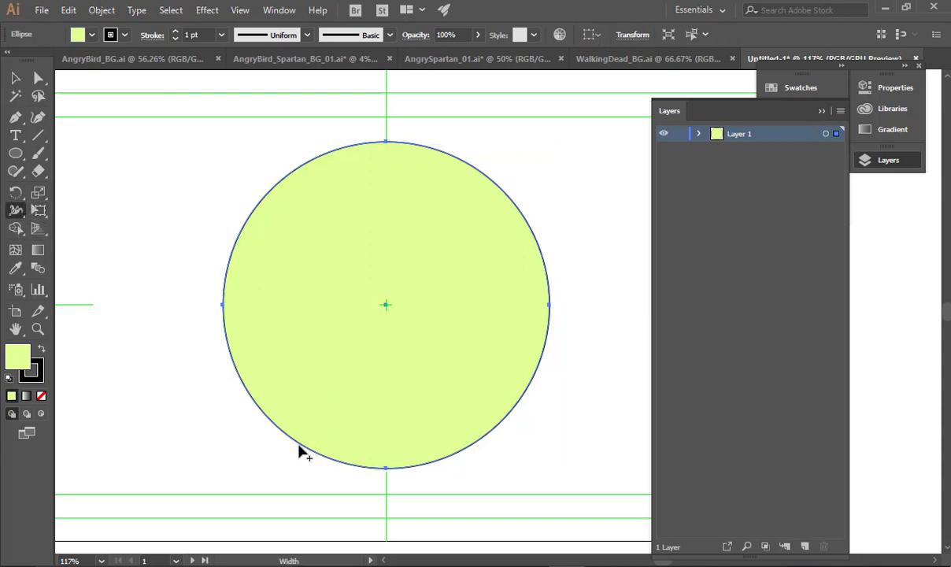
{"action": "left_click_drag", "start_coordinate": [305, 446], "coordinate": [303, 449]}
{"action": "left_click", "coordinate": [618, 521]}
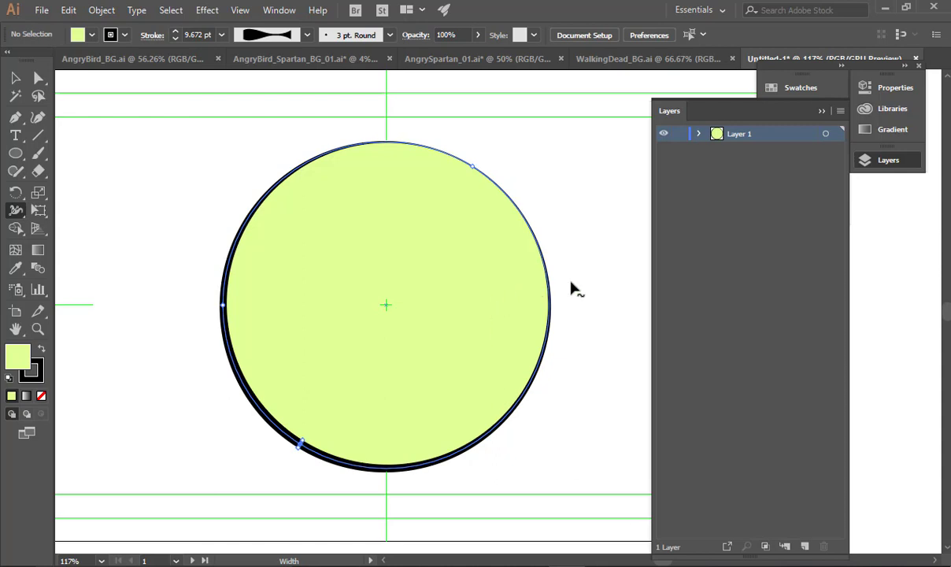
{"action": "key", "text": "v"}
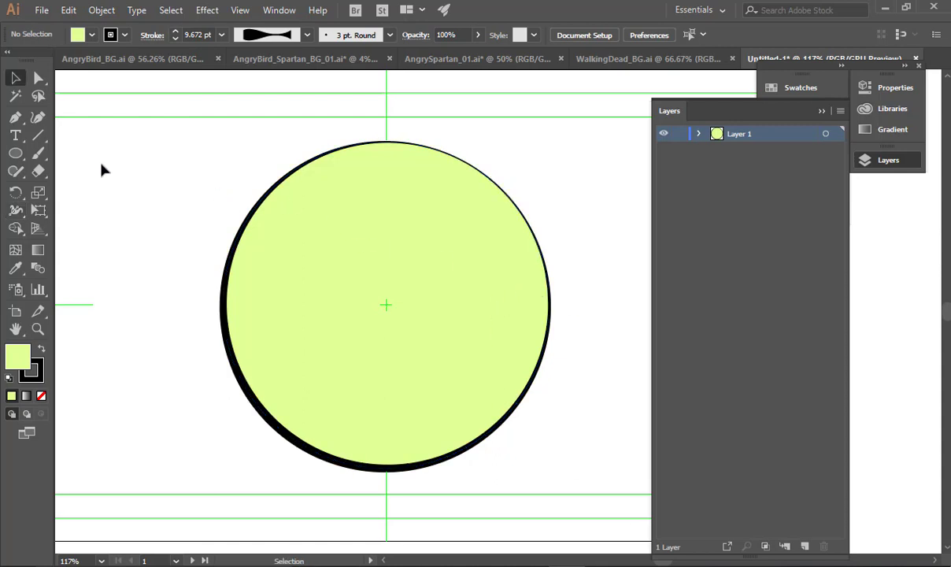
Draw a small, slightly tall ellipse in the body's upper-right area as an eye, with the default white fill and black stroke.
{"action": "left_click", "coordinate": [15, 154]}
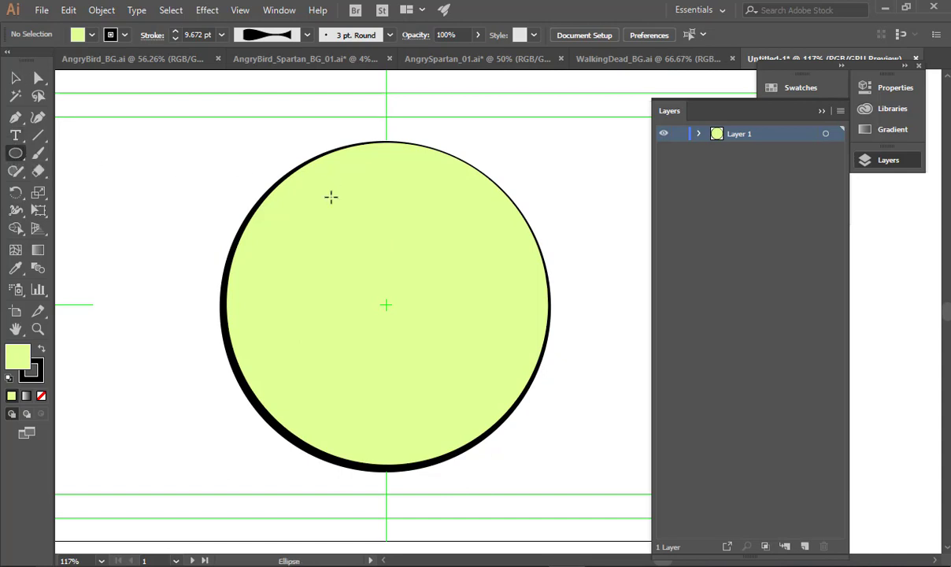
{"action": "left_click_drag", "start_coordinate": [425, 227], "coordinate": [477, 291]}
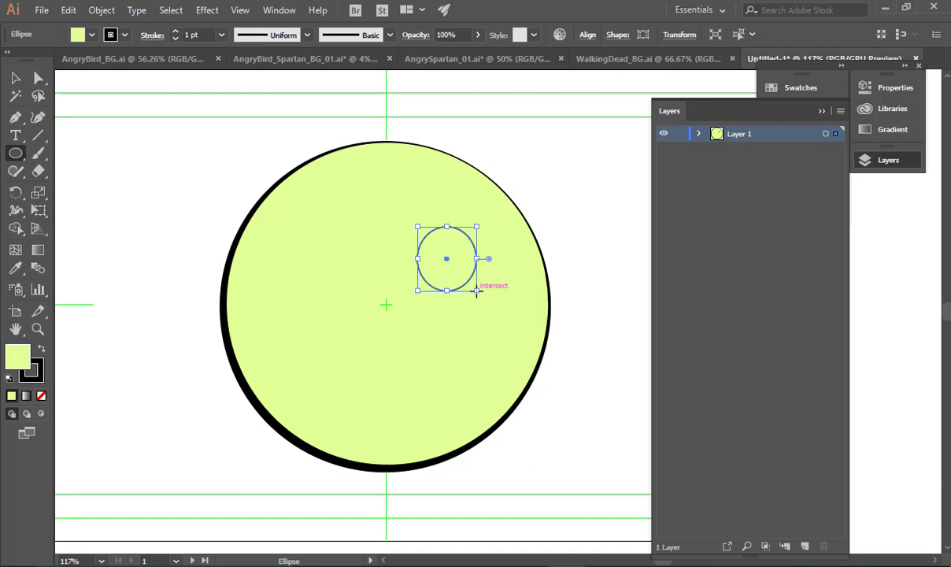
{"action": "key", "text": "v"}
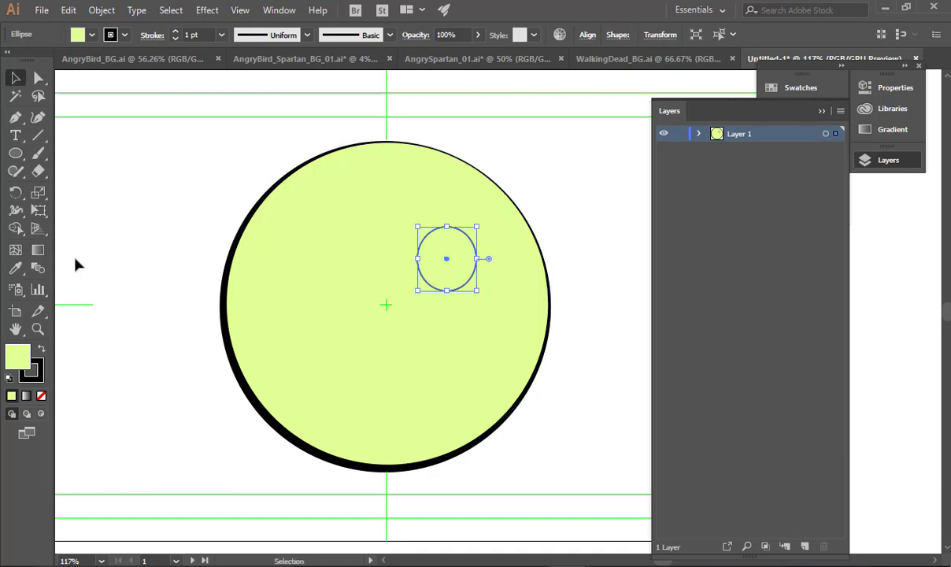
{"action": "left_click", "coordinate": [8, 380]}
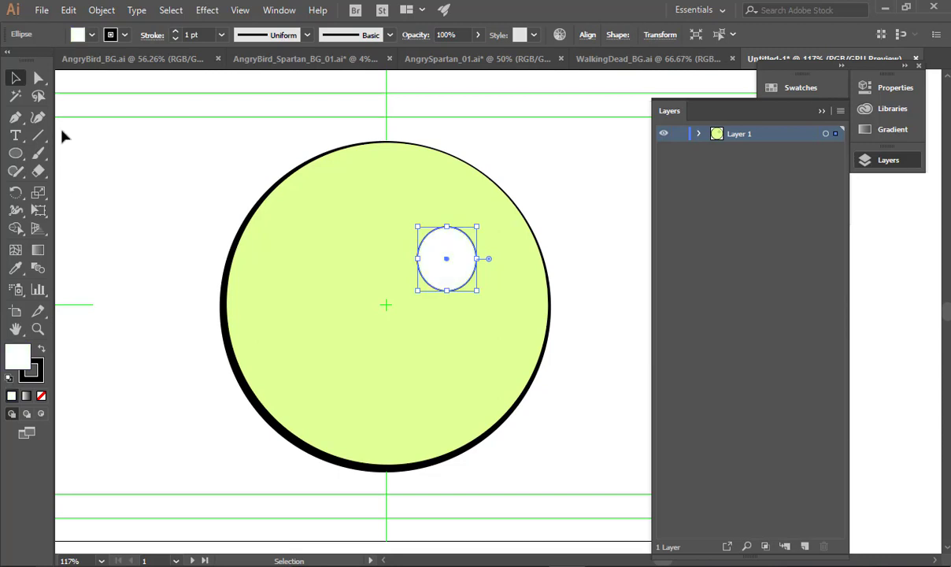
Thicken the eye outline at its lower-left with the Width tool to about 4.6 pt.
{"action": "key", "text": "ctrl+space"}
{"action": "left_click_drag", "start_coordinate": [499, 246], "coordinate": [576, 255]}
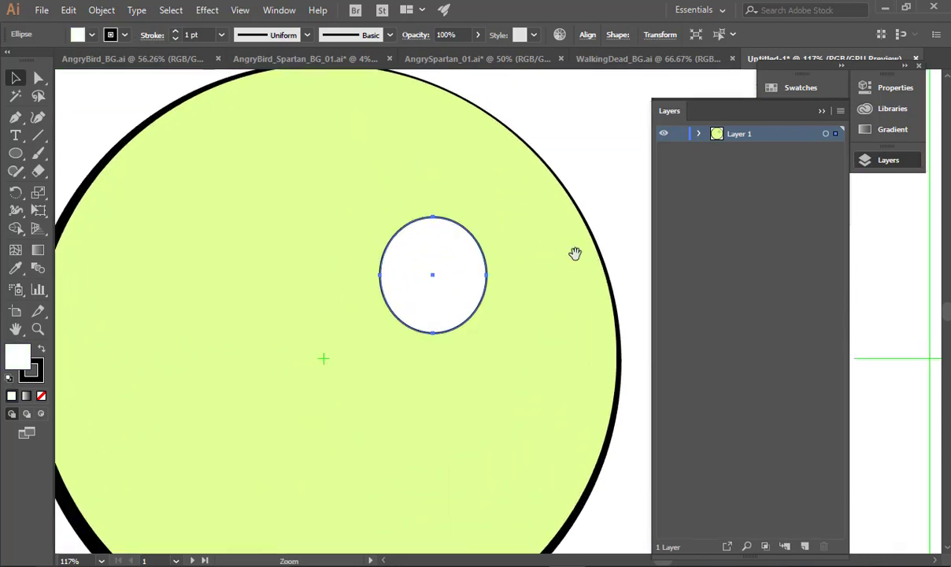
{"action": "key", "text": "shift+w"}
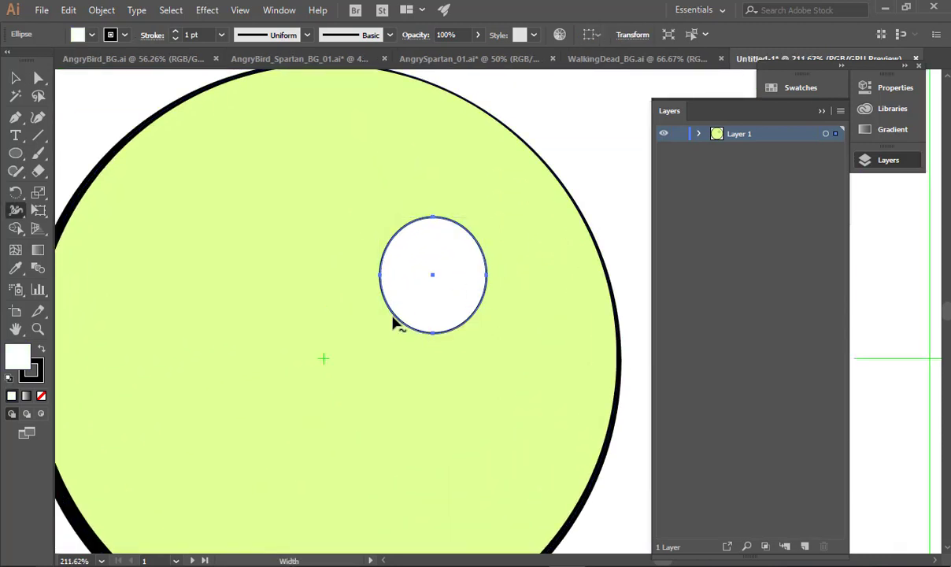
{"action": "left_click_drag", "start_coordinate": [395, 316], "coordinate": [390, 320]}
{"action": "key", "text": "v"}
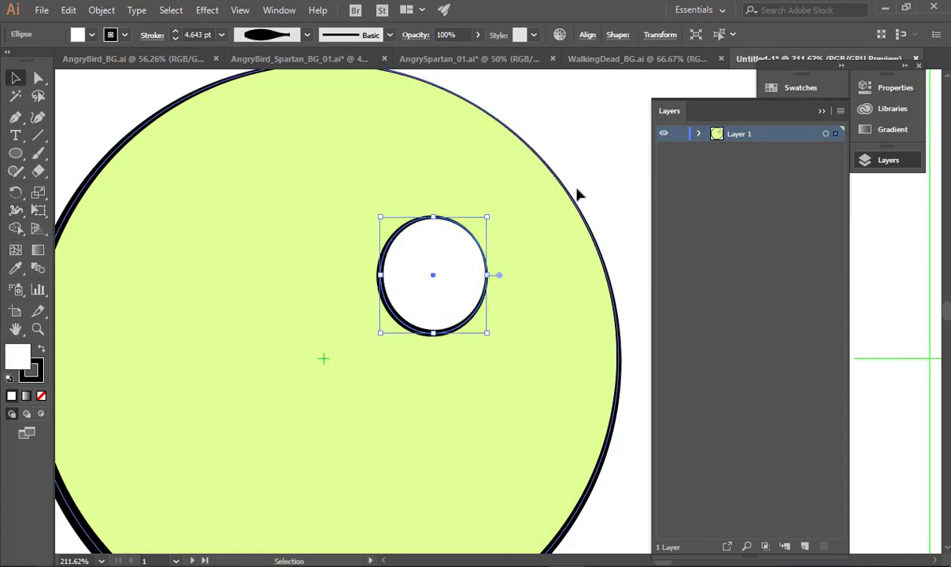
Duplicate the eye beside the original at the body's right edge, and enlarge the left eye slightly.
{"action": "left_click", "coordinate": [580, 189]}
{"action": "key", "text": "space"}
{"action": "left_click_drag", "start_coordinate": [577, 241], "coordinate": [453, 267]}
{"action": "left_click", "coordinate": [548, 315]}
{"action": "mouse_move", "coordinate": [551, 319]}
{"action": "left_mouse_down"}
{"action": "mouse_move", "coordinate": [509, 332]}
{"action": "mouse_move", "coordinate": [399, 323]}
{"action": "mouse_move", "coordinate": [429, 329]}
{"action": "left_mouse_up"}
{"action": "left_click", "coordinate": [391, 298]}
{"action": "left_click", "coordinate": [585, 275]}
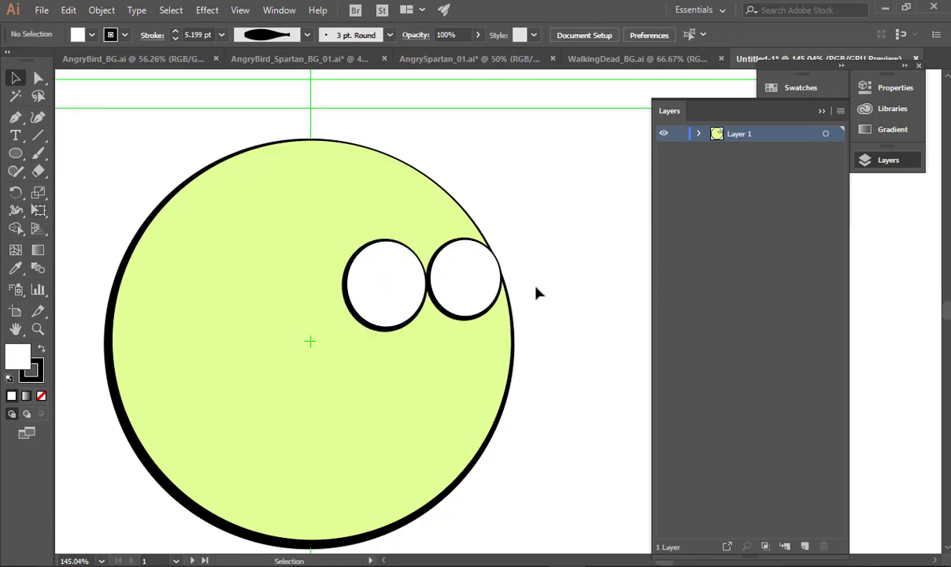
Draw a small circular pupil in the lower right of the left eye, filled black with no stroke.
{"action": "left_click_drag", "start_coordinate": [582, 262], "coordinate": [597, 212]}
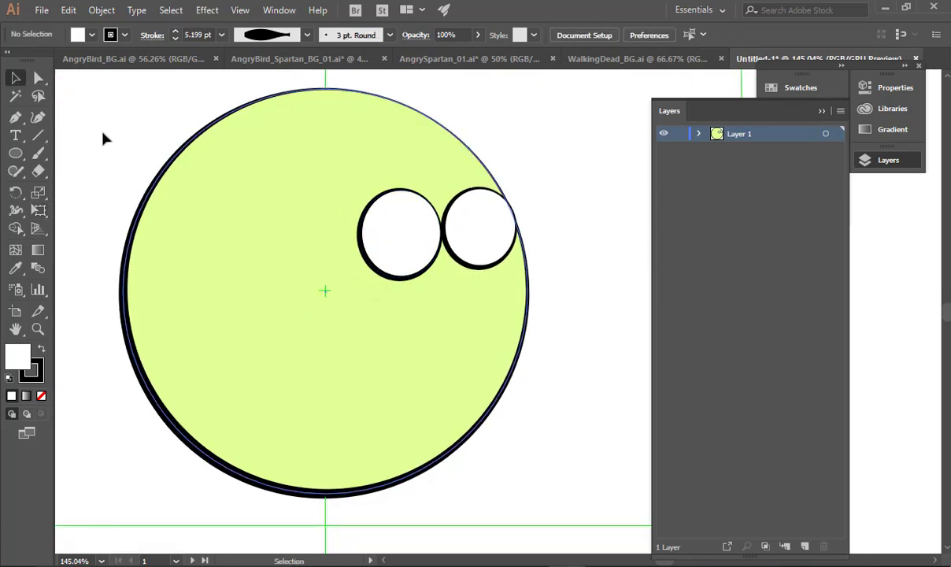
{"action": "left_click", "coordinate": [15, 153]}
{"action": "mouse_move", "coordinate": [399, 238]}
{"action": "left_mouse_down"}
{"action": "mouse_move", "coordinate": [425, 265]}
{"action": "mouse_move", "coordinate": [415, 252]}
{"action": "left_mouse_up"}
{"action": "key", "text": "v"}
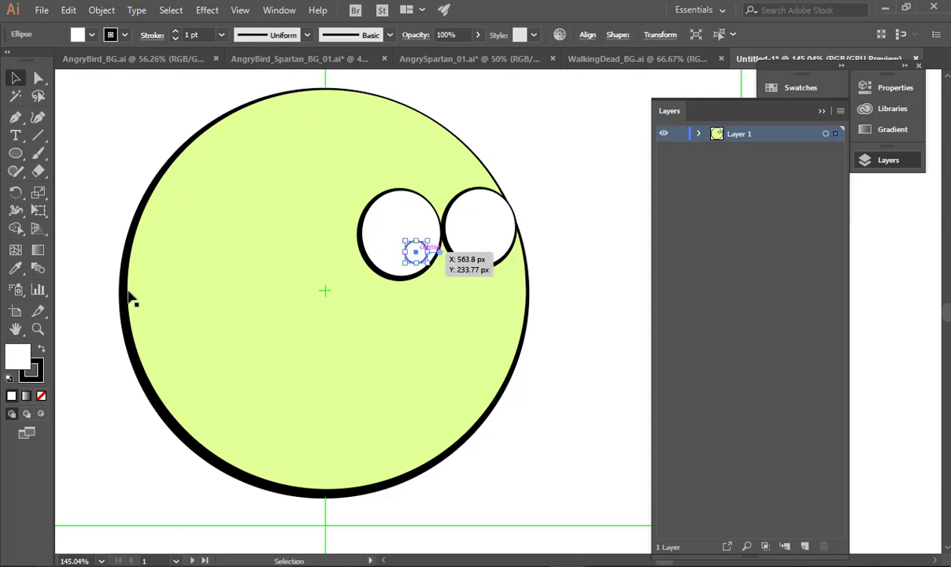
{"action": "left_click", "coordinate": [41, 352]}
{"action": "left_click", "coordinate": [34, 372]}
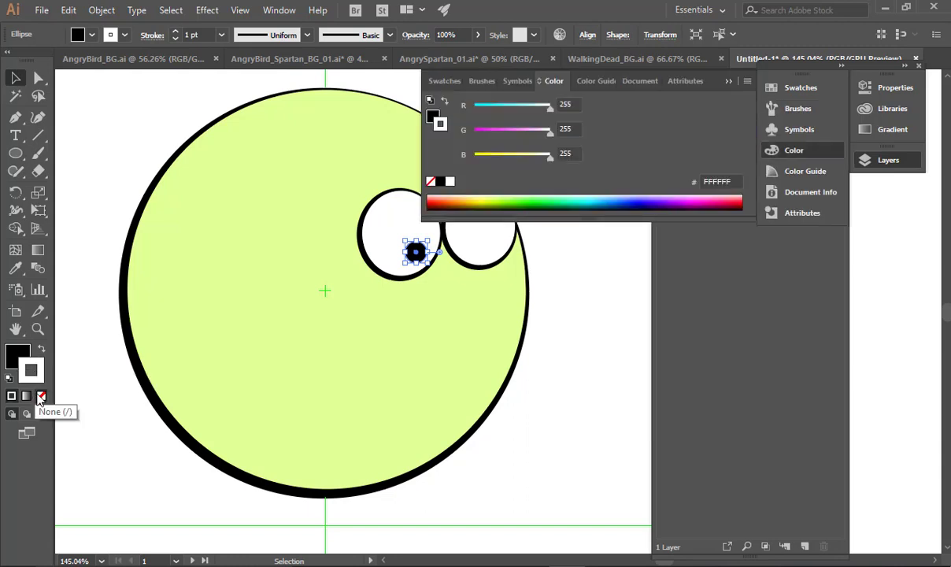
{"action": "left_click", "coordinate": [41, 397]}
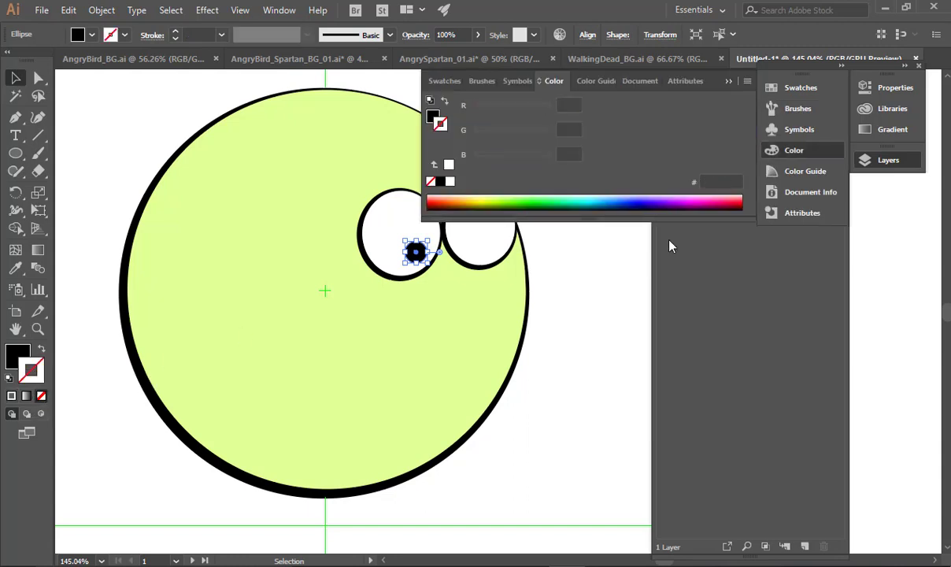
Duplicate the black pupil into the lower right of the right eye and adjust the copy's position.
{"action": "left_click", "coordinate": [561, 245]}
{"action": "left_click_drag", "start_coordinate": [498, 266], "coordinate": [404, 287]}
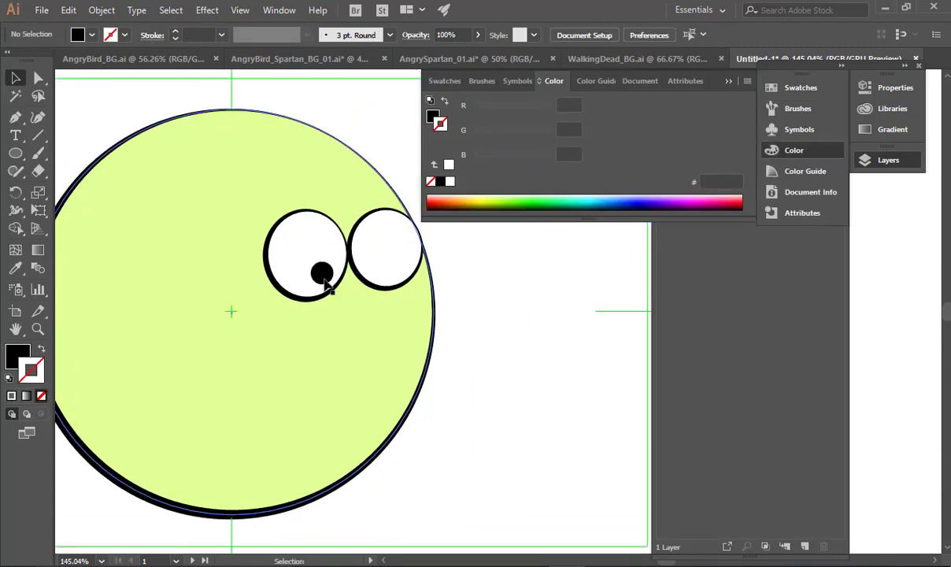
{"action": "left_click_drag", "start_coordinate": [324, 277], "coordinate": [399, 284]}
{"action": "left_click", "coordinate": [475, 284]}
{"action": "left_click_drag", "start_coordinate": [474, 279], "coordinate": [478, 330]}
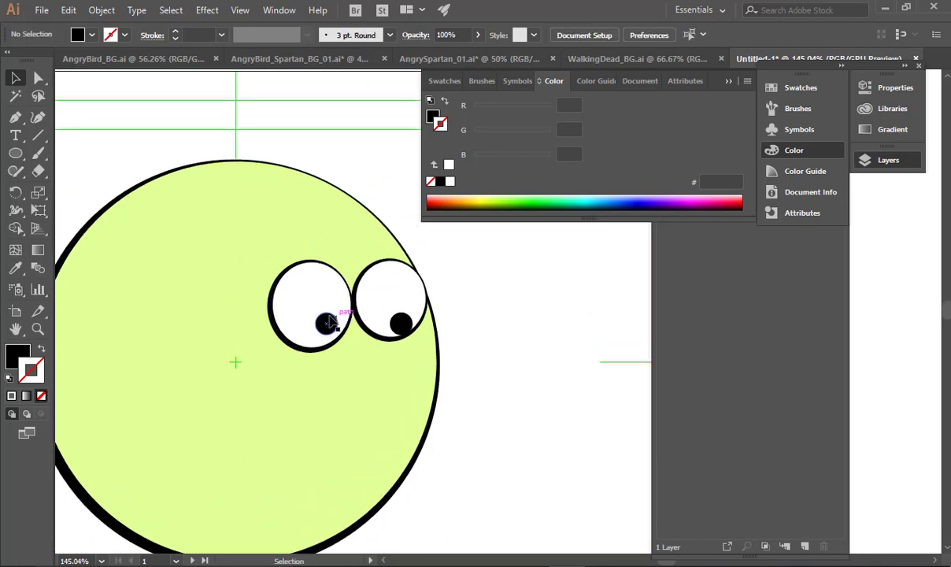
{"action": "left_click_drag", "start_coordinate": [400, 323], "coordinate": [406, 316]}
{"action": "left_click", "coordinate": [551, 338]}
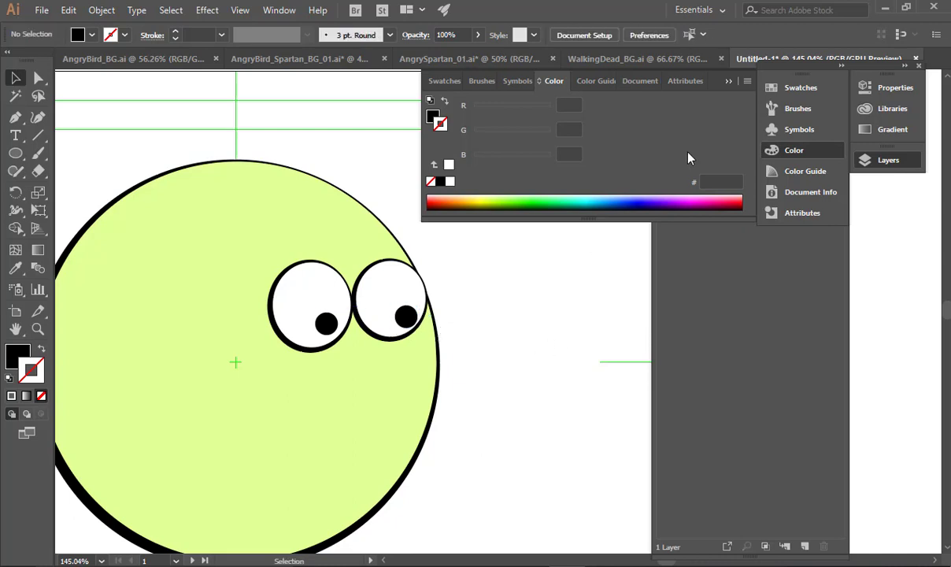
Narrow the right eye slightly and shift its pupil a little to the left.
{"action": "left_click", "coordinate": [730, 81]}
{"action": "left_click_drag", "start_coordinate": [574, 268], "coordinate": [652, 252]}
{"action": "left_click", "coordinate": [499, 279], "text": "ctrl"}
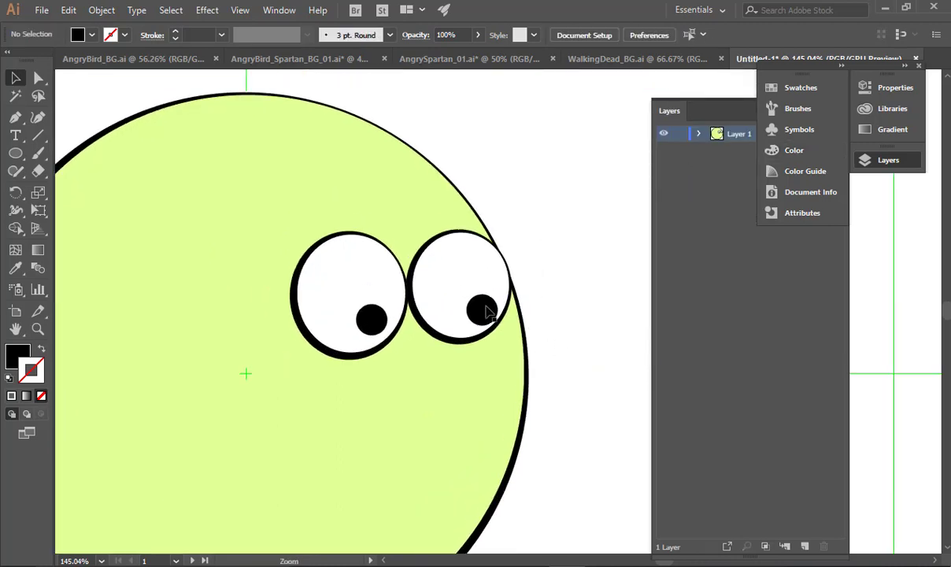
{"action": "left_click", "coordinate": [483, 311]}
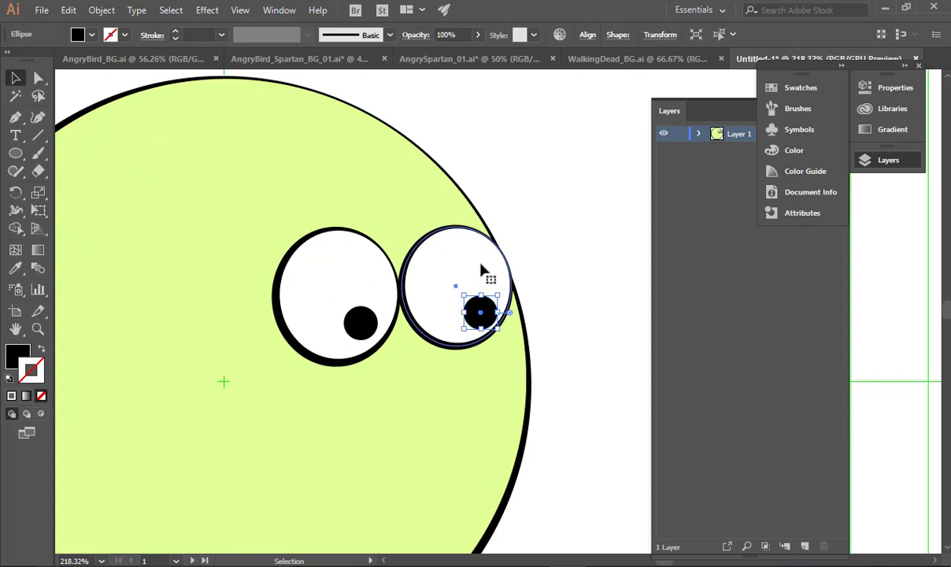
{"action": "left_click", "coordinate": [482, 270]}
{"action": "left_click_drag", "start_coordinate": [511, 284], "coordinate": [474, 314]}
{"action": "left_click", "coordinate": [527, 324]}
{"action": "left_click", "coordinate": [537, 279]}
{"action": "left_click_drag", "start_coordinate": [569, 332], "coordinate": [386, 330]}
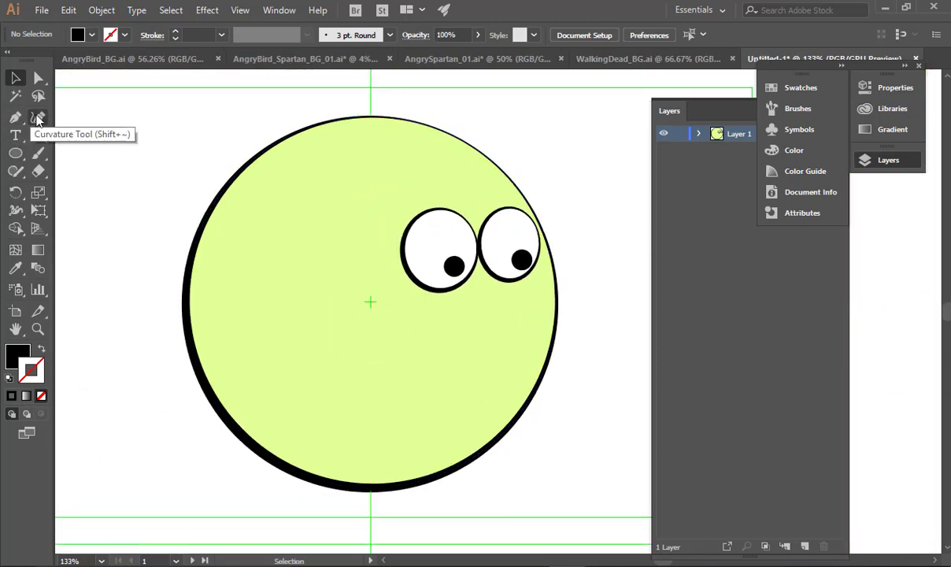
Draw a closed, rounded beak with the Curvature tool, starting below the eyes and extending past the body's right edge.
{"action": "left_click", "coordinate": [38, 118]}
{"action": "left_click_drag", "start_coordinate": [552, 221], "coordinate": [442, 195]}
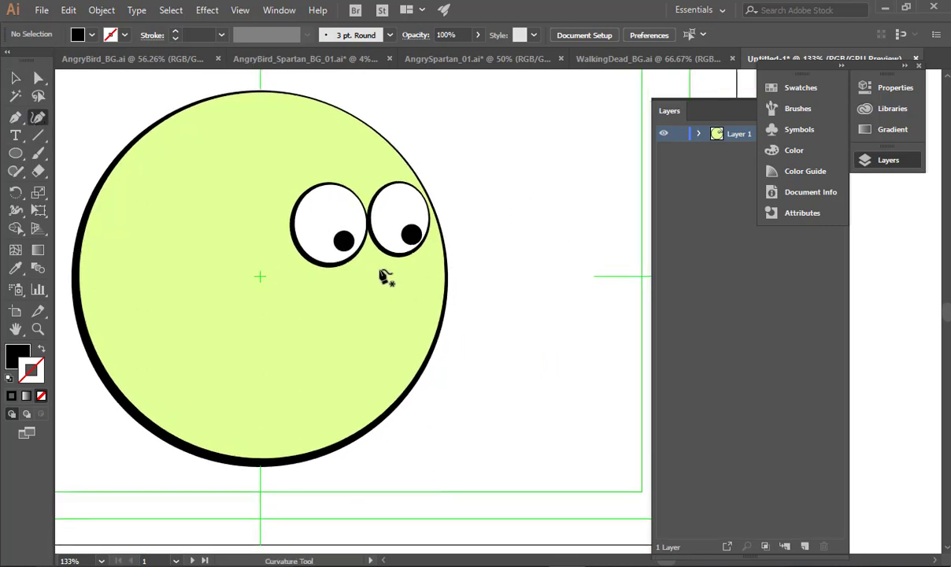
{"action": "left_click", "coordinate": [376, 263]}
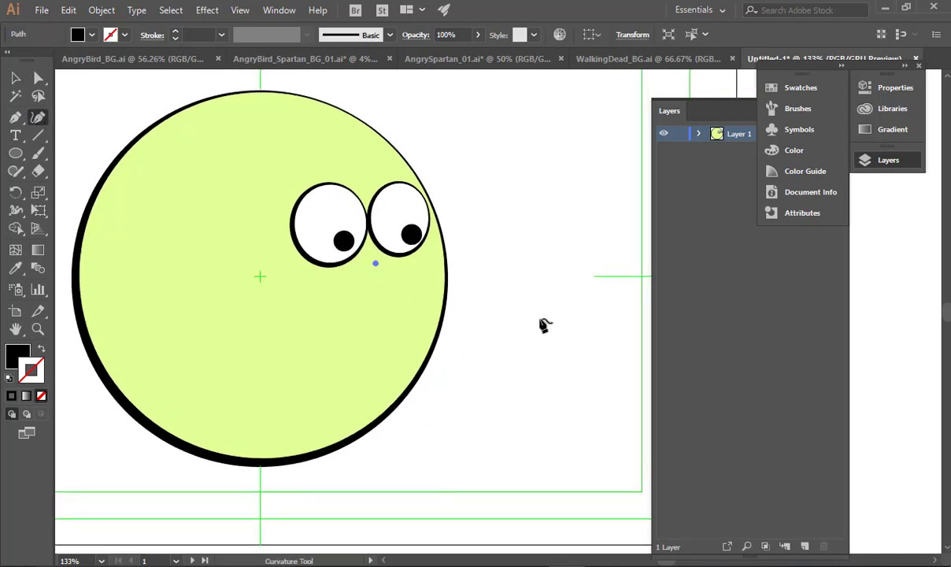
{"action": "left_click", "coordinate": [539, 318]}
{"action": "left_click", "coordinate": [575, 363]}
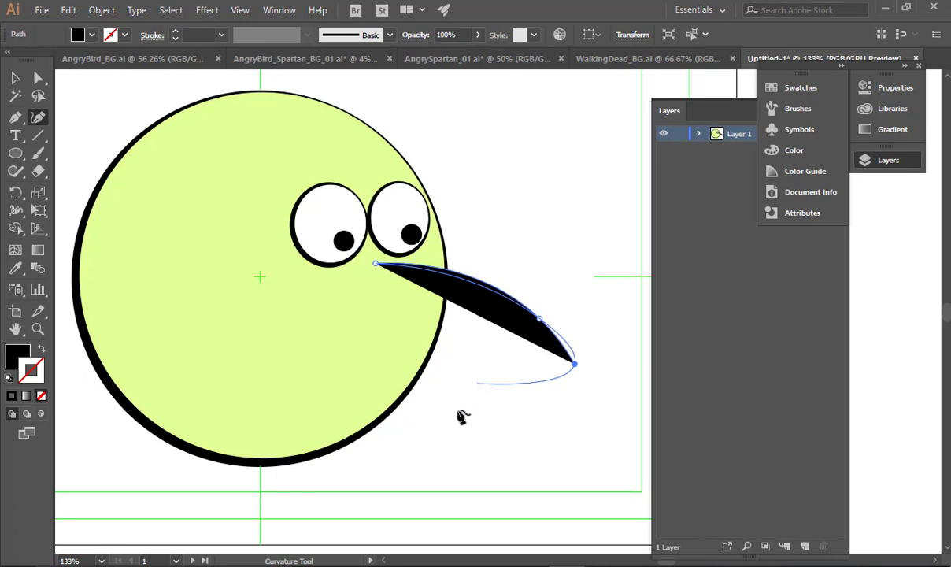
{"action": "left_click", "coordinate": [454, 410]}
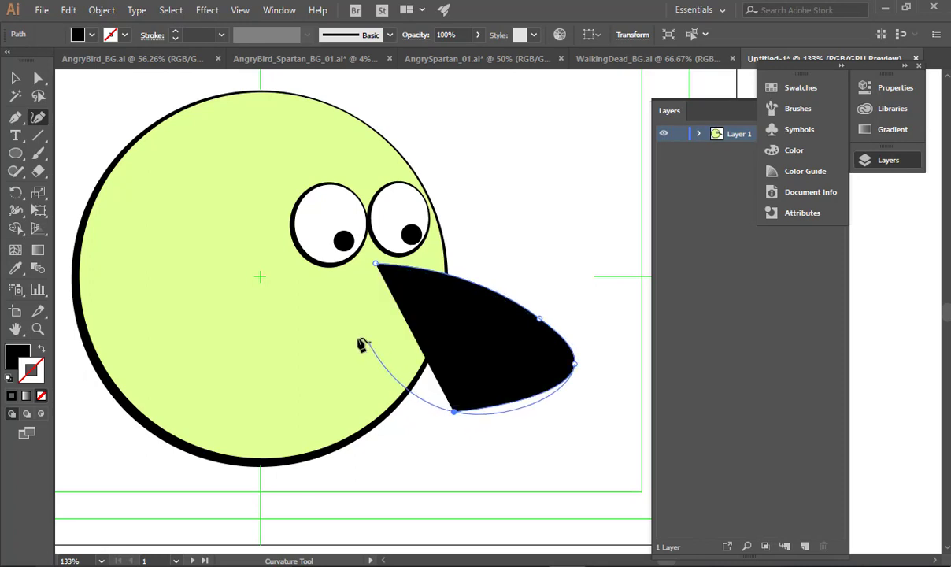
{"action": "left_click", "coordinate": [354, 363]}
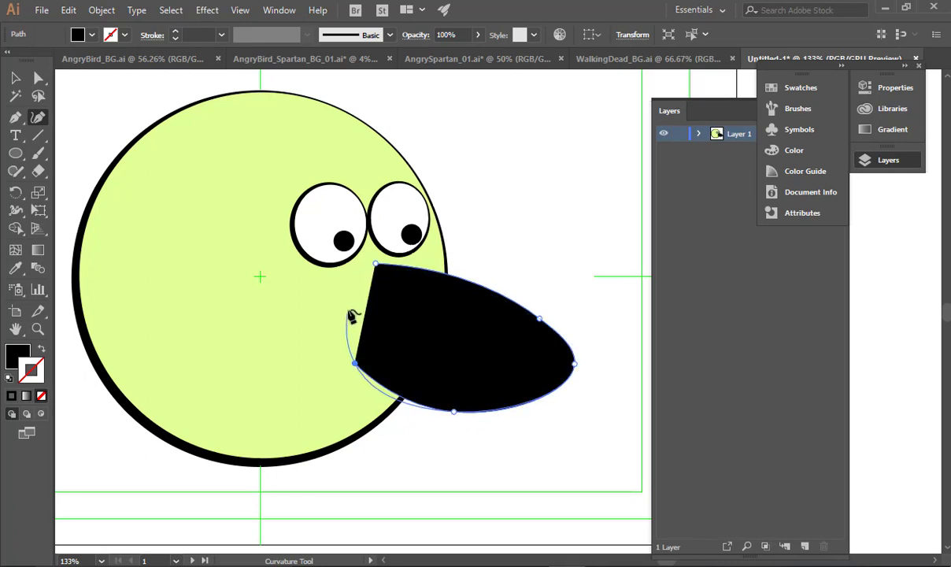
{"action": "left_click", "coordinate": [348, 309]}
{"action": "left_click", "coordinate": [375, 263]}
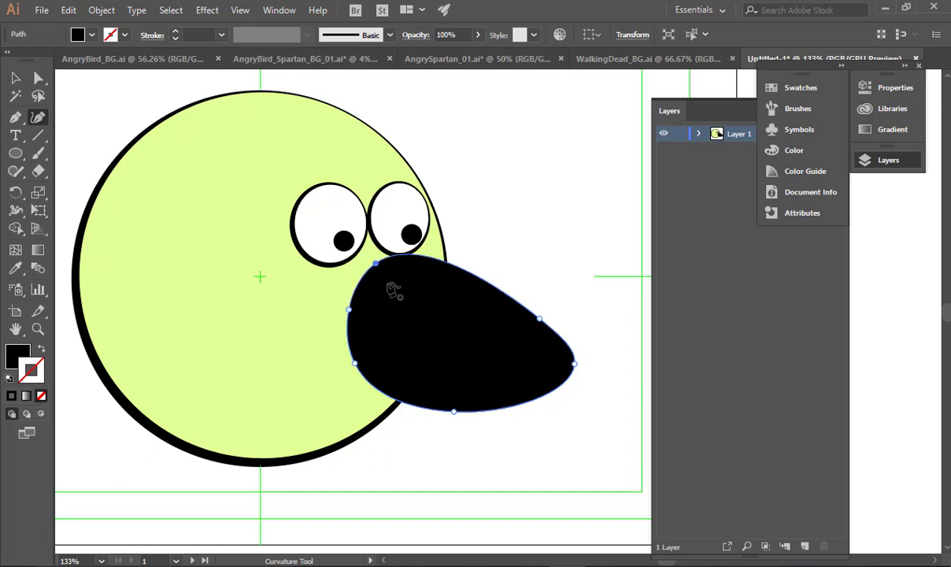
Move the beak's upper-left anchor point about 10 px down and slightly left to refine its curve.
{"action": "key", "text": "a"}
{"action": "left_click", "coordinate": [493, 259]}
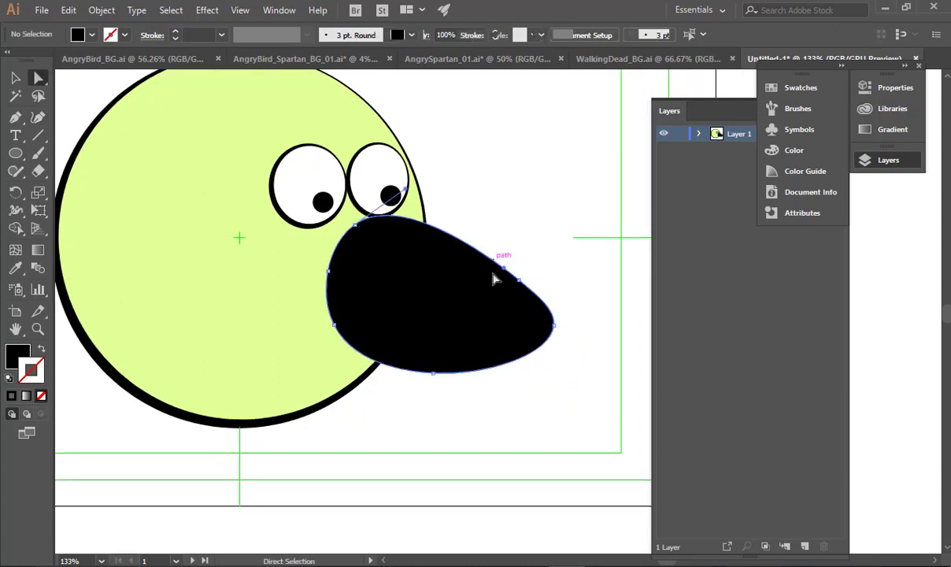
{"action": "left_click_drag", "start_coordinate": [352, 230], "coordinate": [350, 231]}
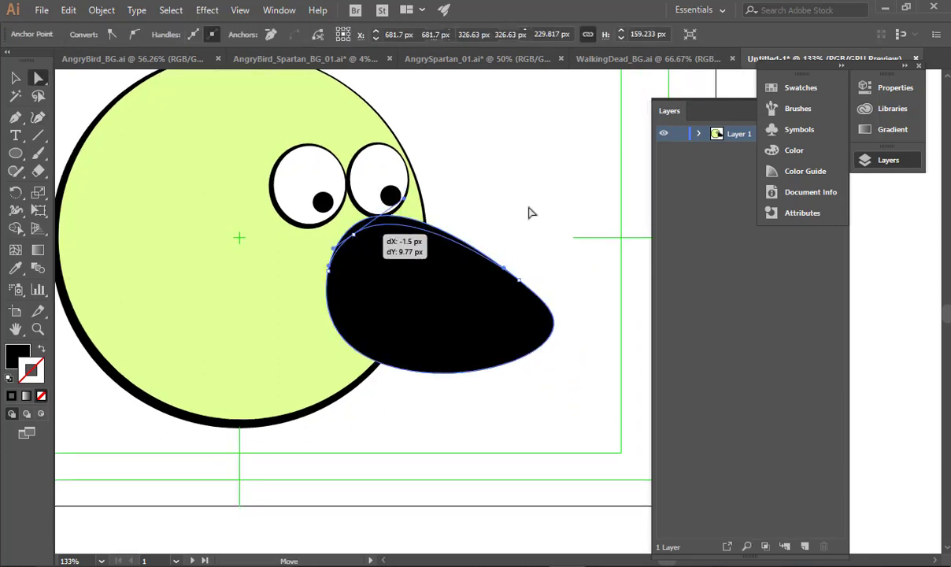
{"action": "left_click", "coordinate": [529, 213]}
{"action": "left_click_drag", "start_coordinate": [509, 192], "coordinate": [479, 147]}
{"action": "left_click", "coordinate": [444, 269]}
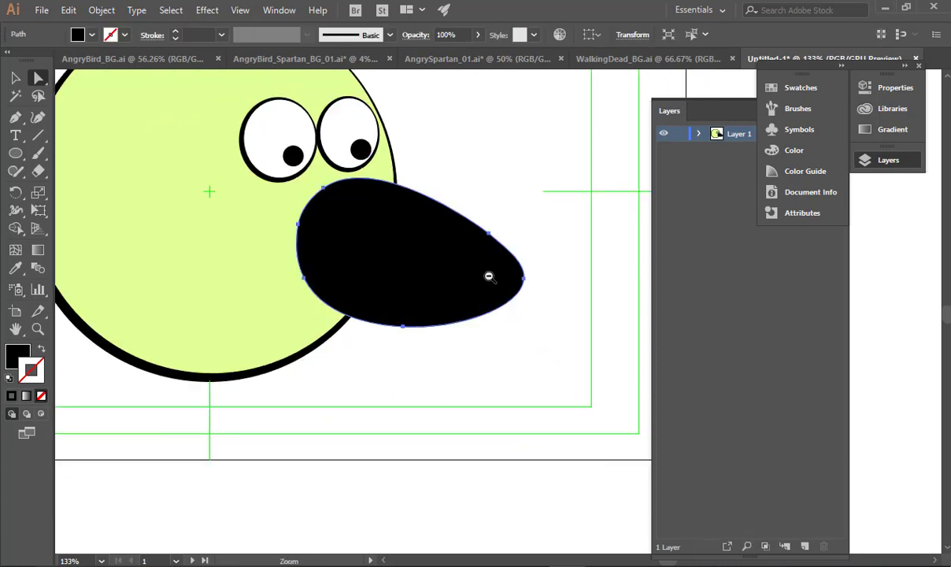
{"action": "left_click", "coordinate": [492, 275], "text": "alt"}
{"action": "left_click", "coordinate": [492, 278], "text": "alt"}
{"action": "left_click_drag", "start_coordinate": [524, 352], "coordinate": [493, 337]}
{"action": "left_click", "coordinate": [520, 359]}
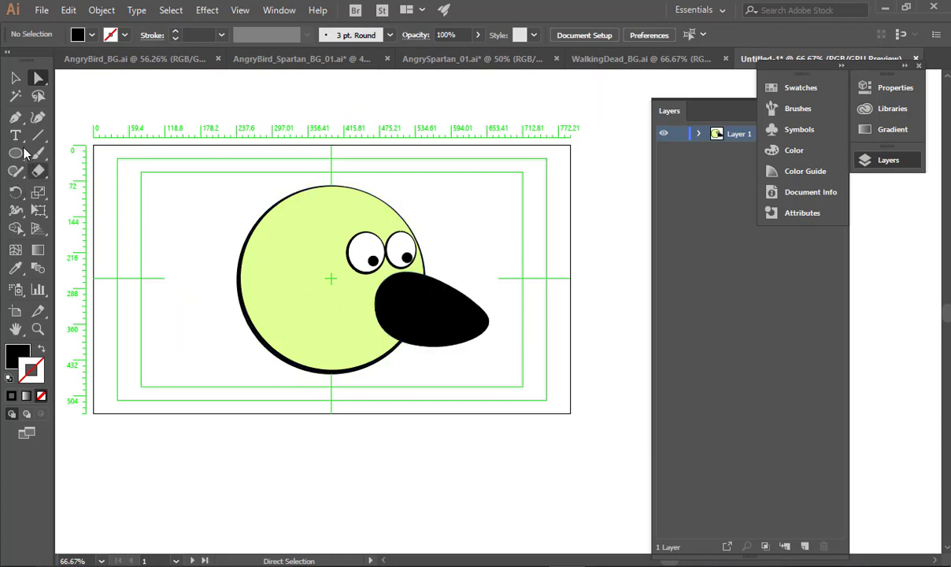
Draw an open curved line with the Pen tool across the beak and past both its sides, with a white stroke and no fill.
{"action": "left_click", "coordinate": [15, 118]}
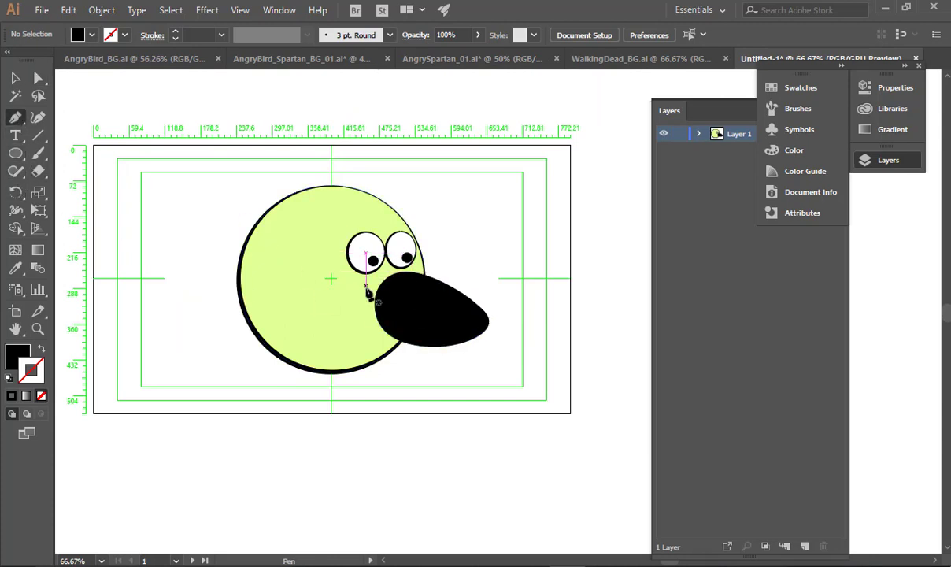
{"action": "left_click_drag", "start_coordinate": [350, 289], "coordinate": [610, 388]}
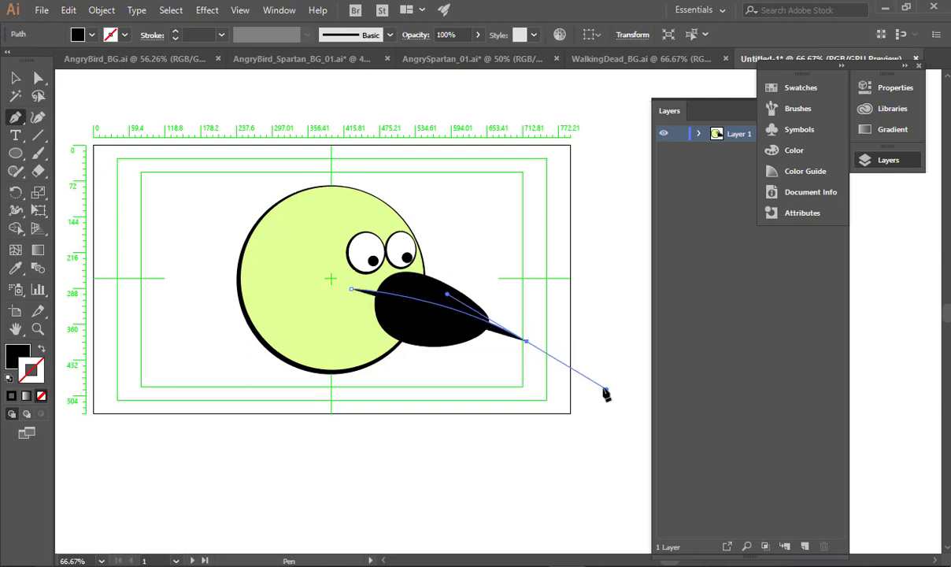
{"action": "key", "text": "v"}
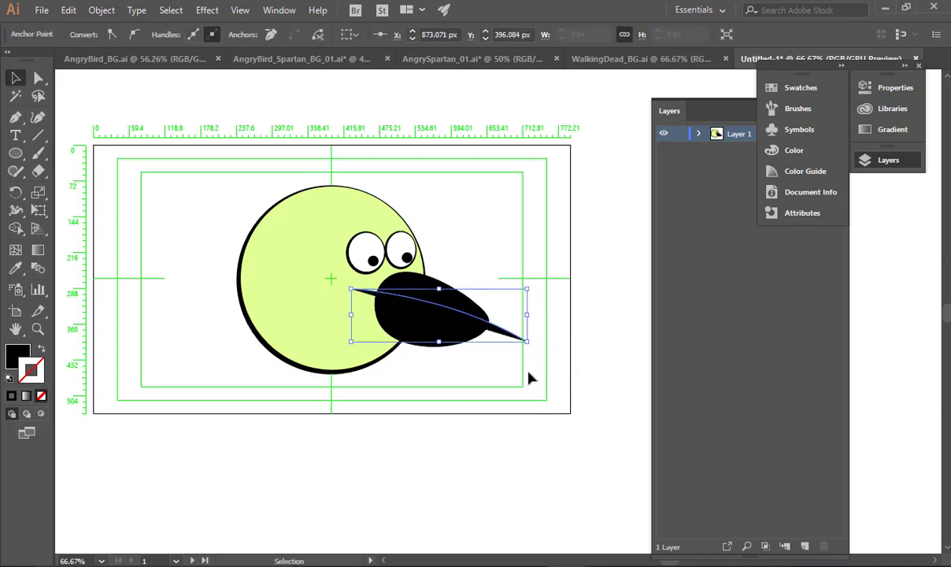
{"action": "left_click", "coordinate": [43, 354]}
{"action": "double_click", "coordinate": [32, 370]}
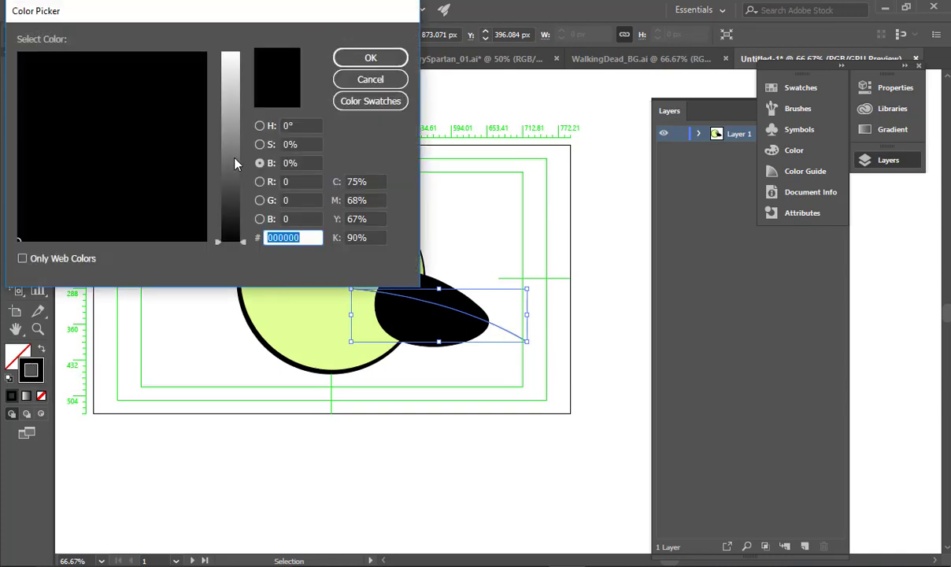
{"action": "left_click_drag", "start_coordinate": [234, 163], "coordinate": [228, 56]}
{"action": "left_click", "coordinate": [368, 57]}
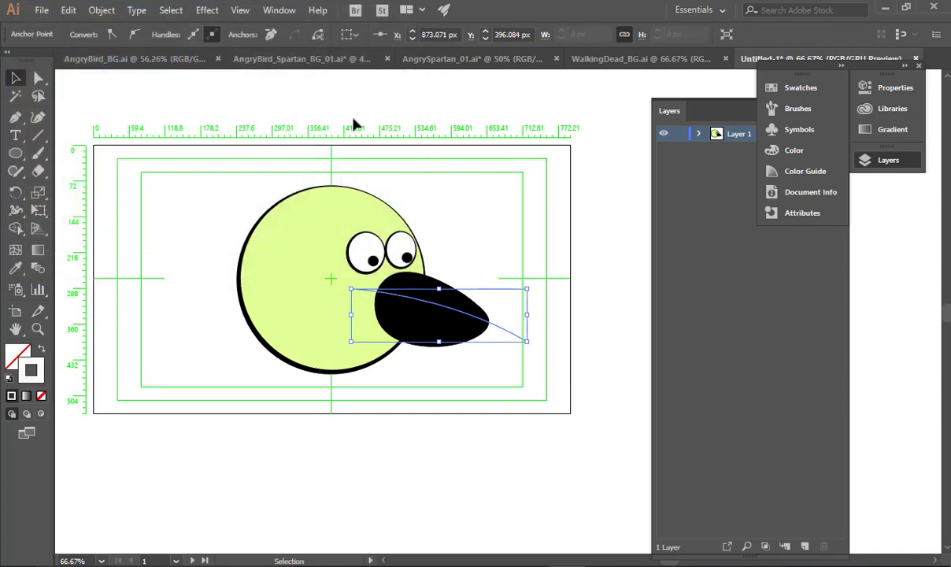
{"action": "left_click", "coordinate": [522, 244]}
{"action": "left_click_drag", "start_coordinate": [421, 258], "coordinate": [518, 292]}
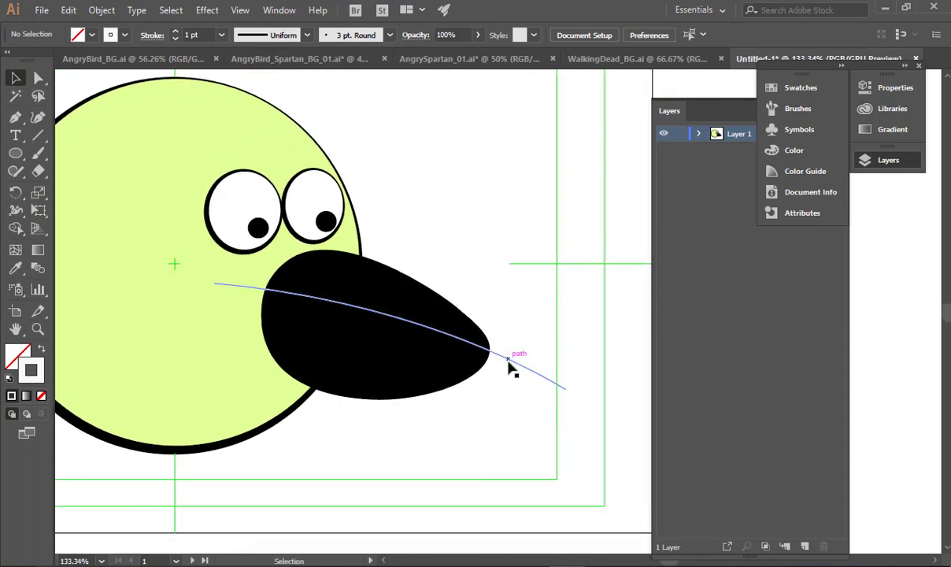
{"action": "left_click_drag", "start_coordinate": [511, 360], "coordinate": [503, 365]}
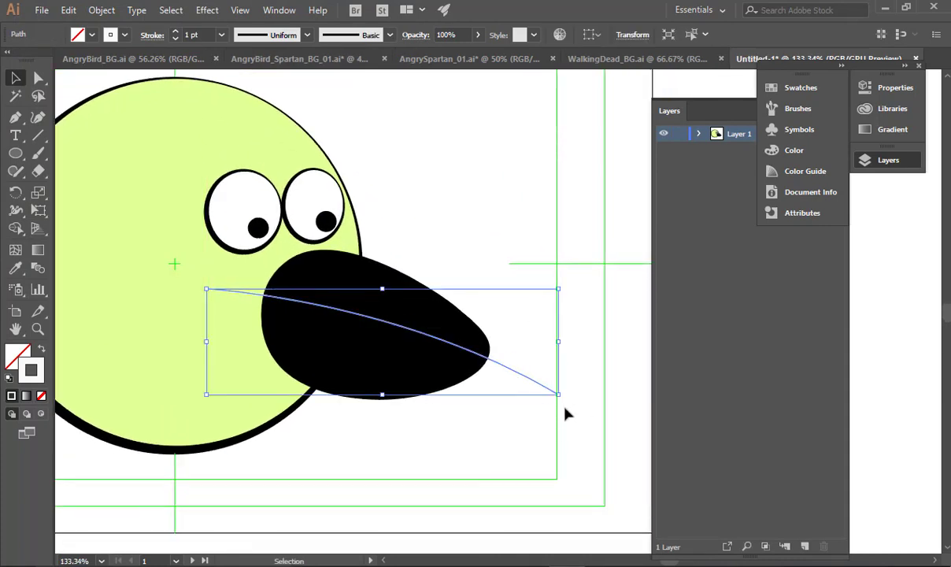
{"action": "key", "text": "e"}
{"action": "left_click_drag", "start_coordinate": [565, 402], "coordinate": [551, 416]}
{"action": "key", "text": "v"}
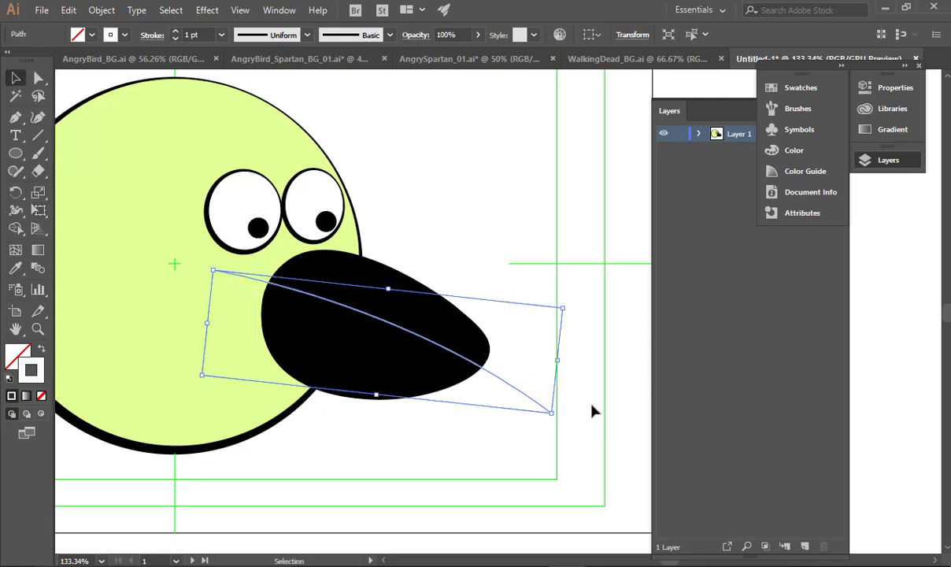
{"action": "left_click", "coordinate": [517, 402]}
{"action": "key", "text": "ctrl+z"}
{"action": "key", "text": "ctrl+z"}
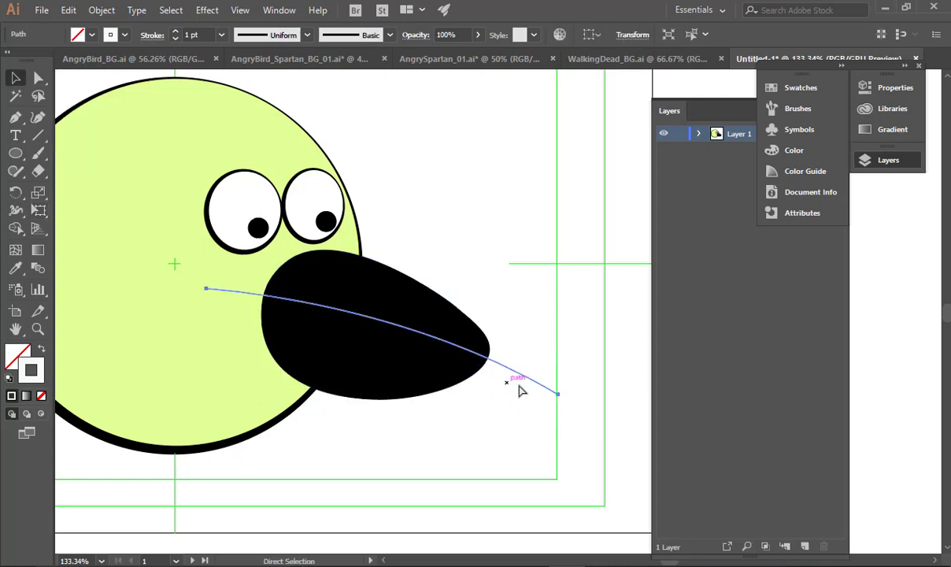
{"action": "left_click", "coordinate": [562, 448]}
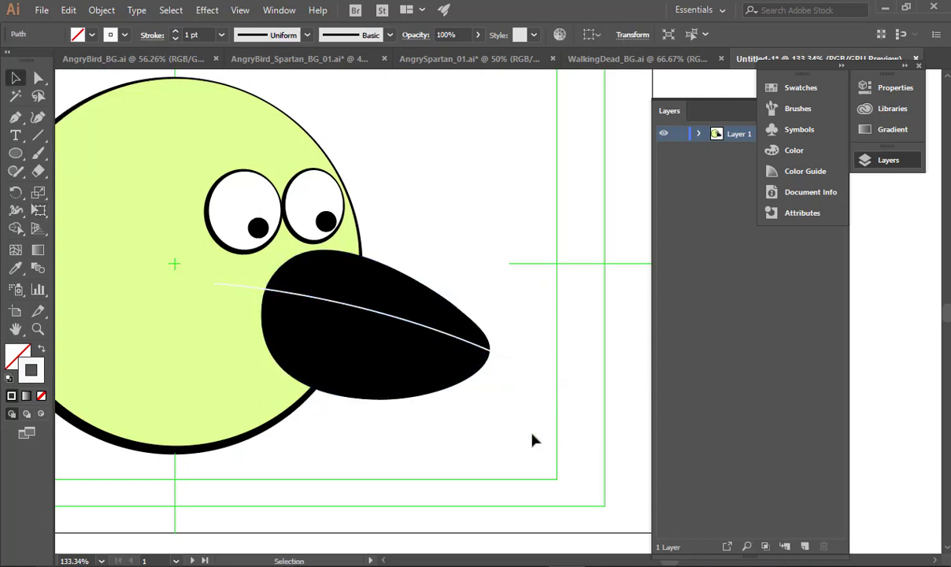
Split the beak along the white curved line into an upper and a lower part with the Shape Builder tool.
{"action": "left_click", "coordinate": [505, 364]}
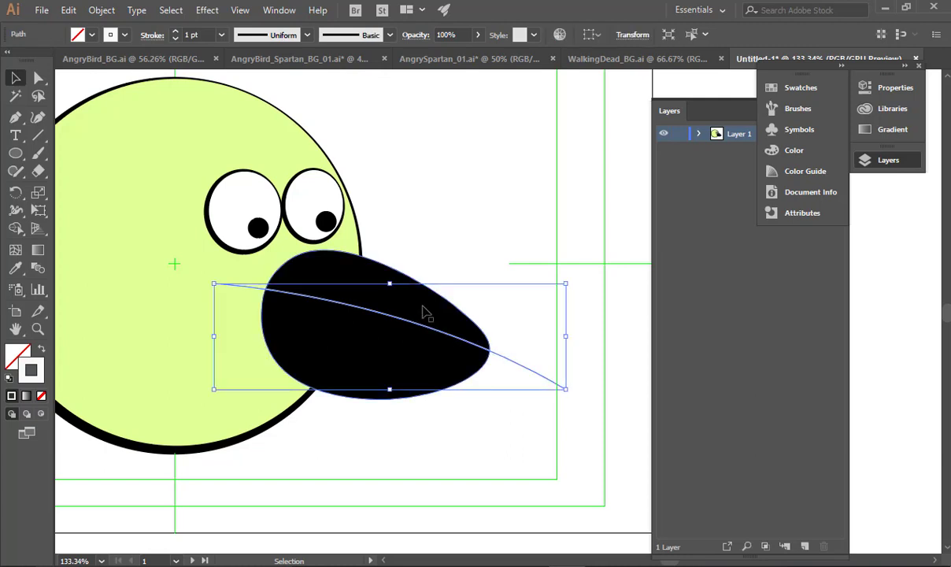
{"action": "left_click", "coordinate": [426, 312], "text": "shift"}
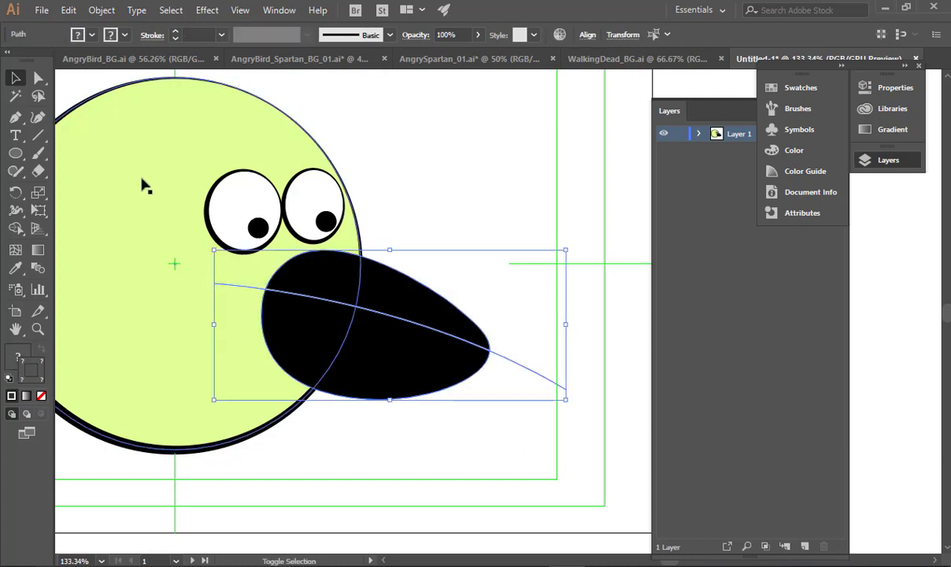
{"action": "key", "text": "shift+m"}
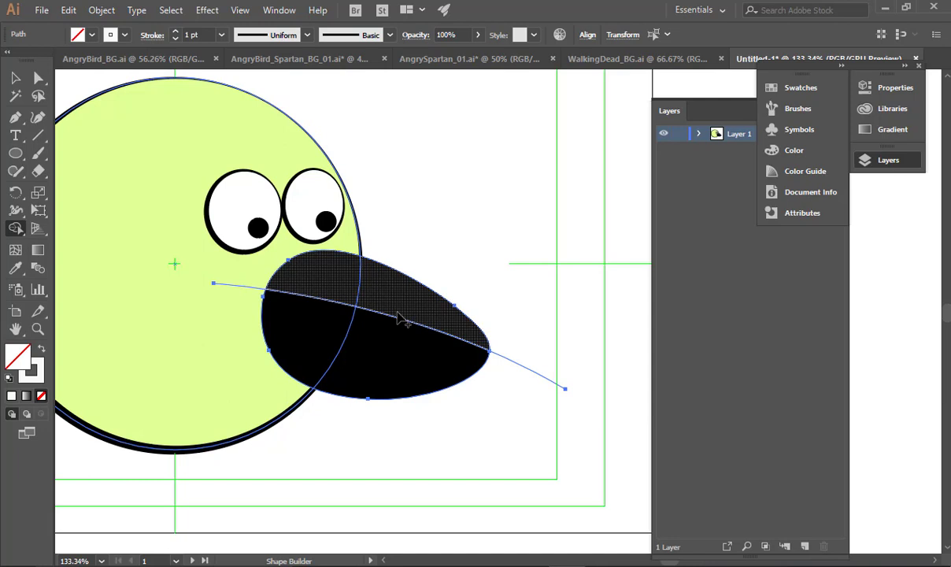
{"action": "left_click", "coordinate": [403, 299], "text": "alt"}
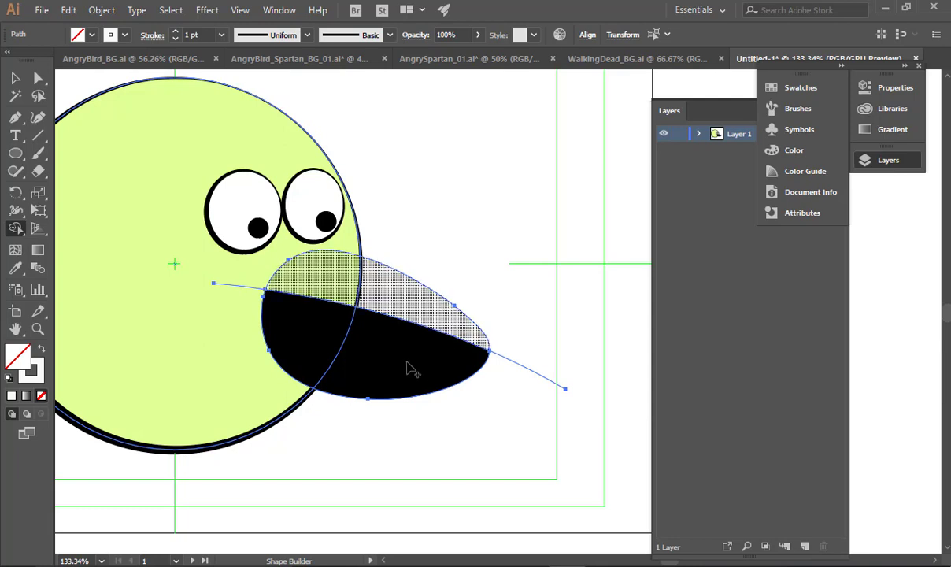
{"action": "left_click", "coordinate": [381, 360], "text": "alt"}
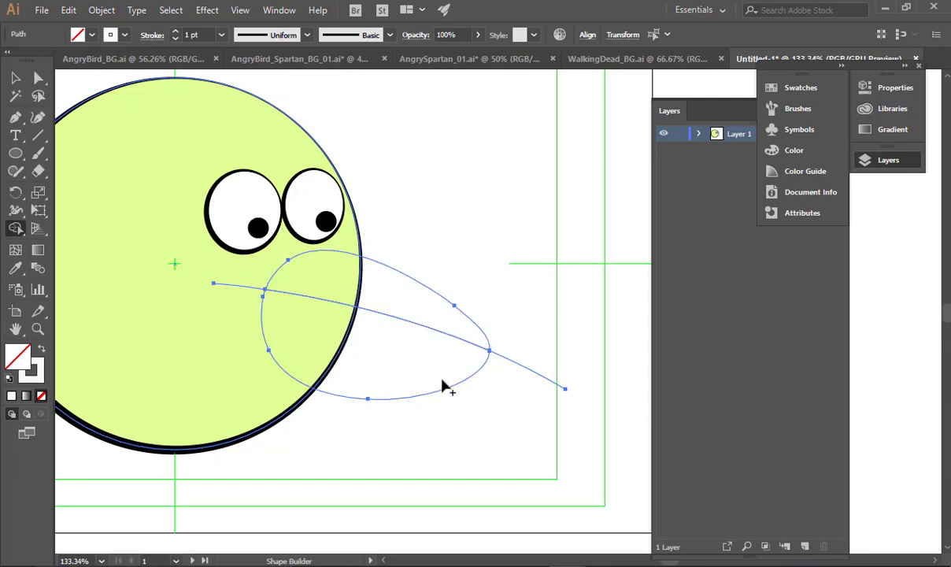
{"action": "key", "text": "v"}
{"action": "key", "text": "Delete"}
{"action": "key", "text": "a"}
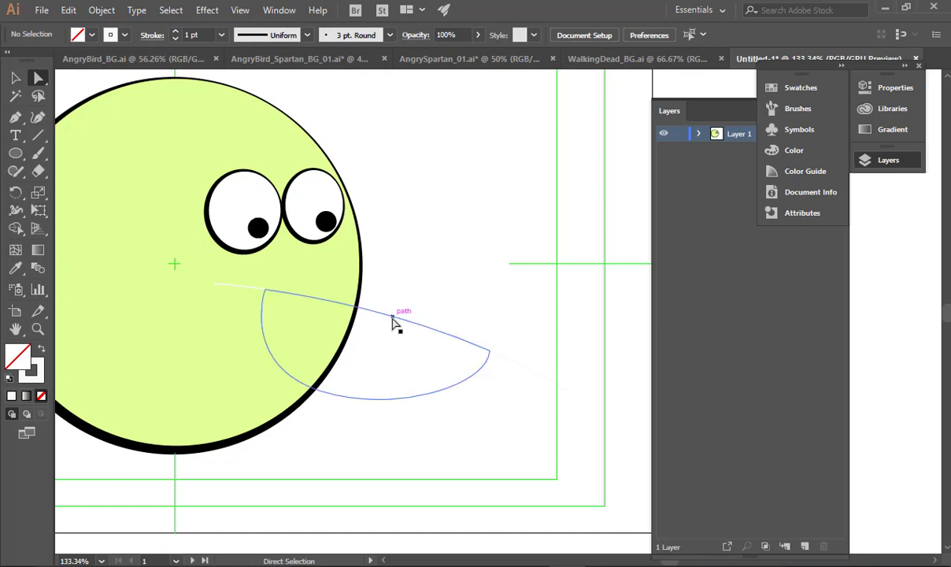
Fill the upper part of the beak with a medium blue.
{"action": "left_click_drag", "start_coordinate": [395, 323], "coordinate": [400, 272]}
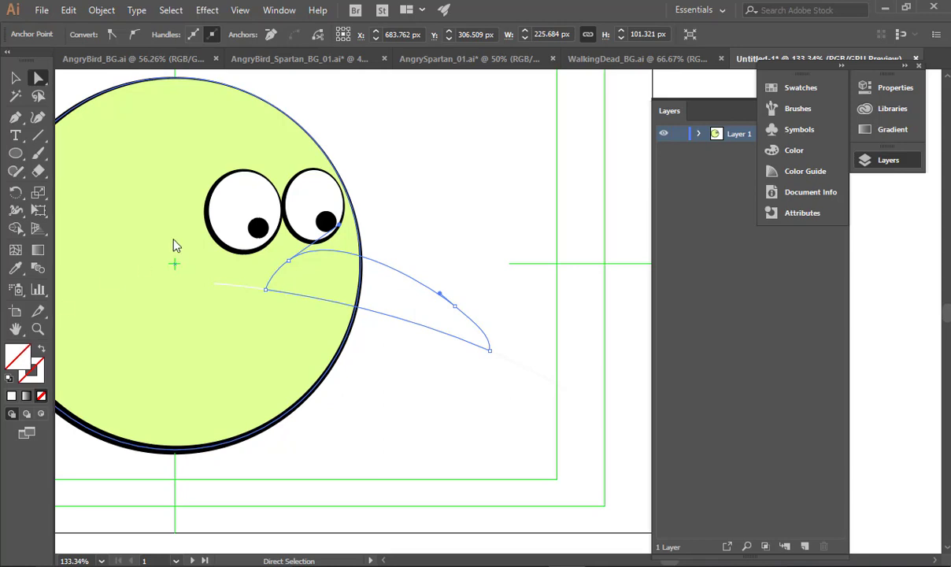
{"action": "double_click", "coordinate": [17, 356]}
{"action": "left_click", "coordinate": [225, 96]}
{"action": "left_click", "coordinate": [129, 104]}
{"action": "left_click", "coordinate": [370, 58]}
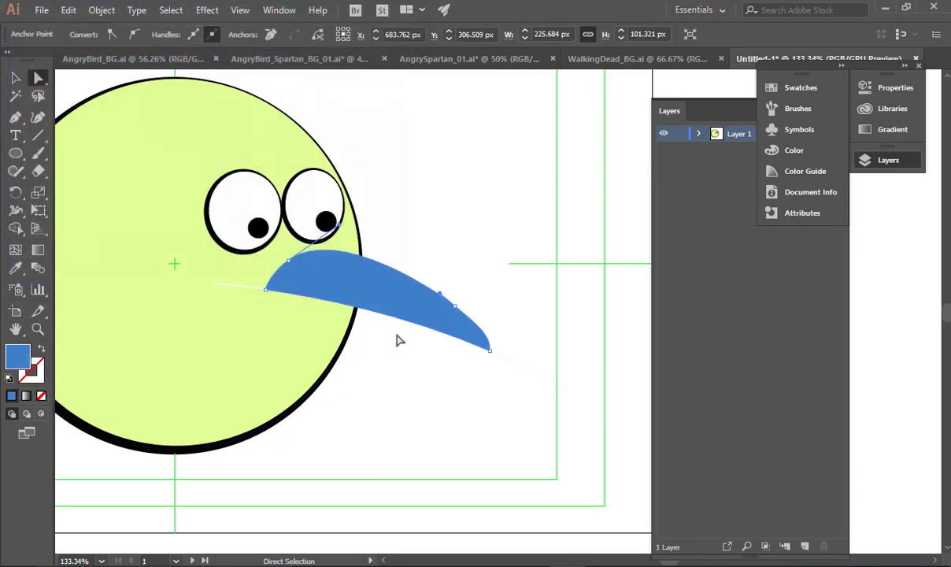
Fill the lower part of the beak with a bright green.
{"action": "left_click", "coordinate": [398, 354]}
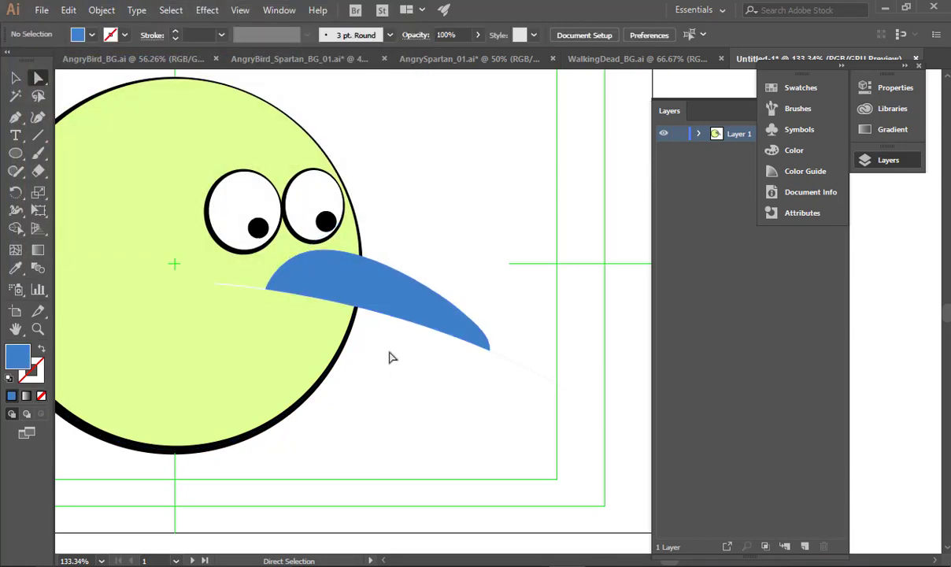
{"action": "left_click", "coordinate": [304, 380]}
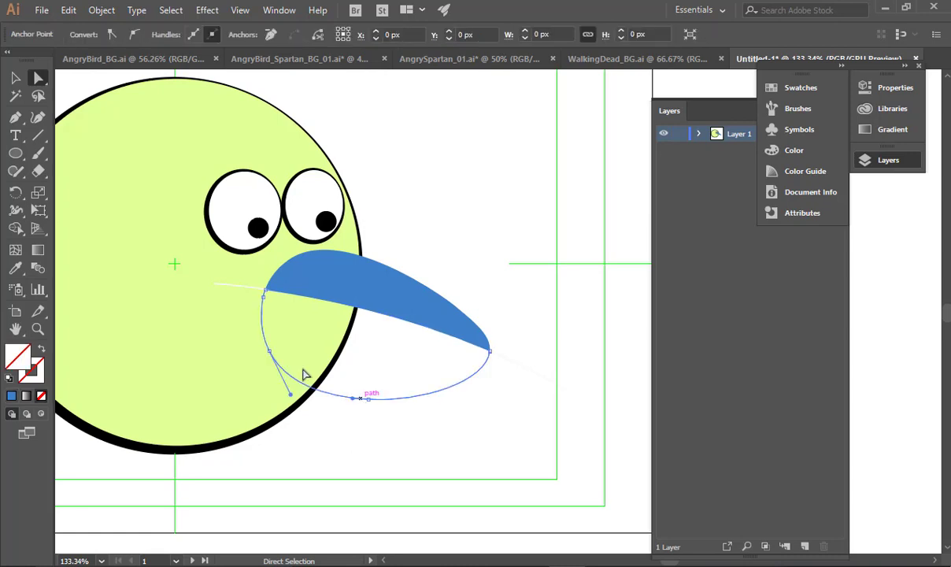
{"action": "double_click", "coordinate": [18, 361]}
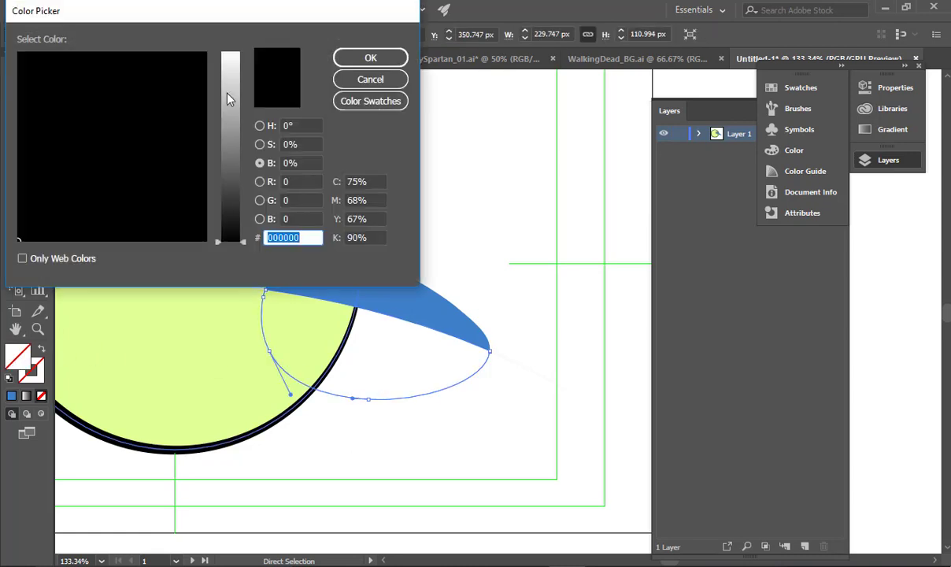
{"action": "left_click", "coordinate": [230, 88]}
{"action": "left_click", "coordinate": [87, 98]}
{"action": "left_click", "coordinate": [75, 103]}
{"action": "left_click", "coordinate": [370, 57]}
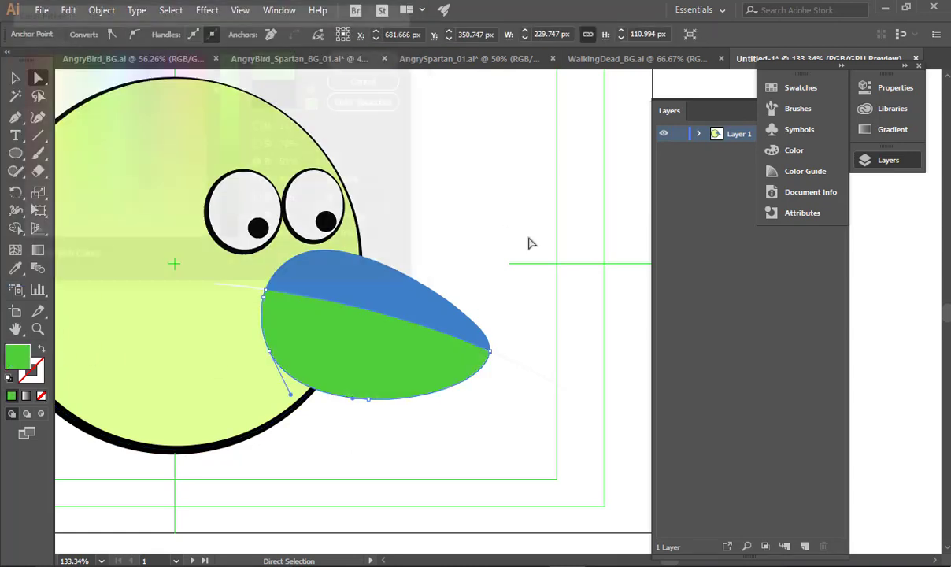
{"action": "left_click", "coordinate": [625, 371]}
Delete the leftover pieces of the white dividing line beyond the beak's tip and beyond its left edge.
{"action": "left_click", "coordinate": [516, 362]}
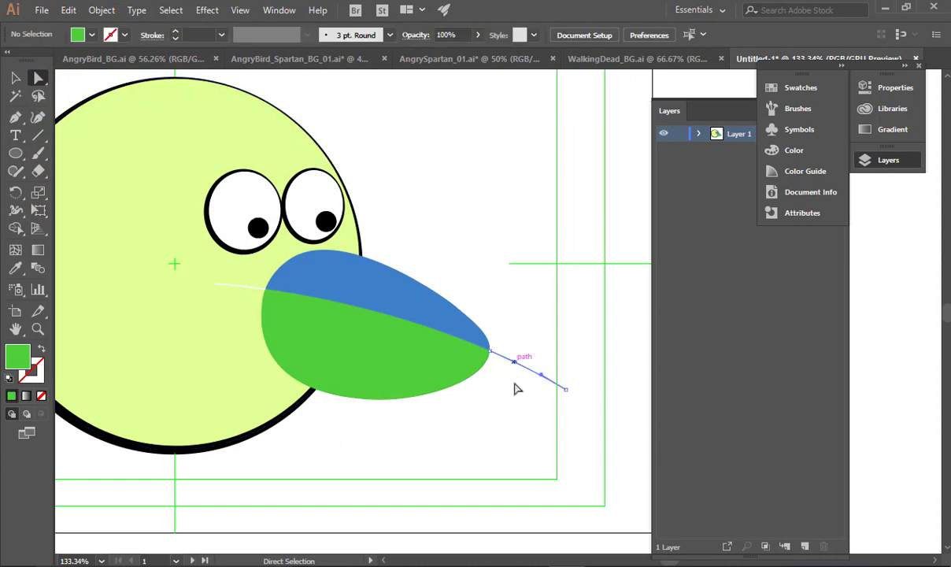
{"action": "key", "text": "Delete"}
{"action": "key", "text": "Delete"}
{"action": "key", "text": "ctrl+shift+a"}
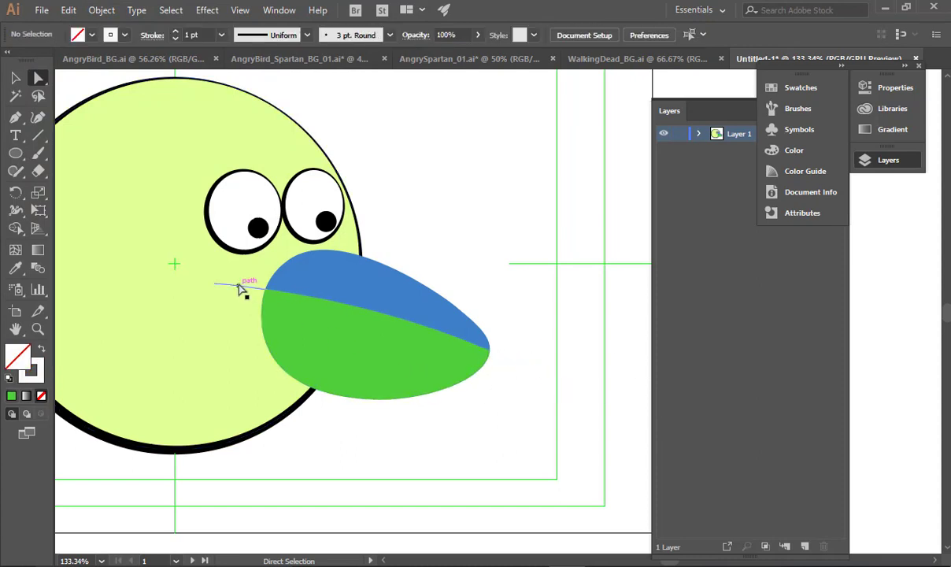
{"action": "left_click", "coordinate": [244, 288]}
{"action": "key", "text": "Delete"}
Apply a near-black 0C0808 stroke to both parts of the beak.
{"action": "left_click", "coordinate": [452, 322]}
{"action": "left_click", "coordinate": [221, 362], "text": "shift"}
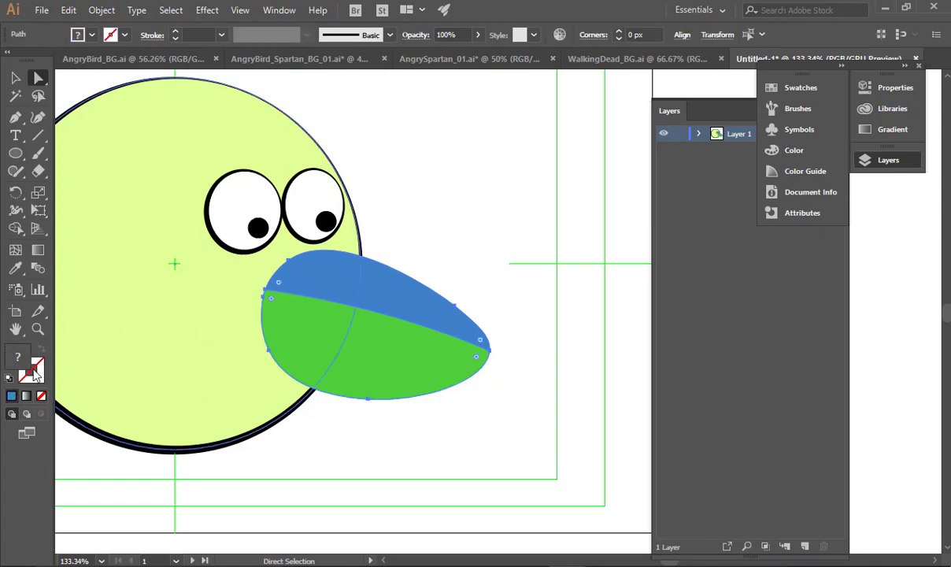
{"action": "double_click", "coordinate": [35, 379]}
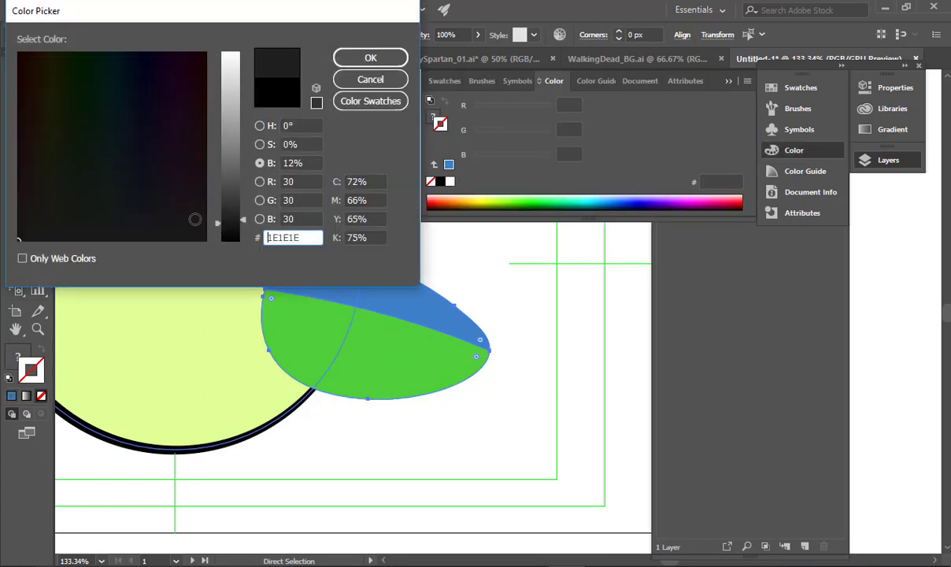
{"action": "left_click", "coordinate": [370, 57]}
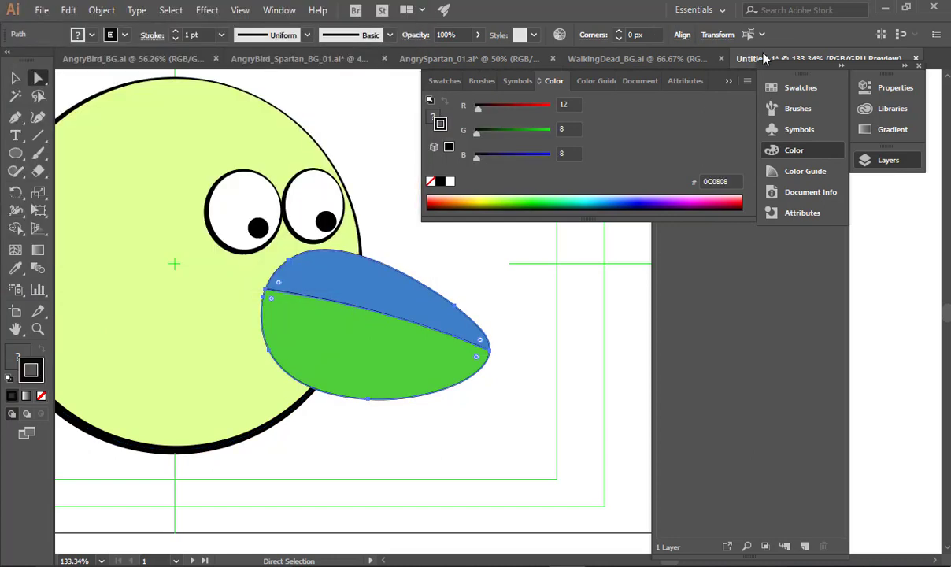
{"action": "left_click", "coordinate": [728, 81]}
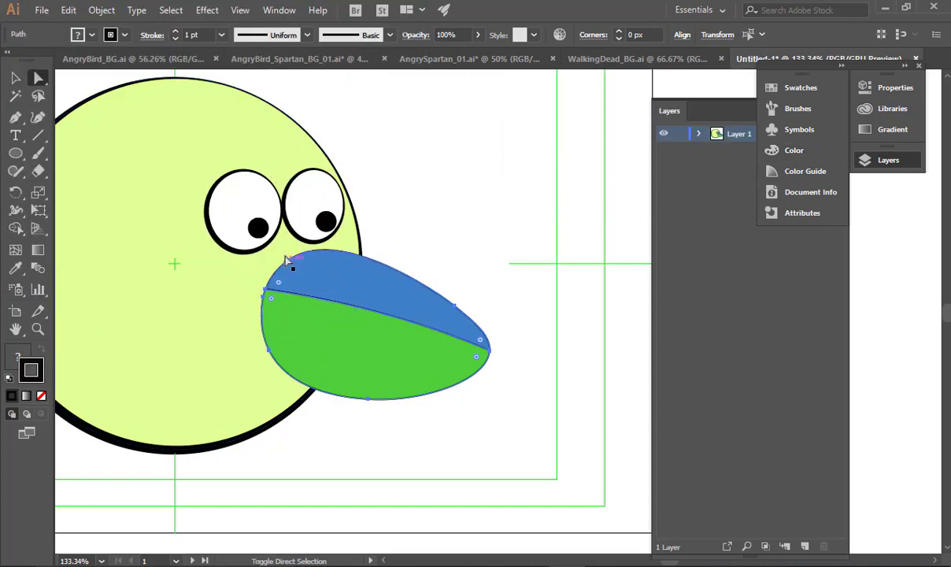
Try to widen the lower beak's stroke at its left corner with the Width tool.
{"action": "key", "text": "shift+w"}
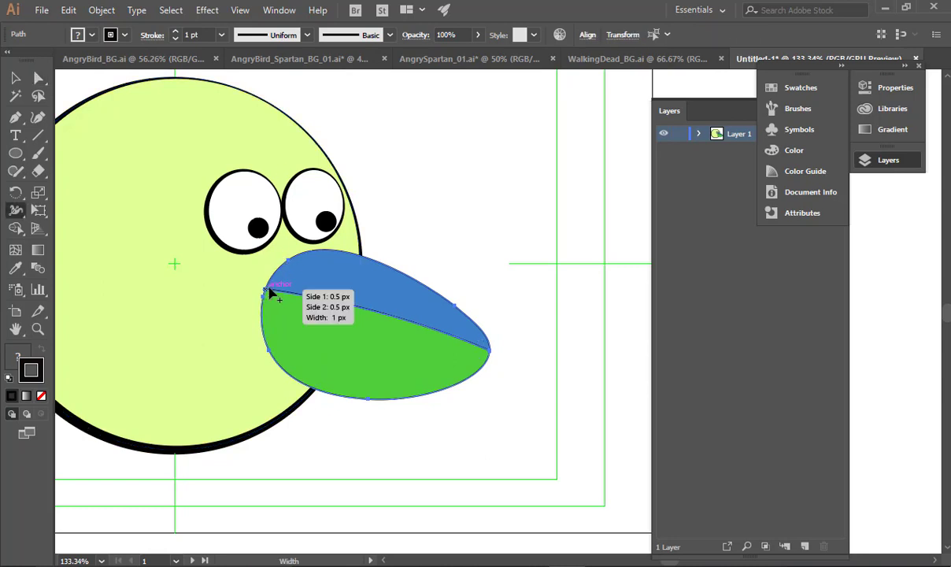
{"action": "left_click_drag", "start_coordinate": [269, 293], "coordinate": [274, 281]}
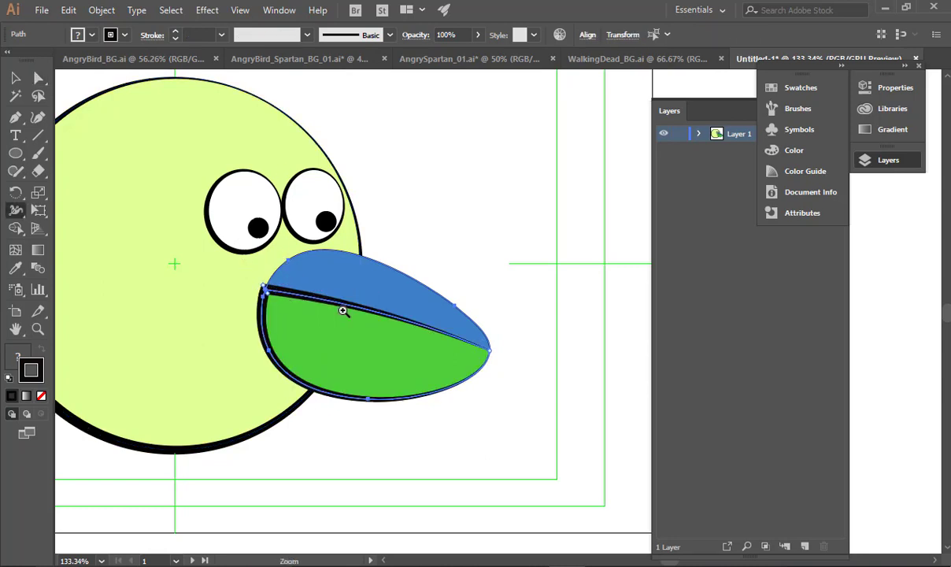
{"action": "left_click_drag", "start_coordinate": [344, 311], "coordinate": [389, 335]}
{"action": "key", "text": "ctrl+z"}
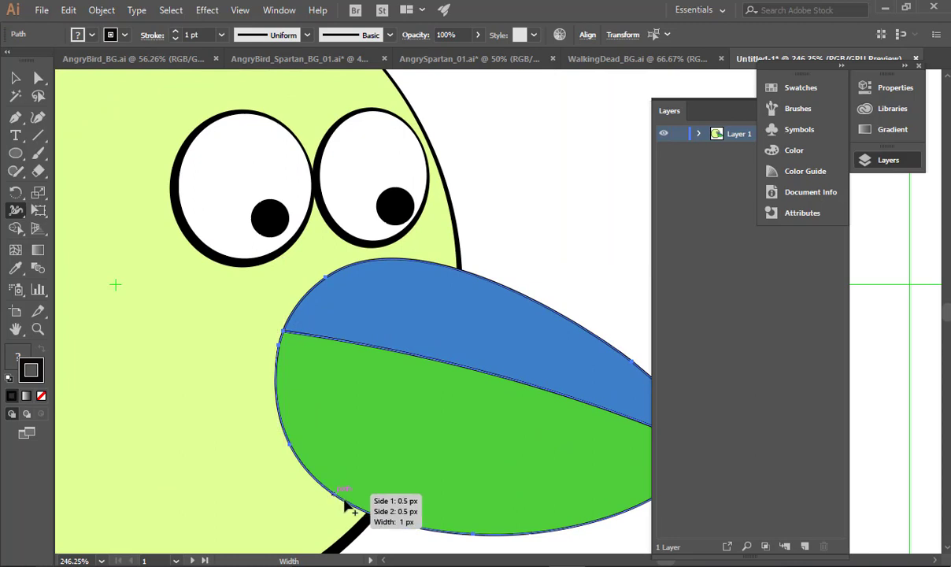
Try to widen the outer outlines of the lower and upper beak parts with the Width tool.
{"action": "left_click_drag", "start_coordinate": [344, 508], "coordinate": [353, 510]}
{"action": "scroll", "coordinate": [375, 283], "scroll_direction": "right", "scroll_amount": 2}
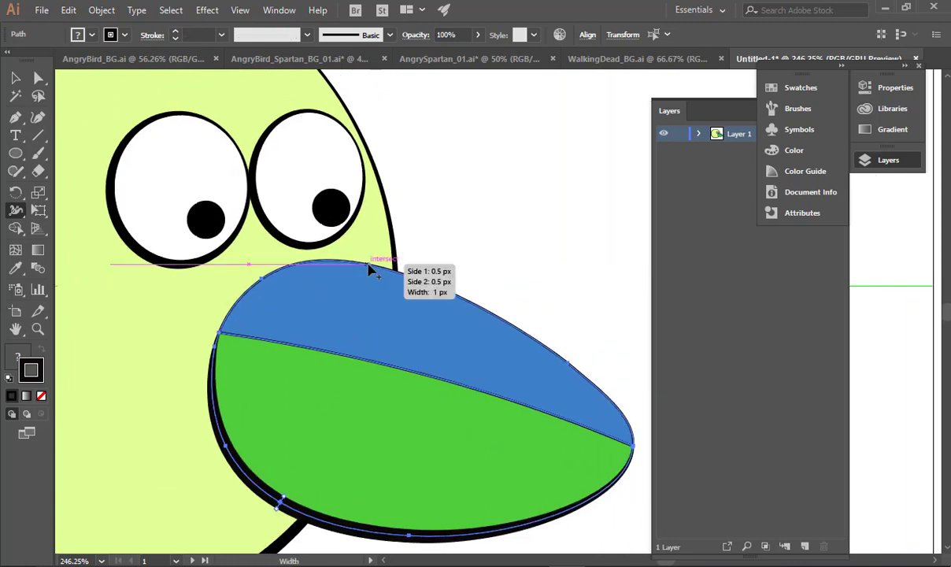
{"action": "left_click_drag", "start_coordinate": [368, 264], "coordinate": [370, 256]}
{"action": "left_click", "coordinate": [533, 223], "text": "ctrl"}
{"action": "key", "text": "ctrl+alt+space"}
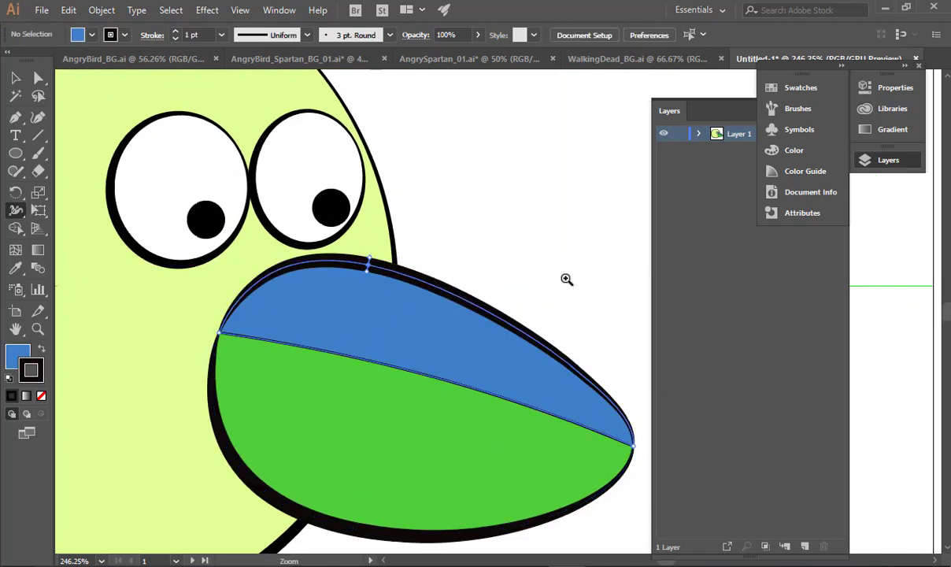
{"action": "left_click_drag", "start_coordinate": [564, 279], "coordinate": [503, 278]}
{"action": "key", "text": "ctrl+z"}
{"action": "key", "text": "ctrl+z"}
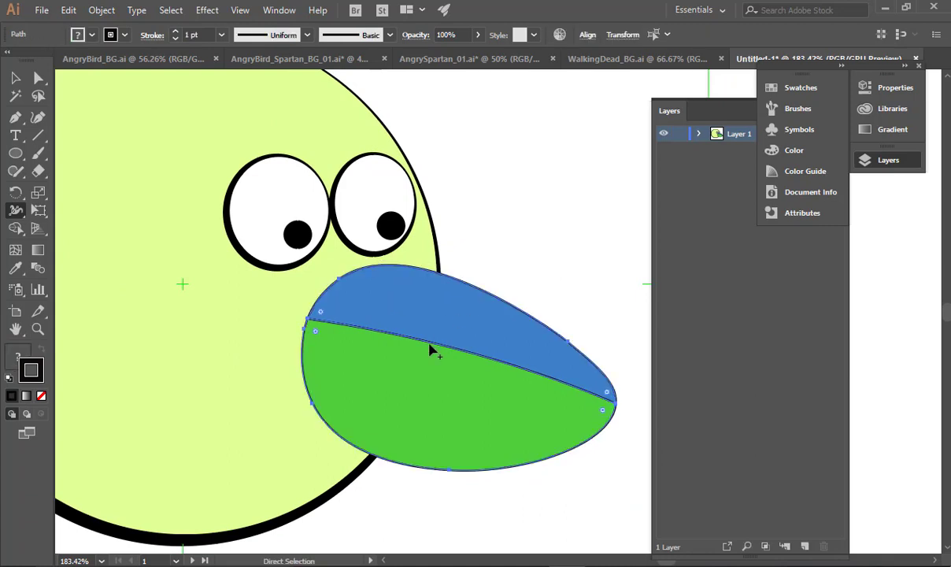
Try to widen the dividing line between the two beak parts with the Width tool.
{"action": "left_click_drag", "start_coordinate": [430, 344], "coordinate": [430, 335]}
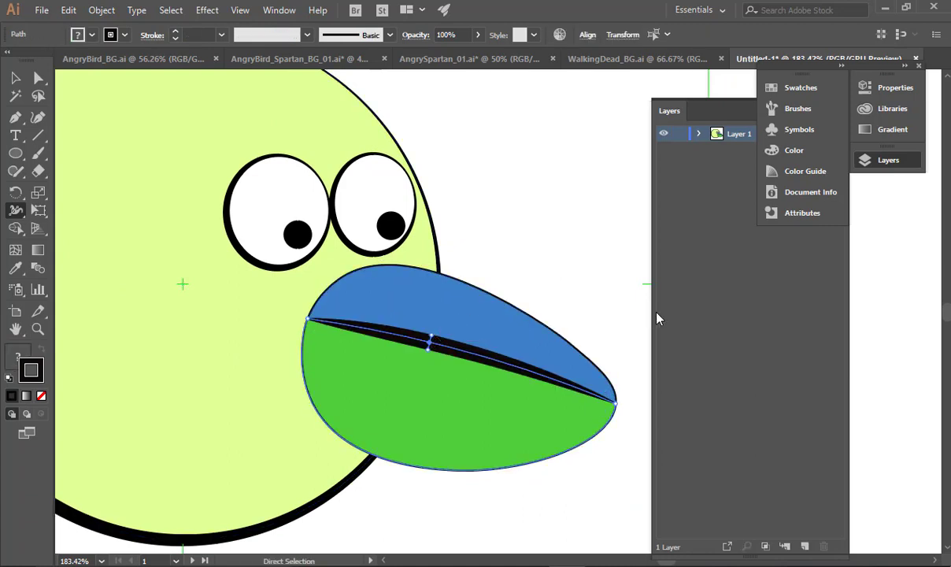
{"action": "key", "text": "ctrl+z"}
{"action": "key", "text": "v"}
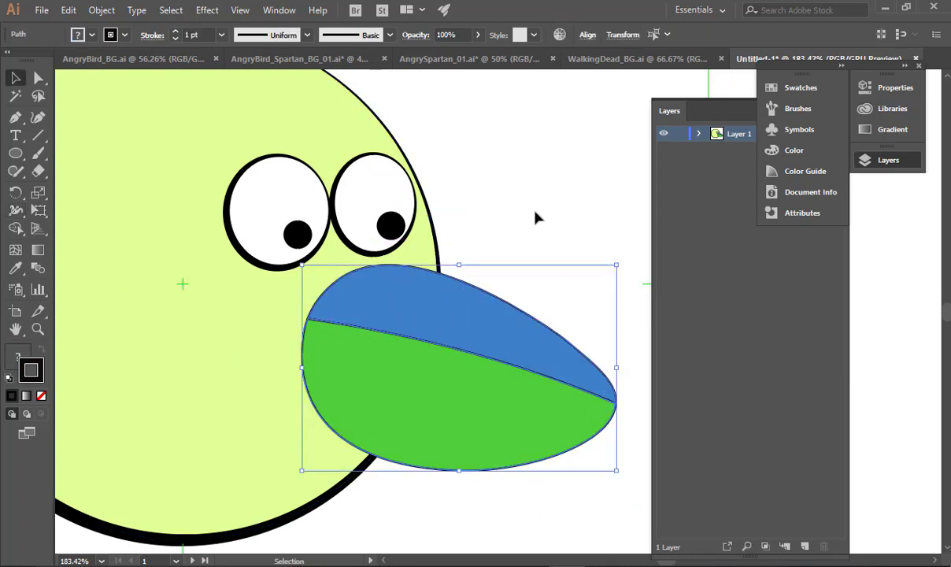
{"action": "left_click", "coordinate": [536, 215]}
{"action": "key", "text": "ctrl+space"}
{"action": "left_click_drag", "start_coordinate": [600, 240], "coordinate": [337, 306]}
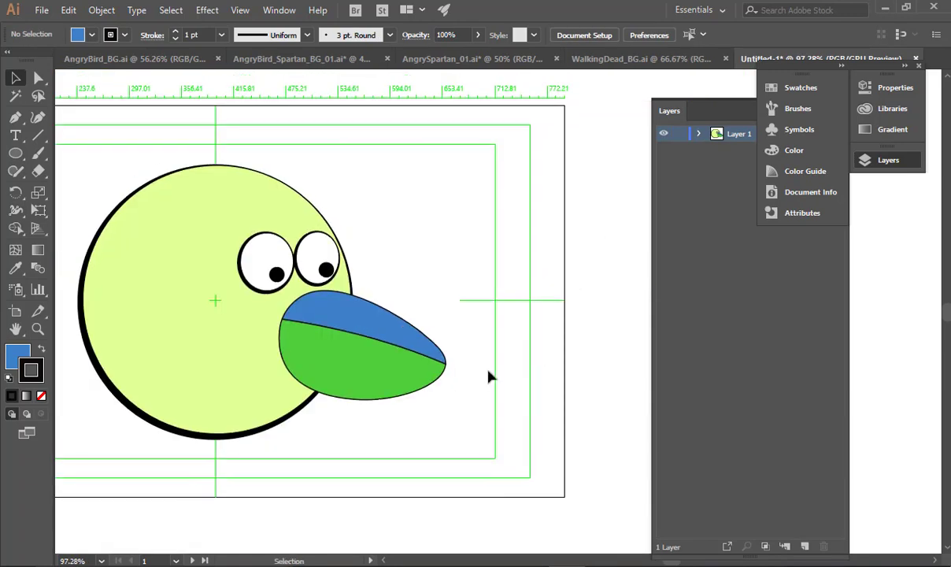
{"action": "left_click_drag", "start_coordinate": [450, 313], "coordinate": [557, 287]}
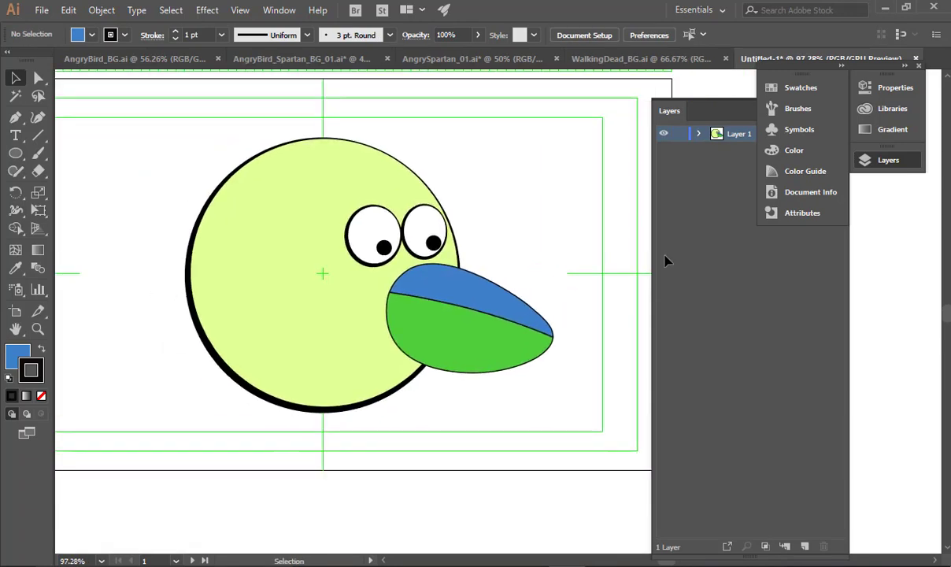
Try to open the beak by moving its lower part down and away from the upper part with Free Transform.
{"action": "left_click", "coordinate": [514, 350]}
{"action": "key", "text": "e"}
{"action": "left_click_drag", "start_coordinate": [555, 399], "coordinate": [472, 493]}
{"action": "key", "text": "ctrl+z"}
{"action": "key", "text": "ctrl+z"}
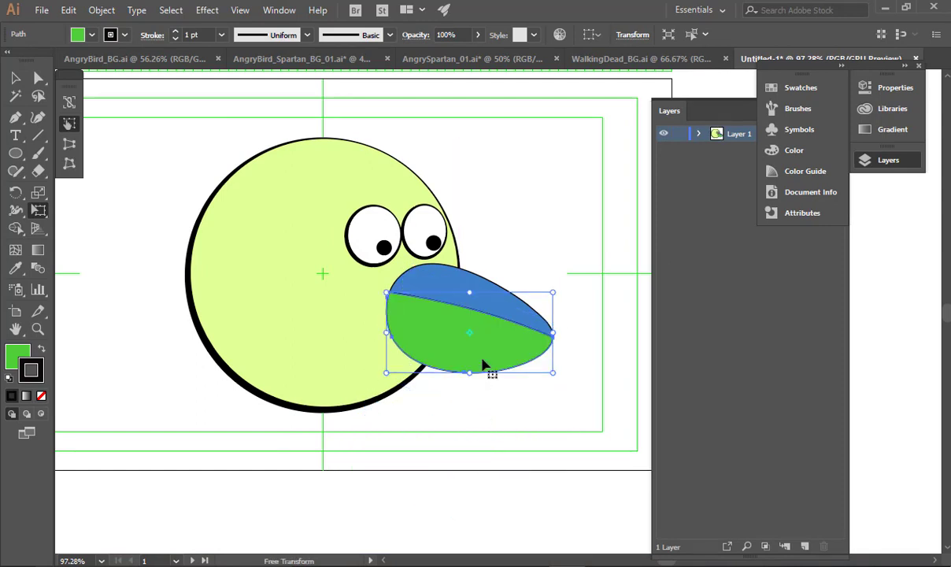
{"action": "left_click_drag", "start_coordinate": [485, 365], "coordinate": [443, 494]}
{"action": "key", "text": "ctrl+z"}
{"action": "left_click_drag", "start_coordinate": [496, 344], "coordinate": [473, 370]}
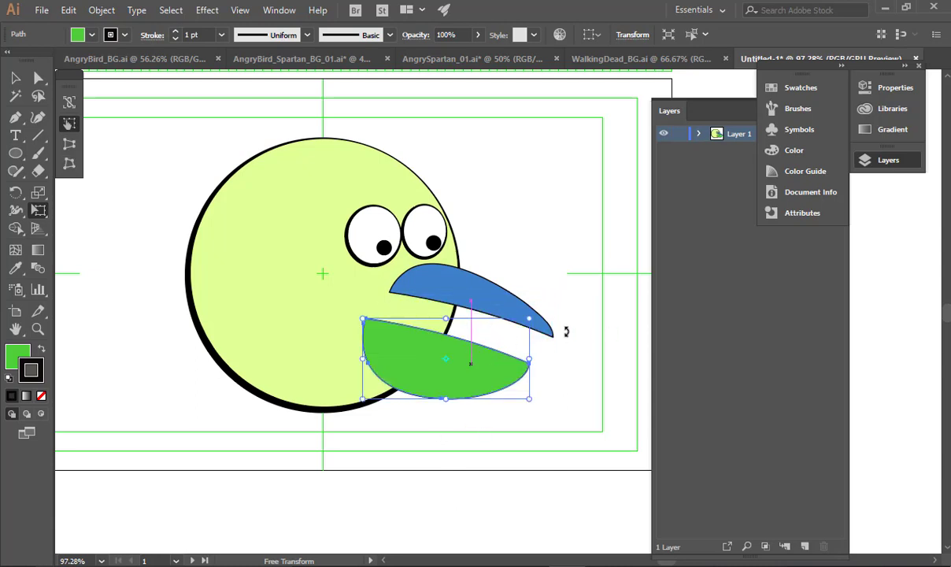
{"action": "key", "text": "ctrl+z"}
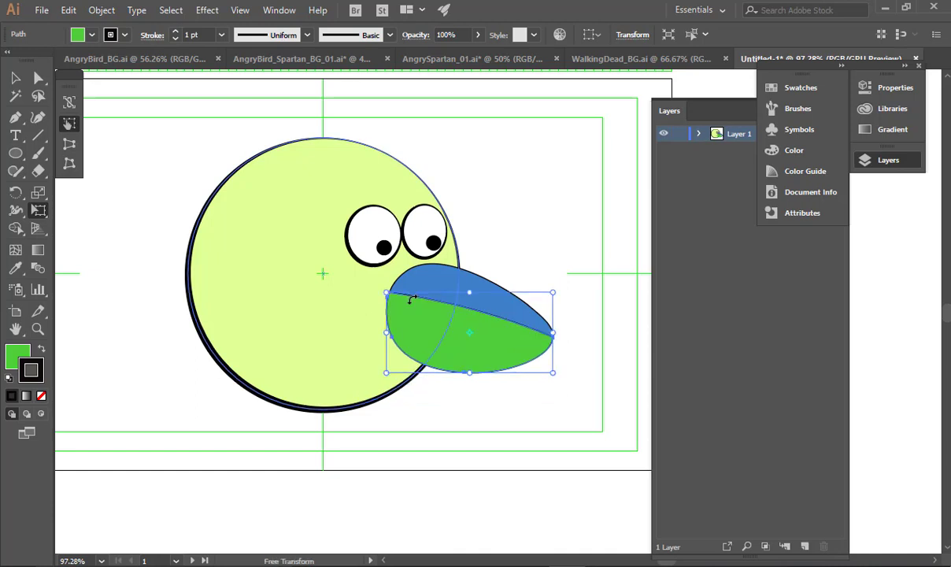
Move both parts of the beak together slightly lower on the body.
{"action": "key", "text": "v"}
{"action": "left_click", "coordinate": [510, 309]}
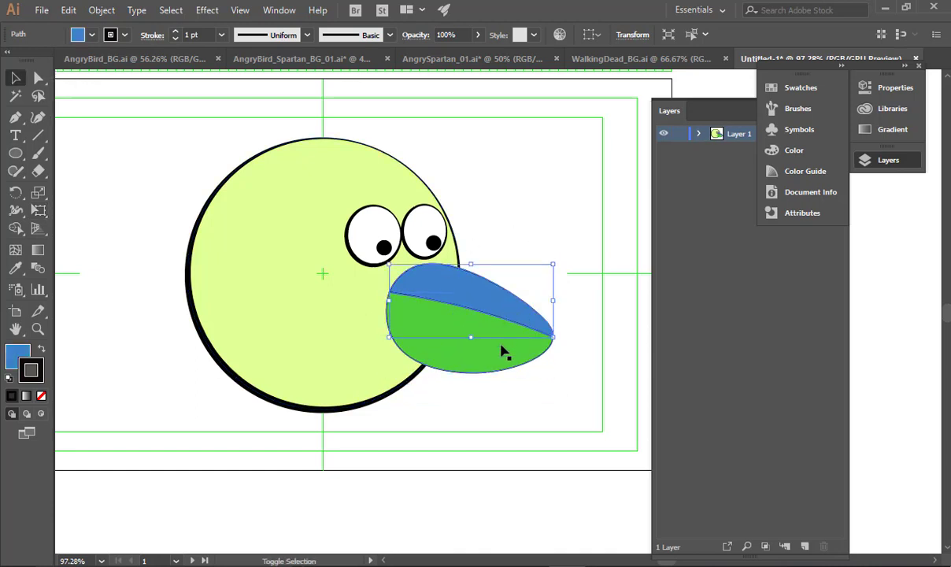
{"action": "left_click", "coordinate": [493, 370], "text": "shift"}
{"action": "left_click_drag", "start_coordinate": [493, 370], "coordinate": [505, 306]}
{"action": "left_click", "coordinate": [247, 446]}
Show the rulers and place a horizontal guide at the lower edge of the round body.
{"action": "key", "text": "space"}
{"action": "left_click_drag", "start_coordinate": [321, 405], "coordinate": [362, 378]}
{"action": "key", "text": "ctrl+r"}
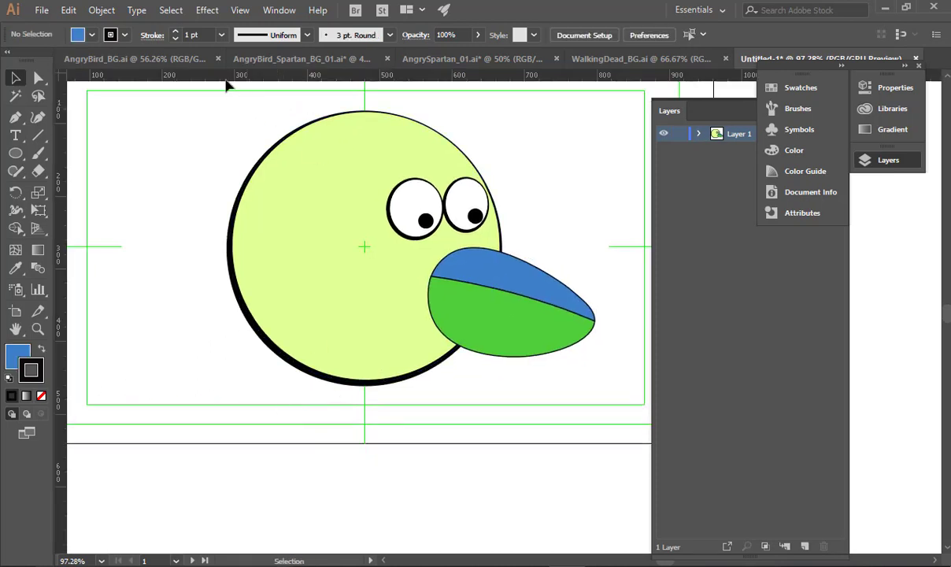
{"action": "left_click_drag", "start_coordinate": [254, 262], "coordinate": [277, 391]}
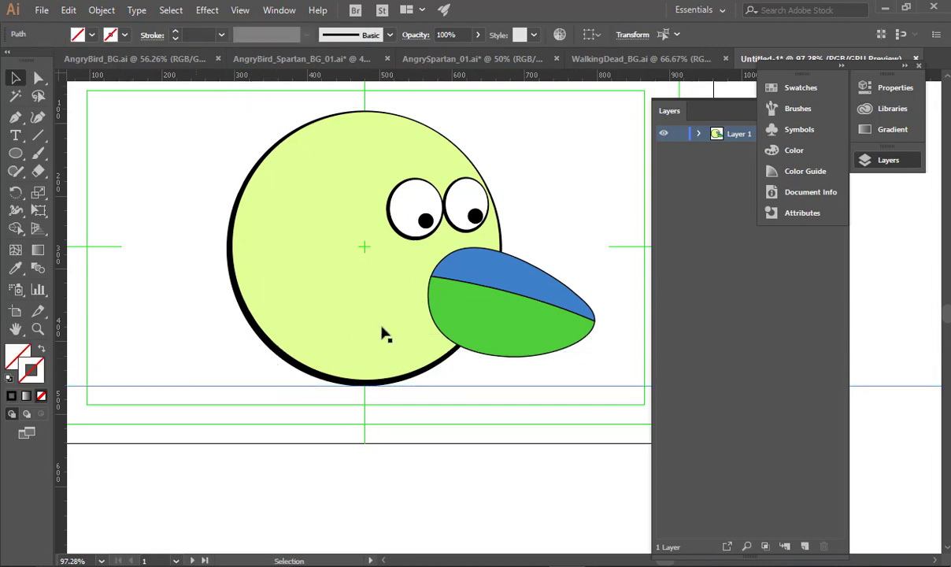
Try to move the whole beak down and inward to the new horizontal guide.
{"action": "left_click_drag", "start_coordinate": [536, 312], "coordinate": [511, 346]}
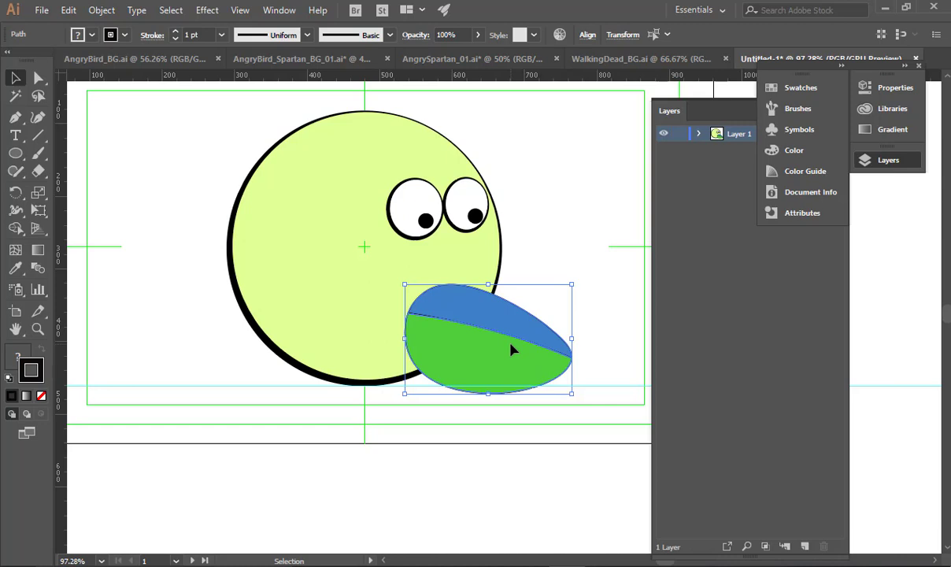
{"action": "key", "text": "ctrl+z"}
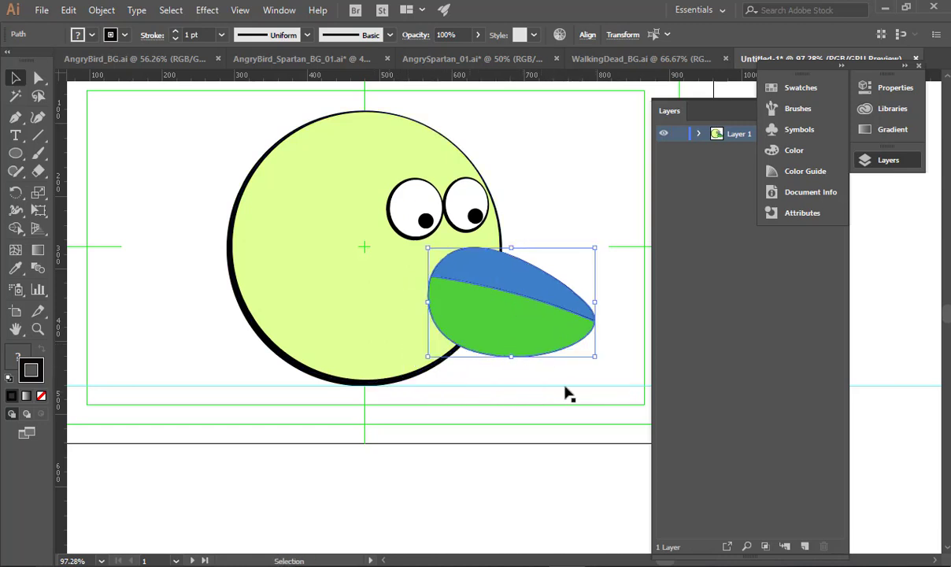
{"action": "left_click", "coordinate": [566, 228]}
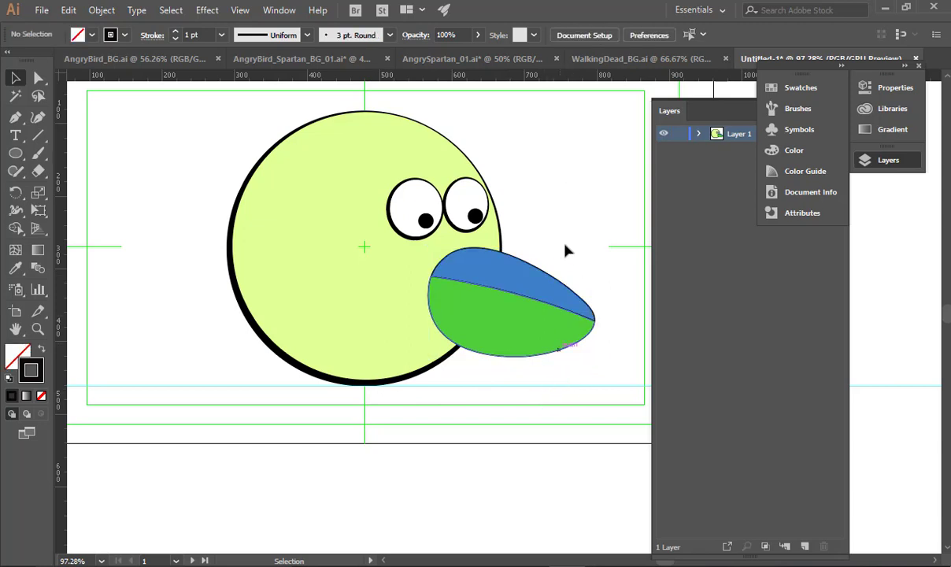
{"action": "left_click_drag", "start_coordinate": [563, 319], "coordinate": [562, 325]}
{"action": "key", "text": "ctrl+z"}
{"action": "left_click", "coordinate": [554, 269]}
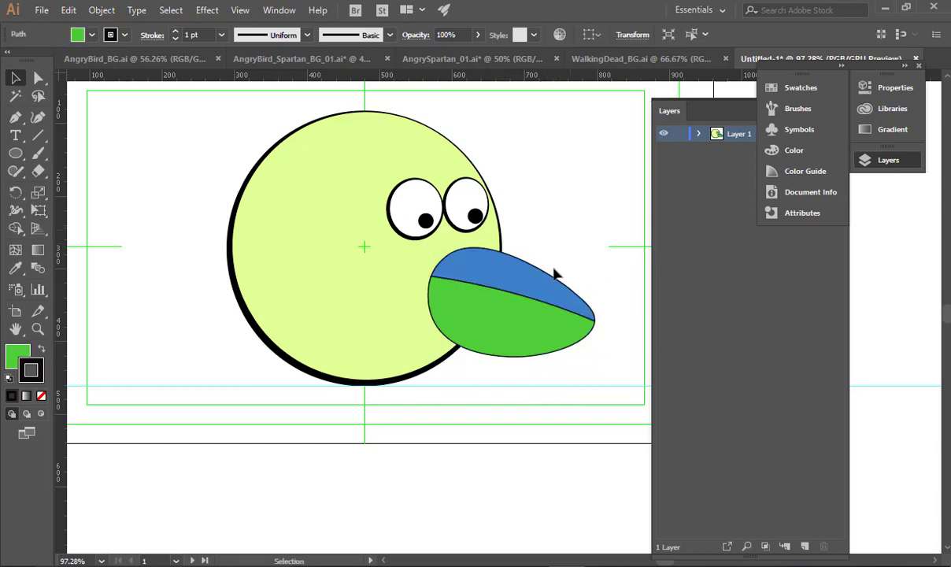
Set the stroke weight of both beak parts to 3 pt.
{"action": "left_click", "coordinate": [550, 294]}
{"action": "left_click", "coordinate": [546, 344], "text": "shift"}
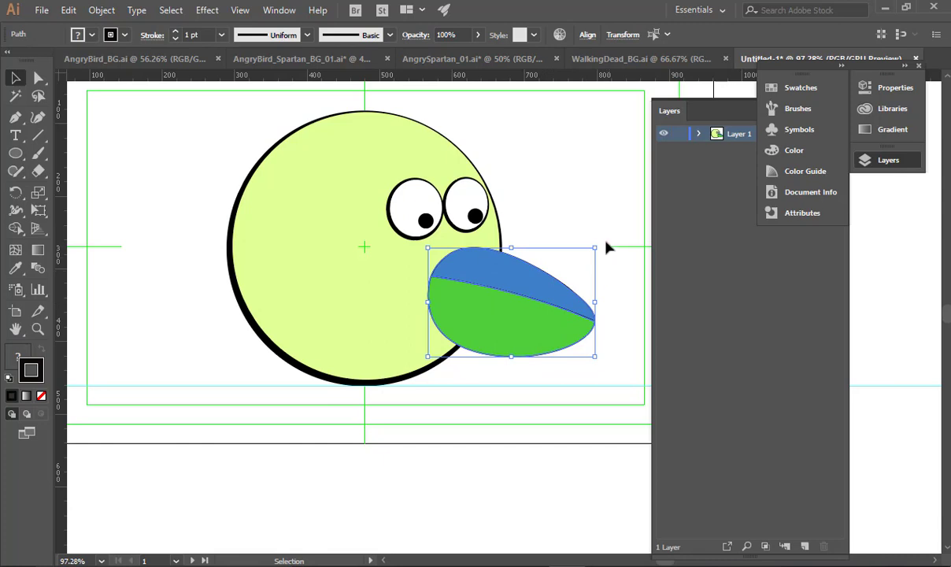
{"action": "left_click", "coordinate": [175, 31]}
{"action": "left_click", "coordinate": [175, 31]}
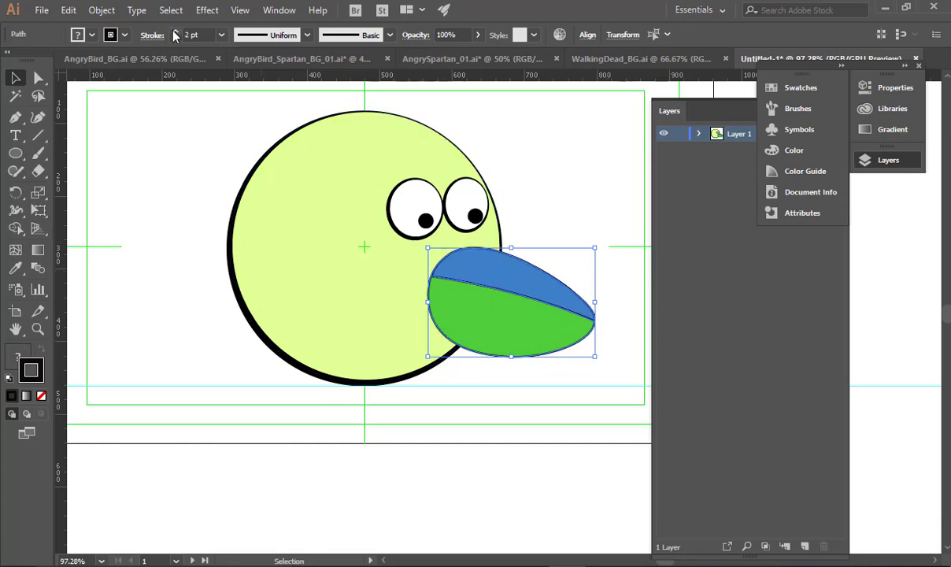
{"action": "left_click", "coordinate": [607, 257]}
{"action": "left_click_drag", "start_coordinate": [599, 267], "coordinate": [566, 266]}
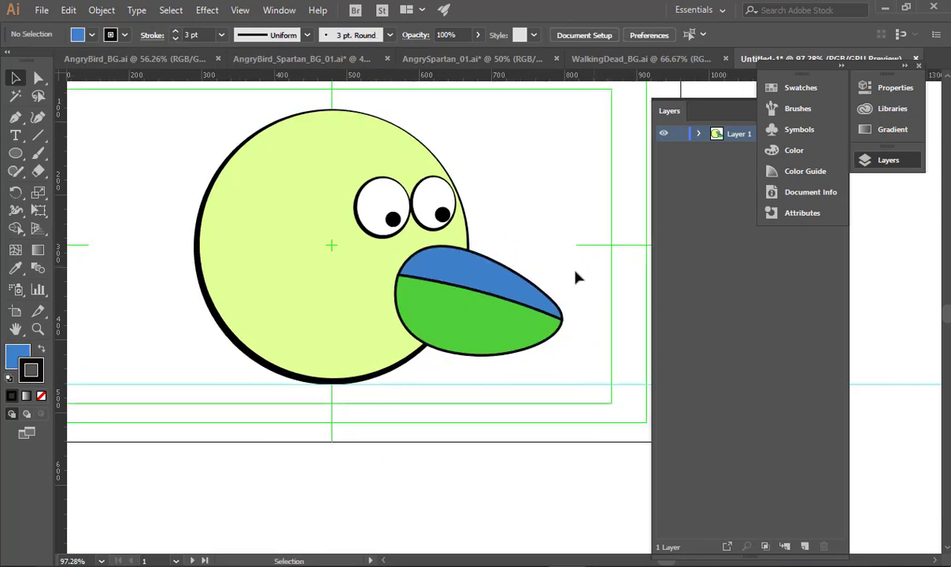
Nudge the whole beak slightly down and further onto the body.
{"action": "left_click", "coordinate": [512, 313]}
{"action": "left_click_drag", "start_coordinate": [502, 332], "coordinate": [498, 338]}
{"action": "left_click", "coordinate": [529, 222]}
Widen the lower beak's outline at its left corner to about 8.8 px with the Width tool.
{"action": "key", "text": "ctrl+space"}
{"action": "left_click_drag", "start_coordinate": [415, 250], "coordinate": [614, 307]}
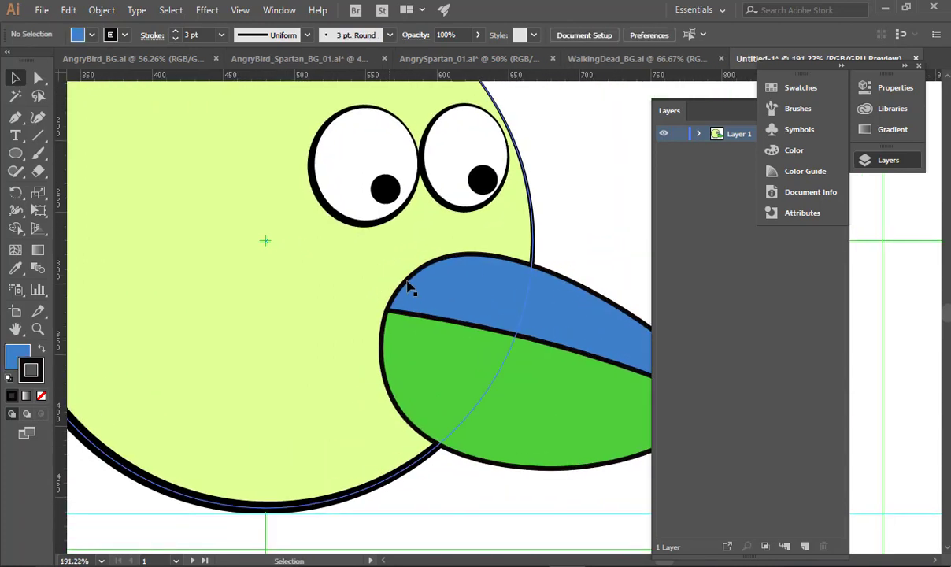
{"action": "left_click", "coordinate": [420, 286]}
{"action": "key", "text": "shift+w"}
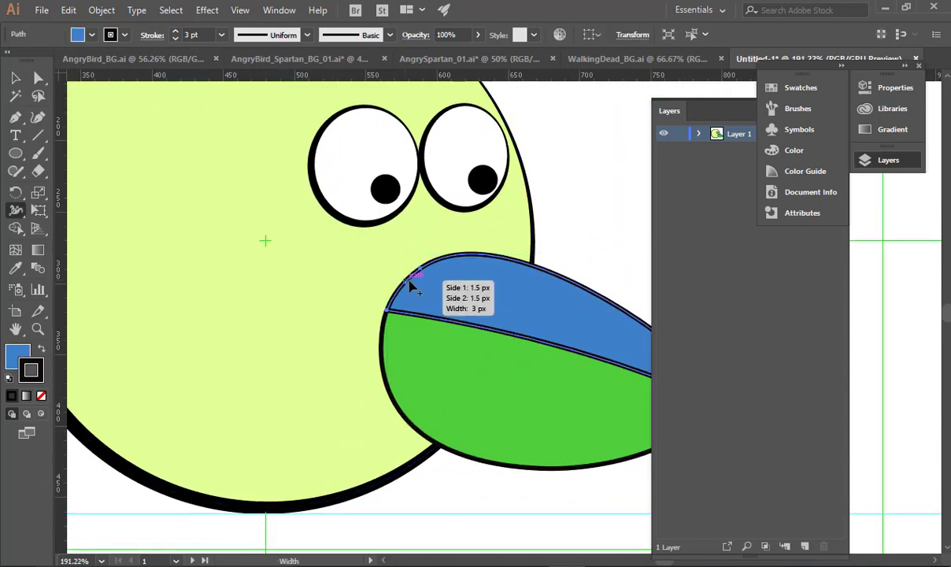
{"action": "mouse_move", "coordinate": [406, 280]}
{"action": "left_mouse_down"}
{"action": "mouse_move", "coordinate": [413, 282]}
{"action": "mouse_move", "coordinate": [397, 312]}
{"action": "left_mouse_up"}
{"action": "key", "text": "ctrl+z"}
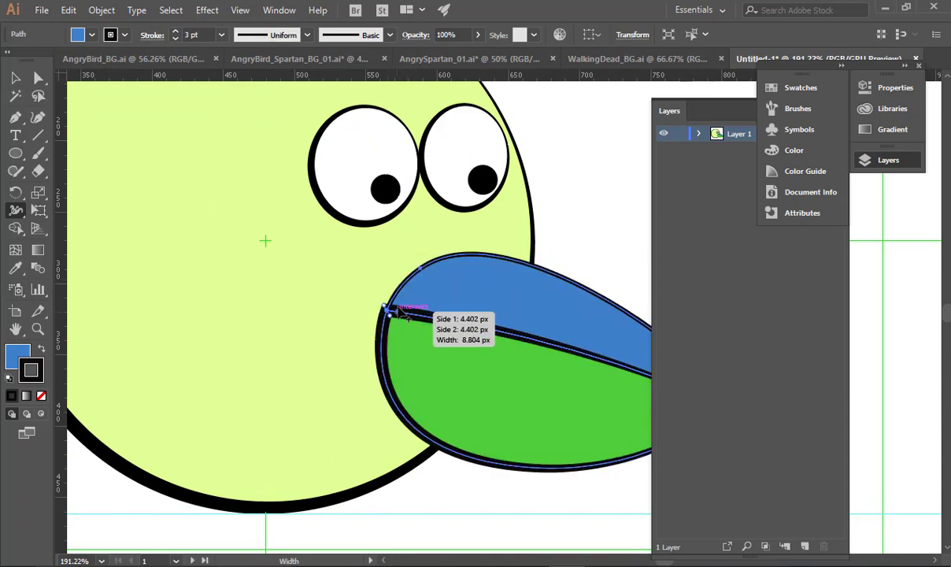
{"action": "scroll", "coordinate": [409, 278], "scroll_direction": "up", "scroll_amount": 4}
{"action": "scroll", "coordinate": [473, 311], "scroll_direction": "down", "scroll_amount": 1}
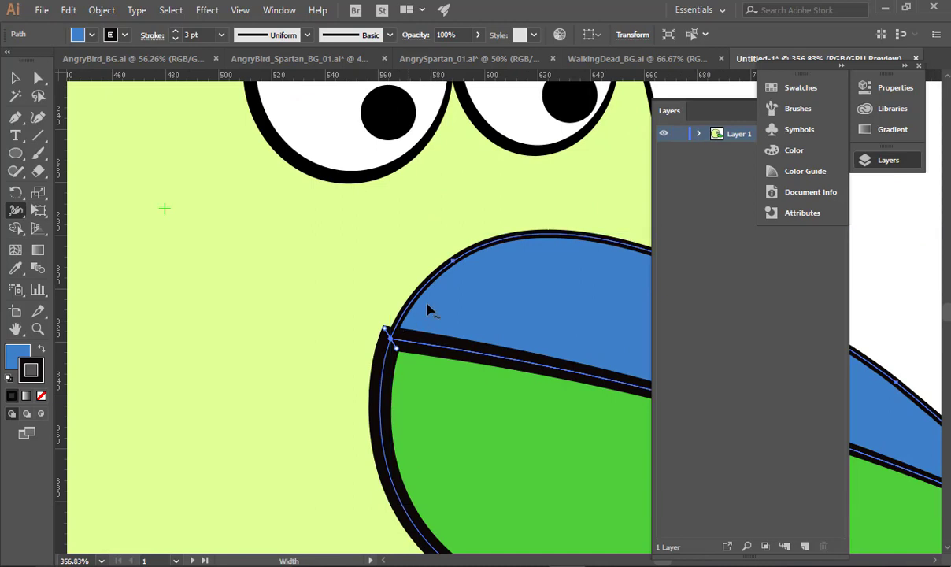
{"action": "left_click_drag", "start_coordinate": [577, 219], "coordinate": [409, 231]}
{"action": "key", "text": "ctrl+shift+a"}
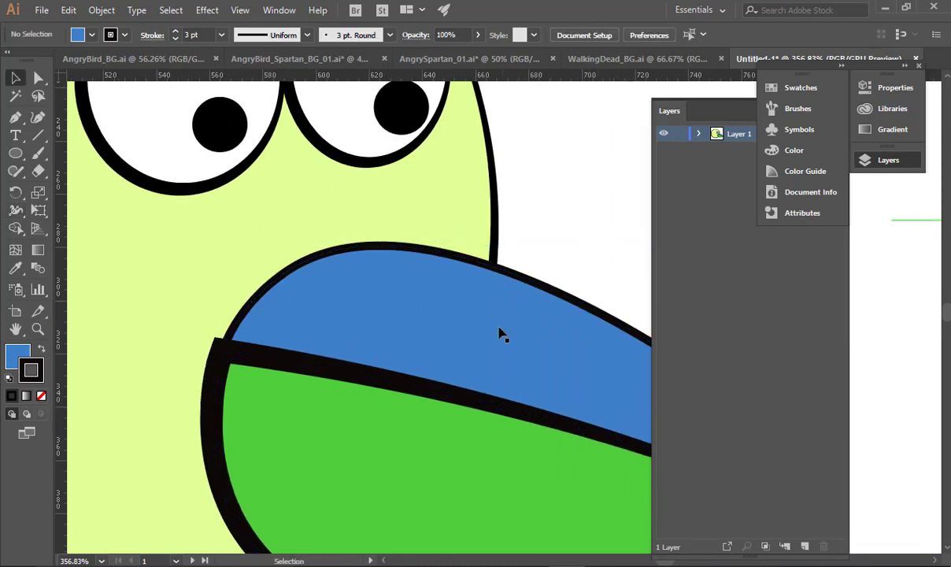
Try to widen the upper beak's outline near its left corner with the Width tool.
{"action": "left_click", "coordinate": [501, 331], "text": "ctrl"}
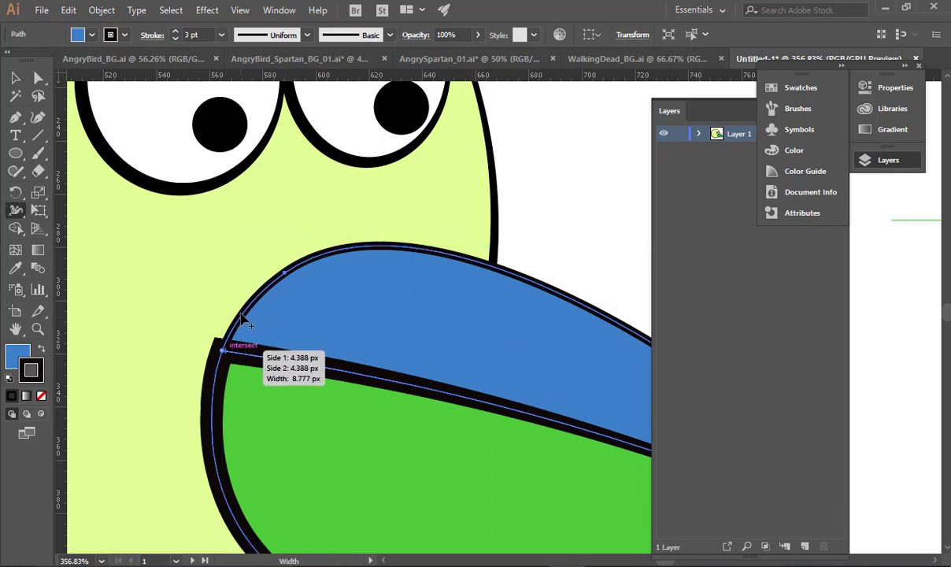
{"action": "mouse_move", "coordinate": [242, 314]}
{"action": "left_mouse_down"}
{"action": "mouse_move", "coordinate": [260, 319]}
{"action": "mouse_move", "coordinate": [223, 359]}
{"action": "mouse_move", "coordinate": [232, 380]}
{"action": "left_mouse_up"}
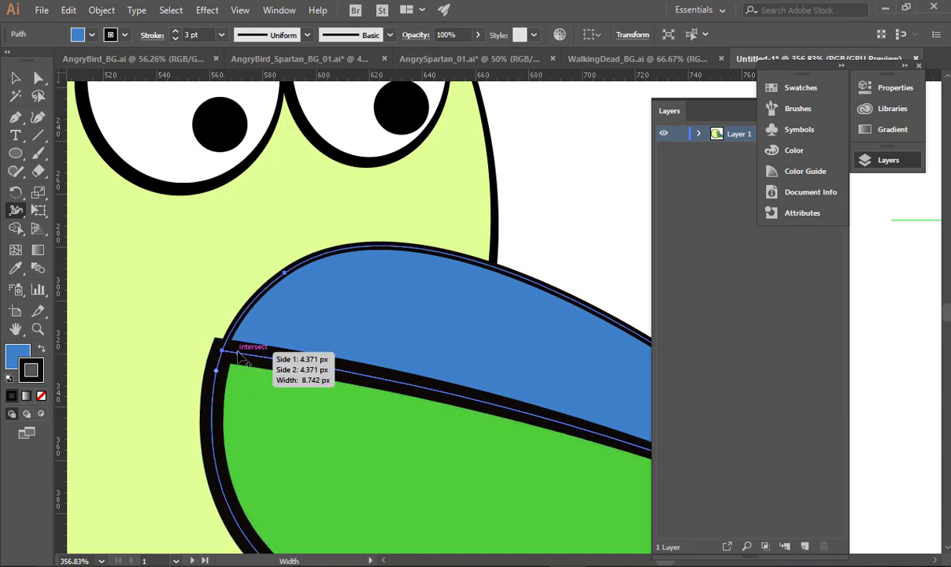
{"action": "key", "text": "ctrl"}
{"action": "key", "text": "ctrl"}
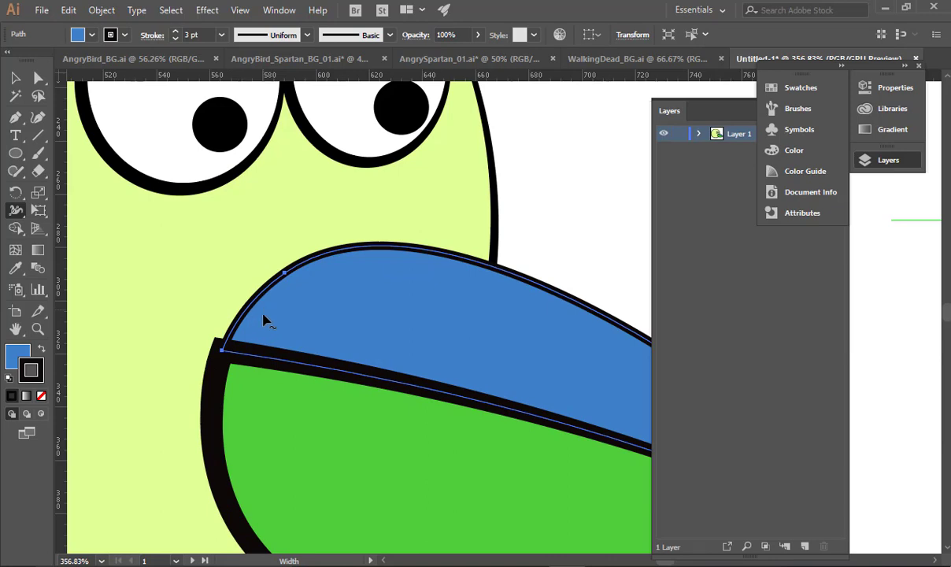
Isolate the upper beak, widen its outline at the left corner to about 9.38 pt with the Width tool, and leave isolation.
{"action": "key", "text": "v"}
{"action": "double_click", "coordinate": [503, 310]}
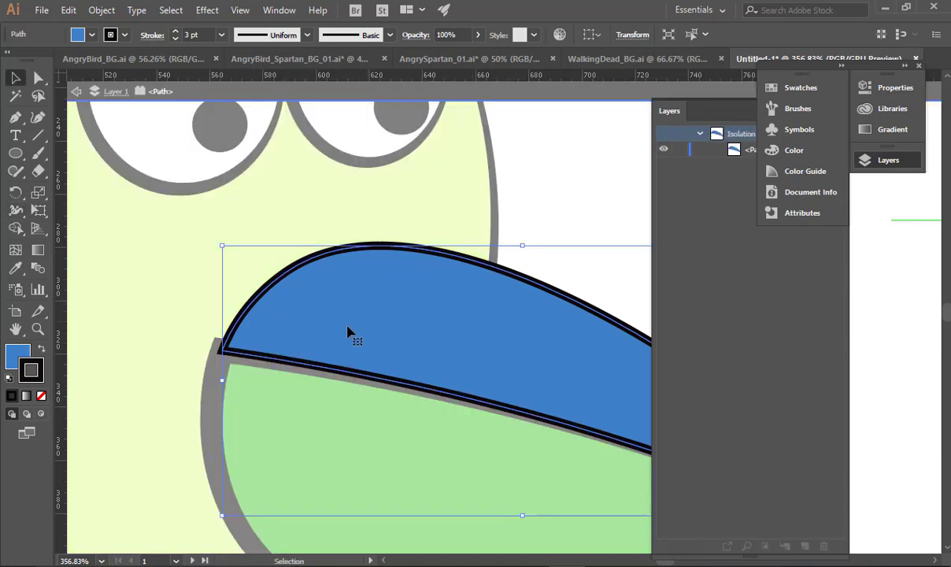
{"action": "key", "text": "shift+w"}
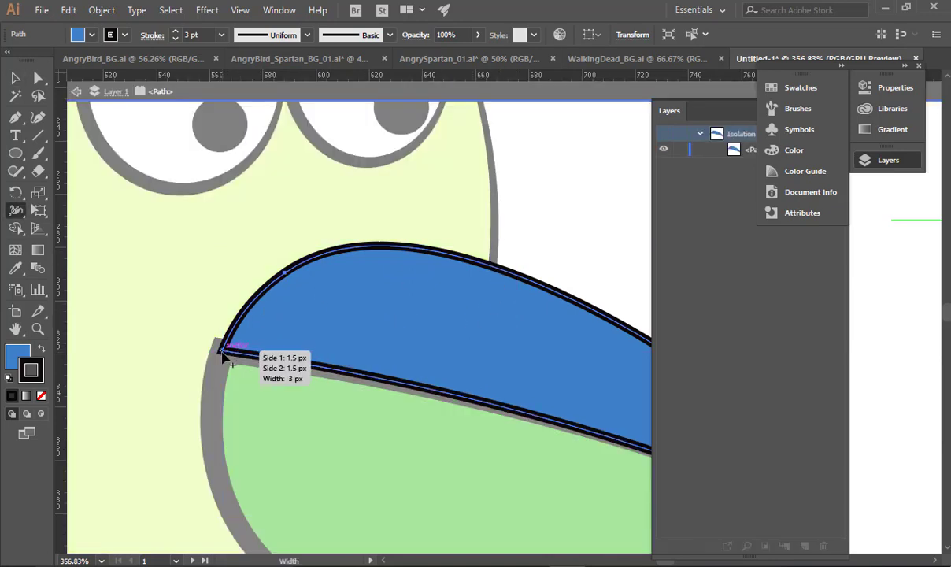
{"action": "mouse_move", "coordinate": [223, 355]}
{"action": "left_mouse_down"}
{"action": "mouse_move", "coordinate": [229, 365]}
{"action": "mouse_move", "coordinate": [219, 373]}
{"action": "left_mouse_up"}
{"action": "key", "text": "v"}
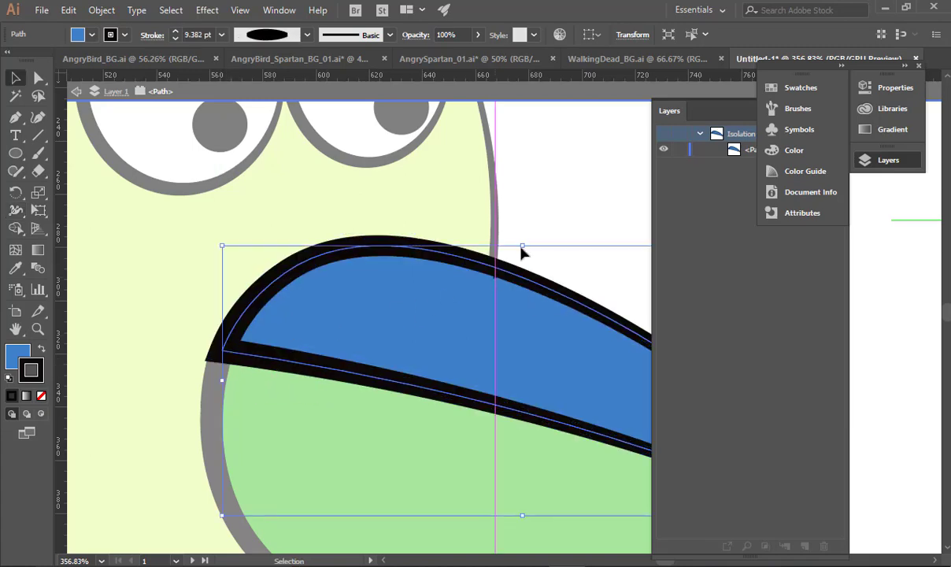
{"action": "double_click", "coordinate": [576, 229]}
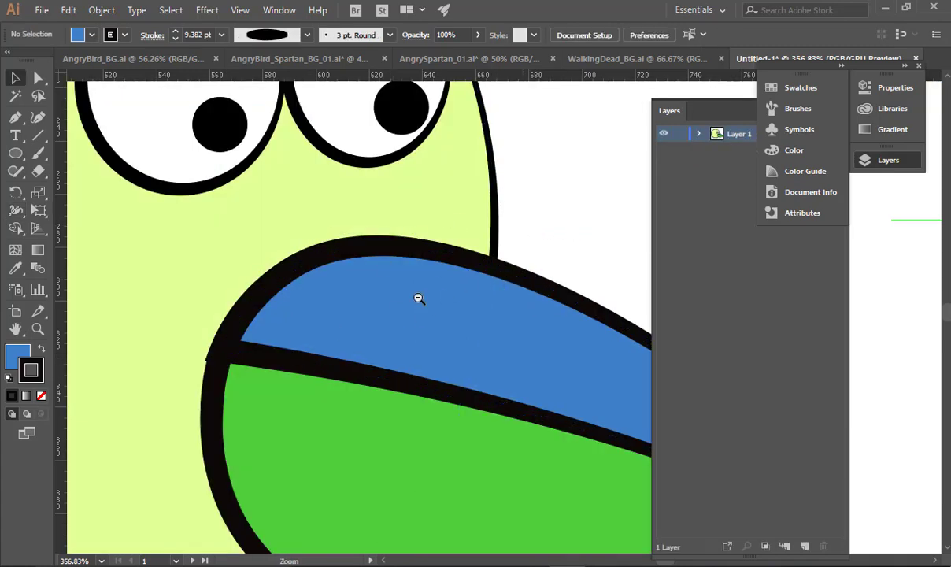
Draw a curved eyebrow path about 60 x 26 px above the left eye with the Pen tool and give it no fill.
{"action": "left_click", "coordinate": [419, 298], "text": "ctrl+alt"}
{"action": "left_click_drag", "start_coordinate": [467, 314], "coordinate": [330, 309]}
{"action": "left_click", "coordinate": [594, 349], "text": "alt"}
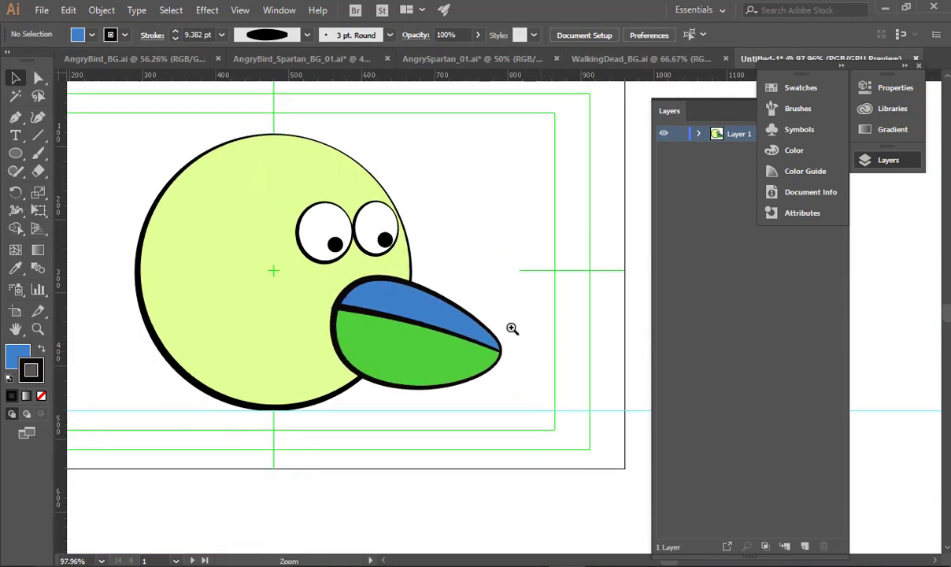
{"action": "key", "text": "ctrl+0"}
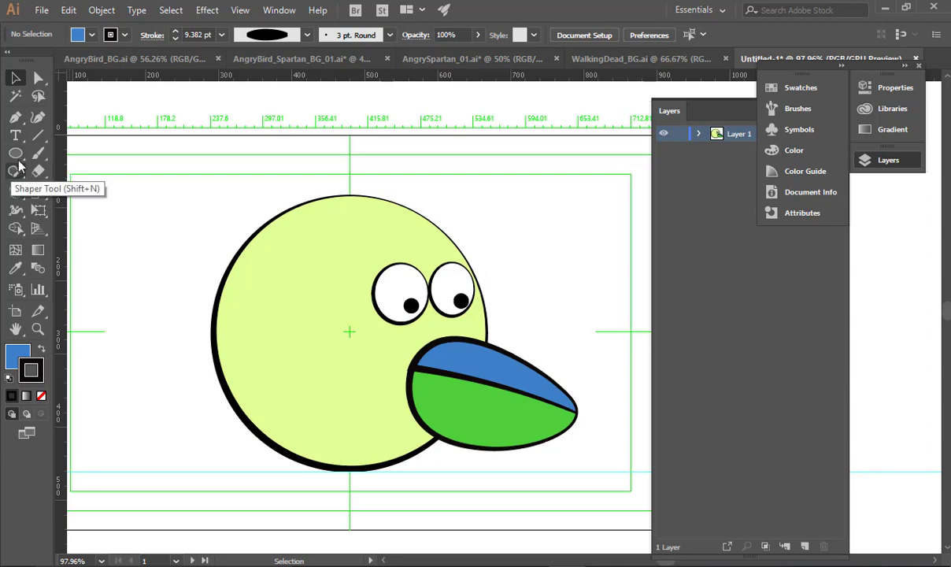
{"action": "left_click", "coordinate": [37, 135]}
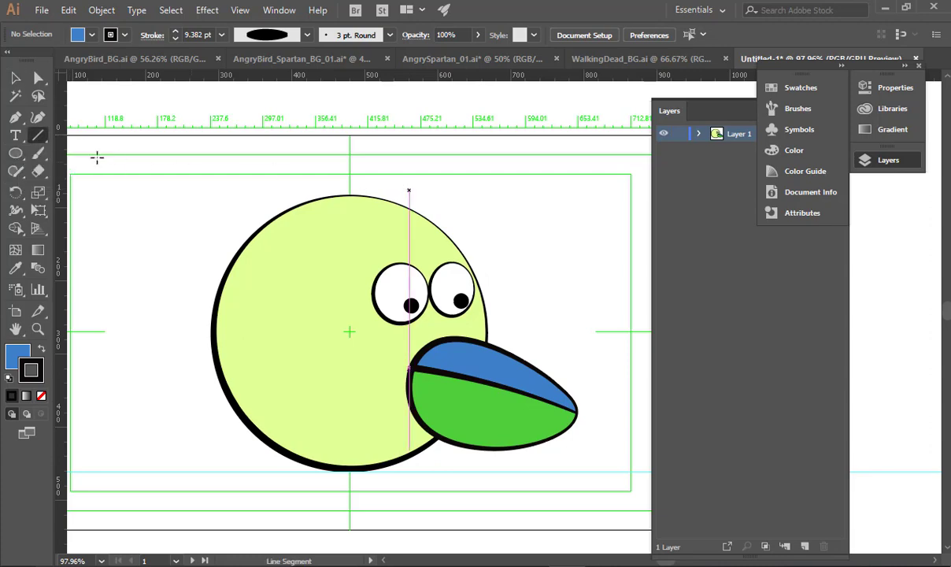
{"action": "left_click", "coordinate": [15, 116]}
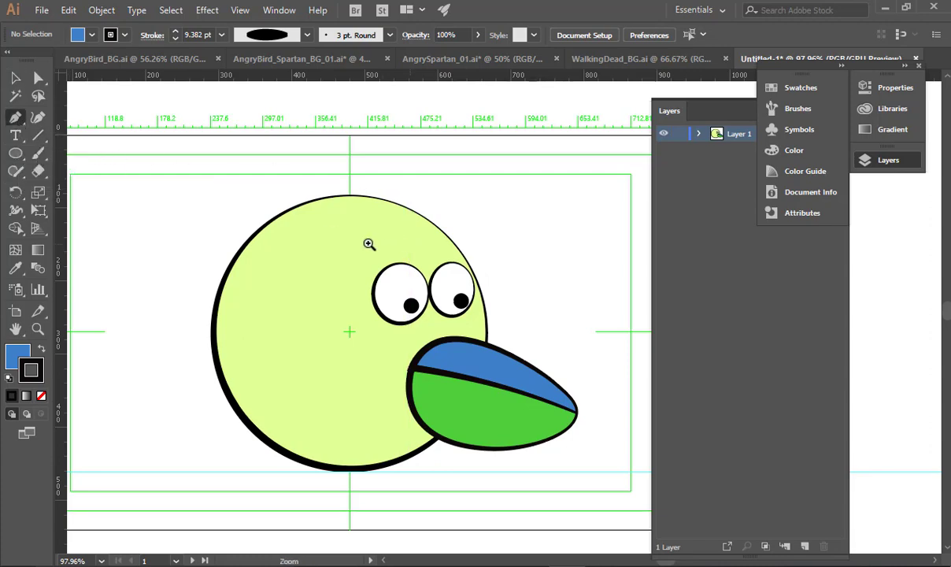
{"action": "left_click", "coordinate": [368, 244]}
{"action": "left_click", "coordinate": [367, 318]}
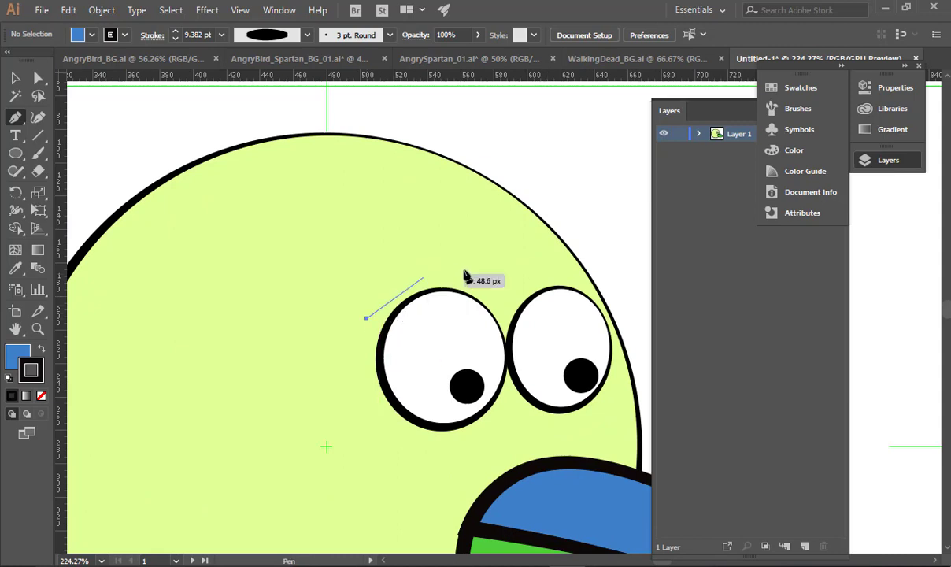
{"action": "left_click_drag", "start_coordinate": [467, 275], "coordinate": [516, 291]}
{"action": "key", "text": "v"}
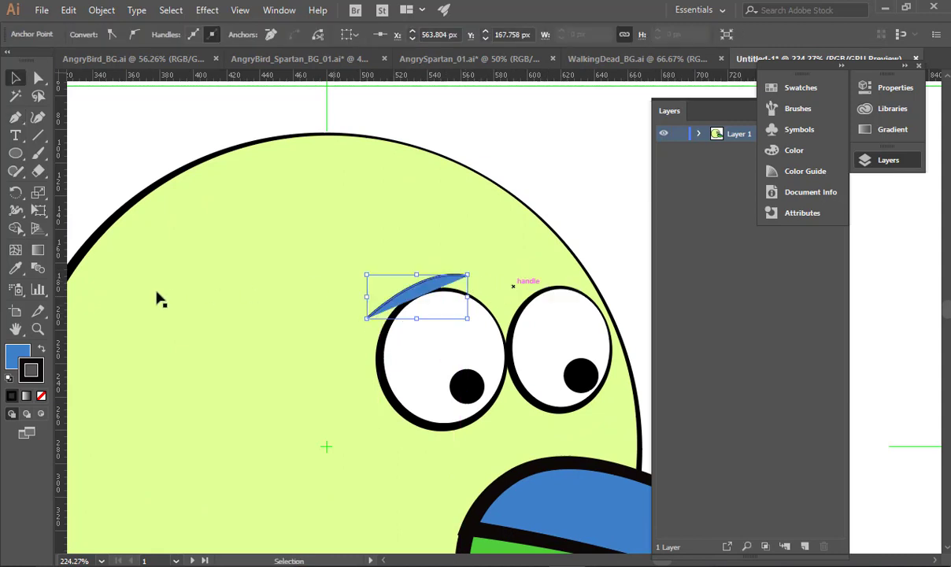
{"action": "left_click", "coordinate": [42, 396]}
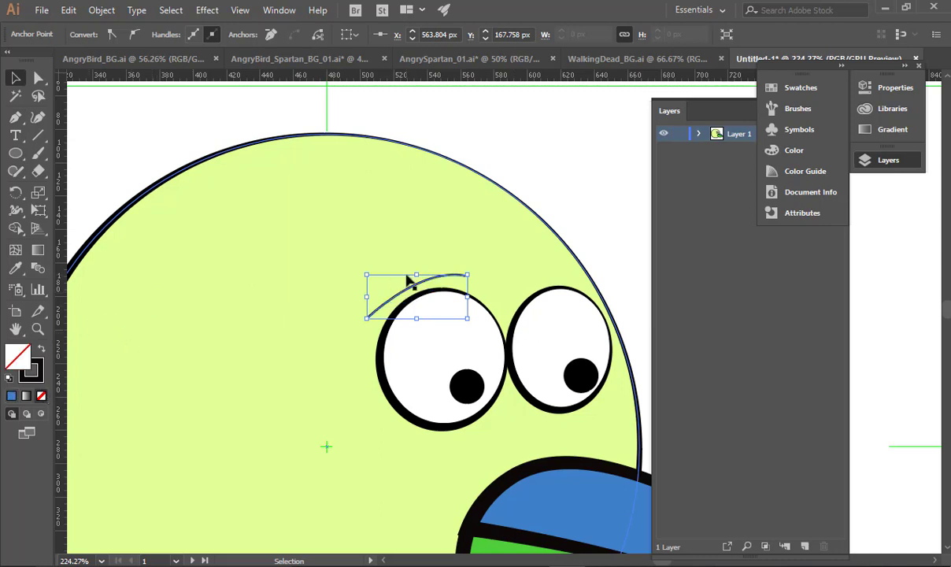
Widen the eyebrow's inner end to about 9.5 pt with the Width tool, leaving its outer end tapered.
{"action": "left_click", "coordinate": [590, 215]}
{"action": "left_click", "coordinate": [465, 278]}
{"action": "key", "text": "shift+w"}
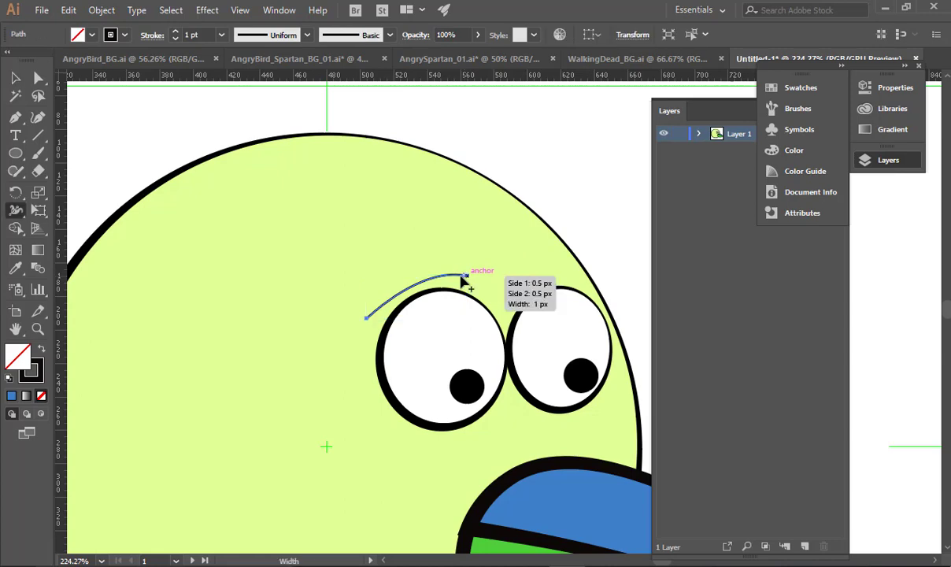
{"action": "left_click_drag", "start_coordinate": [464, 289], "coordinate": [465, 304]}
{"action": "key", "text": "v"}
{"action": "left_click_drag", "start_coordinate": [587, 301], "coordinate": [475, 236]}
Reshape the left eyebrow by moving its outer anchor further down and out and lengthening the inner anchor's handle for a rounder arch.
{"action": "key", "text": "a"}
{"action": "left_click", "coordinate": [256, 251]}
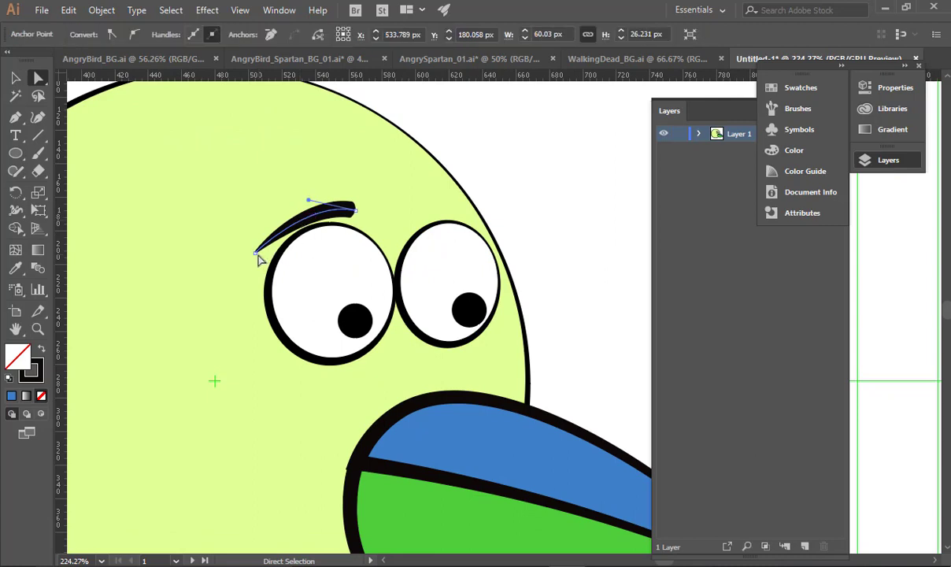
{"action": "left_click_drag", "start_coordinate": [256, 251], "coordinate": [239, 278]}
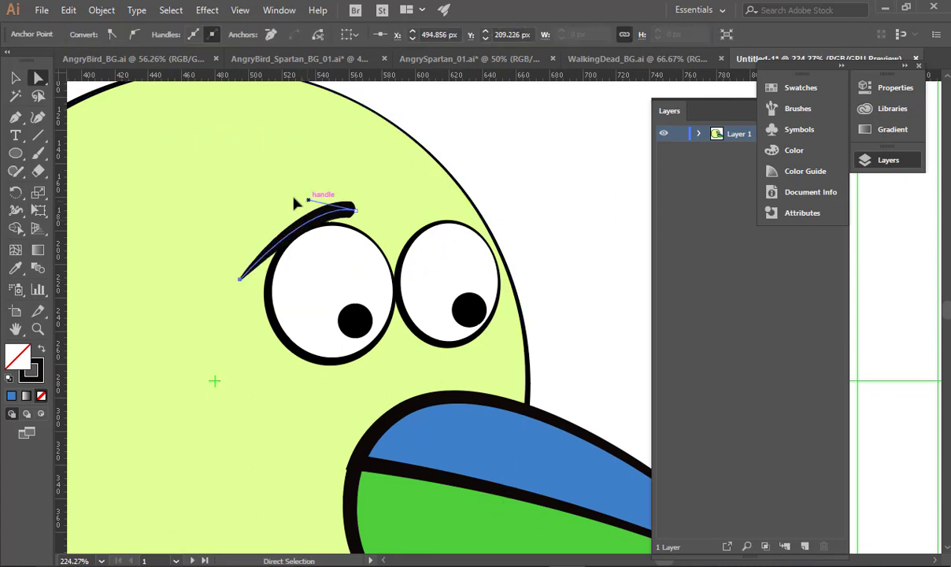
{"action": "left_click_drag", "start_coordinate": [308, 200], "coordinate": [264, 191]}
{"action": "left_click", "coordinate": [497, 174]}
{"action": "left_click_drag", "start_coordinate": [497, 204], "coordinate": [450, 198]}
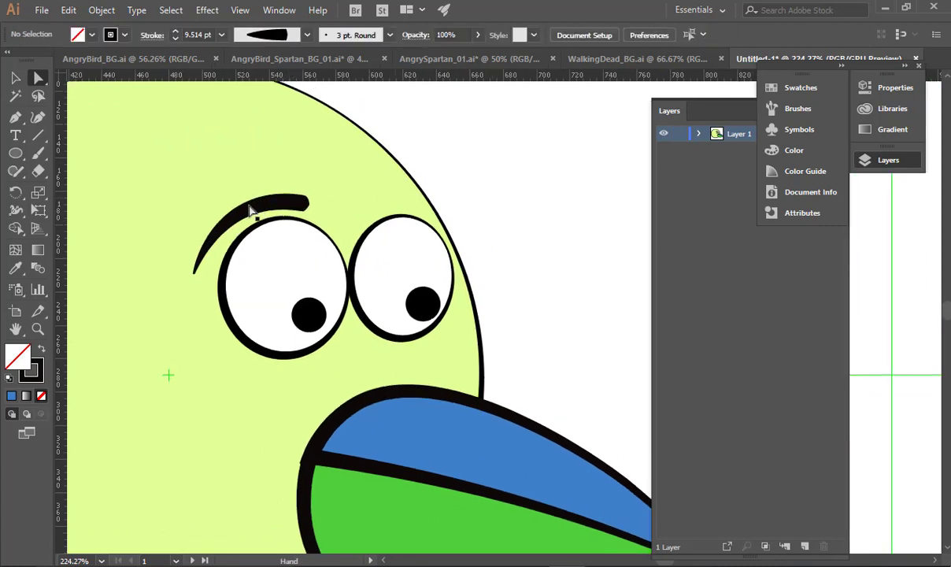
Duplicate the left eyebrow, mirror the copy horizontally, and place it above the right eye, slightly overlapping the body's edge.
{"action": "left_click_drag", "start_coordinate": [248, 216], "coordinate": [349, 208]}
{"action": "key", "text": "o"}
{"action": "key", "text": "v"}
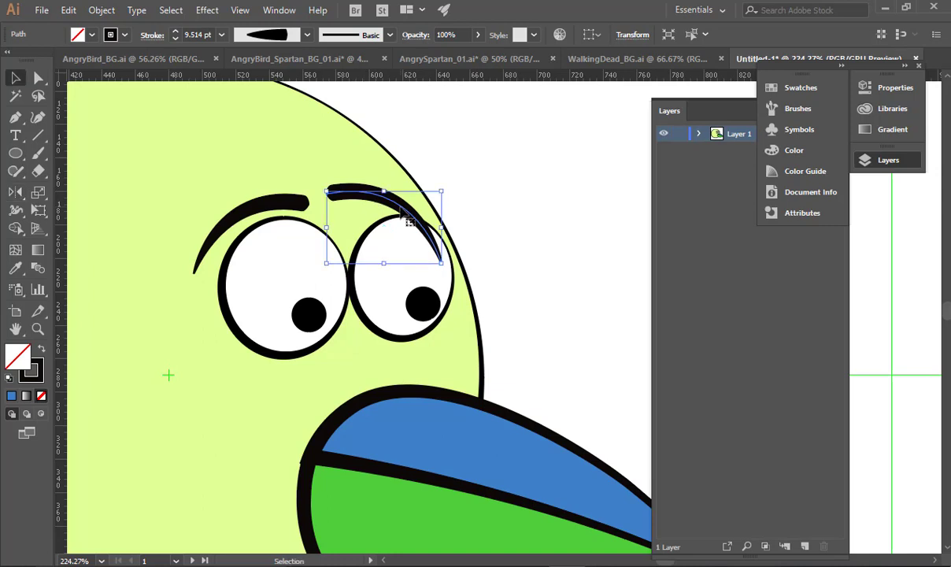
{"action": "left_click_drag", "start_coordinate": [419, 211], "coordinate": [467, 216]}
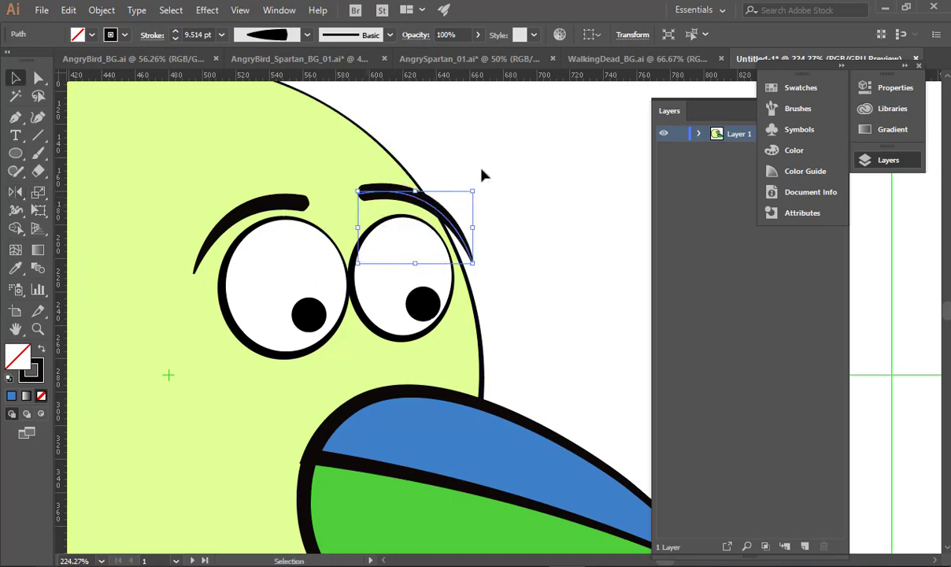
{"action": "left_click", "coordinate": [550, 207]}
{"action": "left_click_drag", "start_coordinate": [550, 208], "coordinate": [454, 241]}
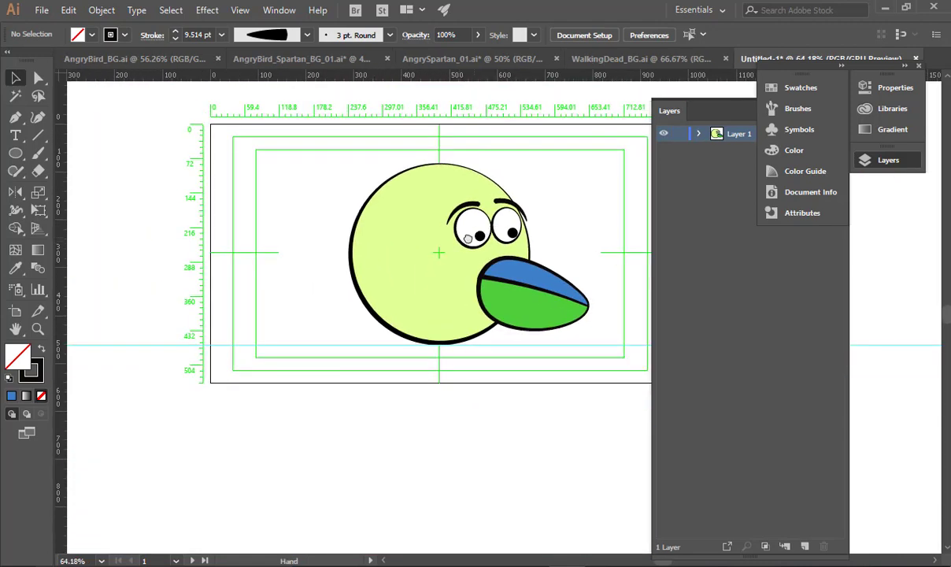
Draw a short, slightly curved slanted line just under the left eye with the Pen tool.
{"action": "scroll", "coordinate": [467, 238], "scroll_direction": "up", "scroll_amount": 5}
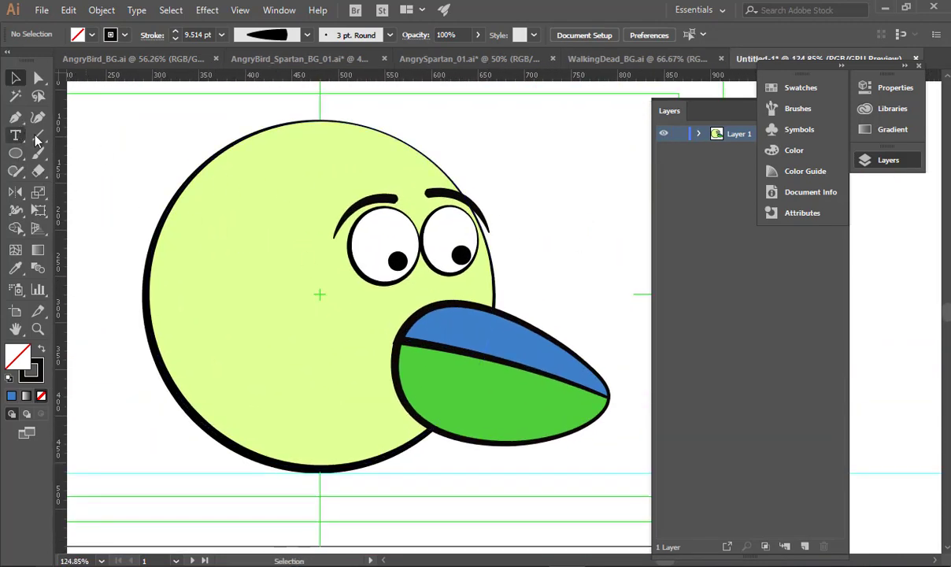
{"action": "left_click", "coordinate": [15, 116]}
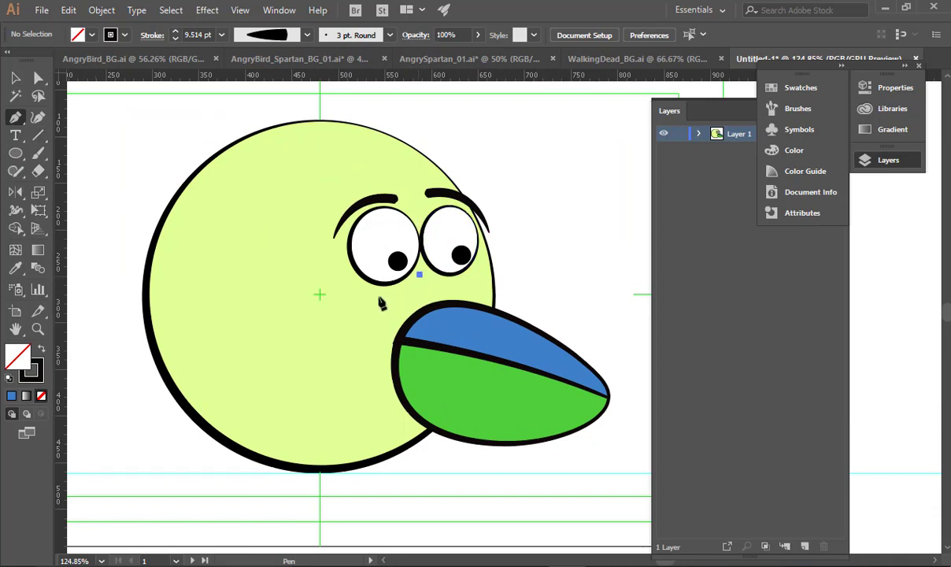
{"action": "left_click_drag", "start_coordinate": [360, 295], "coordinate": [355, 303]}
{"action": "key", "text": "v"}
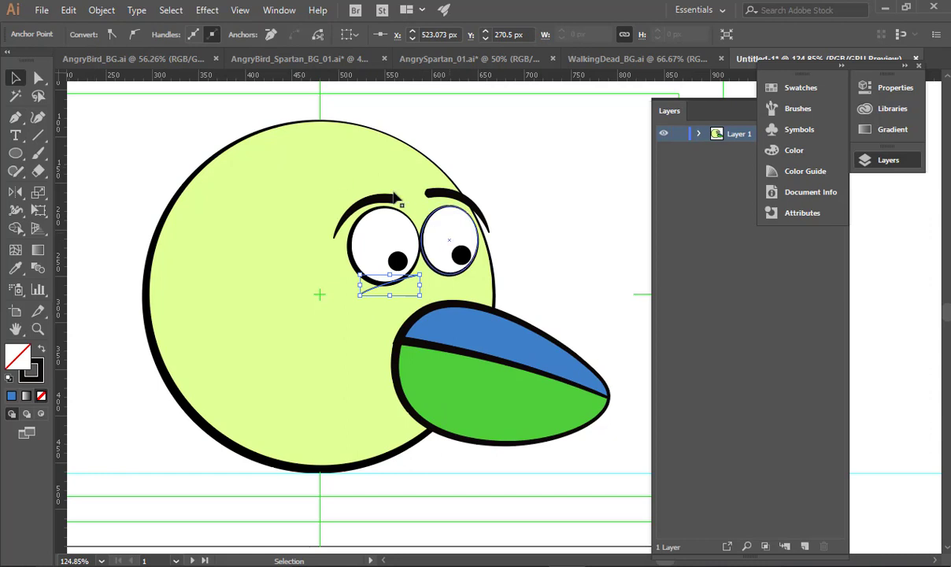
{"action": "left_click", "coordinate": [365, 293]}
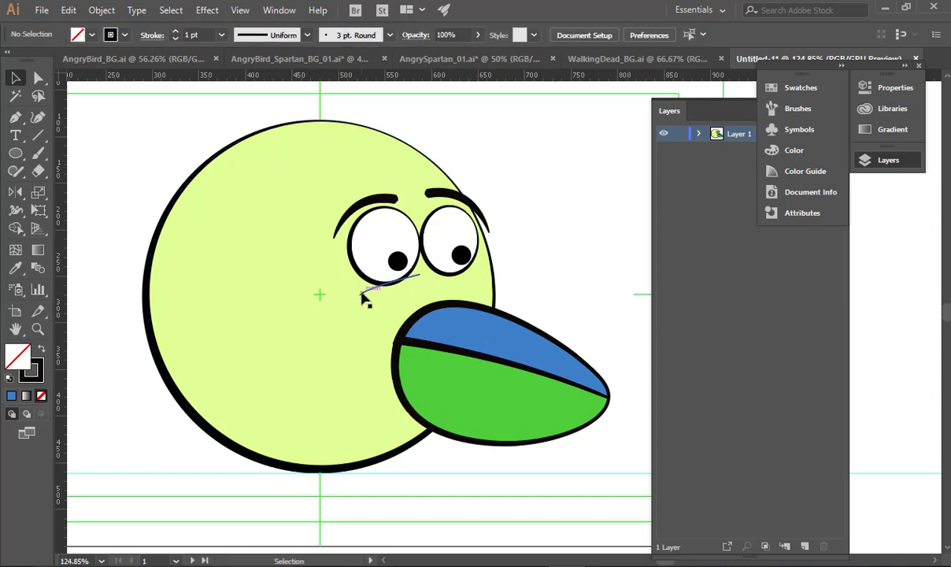
{"action": "left_click", "coordinate": [257, 34]}
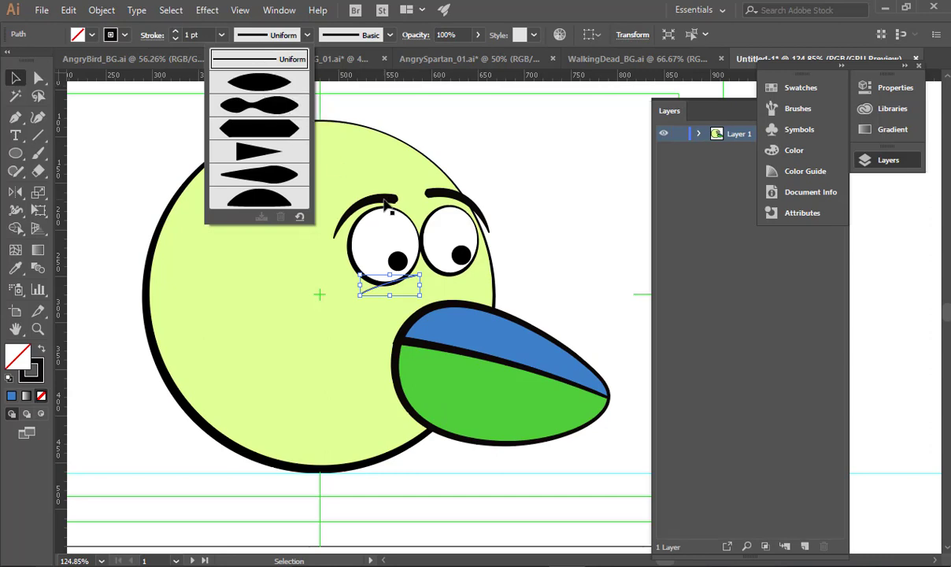
{"action": "left_click", "coordinate": [386, 204]}
{"action": "left_click", "coordinate": [388, 201]}
{"action": "left_click", "coordinate": [307, 37]}
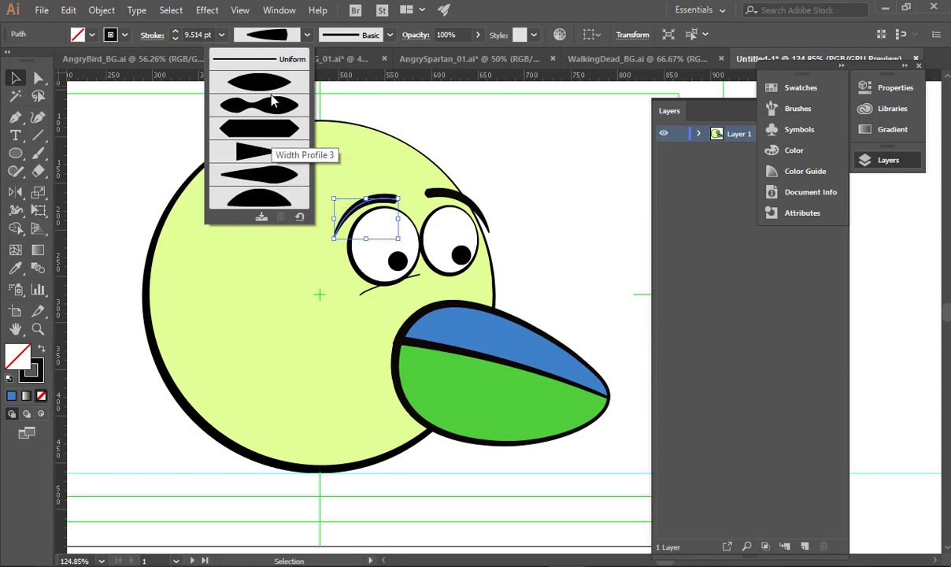
{"action": "left_click", "coordinate": [266, 37]}
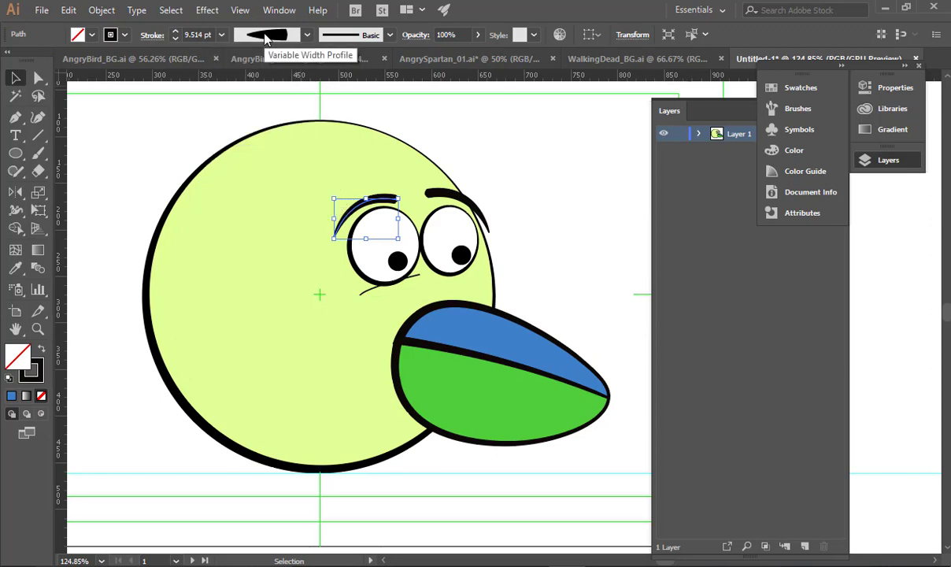
Copy the left eyebrow's stroke style to the line under the left eye and apply the teardrop-shaped width profile.
{"action": "left_click", "coordinate": [375, 291]}
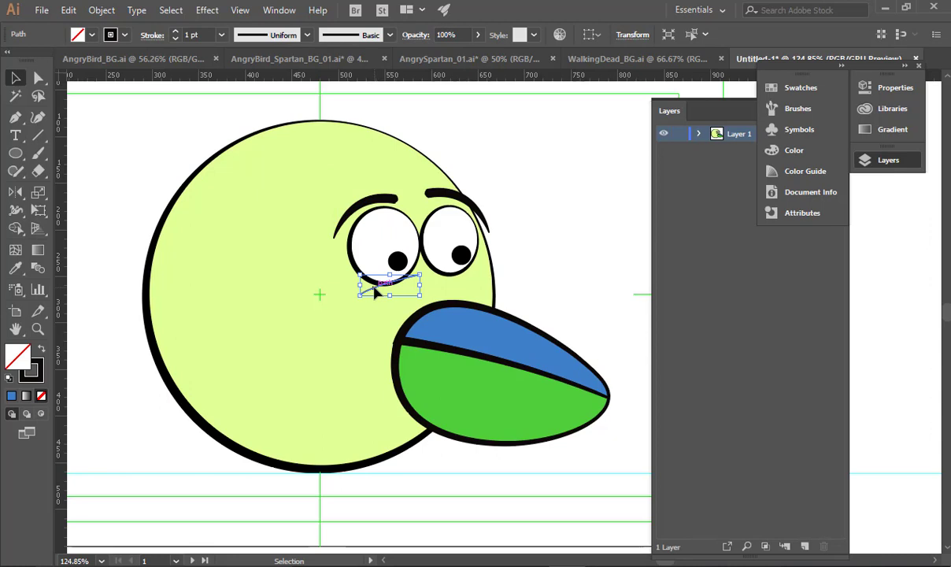
{"action": "key", "text": "i"}
{"action": "left_click", "coordinate": [386, 195]}
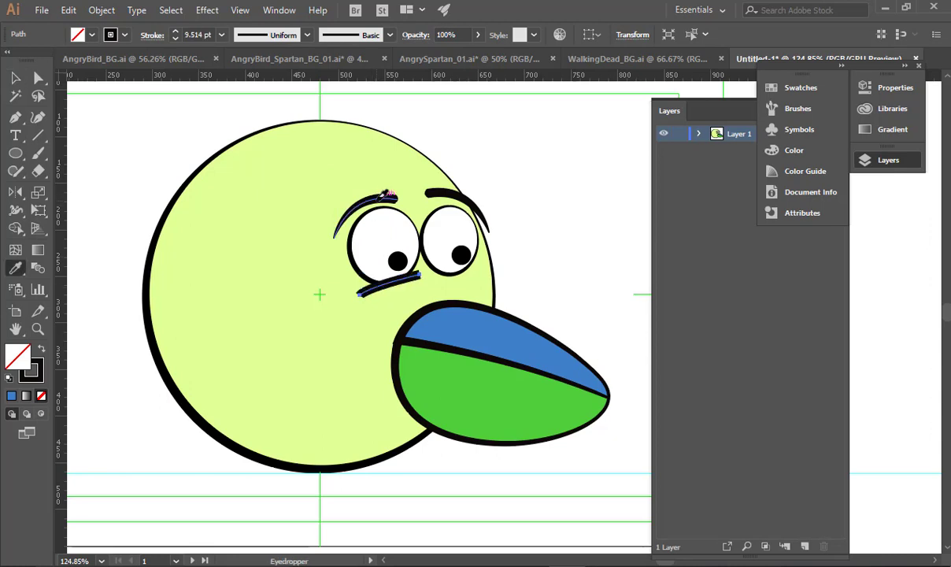
{"action": "left_click", "coordinate": [307, 34]}
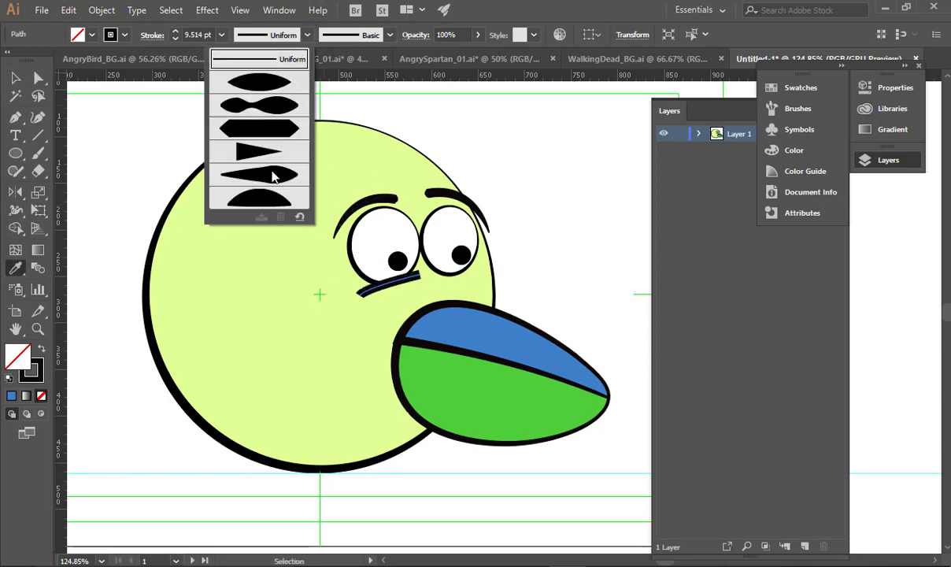
{"action": "left_click", "coordinate": [273, 176]}
{"action": "key", "text": "v"}
{"action": "left_click", "coordinate": [618, 224]}
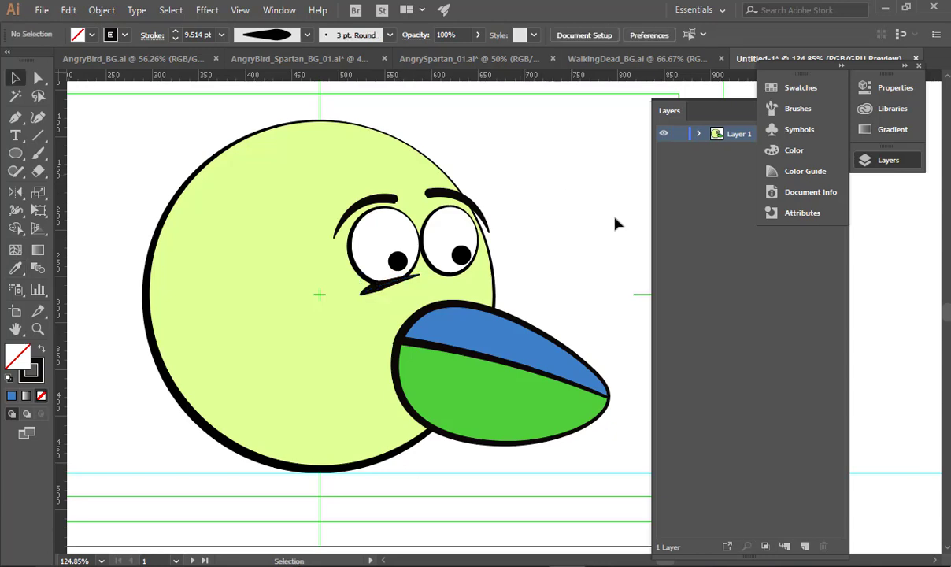
Rotate the line under the left eye about 180° so its thick end faces inward, and bend its inner part into an upward arch.
{"action": "left_click_drag", "start_coordinate": [481, 223], "coordinate": [651, 257]}
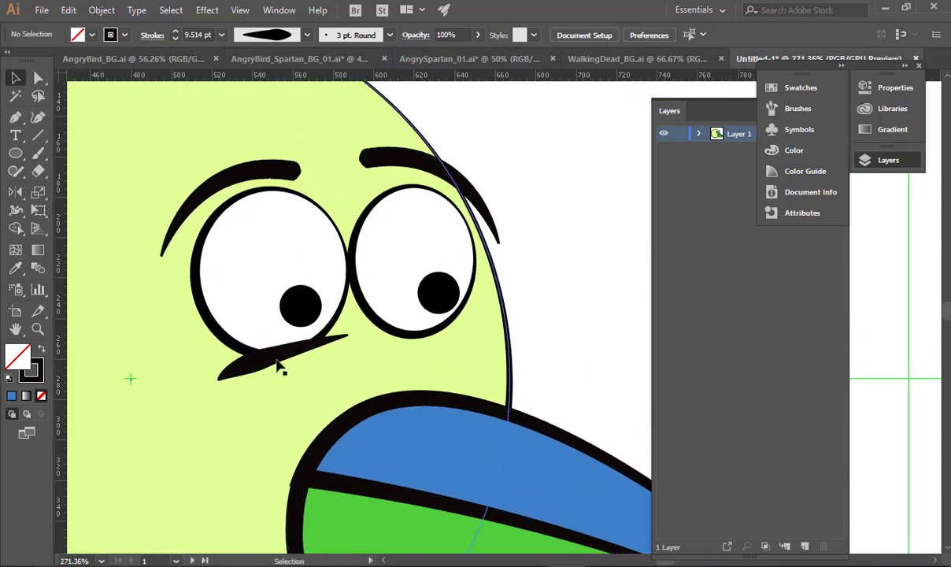
{"action": "left_click", "coordinate": [263, 361]}
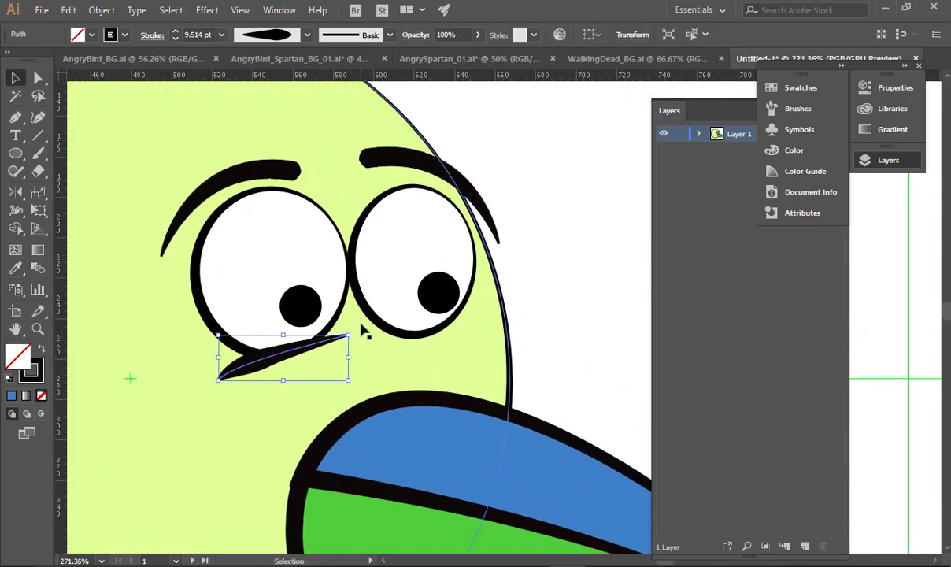
{"action": "left_click_drag", "start_coordinate": [329, 326], "coordinate": [155, 413]}
{"action": "key", "text": "a"}
{"action": "left_click", "coordinate": [522, 326]}
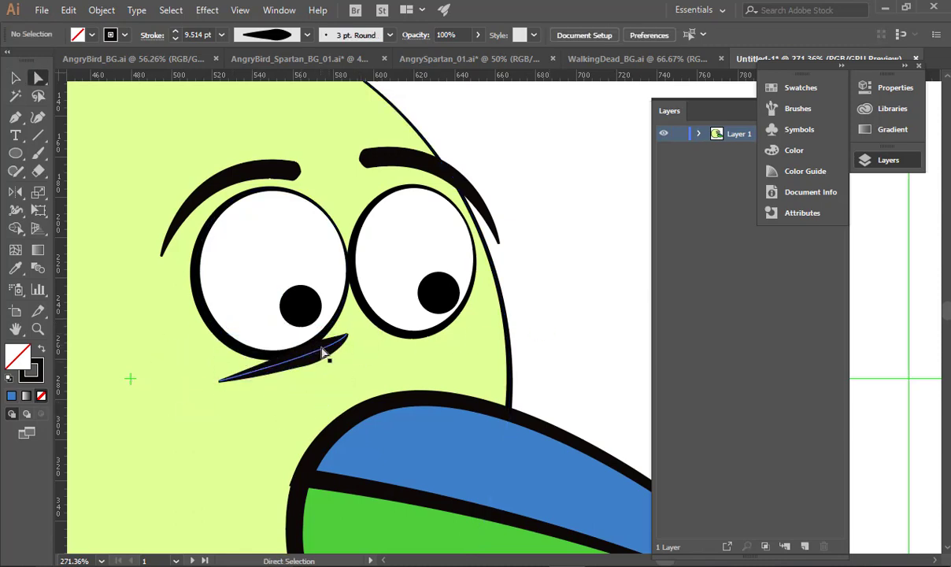
{"action": "left_click", "coordinate": [329, 345]}
{"action": "left_click_drag", "start_coordinate": [336, 356], "coordinate": [306, 356]}
Reduce the stroke weight of the line under the left eye to 4 pt.
{"action": "key", "text": "v"}
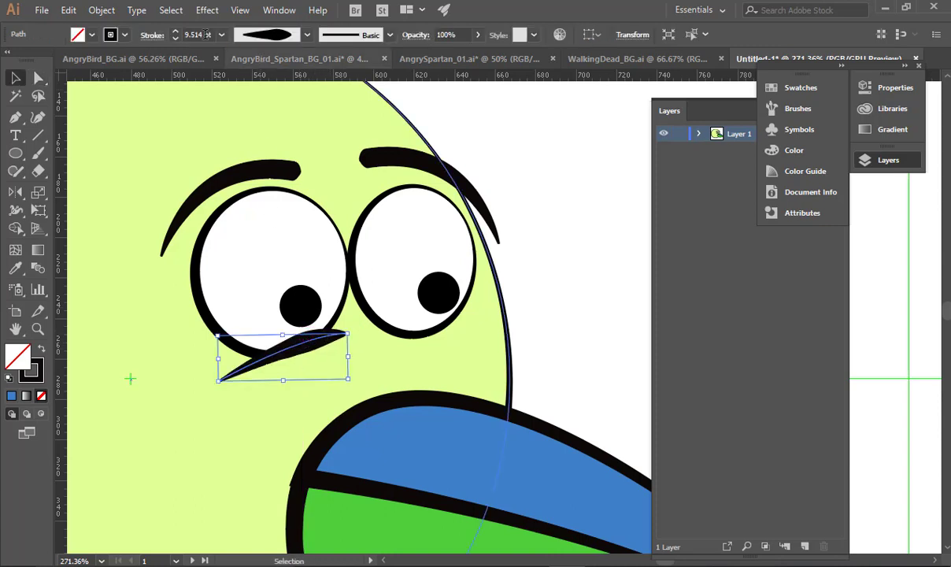
{"action": "left_click", "coordinate": [174, 39]}
{"action": "left_click", "coordinate": [174, 39]}
{"action": "left_click", "coordinate": [174, 39]}
{"action": "left_click", "coordinate": [174, 39]}
{"action": "left_click", "coordinate": [174, 39]}
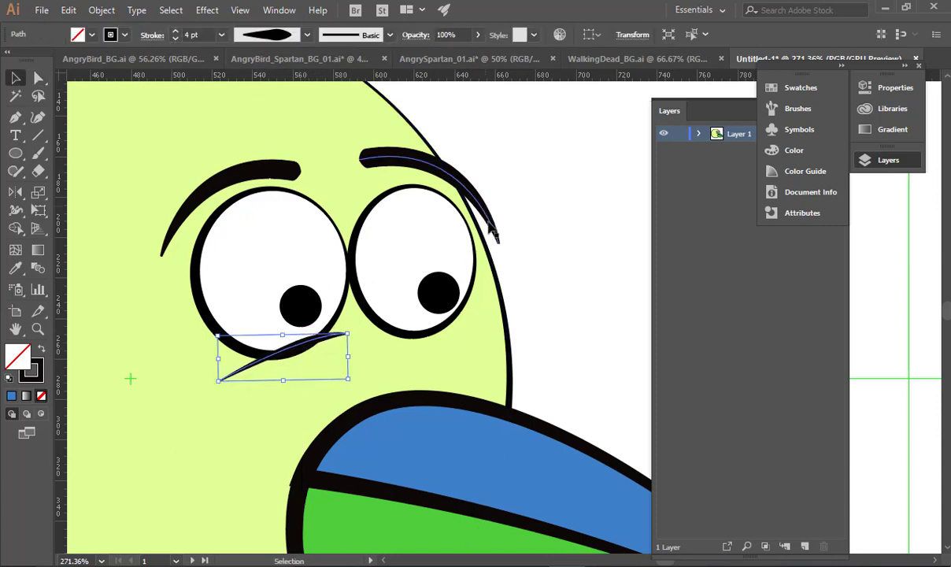
Duplicate the line from the left eye to beneath the right eye and mirror the copy.
{"action": "left_click_drag", "start_coordinate": [340, 336], "coordinate": [466, 355]}
{"action": "left_click", "coordinate": [595, 303]}
{"action": "key", "text": "o"}
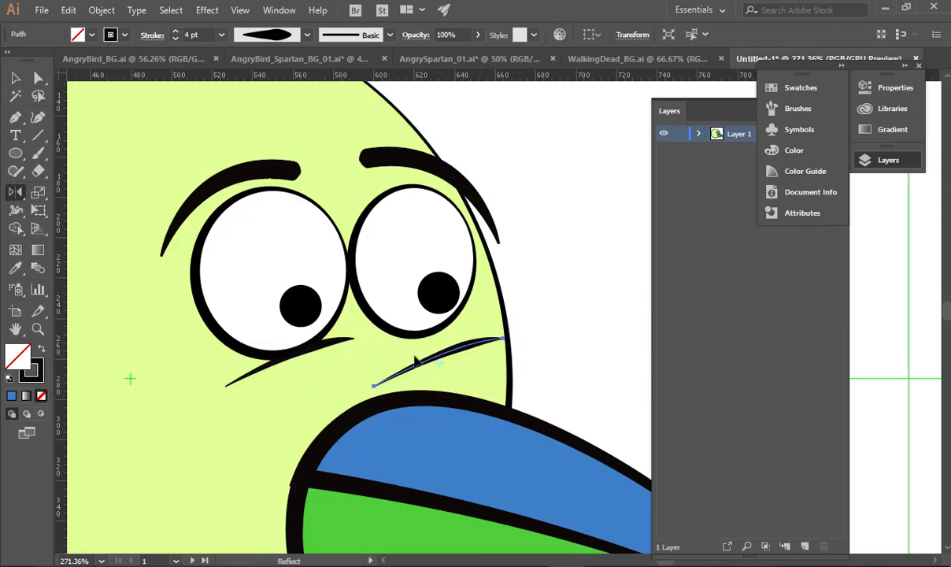
{"action": "mouse_move", "coordinate": [394, 340]}
{"action": "left_mouse_down"}
{"action": "mouse_move", "coordinate": [459, 354]}
{"action": "mouse_move", "coordinate": [436, 341]}
{"action": "left_mouse_up"}
{"action": "key", "text": "v"}
Tilt the mirrored line nearly level, shrink it with its stroke to about 3 pt, and fit it closely under the right eye.
{"action": "key", "text": "e"}
{"action": "left_click_drag", "start_coordinate": [516, 375], "coordinate": [519, 361]}
{"action": "key", "text": "v"}
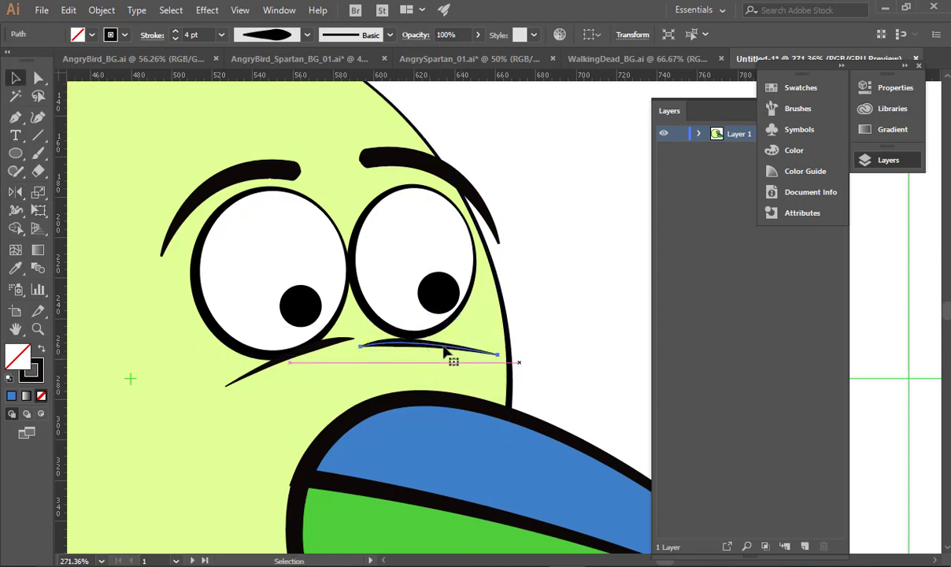
{"action": "mouse_move", "coordinate": [450, 345]}
{"action": "left_mouse_down"}
{"action": "mouse_move", "coordinate": [496, 344]}
{"action": "mouse_move", "coordinate": [449, 339]}
{"action": "left_mouse_up"}
{"action": "left_click", "coordinate": [592, 334]}
{"action": "key", "text": "ctrl+space"}
{"action": "left_click_drag", "start_coordinate": [621, 341], "coordinate": [441, 359]}
{"action": "scroll", "coordinate": [539, 379], "scroll_direction": "down", "scroll_amount": 3}
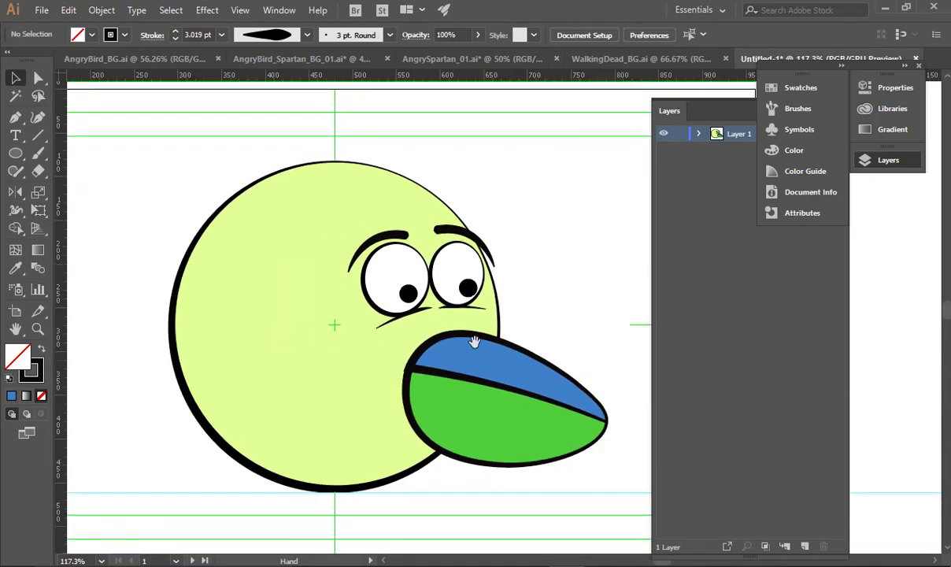
{"action": "left_click_drag", "start_coordinate": [505, 372], "coordinate": [474, 363]}
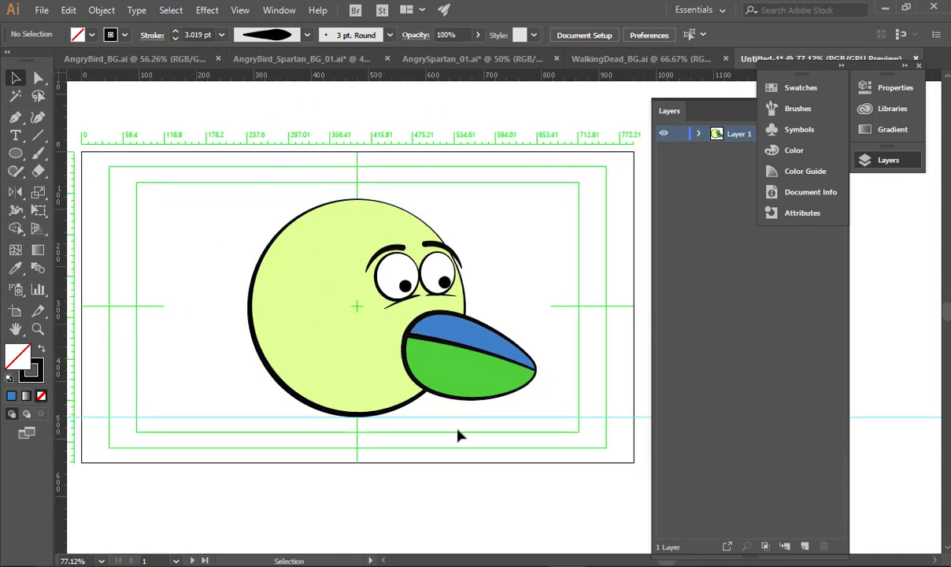
Switch to the Chrome browser, search Google Images for "angry birds", and open the Angry Birds Classic picture for reference.
{"action": "key", "text": "alt+Tab"}
{"action": "key", "text": "ctrl+t"}
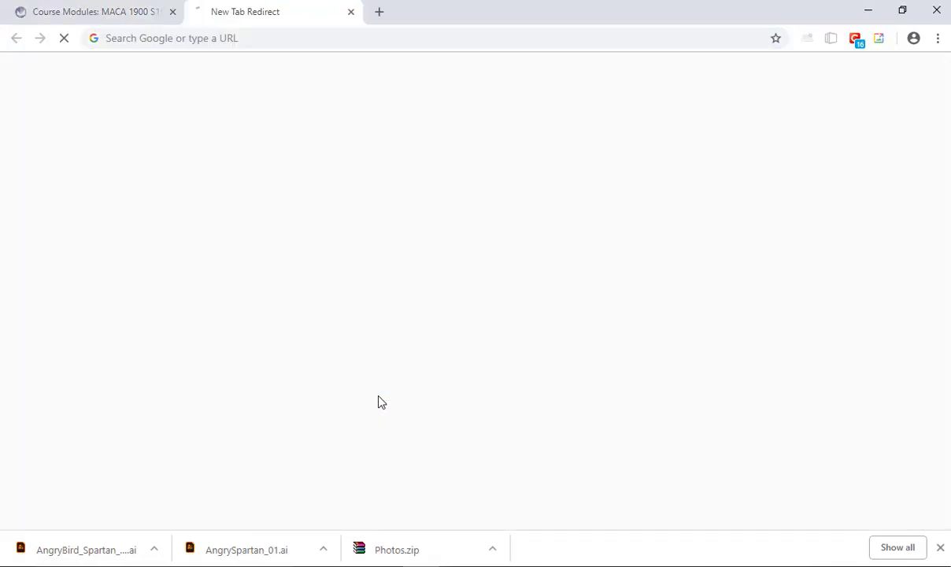
{"action": "type", "text": "angry birds"}
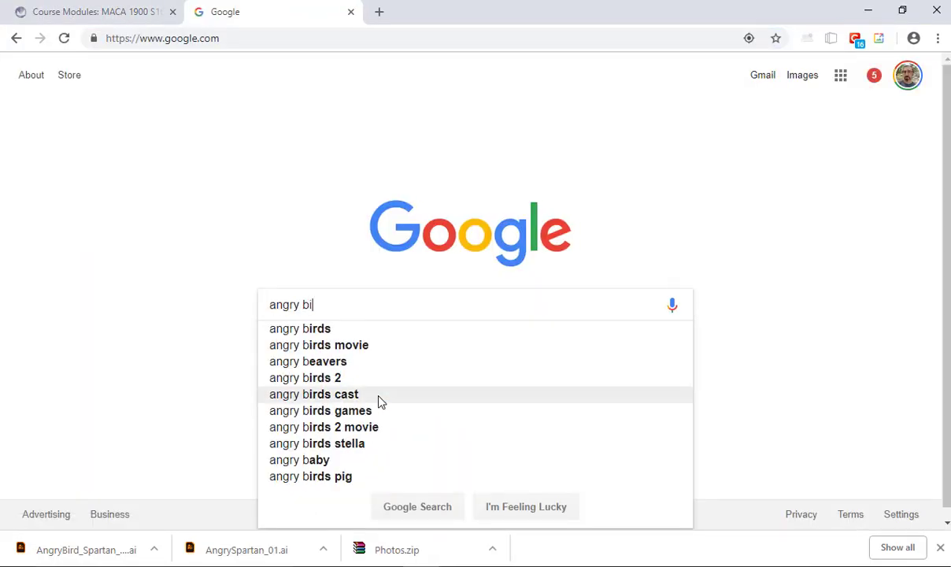
{"action": "key", "text": "Return"}
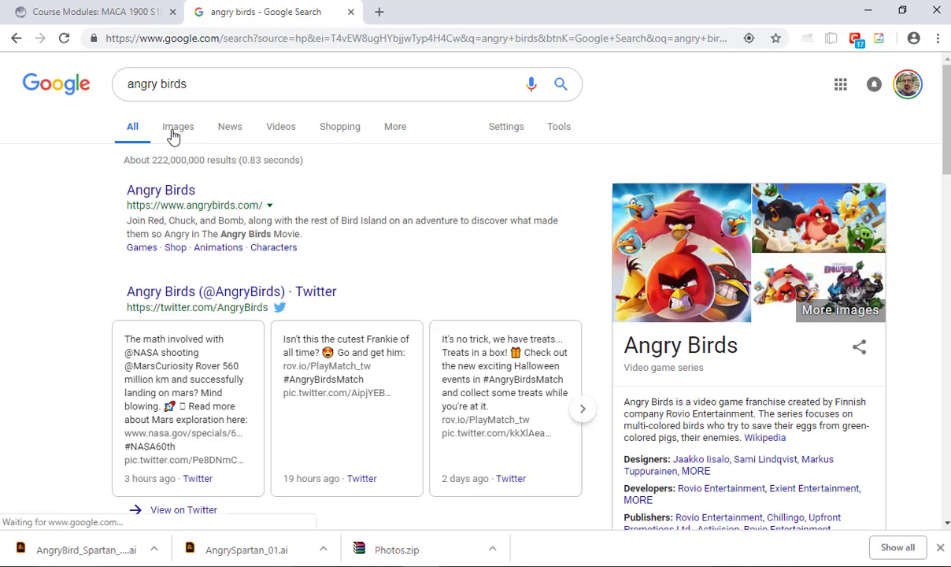
{"action": "left_click", "coordinate": [175, 127]}
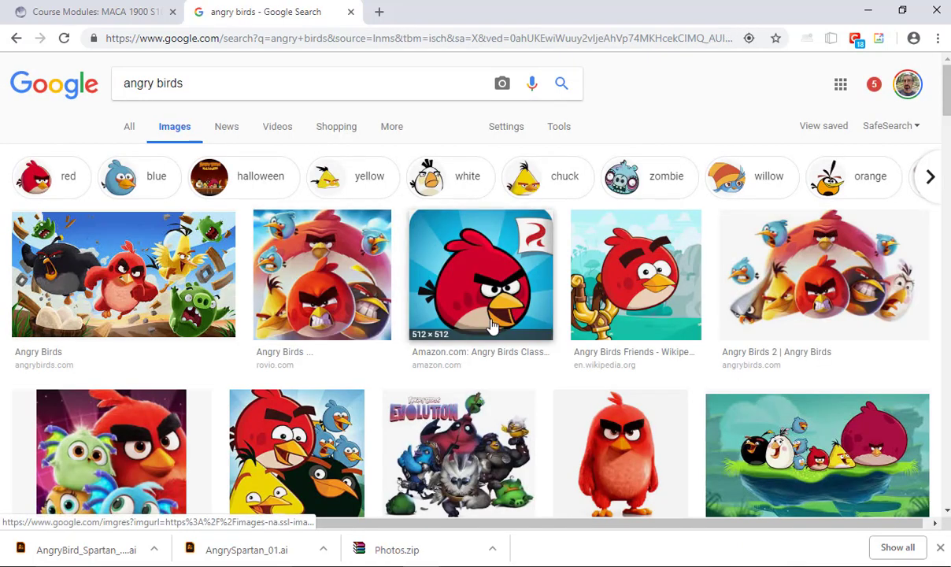
{"action": "left_click", "coordinate": [482, 296]}
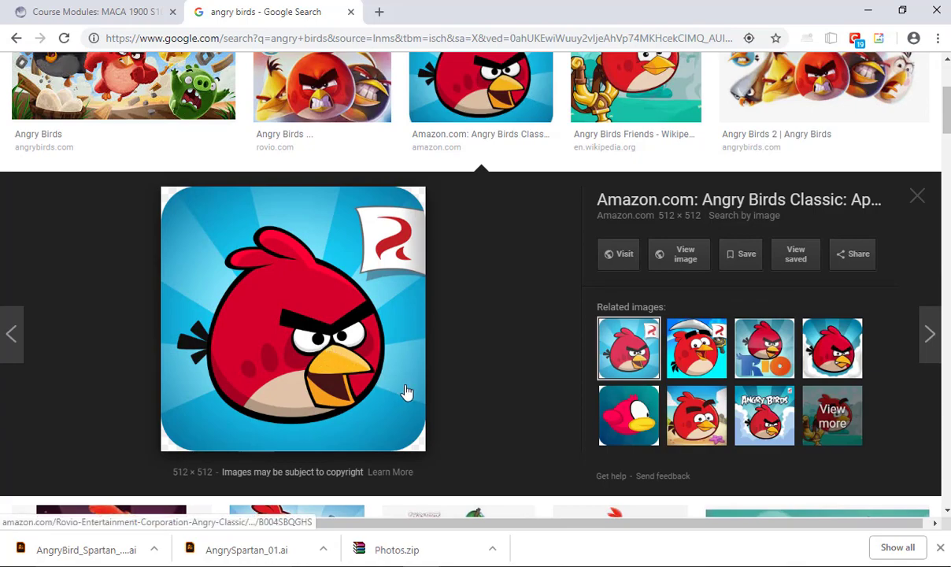
Switch back to Illustrator, copy the blue upper beak beside the bird, and place a second copy overlapping it slightly higher.
{"action": "key", "text": "alt+Tab"}
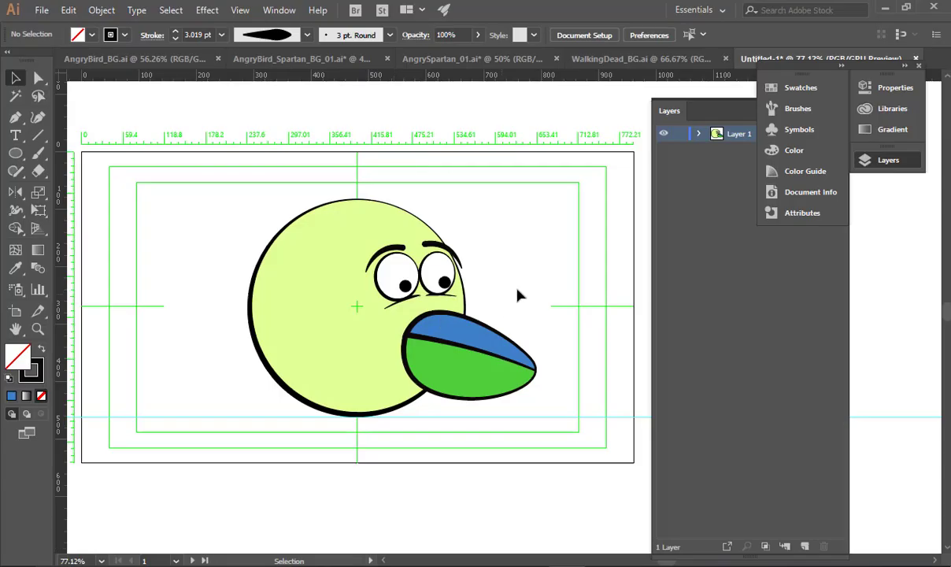
{"action": "key", "text": "ctrl+space"}
{"action": "left_click_drag", "start_coordinate": [479, 301], "coordinate": [616, 338]}
{"action": "left_click_drag", "start_coordinate": [503, 354], "coordinate": [455, 312]}
{"action": "key", "text": "ctrl+space"}
{"action": "left_click_drag", "start_coordinate": [543, 286], "coordinate": [442, 291]}
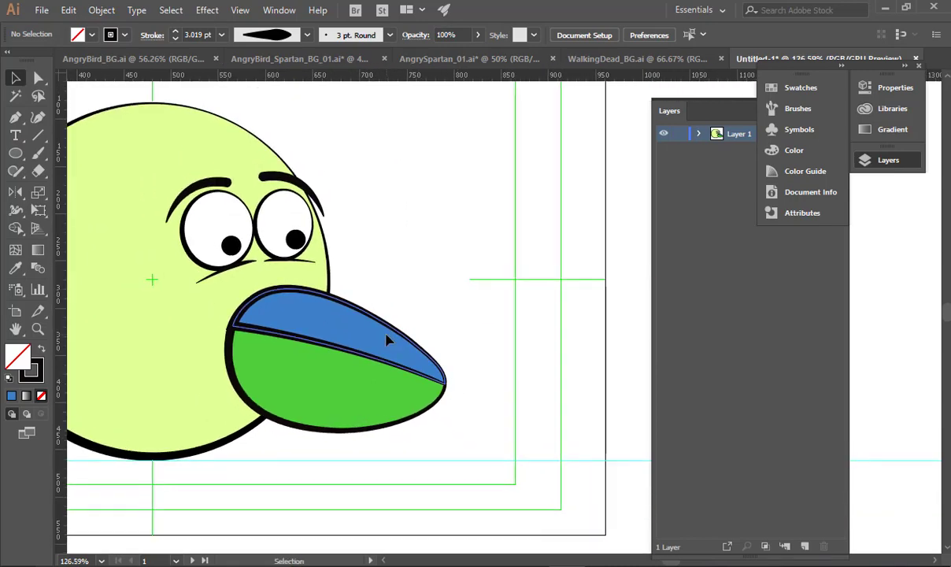
{"action": "left_click_drag", "start_coordinate": [344, 338], "coordinate": [561, 225], "text": "alt"}
{"action": "left_click_drag", "start_coordinate": [427, 265], "coordinate": [326, 299], "text": "space"}
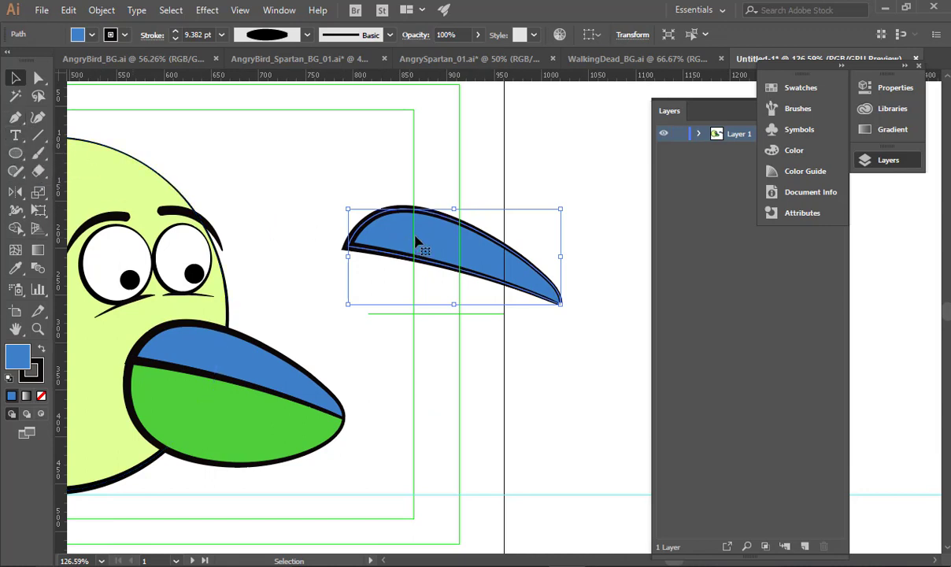
{"action": "left_click_drag", "start_coordinate": [408, 247], "coordinate": [416, 228]}
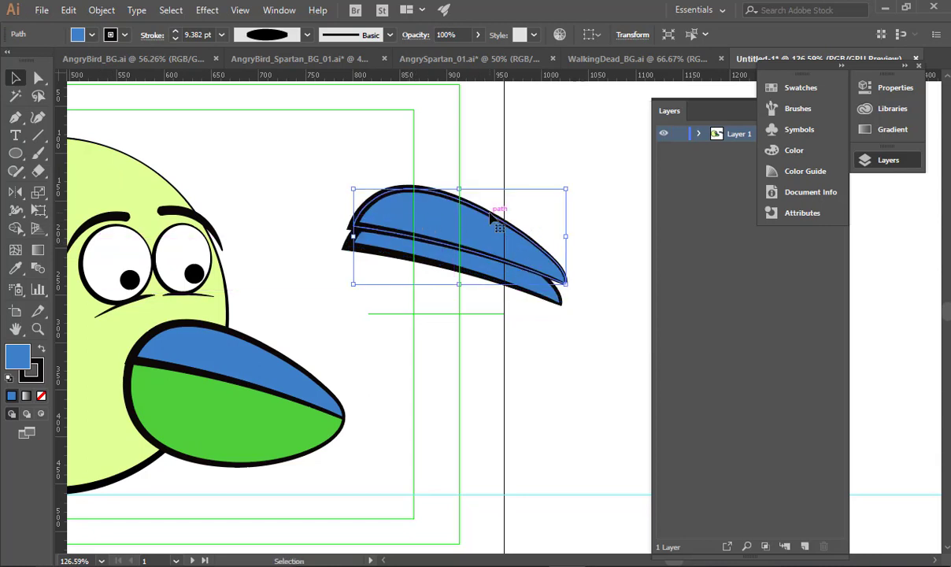
Separate the overlap of the two beak copies with Shape Builder and delete the leftover pieces around the sliver.
{"action": "left_click", "coordinate": [446, 252], "text": "shift"}
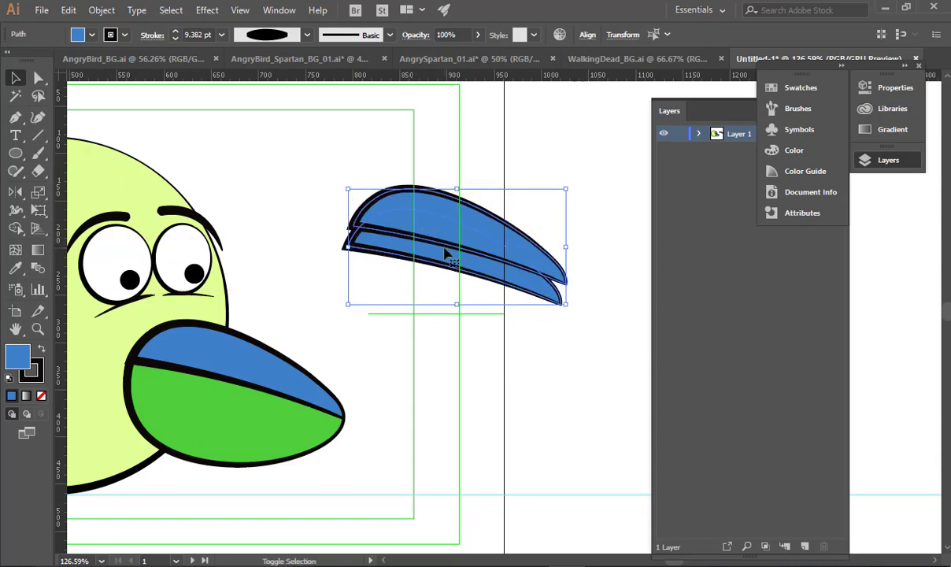
{"action": "key", "text": "shift+m"}
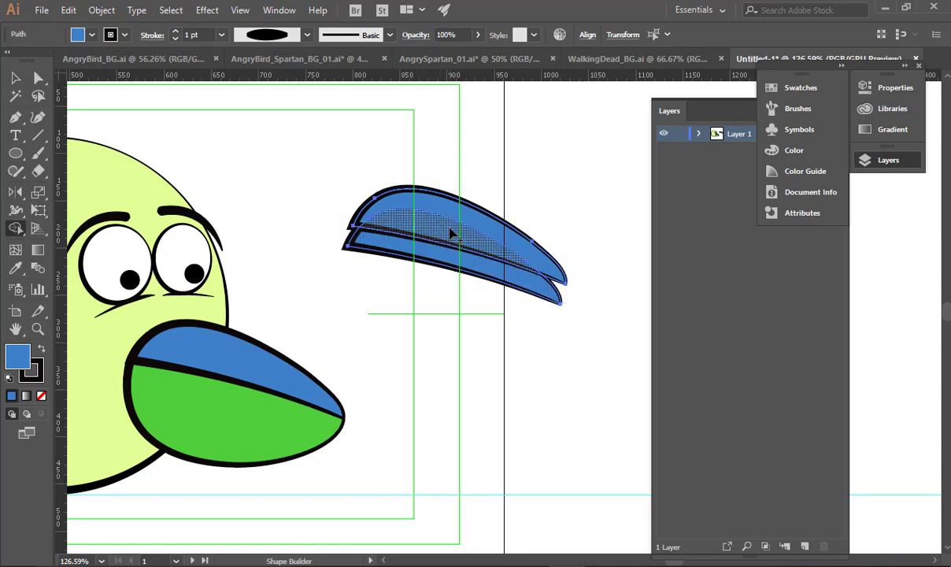
{"action": "left_click", "coordinate": [451, 233]}
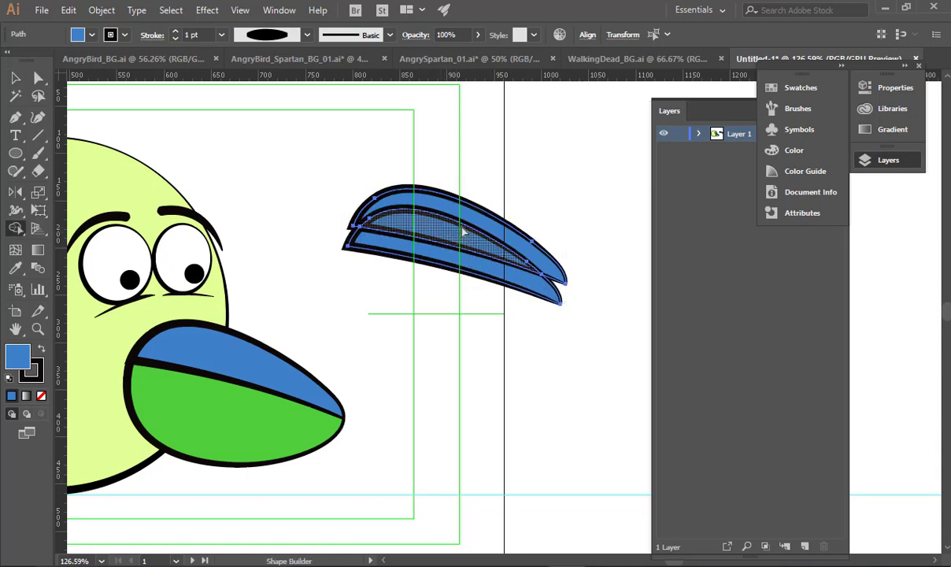
{"action": "key", "text": "a"}
{"action": "left_click", "coordinate": [486, 223]}
{"action": "key", "text": "Delete"}
{"action": "key", "text": "Delete"}
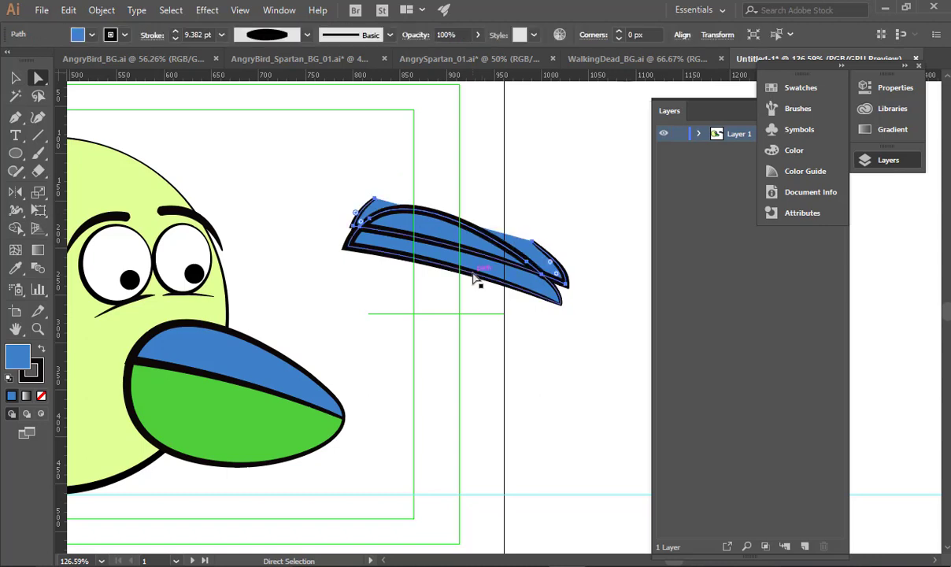
{"action": "left_click", "coordinate": [477, 272]}
{"action": "key", "text": "Delete"}
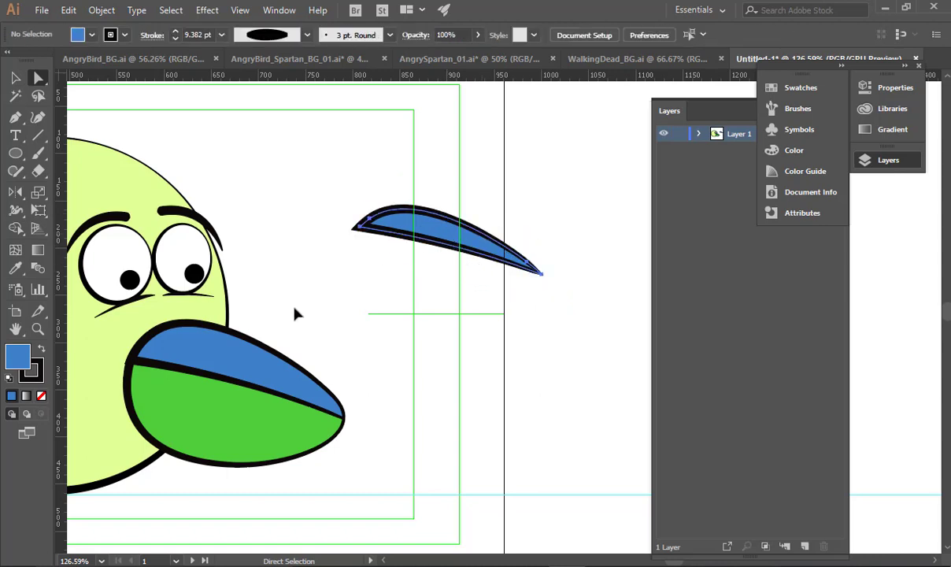
Place the overlap sliver on the upper beak as a highlight and remove its stroke.
{"action": "left_click_drag", "start_coordinate": [463, 234], "coordinate": [234, 359]}
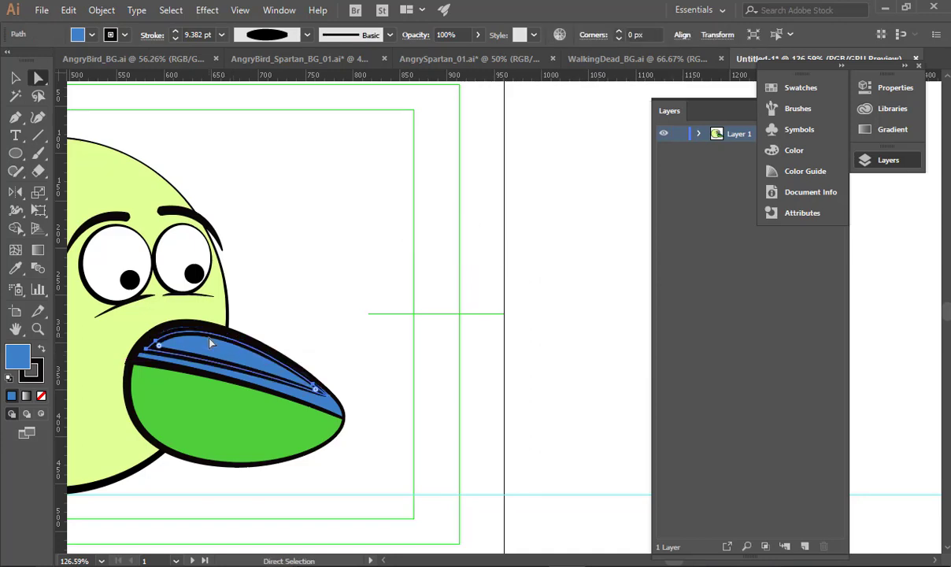
{"action": "left_click", "coordinate": [41, 396]}
{"action": "scroll", "coordinate": [325, 356], "scroll_direction": "up", "scroll_amount": 3}
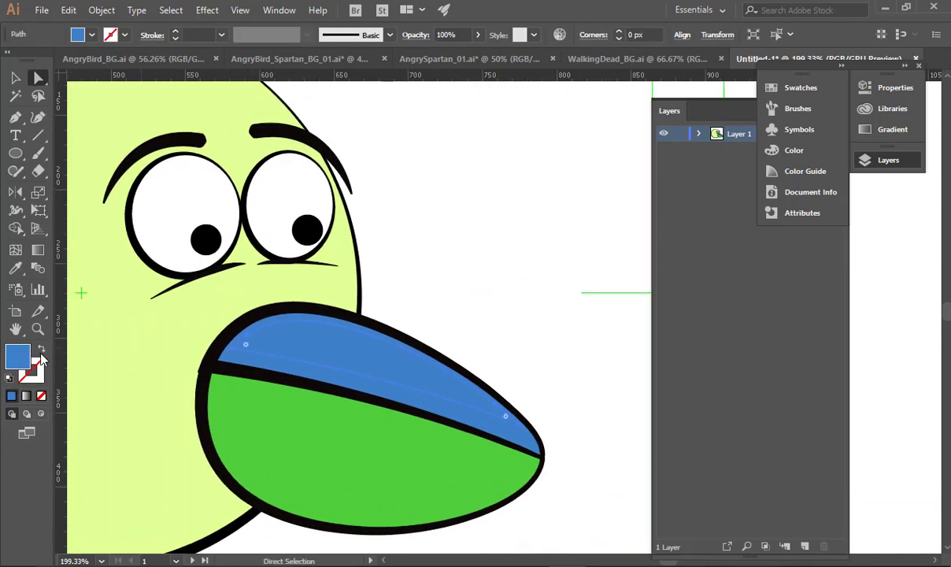
Lighten the highlight's fill to #93AEC6 by lowering its saturation to 26%.
{"action": "double_click", "coordinate": [18, 355]}
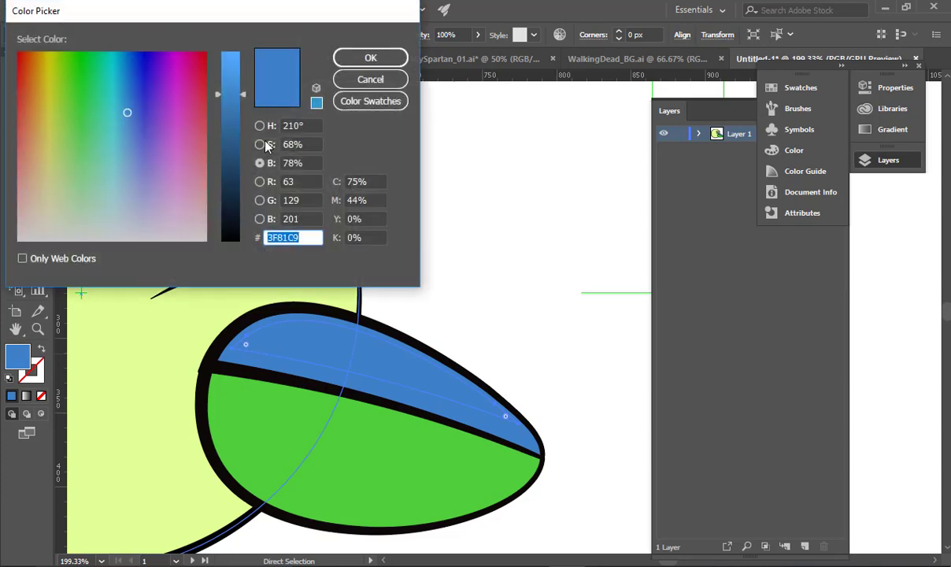
{"action": "left_click", "coordinate": [263, 145]}
{"action": "left_click_drag", "start_coordinate": [228, 113], "coordinate": [228, 192]}
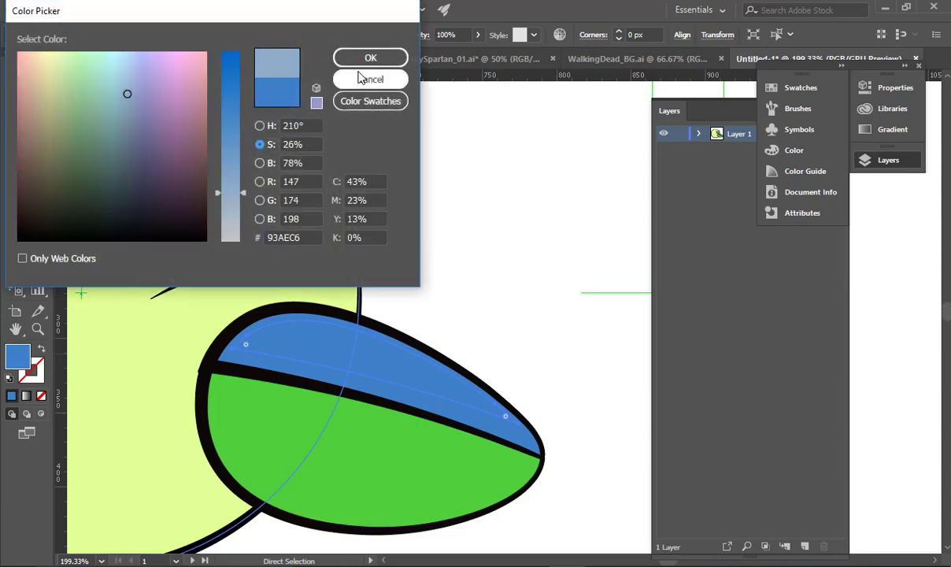
{"action": "left_click", "coordinate": [364, 62]}
{"action": "left_click", "coordinate": [536, 228]}
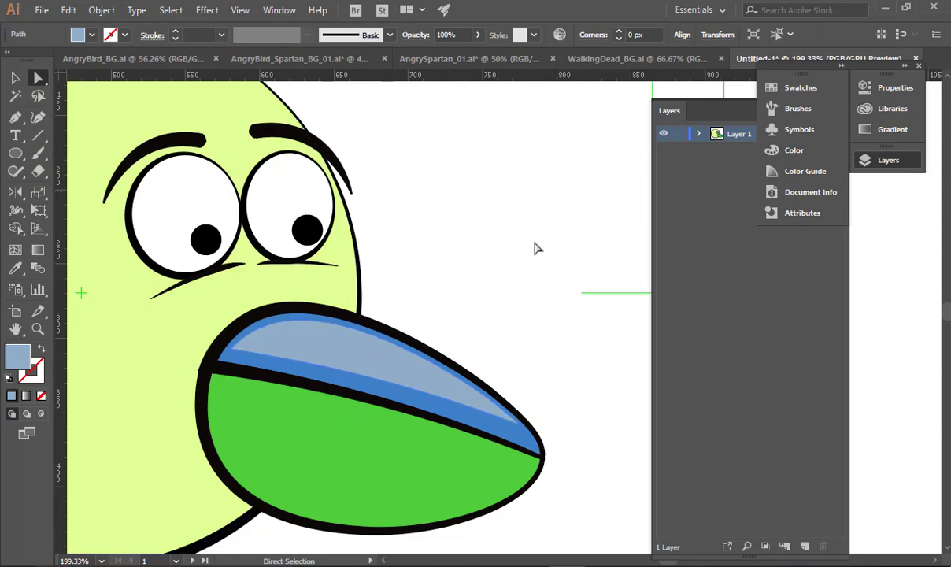
Add an anchor point on the highlight's lower edge and bend that edge upward into a thinner, wavy shape.
{"action": "key", "text": "ctrl+alt+space"}
{"action": "key", "text": "ctrl+0"}
{"action": "left_click", "coordinate": [552, 280]}
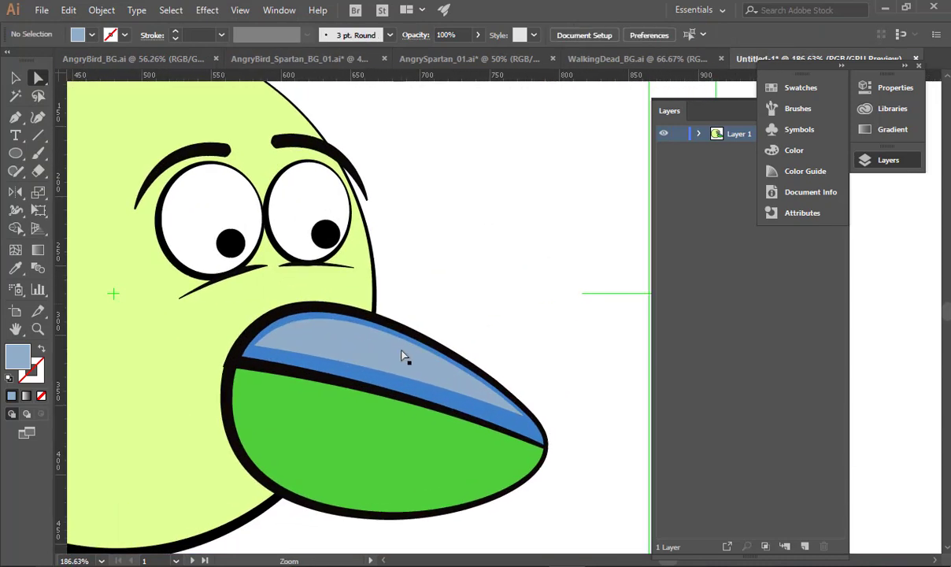
{"action": "key", "text": "ctrl+space"}
{"action": "left_click_drag", "start_coordinate": [323, 358], "coordinate": [353, 369]}
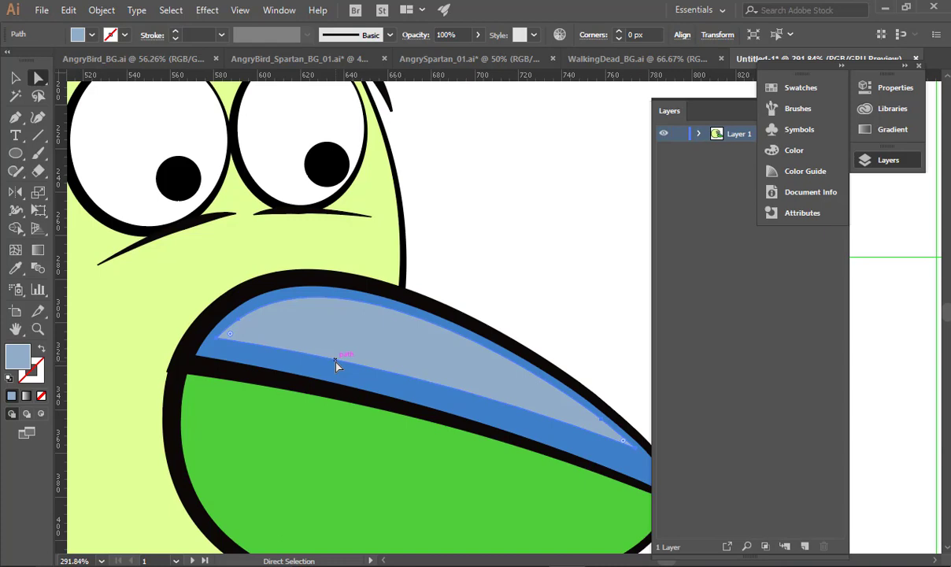
{"action": "key", "text": "p"}
{"action": "left_click", "coordinate": [336, 362]}
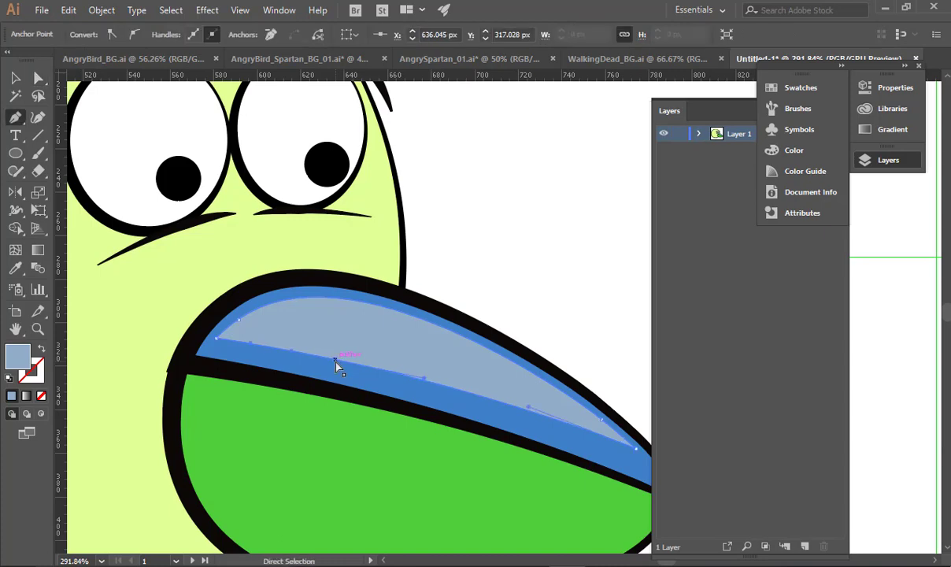
{"action": "left_click_drag", "start_coordinate": [335, 362], "coordinate": [345, 334]}
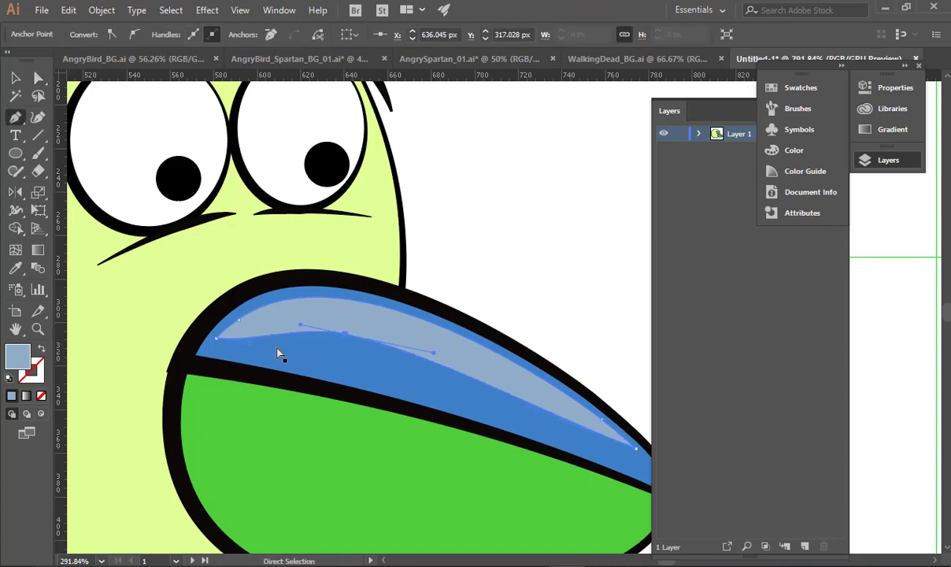
{"action": "mouse_move", "coordinate": [279, 354]}
{"action": "left_mouse_down"}
{"action": "mouse_move", "coordinate": [254, 352]}
{"action": "mouse_move", "coordinate": [256, 337]}
{"action": "mouse_move", "coordinate": [277, 335]}
{"action": "left_mouse_up"}
{"action": "left_click_drag", "start_coordinate": [526, 409], "coordinate": [535, 395]}
{"action": "left_click", "coordinate": [563, 328], "text": "ctrl"}
Copy the round body beside the artboard and place a second circle overlapping its lower part, with both selected.
{"action": "left_click_drag", "start_coordinate": [568, 328], "coordinate": [264, 345]}
{"action": "left_click_drag", "start_coordinate": [382, 359], "coordinate": [461, 370]}
{"action": "left_click_drag", "start_coordinate": [378, 392], "coordinate": [452, 393]}
{"action": "key", "text": "v"}
{"action": "left_click", "coordinate": [315, 349]}
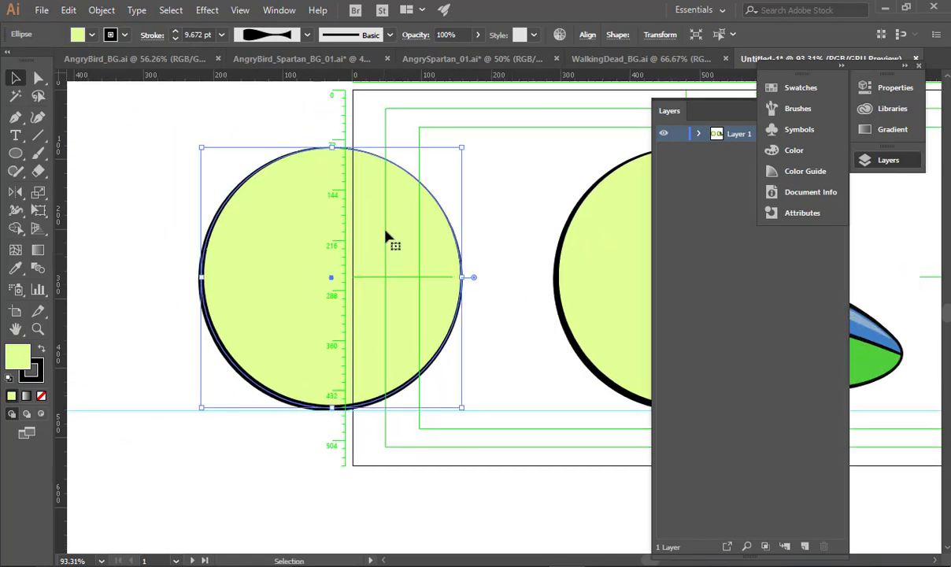
{"action": "left_click", "coordinate": [391, 376], "text": "shift"}
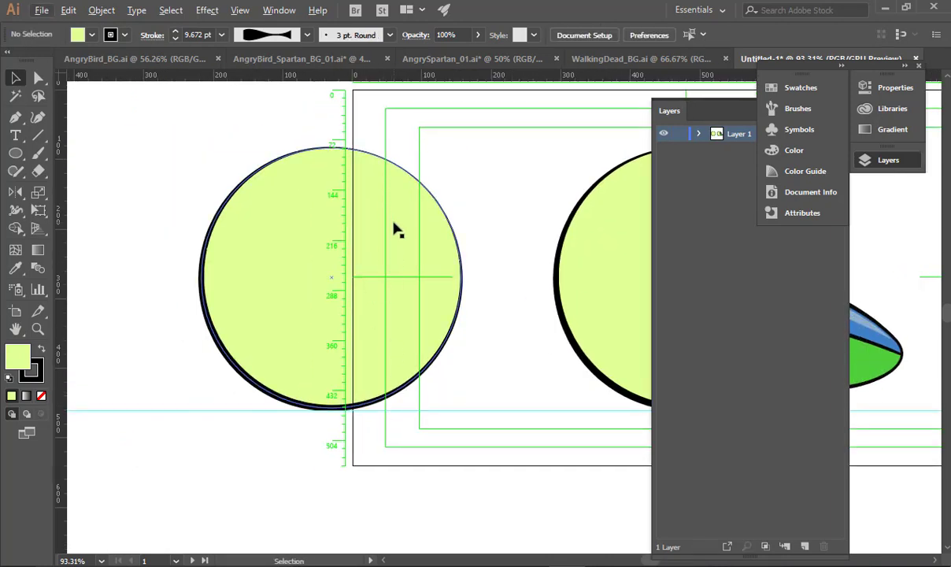
{"action": "left_click_drag", "start_coordinate": [388, 206], "coordinate": [398, 368]}
{"action": "mouse_move", "coordinate": [397, 436]}
{"action": "left_mouse_down"}
{"action": "mouse_move", "coordinate": [378, 425]}
{"action": "mouse_move", "coordinate": [397, 436]}
{"action": "left_mouse_up"}
{"action": "left_click", "coordinate": [415, 240], "text": "shift"}
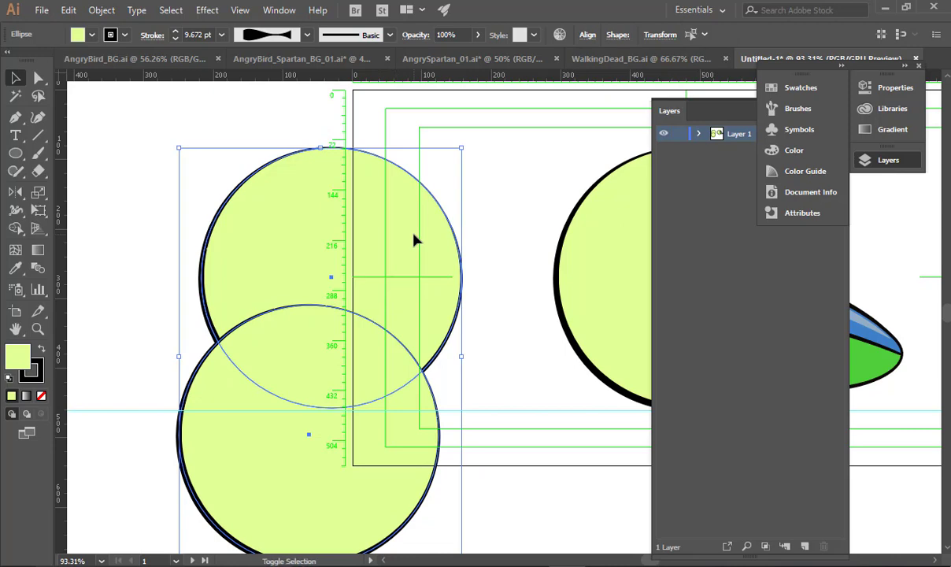
Separate the overlap of the two circles with Shape Builder and delete the rest, keeping the lens shape selected.
{"action": "key", "text": "shift+m"}
{"action": "left_click", "coordinate": [337, 374]}
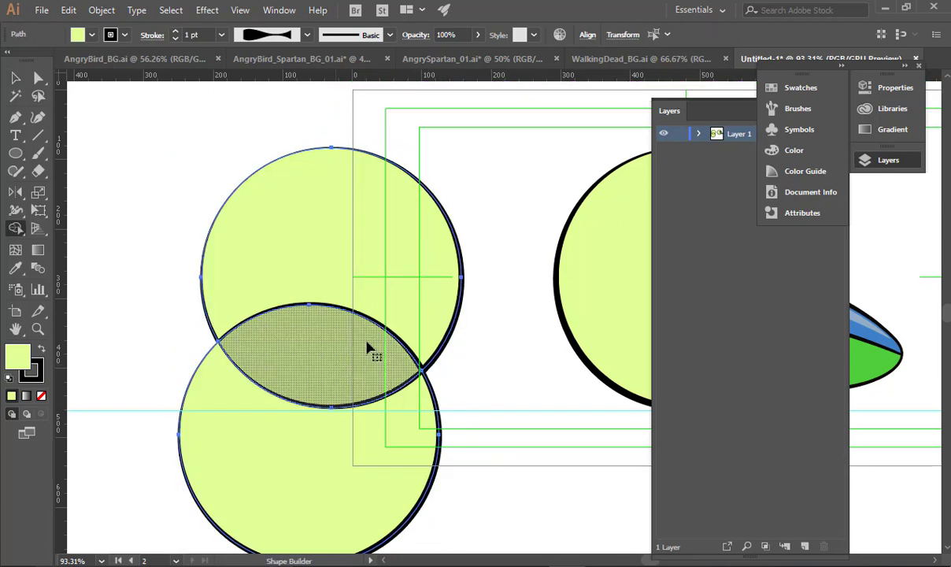
{"action": "key", "text": "v"}
{"action": "key", "text": "a"}
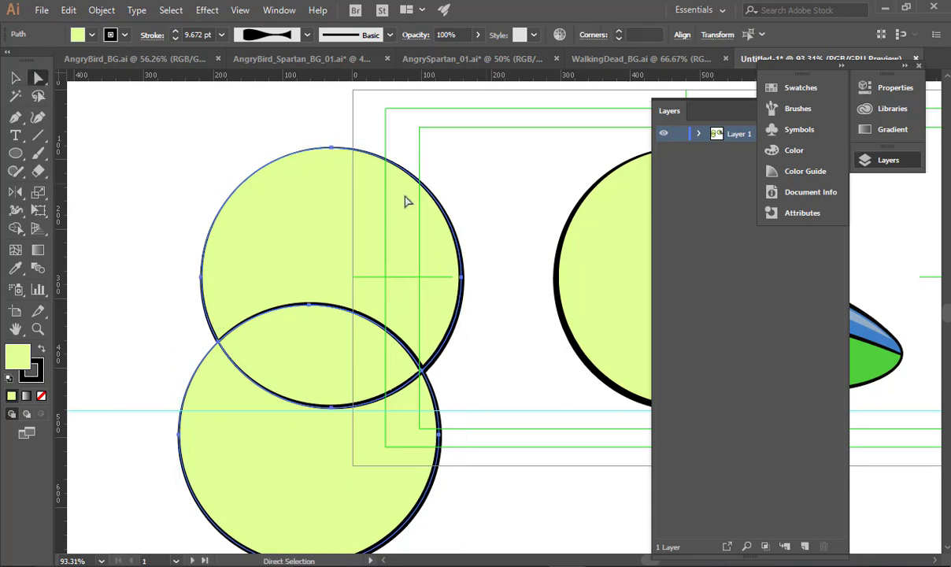
{"action": "left_click", "coordinate": [400, 203]}
{"action": "left_click", "coordinate": [366, 483]}
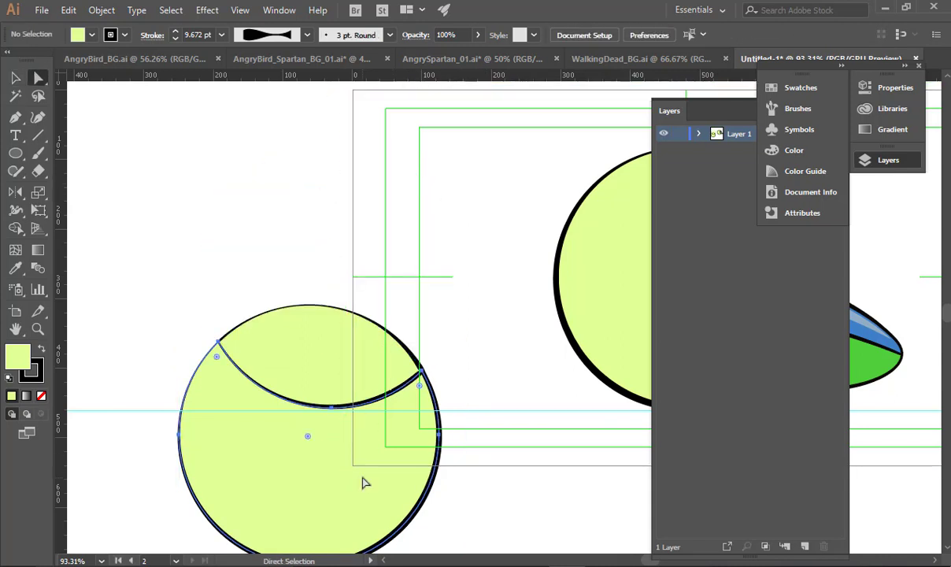
{"action": "key", "text": "Delete"}
{"action": "left_click", "coordinate": [281, 378]}
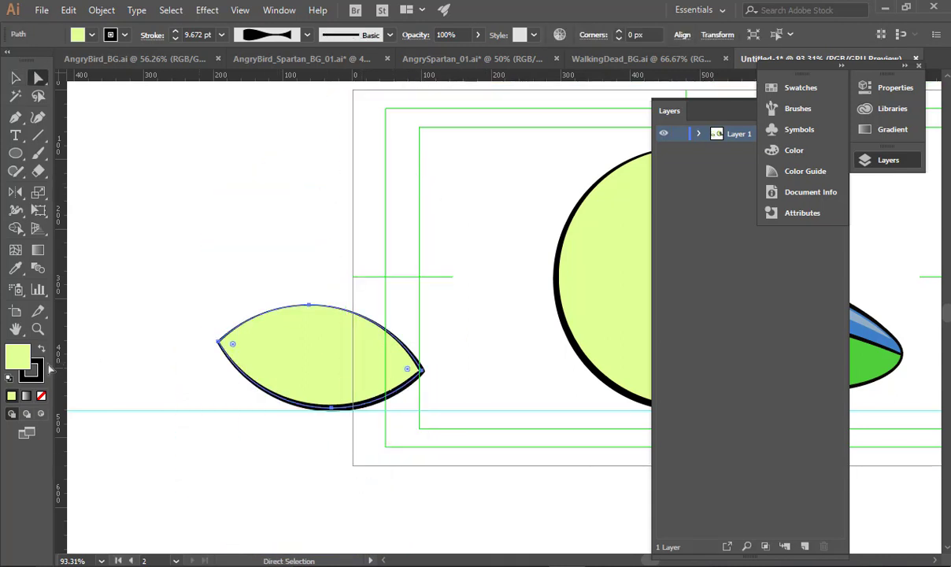
Lighten the lens shape's fill to a very pale yellow-green and remove its stroke.
{"action": "double_click", "coordinate": [24, 361]}
{"action": "left_click_drag", "start_coordinate": [229, 186], "coordinate": [225, 216]}
{"action": "left_click", "coordinate": [370, 58]}
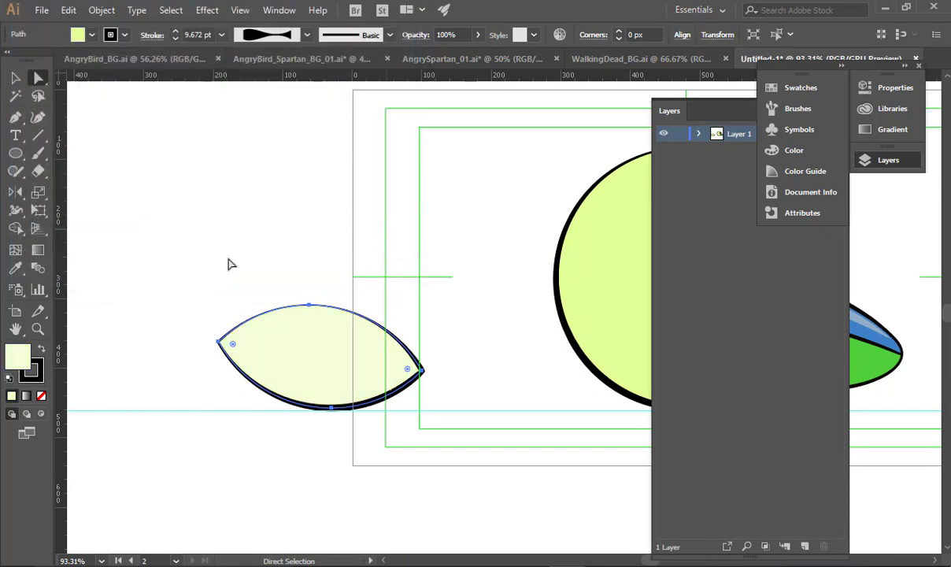
{"action": "left_click", "coordinate": [41, 397]}
Move the pale lens shape onto the lower part of the body as a belly patch and shift it slightly up.
{"action": "left_click_drag", "start_coordinate": [289, 298], "coordinate": [143, 295]}
{"action": "left_click_drag", "start_coordinate": [177, 351], "coordinate": [533, 379]}
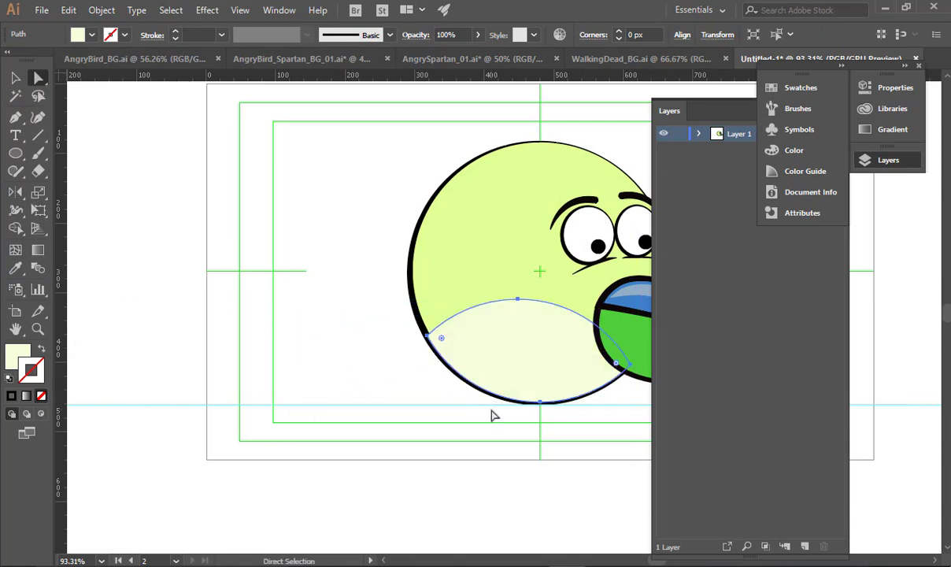
{"action": "left_click_drag", "start_coordinate": [422, 419], "coordinate": [223, 431]}
{"action": "left_click_drag", "start_coordinate": [300, 425], "coordinate": [367, 431]}
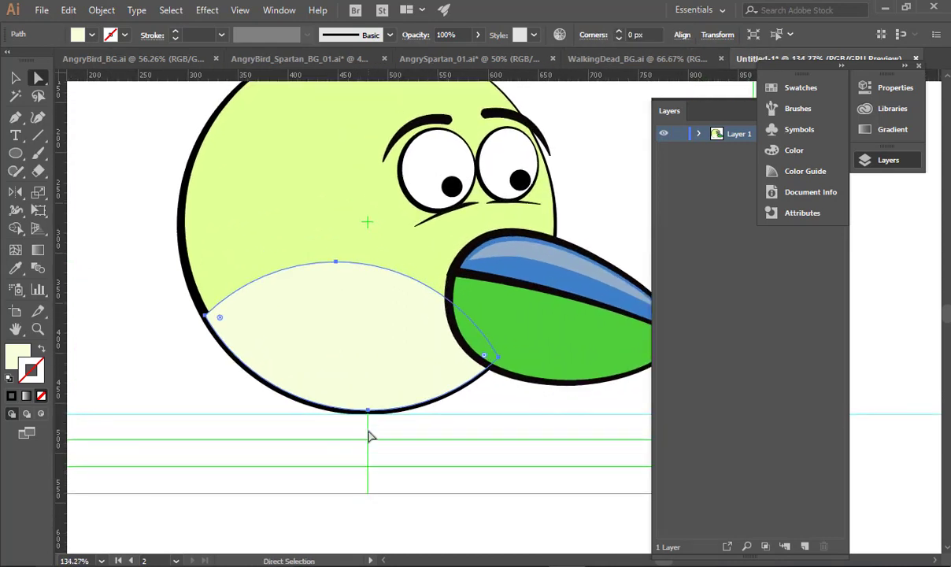
{"action": "left_click", "coordinate": [460, 435]}
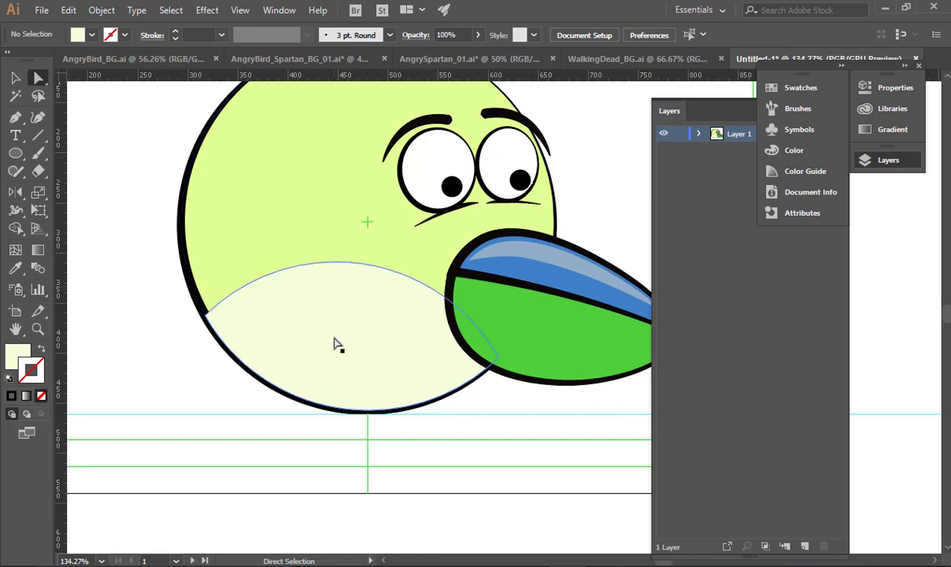
{"action": "mouse_move", "coordinate": [334, 344]}
{"action": "left_mouse_down"}
{"action": "mouse_move", "coordinate": [343, 333]}
{"action": "mouse_move", "coordinate": [334, 331]}
{"action": "left_mouse_up"}
{"action": "key", "text": "ctrl+z"}
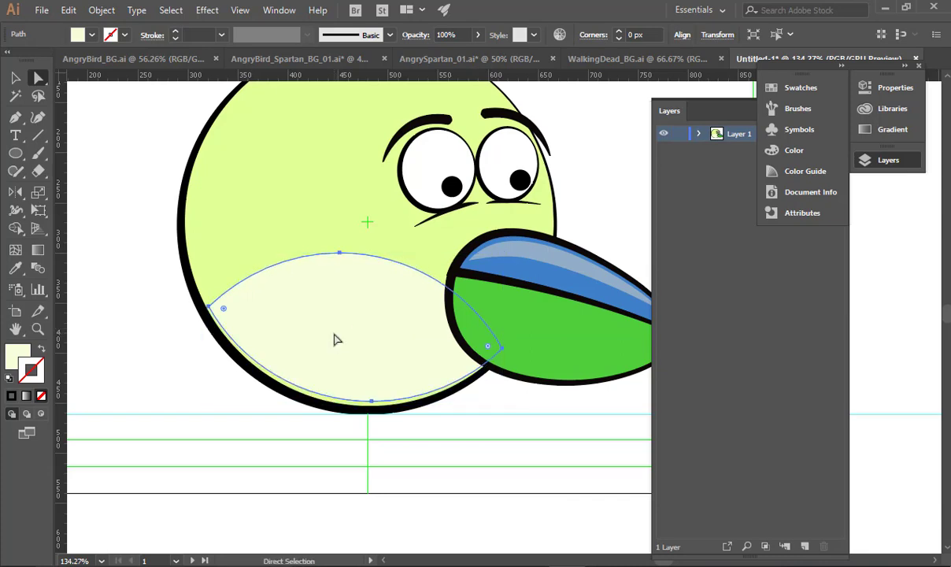
Send the pale belly patch backward so it sits behind the beak.
{"action": "key", "text": "ctrl+["}
{"action": "left_click", "coordinate": [472, 490]}
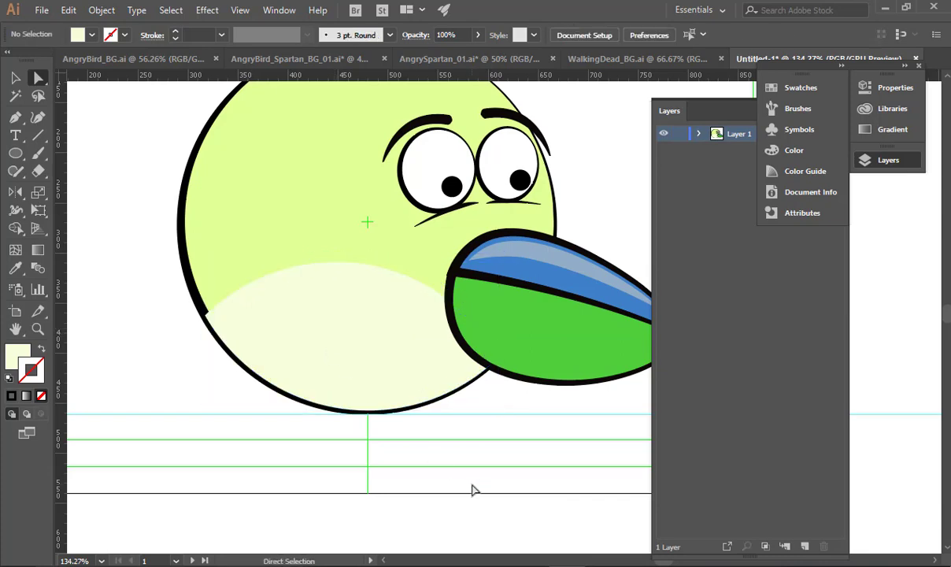
Duplicate the outlined round body onto the blank area beside the artboard.
{"action": "left_click", "coordinate": [267, 162]}
{"action": "left_click_drag", "start_coordinate": [268, 221], "coordinate": [50, 234]}
{"action": "key", "text": "ctrl+z"}
{"action": "left_click_drag", "start_coordinate": [386, 248], "coordinate": [248, 259]}
{"action": "key", "text": "v"}
{"action": "left_click", "coordinate": [263, 233]}
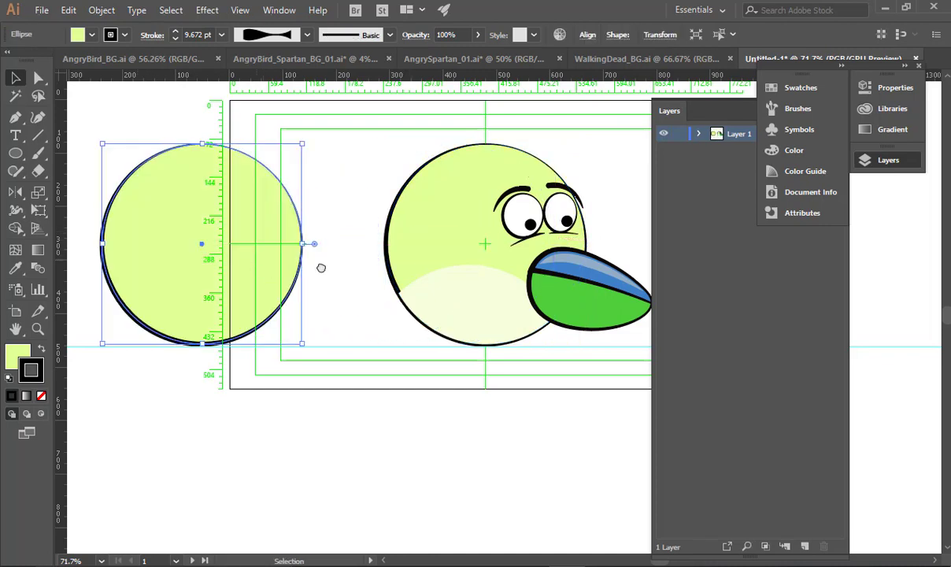
{"action": "scroll", "coordinate": [496, 232], "scroll_direction": "left", "scroll_amount": 2}
Remove the stroke from the original body circle and the fill from its copy.
{"action": "left_click", "coordinate": [509, 221]}
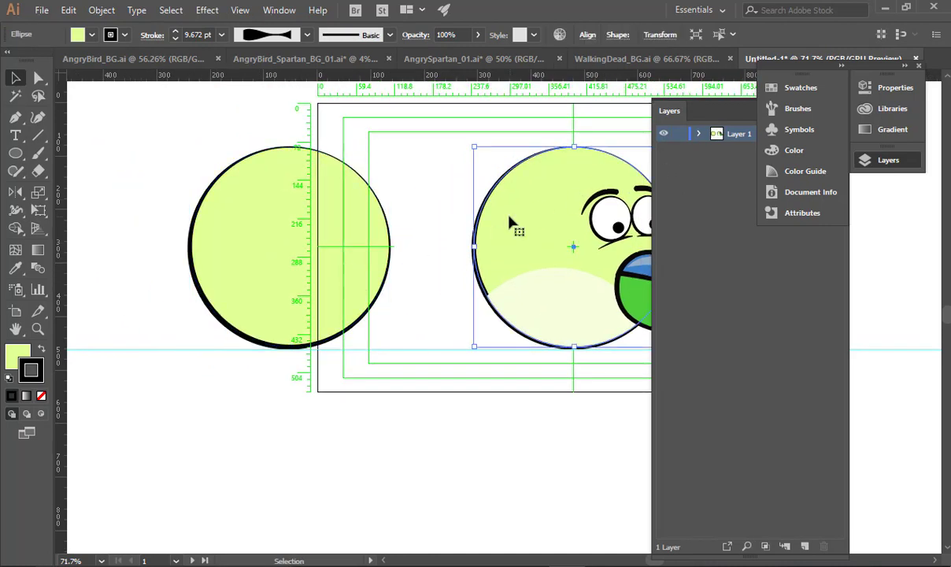
{"action": "left_click", "coordinate": [42, 397]}
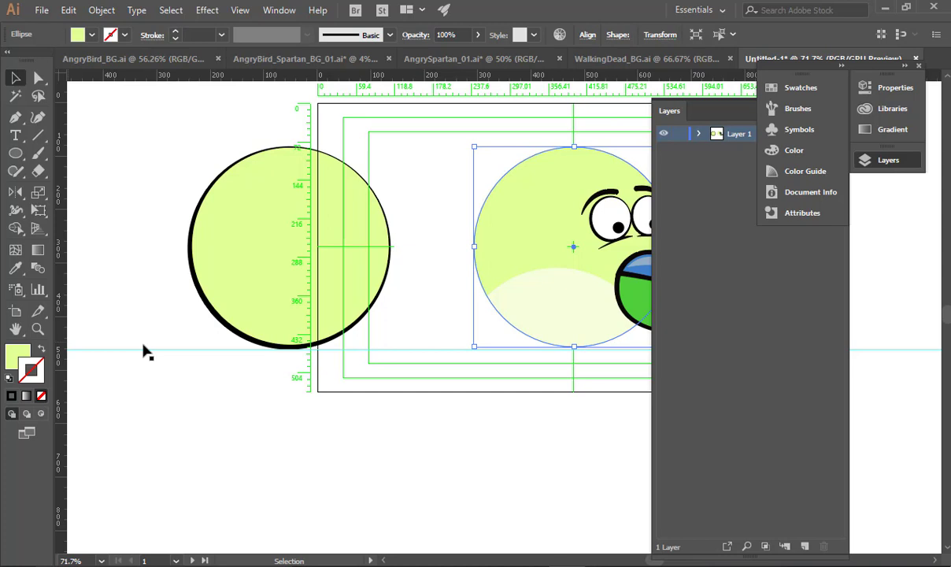
{"action": "left_click", "coordinate": [283, 258]}
{"action": "left_click", "coordinate": [27, 352]}
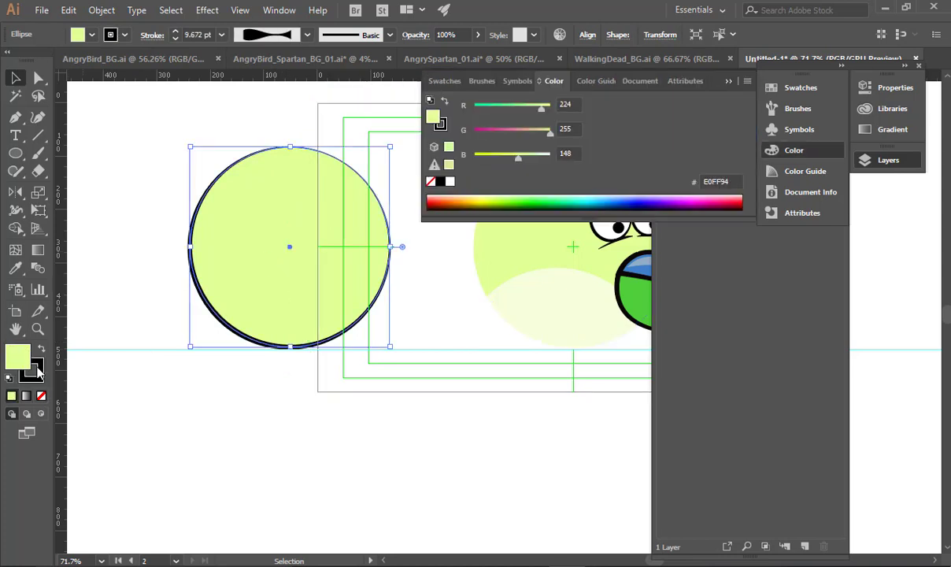
{"action": "left_click", "coordinate": [42, 397]}
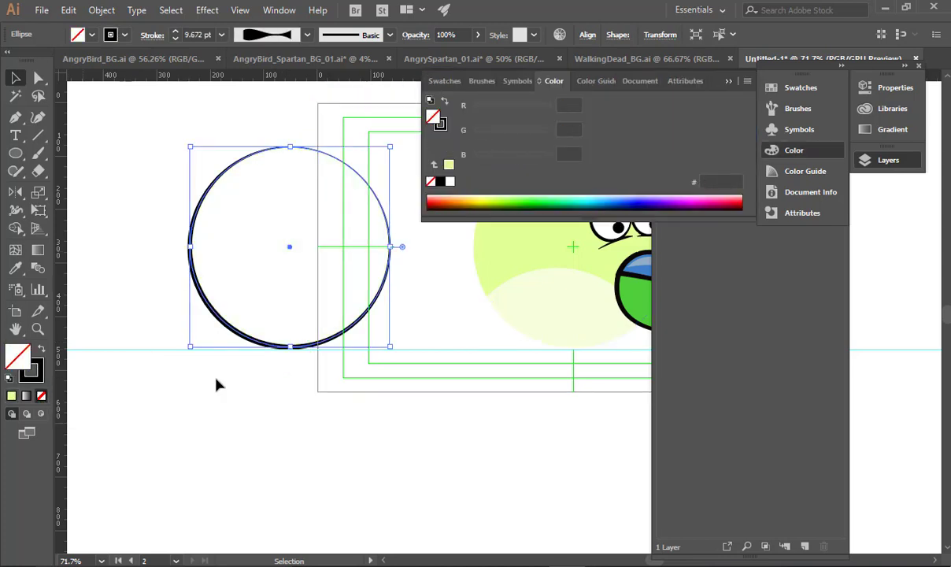
{"action": "left_click", "coordinate": [214, 381]}
{"action": "left_click", "coordinate": [730, 81]}
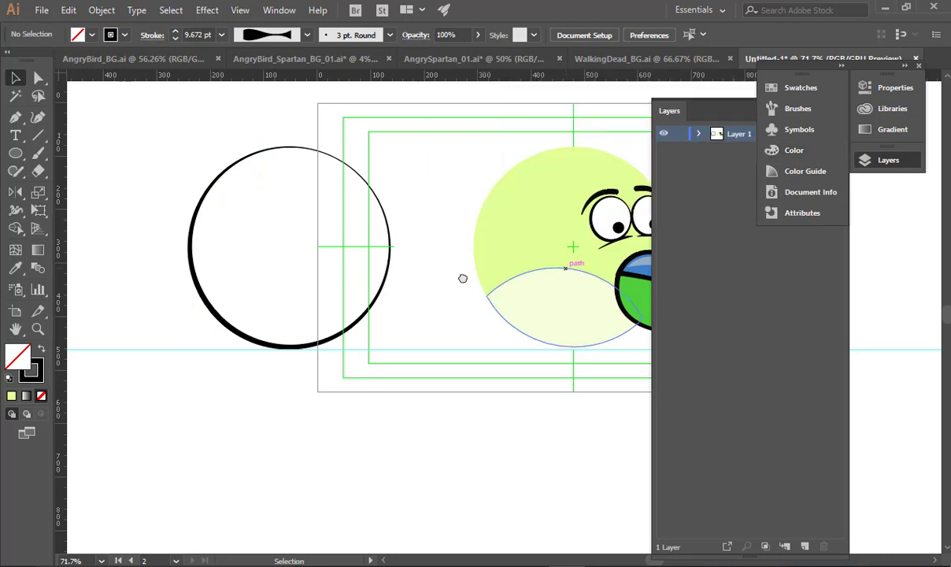
Move the unfilled outline circle back onto the bird so it aligns exactly with the body.
{"action": "left_click_drag", "start_coordinate": [463, 278], "coordinate": [324, 291]}
{"action": "left_click_drag", "start_coordinate": [154, 361], "coordinate": [404, 359]}
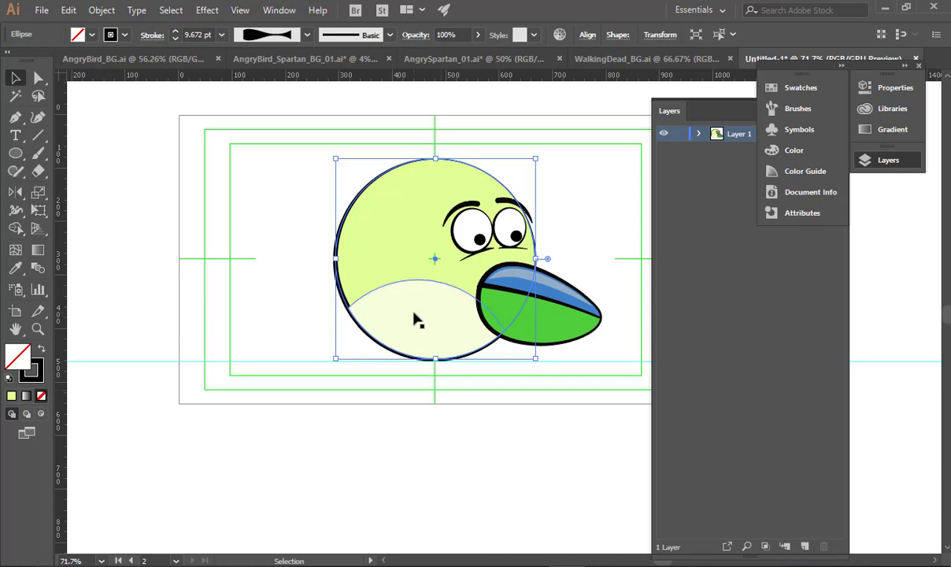
{"action": "key", "text": "ctrl"}
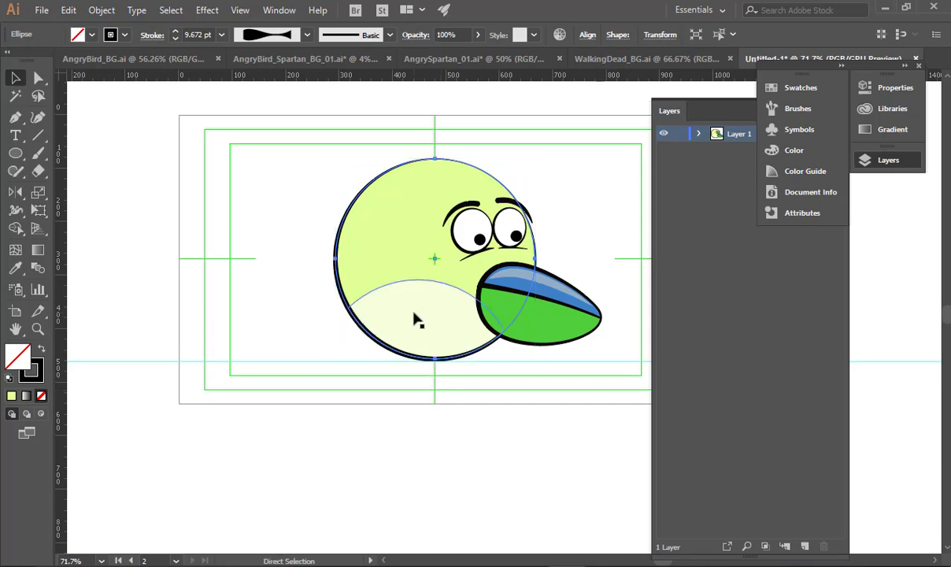
{"action": "left_click", "coordinate": [459, 390]}
{"action": "left_click_drag", "start_coordinate": [444, 459], "coordinate": [421, 457]}
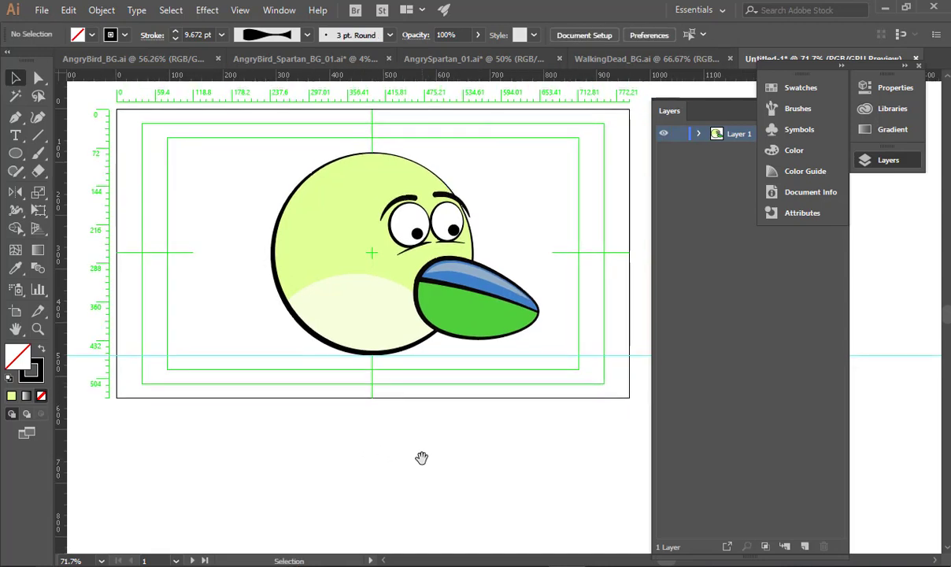
Examine where the belly patch meets the body outline, and check the two eyebrows above the eyes.
{"action": "left_click", "coordinate": [391, 343]}
{"action": "left_click", "coordinate": [418, 308]}
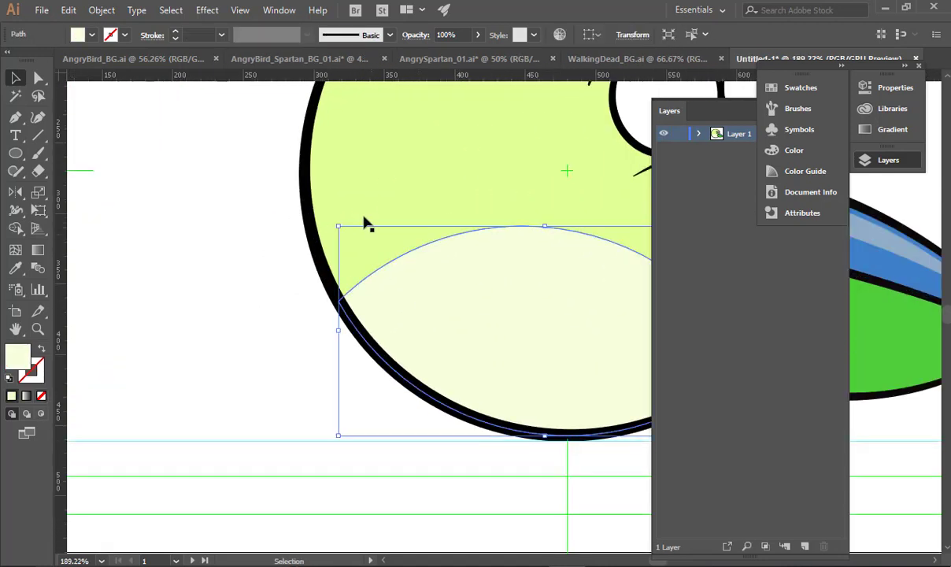
{"action": "left_click", "coordinate": [340, 205]}
{"action": "left_click", "coordinate": [291, 250]}
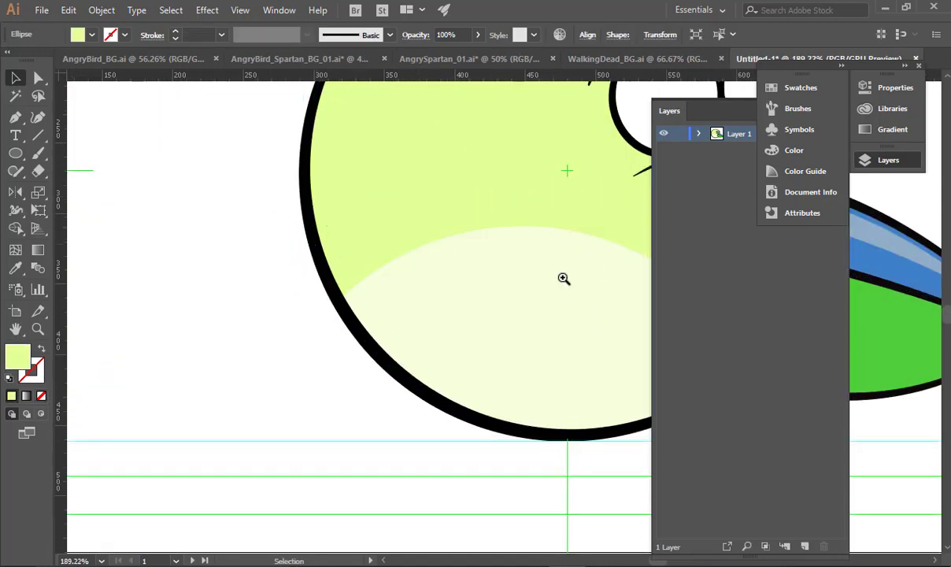
{"action": "left_click_drag", "start_coordinate": [561, 277], "coordinate": [252, 305]}
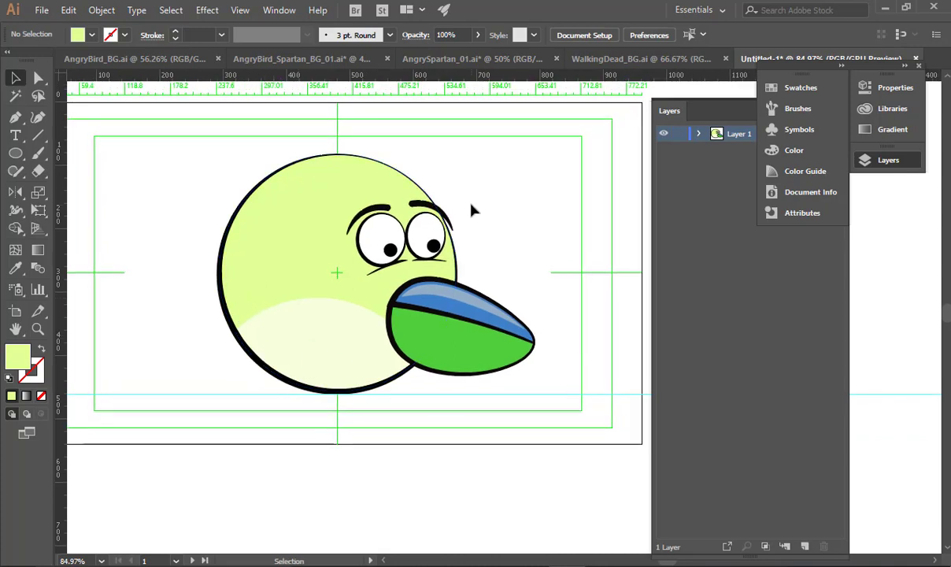
{"action": "left_click_drag", "start_coordinate": [501, 206], "coordinate": [533, 268]}
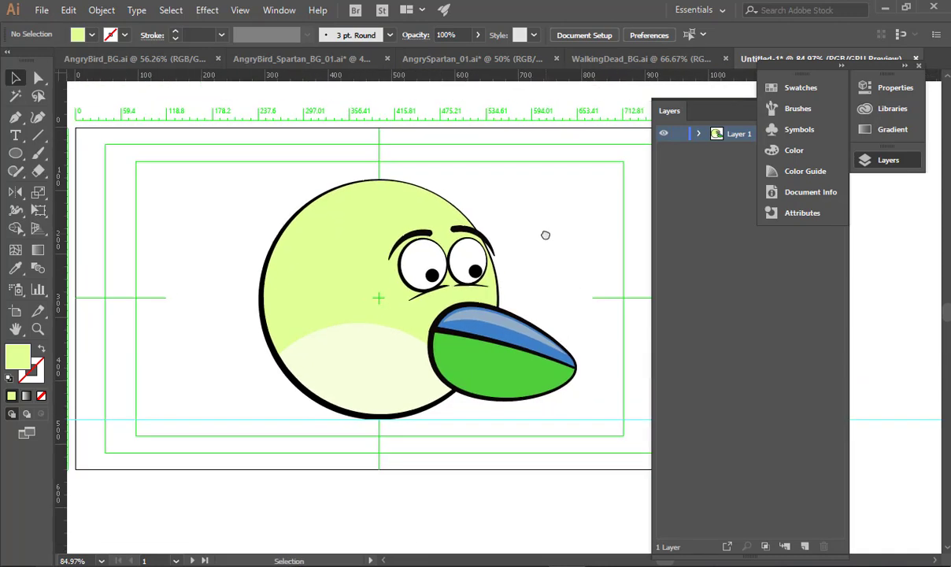
{"action": "left_click", "coordinate": [428, 235]}
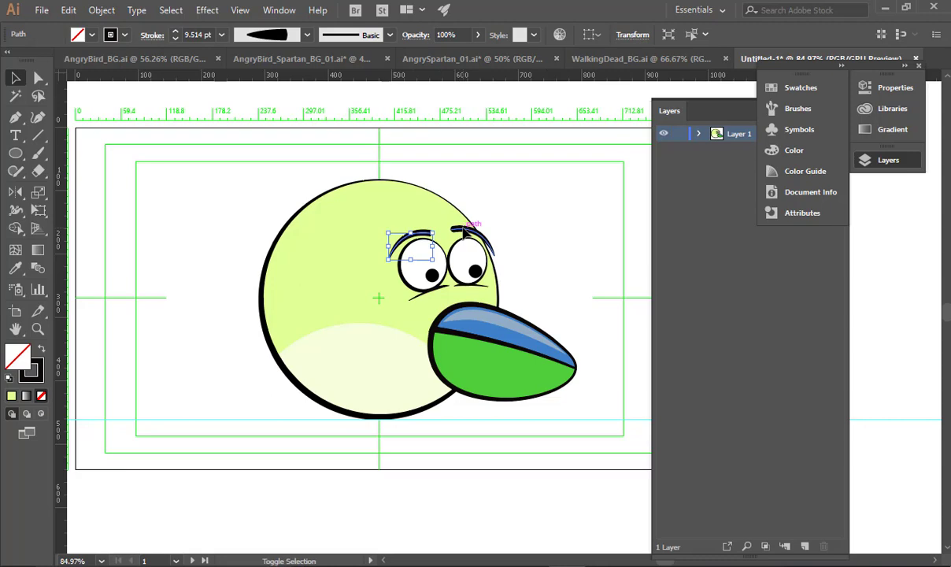
{"action": "left_click", "coordinate": [466, 228], "text": "shift"}
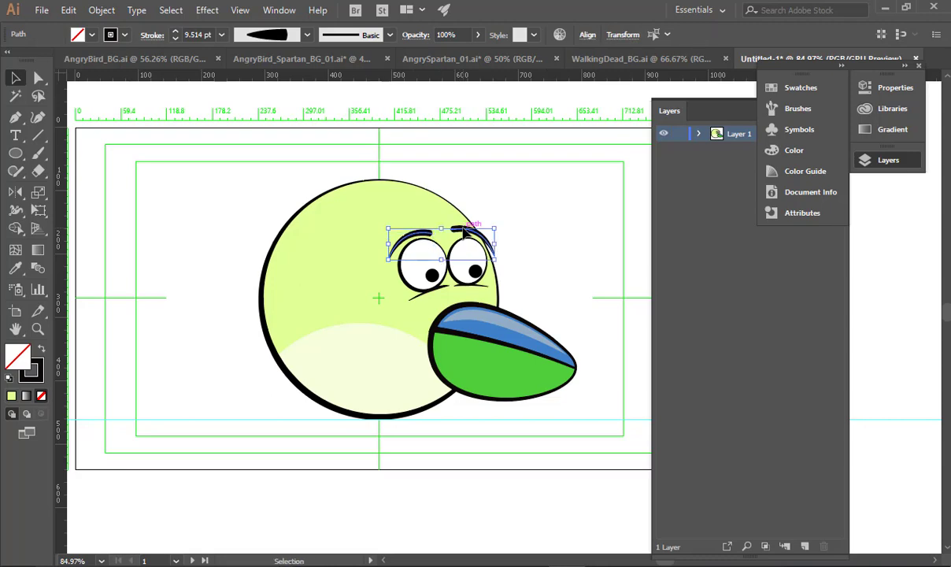
{"action": "left_click", "coordinate": [521, 238]}
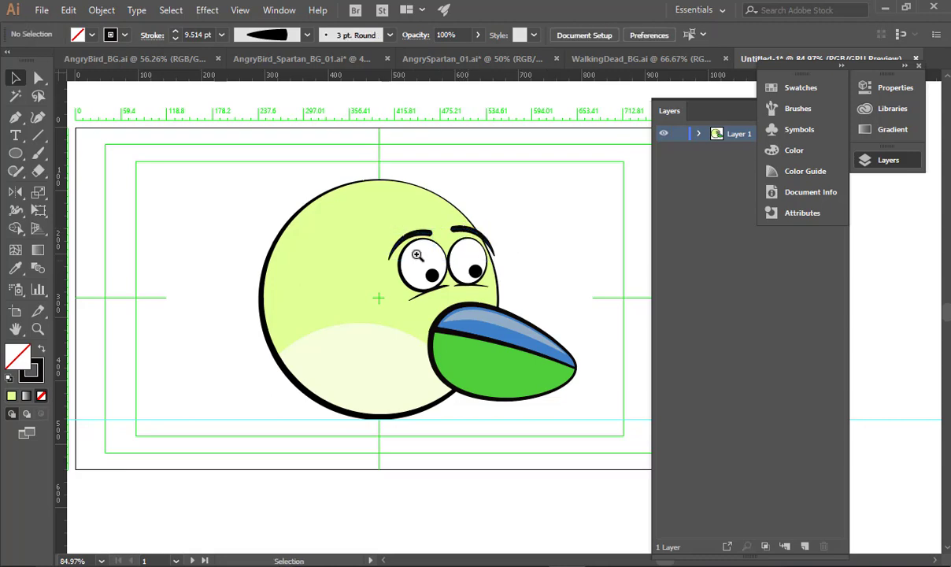
Try shifting both pupils sideways together inside the eyes, and undo the move.
{"action": "scroll", "coordinate": [416, 254], "scroll_direction": "up", "scroll_amount": 4}
{"action": "left_click", "coordinate": [452, 297]}
{"action": "left_click", "coordinate": [541, 291], "text": "shift"}
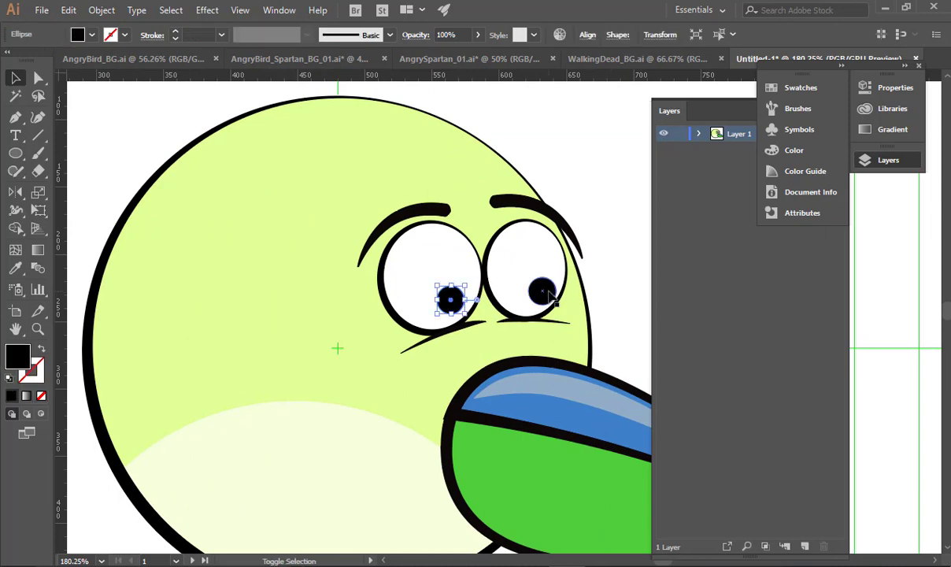
{"action": "left_click_drag", "start_coordinate": [545, 285], "coordinate": [469, 271]}
{"action": "key", "text": "ctrl+z"}
{"action": "left_click", "coordinate": [603, 253]}
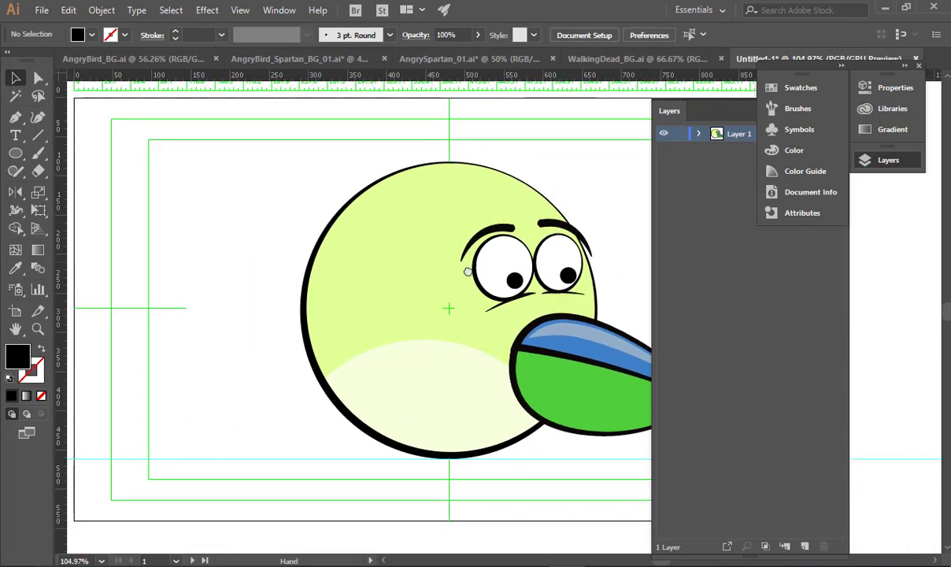
Draw an unfilled black arc about 168 px wide with the Pen tool and place it along the top of the head.
{"action": "left_click_drag", "start_coordinate": [546, 248], "coordinate": [357, 302]}
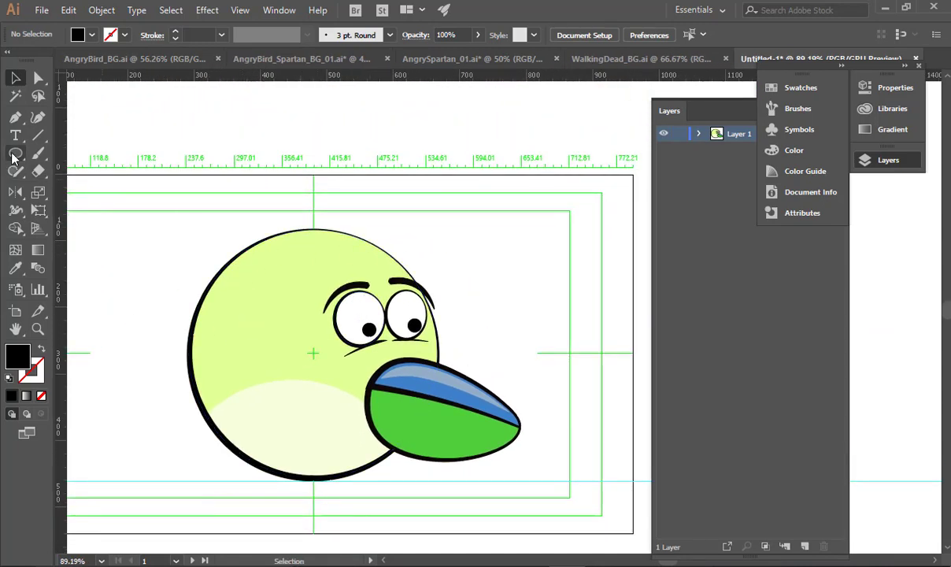
{"action": "left_click", "coordinate": [15, 116]}
{"action": "left_click_drag", "start_coordinate": [308, 224], "coordinate": [460, 293]}
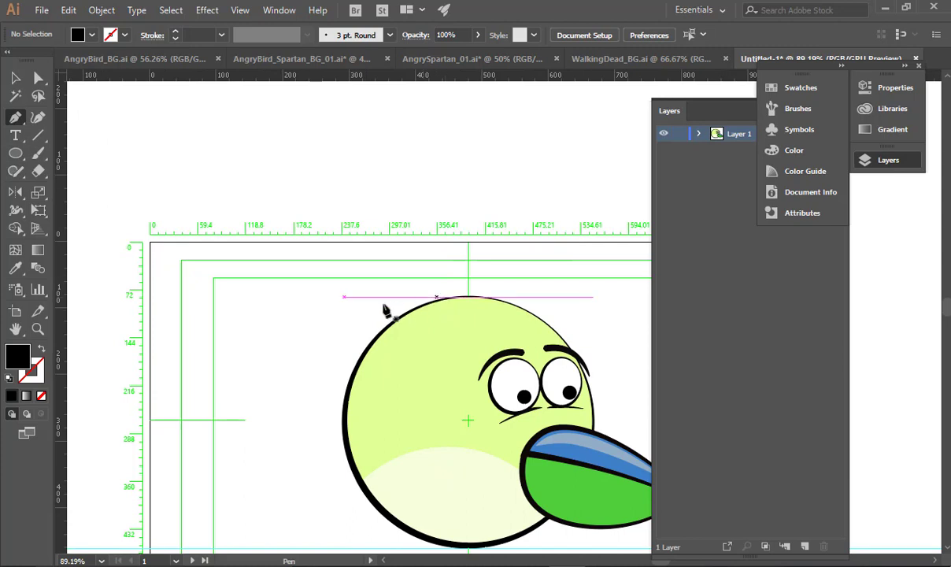
{"action": "left_click", "coordinate": [383, 303]}
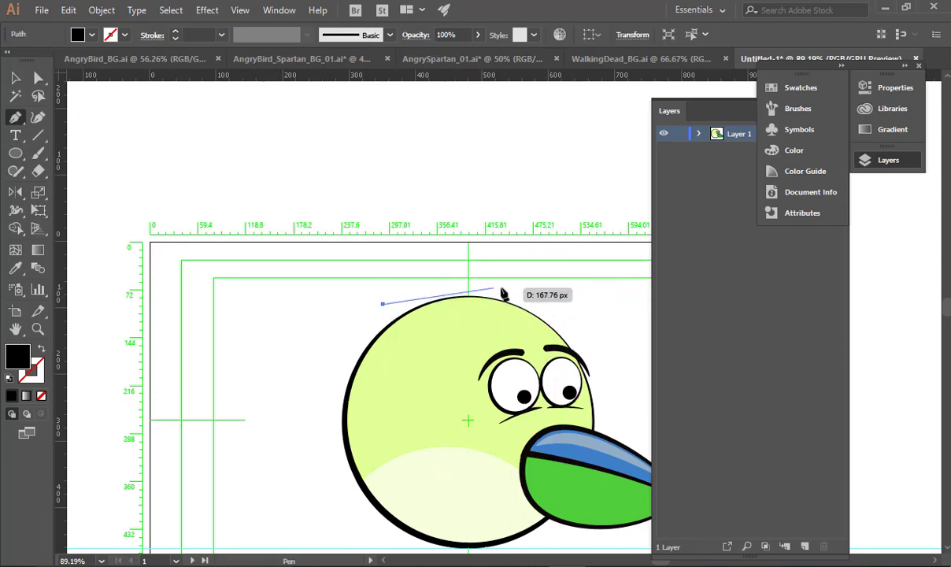
{"action": "left_click_drag", "start_coordinate": [494, 288], "coordinate": [567, 300]}
{"action": "key", "text": "v"}
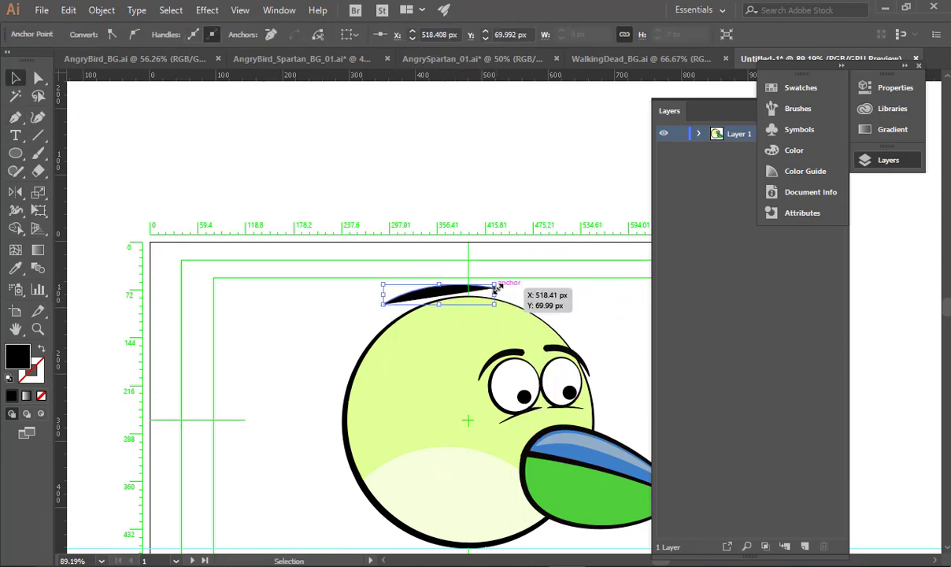
{"action": "left_click", "coordinate": [38, 351]}
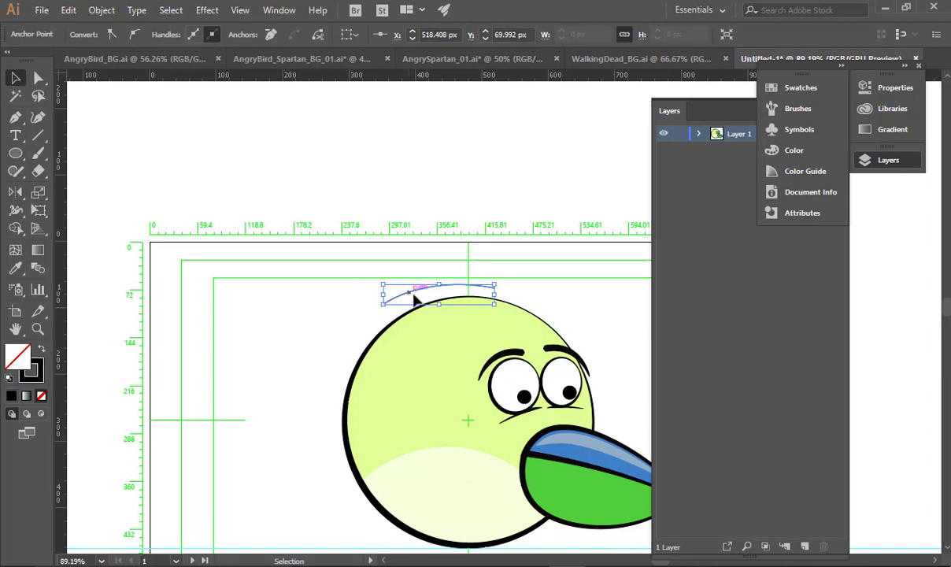
{"action": "left_click_drag", "start_coordinate": [415, 300], "coordinate": [572, 312]}
{"action": "key", "text": "ctrl+space"}
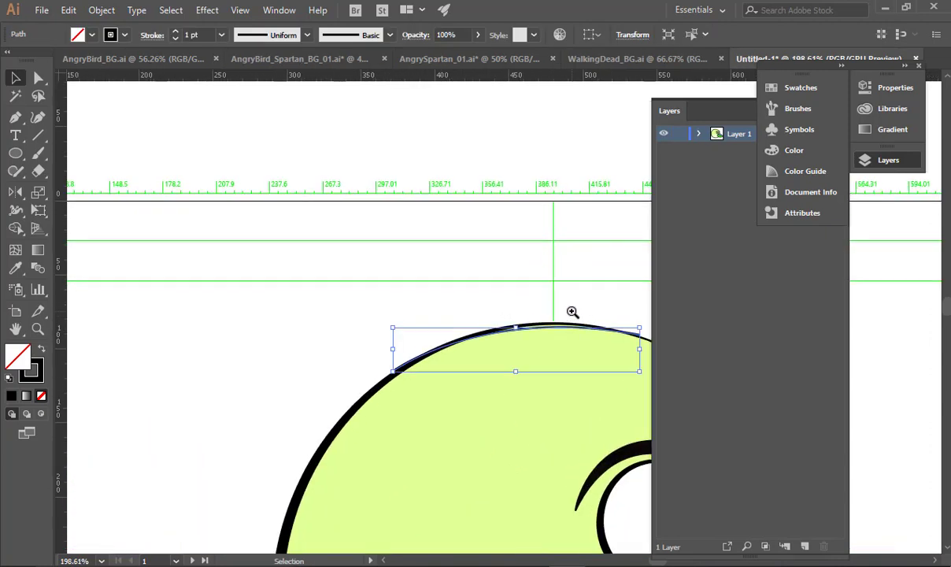
Extend the arc with the Pen tool into a closed curved band with short ends and an arched upper edge.
{"action": "key", "text": "p"}
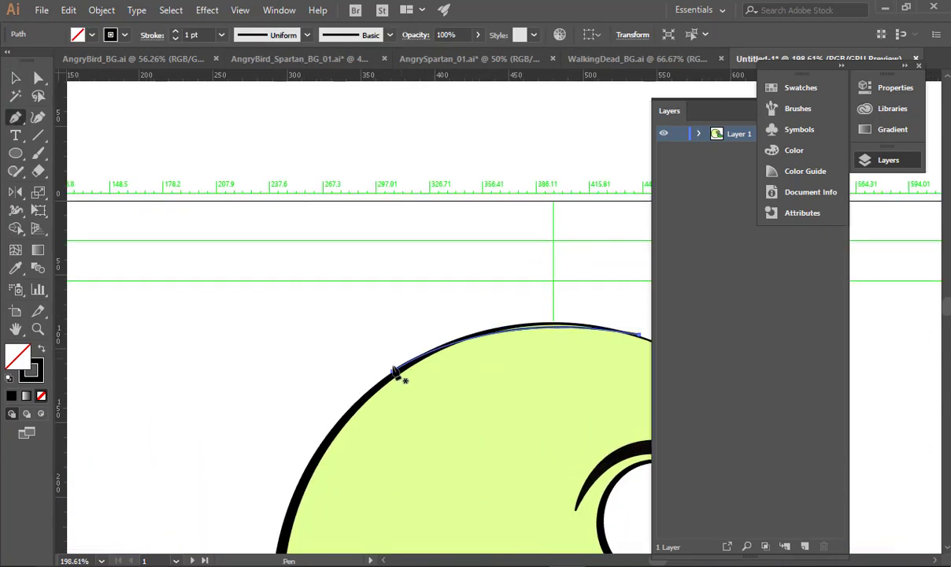
{"action": "left_click_drag", "start_coordinate": [393, 375], "coordinate": [539, 319]}
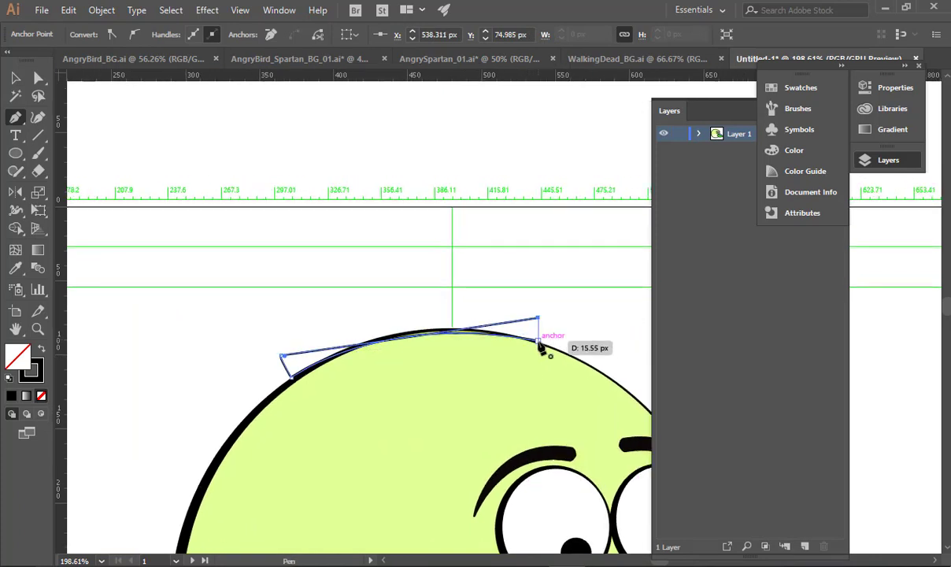
{"action": "key", "text": "ctrl+z"}
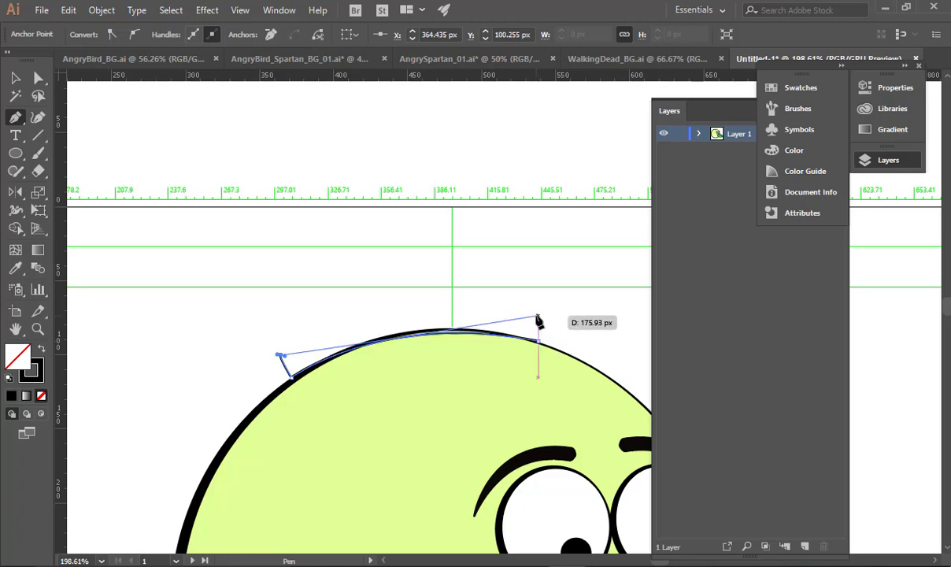
{"action": "left_click_drag", "start_coordinate": [539, 316], "coordinate": [663, 341]}
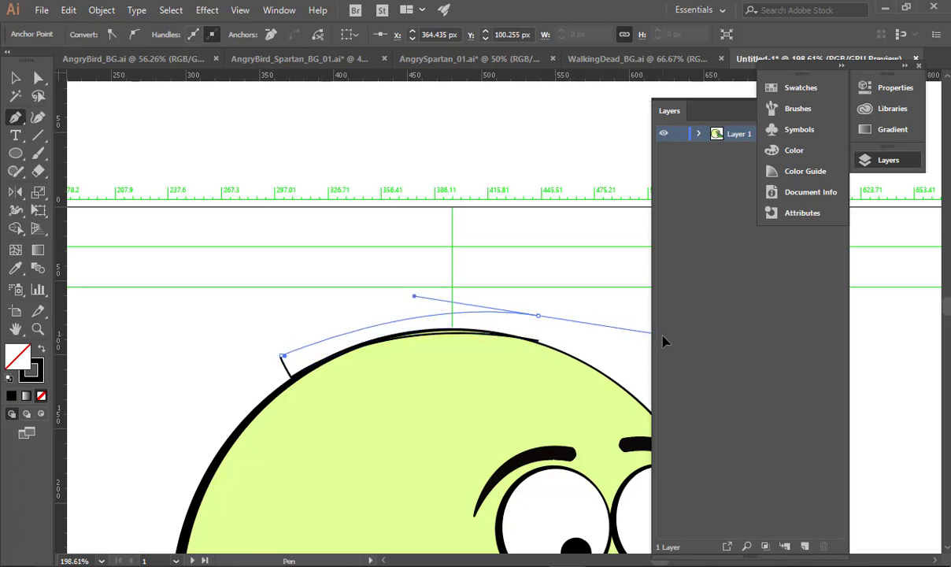
{"action": "left_click_drag", "start_coordinate": [663, 340], "coordinate": [677, 357]}
{"action": "left_click", "coordinate": [539, 315]}
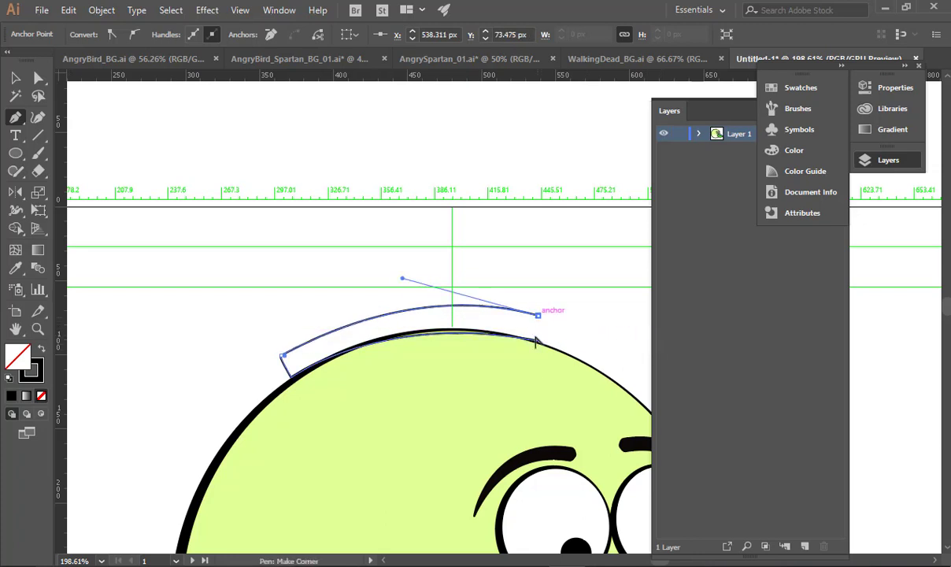
{"action": "left_click", "coordinate": [537, 341]}
{"action": "left_click", "coordinate": [538, 341]}
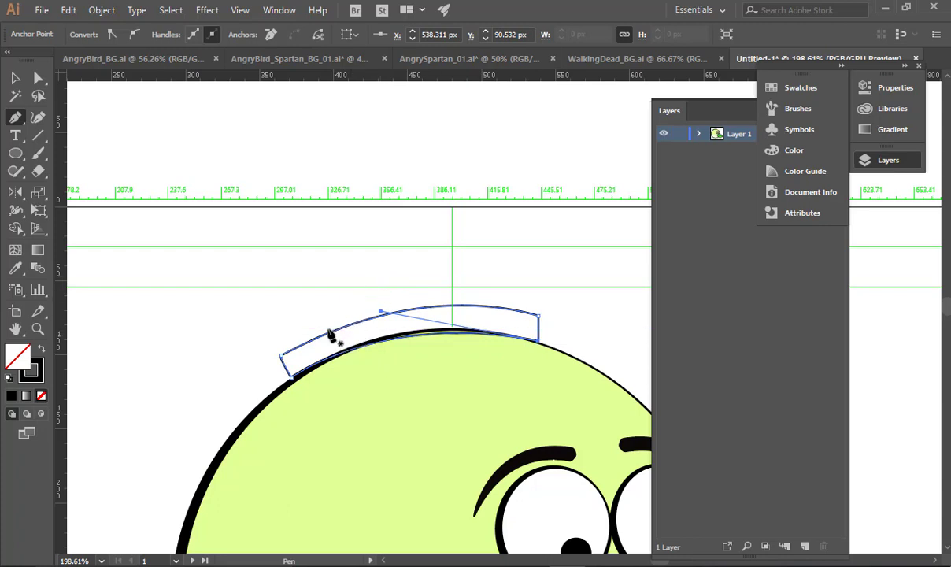
Draw an open flared cap crown about 228 px wide above the curved band with the Pen tool, giving it an arched upper edge.
{"action": "left_click", "coordinate": [332, 336]}
{"action": "left_click", "coordinate": [175, 222]}
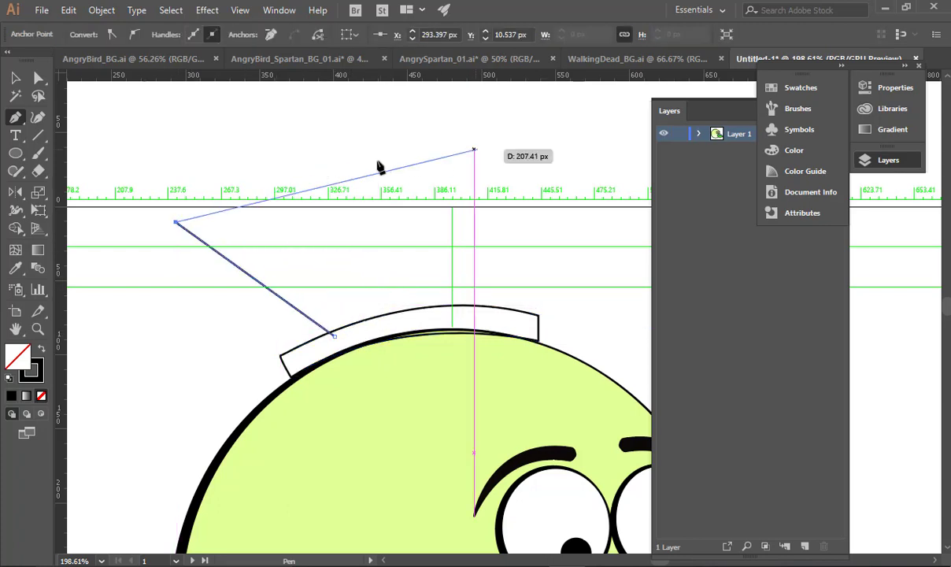
{"action": "left_click_drag", "start_coordinate": [339, 160], "coordinate": [462, 152]}
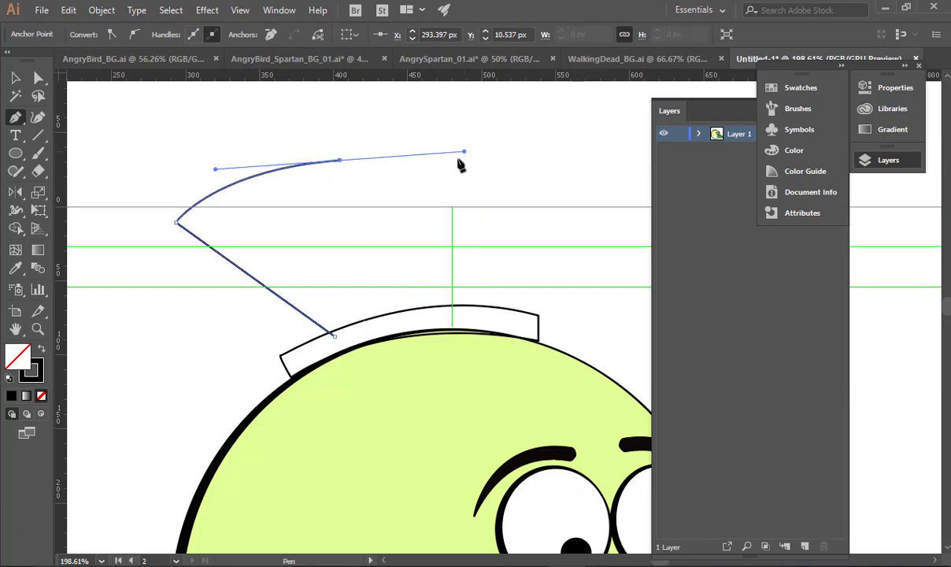
{"action": "left_click", "coordinate": [512, 166]}
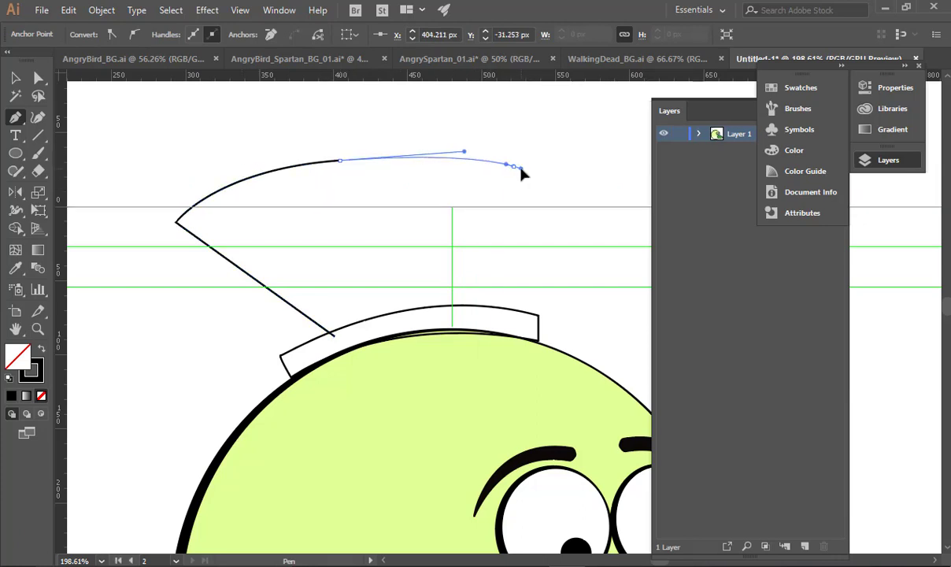
{"action": "left_click", "coordinate": [512, 167]}
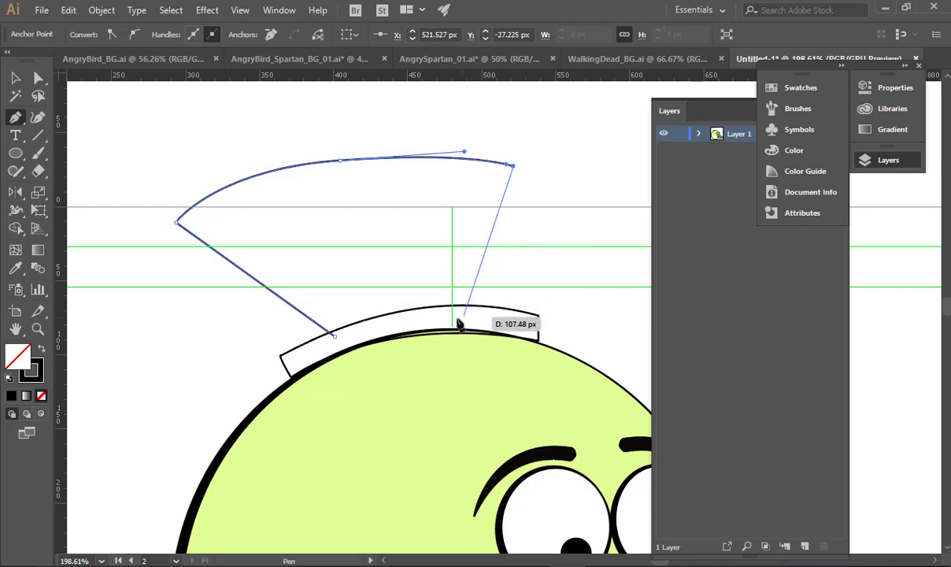
{"action": "left_click", "coordinate": [457, 318]}
{"action": "key", "text": "v"}
{"action": "left_click", "coordinate": [419, 309], "text": "shift"}
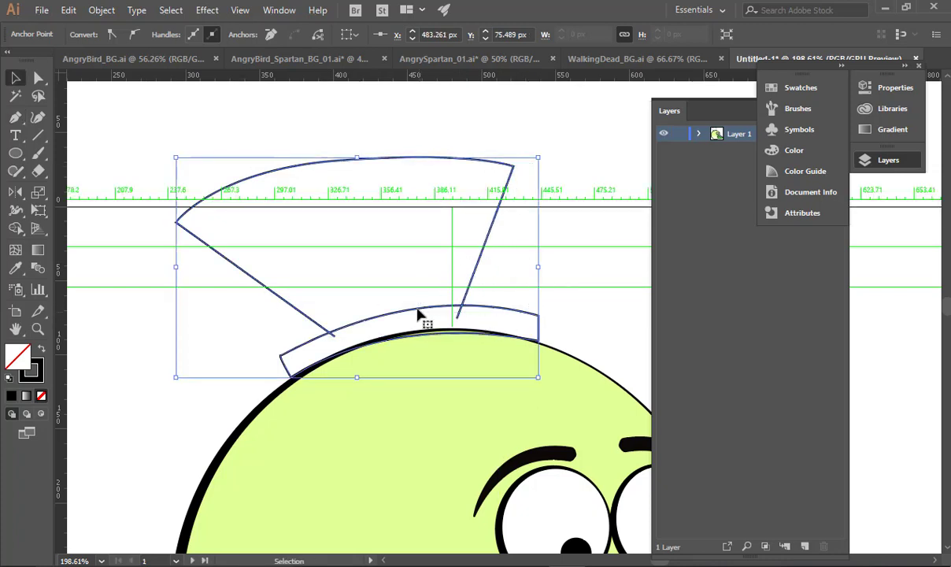
{"action": "left_click", "coordinate": [398, 280]}
{"action": "left_click", "coordinate": [209, 187]}
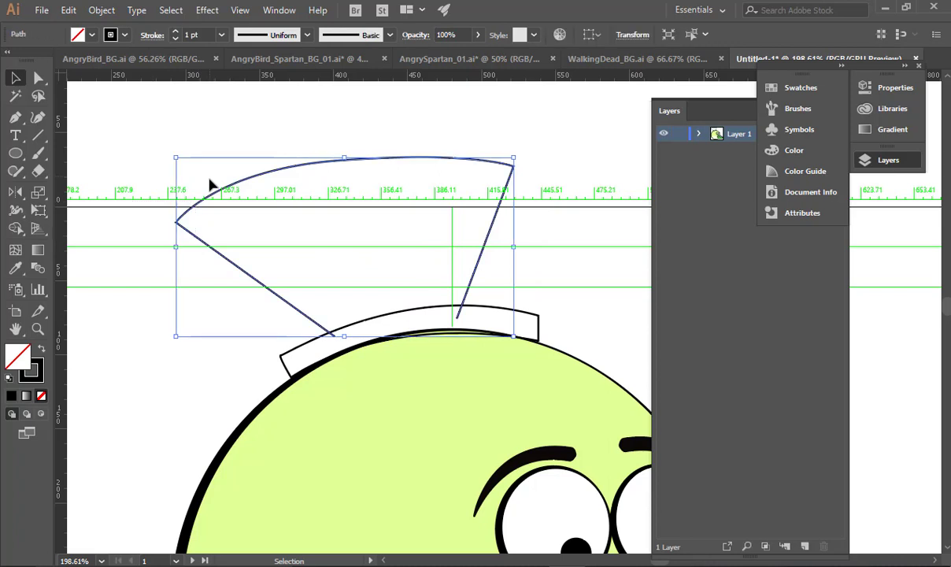
Close the crown outline across its two lower ends and remove the extra anchor point at its lower corner.
{"action": "key", "text": "p"}
{"action": "left_click", "coordinate": [334, 341]}
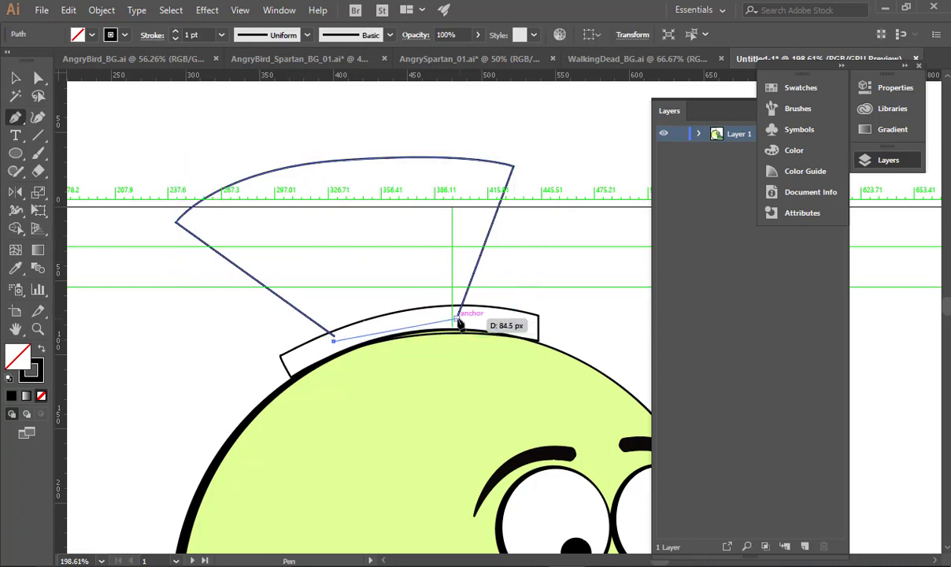
{"action": "left_click", "coordinate": [457, 318]}
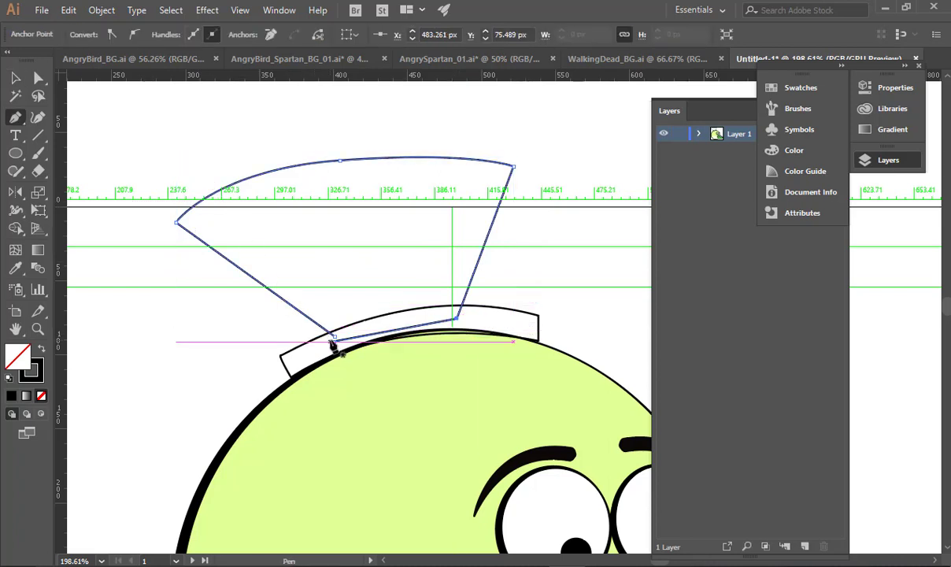
{"action": "key", "text": "a"}
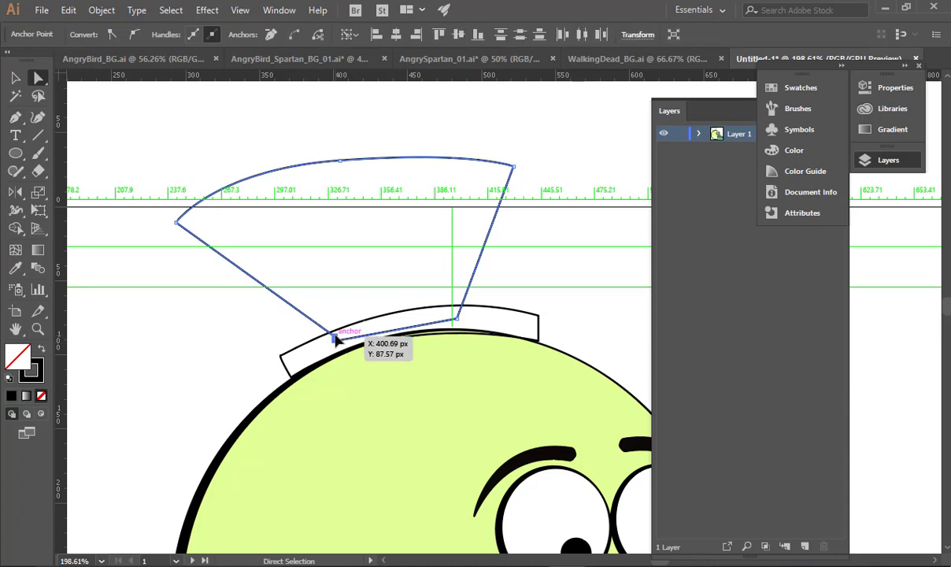
{"action": "key", "text": "period"}
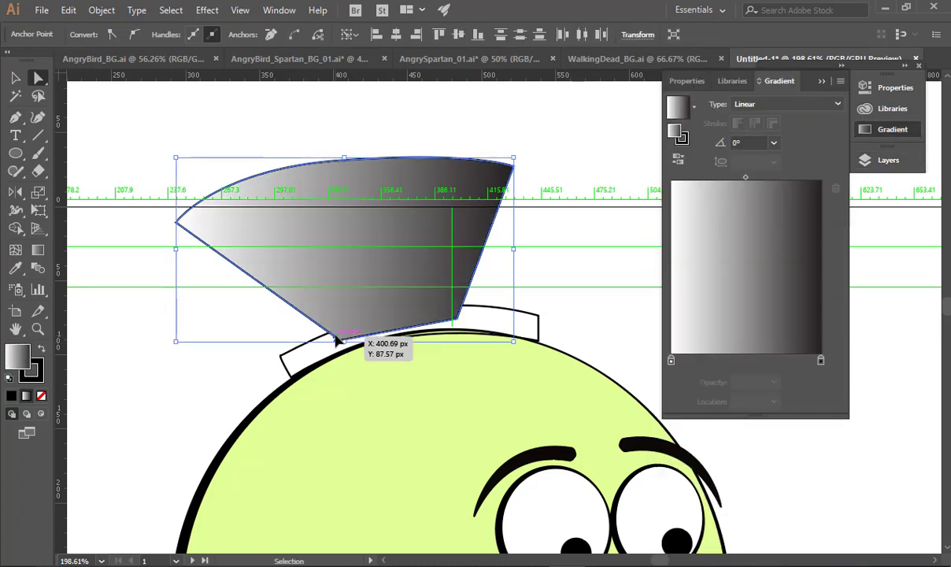
{"action": "left_click", "coordinate": [335, 337]}
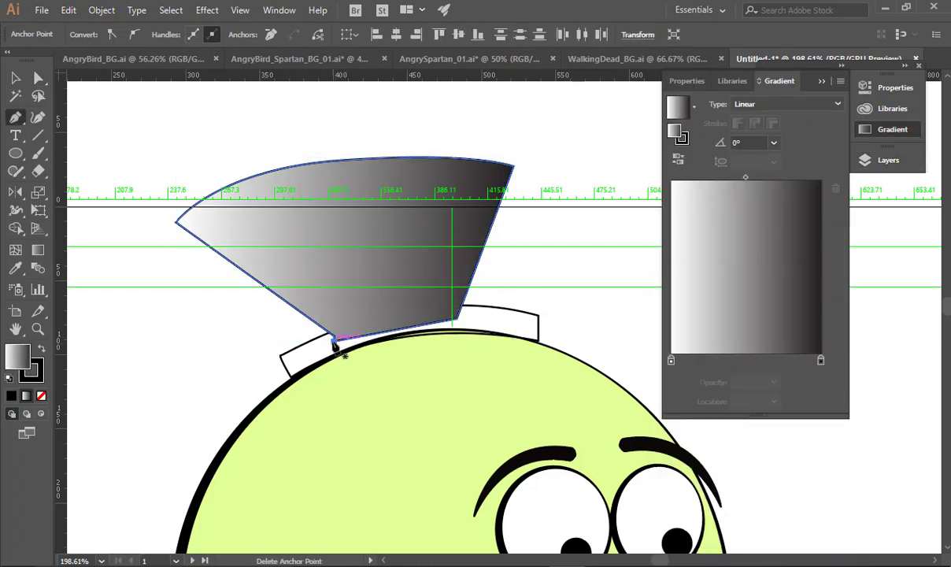
{"action": "key", "text": "p"}
{"action": "key", "text": "v"}
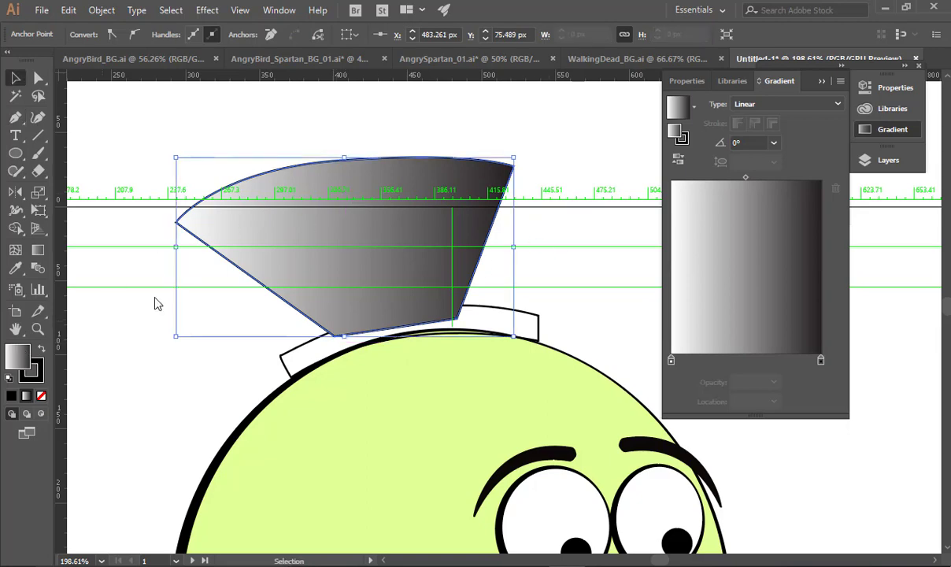
Fill the cap crown with a solid medium blue.
{"action": "double_click", "coordinate": [17, 357]}
{"action": "left_click", "coordinate": [138, 87]}
{"action": "left_click", "coordinate": [377, 63]}
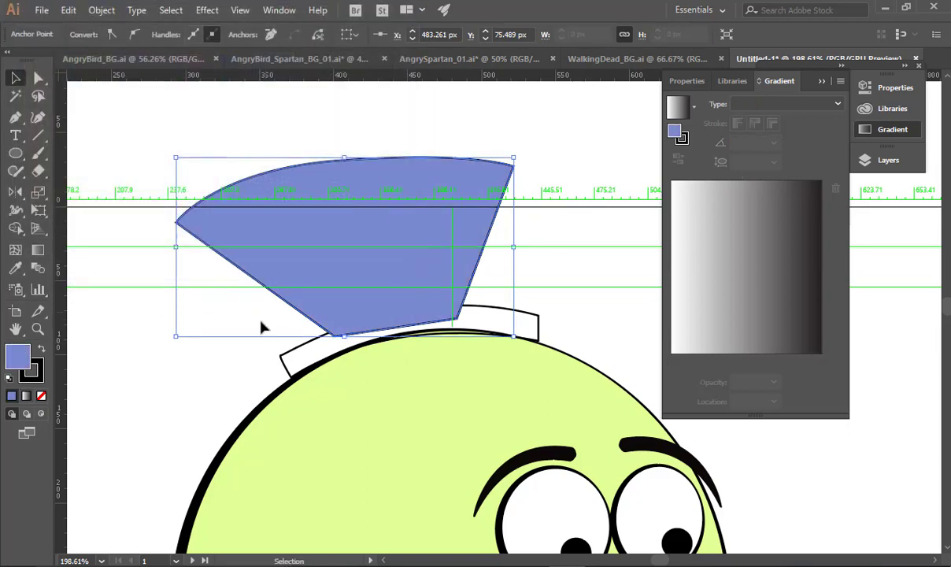
Select the curved band together with the crown and give both the same solid grey fill.
{"action": "left_click", "coordinate": [287, 354]}
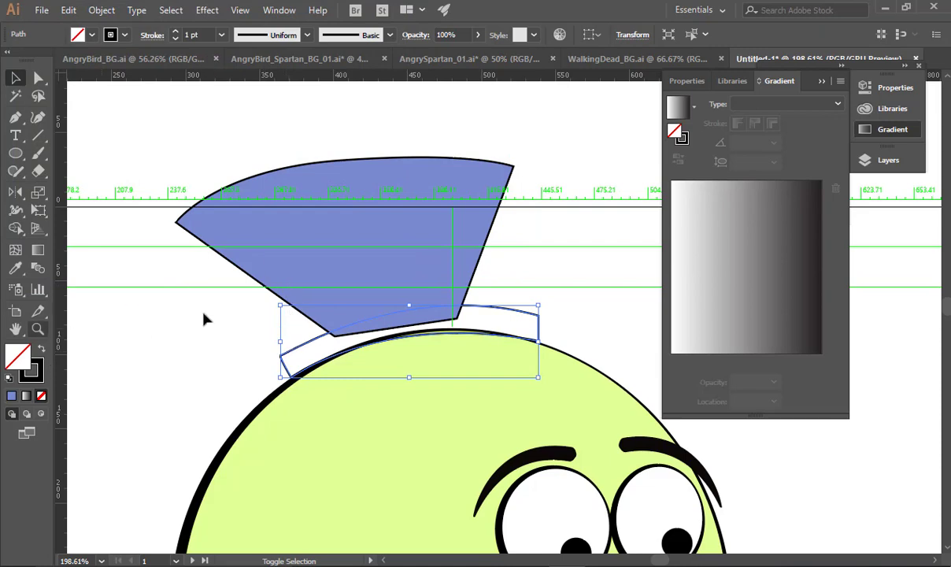
{"action": "left_click", "coordinate": [250, 263], "text": "shift"}
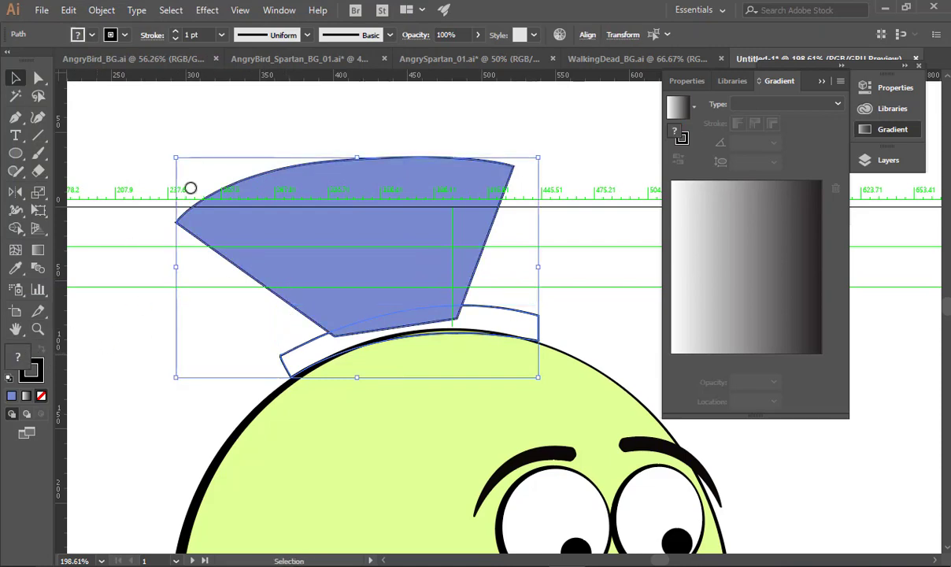
{"action": "double_click", "coordinate": [17, 358]}
{"action": "left_click", "coordinate": [163, 116]}
{"action": "left_click", "coordinate": [230, 105]}
{"action": "left_click", "coordinate": [97, 84]}
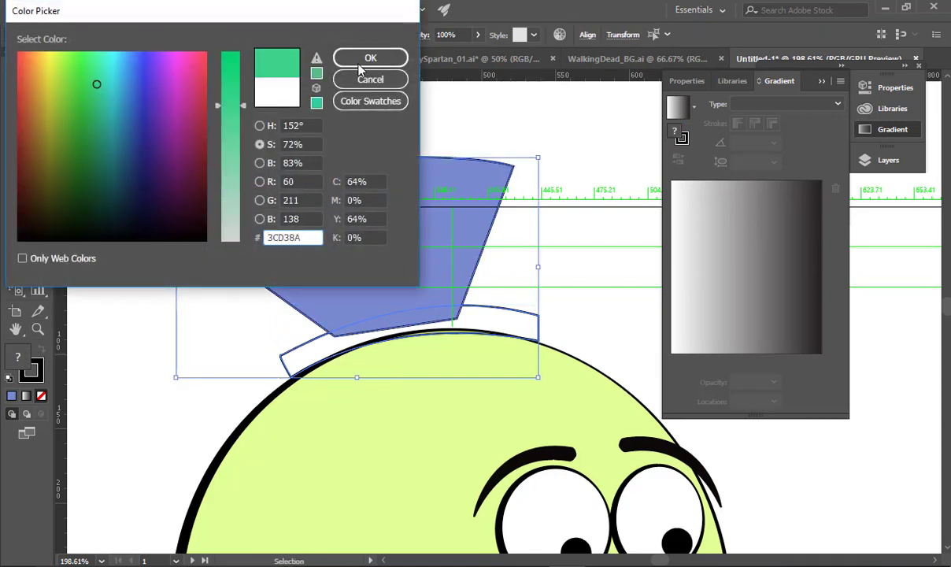
{"action": "left_click", "coordinate": [361, 62]}
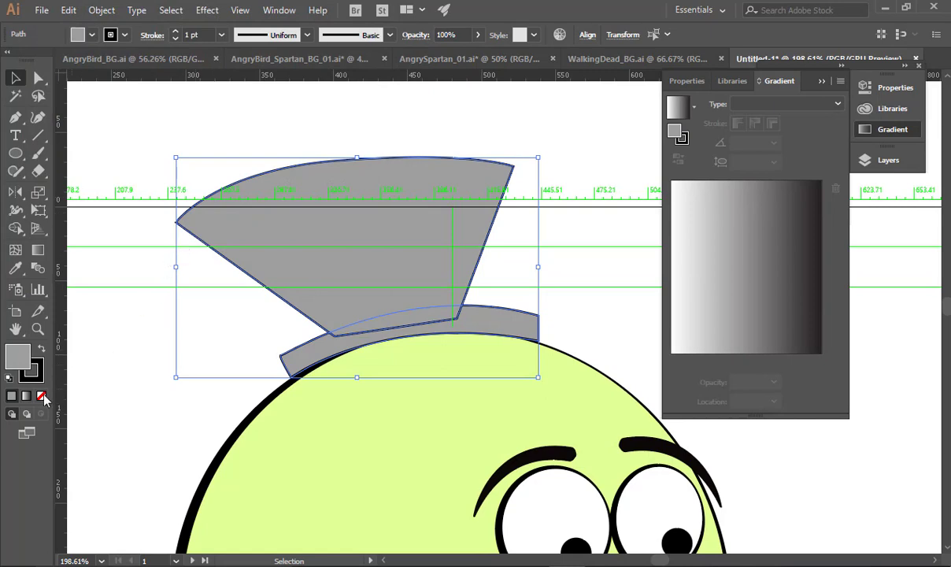
Merge the crown and the curved band into one cap shape with the Shape Builder tool.
{"action": "left_click", "coordinate": [124, 340]}
{"action": "left_click", "coordinate": [348, 274]}
{"action": "key", "text": "ctrl"}
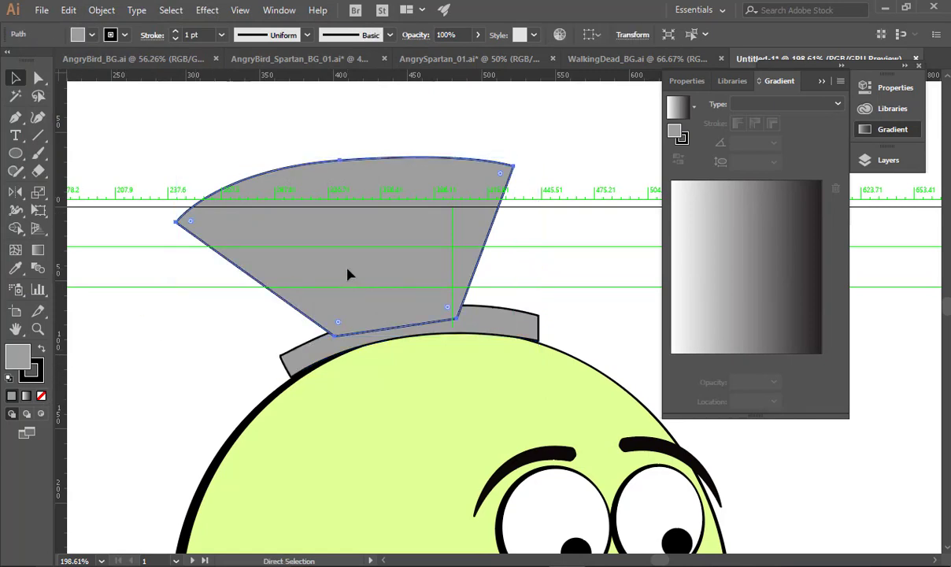
{"action": "left_click", "coordinate": [363, 334], "text": "shift"}
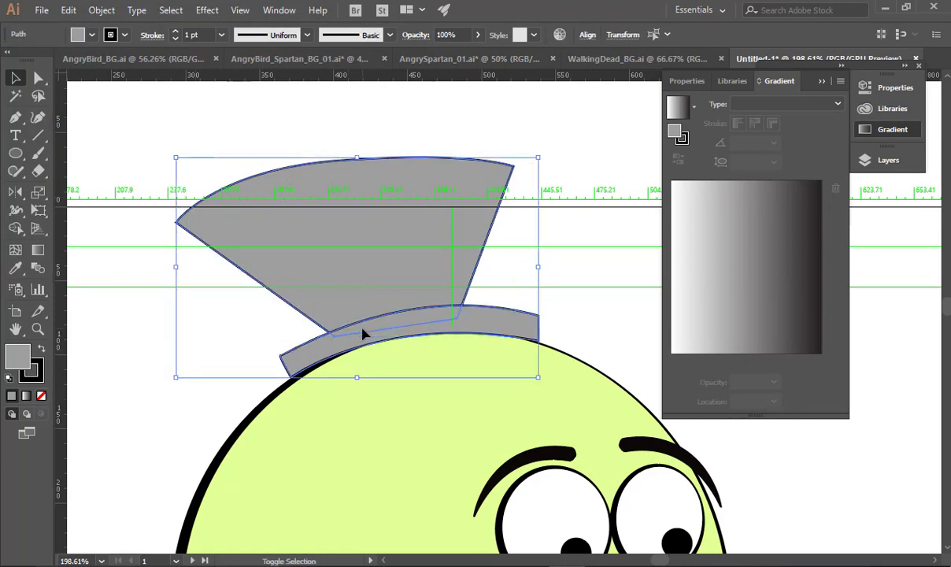
{"action": "key", "text": "shift+m"}
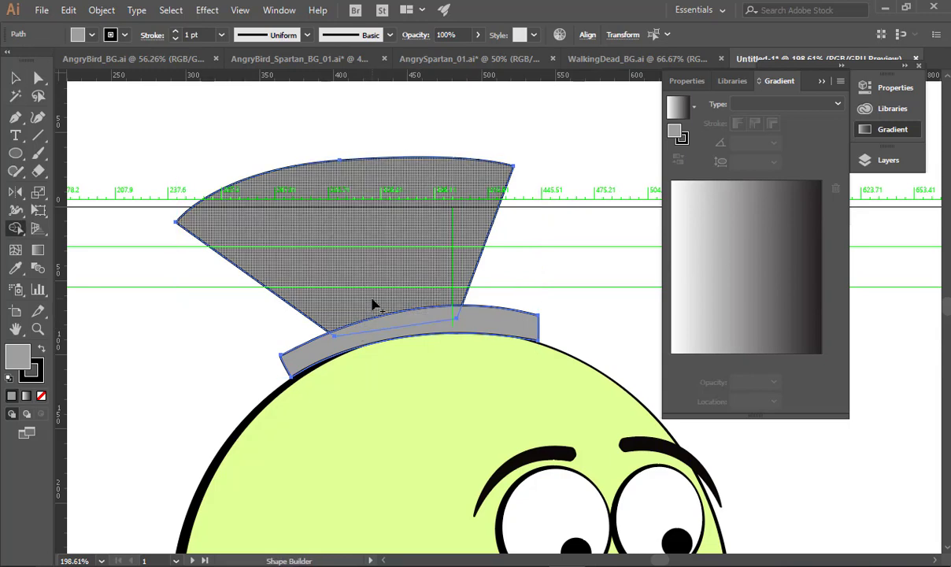
{"action": "left_click_drag", "start_coordinate": [367, 322], "coordinate": [346, 340]}
{"action": "key", "text": "v"}
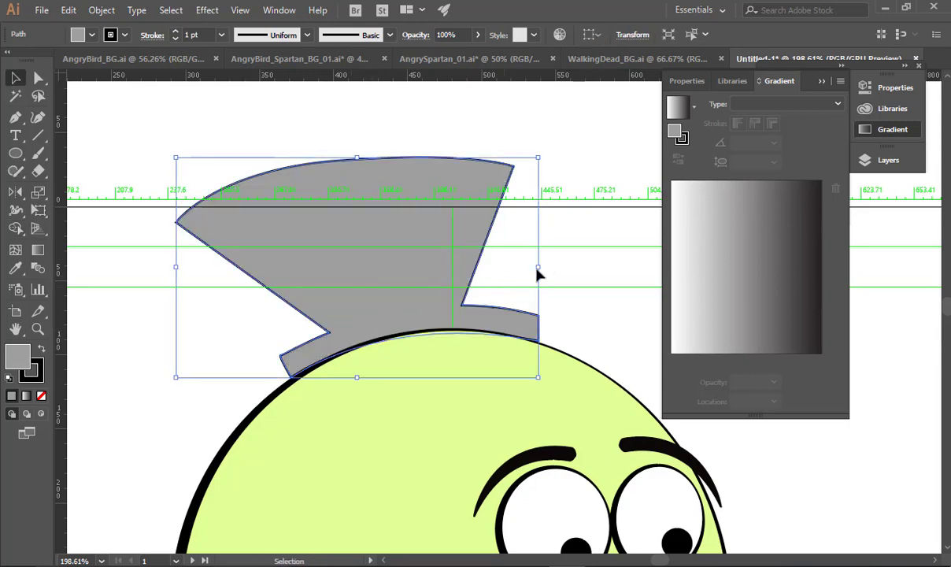
Bring the merged cap shape to the front so that it covers the head outline.
{"action": "left_click", "coordinate": [626, 260]}
{"action": "left_click_drag", "start_coordinate": [626, 256], "coordinate": [473, 275]}
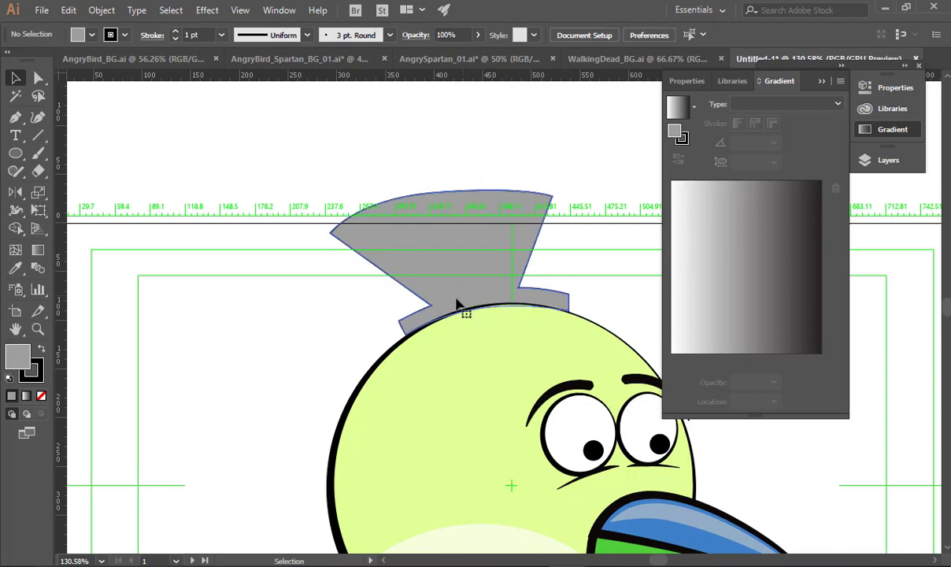
{"action": "left_click", "coordinate": [456, 301]}
{"action": "left_click_drag", "start_coordinate": [427, 304], "coordinate": [654, 296]}
{"action": "left_click_drag", "start_coordinate": [526, 299], "coordinate": [379, 326]}
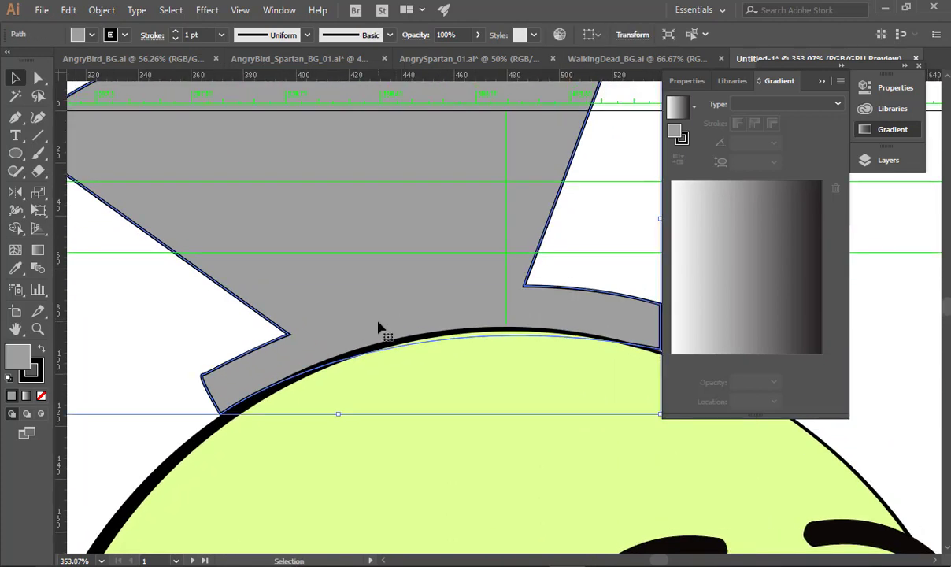
{"action": "key", "text": "ctrl+shift+]"}
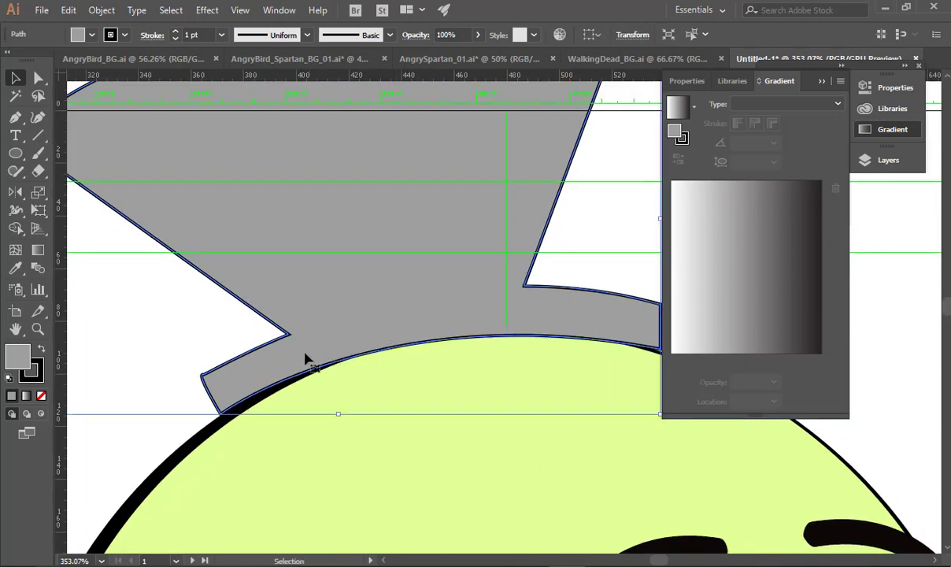
Move the cap's two lower corners outward to the head outline and bend its lower edge downward across the forehead.
{"action": "key", "text": "a"}
{"action": "left_click", "coordinate": [153, 378]}
{"action": "left_click_drag", "start_coordinate": [221, 415], "coordinate": [191, 452]}
{"action": "left_click_drag", "start_coordinate": [433, 412], "coordinate": [253, 432]}
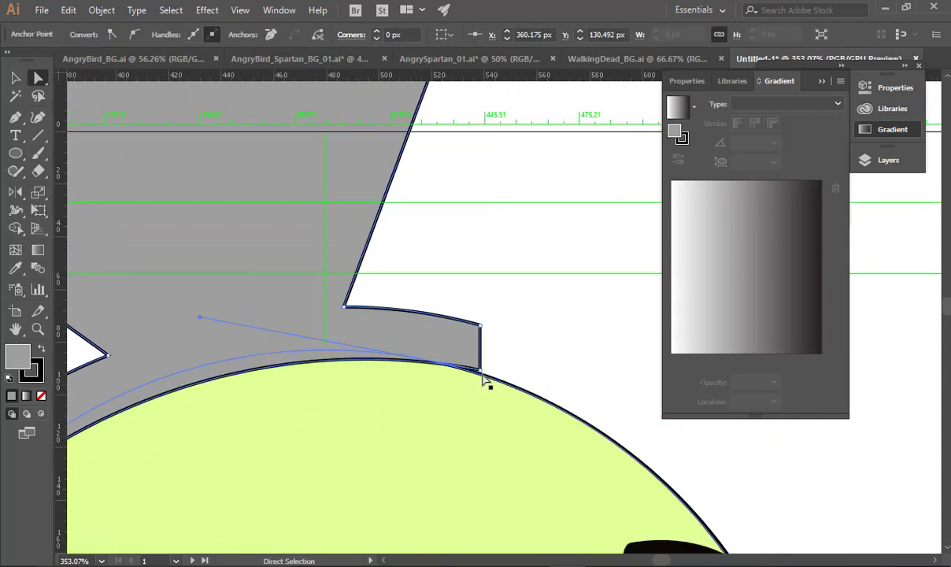
{"action": "left_click_drag", "start_coordinate": [484, 377], "coordinate": [500, 403]}
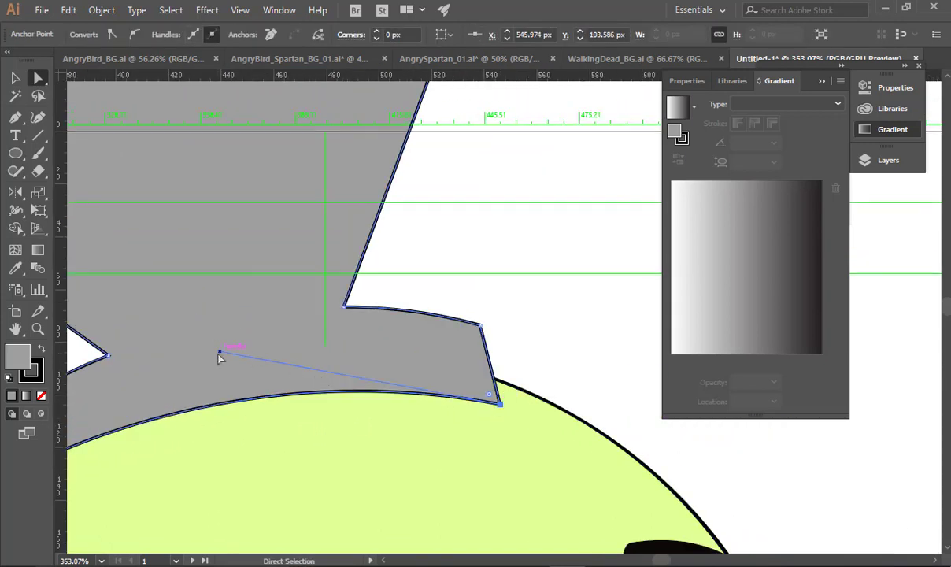
{"action": "left_click_drag", "start_coordinate": [219, 358], "coordinate": [203, 486]}
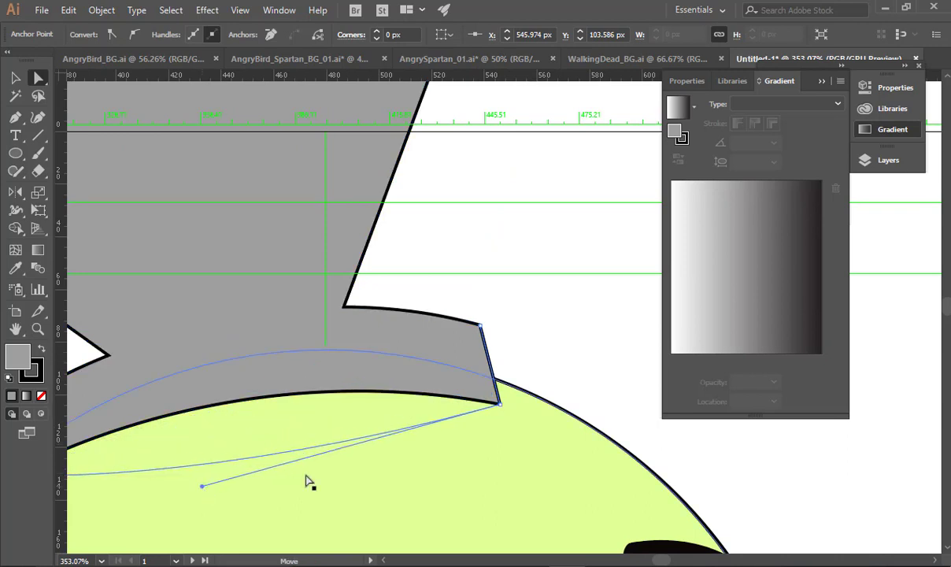
{"action": "left_click_drag", "start_coordinate": [501, 407], "coordinate": [528, 392]}
{"action": "left_click", "coordinate": [552, 356]}
{"action": "scroll", "coordinate": [395, 359], "scroll_direction": "down", "scroll_amount": 5}
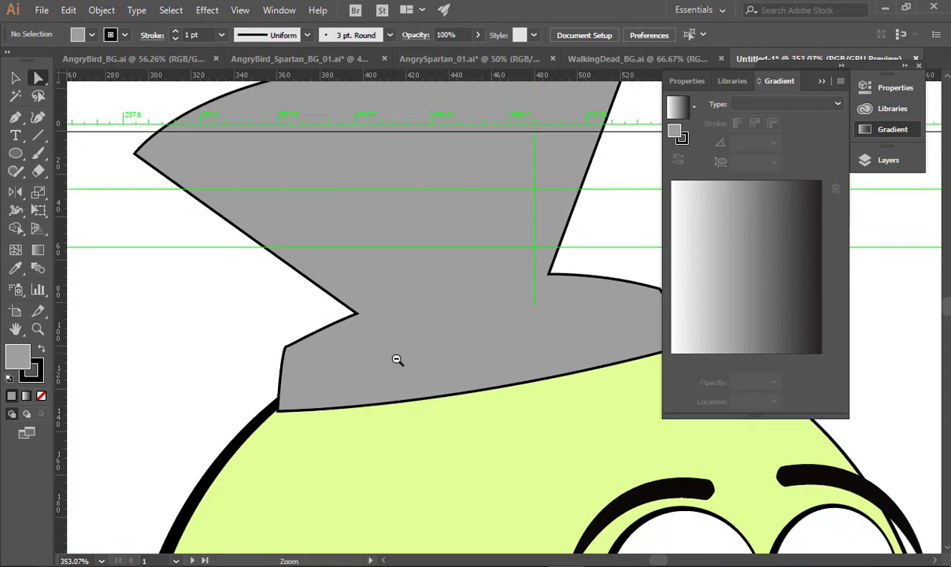
Reshape the brim by fitting its lower left corner to the head outline, rounding its left end, and lowering both inner notches and the upper right corner.
{"action": "left_click_drag", "start_coordinate": [384, 386], "coordinate": [359, 401]}
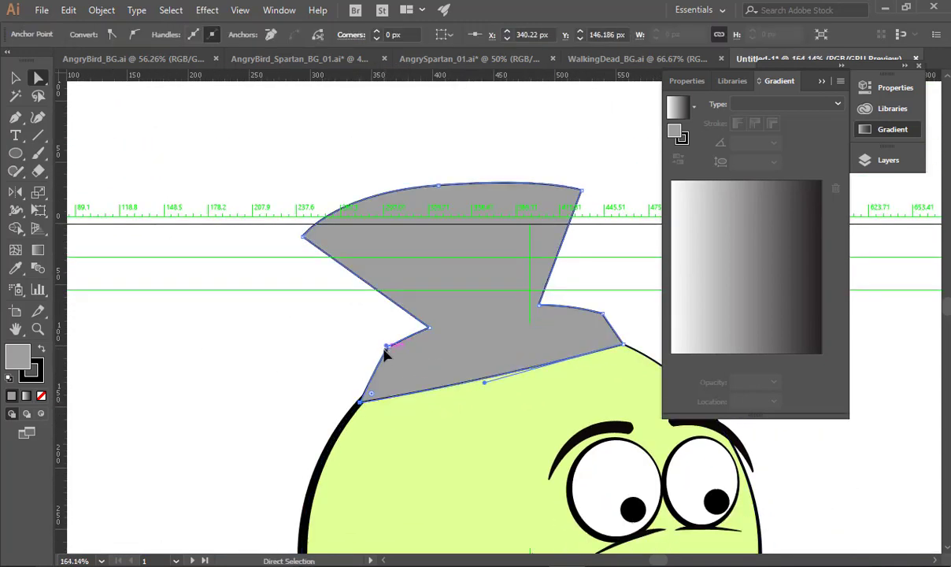
{"action": "left_click_drag", "start_coordinate": [389, 346], "coordinate": [375, 368]}
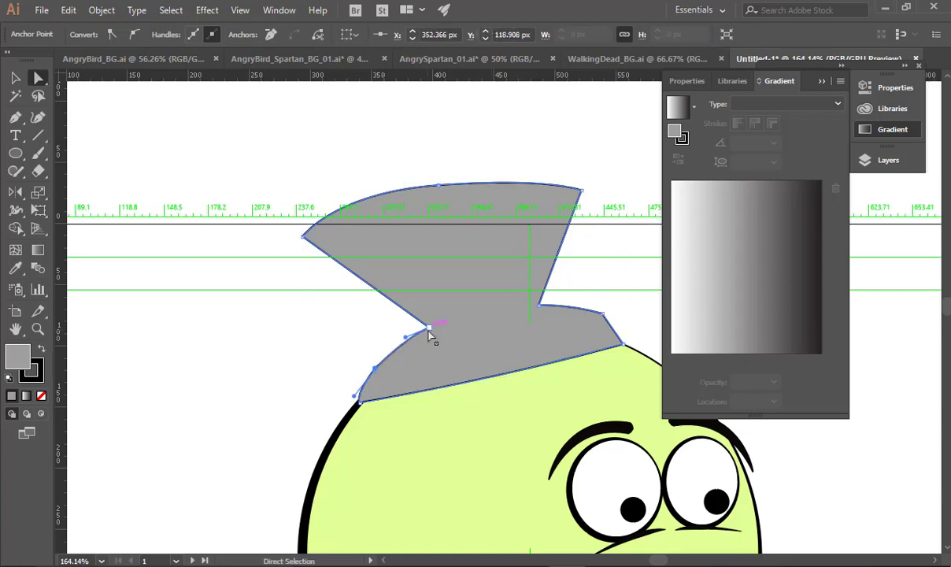
{"action": "left_click_drag", "start_coordinate": [428, 329], "coordinate": [430, 352]}
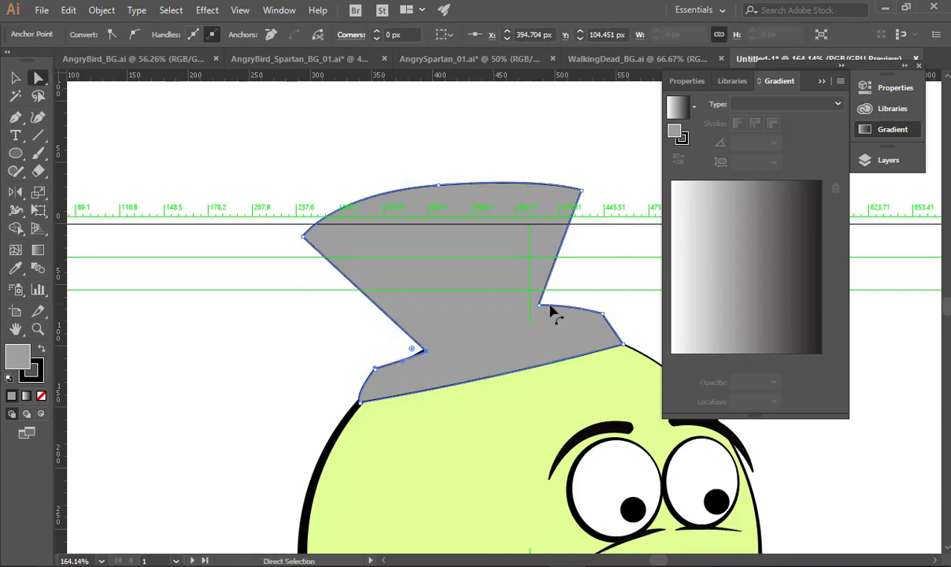
{"action": "left_click_drag", "start_coordinate": [538, 309], "coordinate": [532, 324]}
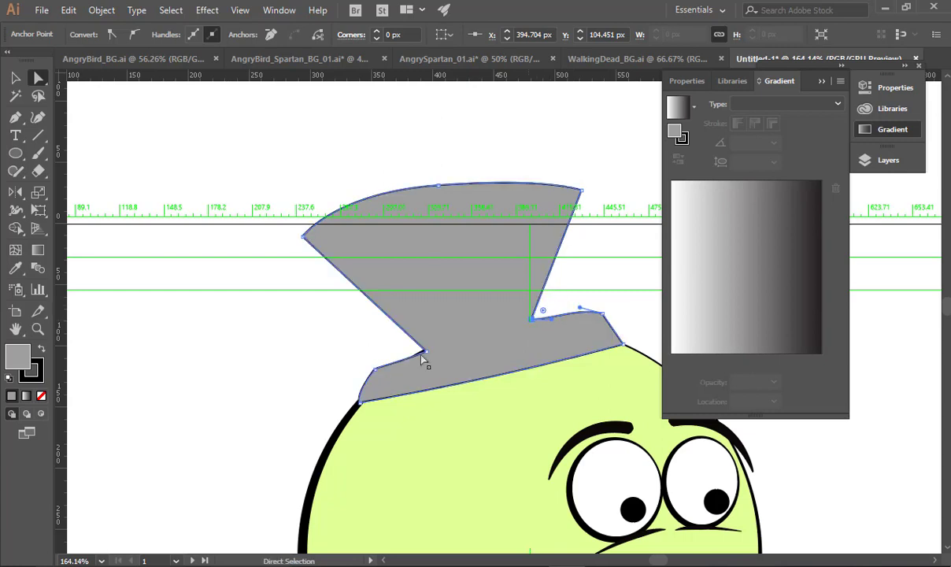
{"action": "mouse_move", "coordinate": [425, 351]}
{"action": "left_mouse_down"}
{"action": "mouse_move", "coordinate": [393, 339]}
{"action": "mouse_move", "coordinate": [422, 344]}
{"action": "left_mouse_up"}
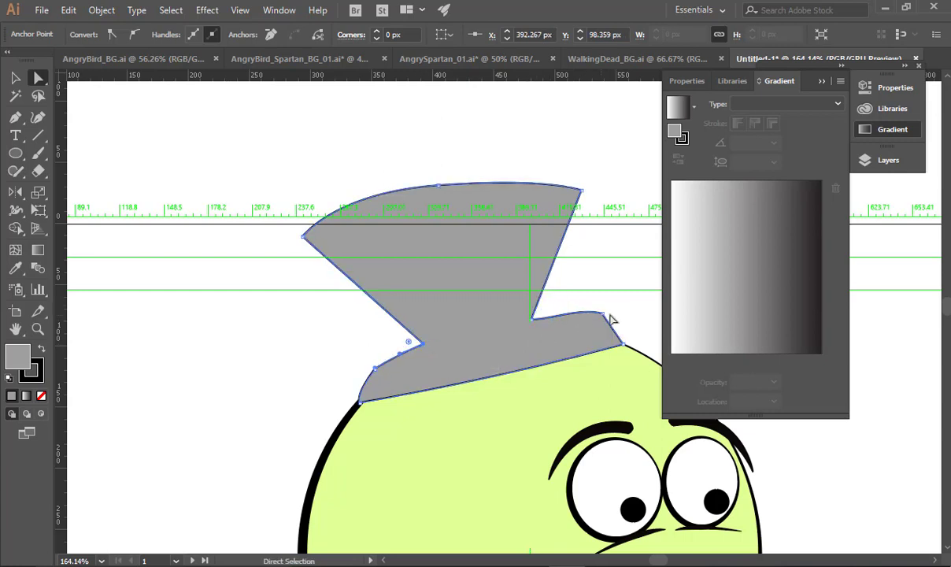
{"action": "left_click_drag", "start_coordinate": [603, 323], "coordinate": [601, 325]}
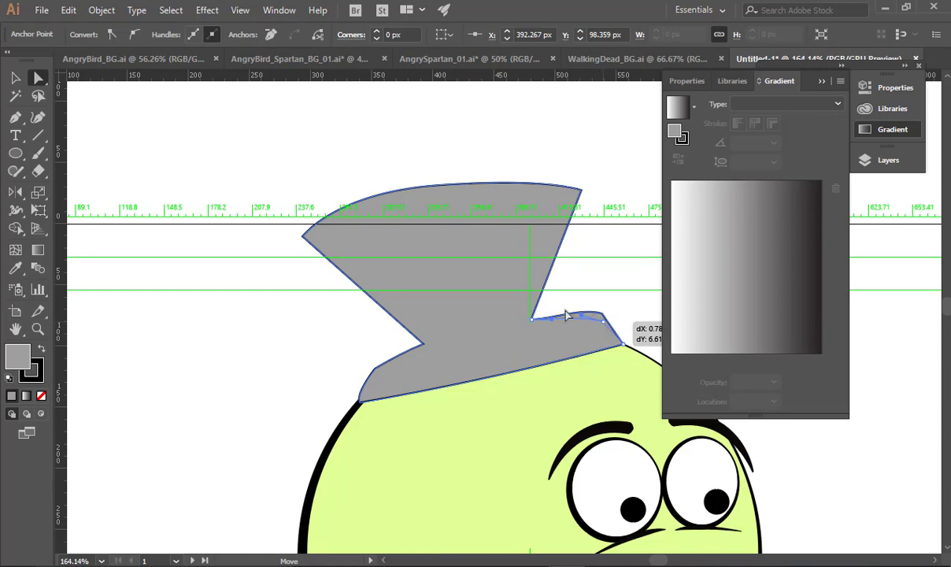
{"action": "left_click", "coordinate": [441, 270]}
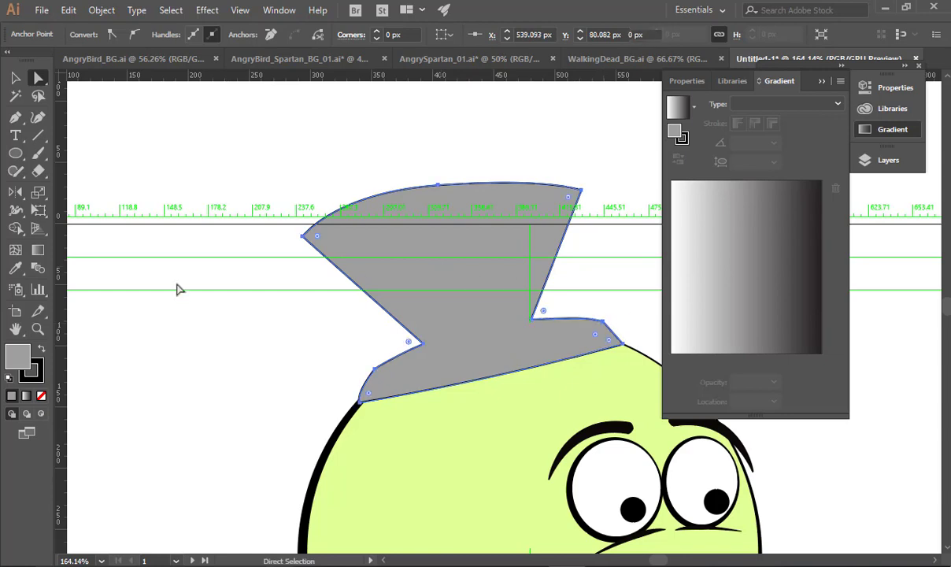
Change the cap's fill from grey to dark blue-violet, hex 343356.
{"action": "double_click", "coordinate": [24, 356]}
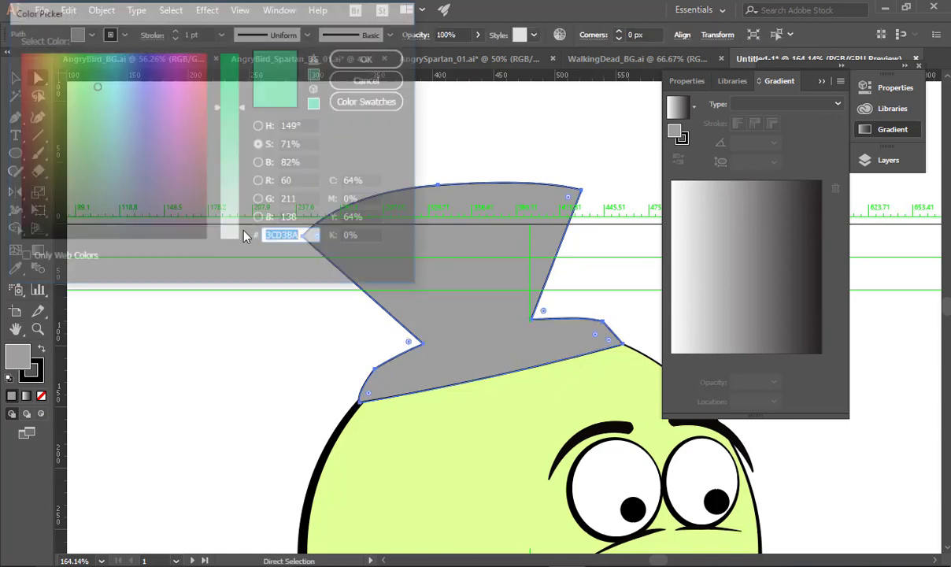
{"action": "left_click", "coordinate": [370, 79]}
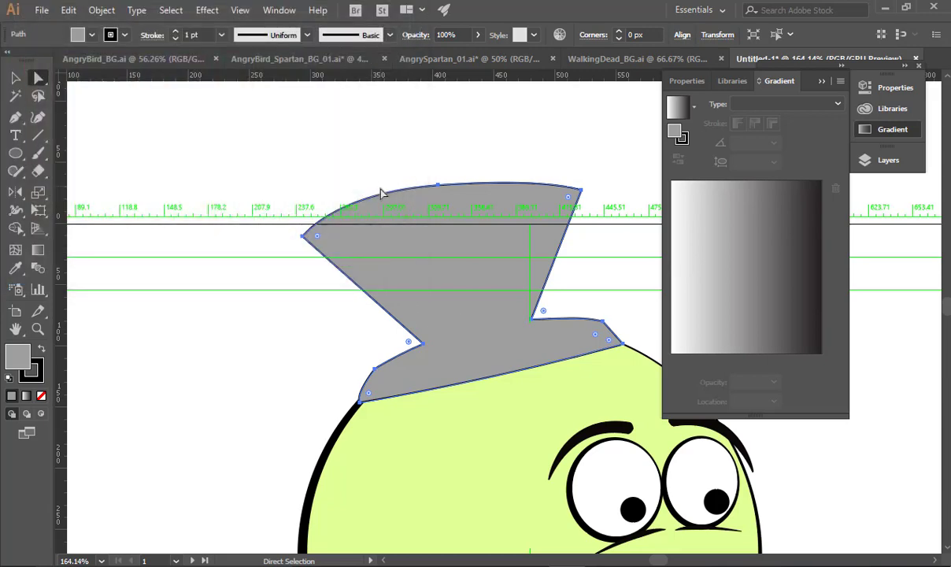
{"action": "key", "text": "i"}
{"action": "left_click", "coordinate": [483, 436]}
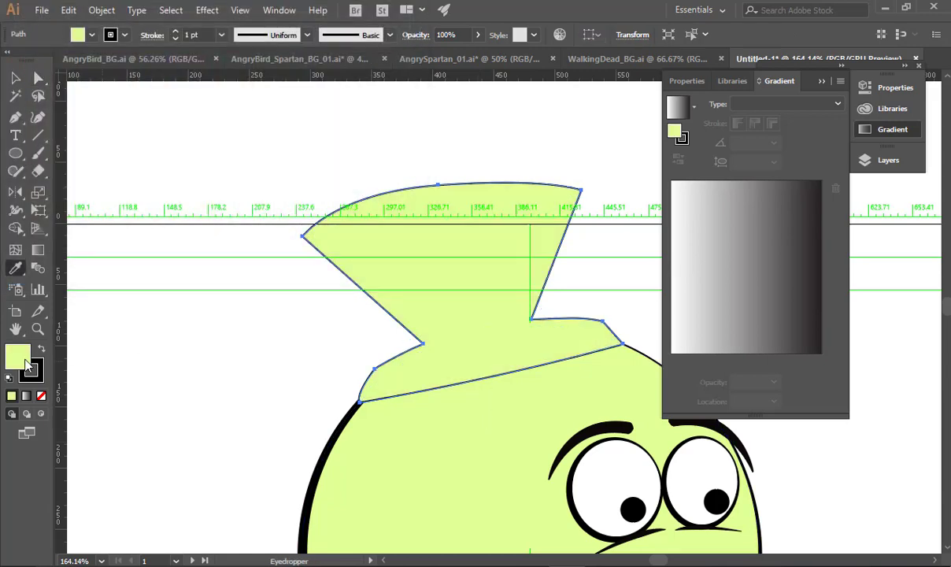
{"action": "double_click", "coordinate": [17, 356]}
{"action": "left_click", "coordinate": [259, 126]}
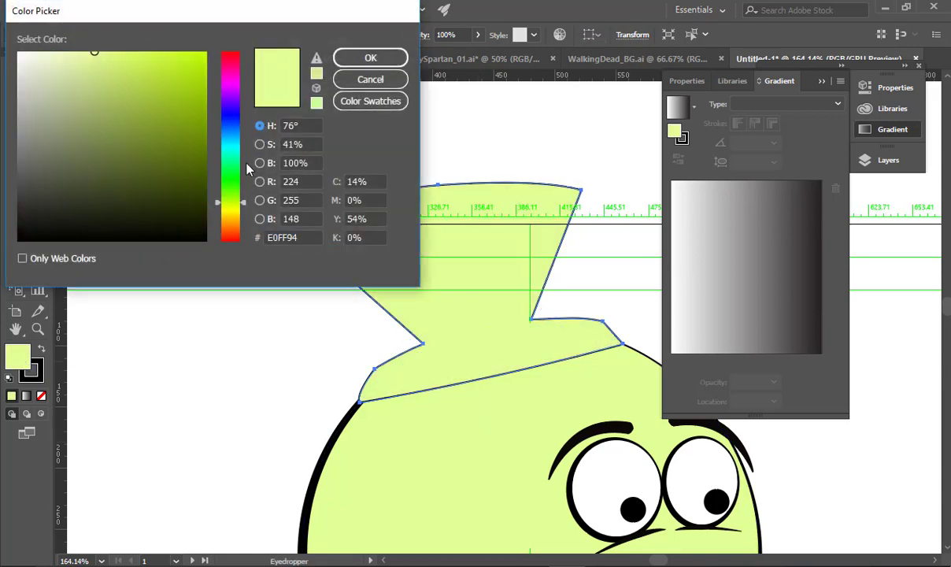
{"action": "left_click", "coordinate": [234, 115]}
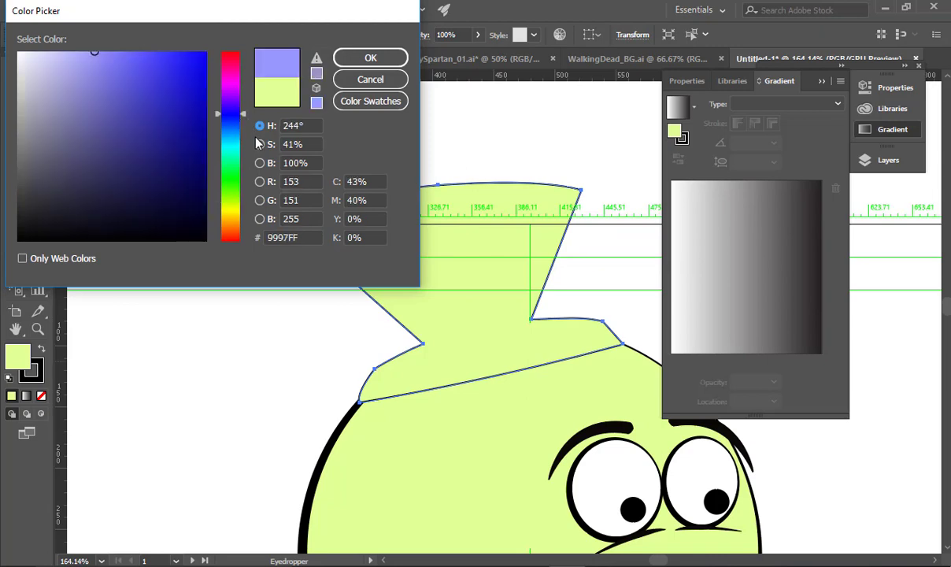
{"action": "left_click", "coordinate": [259, 163]}
{"action": "left_click_drag", "start_coordinate": [224, 151], "coordinate": [237, 182]}
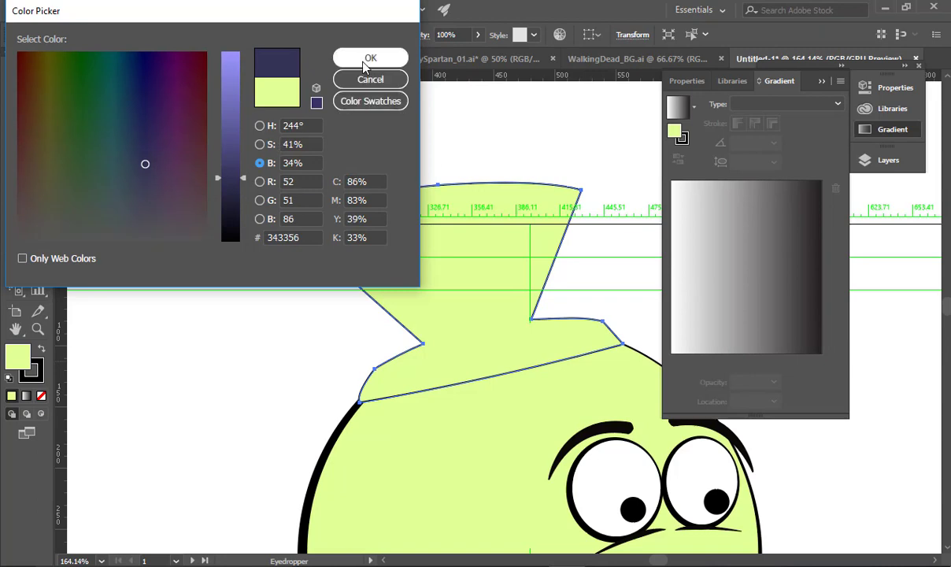
{"action": "key", "text": "Return"}
{"action": "key", "text": "v"}
{"action": "key", "text": "ctrl+shift+a"}
{"action": "left_click_drag", "start_coordinate": [520, 347], "coordinate": [307, 355]}
{"action": "left_click_drag", "start_coordinate": [507, 376], "coordinate": [387, 323]}
{"action": "left_click_drag", "start_coordinate": [370, 257], "coordinate": [374, 208]}
{"action": "key", "text": "ctrl+z"}
{"action": "key", "text": "ctrl+z"}
{"action": "key", "text": "ctrl+z"}
Thicken the cap's outline with the Width tool, to about 6.2 pt at its left inner notch, and widen it at the lower left corner.
{"action": "scroll", "coordinate": [392, 266], "scroll_direction": "up", "scroll_amount": 6}
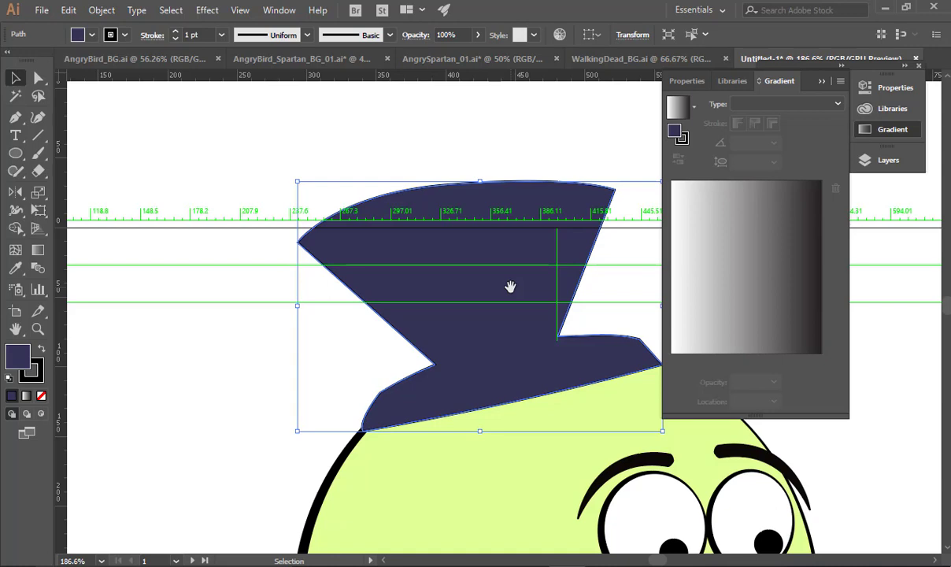
{"action": "key", "text": "shift+w"}
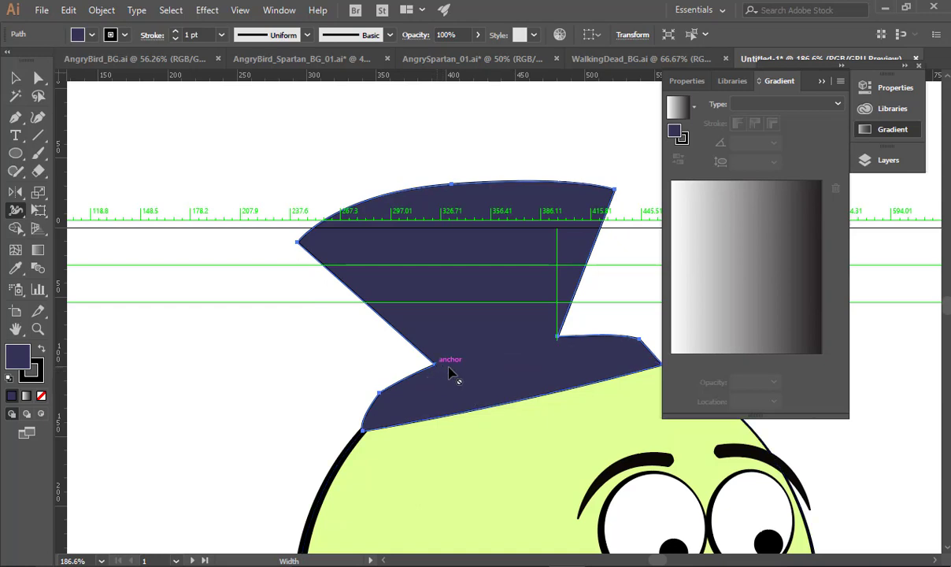
{"action": "mouse_move", "coordinate": [438, 367]}
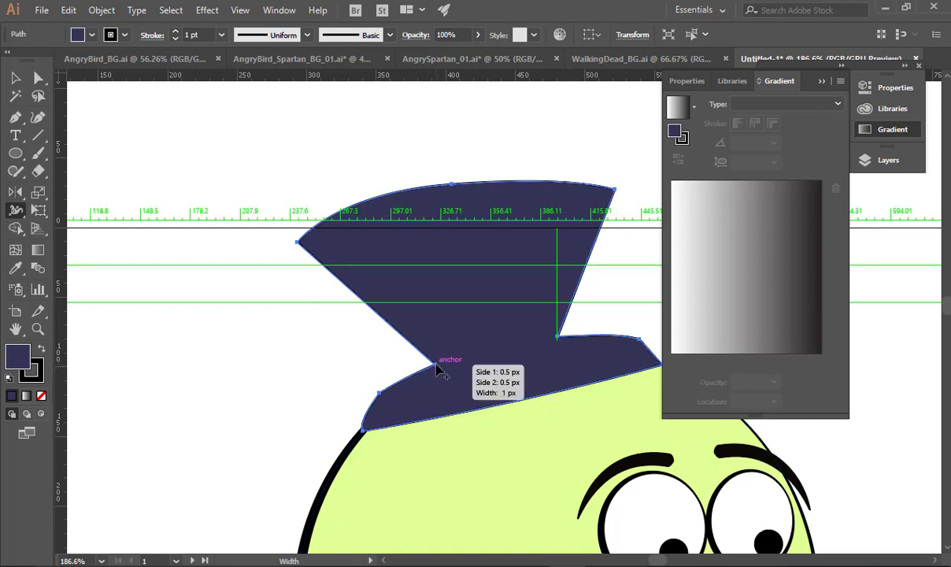
{"action": "left_click_drag", "start_coordinate": [437, 367], "coordinate": [443, 374]}
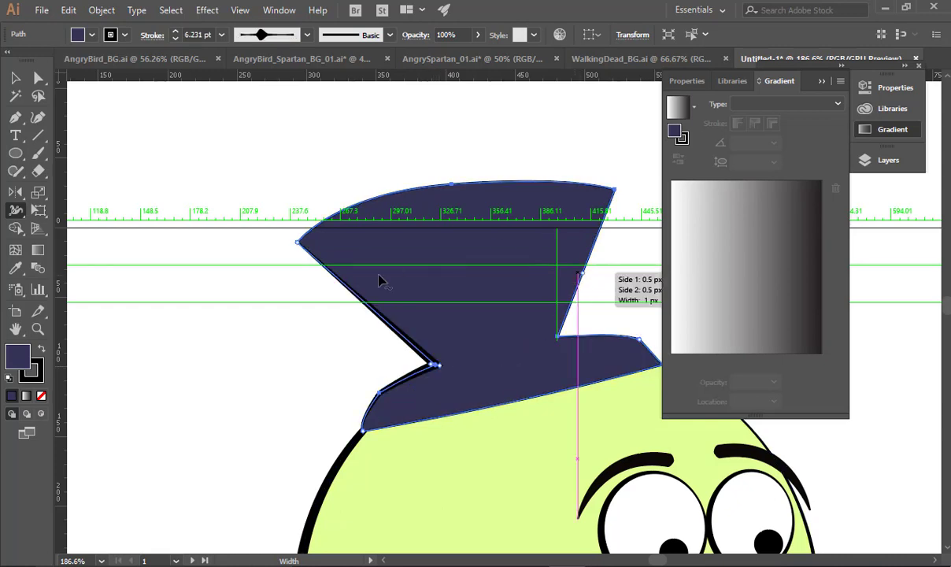
{"action": "mouse_move", "coordinate": [382, 437]}
{"action": "left_mouse_down"}
{"action": "mouse_move", "coordinate": [366, 435]}
{"action": "mouse_move", "coordinate": [364, 445]}
{"action": "mouse_move", "coordinate": [372, 442]}
{"action": "mouse_move", "coordinate": [327, 406]}
{"action": "left_mouse_up"}
{"action": "left_click", "coordinate": [318, 393], "text": "ctrl"}
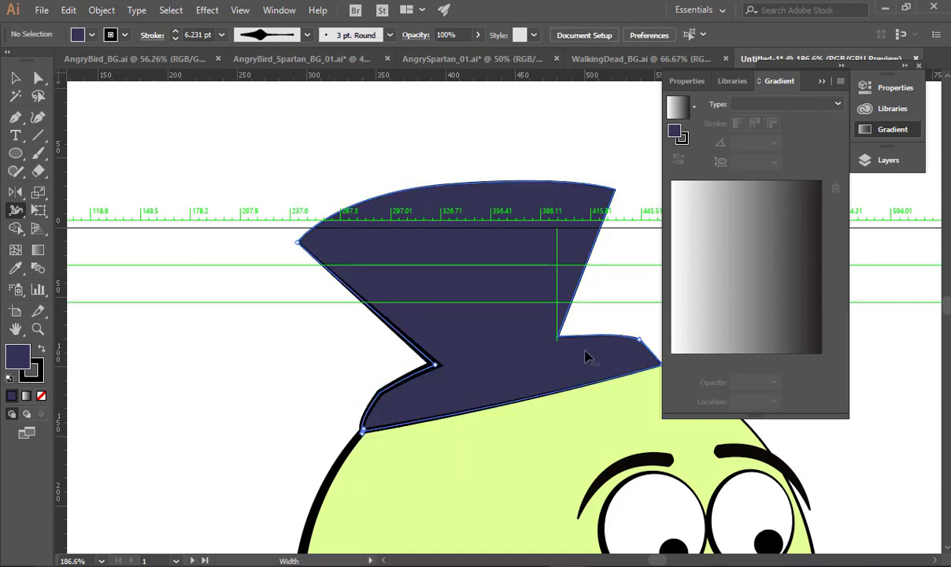
Scale down the whole character with Free Transform so that the cap fits inside the artboard, and deselect it.
{"action": "key", "text": "space"}
{"action": "mouse_move", "coordinate": [618, 205]}
{"action": "left_mouse_down"}
{"action": "mouse_move", "coordinate": [500, 240]}
{"action": "mouse_move", "coordinate": [505, 221]}
{"action": "mouse_move", "coordinate": [476, 135]}
{"action": "left_mouse_up"}
{"action": "key", "text": "v"}
{"action": "key", "text": "space"}
{"action": "key", "text": "ctrl+space"}
{"action": "left_click_drag", "start_coordinate": [566, 288], "coordinate": [241, 163]}
{"action": "key", "text": "ctrl+space"}
{"action": "left_click_drag", "start_coordinate": [448, 304], "coordinate": [380, 276]}
{"action": "left_click_drag", "start_coordinate": [218, 146], "coordinate": [609, 468]}
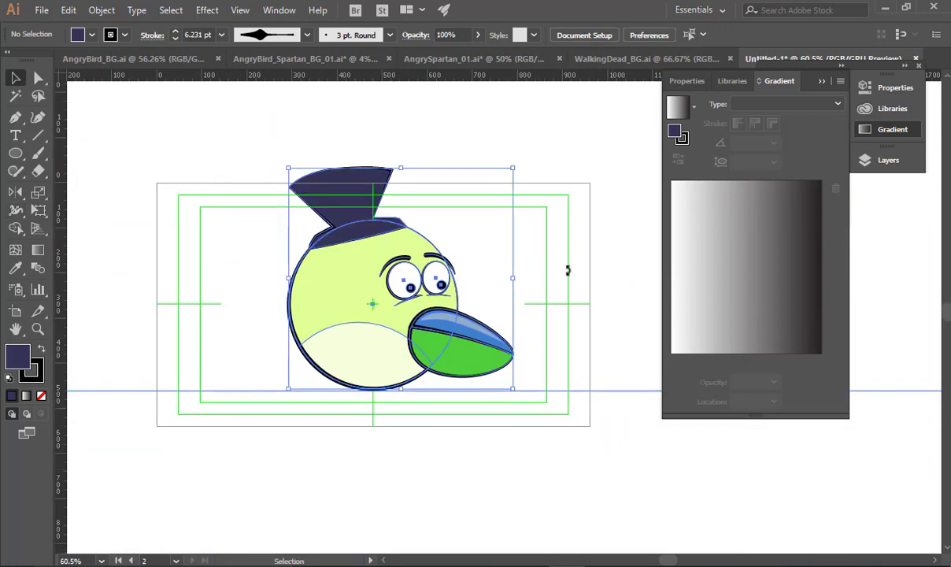
{"action": "key", "text": "e"}
{"action": "left_click_drag", "start_coordinate": [513, 169], "coordinate": [484, 218]}
{"action": "key", "text": "v"}
{"action": "left_click", "coordinate": [568, 291]}
{"action": "key", "text": "space"}
{"action": "left_click_drag", "start_coordinate": [463, 342], "coordinate": [446, 362]}
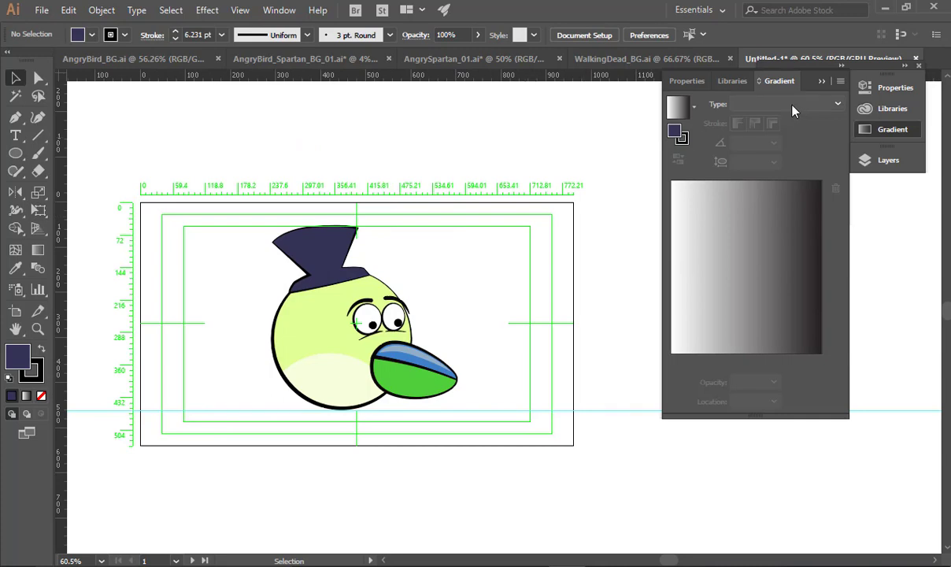
Add nine new empty layers above Layer 1, up to Layer 10.
{"action": "left_click", "coordinate": [888, 160]}
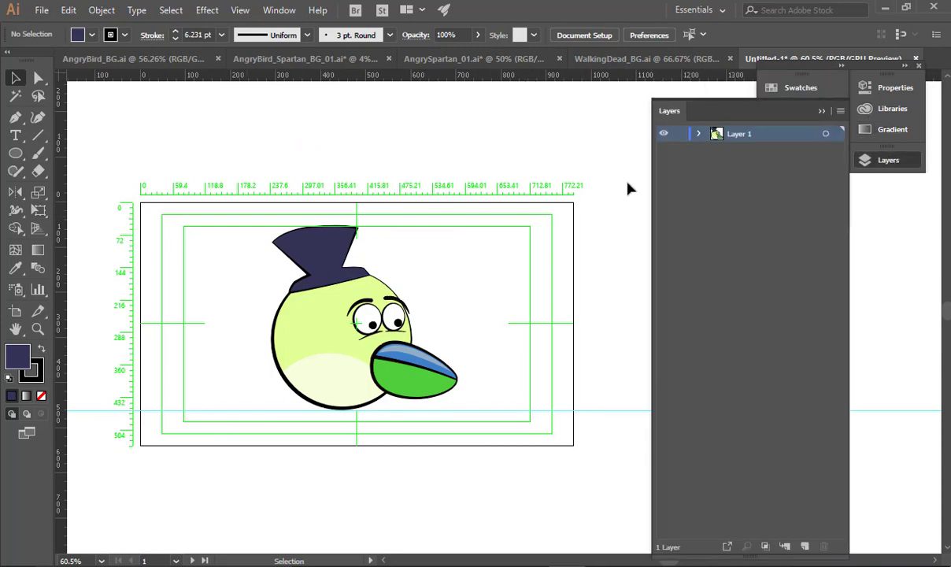
{"action": "left_click", "coordinate": [307, 241]}
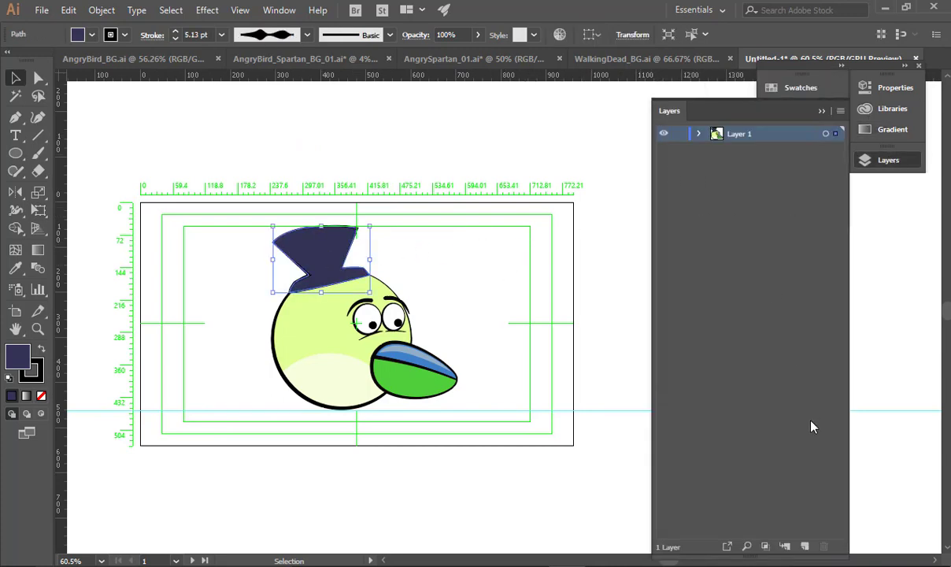
{"action": "left_click", "coordinate": [804, 548]}
{"action": "left_click", "coordinate": [804, 547]}
{"action": "left_click", "coordinate": [805, 548]}
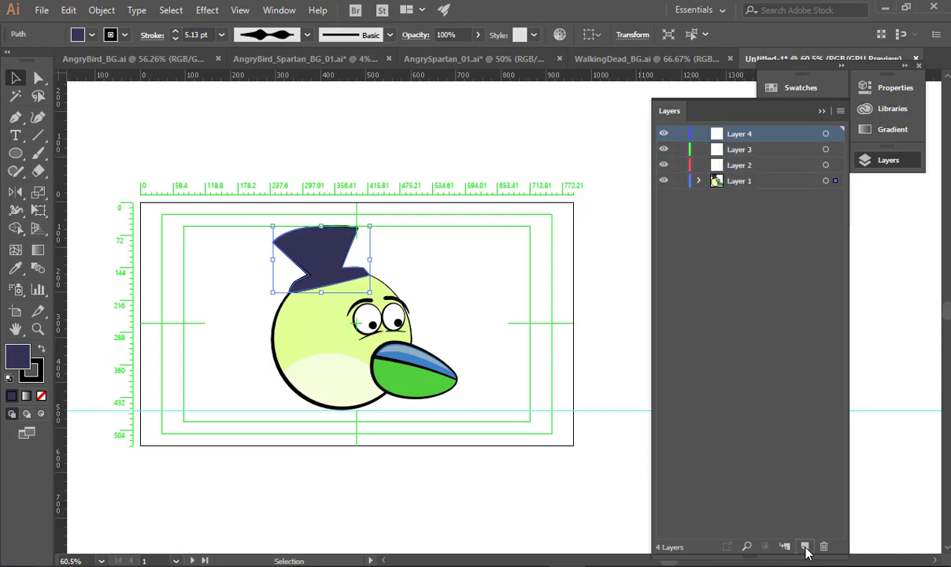
{"action": "left_click", "coordinate": [804, 547]}
{"action": "left_click", "coordinate": [805, 547]}
{"action": "left_click", "coordinate": [805, 547]}
{"action": "left_click", "coordinate": [805, 547]}
{"action": "left_click", "coordinate": [804, 548]}
{"action": "left_click", "coordinate": [804, 548]}
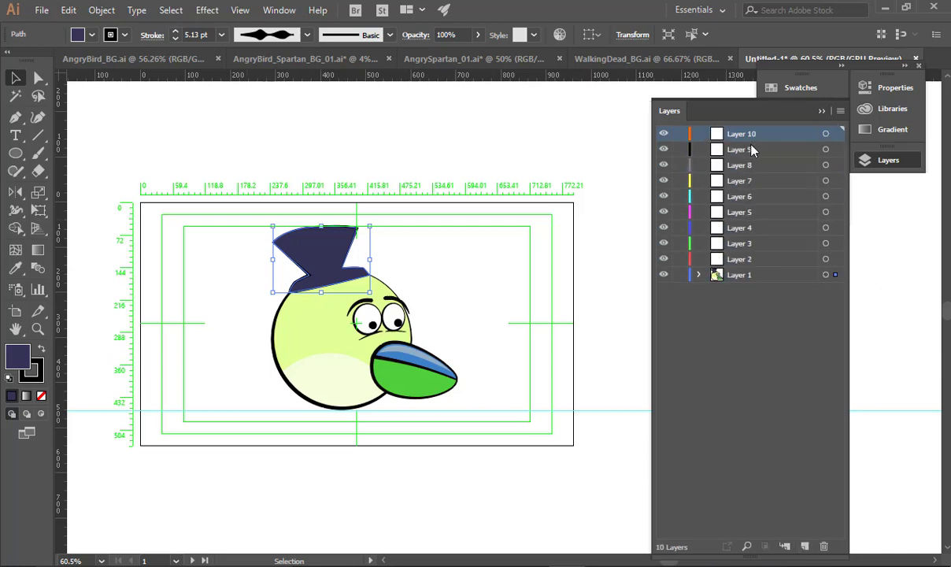
Move the cap artwork onto Layer 10, rename that layer Hat, and hide it.
{"action": "left_click_drag", "start_coordinate": [835, 274], "coordinate": [791, 134]}
{"action": "double_click", "coordinate": [741, 134]}
{"action": "type", "text": "H"}
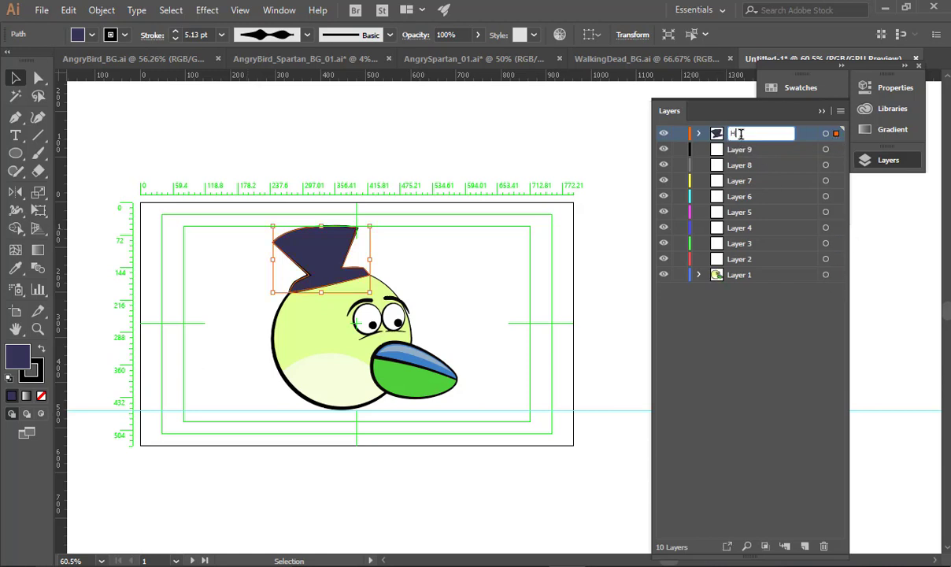
{"action": "type", "text": "at"}
{"action": "key", "text": "Return"}
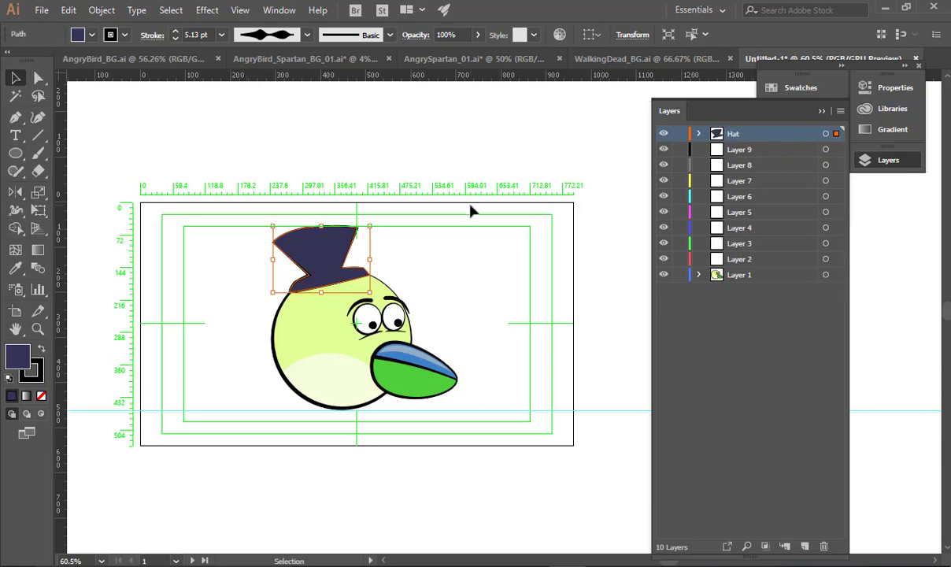
{"action": "left_click", "coordinate": [664, 134]}
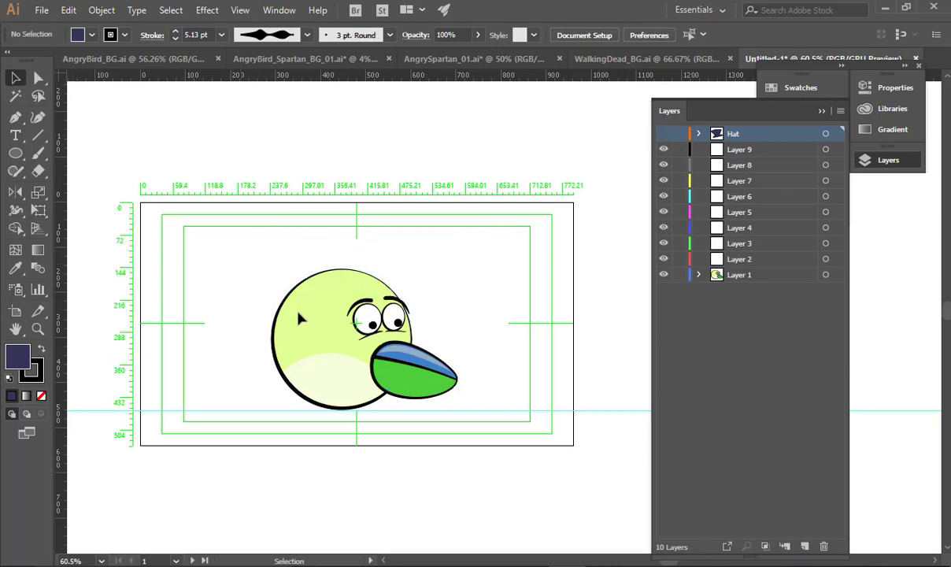
Move the round body and its belly patch onto Layer 2, named Body, and place that layer below Layer 1.
{"action": "left_click_drag", "start_coordinate": [244, 323], "coordinate": [318, 409]}
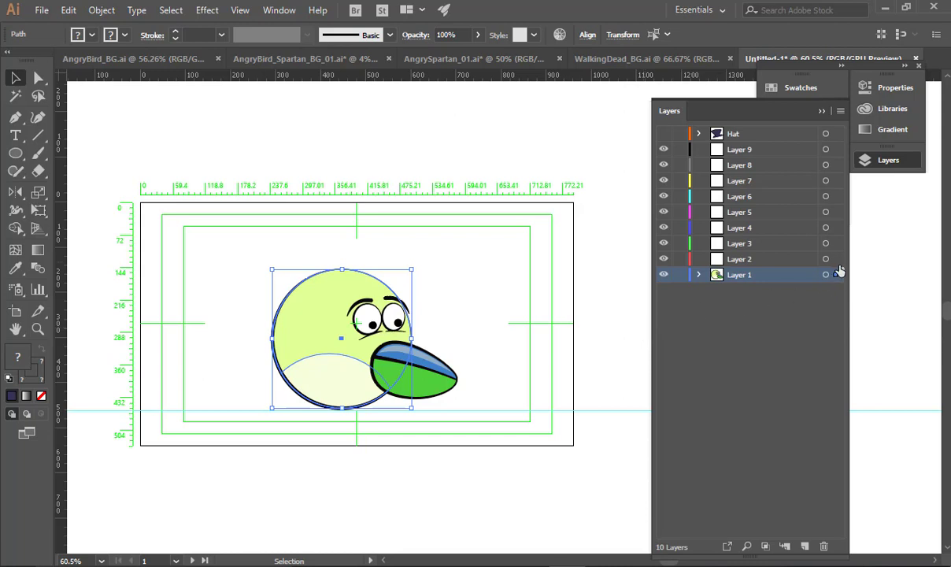
{"action": "left_click_drag", "start_coordinate": [839, 271], "coordinate": [734, 259]}
{"action": "double_click", "coordinate": [733, 260]}
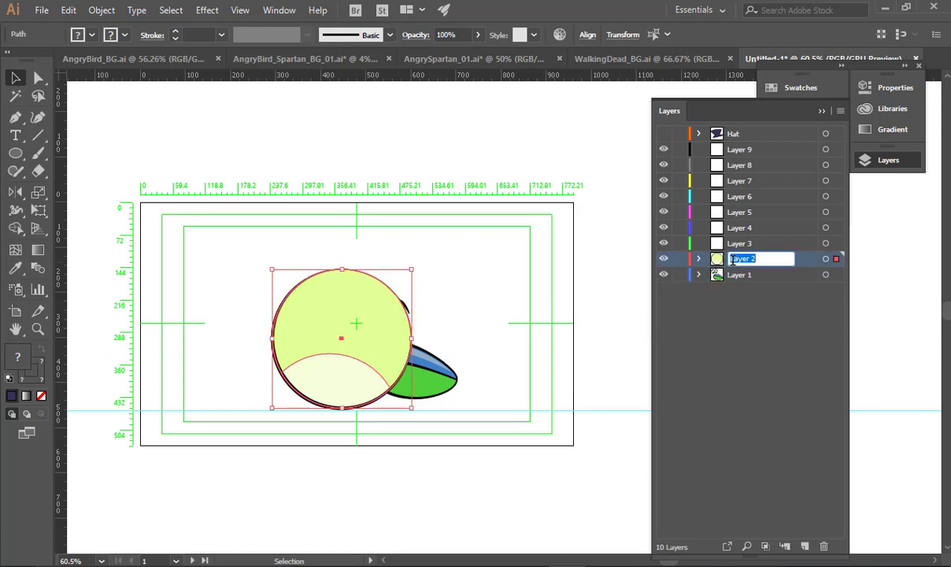
{"action": "type", "text": "Bodu"}
{"action": "key", "text": "Return"}
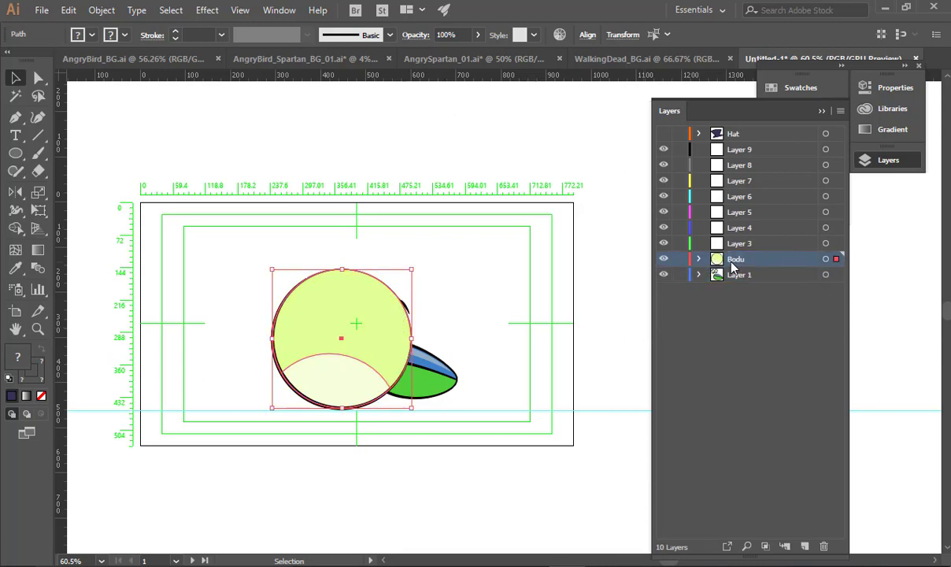
{"action": "double_click", "coordinate": [743, 261]}
{"action": "left_click_drag", "start_coordinate": [743, 260], "coordinate": [760, 288]}
{"action": "type", "text": "y"}
{"action": "key", "text": "Return"}
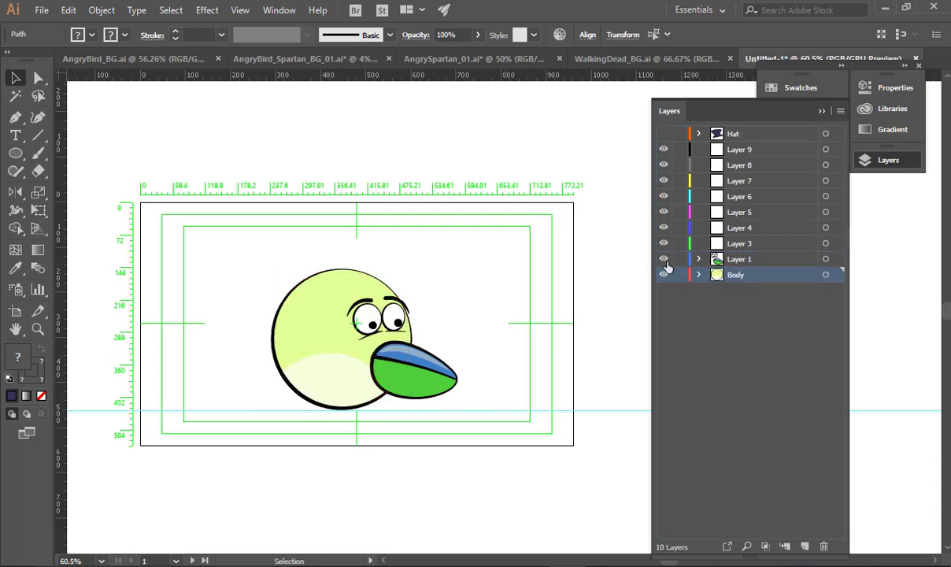
Hide the Body layer and move the left pupil onto Layer 3 and the right pupil onto Layer 4.
{"action": "left_click", "coordinate": [664, 276]}
{"action": "key", "text": "ctrl+space"}
{"action": "left_click_drag", "start_coordinate": [380, 277], "coordinate": [748, 315]}
{"action": "key", "text": "space"}
{"action": "left_click_drag", "start_coordinate": [437, 291], "coordinate": [435, 240]}
{"action": "left_click", "coordinate": [357, 370]}
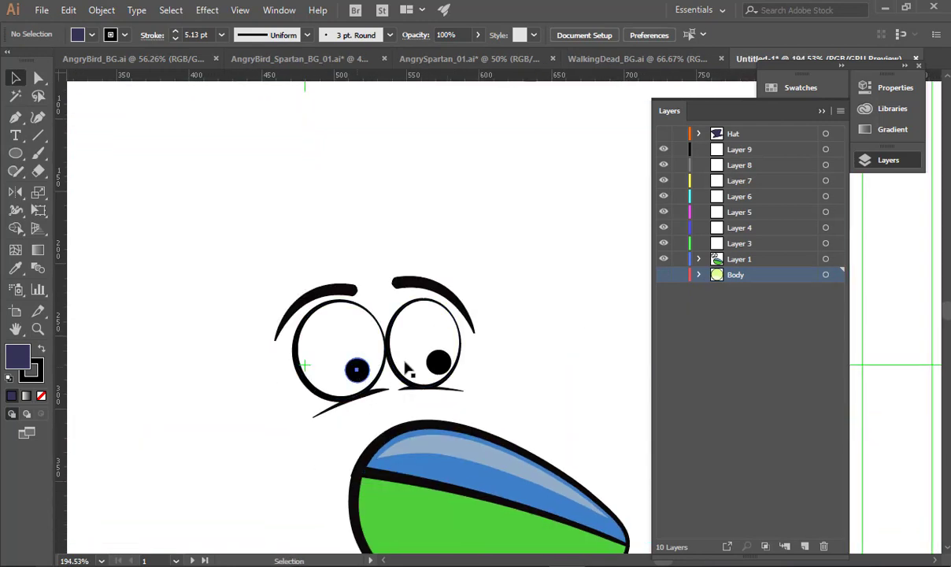
{"action": "left_click", "coordinate": [445, 360], "text": "shift"}
{"action": "left_click", "coordinate": [513, 357]}
{"action": "left_click", "coordinate": [359, 371]}
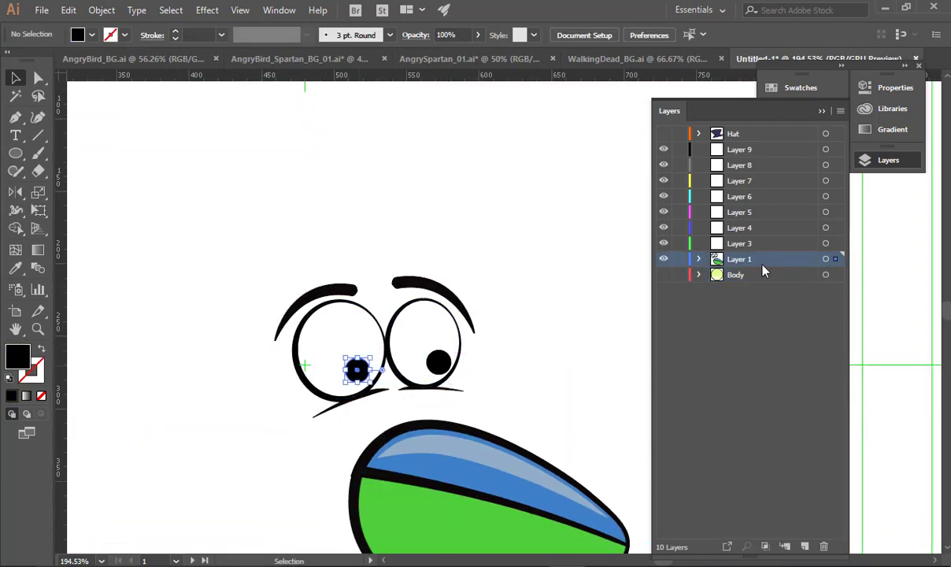
{"action": "left_click_drag", "start_coordinate": [835, 259], "coordinate": [836, 228]}
{"action": "left_click", "coordinate": [439, 363]}
Rename Layer 3, which holds the left pupil, as leftEye.
{"action": "double_click", "coordinate": [744, 244]}
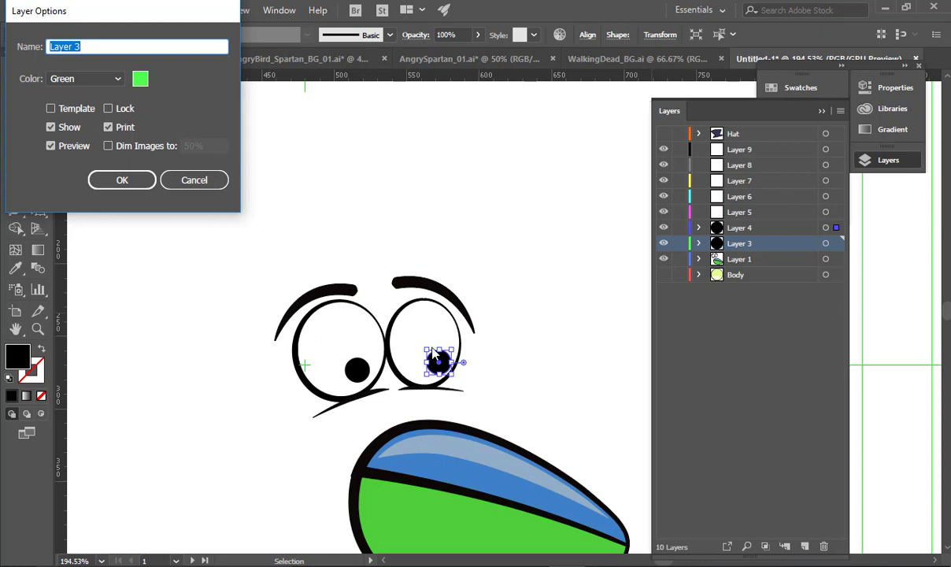
{"action": "type", "text": "leftEye"}
{"action": "key", "text": "Return"}
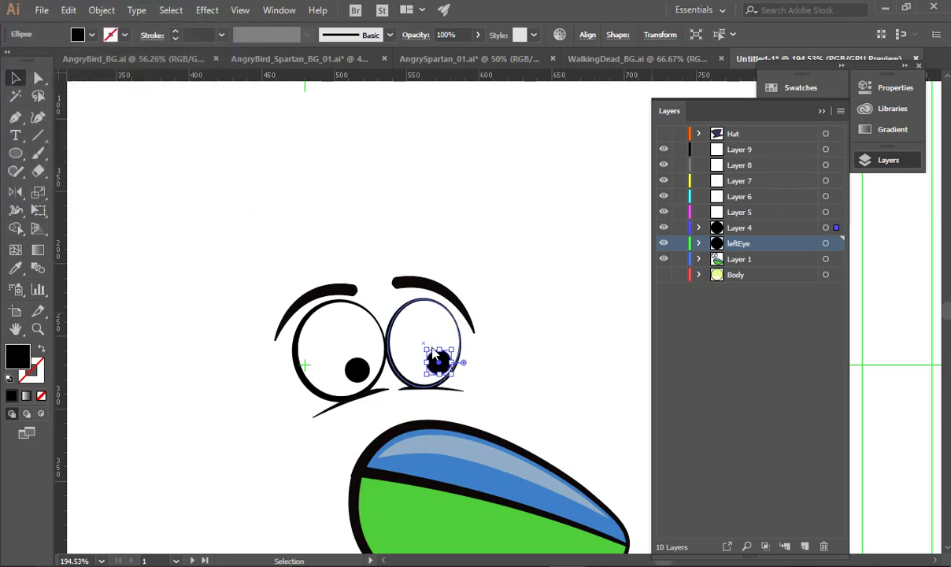
Rename Layer 4, which holds the right pupil, as leftEye.
{"action": "left_click", "coordinate": [360, 369]}
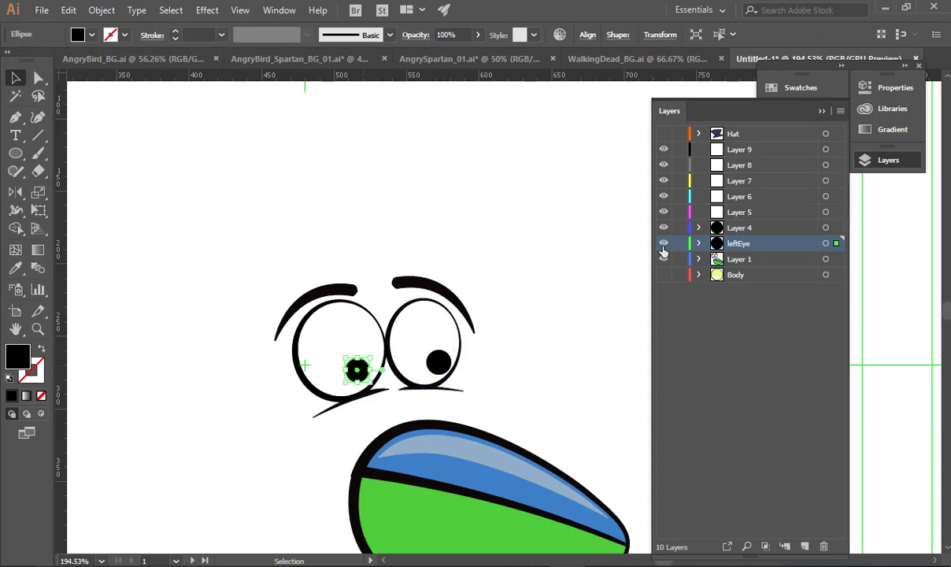
{"action": "double_click", "coordinate": [742, 245]}
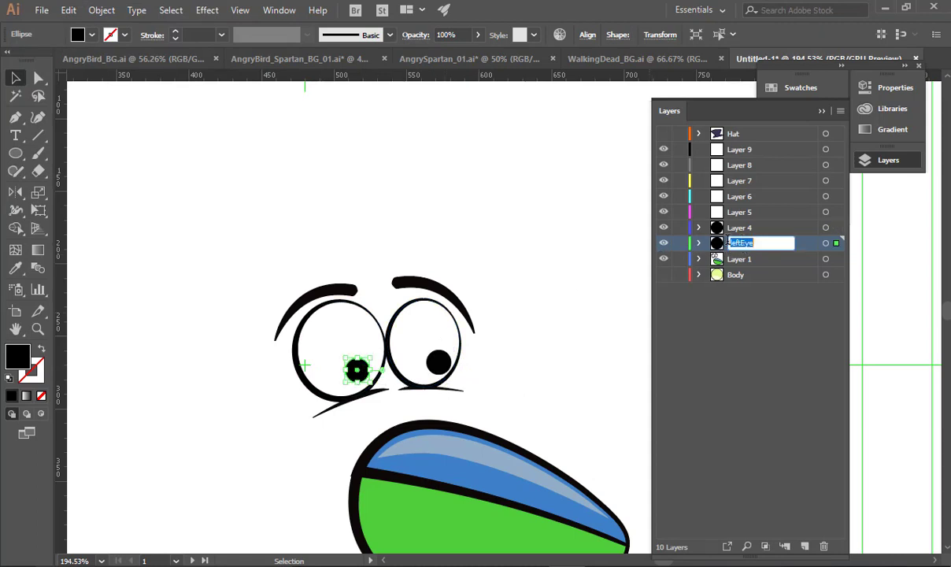
{"action": "double_click", "coordinate": [738, 228]}
{"action": "key", "text": "BackSpace"}
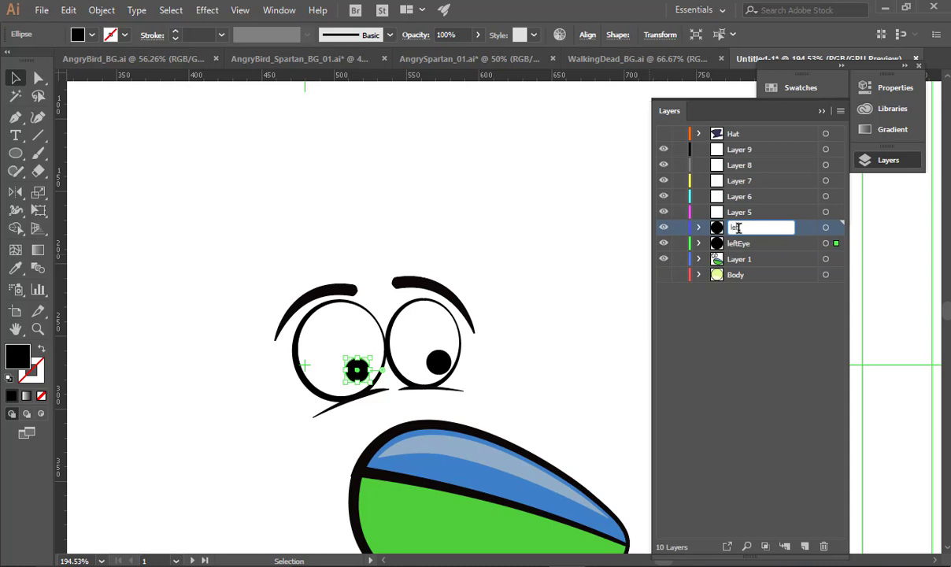
{"action": "type", "text": "leftEye"}
{"action": "key", "text": "Return"}
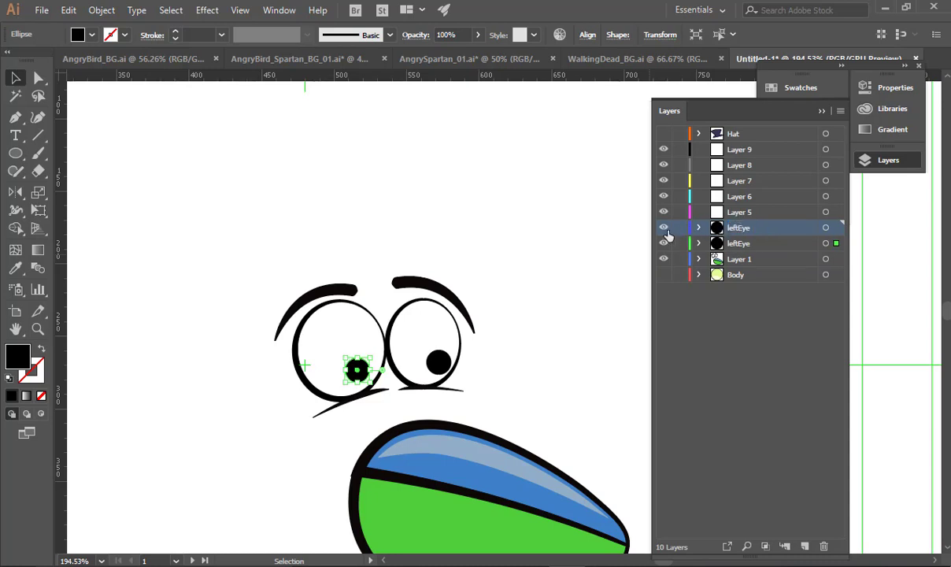
Rename the layer that holds the left pupil as rightEye.
{"action": "double_click", "coordinate": [742, 244]}
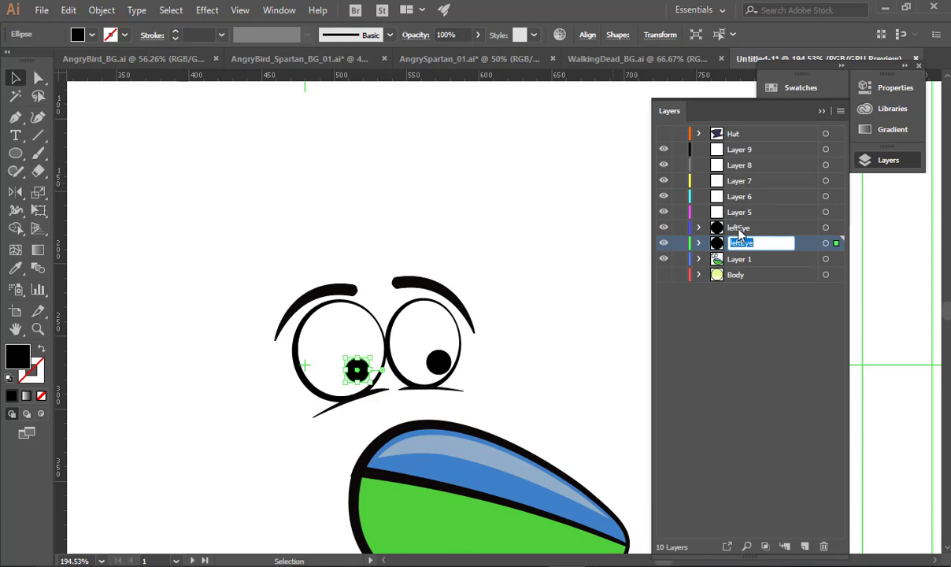
{"action": "type", "text": "chili"}
{"action": "key", "text": "ctrl+a"}
{"action": "type", "text": "rightEye"}
{"action": "key", "text": "Return"}
Hide the leftEye and rightEye layers while keeping Layer 1 shown.
{"action": "left_click", "coordinate": [664, 259]}
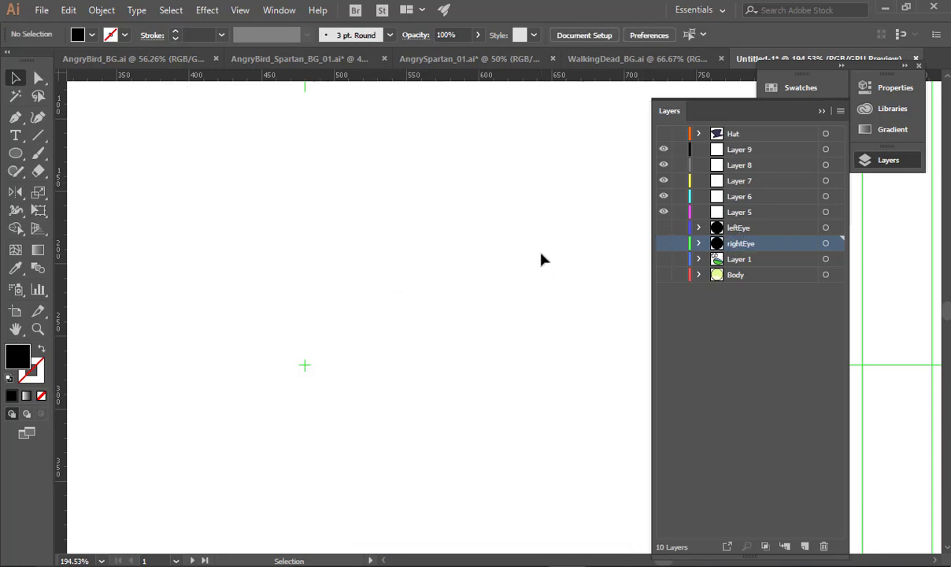
{"action": "left_click", "coordinate": [663, 261]}
{"action": "left_click_drag", "start_coordinate": [468, 236], "coordinate": [455, 148]}
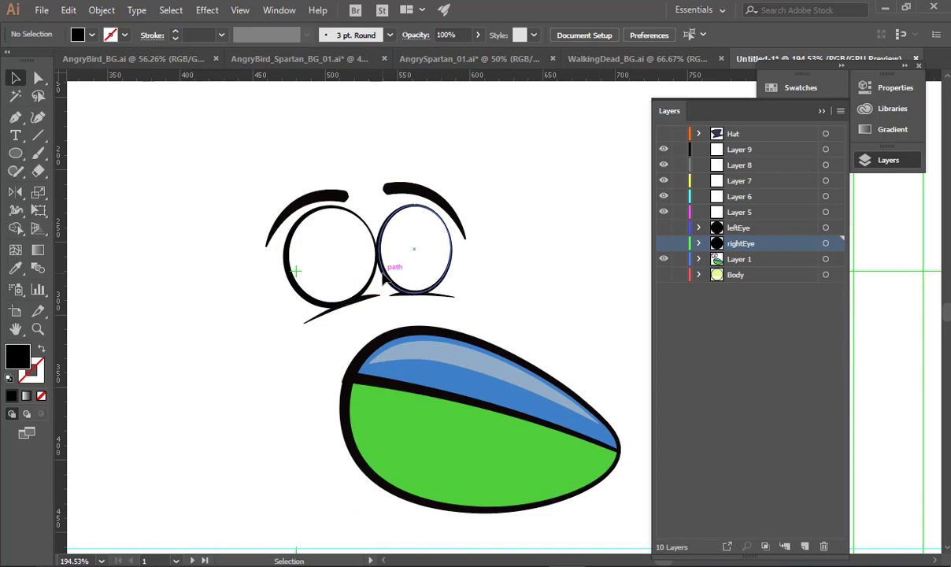
Move the white ellipse of the character's right-hand eye from Layer 1 to Layer 5.
{"action": "left_click", "coordinate": [384, 275]}
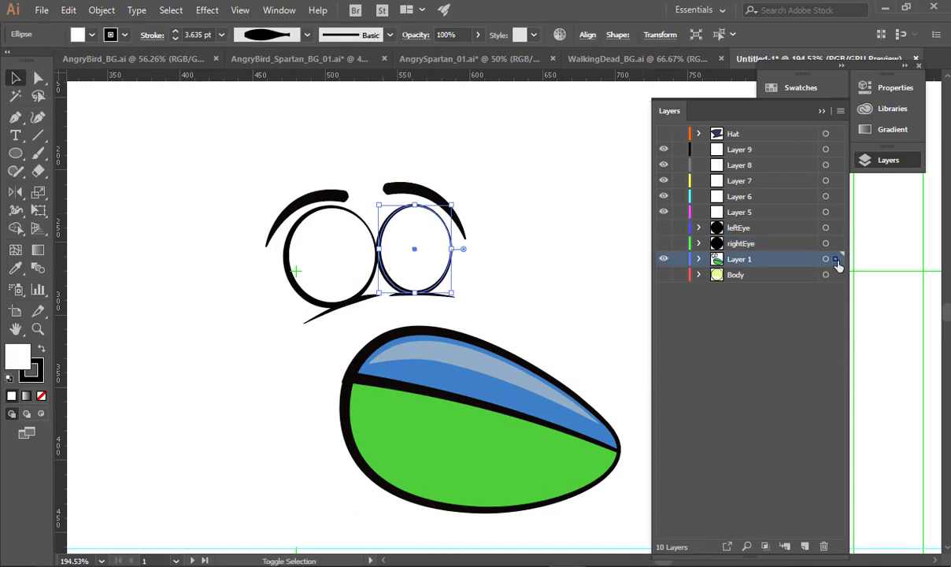
{"action": "left_click_drag", "start_coordinate": [837, 261], "coordinate": [837, 211]}
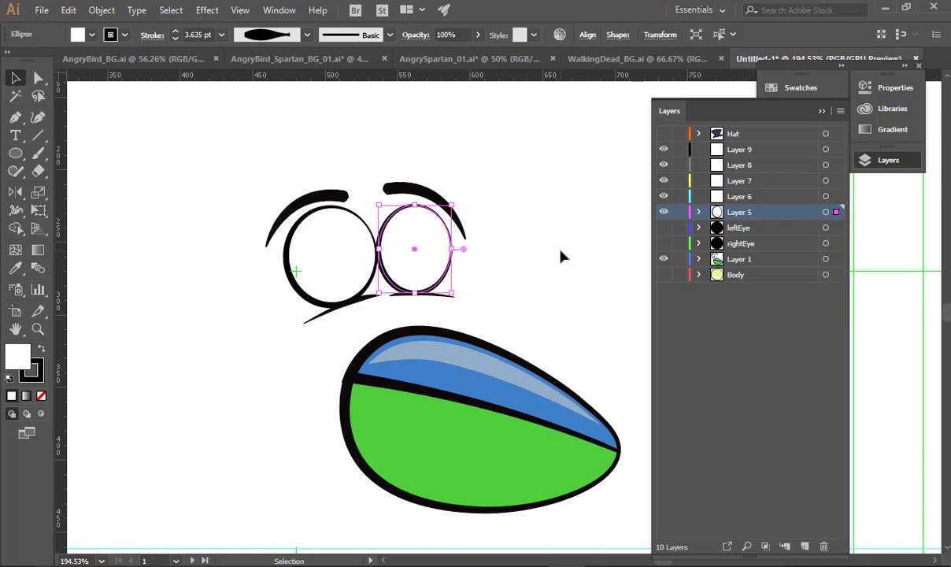
{"action": "key", "text": "a"}
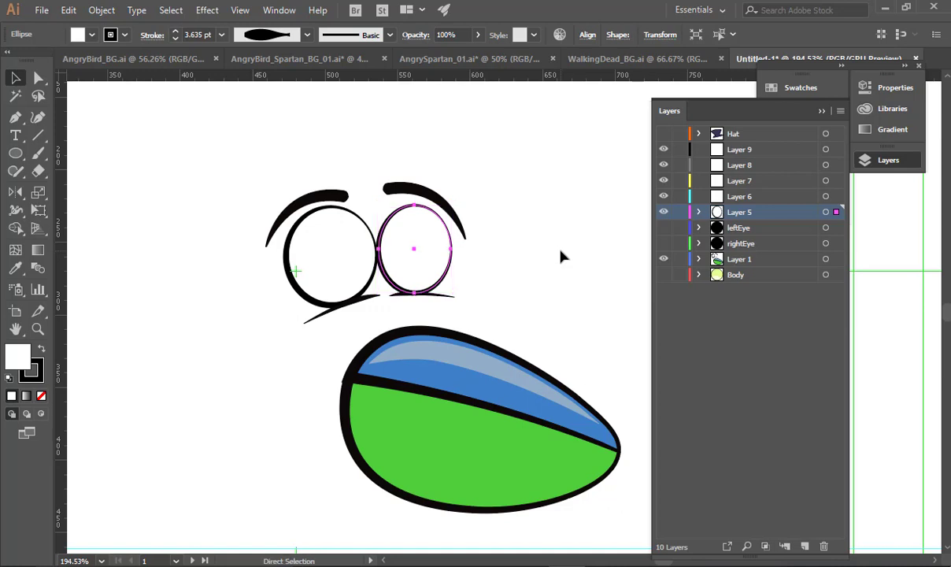
{"action": "key", "text": "v"}
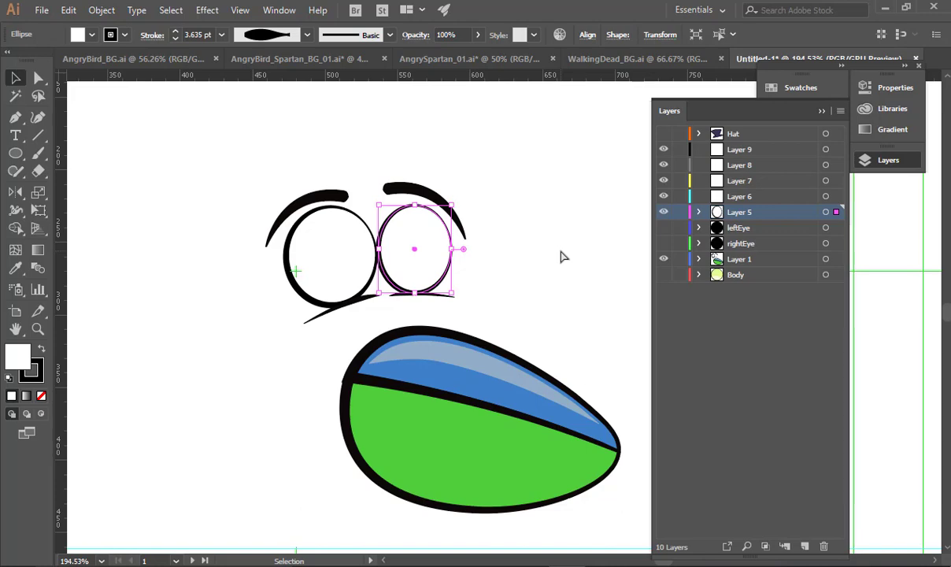
{"action": "key", "text": "a"}
Create a new 960 x 540 px document from the recent custom preset and hide its transparency grid.
{"action": "key", "text": "ctrl+n"}
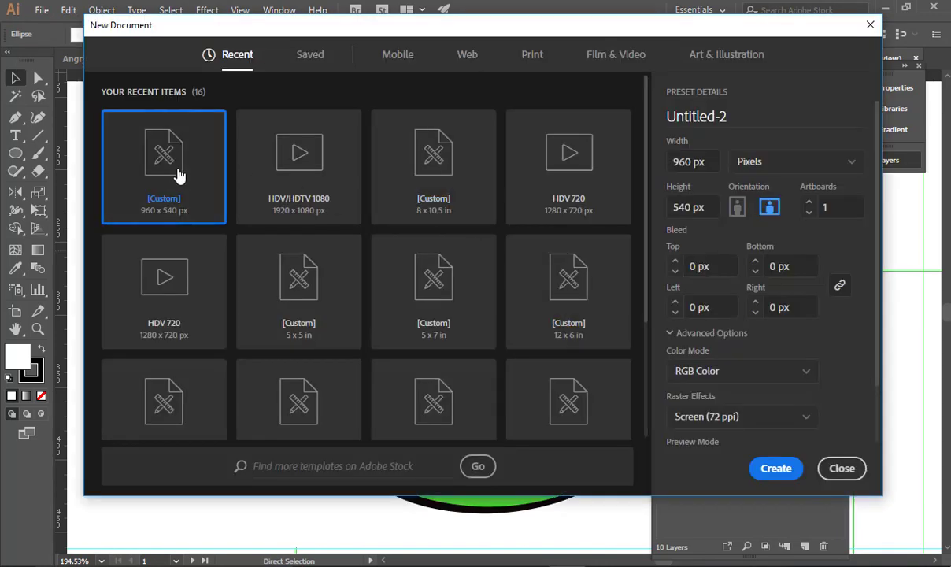
{"action": "double_click", "coordinate": [179, 174]}
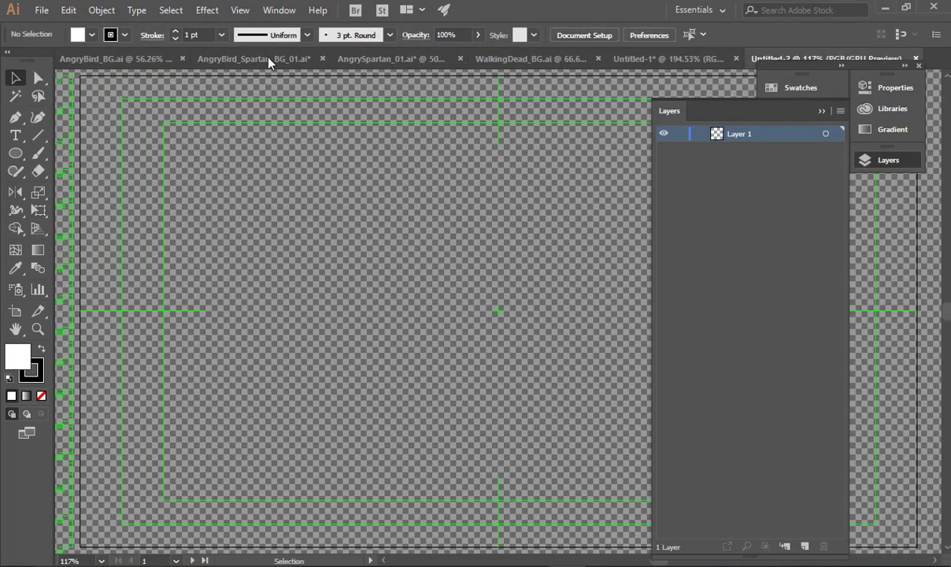
{"action": "left_click", "coordinate": [240, 10]}
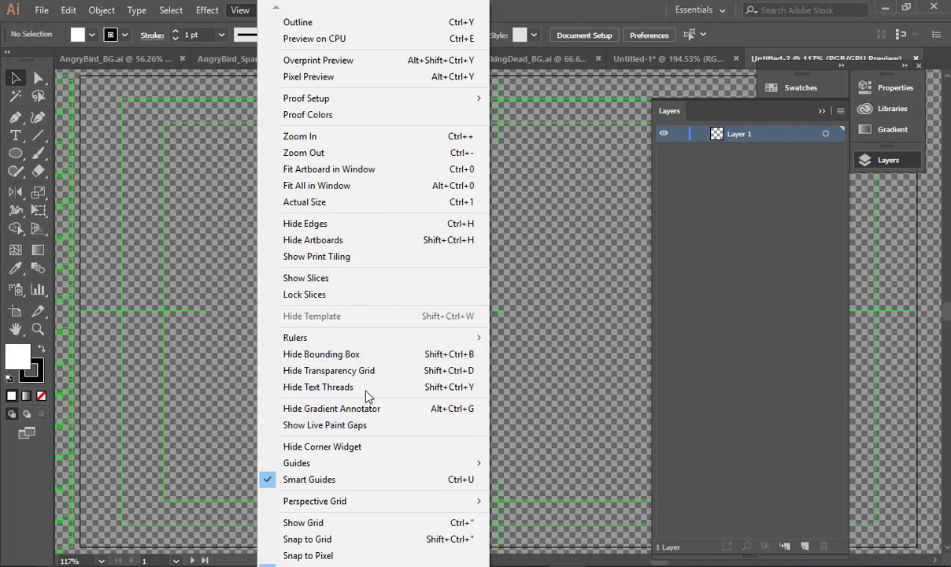
{"action": "left_click", "coordinate": [367, 370]}
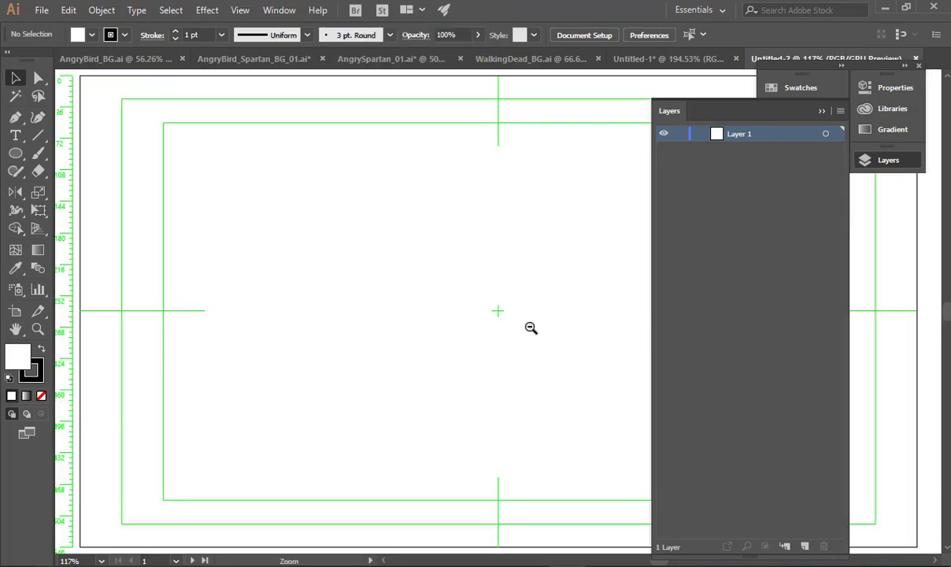
Draw a small upright rectangle, round its corners and place it against the artboard's left edge near the bottom.
{"action": "left_click", "coordinate": [530, 327], "text": "ctrl+alt"}
{"action": "left_click", "coordinate": [531, 328], "text": "ctrl+alt"}
{"action": "left_click", "coordinate": [531, 327], "text": "ctrl+alt"}
{"action": "left_click_drag", "start_coordinate": [530, 322], "coordinate": [471, 346]}
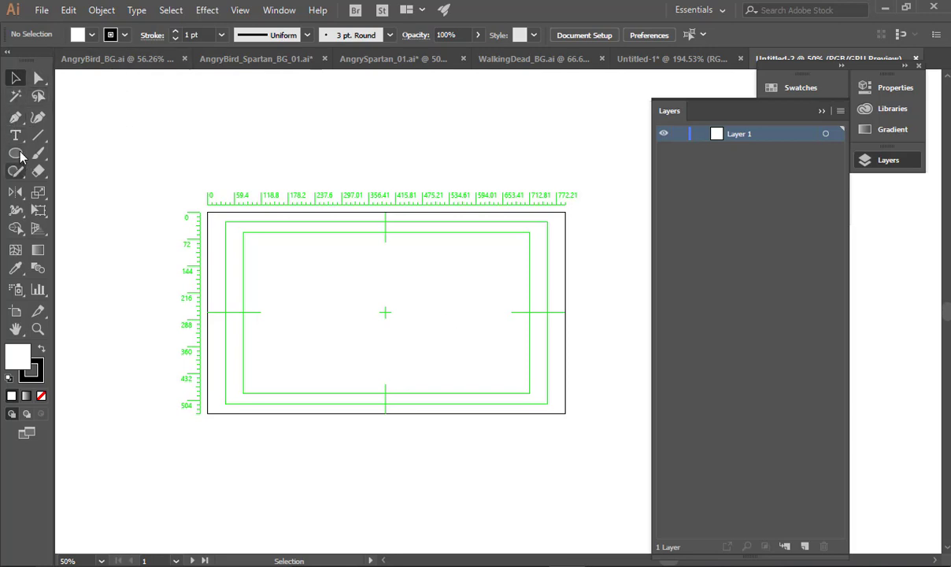
{"action": "left_click_drag", "start_coordinate": [17, 155], "coordinate": [64, 154]}
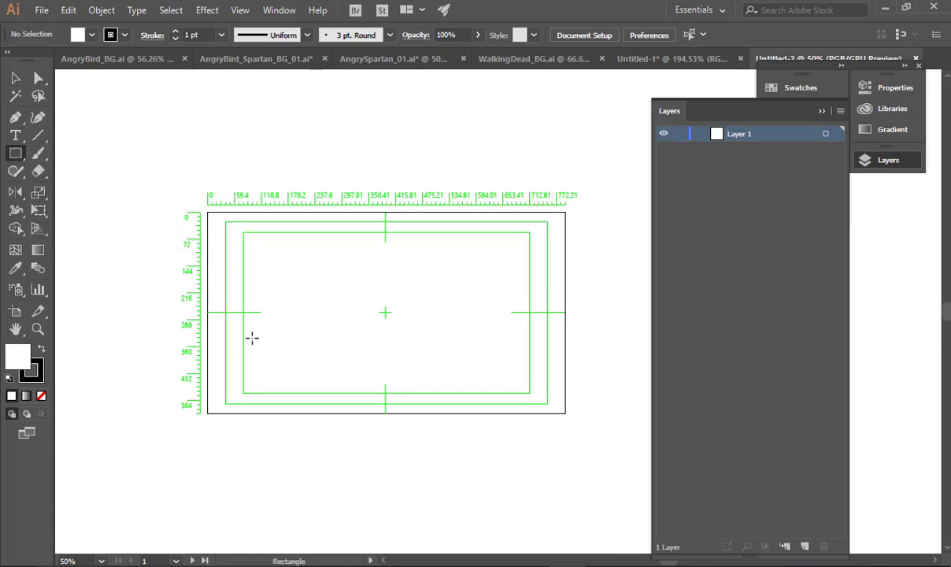
{"action": "left_click_drag", "start_coordinate": [252, 337], "coordinate": [287, 402]}
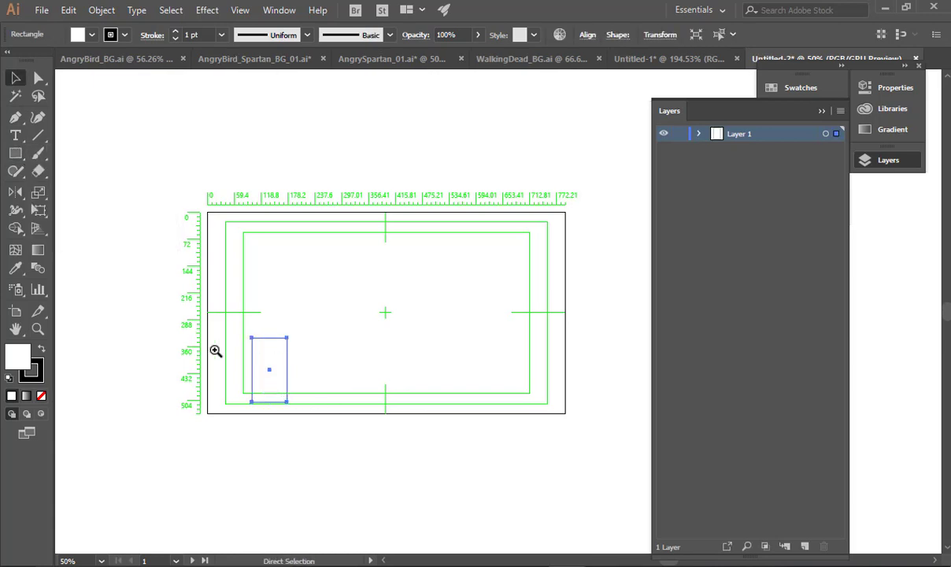
{"action": "left_click_drag", "start_coordinate": [216, 351], "coordinate": [282, 373]}
{"action": "key", "text": "e"}
{"action": "left_click_drag", "start_coordinate": [281, 337], "coordinate": [271, 267]}
{"action": "key", "text": "v"}
{"action": "left_click", "coordinate": [314, 374]}
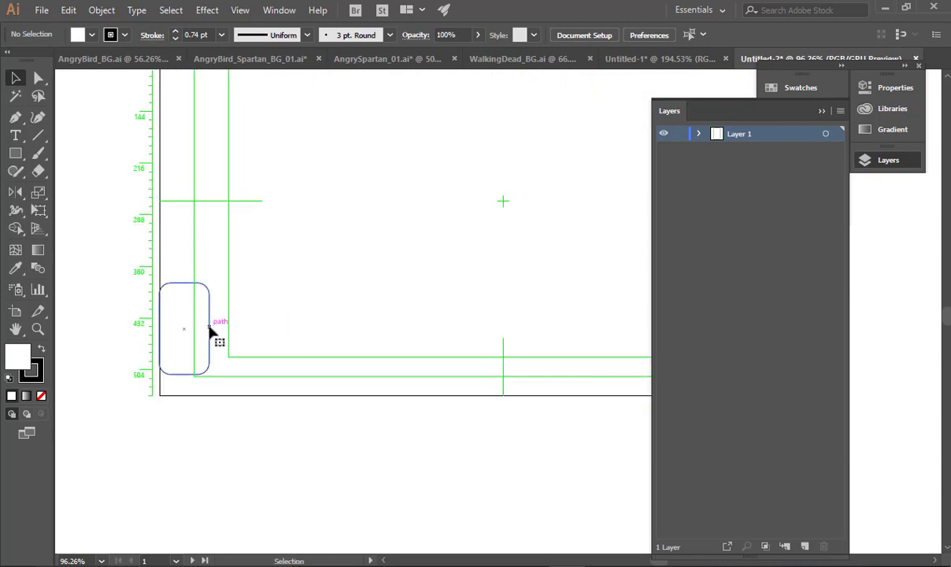
Copy the rounded rectangle, enlarge the copy to about 131 x 239 px and duplicate it into a spaced row of three.
{"action": "left_click", "coordinate": [209, 323]}
{"action": "key", "text": "e"}
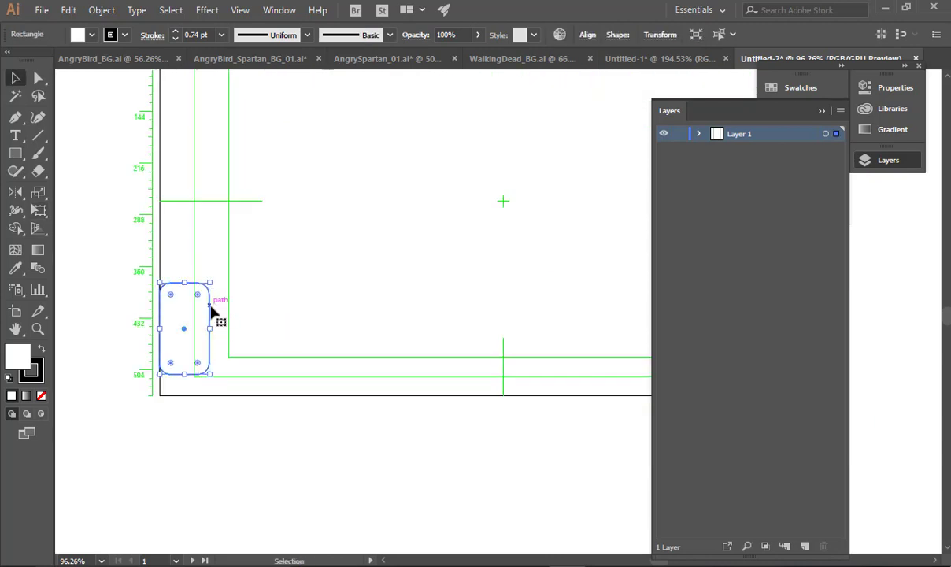
{"action": "left_click_drag", "start_coordinate": [214, 314], "coordinate": [321, 311]}
{"action": "left_click_drag", "start_coordinate": [351, 275], "coordinate": [435, 244]}
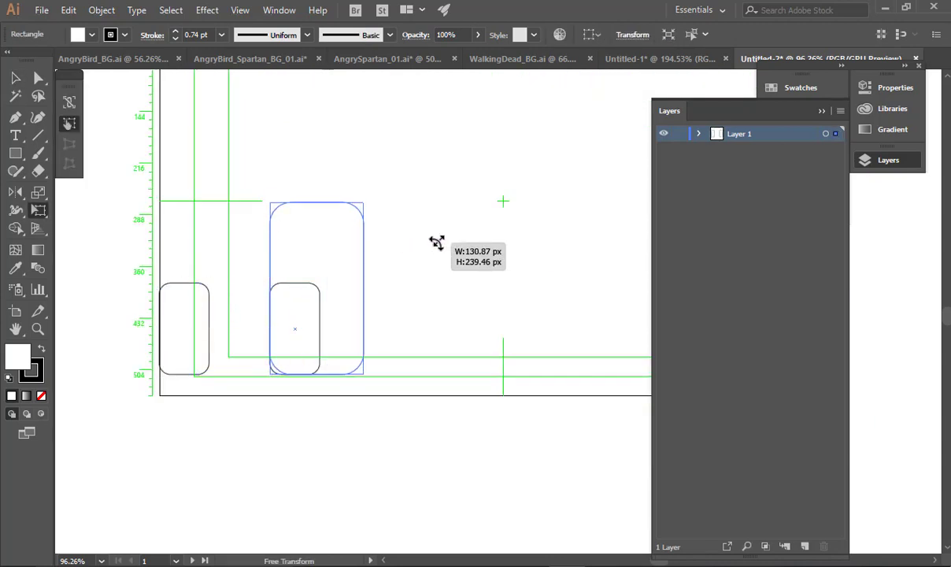
{"action": "key", "text": "v"}
{"action": "left_click_drag", "start_coordinate": [457, 287], "coordinate": [347, 314]}
{"action": "left_click", "coordinate": [278, 314]}
{"action": "left_click_drag", "start_coordinate": [278, 314], "coordinate": [548, 315]}
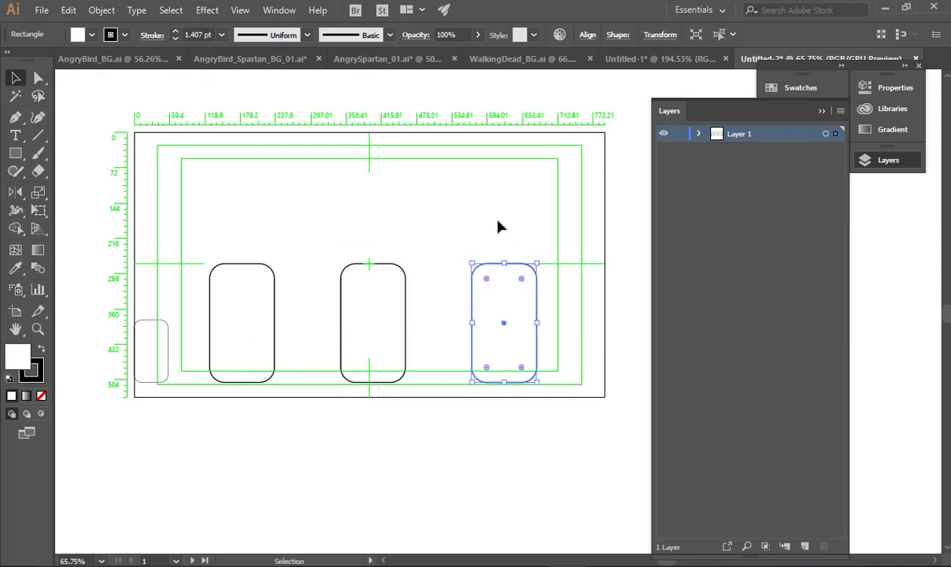
Delete the three enlarged rounded rectangles, keeping the small one at the artboard's left edge.
{"action": "left_click", "coordinate": [499, 223]}
{"action": "left_click_drag", "start_coordinate": [135, 231], "coordinate": [224, 331]}
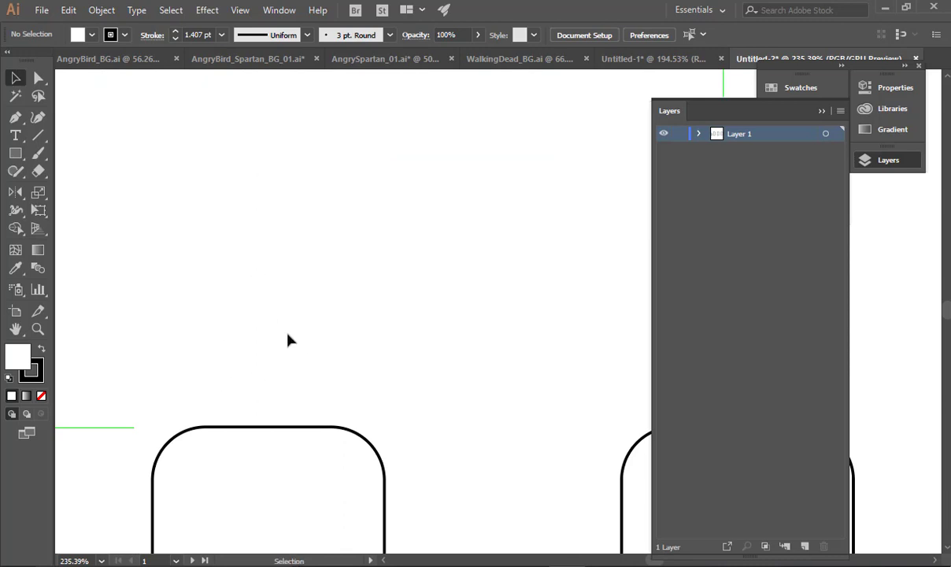
{"action": "left_click_drag", "start_coordinate": [476, 325], "coordinate": [399, 336]}
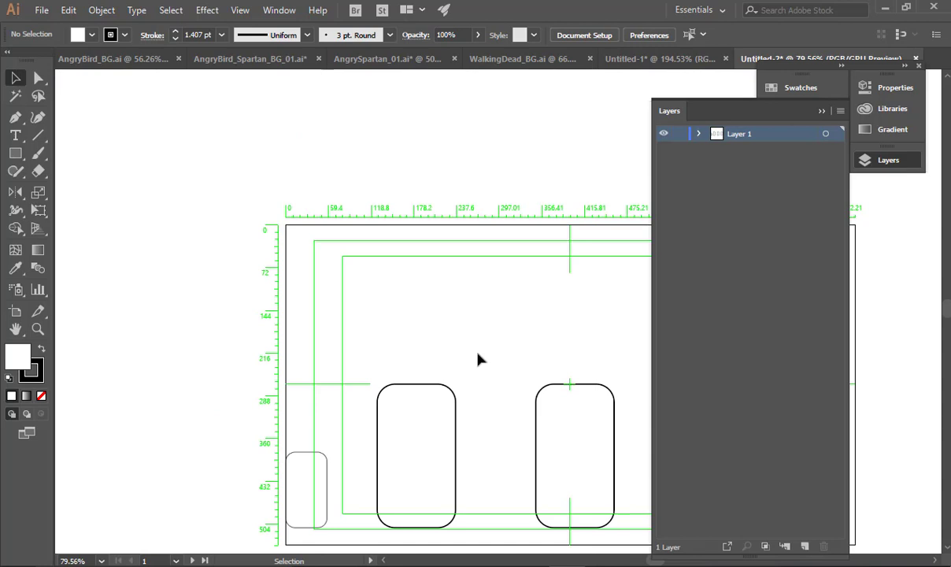
{"action": "left_click_drag", "start_coordinate": [478, 360], "coordinate": [288, 243]}
{"action": "left_click_drag", "start_coordinate": [187, 224], "coordinate": [615, 361]}
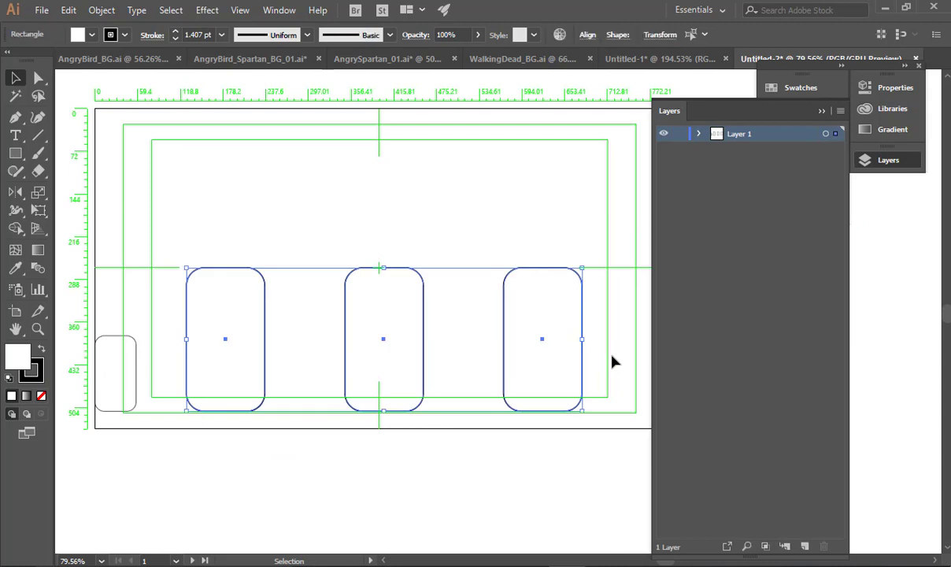
{"action": "key", "text": "Delete"}
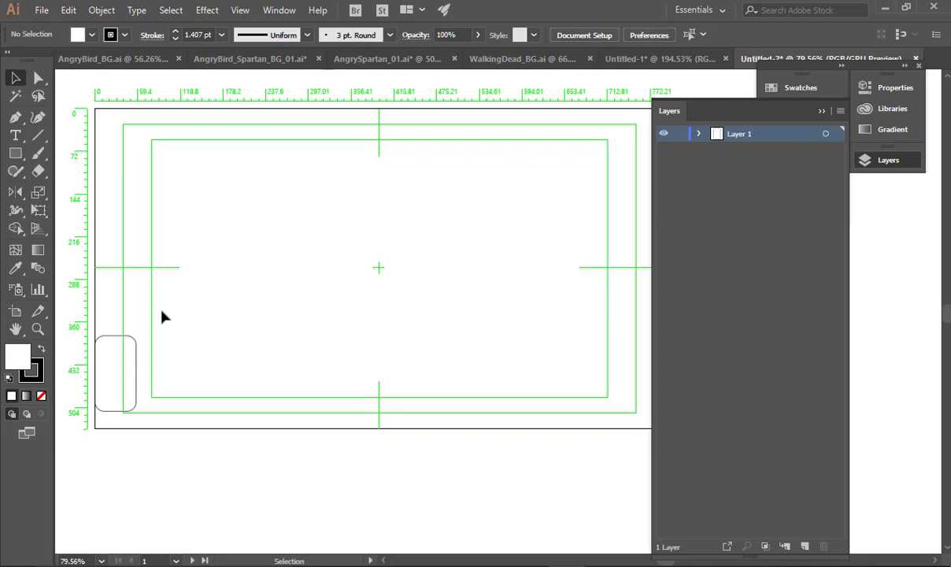
Duplicate the small rounded rectangle horizontally into an evenly spaced row of four.
{"action": "left_click_drag", "start_coordinate": [166, 311], "coordinate": [123, 381]}
{"action": "key", "text": "ctrl+space"}
{"action": "left_click_drag", "start_coordinate": [98, 350], "coordinate": [350, 343]}
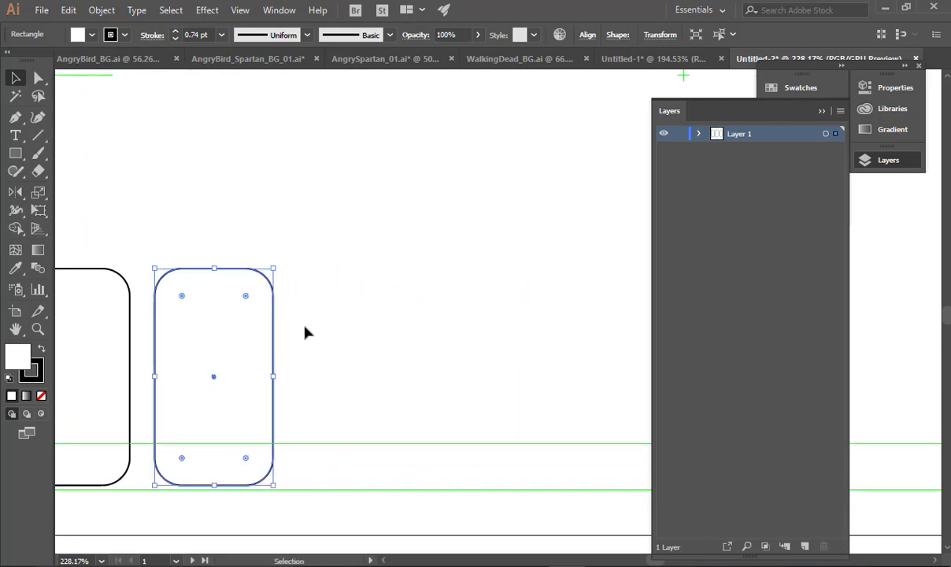
{"action": "left_click_drag", "start_coordinate": [276, 333], "coordinate": [441, 341], "text": "alt+shift"}
{"action": "left_click", "coordinate": [504, 350], "text": "ctrl+alt"}
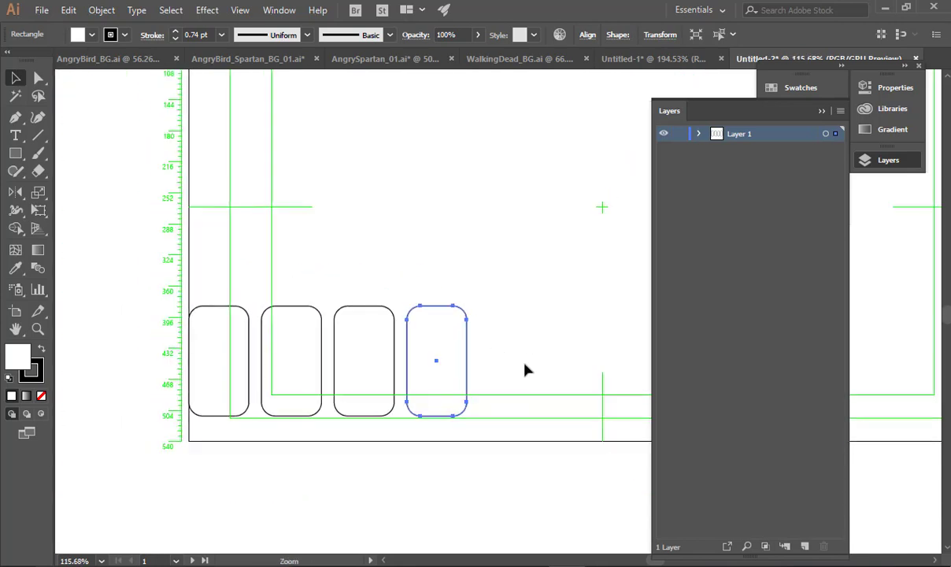
Copy the group of four rounded rectangles twice along the same line to extend the row to twelve.
{"action": "left_click_drag", "start_coordinate": [549, 284], "coordinate": [161, 413]}
{"action": "key", "text": "space"}
{"action": "left_click_drag", "start_coordinate": [503, 379], "coordinate": [374, 374]}
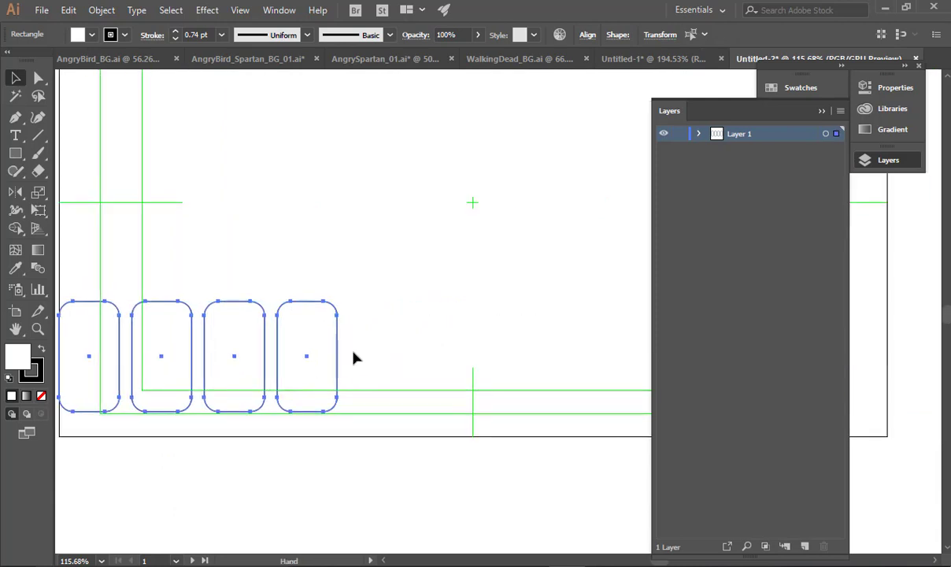
{"action": "left_click_drag", "start_coordinate": [160, 360], "coordinate": [447, 379], "text": "alt+shift"}
{"action": "scroll", "coordinate": [284, 382], "scroll_direction": "down", "scroll_amount": 5, "text": "alt"}
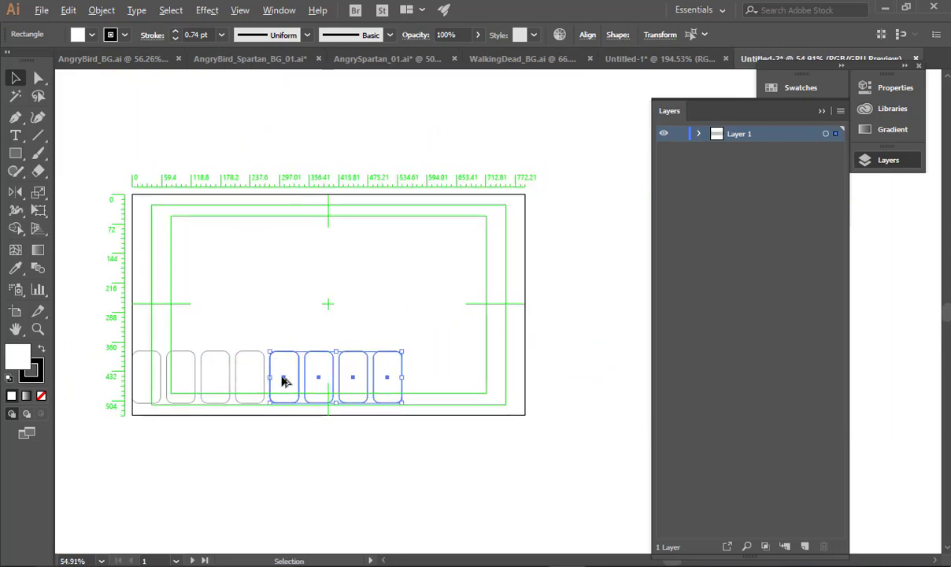
{"action": "left_click_drag", "start_coordinate": [285, 382], "coordinate": [422, 388], "text": "alt+shift"}
{"action": "left_click", "coordinate": [450, 435]}
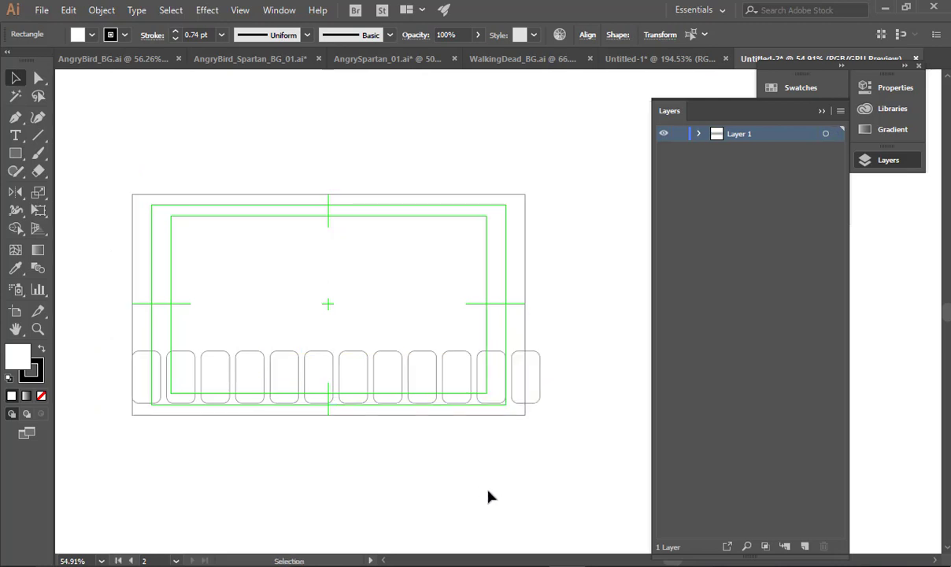
Scale the row of twelve rounded rectangles down so that it spans exactly the artboard's width.
{"action": "key", "text": "ctrl+space"}
{"action": "left_click_drag", "start_coordinate": [342, 447], "coordinate": [371, 456]}
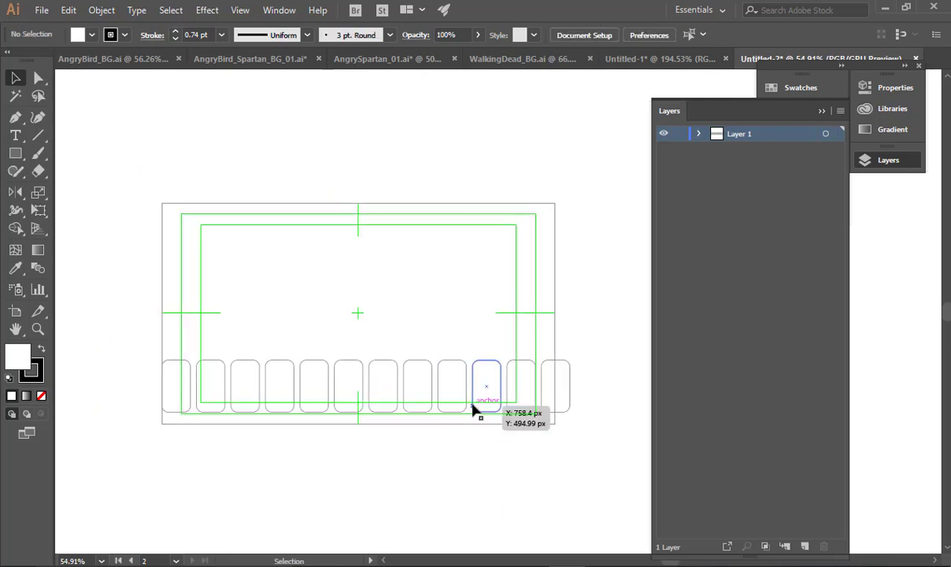
{"action": "left_click_drag", "start_coordinate": [121, 329], "coordinate": [663, 540]}
{"action": "key", "text": "e"}
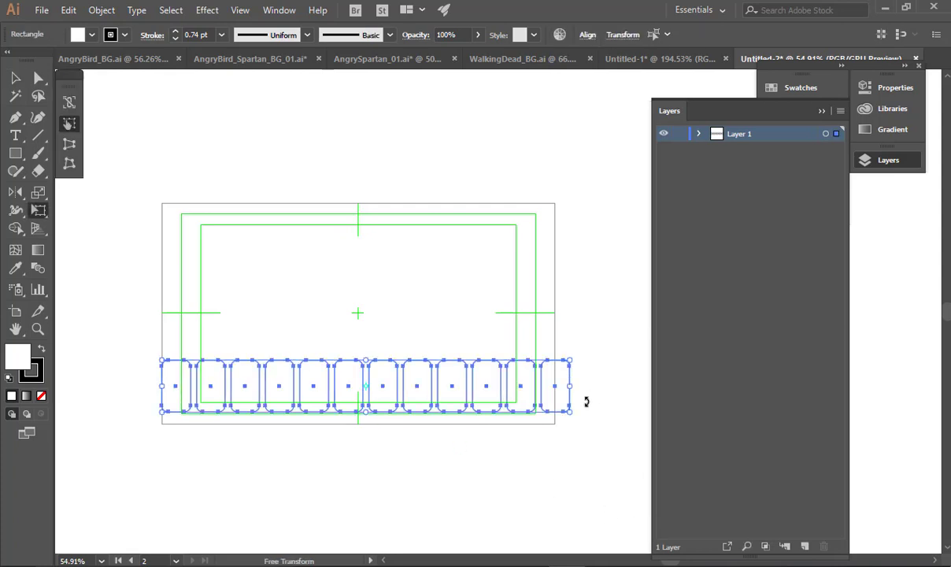
{"action": "left_click_drag", "start_coordinate": [570, 413], "coordinate": [554, 409]}
{"action": "key", "text": "v"}
{"action": "left_click", "coordinate": [562, 437]}
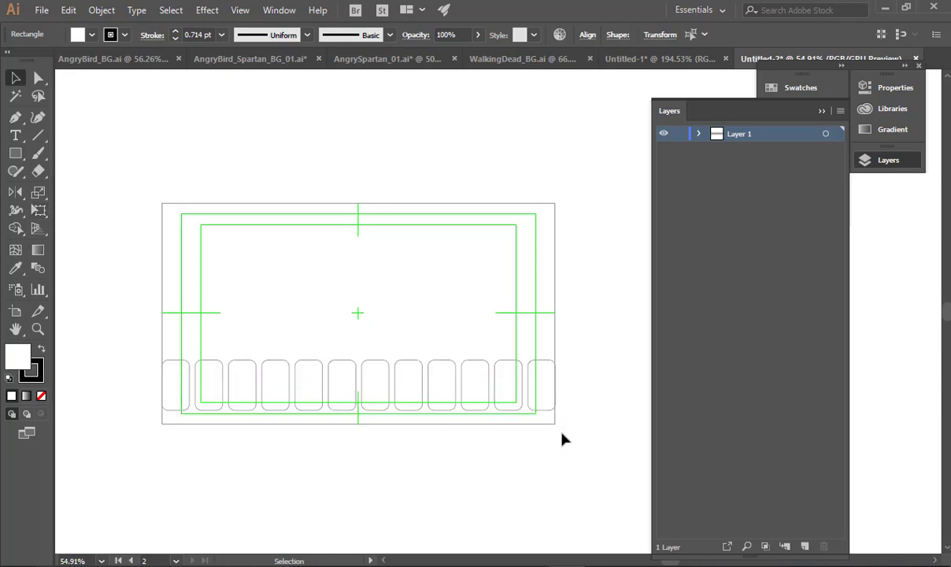
Examine the row of rounded rectangles up close along the artboard.
{"action": "left_click_drag", "start_coordinate": [211, 382], "coordinate": [576, 412]}
{"action": "left_click_drag", "start_coordinate": [416, 388], "coordinate": [178, 469]}
{"action": "left_click_drag", "start_coordinate": [280, 439], "coordinate": [107, 444]}
{"action": "left_click_drag", "start_coordinate": [311, 441], "coordinate": [161, 382]}
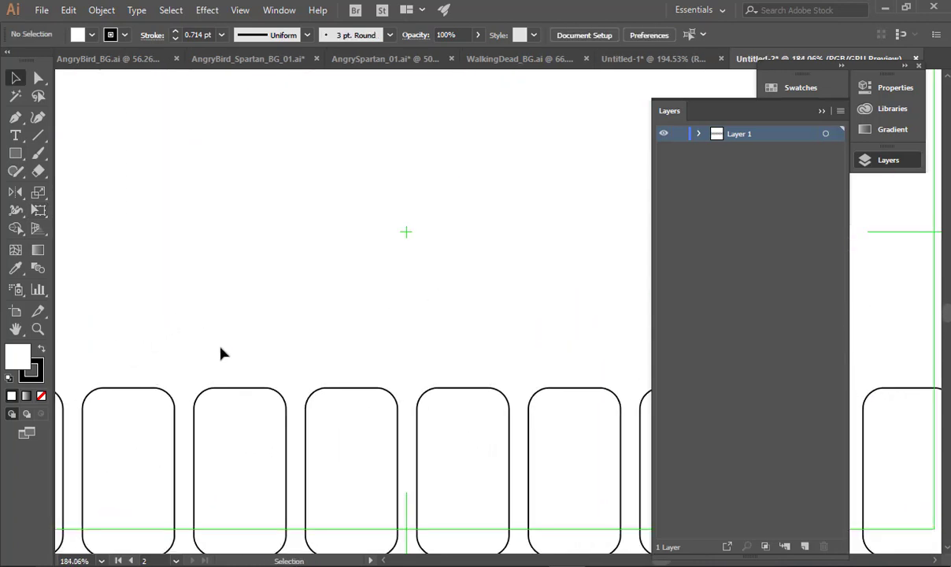
{"action": "left_click_drag", "start_coordinate": [380, 367], "coordinate": [419, 355]}
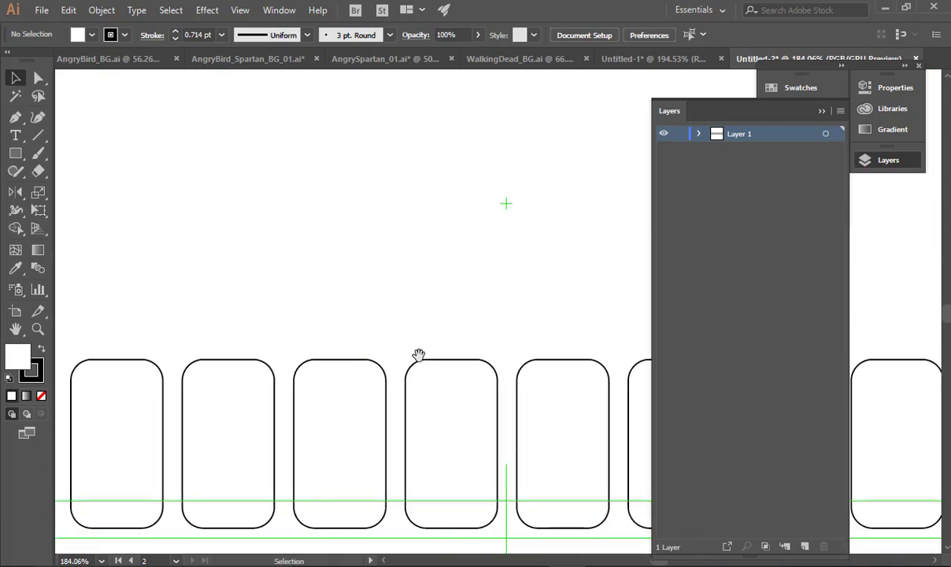
{"action": "left_click_drag", "start_coordinate": [542, 345], "coordinate": [400, 353]}
{"action": "left_click_drag", "start_coordinate": [525, 367], "coordinate": [450, 368]}
{"action": "left_click_drag", "start_coordinate": [396, 376], "coordinate": [395, 376]}
Delete the second, sixth, seventh and ninth rounded rectangles to leave gaps in the row.
{"action": "key", "text": "ctrl+r"}
{"action": "left_click", "coordinate": [410, 397]}
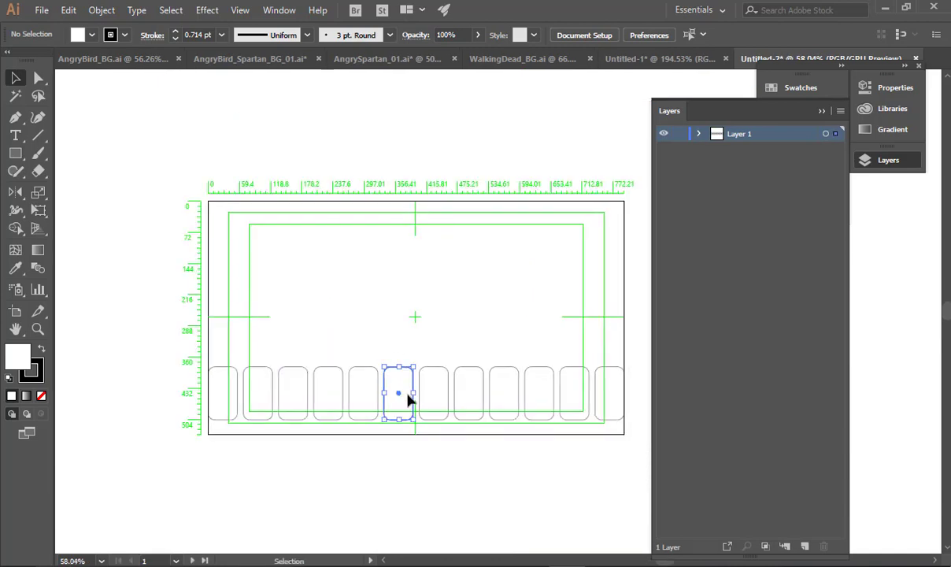
{"action": "key", "text": "Delete"}
{"action": "left_click_drag", "start_coordinate": [512, 382], "coordinate": [307, 398]}
{"action": "left_click", "coordinate": [254, 382]}
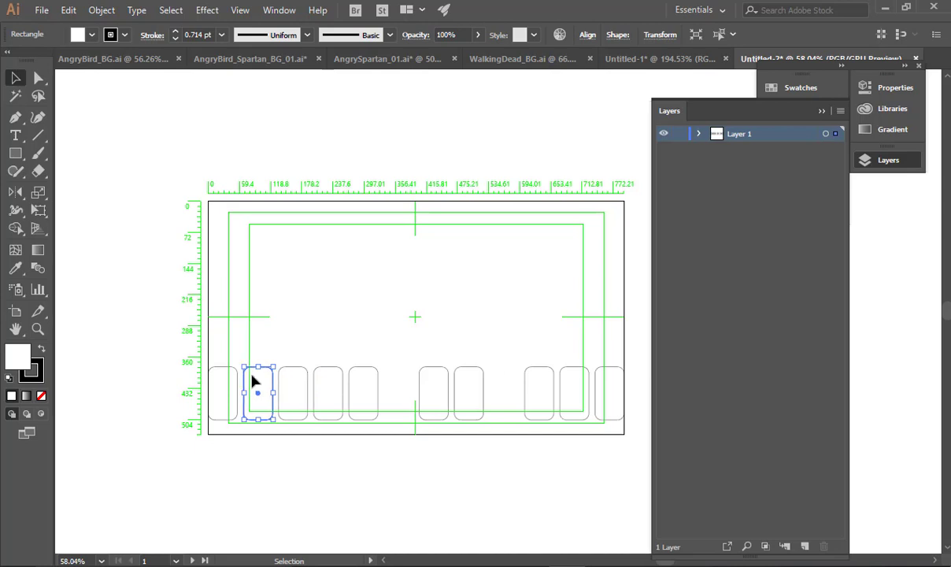
{"action": "key", "text": "Delete"}
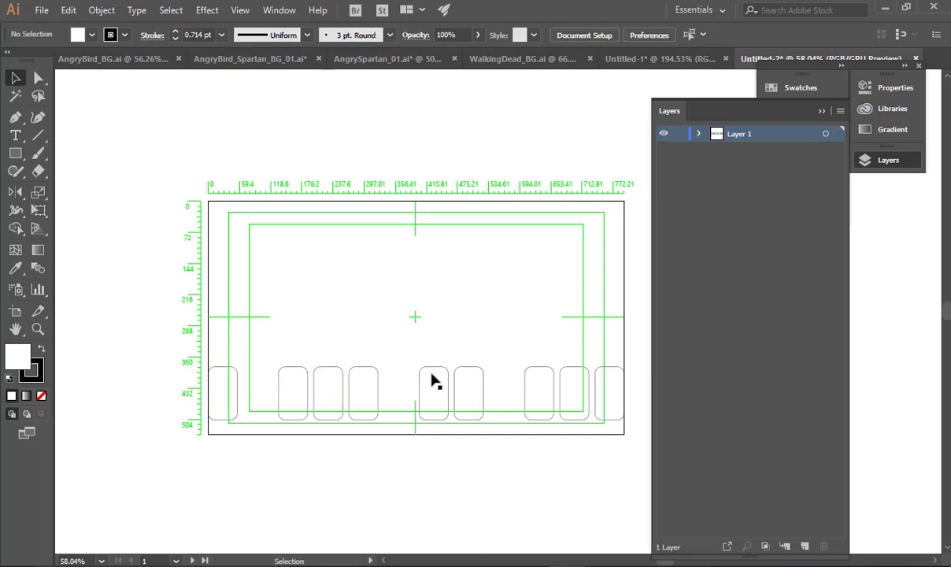
{"action": "key", "text": "ctrl+space"}
{"action": "left_click_drag", "start_coordinate": [311, 354], "coordinate": [341, 362]}
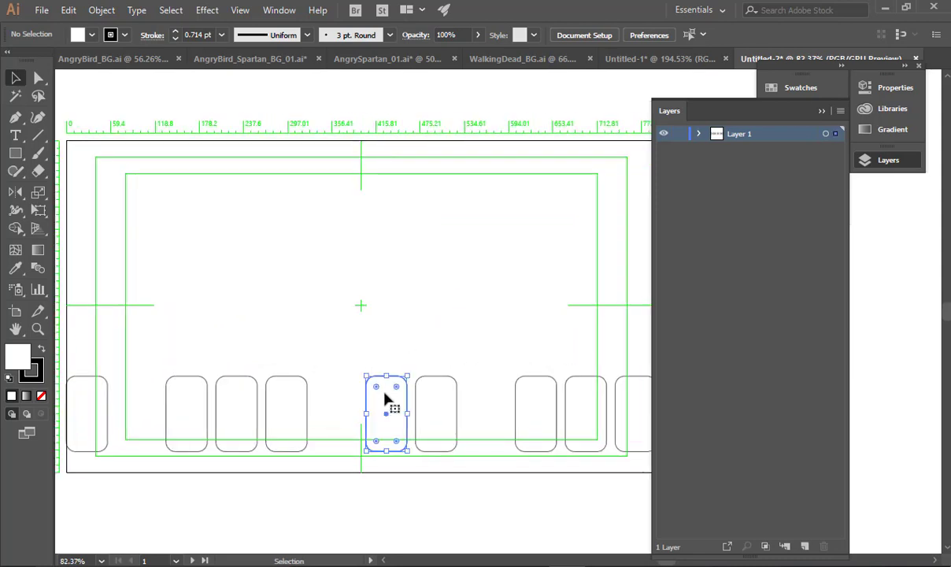
{"action": "key", "text": "Delete"}
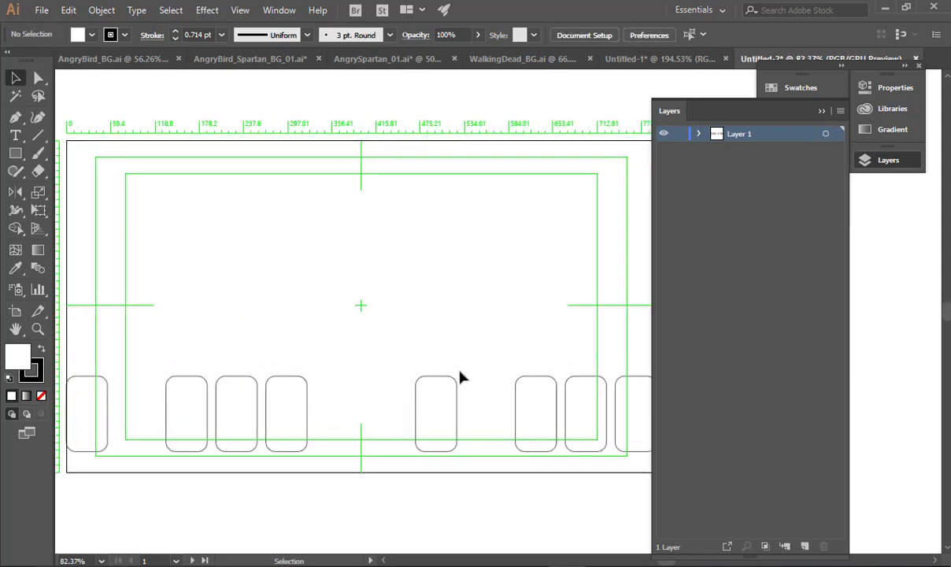
{"action": "key", "text": "space"}
{"action": "left_click_drag", "start_coordinate": [169, 222], "coordinate": [231, 209]}
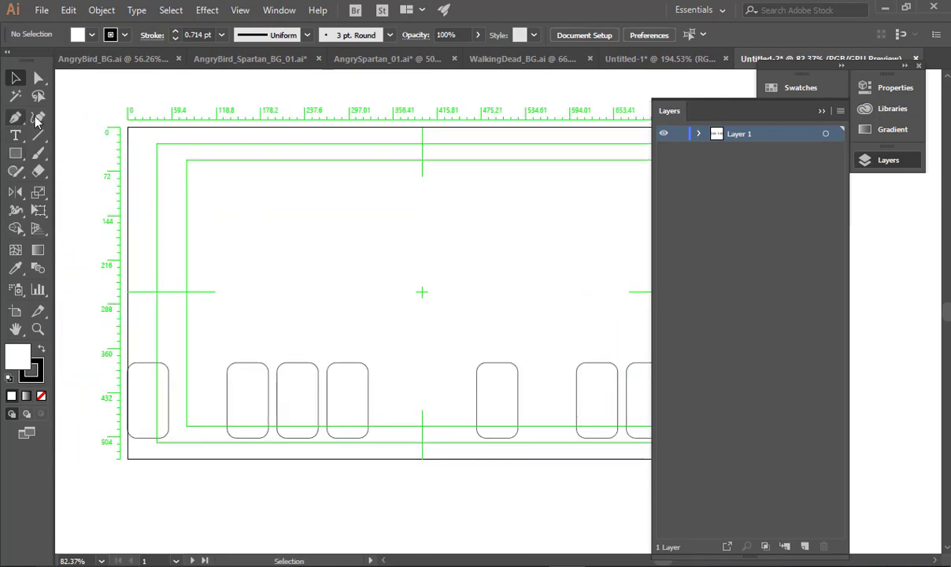
Draw an irregular wavy path with the Curvature tool above the rounded rectangles, from the artboard's left edge to its centre.
{"action": "left_click", "coordinate": [38, 117]}
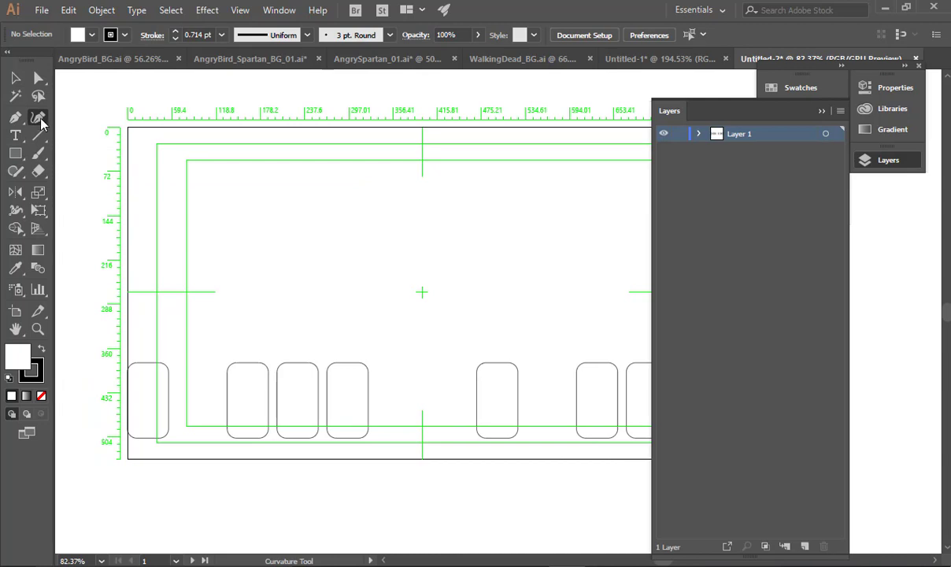
{"action": "left_click", "coordinate": [123, 334]}
{"action": "key", "text": "ctrl+r"}
{"action": "left_click", "coordinate": [135, 347]}
{"action": "key", "text": "ctrl+r"}
{"action": "left_click", "coordinate": [148, 328]}
{"action": "left_click", "coordinate": [161, 339]}
{"action": "left_click", "coordinate": [180, 325]}
{"action": "left_click", "coordinate": [197, 347]}
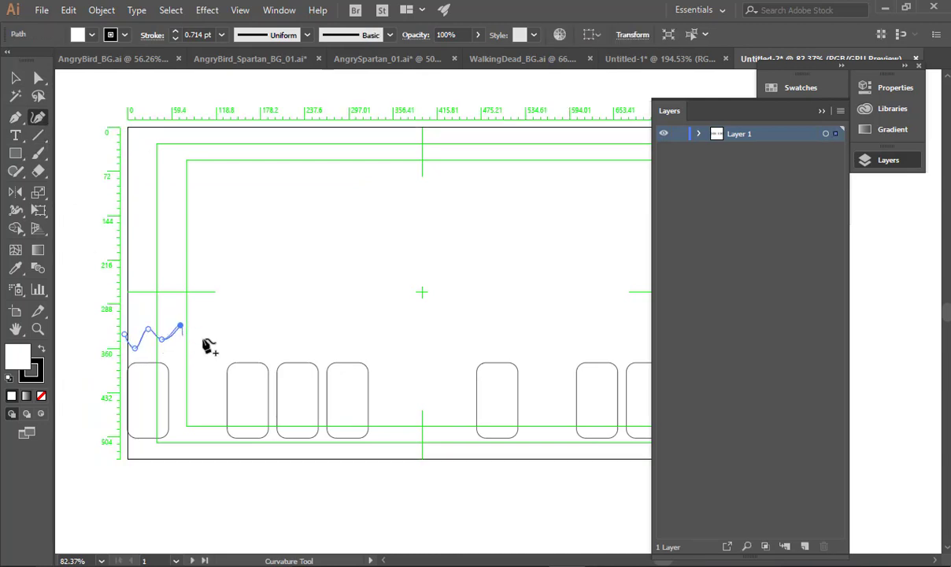
{"action": "left_click", "coordinate": [206, 336]}
{"action": "left_click", "coordinate": [218, 348]}
{"action": "left_click", "coordinate": [224, 338]}
{"action": "left_click", "coordinate": [235, 350]}
{"action": "left_click", "coordinate": [252, 326]}
{"action": "left_click", "coordinate": [260, 343]}
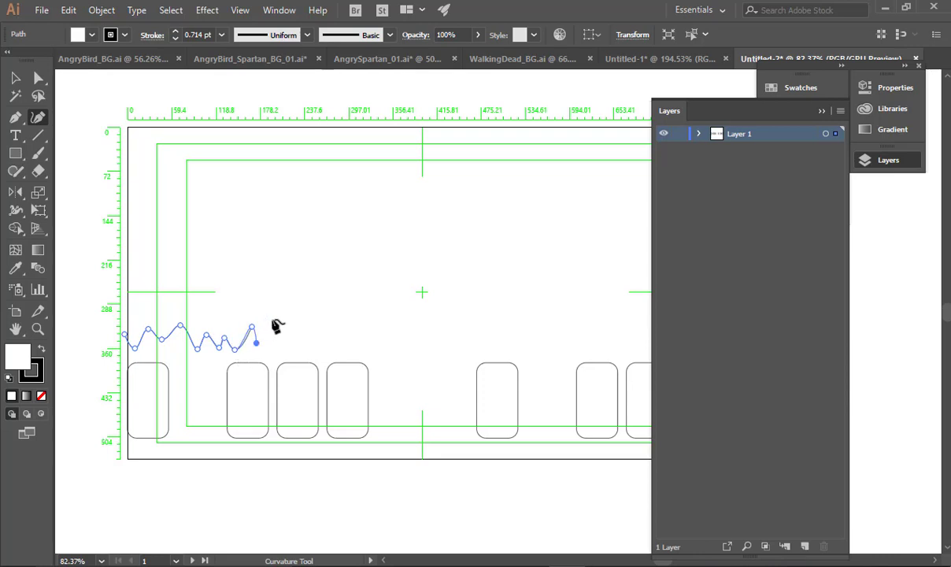
{"action": "left_click", "coordinate": [278, 329]}
{"action": "left_click", "coordinate": [286, 343]}
{"action": "left_click", "coordinate": [300, 342]}
{"action": "left_click", "coordinate": [309, 328]}
{"action": "left_click", "coordinate": [322, 337]}
{"action": "left_click", "coordinate": [339, 339]}
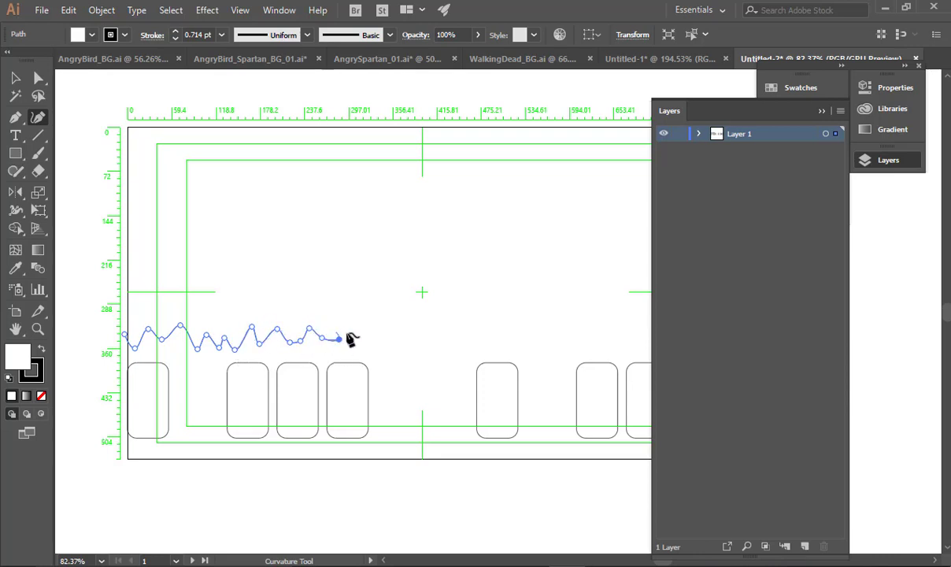
{"action": "left_click", "coordinate": [345, 331]}
{"action": "left_click", "coordinate": [366, 334]}
{"action": "left_click", "coordinate": [397, 354]}
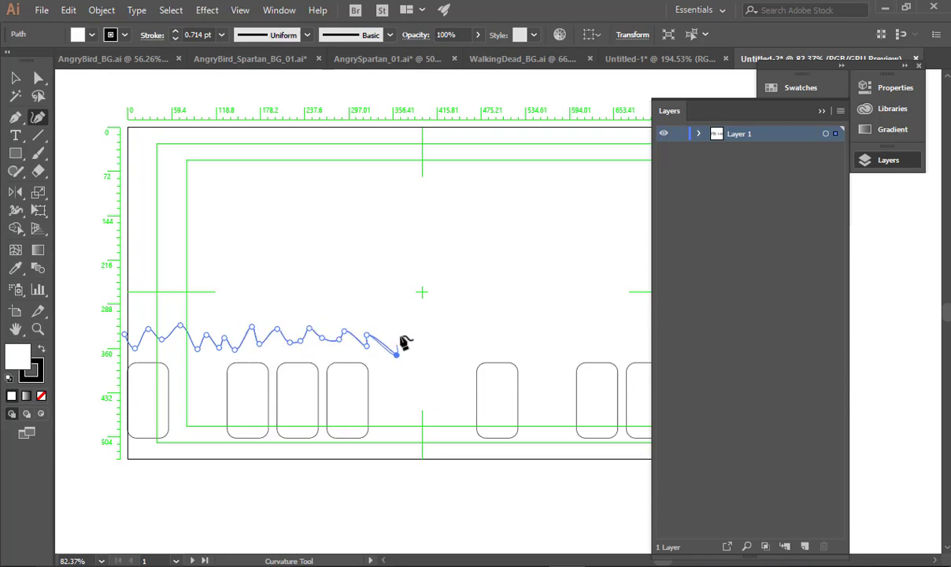
{"action": "left_click", "coordinate": [400, 335]}
{"action": "left_click", "coordinate": [419, 348]}
Continue the wavy path with alternating peaks and dips from the artboard's centre to just past its right edge.
{"action": "left_click_drag", "start_coordinate": [440, 337], "coordinate": [340, 345]}
{"action": "left_click", "coordinate": [360, 340]}
{"action": "left_click", "coordinate": [366, 352]}
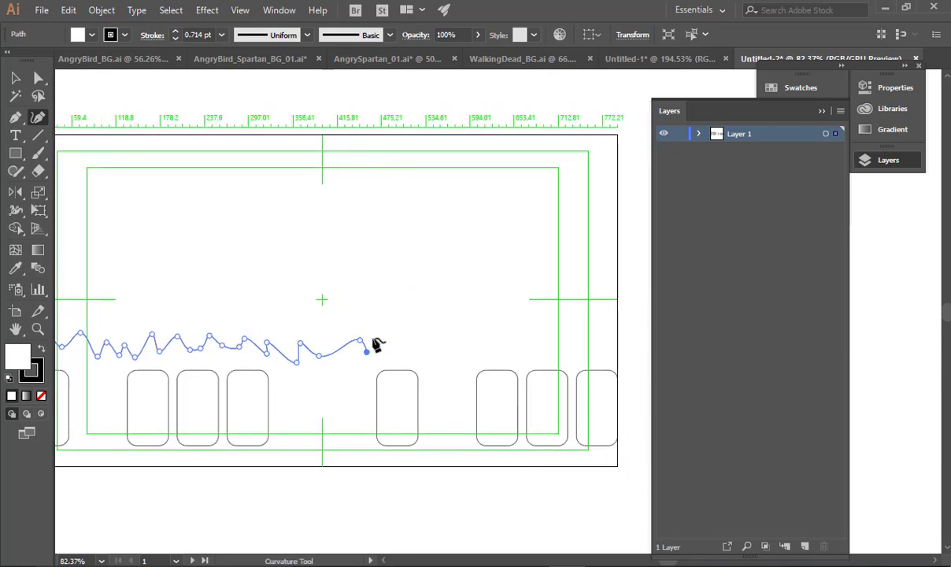
{"action": "left_click", "coordinate": [370, 336]}
{"action": "left_click", "coordinate": [390, 353]}
{"action": "left_click", "coordinate": [395, 338]}
{"action": "left_click", "coordinate": [413, 350]}
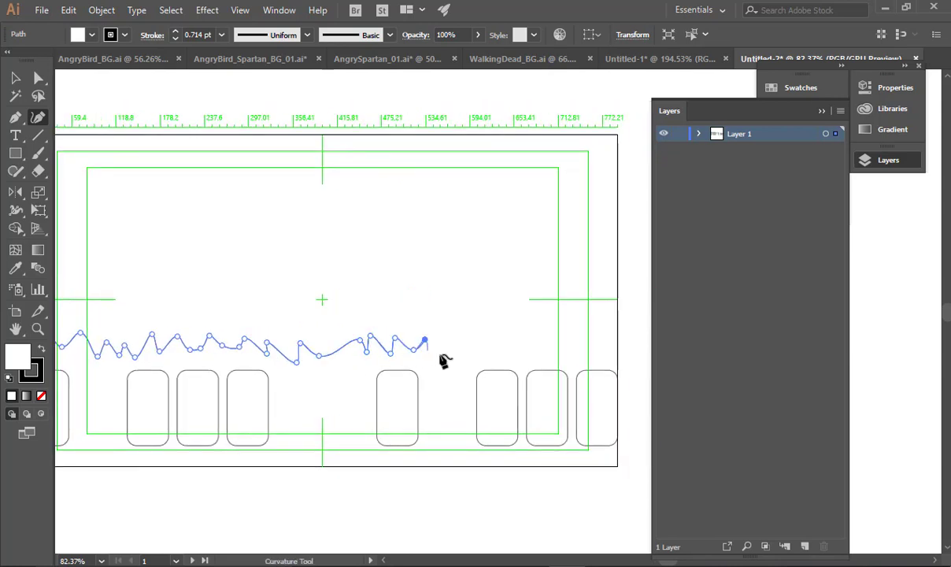
{"action": "left_click", "coordinate": [439, 354]}
{"action": "left_click", "coordinate": [449, 337]}
{"action": "left_click", "coordinate": [462, 353]}
{"action": "left_click", "coordinate": [478, 337]}
{"action": "left_click", "coordinate": [492, 352]}
{"action": "left_click", "coordinate": [501, 336]}
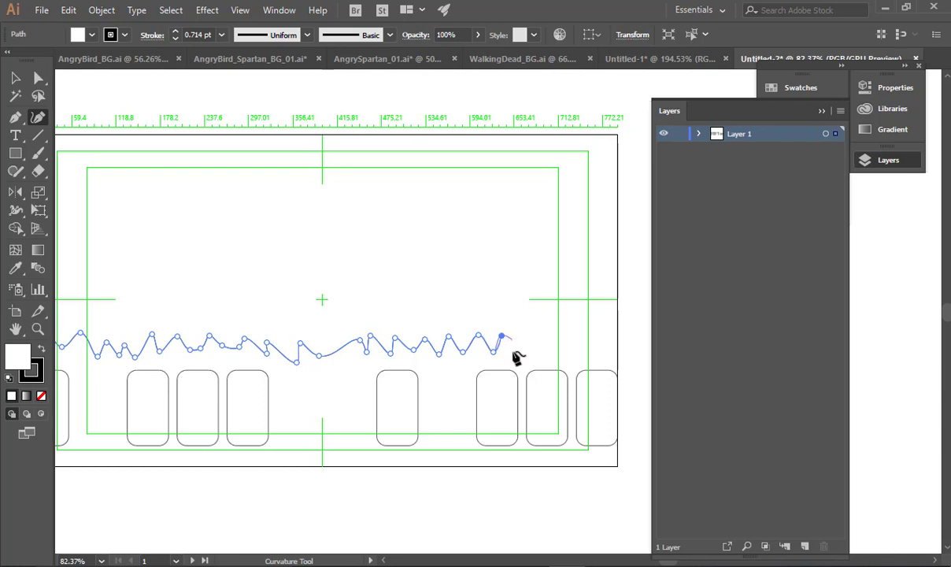
{"action": "left_click", "coordinate": [521, 337]}
{"action": "left_click", "coordinate": [558, 335]}
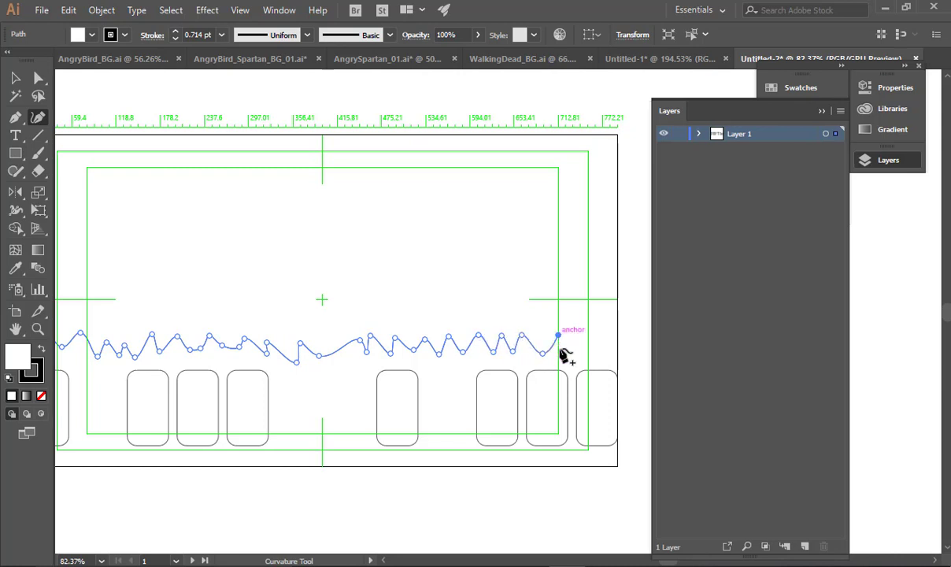
{"action": "left_click", "coordinate": [578, 338]}
{"action": "left_click", "coordinate": [585, 351]}
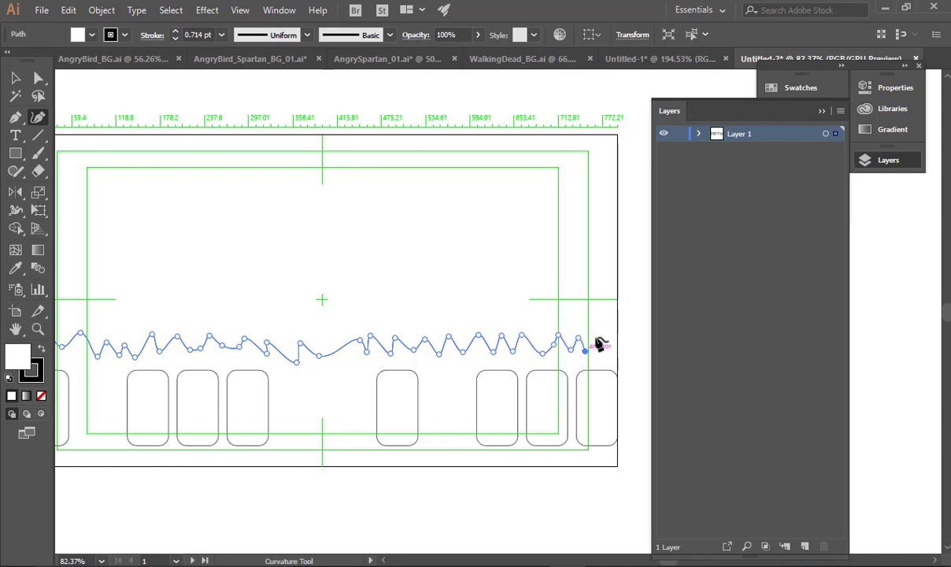
{"action": "left_click", "coordinate": [595, 337]}
{"action": "left_click", "coordinate": [612, 352]}
{"action": "left_click", "coordinate": [622, 335]}
Extend the wavy path beyond the artboard's right edge by over half its width, ending with a point well above the waves.
{"action": "left_click_drag", "start_coordinate": [614, 347], "coordinate": [408, 364]}
{"action": "left_click", "coordinate": [445, 362]}
{"action": "left_click", "coordinate": [461, 381]}
{"action": "left_click", "coordinate": [476, 363]}
{"action": "left_click", "coordinate": [482, 377]}
{"action": "left_click", "coordinate": [495, 347]}
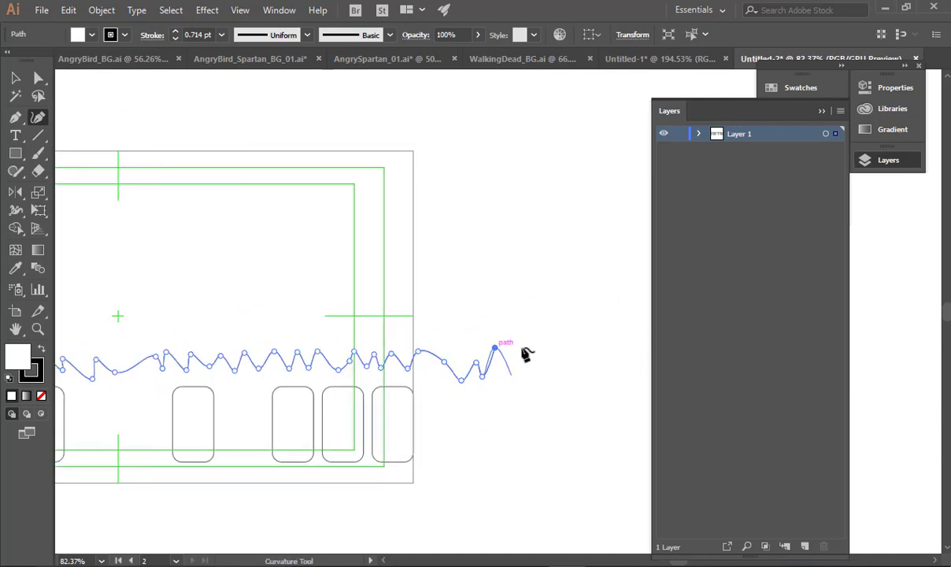
{"action": "left_click", "coordinate": [510, 375]}
{"action": "left_click", "coordinate": [526, 352]}
{"action": "left_click", "coordinate": [552, 369]}
{"action": "left_click", "coordinate": [570, 354]}
{"action": "left_click", "coordinate": [587, 376]}
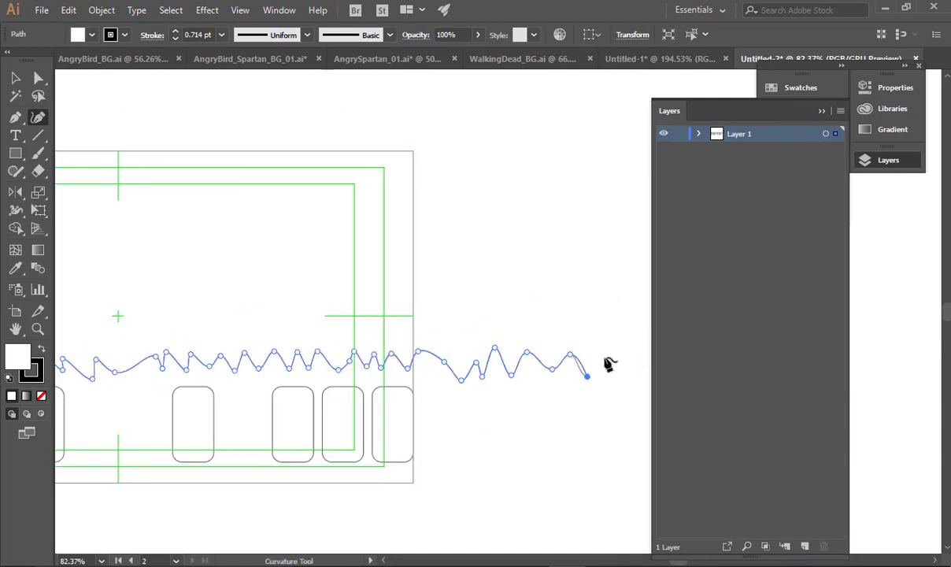
{"action": "left_click", "coordinate": [604, 357]}
{"action": "left_click", "coordinate": [627, 380]}
{"action": "left_click_drag", "start_coordinate": [633, 376], "coordinate": [430, 389]}
{"action": "left_click", "coordinate": [457, 365]}
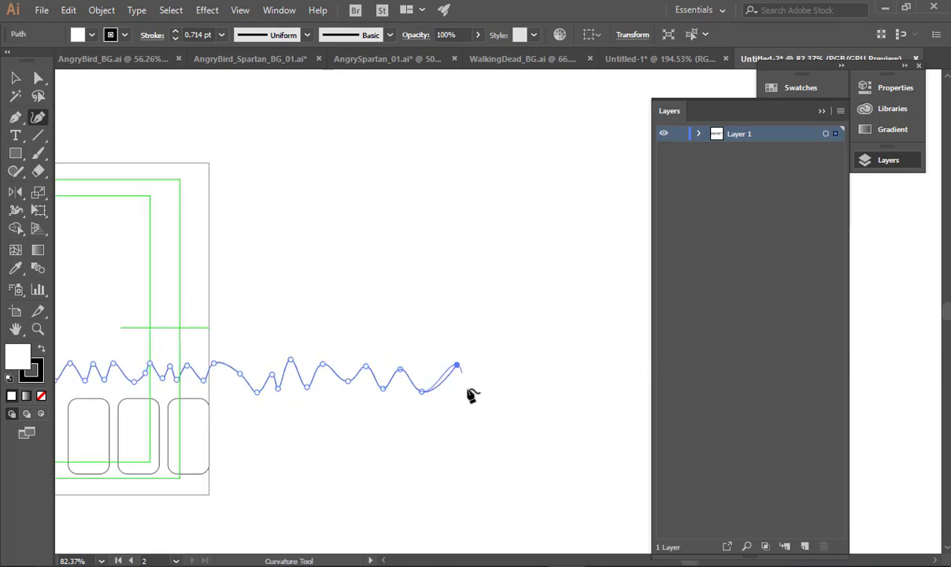
{"action": "left_click", "coordinate": [468, 388]}
{"action": "left_click", "coordinate": [484, 365]}
{"action": "left_click", "coordinate": [494, 384]}
{"action": "left_click", "coordinate": [507, 369]}
{"action": "left_click", "coordinate": [517, 382]}
{"action": "left_click", "coordinate": [524, 364]}
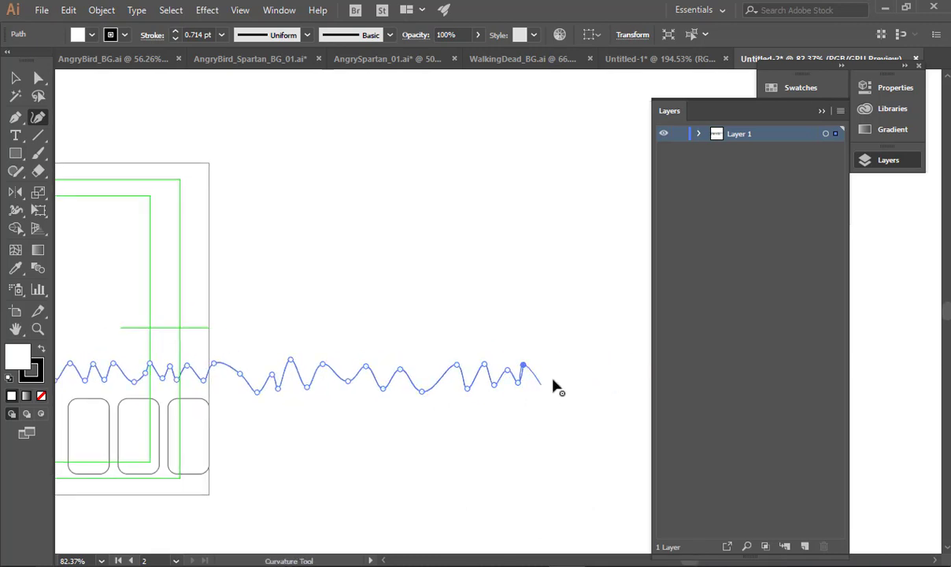
{"action": "left_click", "coordinate": [543, 388]}
{"action": "left_click", "coordinate": [556, 366]}
{"action": "left_click", "coordinate": [577, 391]}
{"action": "left_click", "coordinate": [570, 263]}
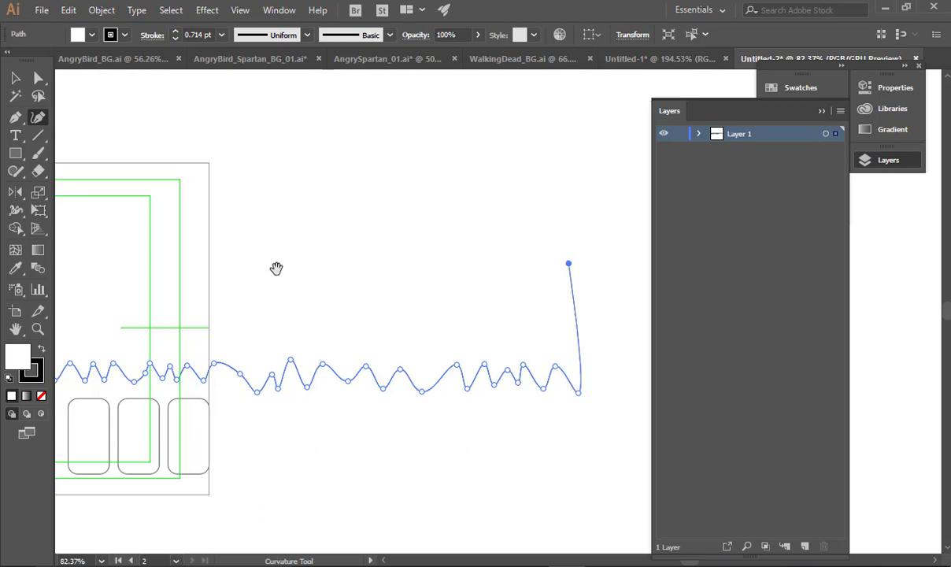
Close the jagged path into a shape by curving it over the artboard's upper area and back to its starting anchor.
{"action": "left_click_drag", "start_coordinate": [235, 294], "coordinate": [915, 307]}
{"action": "left_click", "coordinate": [254, 261]}
{"action": "left_click", "coordinate": [244, 372]}
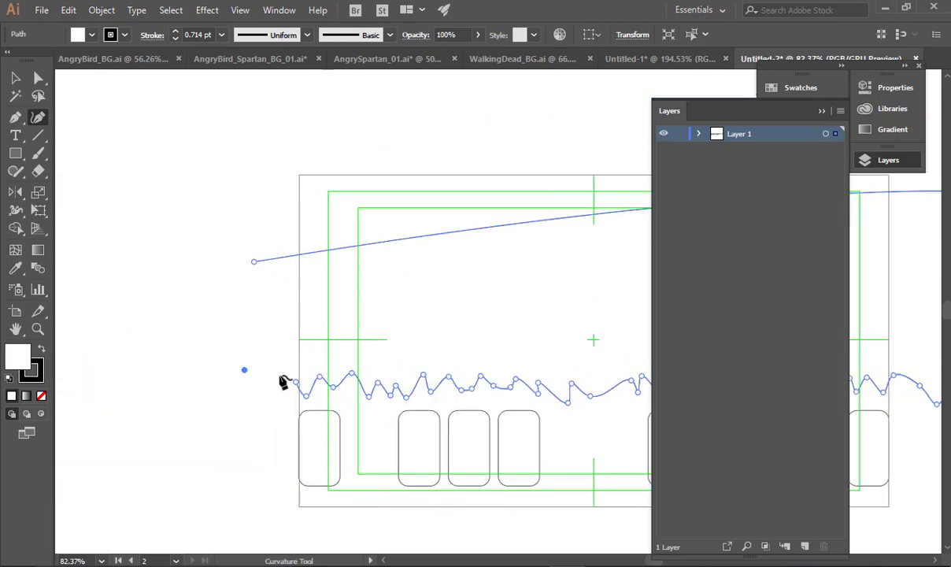
{"action": "left_click", "coordinate": [297, 391]}
{"action": "key", "text": "v"}
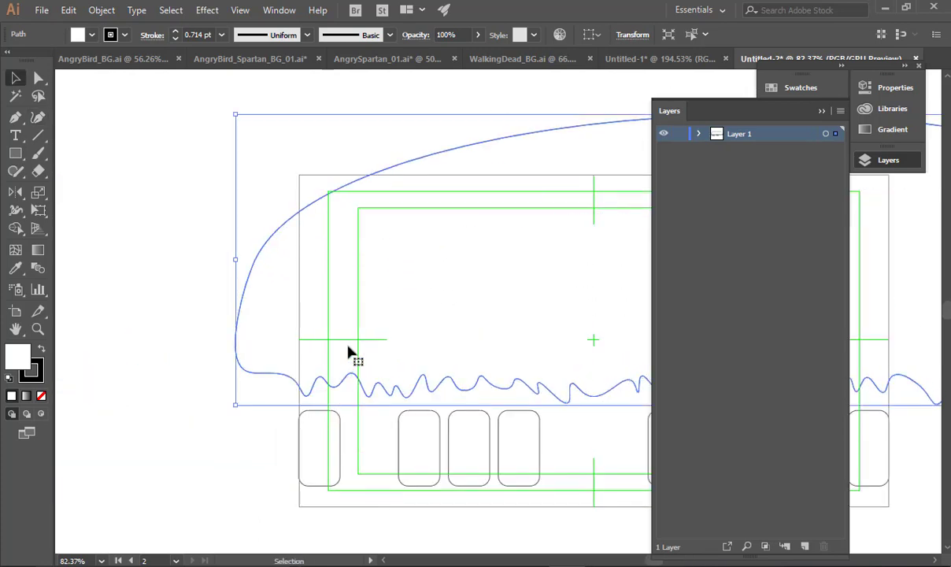
Scale the closed wavy shape down proportionally until it is slightly wider than the artboard.
{"action": "left_click_drag", "start_coordinate": [374, 354], "coordinate": [307, 356]}
{"action": "left_click_drag", "start_coordinate": [414, 359], "coordinate": [225, 395]}
{"action": "key", "text": "e"}
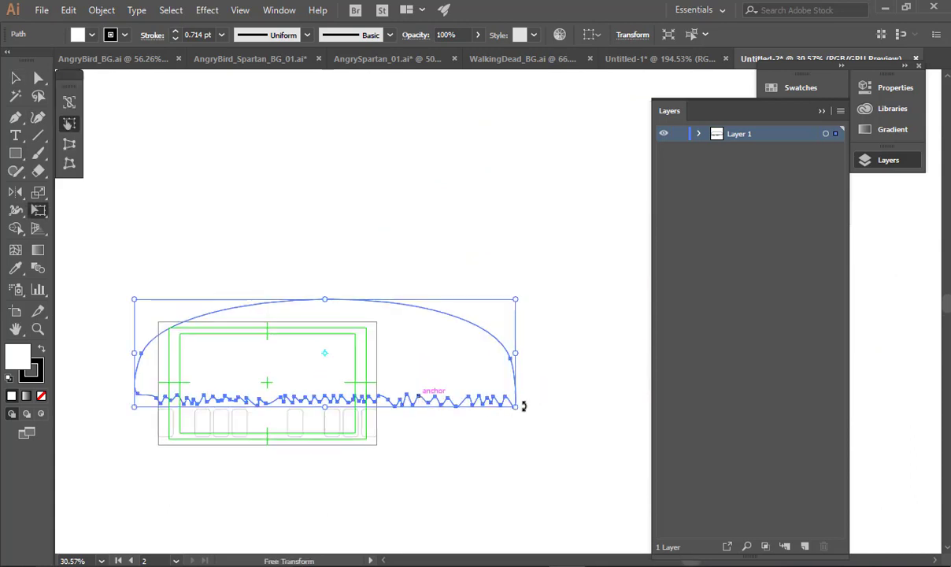
{"action": "left_click_drag", "start_coordinate": [501, 406], "coordinate": [345, 414]}
Move the wavy shape down so its jagged lower edge crosses the upper parts of the rounded rectangles.
{"action": "key", "text": "v"}
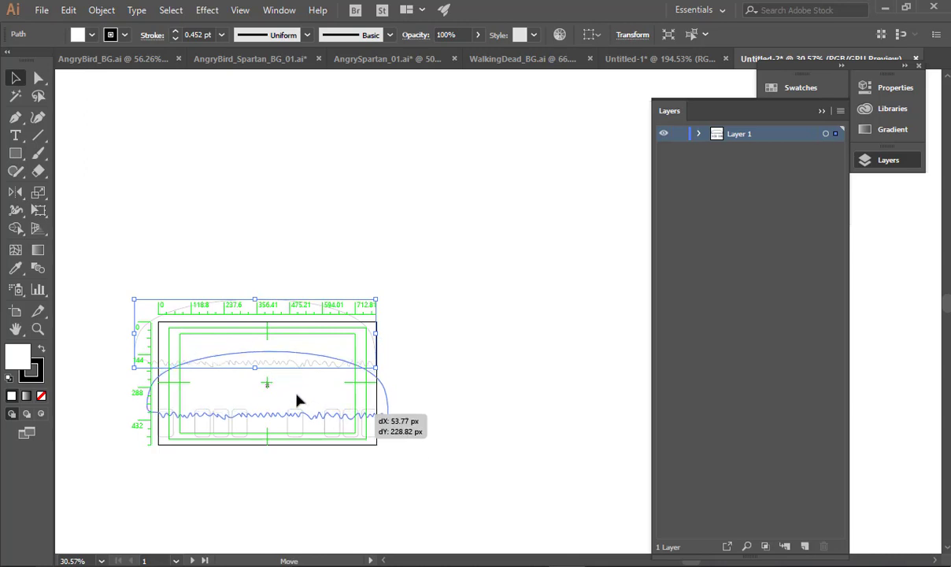
{"action": "left_click_drag", "start_coordinate": [265, 394], "coordinate": [447, 359]}
{"action": "left_click_drag", "start_coordinate": [447, 360], "coordinate": [658, 268]}
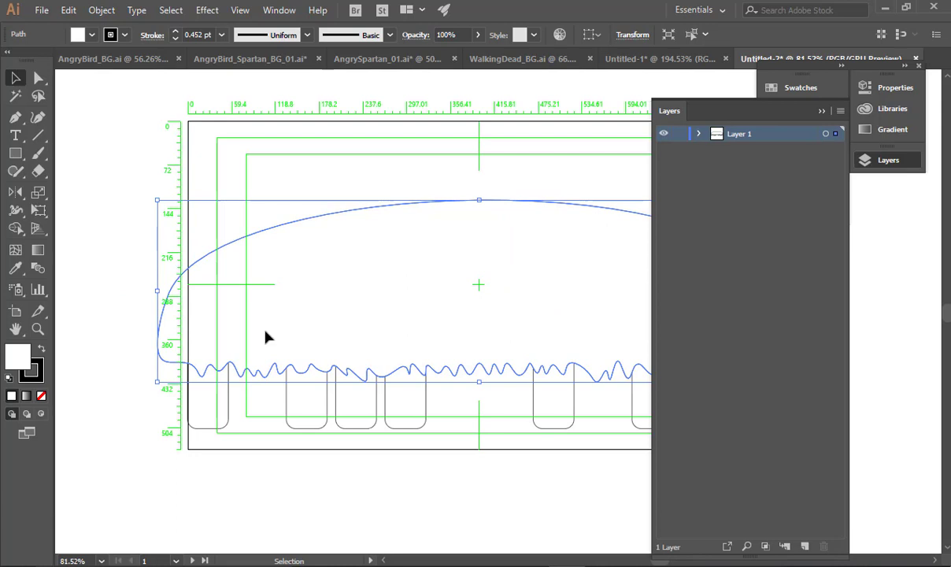
{"action": "left_click_drag", "start_coordinate": [275, 331], "coordinate": [265, 331]}
{"action": "left_click_drag", "start_coordinate": [351, 331], "coordinate": [299, 296]}
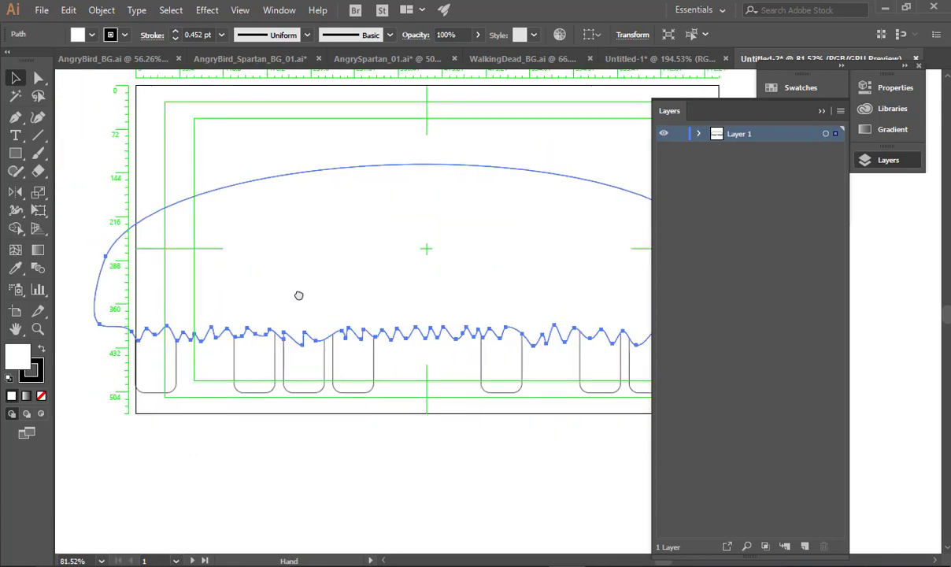
Select the wavy shape with all rounded rectangles and remove the large area outside the rectangles with Shape Builder.
{"action": "left_click_drag", "start_coordinate": [83, 112], "coordinate": [804, 475]}
{"action": "key", "text": "ctrl+a"}
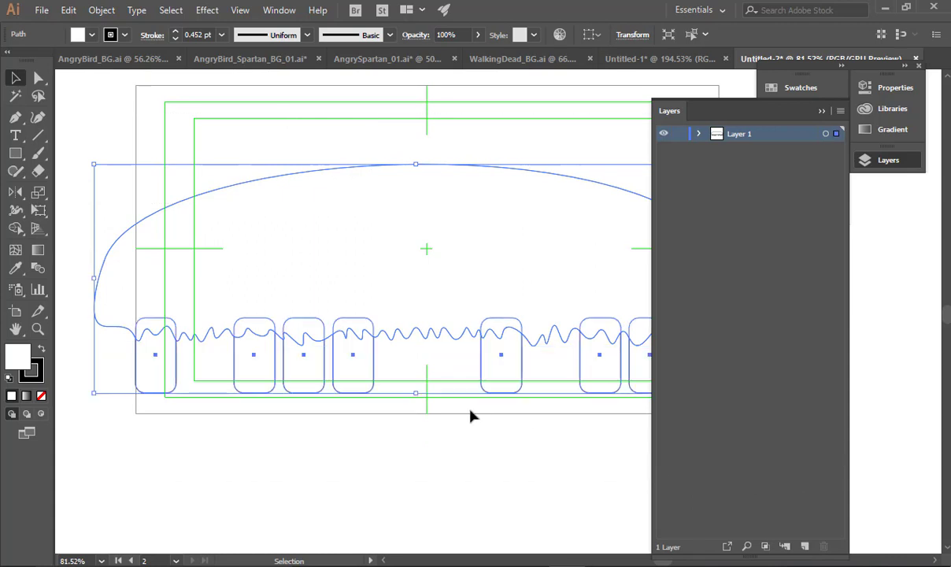
{"action": "key", "text": "space"}
{"action": "left_click_drag", "start_coordinate": [418, 393], "coordinate": [281, 396]}
{"action": "left_click", "coordinate": [339, 335]}
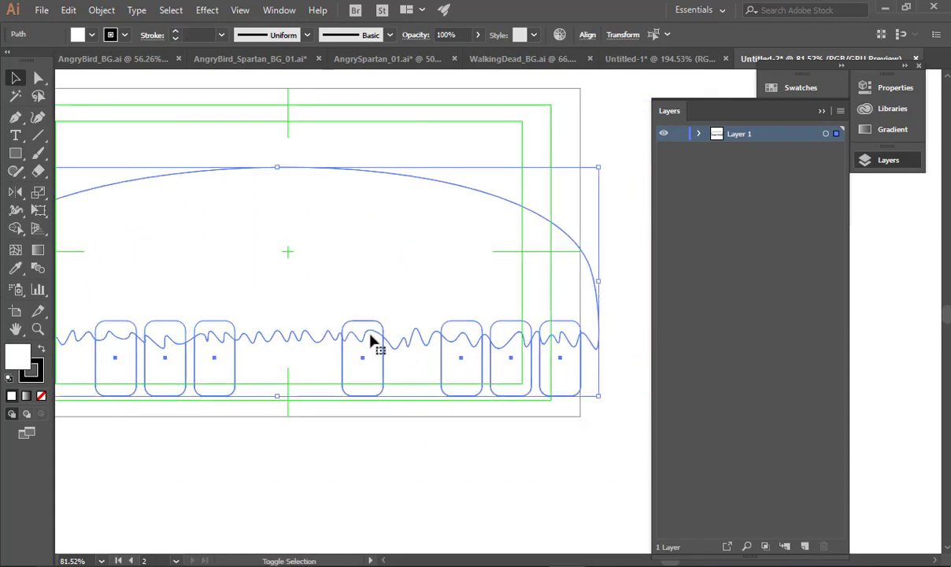
{"action": "key", "text": "shift+m"}
{"action": "key", "text": "ctrl+a"}
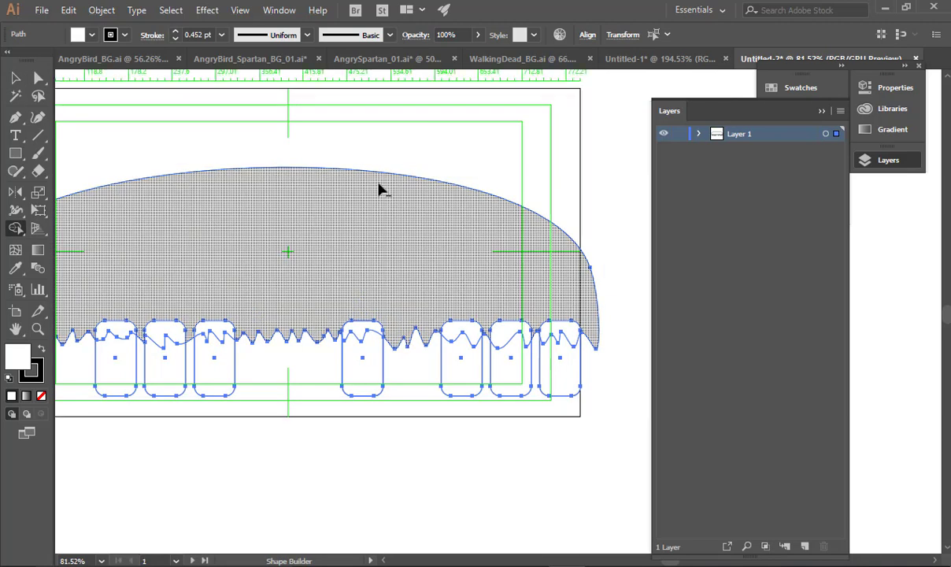
{"action": "left_click", "coordinate": [380, 189], "text": "alt"}
{"action": "key", "text": "v"}
{"action": "left_click", "coordinate": [332, 216]}
{"action": "left_click_drag", "start_coordinate": [333, 220], "coordinate": [471, 219]}
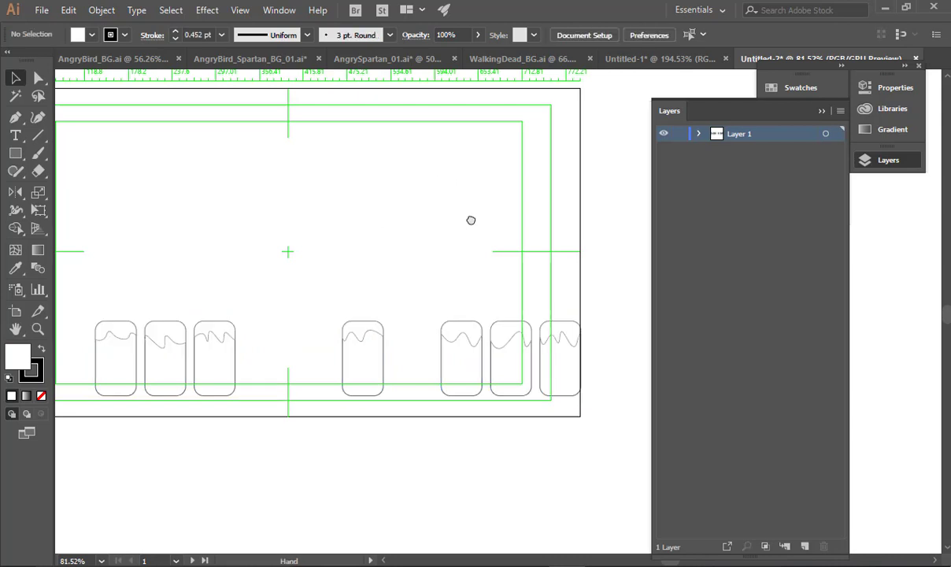
Select the lower parts of all rounded rectangles and fill them with light green A7FF78.
{"action": "left_click_drag", "start_coordinate": [76, 389], "coordinate": [687, 517]}
{"action": "key", "text": "ctrl+a"}
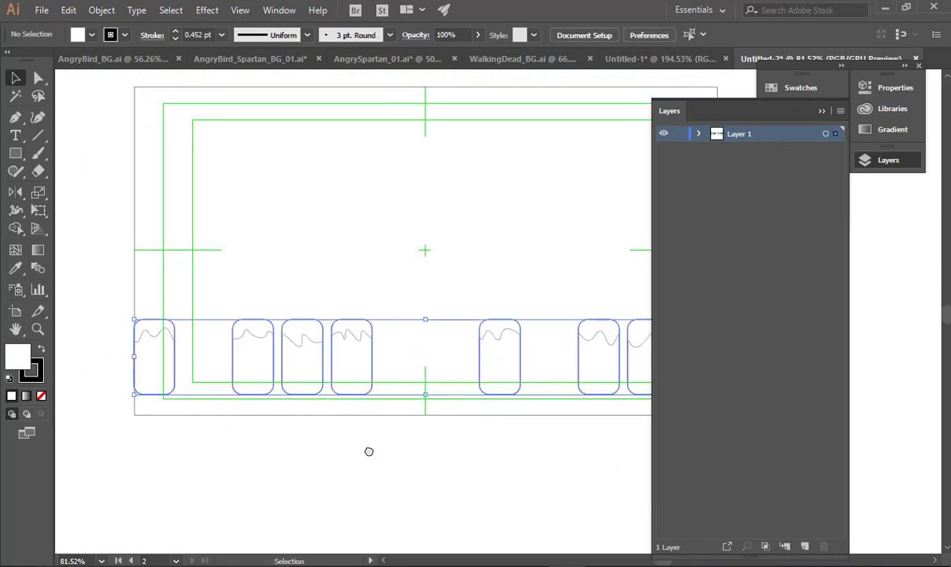
{"action": "scroll", "coordinate": [394, 410], "scroll_direction": "right", "scroll_amount": 4}
{"action": "left_click_drag", "start_coordinate": [421, 380], "coordinate": [421, 458]}
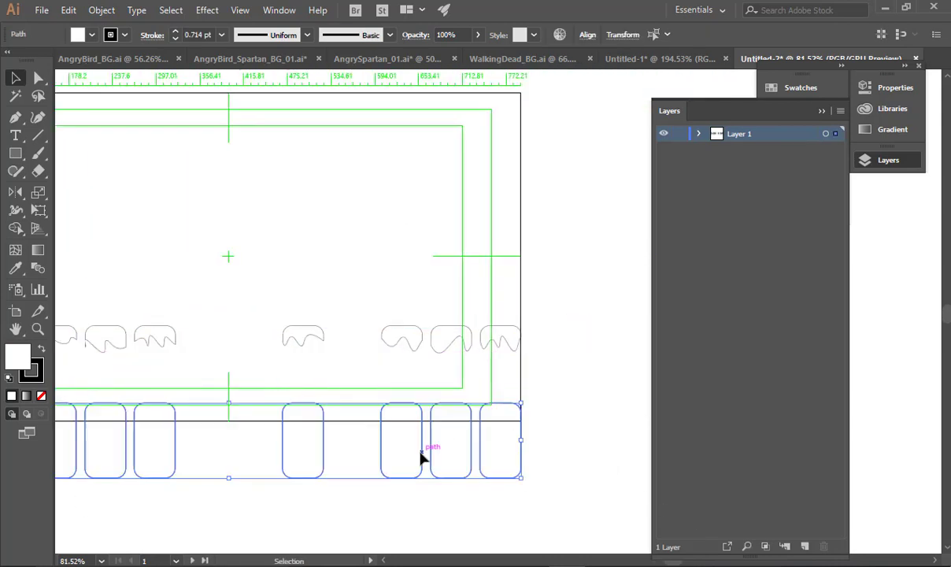
{"action": "key", "text": "ctrl+z"}
{"action": "left_click_drag", "start_coordinate": [282, 336], "coordinate": [491, 307]}
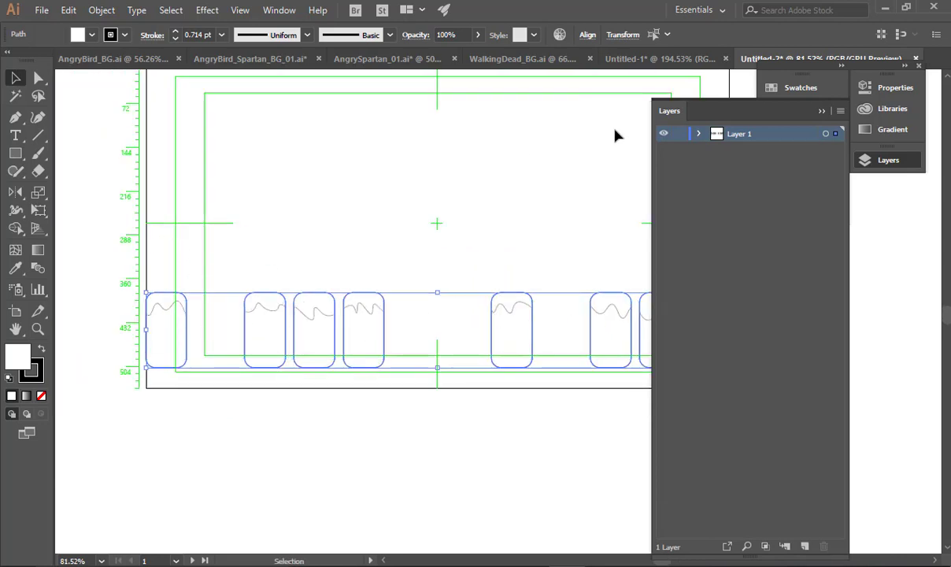
{"action": "double_click", "coordinate": [19, 358]}
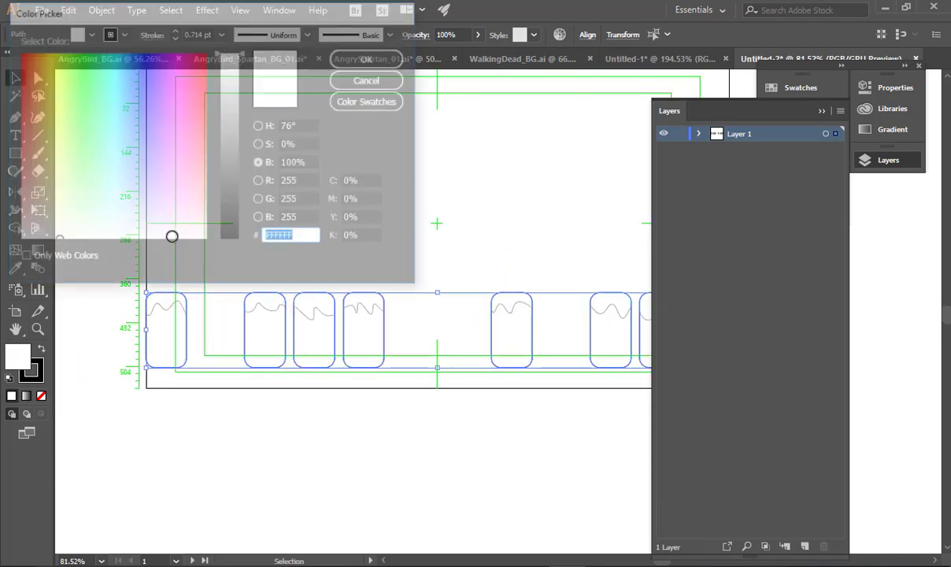
{"action": "type", "text": "A7FF78"}
{"action": "left_click", "coordinate": [370, 58]}
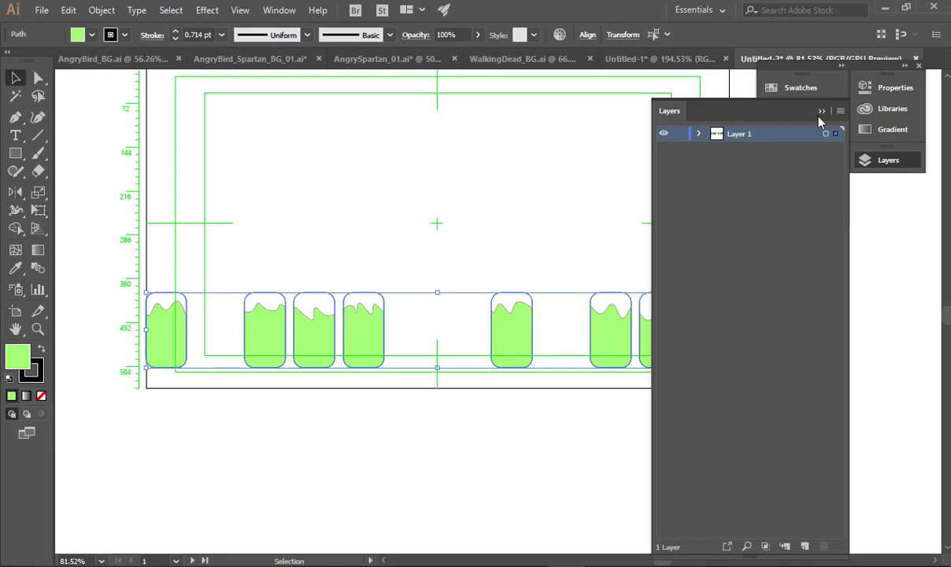
Create a color group named AngryBirdBG from the selected artwork's colors.
{"action": "left_click", "coordinate": [791, 88]}
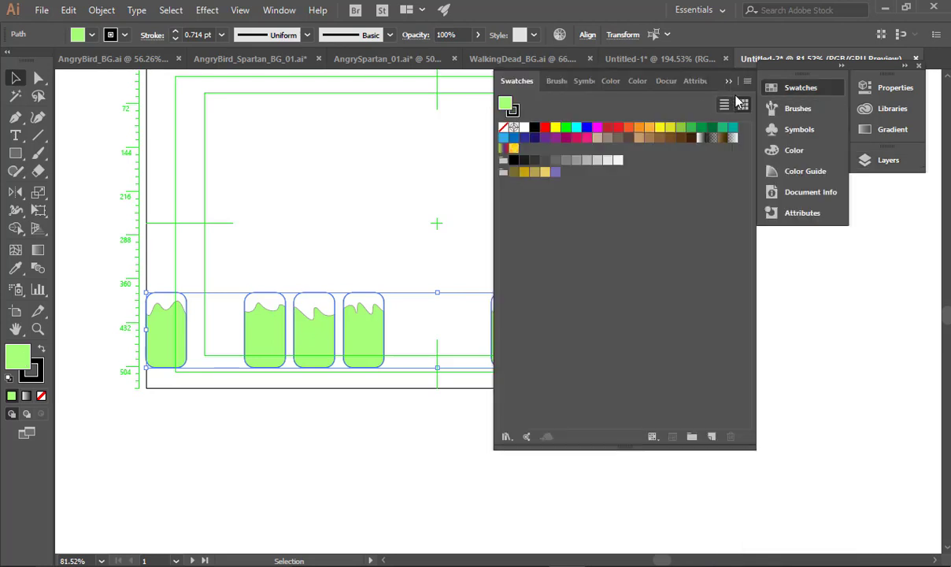
{"action": "left_click", "coordinate": [746, 82]}
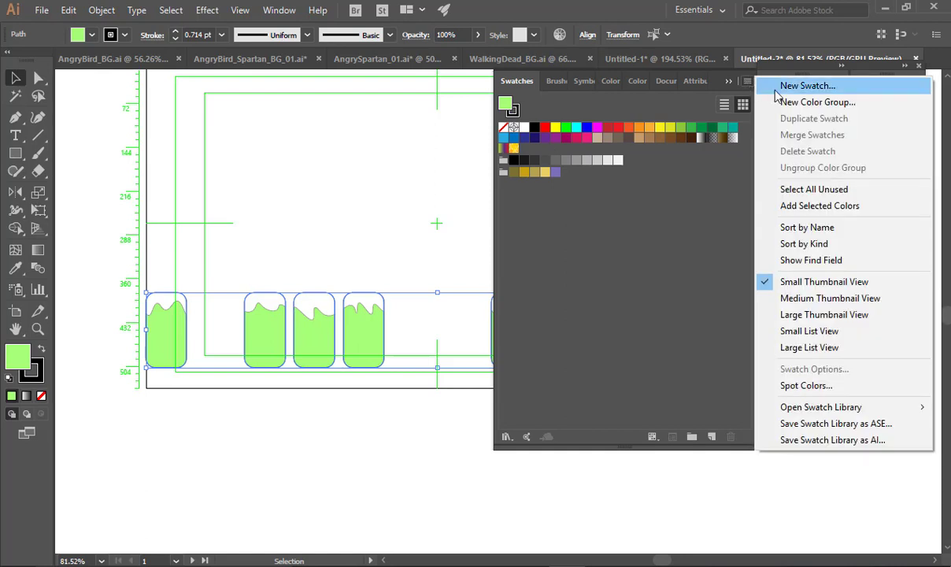
{"action": "left_click", "coordinate": [798, 103]}
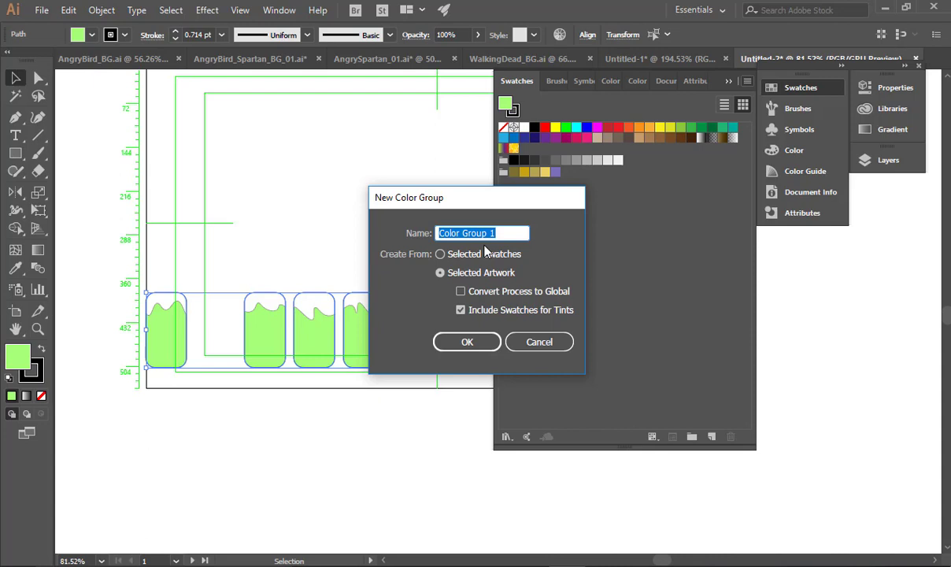
{"action": "type", "text": "AngryBirdBG"}
{"action": "left_click", "coordinate": [467, 342]}
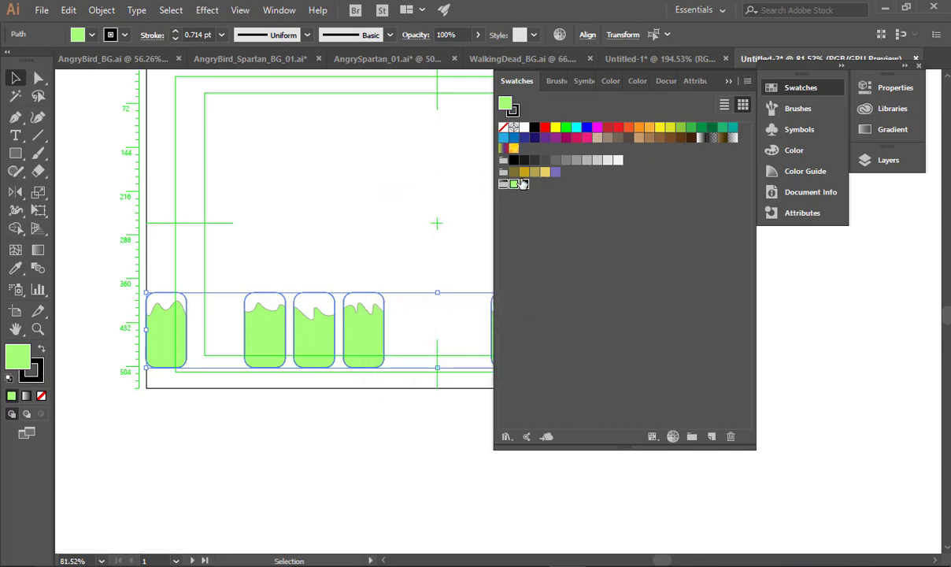
Try the AngryBirdBG group's black swatch on the lower parts and return their fill to the green swatch.
{"action": "double_click", "coordinate": [503, 185]}
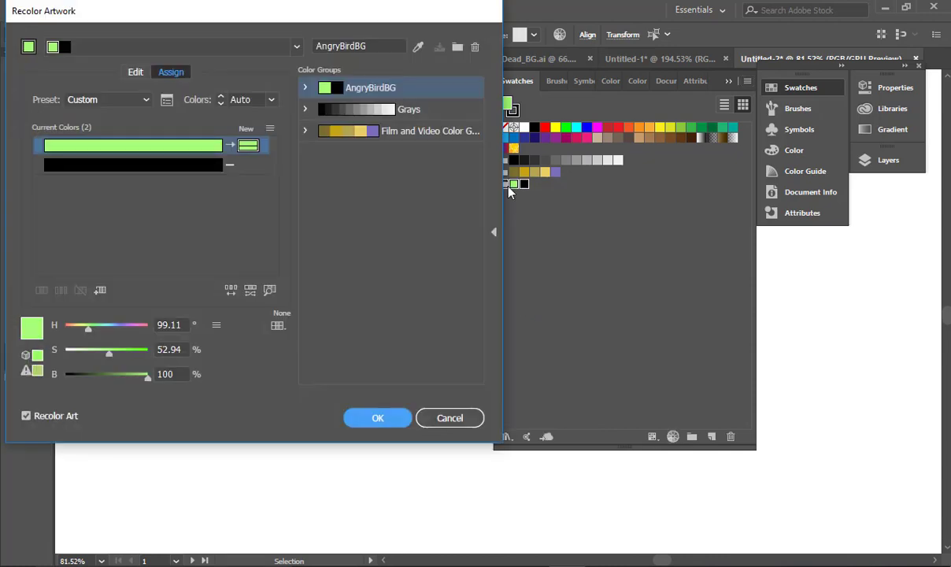
{"action": "left_click", "coordinate": [439, 414]}
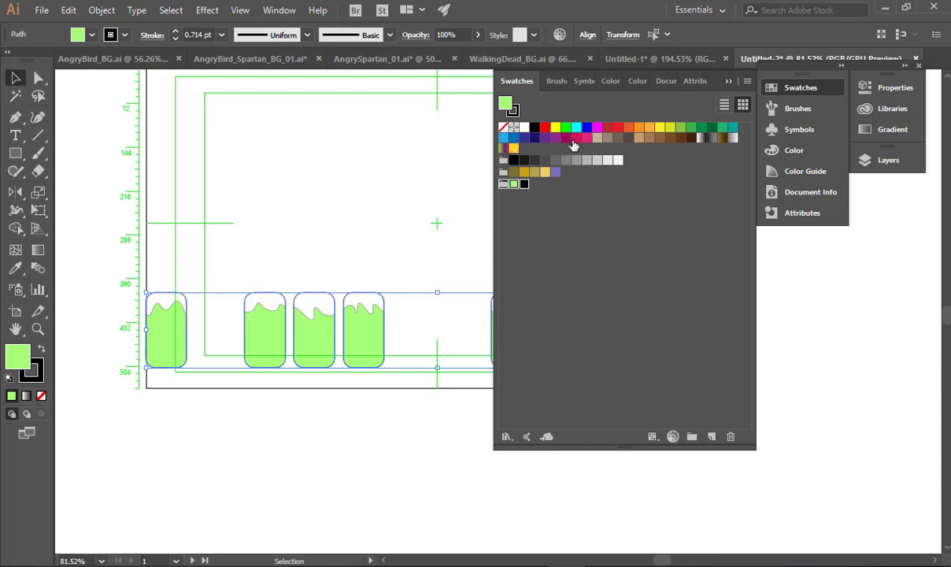
{"action": "left_click", "coordinate": [516, 185]}
{"action": "left_click", "coordinate": [524, 186]}
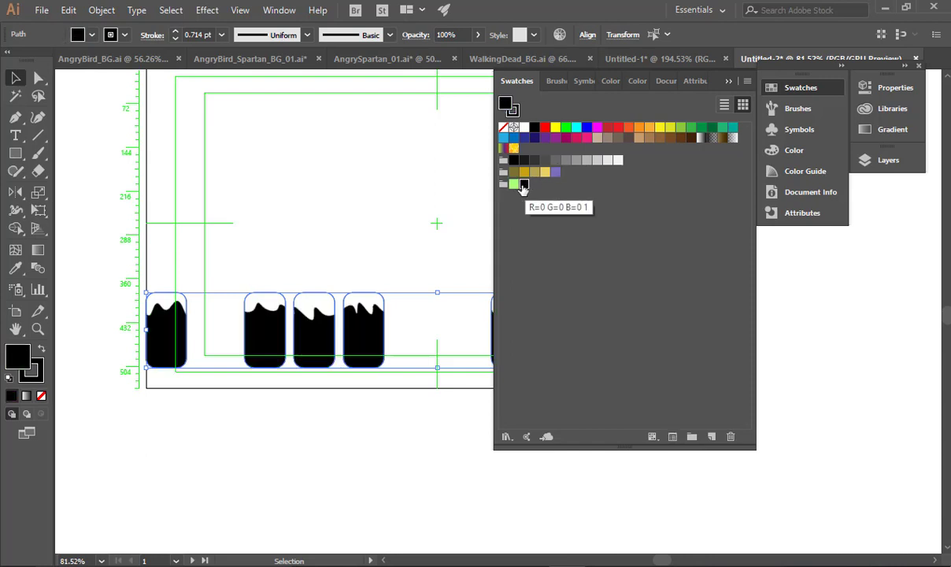
{"action": "left_click", "coordinate": [514, 185]}
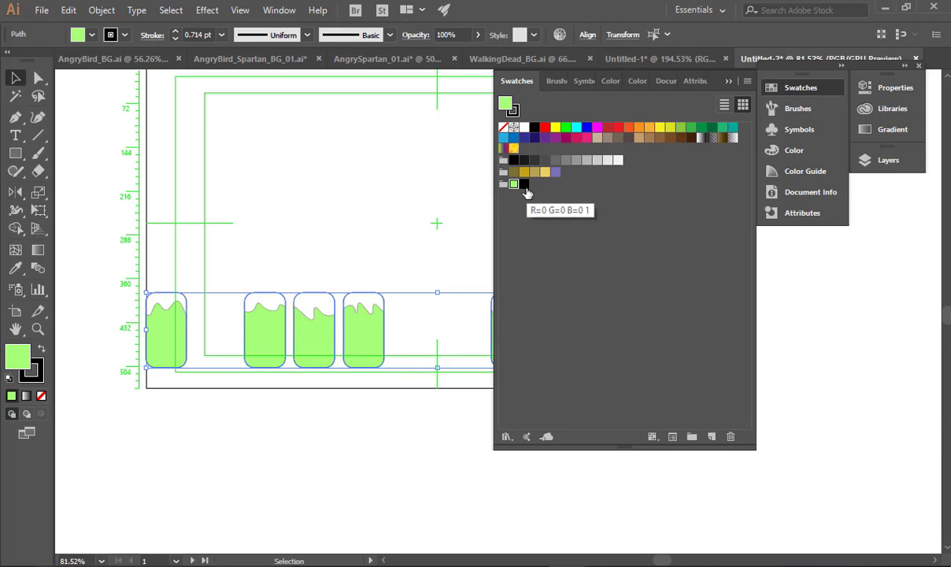
Fill the first rounded rectangle's wavy cap with the sampled green changed to a hue of 200°.
{"action": "left_click", "coordinate": [398, 211]}
{"action": "left_click_drag", "start_coordinate": [298, 195], "coordinate": [232, 171]}
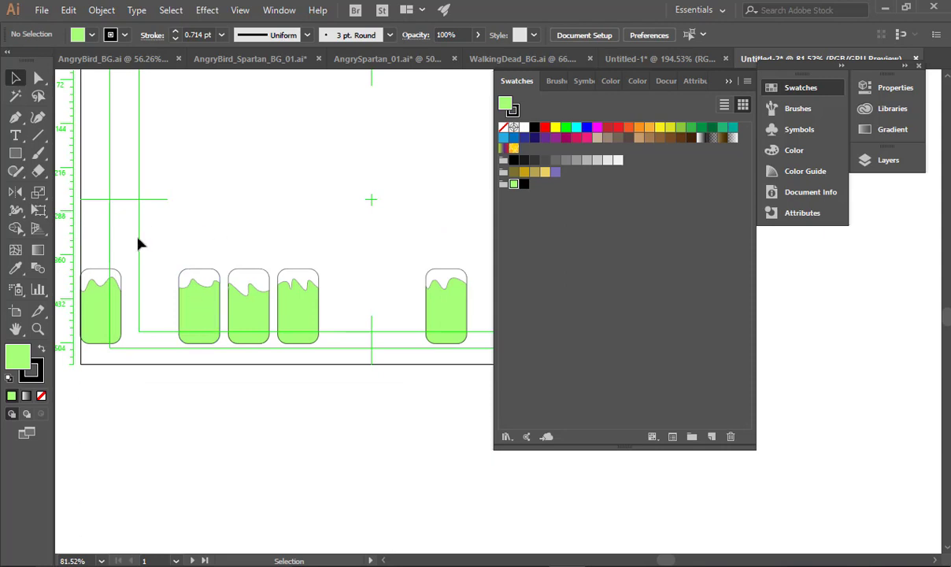
{"action": "left_click", "coordinate": [110, 277]}
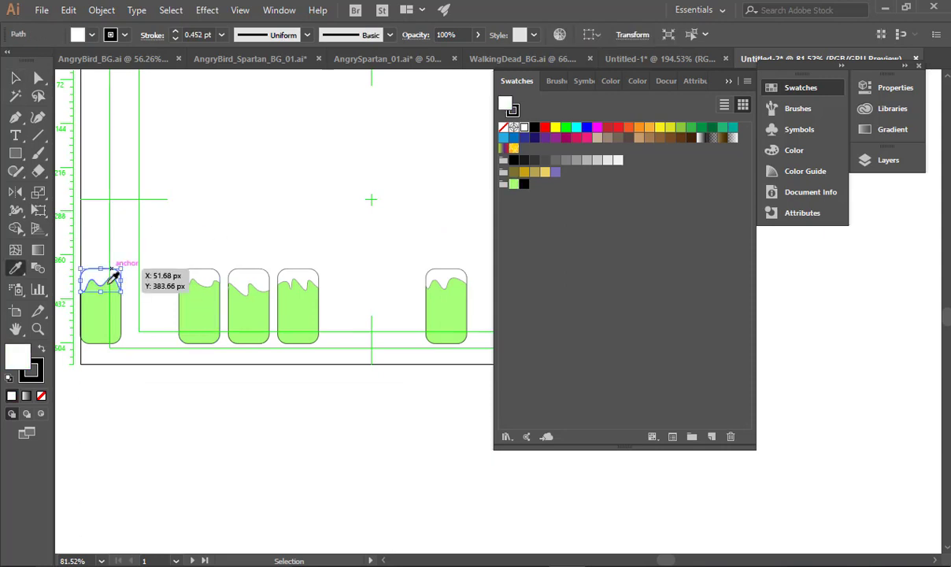
{"action": "key", "text": "i"}
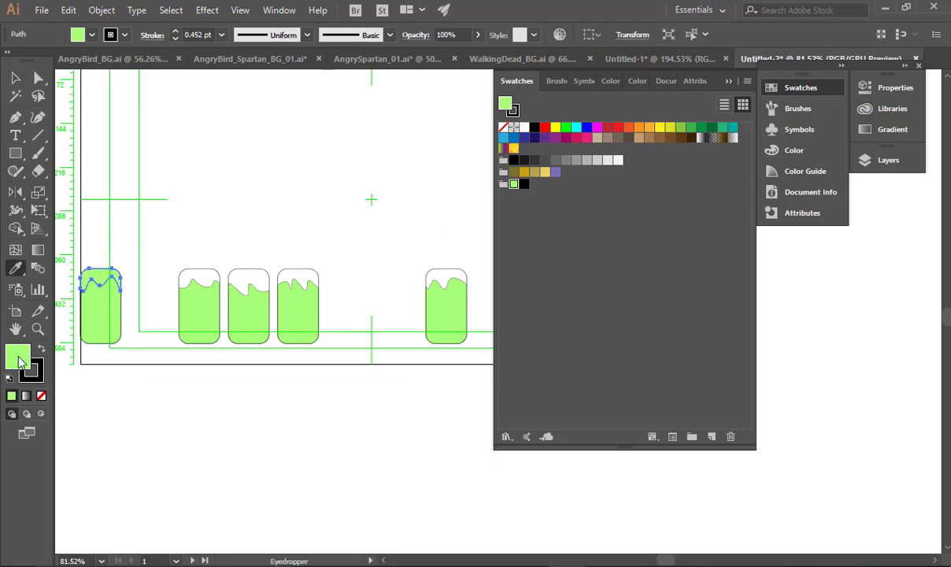
{"action": "double_click", "coordinate": [19, 358]}
{"action": "left_click", "coordinate": [266, 128]}
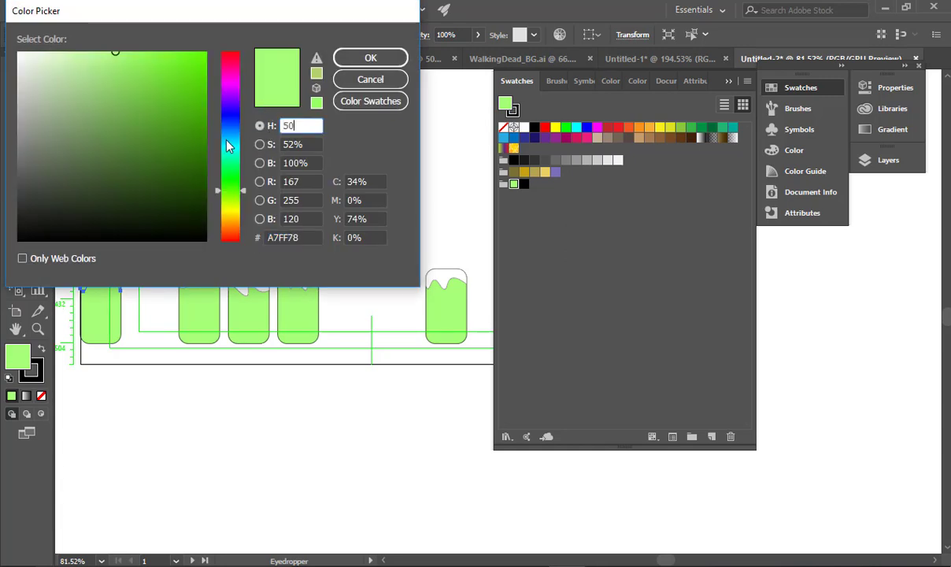
{"action": "key", "text": "Tab"}
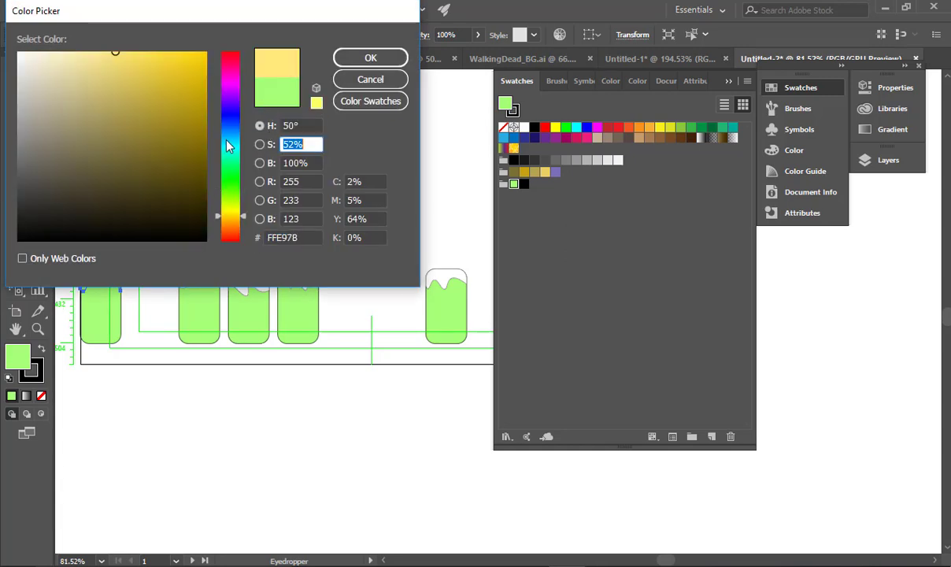
{"action": "double_click", "coordinate": [291, 126]}
{"action": "type", "text": "200"}
{"action": "key", "text": "Tab"}
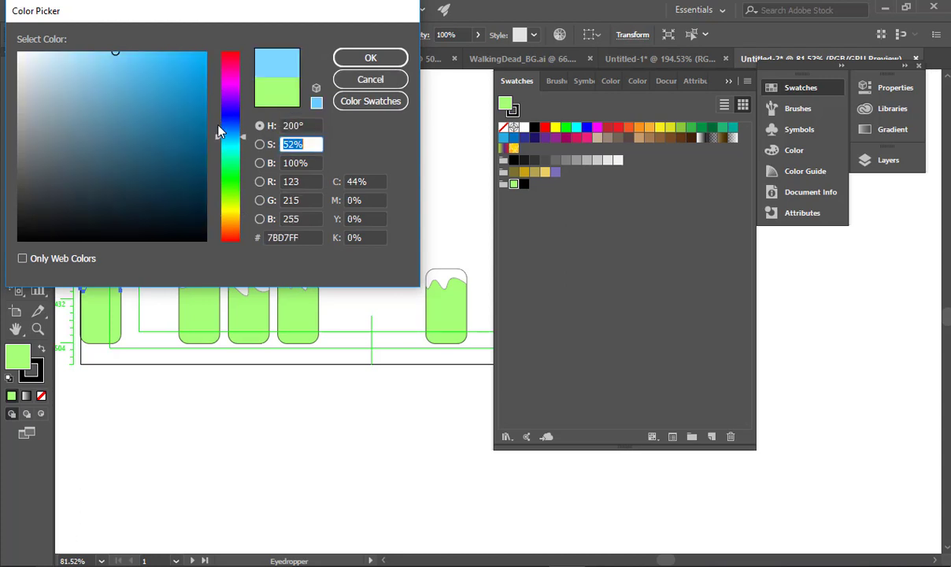
{"action": "left_click", "coordinate": [370, 58]}
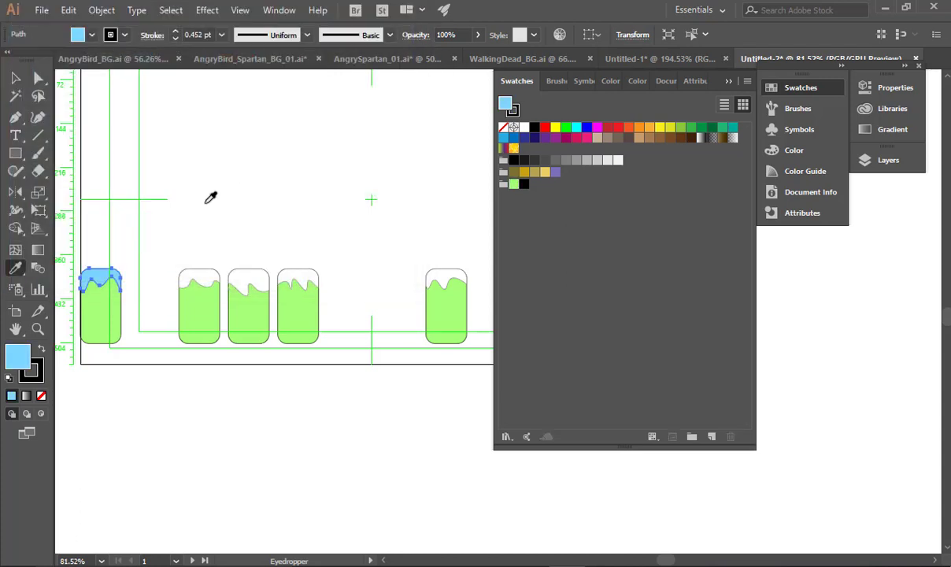
Add the cap's light blue fill as a swatch to the AngryBirdBG color group.
{"action": "left_click", "coordinate": [205, 242]}
{"action": "key", "text": "v"}
{"action": "key", "text": "ctrl+z"}
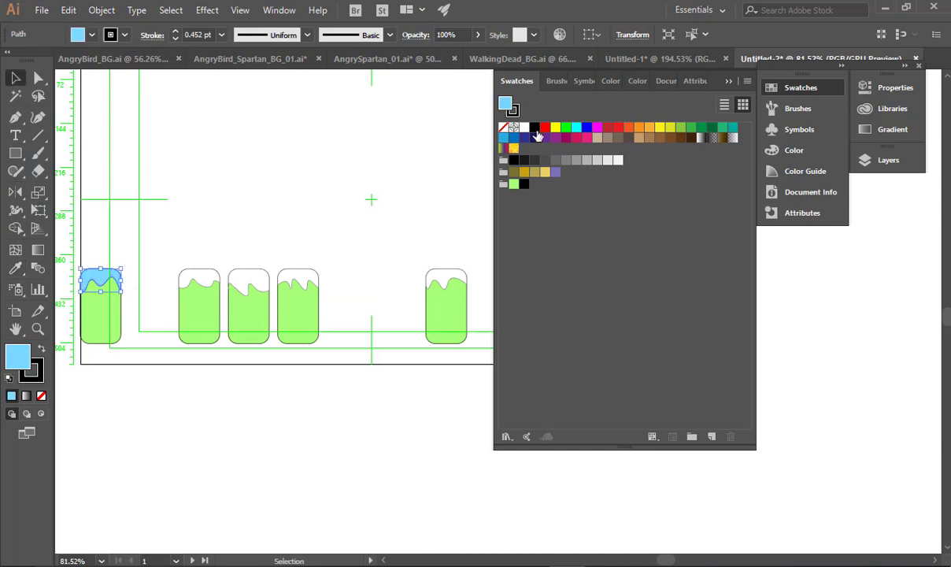
{"action": "left_click_drag", "start_coordinate": [525, 154], "coordinate": [535, 185]}
Select all remaining white wavy caps and fill them with the light blue swatch from the AngryBirdBG group.
{"action": "left_click", "coordinate": [220, 274]}
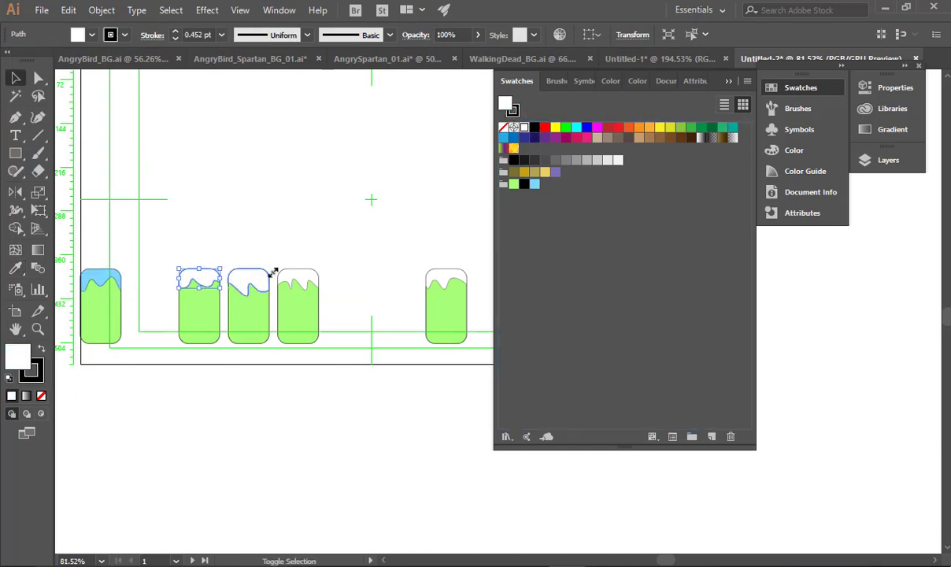
{"action": "left_click", "coordinate": [318, 275], "text": "shift"}
{"action": "left_click", "coordinate": [443, 277], "text": "shift"}
{"action": "left_click_drag", "start_coordinate": [444, 277], "coordinate": [217, 271]}
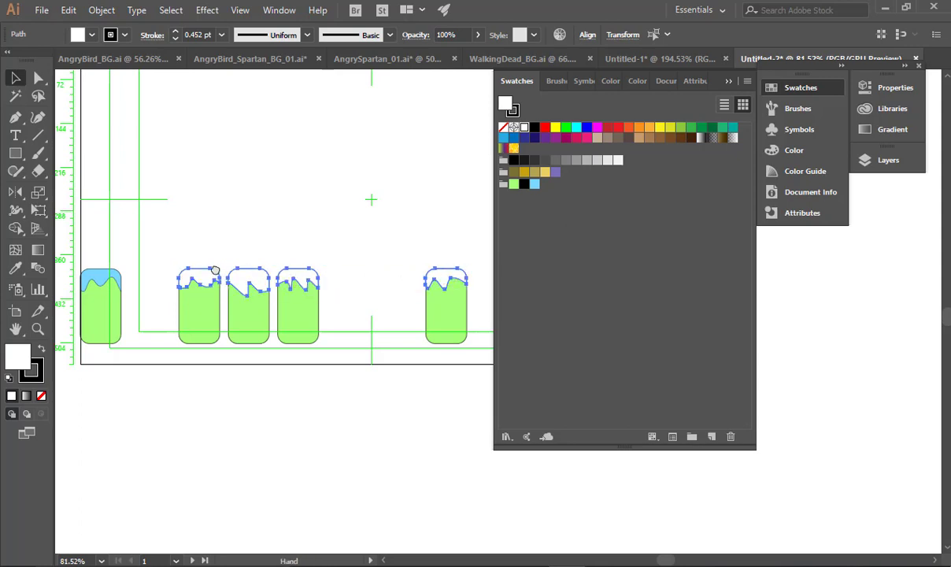
{"action": "left_click", "coordinate": [331, 273], "text": "shift"}
{"action": "left_click", "coordinate": [367, 270], "text": "shift"}
{"action": "left_click", "coordinate": [391, 271], "text": "shift"}
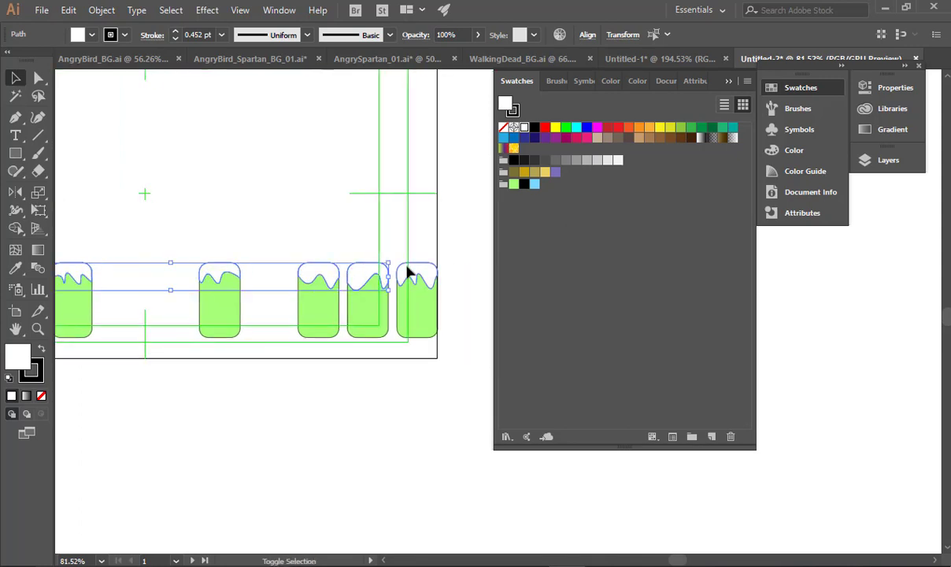
{"action": "left_click", "coordinate": [535, 185]}
{"action": "left_click", "coordinate": [233, 217]}
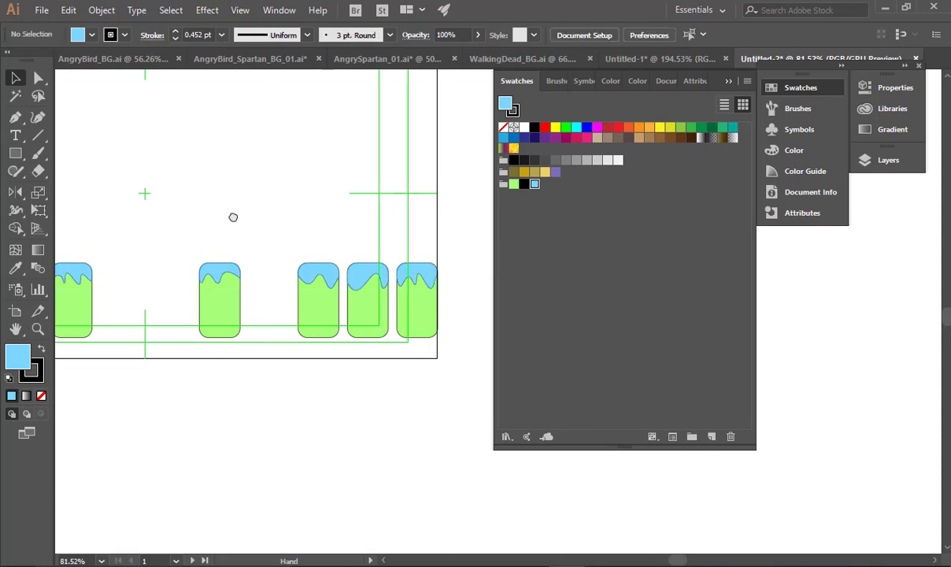
Thicken the stroke along the wavy edge of the first block's cap with the Width tool to about 2.25 pt.
{"action": "scroll", "coordinate": [376, 207], "scroll_direction": "right", "scroll_amount": 3}
{"action": "left_click_drag", "start_coordinate": [99, 254], "coordinate": [328, 267]}
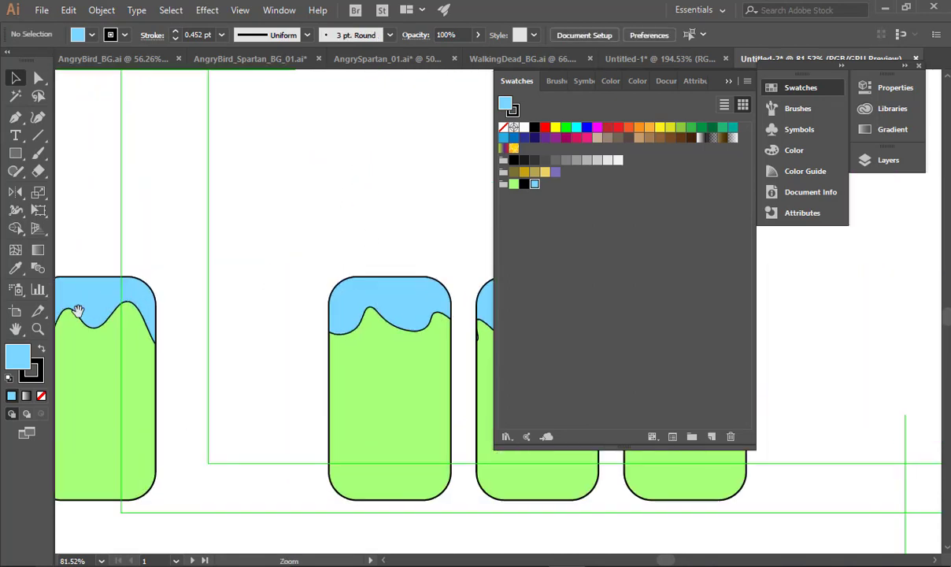
{"action": "left_click_drag", "start_coordinate": [77, 312], "coordinate": [329, 301]}
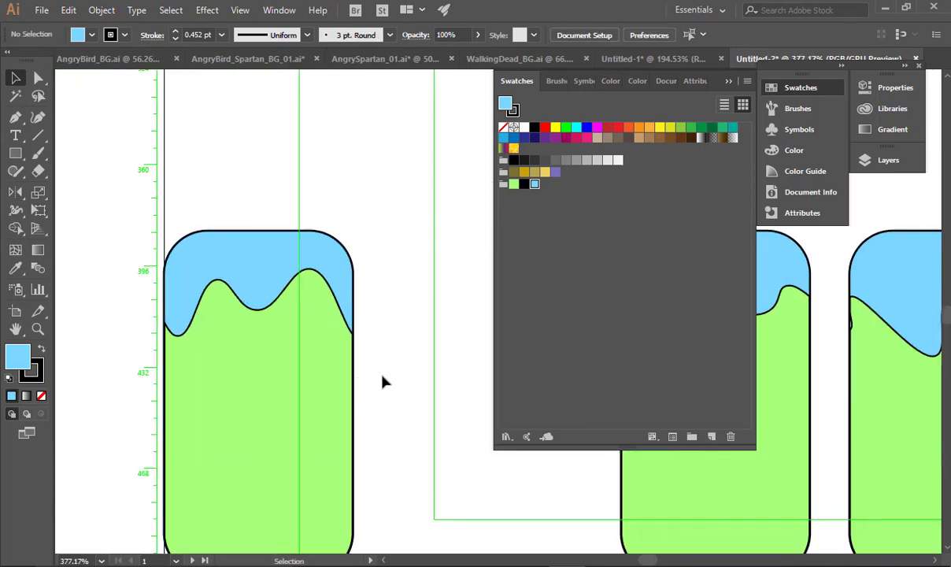
{"action": "key", "text": "shift+w"}
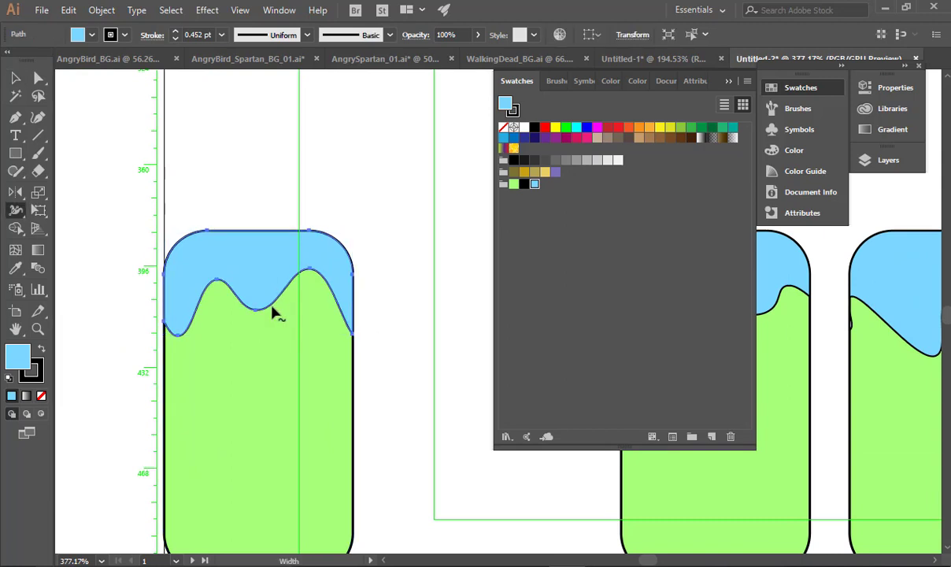
{"action": "left_click_drag", "start_coordinate": [272, 309], "coordinate": [272, 308]}
{"action": "left_click", "coordinate": [470, 471], "text": "ctrl"}
{"action": "key", "text": "space"}
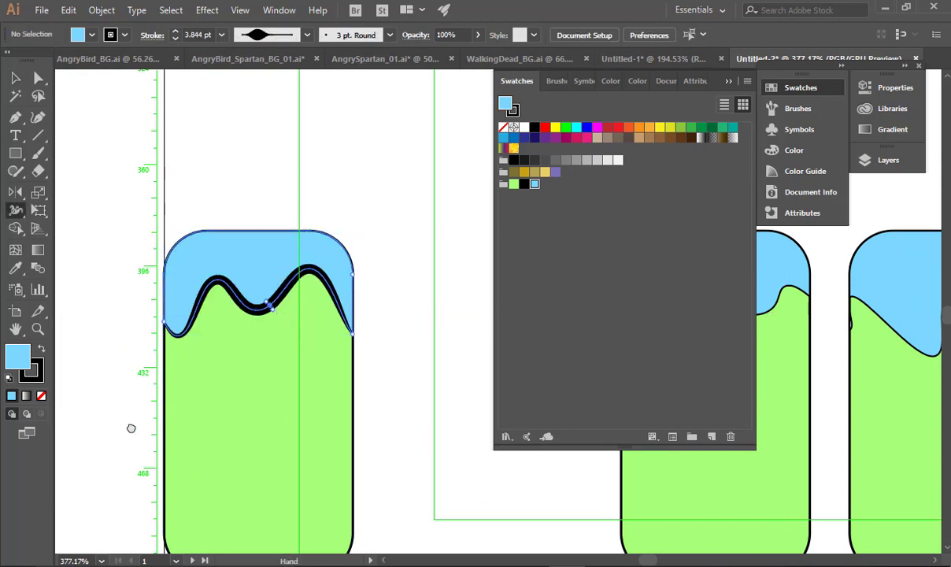
{"action": "left_click_drag", "start_coordinate": [247, 386], "coordinate": [512, 420]}
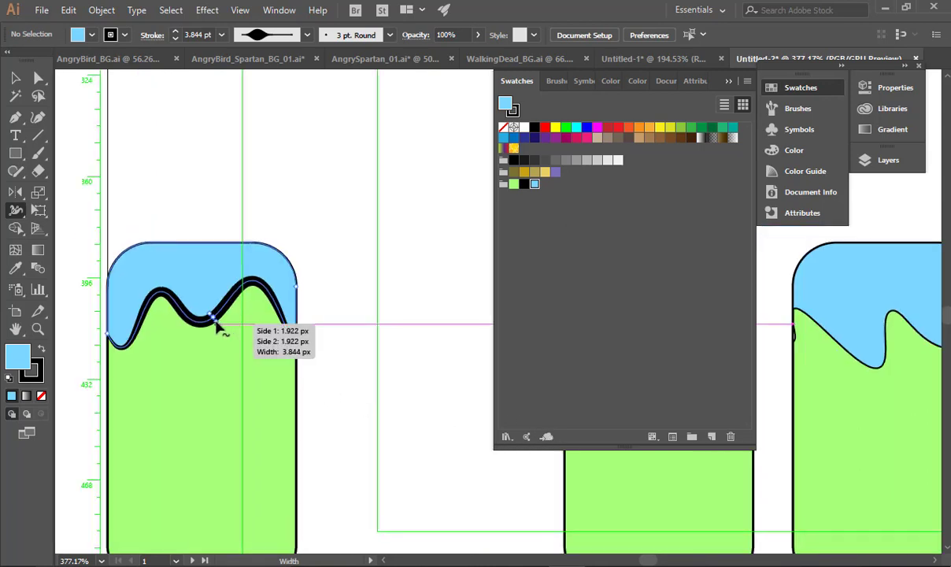
{"action": "left_click_drag", "start_coordinate": [216, 323], "coordinate": [217, 321]}
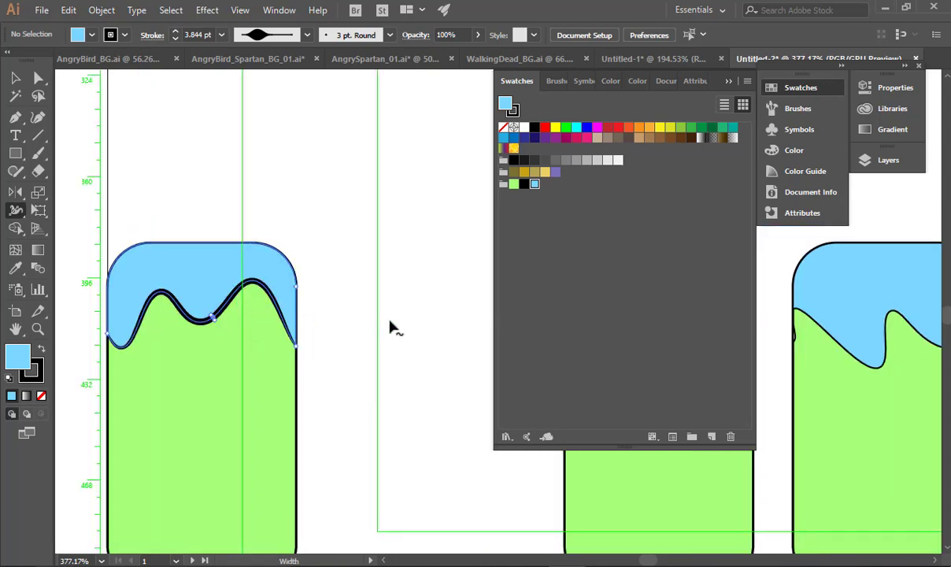
Try to copy the first cap's stroke onto the second block's cap with the Eyedropper and undo it.
{"action": "key", "text": "v"}
{"action": "left_click_drag", "start_coordinate": [437, 375], "coordinate": [158, 379]}
{"action": "left_click", "coordinate": [306, 358]}
{"action": "key", "text": "i"}
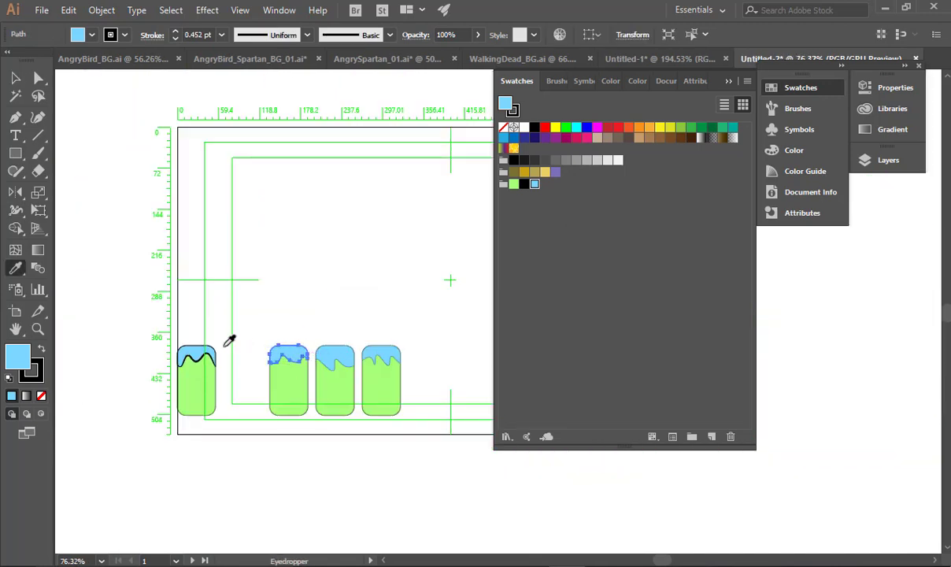
{"action": "left_click", "coordinate": [202, 345]}
{"action": "left_click", "coordinate": [397, 309], "text": "ctrl"}
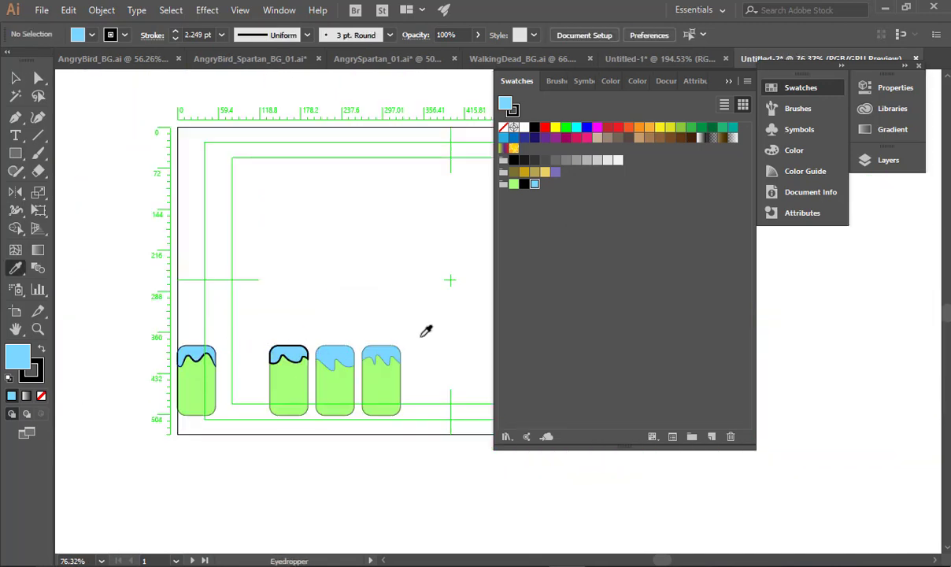
{"action": "left_click", "coordinate": [383, 359]}
{"action": "left_click", "coordinate": [382, 370], "text": "ctrl"}
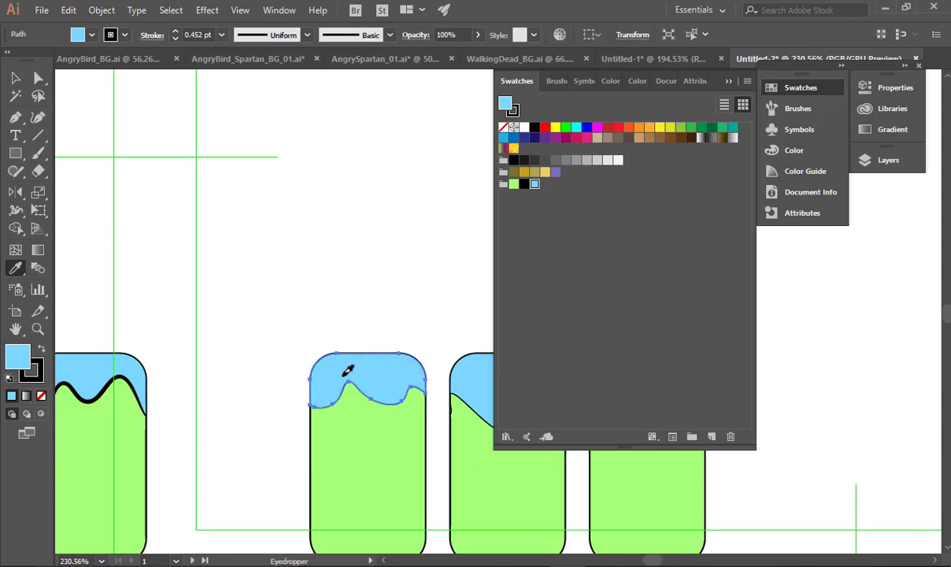
Select the first block's cap and bring up the full Stroke settings for its custom width profile.
{"action": "key", "text": "v"}
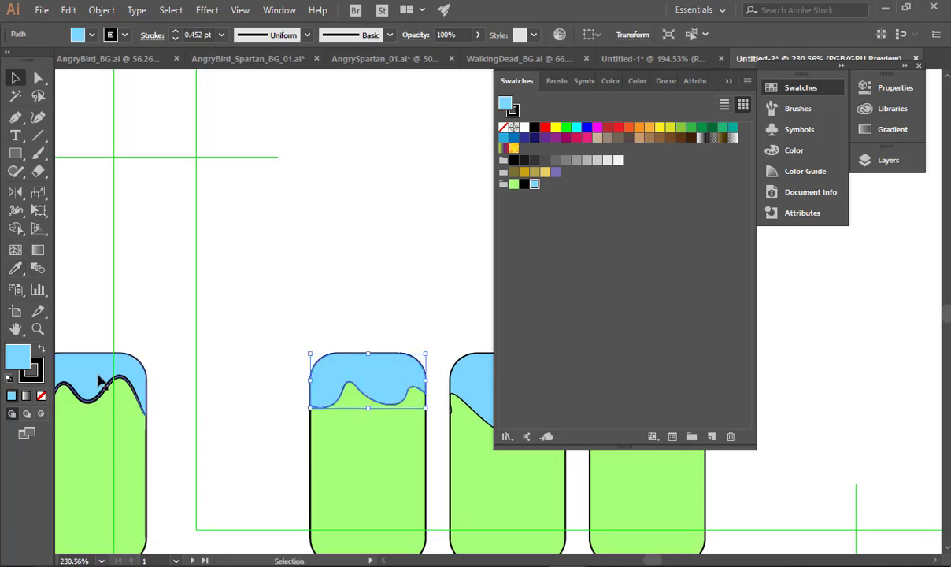
{"action": "left_click", "coordinate": [98, 378]}
{"action": "left_click", "coordinate": [307, 36]}
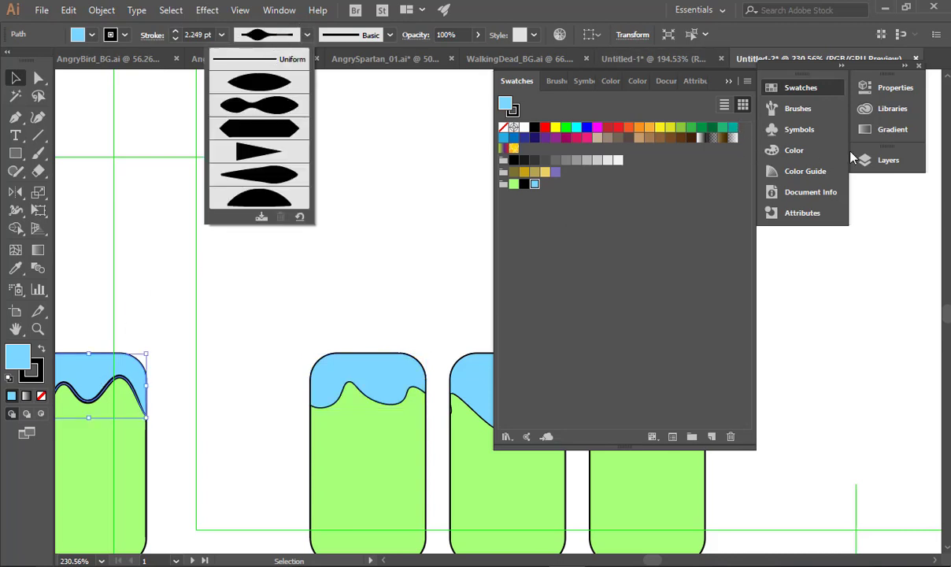
{"action": "left_click", "coordinate": [280, 9]}
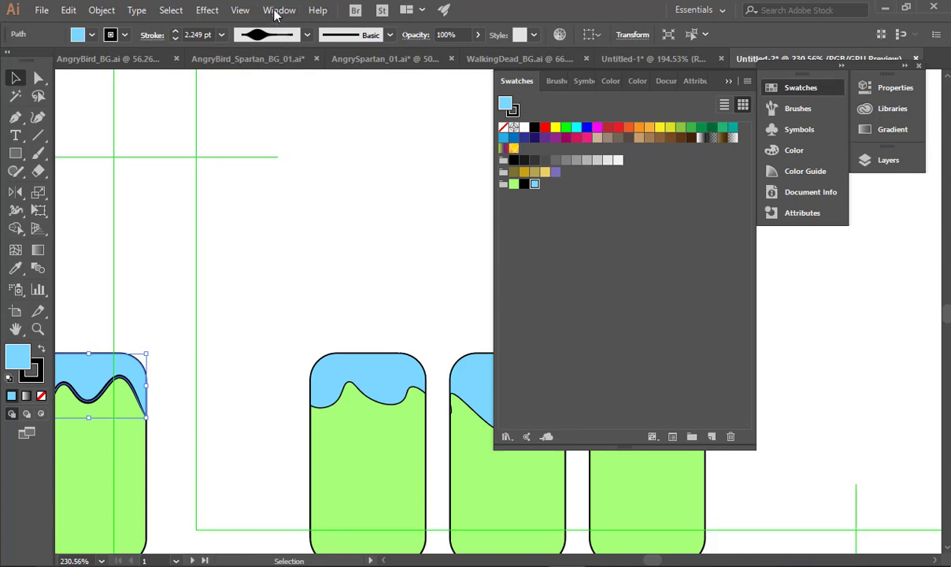
{"action": "left_click", "coordinate": [280, 9]}
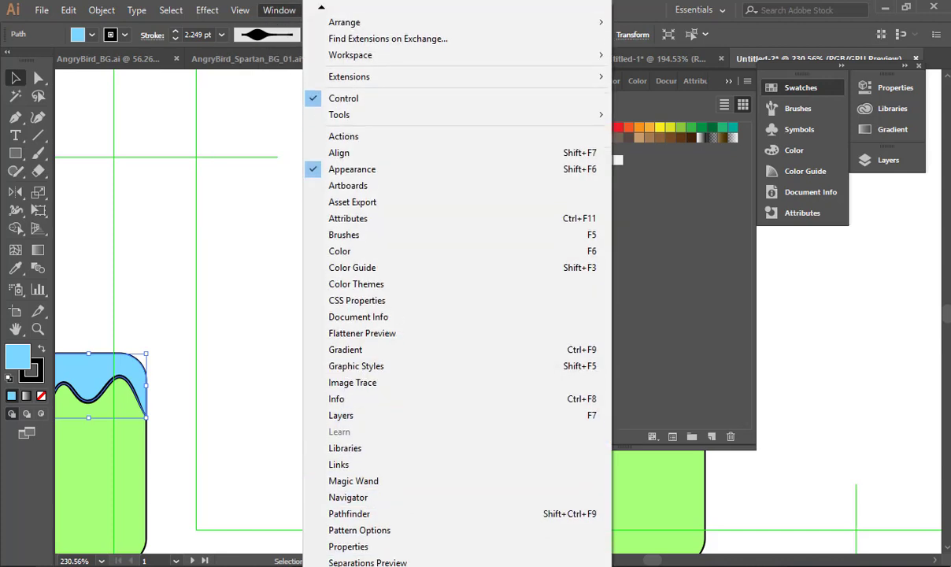
{"action": "left_click", "coordinate": [429, 447]}
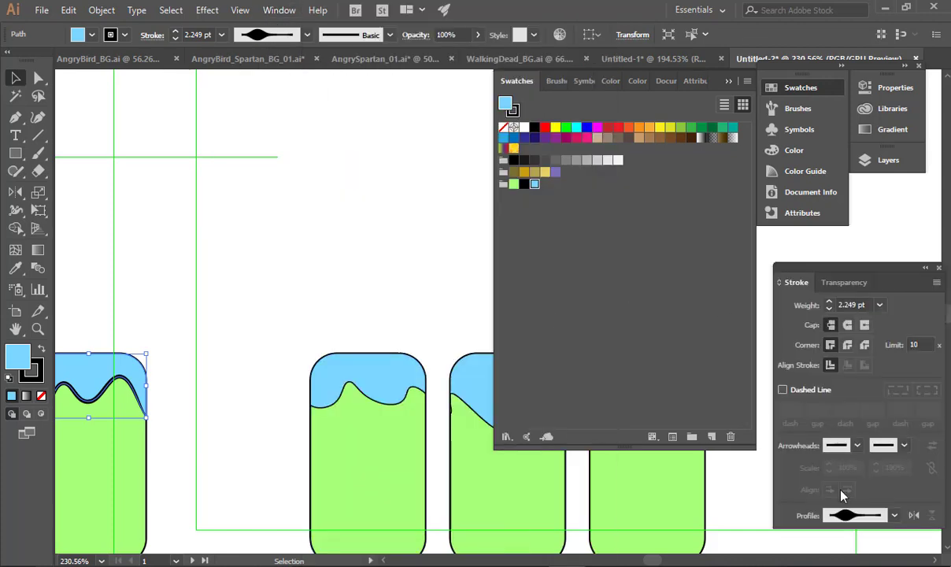
Examine the Stroke settings and the list of width profiles for the first cap's custom profile.
{"action": "left_click", "coordinate": [895, 515]}
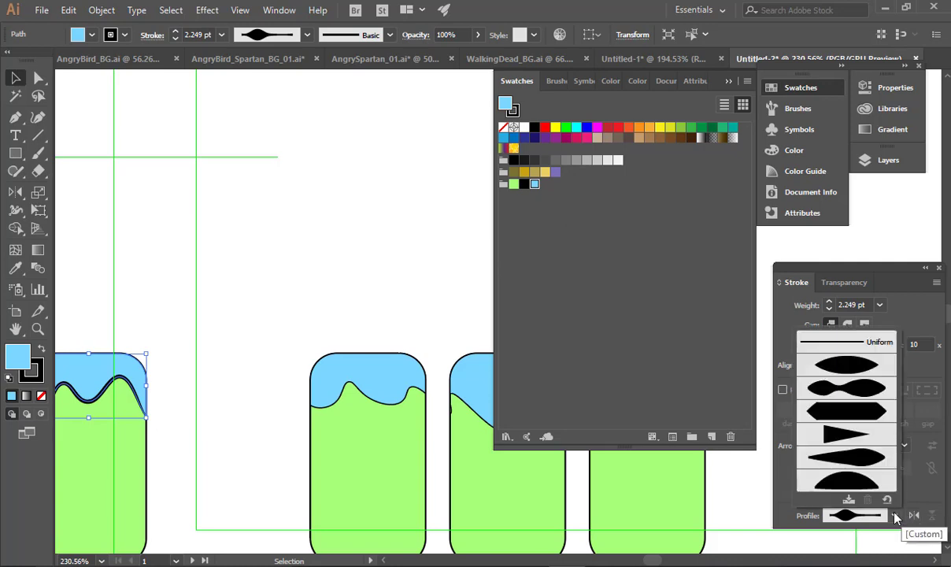
{"action": "left_click", "coordinate": [856, 520]}
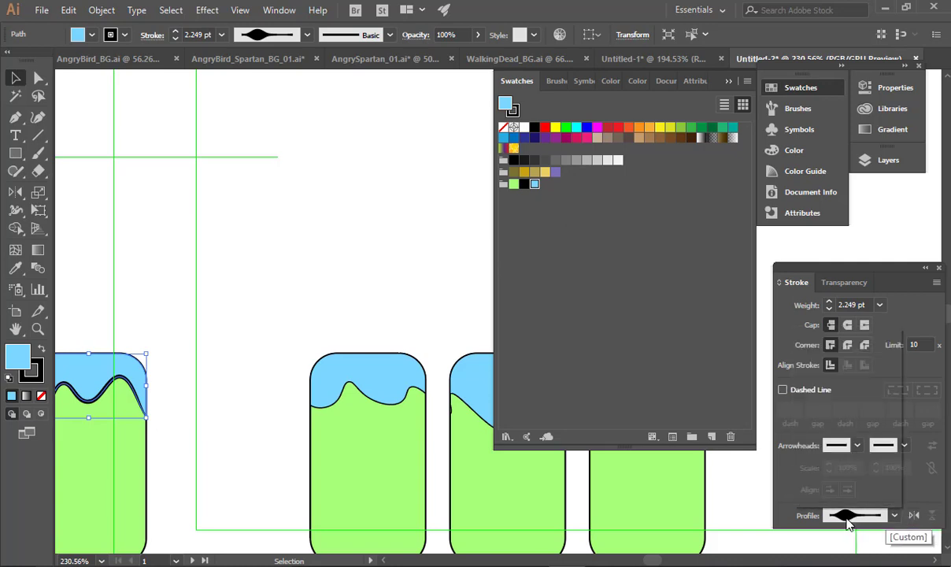
{"action": "left_click", "coordinate": [850, 520]}
{"action": "left_click", "coordinate": [935, 276]}
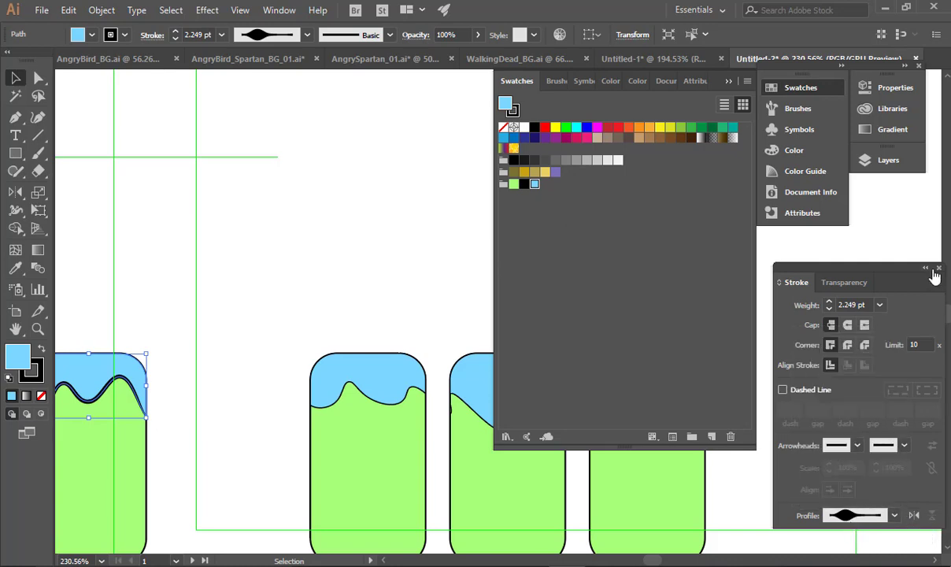
{"action": "left_click", "coordinate": [926, 267]}
{"action": "left_click", "coordinate": [786, 312]}
{"action": "left_click", "coordinate": [787, 289]}
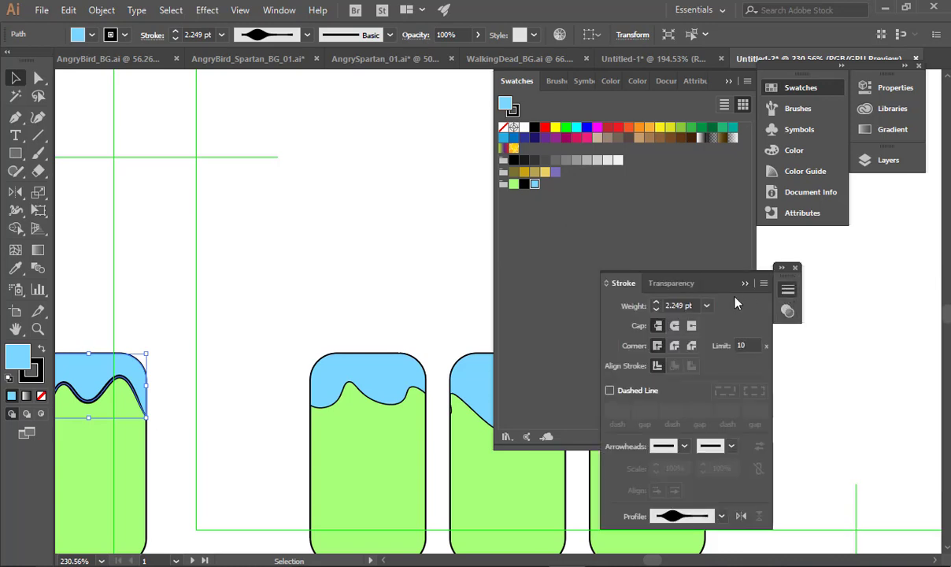
{"action": "left_click", "coordinate": [763, 284]}
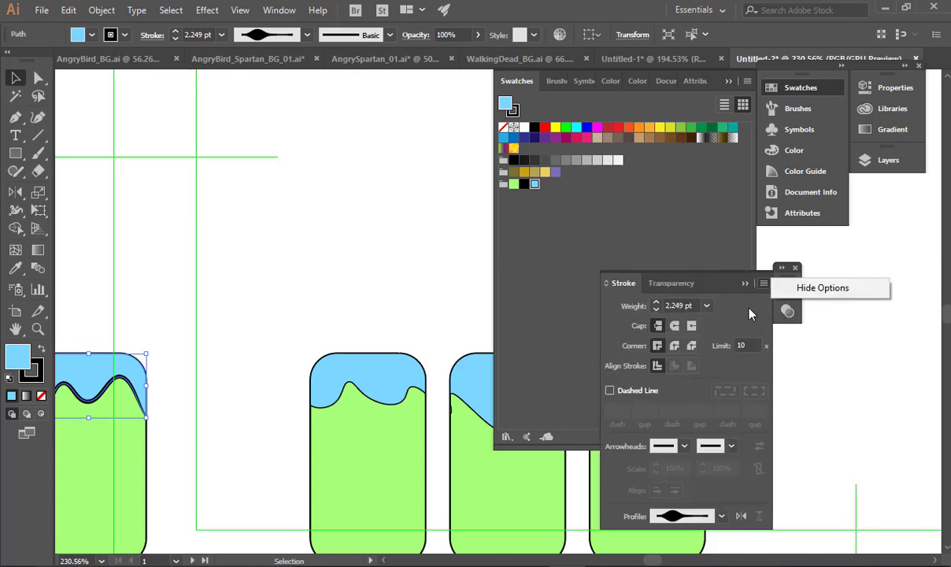
{"action": "left_click", "coordinate": [749, 308]}
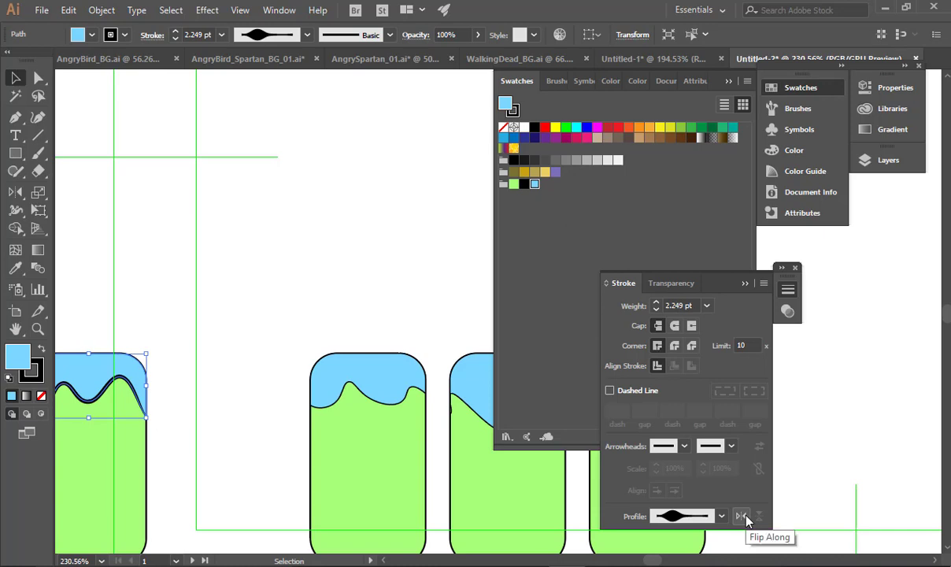
{"action": "left_click", "coordinate": [681, 516]}
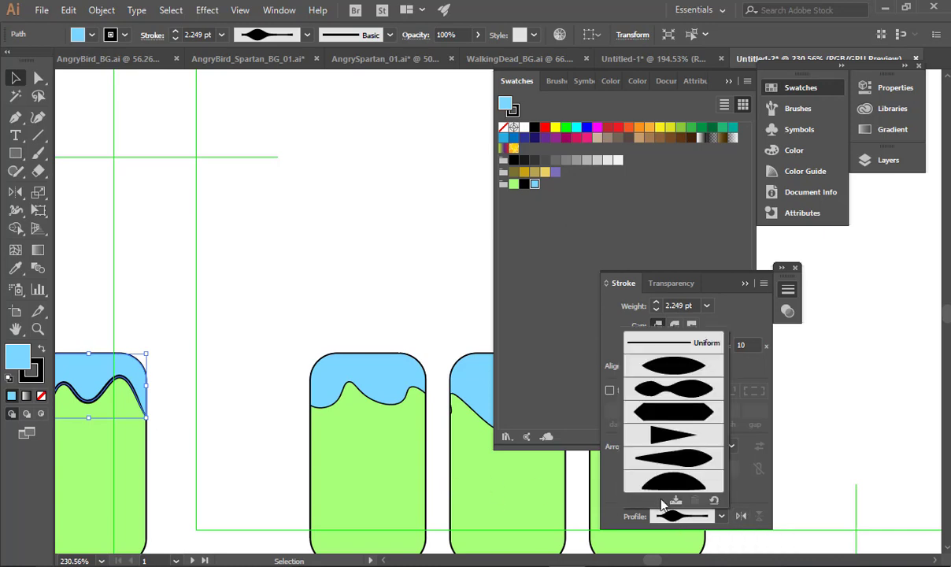
{"action": "left_click", "coordinate": [681, 519]}
{"action": "left_click", "coordinate": [682, 517]}
{"action": "left_click", "coordinate": [681, 518]}
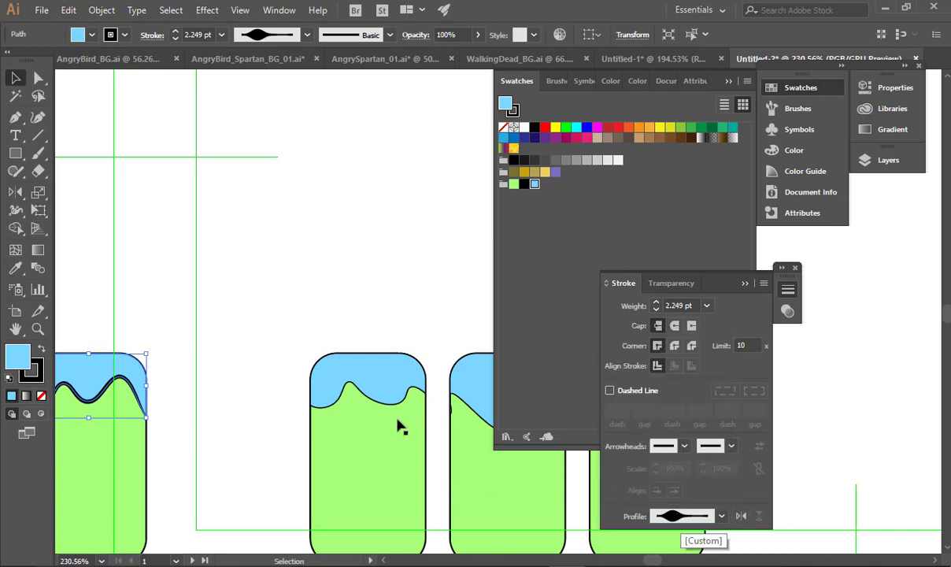
Thicken the stroke at the dip of the second block's cap with the Width tool to about 0.89 pt.
{"action": "left_click", "coordinate": [292, 363]}
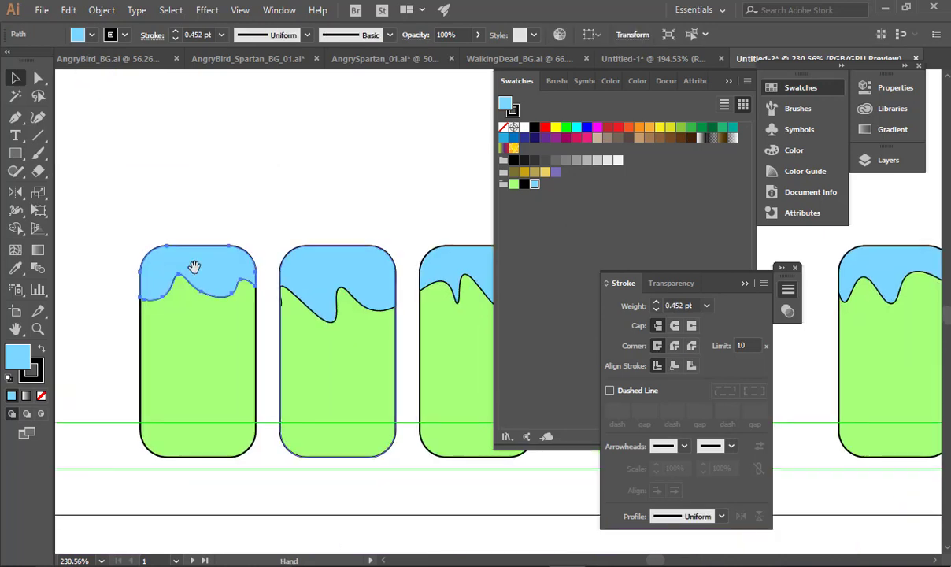
{"action": "left_click", "coordinate": [191, 264]}
{"action": "key", "text": "shift+w"}
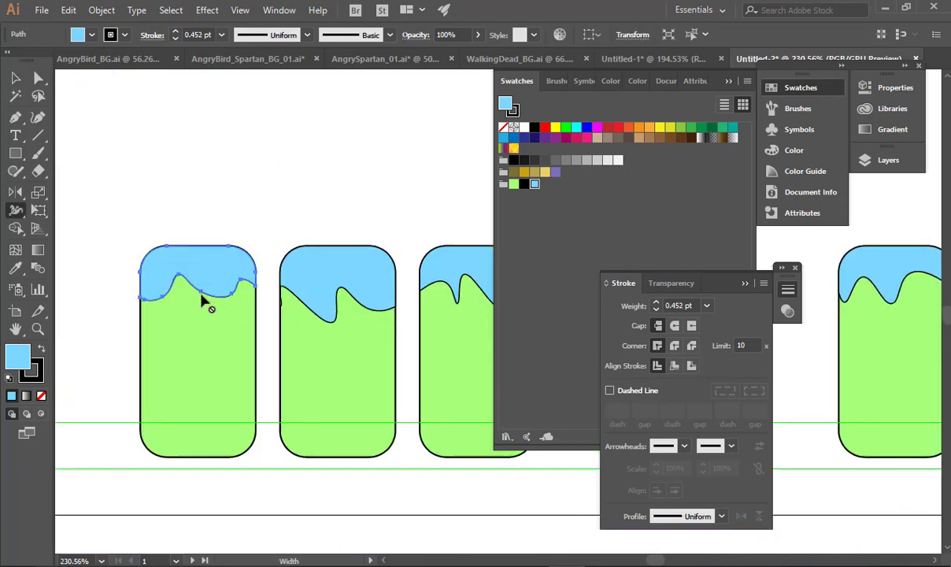
{"action": "left_click", "coordinate": [200, 191], "text": "ctrl"}
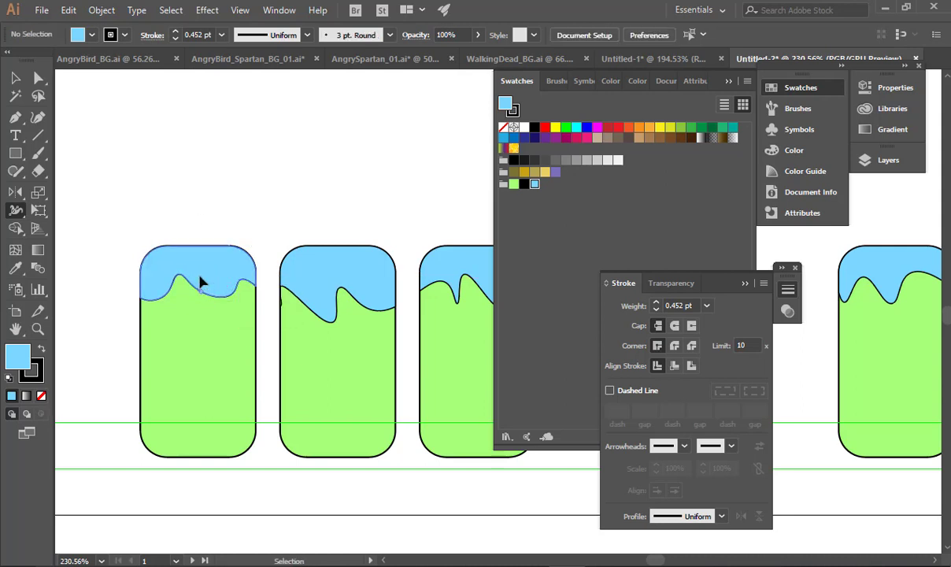
{"action": "left_click", "coordinate": [201, 295], "text": "ctrl"}
{"action": "left_click_drag", "start_coordinate": [204, 285], "coordinate": [204, 289]}
{"action": "key", "text": "v"}
{"action": "left_click", "coordinate": [227, 223]}
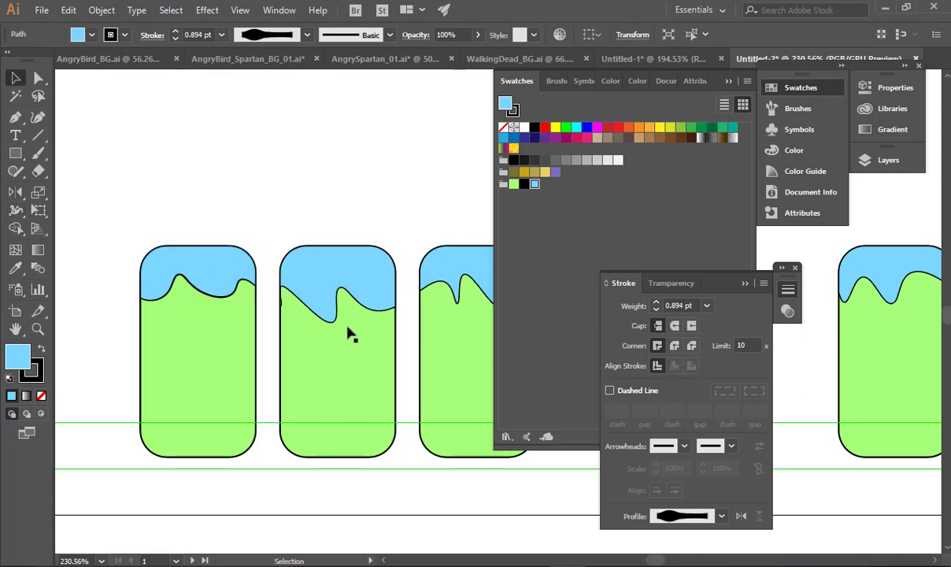
Collapse the swatches to uncover the row of blocks on the artboard.
{"action": "left_click_drag", "start_coordinate": [347, 342], "coordinate": [235, 335]}
{"action": "left_click_drag", "start_coordinate": [234, 335], "coordinate": [135, 353]}
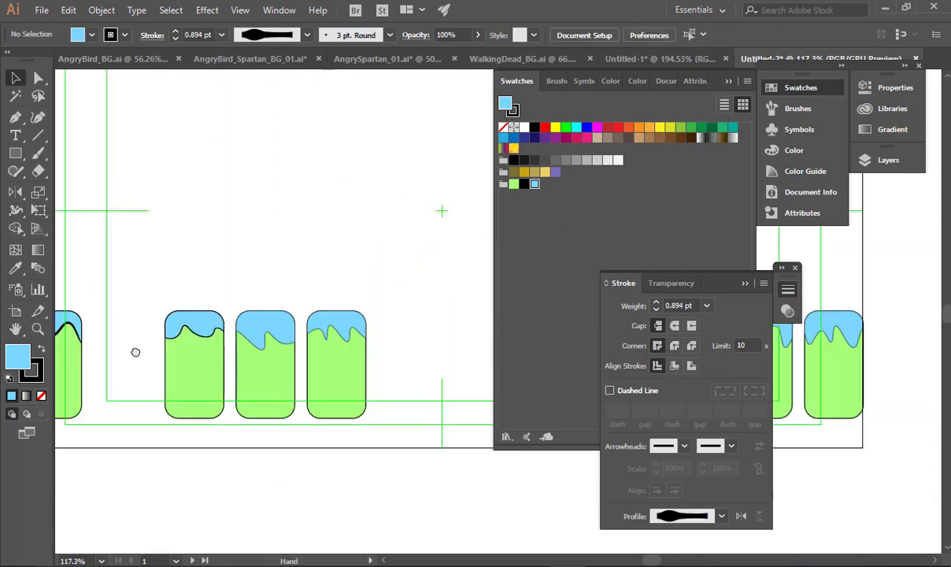
{"action": "left_click", "coordinate": [728, 81]}
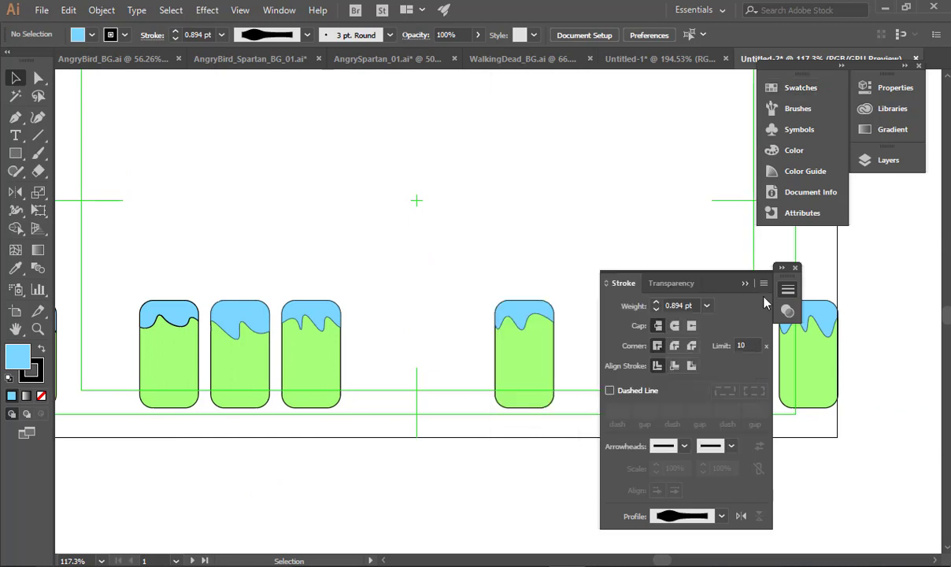
{"action": "scroll", "coordinate": [386, 283], "scroll_direction": "down", "scroll_amount": 4}
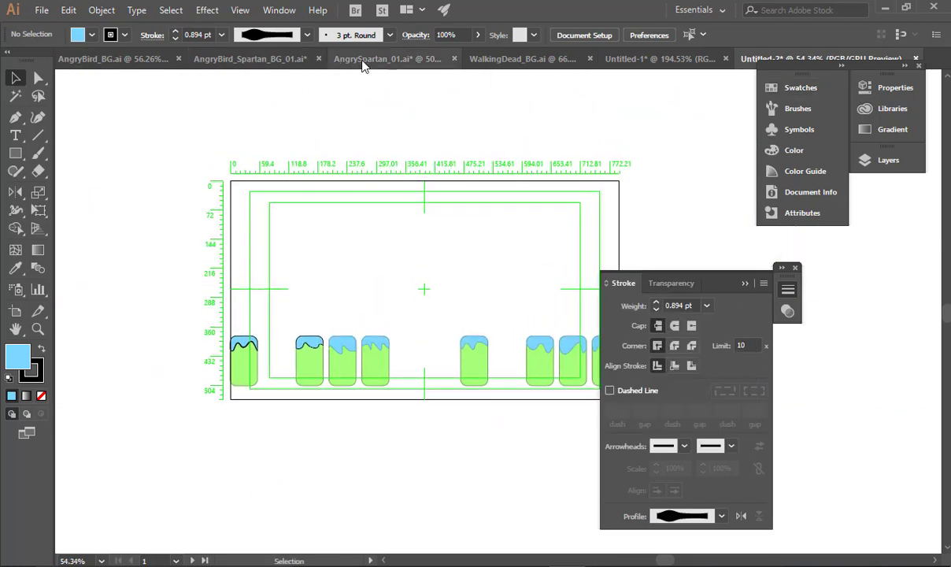
Switch to the AngryBird_Spartan_BG_01.ai document and look over its whole background scene.
{"action": "left_click", "coordinate": [254, 66]}
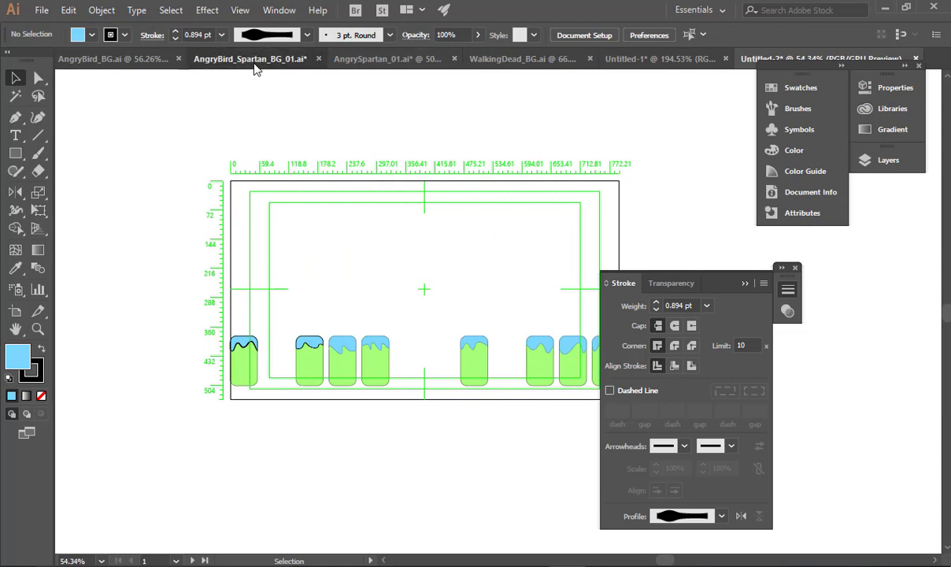
{"action": "scroll", "coordinate": [480, 304], "scroll_direction": "up", "scroll_amount": 2}
{"action": "scroll", "coordinate": [263, 332], "scroll_direction": "up", "scroll_amount": 5}
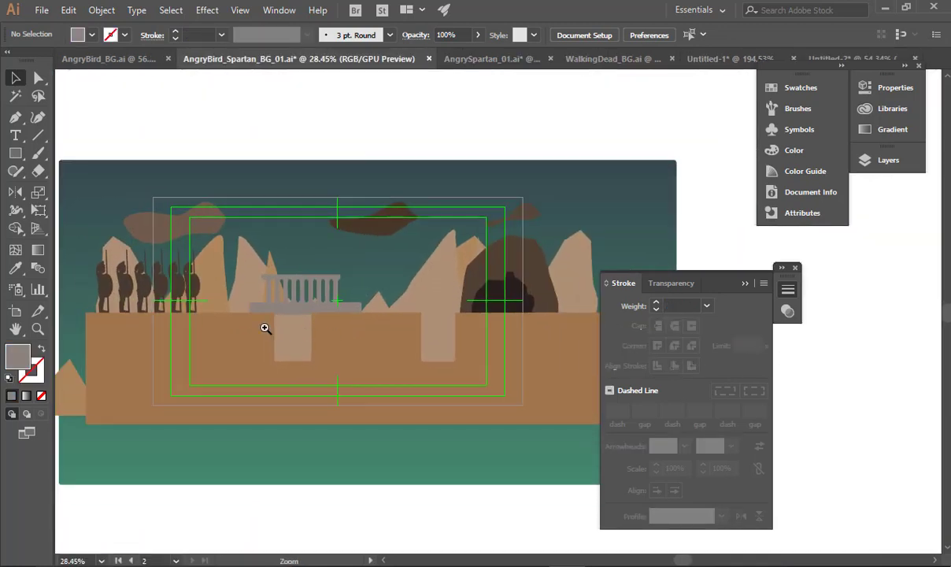
{"action": "left_click_drag", "start_coordinate": [265, 328], "coordinate": [236, 329]}
Undo the last several edits in the Spartan background and deselect everything.
{"action": "left_click_drag", "start_coordinate": [139, 197], "coordinate": [74, 93]}
{"action": "key", "text": "ctrl+z"}
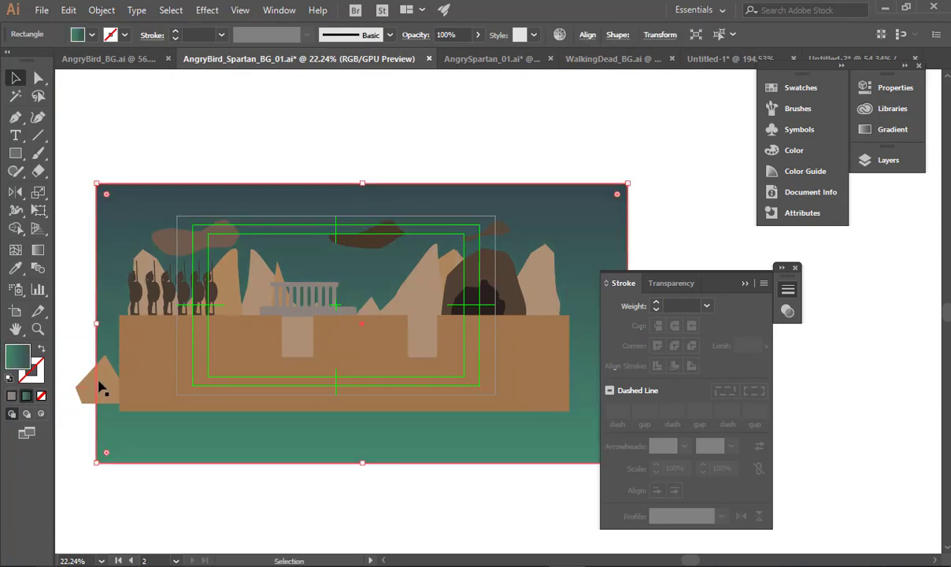
{"action": "left_click_drag", "start_coordinate": [97, 391], "coordinate": [11, 352]}
{"action": "key", "text": "ctrl+z"}
{"action": "key", "text": "ctrl+z"}
{"action": "key", "text": "ctrl+z"}
{"action": "key", "text": "ctrl+z"}
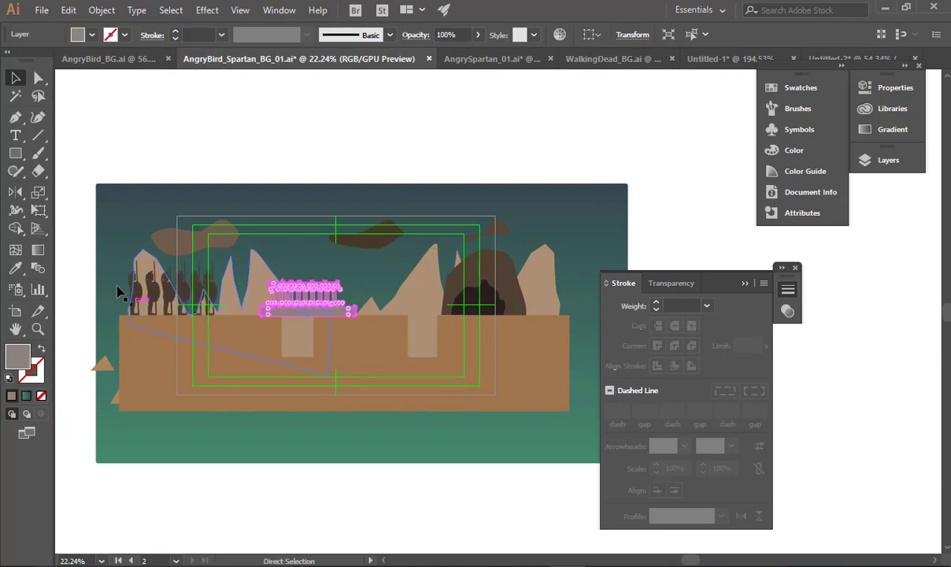
{"action": "left_click", "coordinate": [138, 148]}
Inspect the temple, mountains and row of warriors in the Spartan background up close.
{"action": "left_click_drag", "start_coordinate": [162, 254], "coordinate": [323, 305]}
{"action": "left_click_drag", "start_coordinate": [402, 194], "coordinate": [189, 233]}
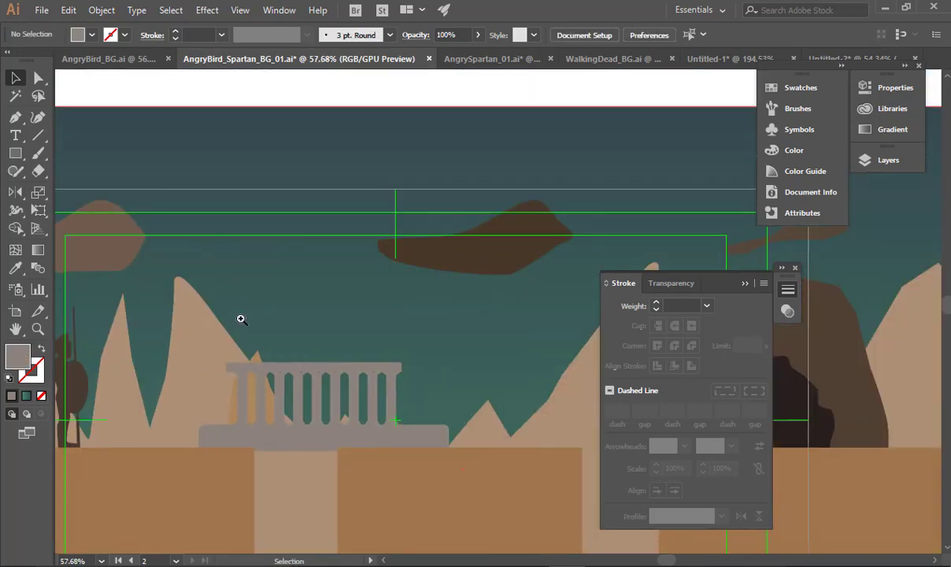
{"action": "left_click_drag", "start_coordinate": [226, 314], "coordinate": [103, 307]}
{"action": "left_click_drag", "start_coordinate": [437, 261], "coordinate": [738, 225]}
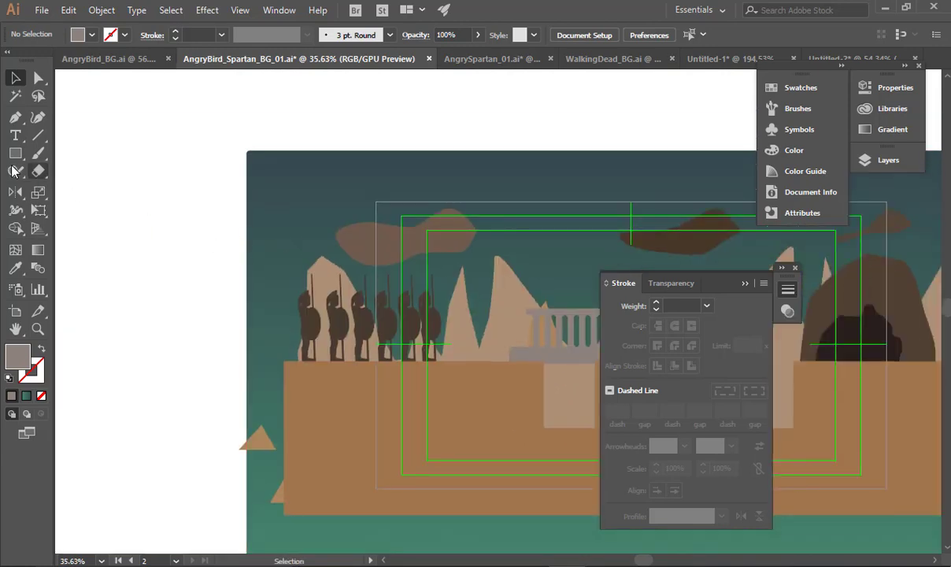
Draw an ellipse on the blank canvas beside the Spartan background, duplicate it into an overlapping cloud-shaped cluster, and select all the ellipses.
{"action": "left_click", "coordinate": [13, 168]}
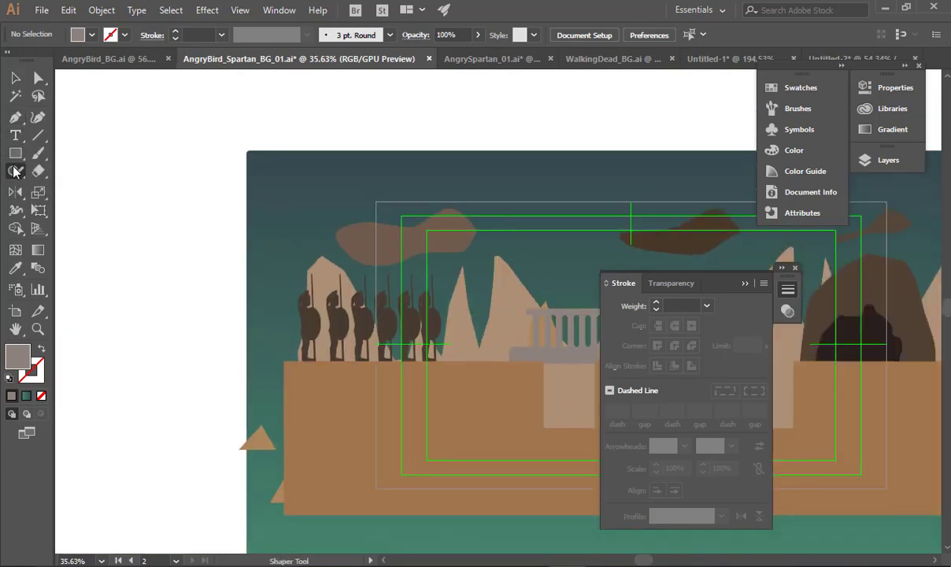
{"action": "left_click", "coordinate": [17, 153]}
{"action": "mouse_move", "coordinate": [66, 169]}
{"action": "left_mouse_down"}
{"action": "mouse_move", "coordinate": [78, 158]}
{"action": "mouse_move", "coordinate": [79, 192]}
{"action": "left_mouse_up"}
{"action": "scroll", "coordinate": [396, 189], "scroll_direction": "left", "scroll_amount": 5}
{"action": "mouse_move", "coordinate": [136, 208]}
{"action": "left_mouse_down"}
{"action": "mouse_move", "coordinate": [224, 260]}
{"action": "mouse_move", "coordinate": [272, 250]}
{"action": "left_mouse_up"}
{"action": "key", "text": "v"}
{"action": "left_click_drag", "start_coordinate": [214, 262], "coordinate": [290, 225]}
{"action": "left_click", "coordinate": [166, 241]}
{"action": "left_click_drag", "start_coordinate": [359, 136], "coordinate": [85, 345]}
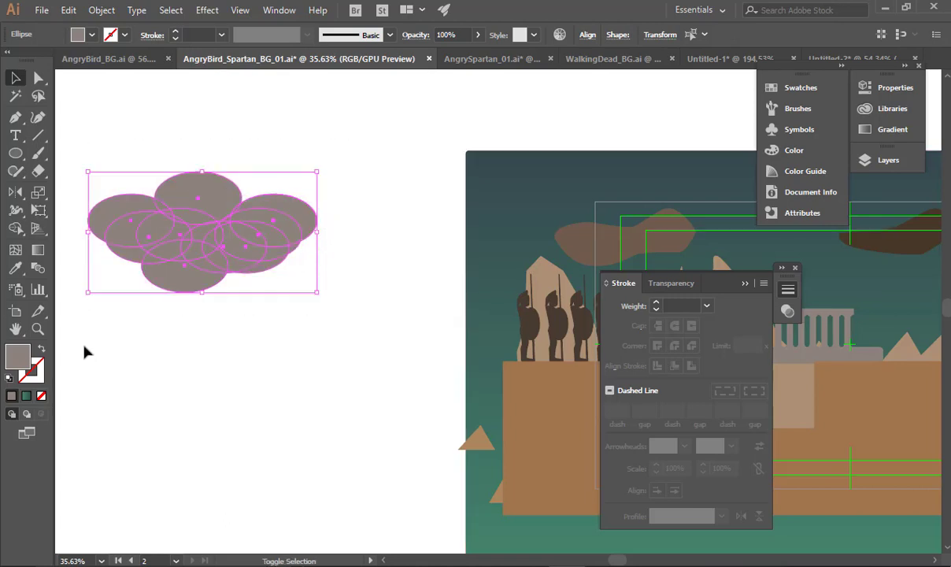
Merge the overlapping ellipses of the cloud cluster with the Shape Builder tool.
{"action": "key", "text": "shift+m"}
{"action": "mouse_move", "coordinate": [222, 205]}
{"action": "left_mouse_down"}
{"action": "mouse_move", "coordinate": [156, 237]}
{"action": "mouse_move", "coordinate": [107, 278]}
{"action": "mouse_move", "coordinate": [167, 279]}
{"action": "mouse_move", "coordinate": [253, 230]}
{"action": "mouse_move", "coordinate": [202, 231]}
{"action": "left_mouse_up"}
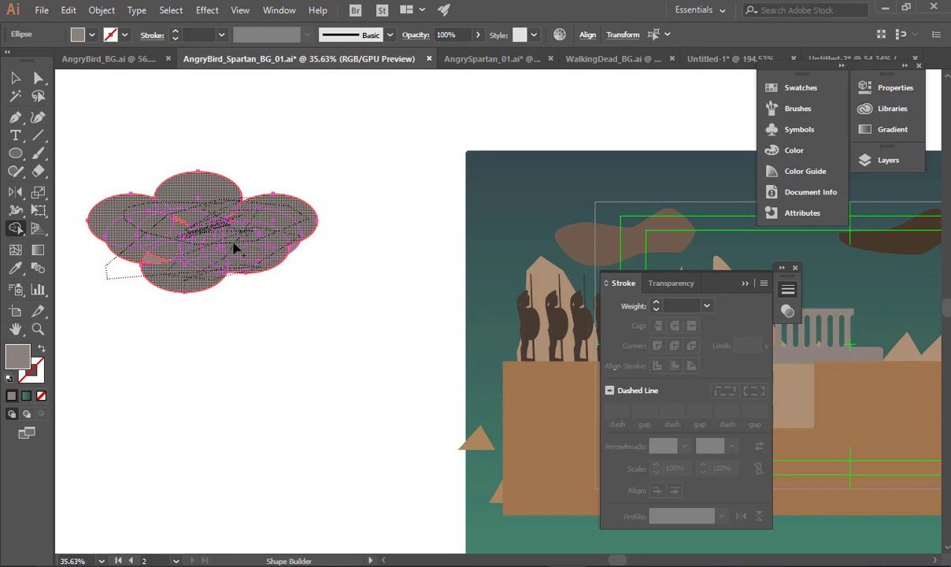
{"action": "left_click_drag", "start_coordinate": [284, 290], "coordinate": [275, 292]}
{"action": "mouse_move", "coordinate": [184, 257]}
{"action": "left_mouse_down"}
{"action": "mouse_move", "coordinate": [159, 234]}
{"action": "mouse_move", "coordinate": [218, 236]}
{"action": "mouse_move", "coordinate": [216, 211]}
{"action": "left_mouse_up"}
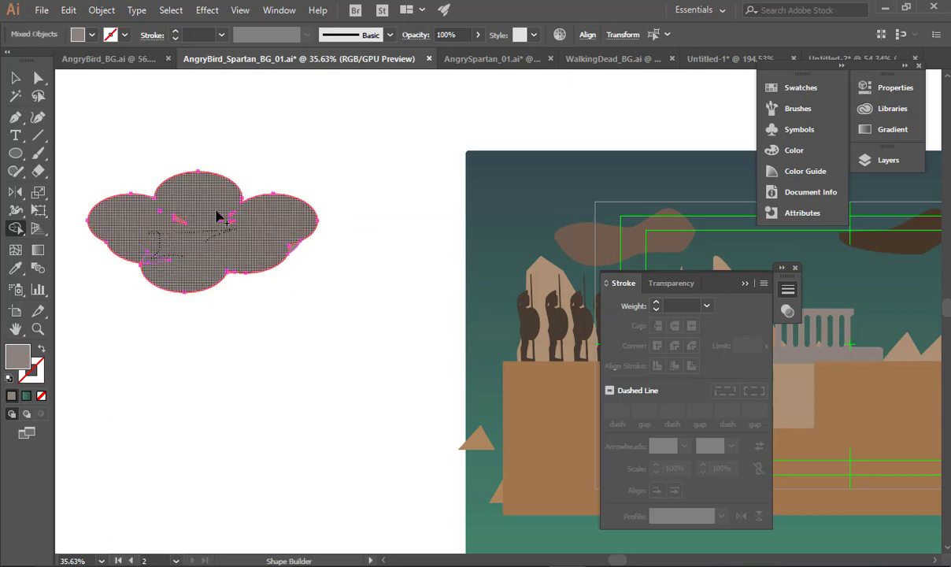
{"action": "left_click_drag", "start_coordinate": [155, 281], "coordinate": [158, 277]}
{"action": "key", "text": "v"}
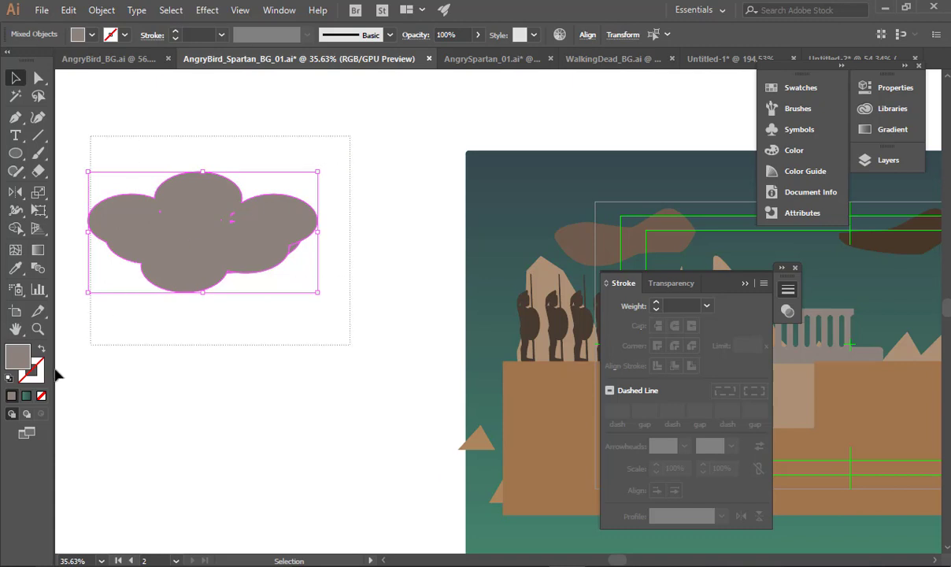
Unite all the remaining cloud pieces into a single shape with the Pathfinder.
{"action": "scroll", "coordinate": [395, 195], "scroll_direction": "left", "scroll_amount": 2}
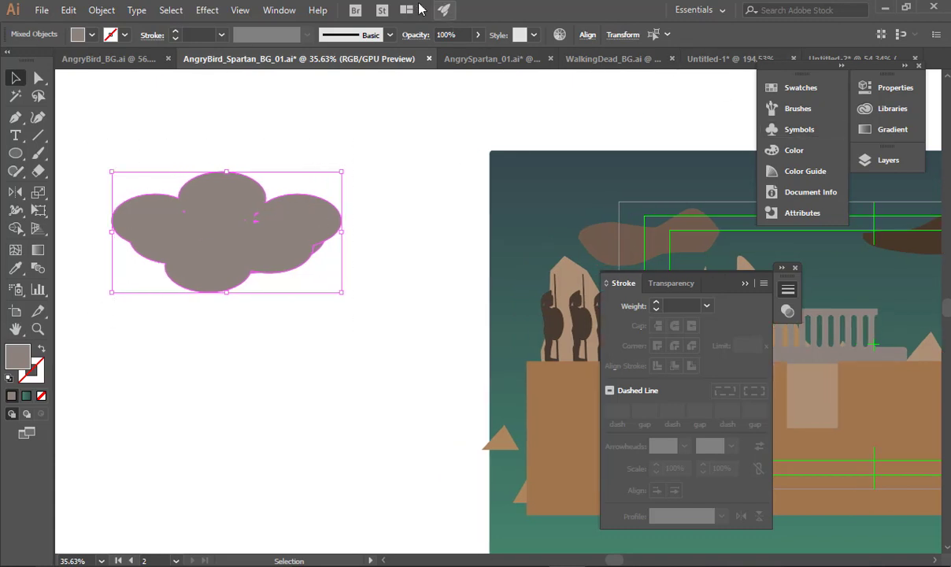
{"action": "left_click", "coordinate": [280, 11]}
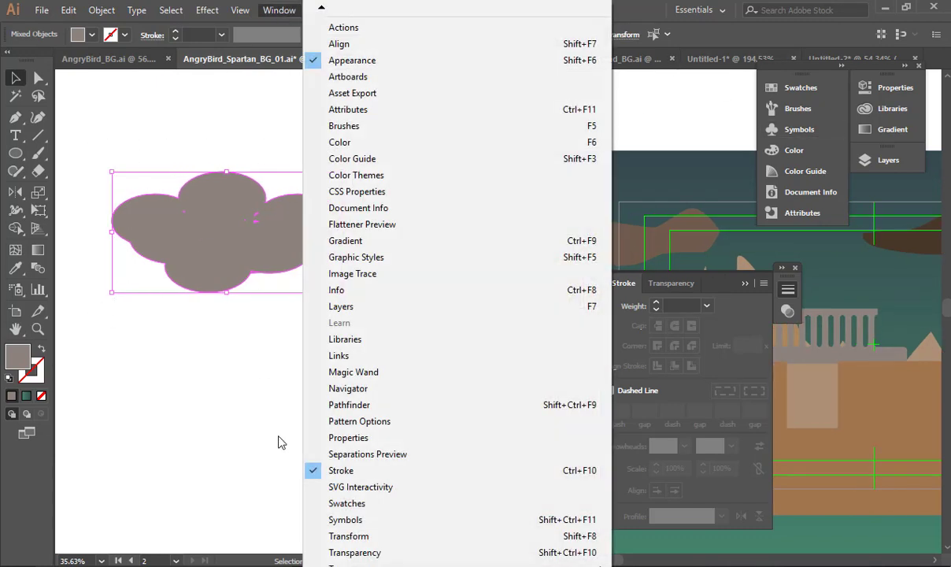
{"action": "left_click", "coordinate": [349, 404]}
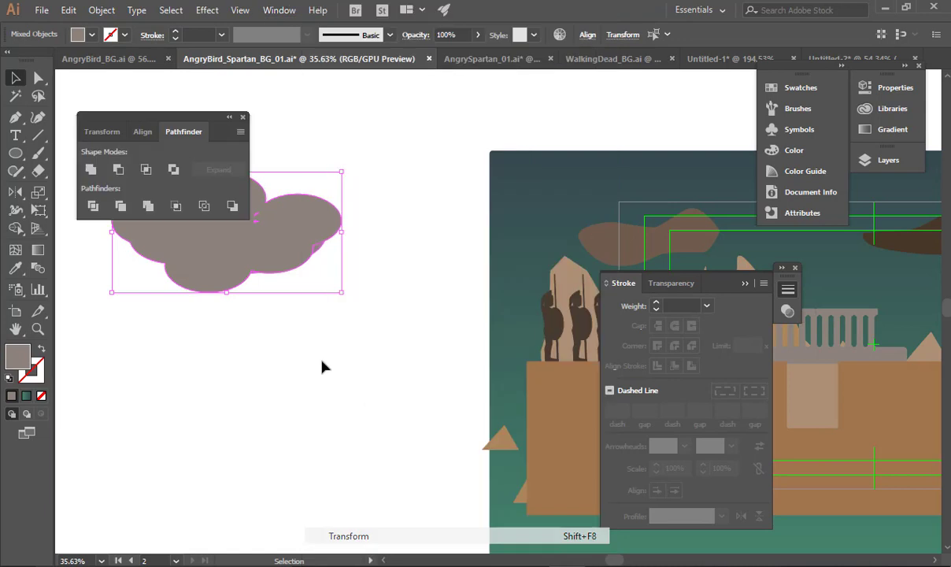
{"action": "left_click", "coordinate": [85, 171]}
{"action": "left_click_drag", "start_coordinate": [202, 387], "coordinate": [244, 493]}
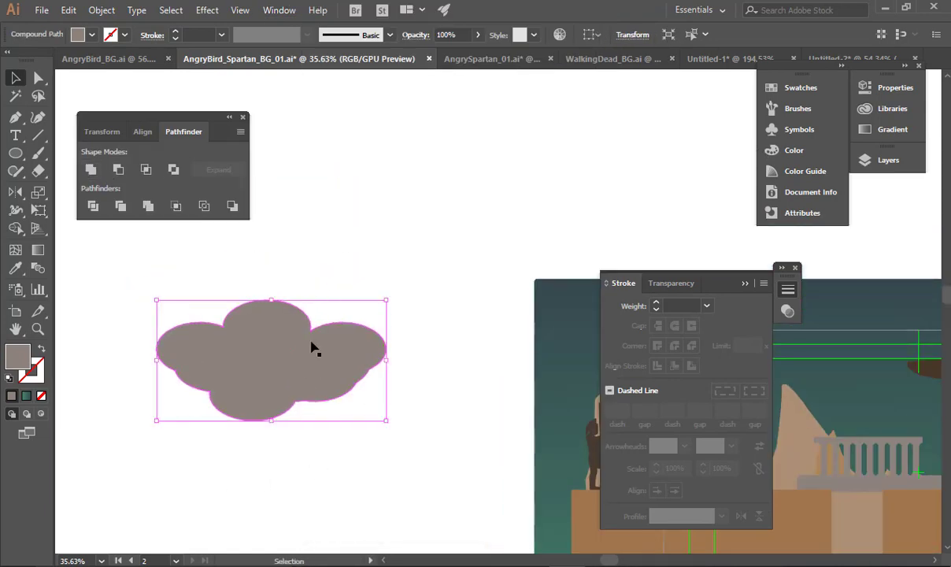
Place a copy of the united cloud below and to the left of the original.
{"action": "left_click", "coordinate": [340, 472]}
{"action": "left_click_drag", "start_coordinate": [277, 380], "coordinate": [374, 308]}
{"action": "left_click", "coordinate": [377, 295]}
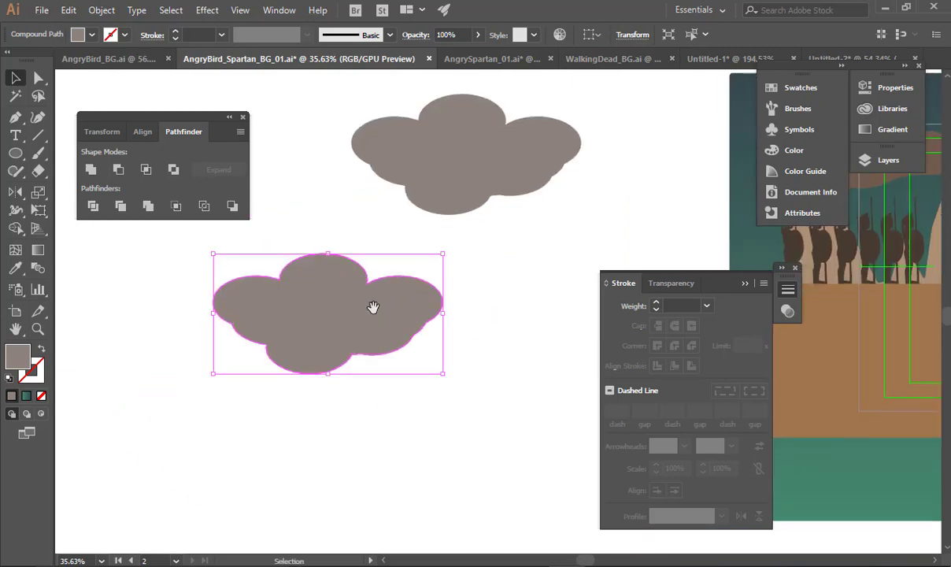
Simplify the copied cloud's path with 73% curve precision and a 26° angle threshold, previewing the result.
{"action": "left_click", "coordinate": [102, 10]}
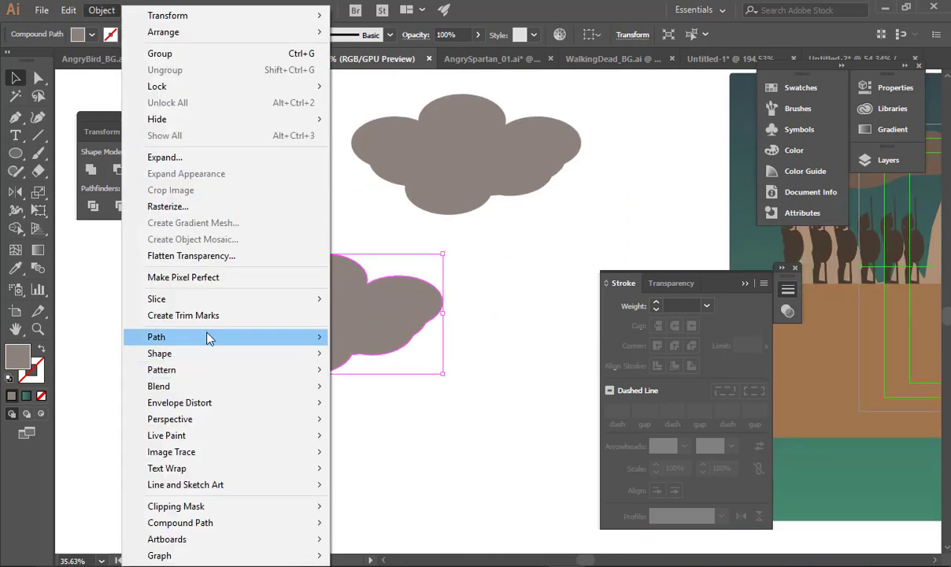
{"action": "mouse_move", "coordinate": [209, 337]}
{"action": "left_click", "coordinate": [406, 431]}
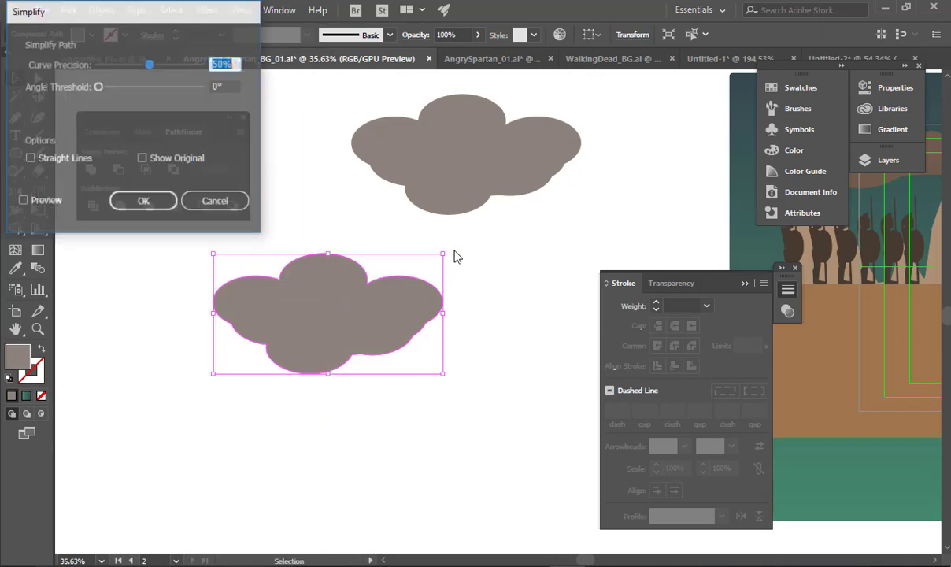
{"action": "left_click", "coordinate": [23, 203]}
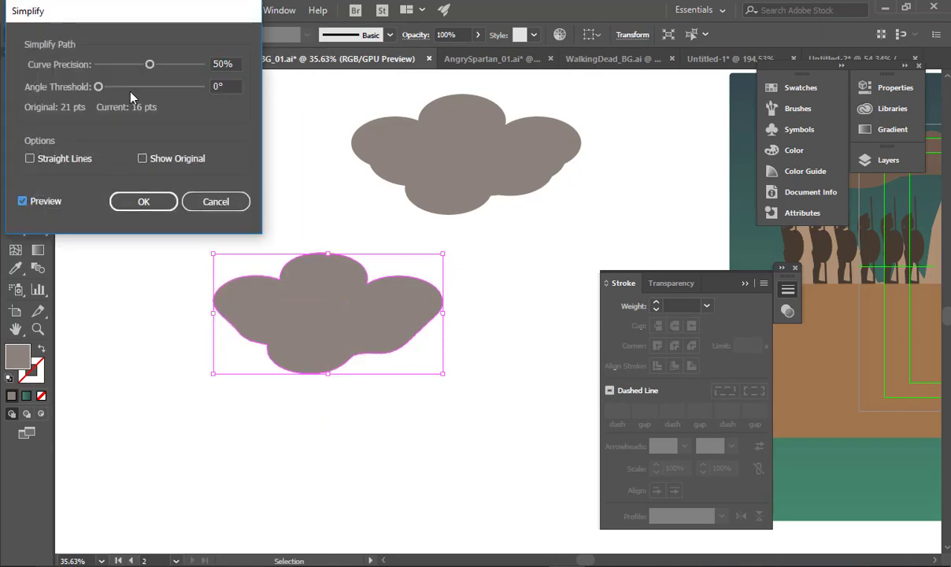
{"action": "left_click_drag", "start_coordinate": [99, 86], "coordinate": [176, 72]}
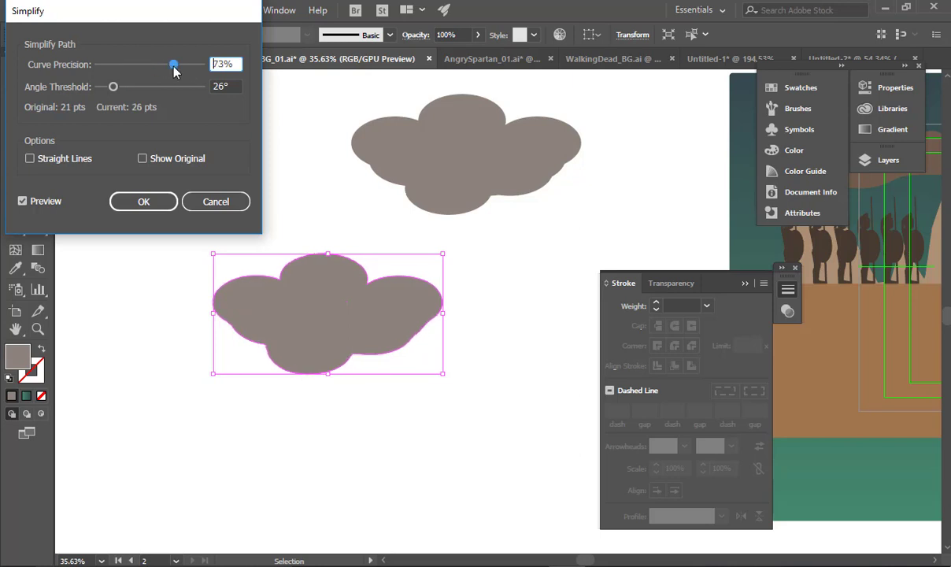
{"action": "left_click", "coordinate": [150, 197]}
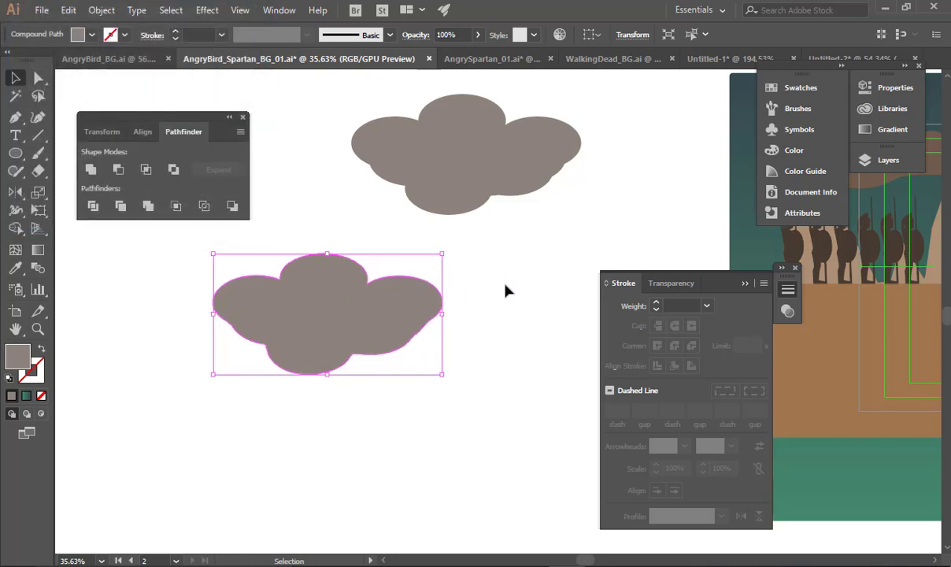
Duplicate the simplified cloud four times, scattering the copies across the blank canvas beside the scene.
{"action": "left_click", "coordinate": [506, 289]}
{"action": "left_click", "coordinate": [381, 305]}
{"action": "scroll", "coordinate": [504, 286], "scroll_direction": "down", "scroll_amount": 3}
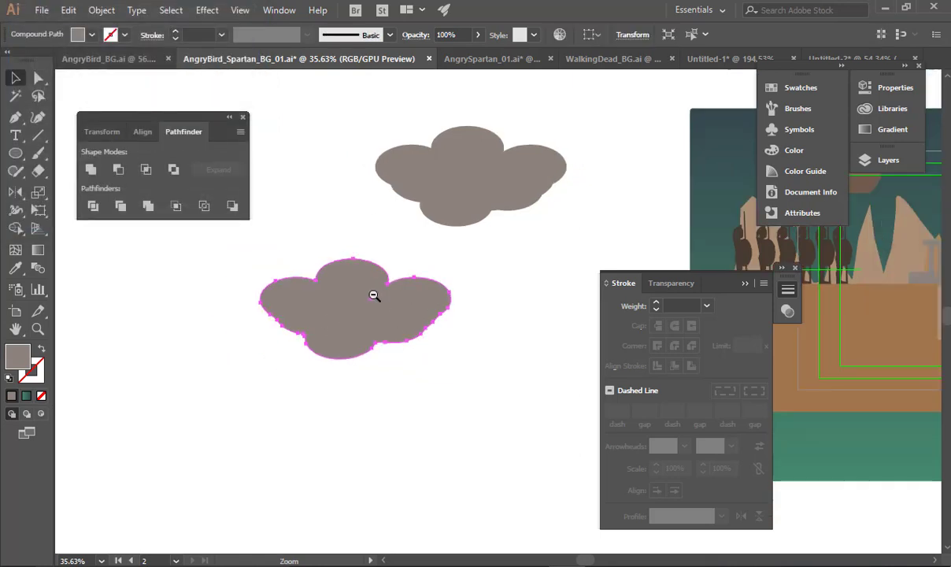
{"action": "left_click_drag", "start_coordinate": [403, 317], "coordinate": [228, 346]}
{"action": "left_click", "coordinate": [120, 312]}
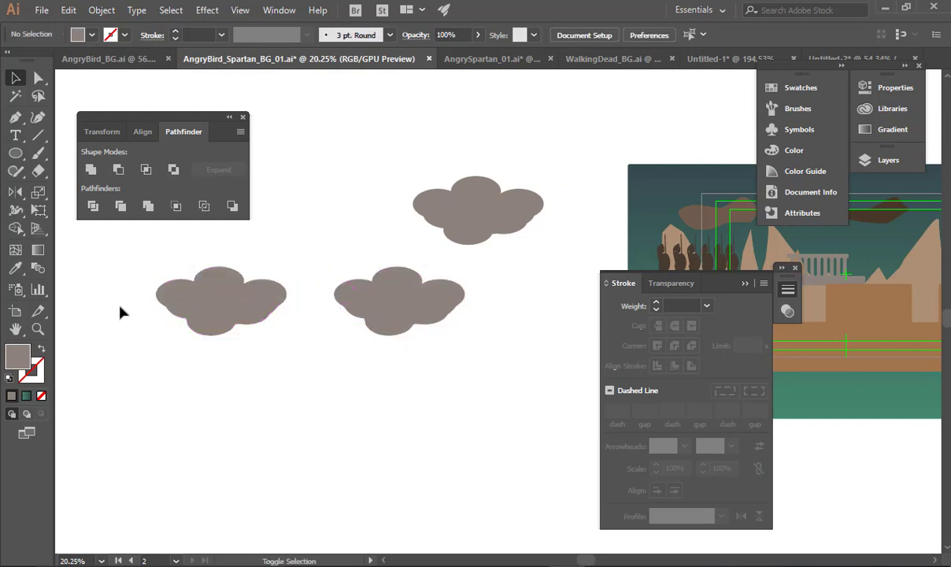
{"action": "left_click_drag", "start_coordinate": [201, 317], "coordinate": [163, 428]}
{"action": "left_click_drag", "start_coordinate": [314, 375], "coordinate": [423, 438]}
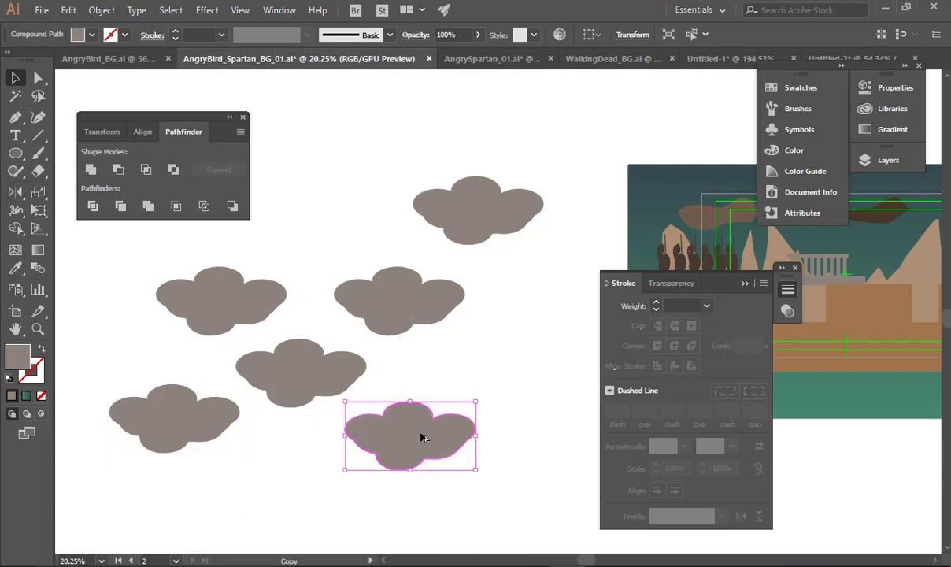
Delete all the practice clouds from the canvas beside the Spartan background.
{"action": "key", "text": "a"}
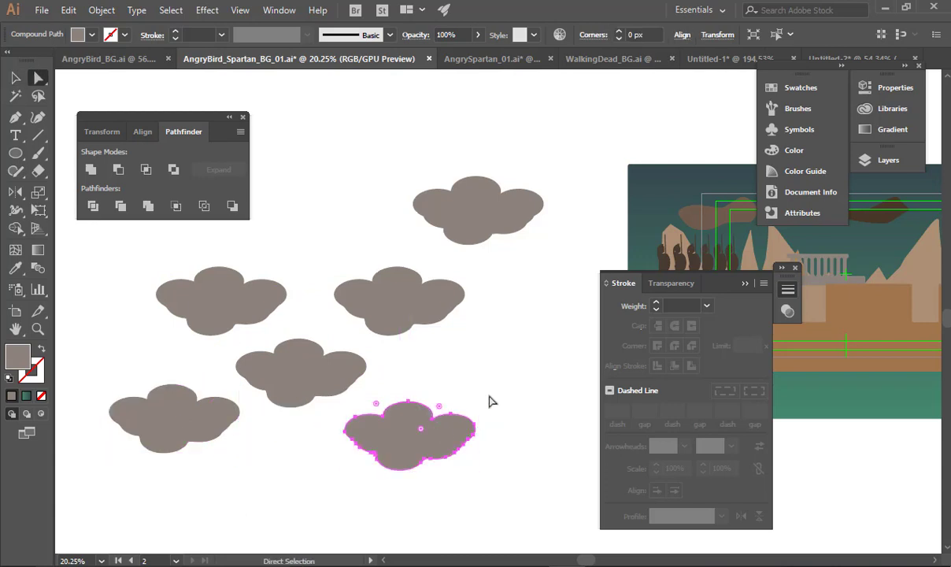
{"action": "left_click_drag", "start_coordinate": [486, 400], "coordinate": [458, 464]}
{"action": "left_click_drag", "start_coordinate": [486, 303], "coordinate": [79, 550]}
{"action": "key", "text": "Delete"}
{"action": "left_click", "coordinate": [485, 181]}
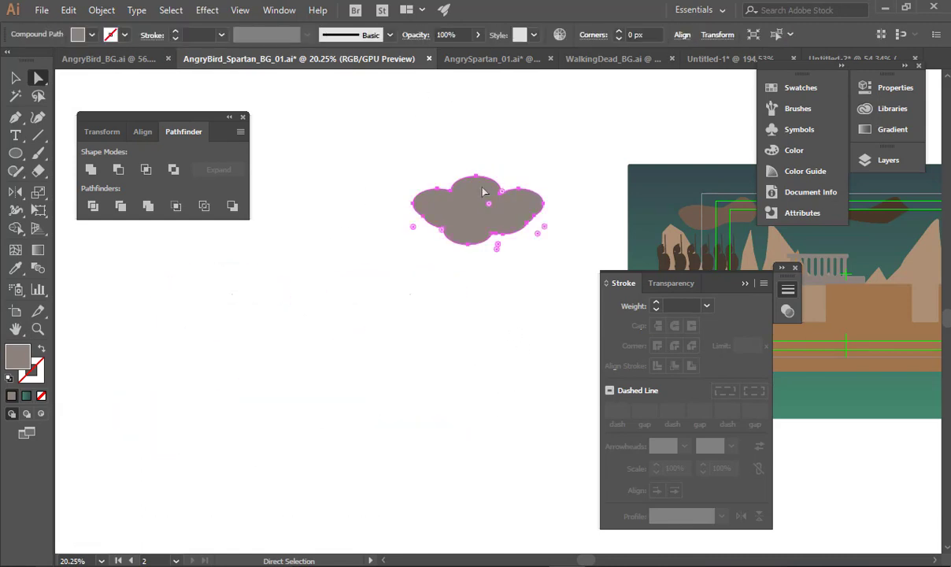
{"action": "key", "text": "Delete"}
Select the tan mountain range between the temple and the cave and inspect its anchor points up close.
{"action": "left_click_drag", "start_coordinate": [374, 243], "coordinate": [305, 250]}
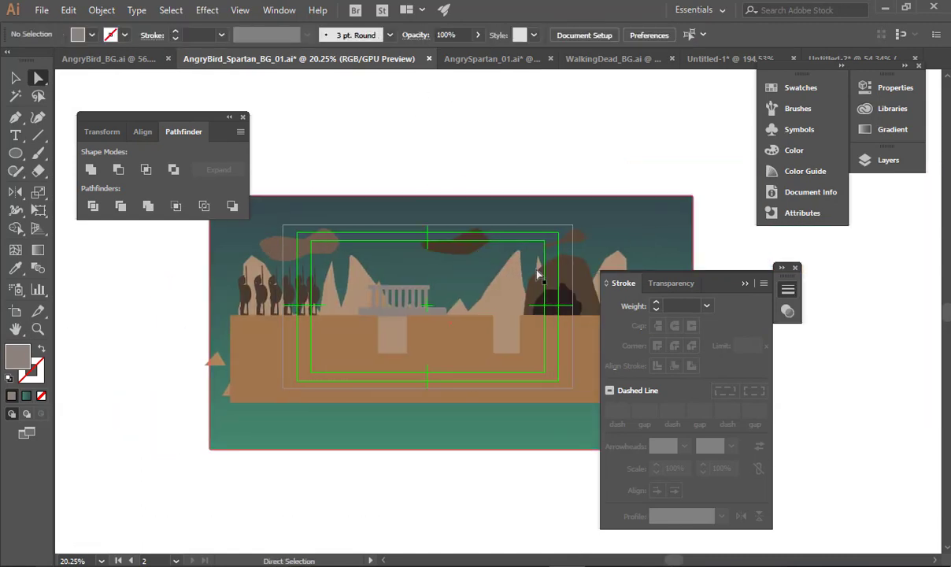
{"action": "left_click_drag", "start_coordinate": [474, 269], "coordinate": [664, 267]}
{"action": "scroll", "coordinate": [410, 277], "scroll_direction": "right", "scroll_amount": 3}
{"action": "left_click", "coordinate": [403, 274]}
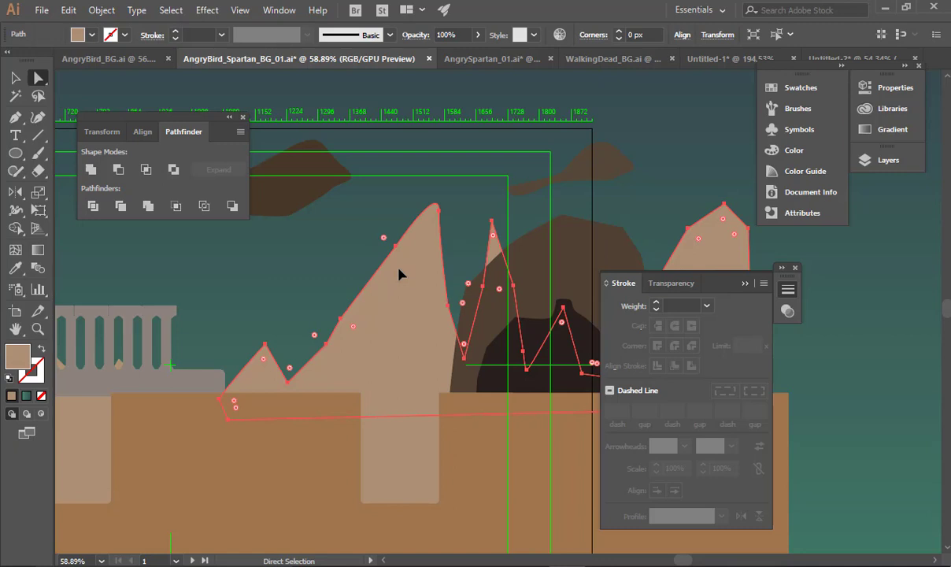
Switch to the Chrome browser and search Google Images for "super mario brothers".
{"action": "key", "text": "alt+Tab"}
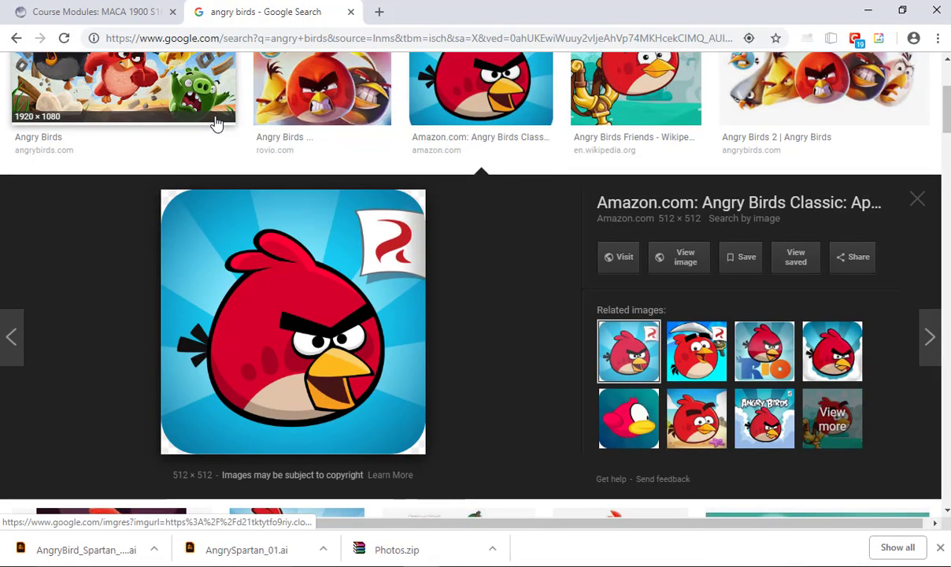
{"action": "scroll", "coordinate": [214, 122], "scroll_direction": "up", "scroll_amount": 3}
{"action": "left_click_drag", "start_coordinate": [214, 93], "coordinate": [17, 82]}
{"action": "type", "text": "mario"}
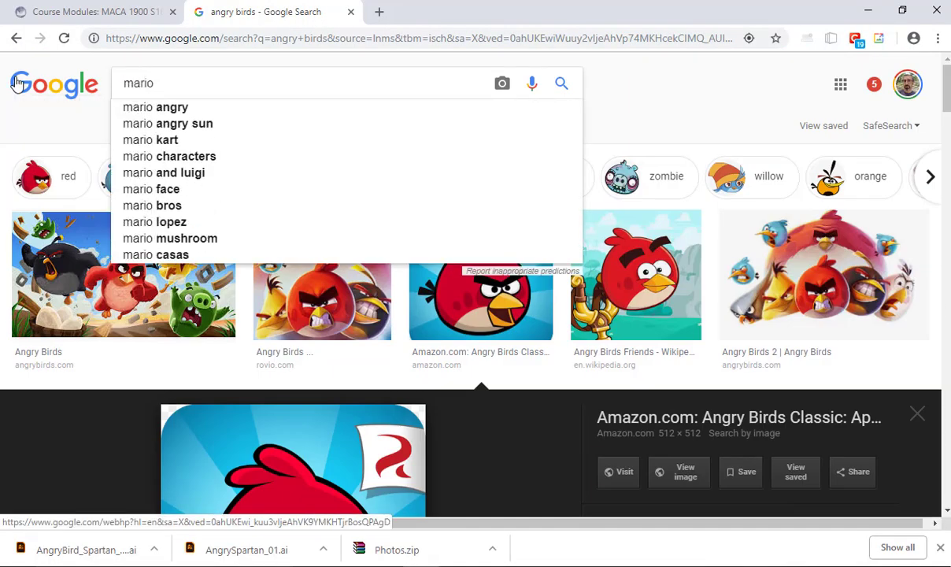
{"action": "key", "text": "ctrl+a"}
{"action": "type", "text": "super ma"}
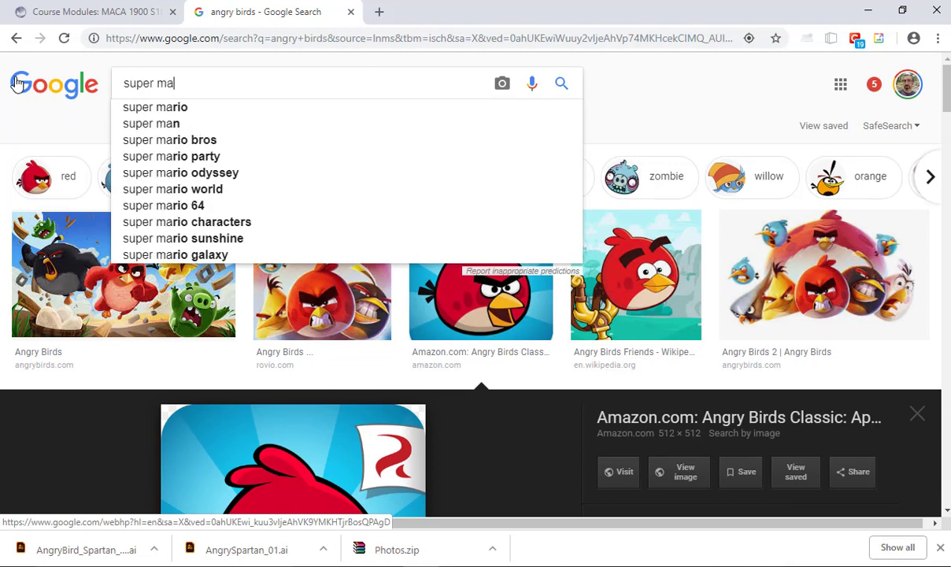
{"action": "type", "text": "rio brothers"}
{"action": "key", "text": "Return"}
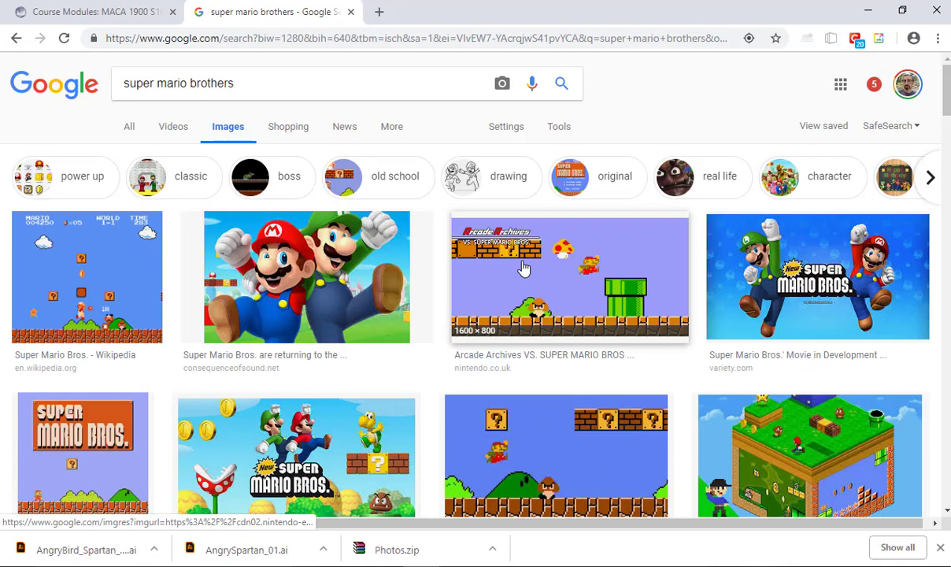
Browse the Super Mario image results, previewing the Arcade Archives and New Super Mario Bros. Wii scenes for their background design.
{"action": "left_click", "coordinate": [523, 268]}
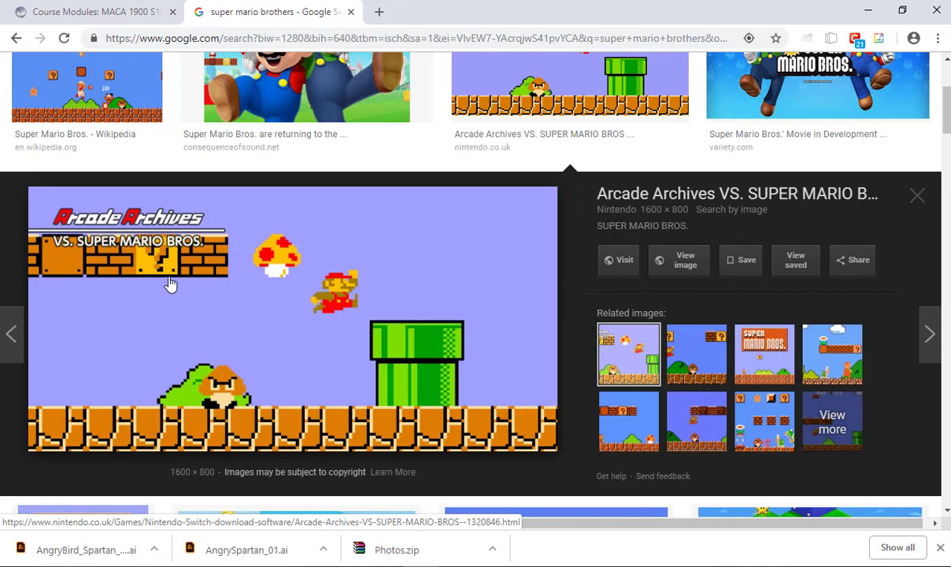
{"action": "scroll", "coordinate": [483, 361], "scroll_direction": "down", "scroll_amount": 5}
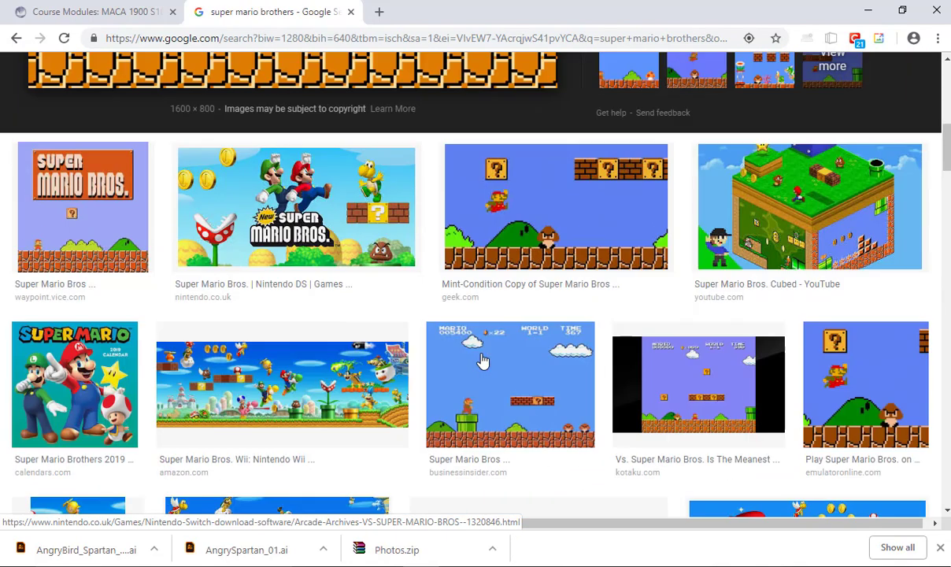
{"action": "scroll", "coordinate": [627, 359], "scroll_direction": "down", "scroll_amount": 3}
{"action": "scroll", "coordinate": [628, 359], "scroll_direction": "down", "scroll_amount": 2}
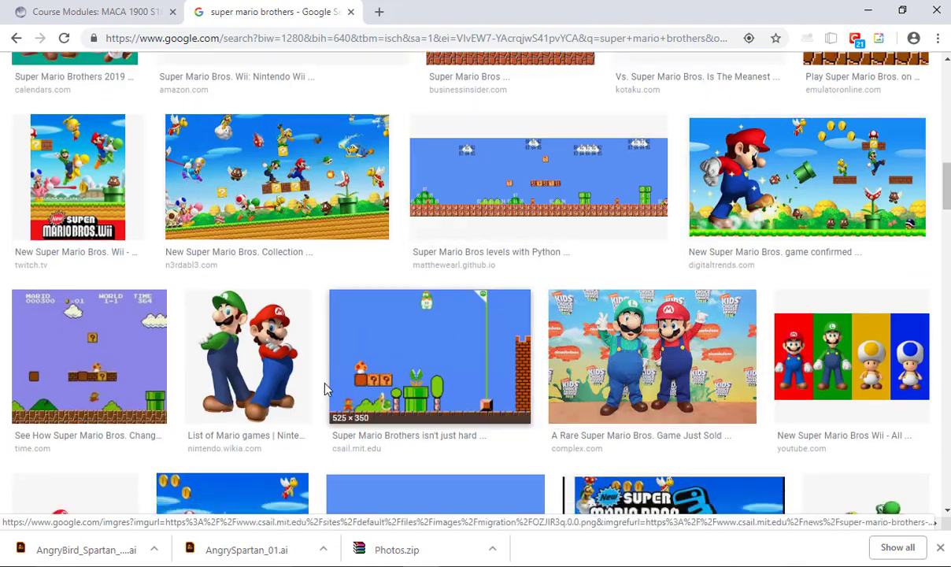
{"action": "scroll", "coordinate": [441, 359], "scroll_direction": "down", "scroll_amount": 5}
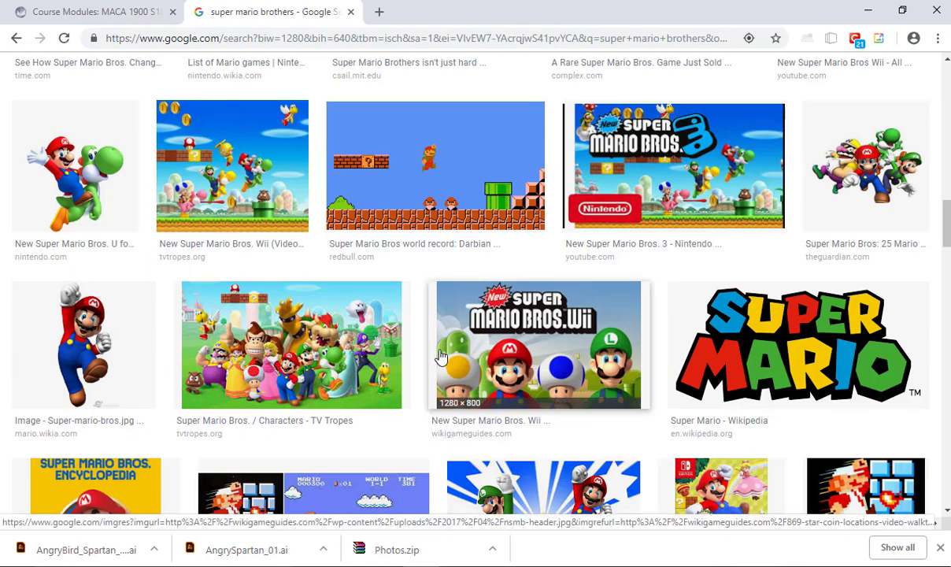
{"action": "left_click", "coordinate": [272, 159]}
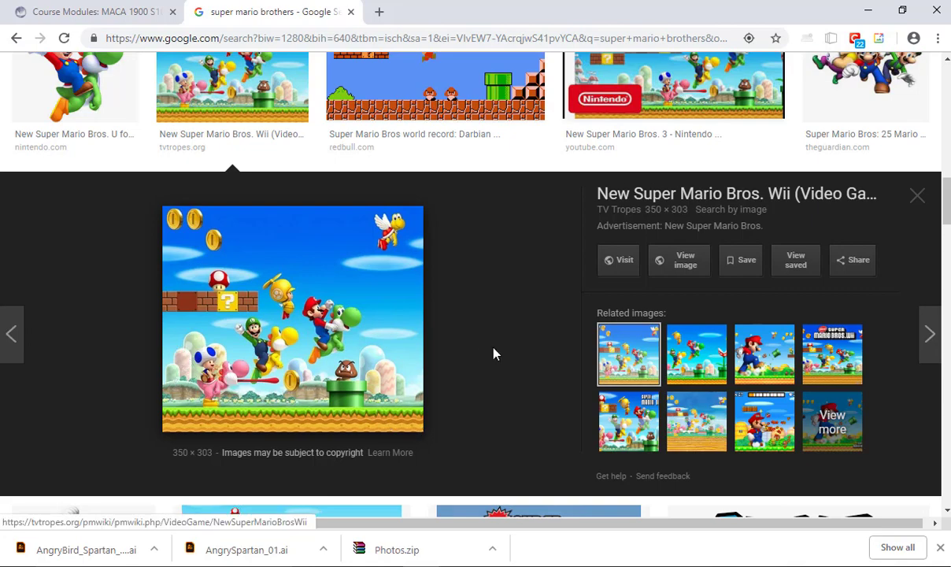
{"action": "scroll", "coordinate": [494, 355], "scroll_direction": "down", "scroll_amount": 4}
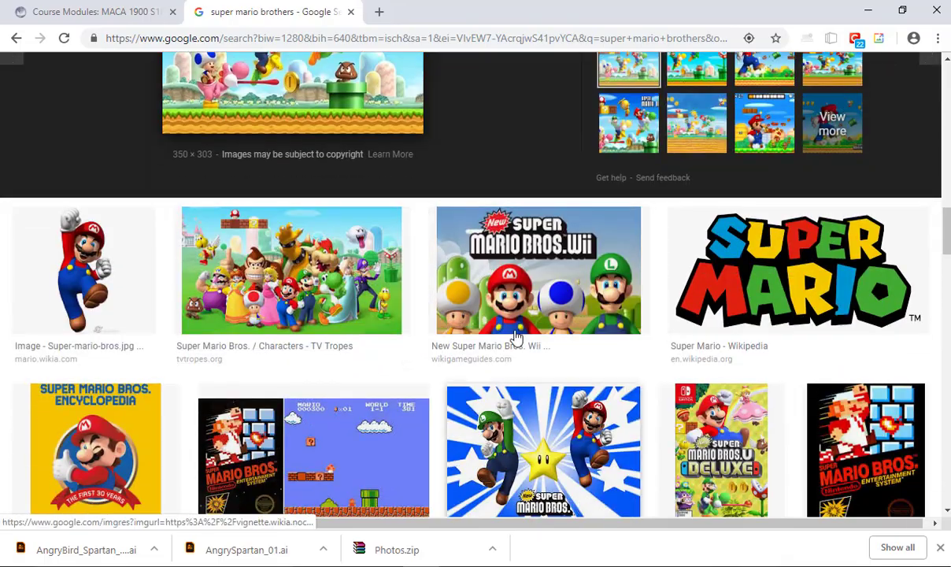
Return to the Spartan background in Illustrator and select all the artwork of the scene.
{"action": "key", "text": "alt+Tab"}
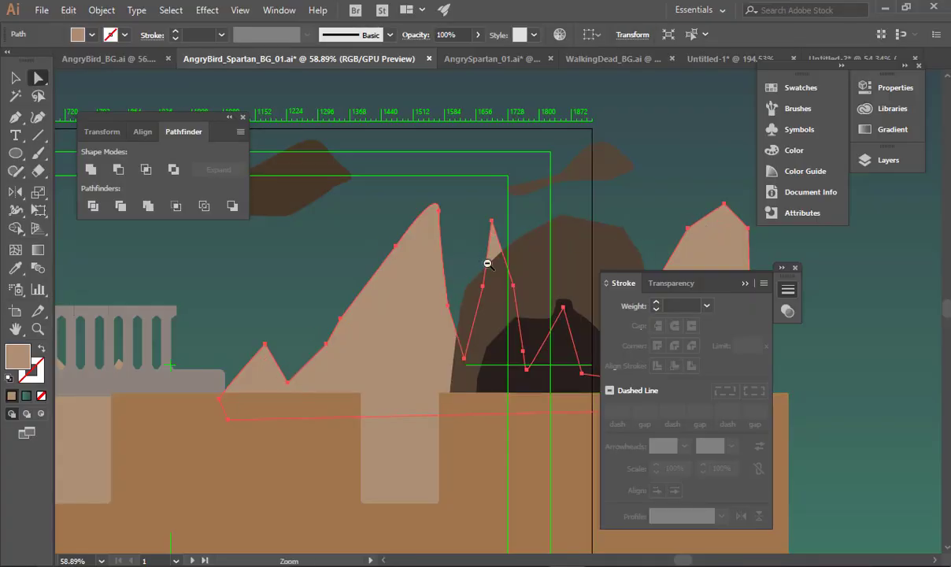
{"action": "left_click_drag", "start_coordinate": [487, 263], "coordinate": [197, 329]}
{"action": "left_click", "coordinate": [419, 280]}
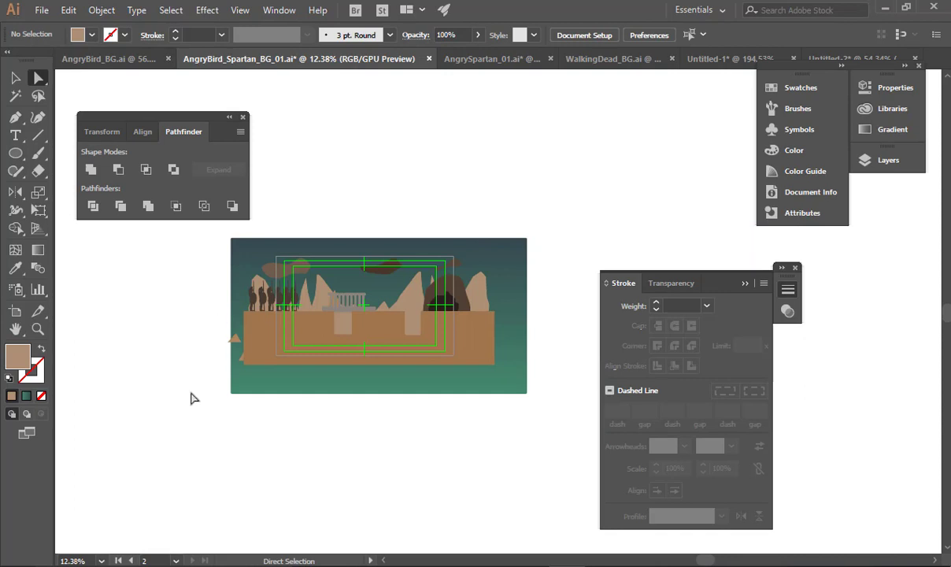
{"action": "left_click_drag", "start_coordinate": [177, 407], "coordinate": [596, 207]}
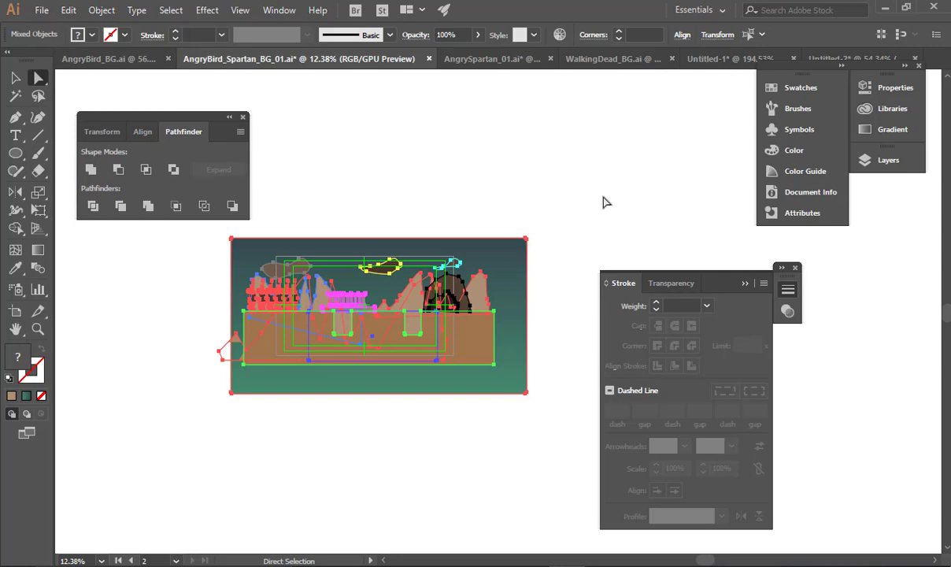
Deselect the artwork, switch to File Explorer and go to the AngryBird project folder, checking its Artwork subfolder.
{"action": "left_click", "coordinate": [607, 202]}
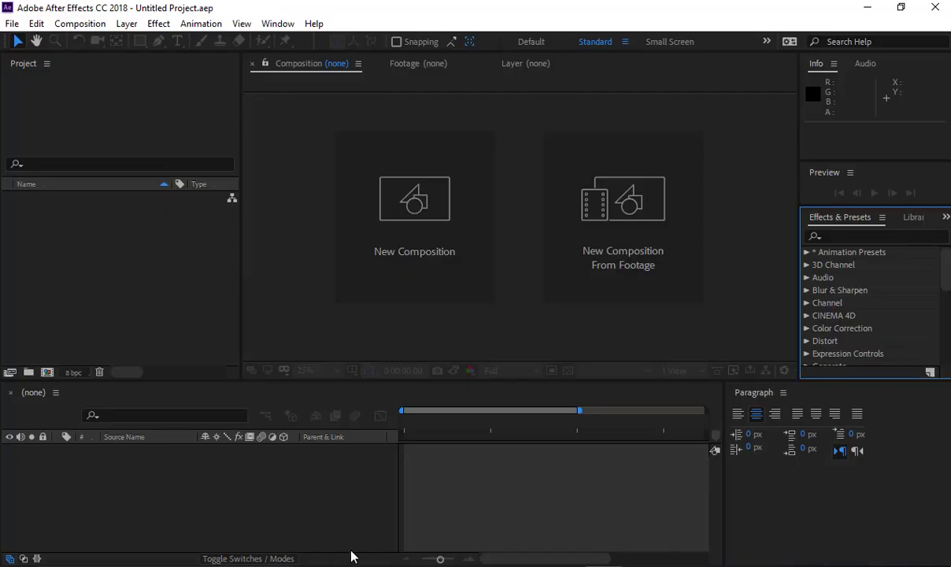
{"action": "mouse_move", "coordinate": [346, 563]}
{"action": "left_click", "coordinate": [388, 544]}
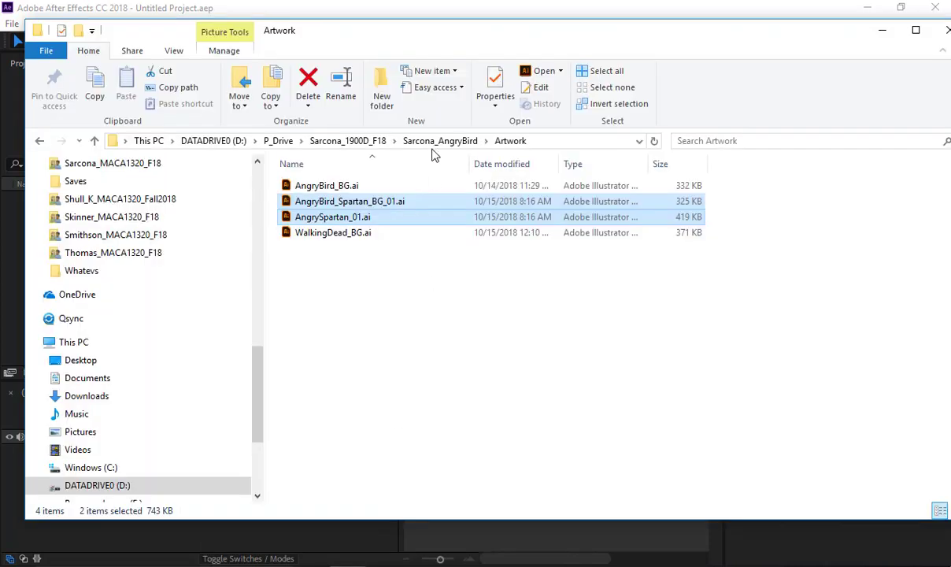
{"action": "left_click", "coordinate": [352, 145]}
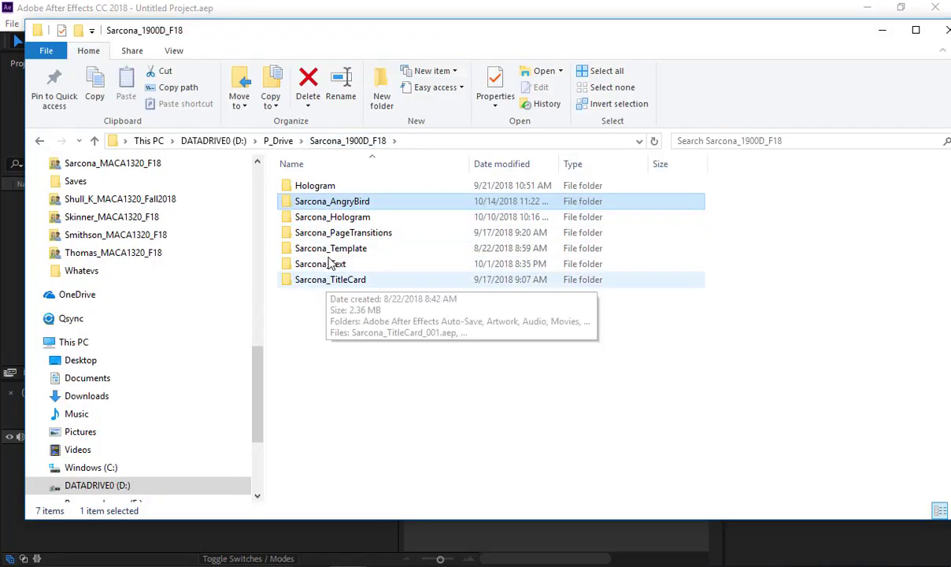
{"action": "double_click", "coordinate": [332, 200]}
{"action": "double_click", "coordinate": [329, 192]}
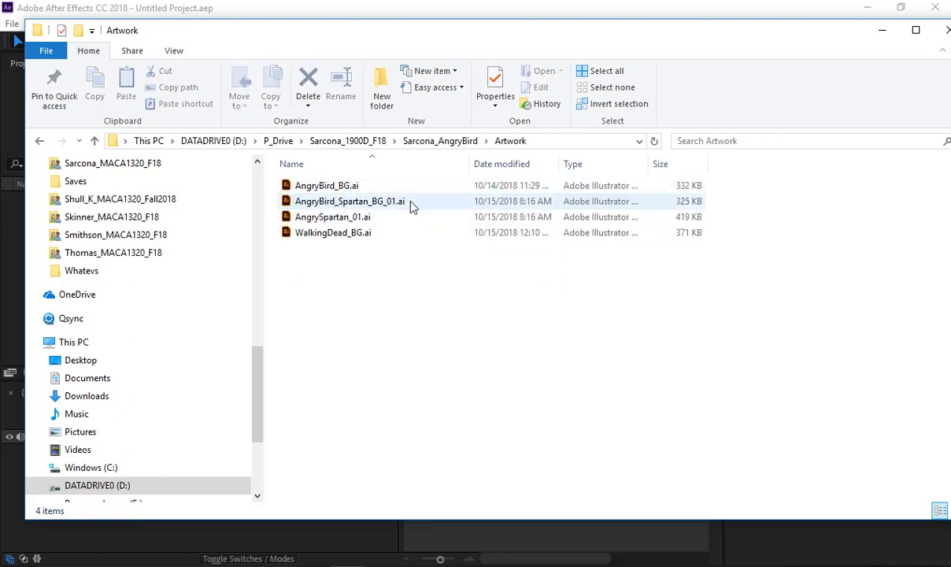
{"action": "key", "text": "BackSpace"}
Rename the After Effects template project, replacing "Template" with "AngryBird", and open it in a maximized After Effects window.
{"action": "left_click", "coordinate": [346, 268]}
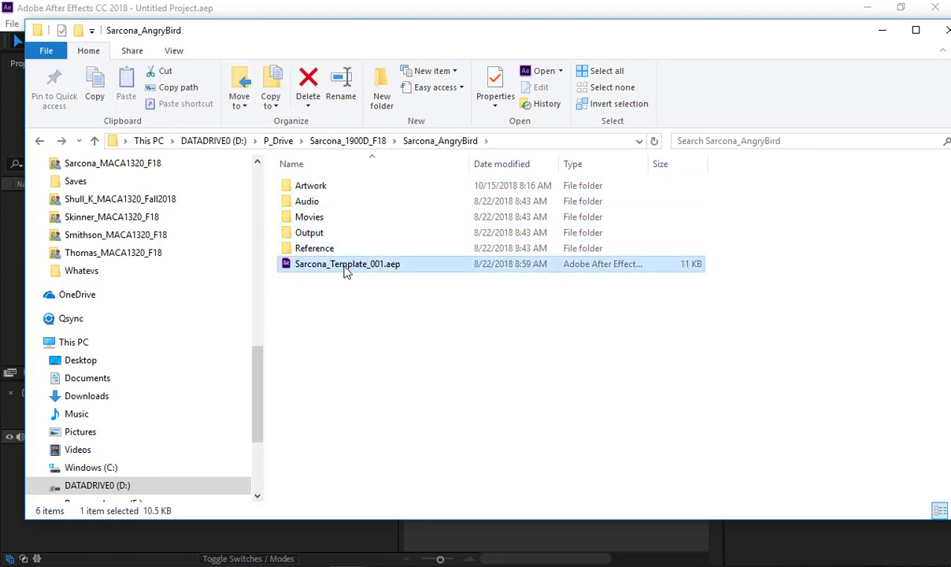
{"action": "left_click_drag", "start_coordinate": [331, 267], "coordinate": [361, 267]}
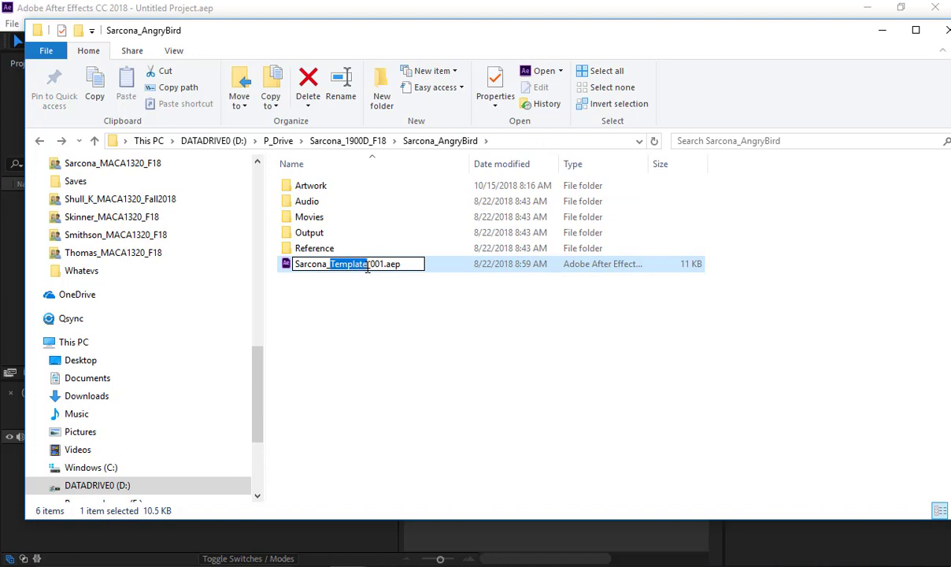
{"action": "type", "text": "AngryBird"}
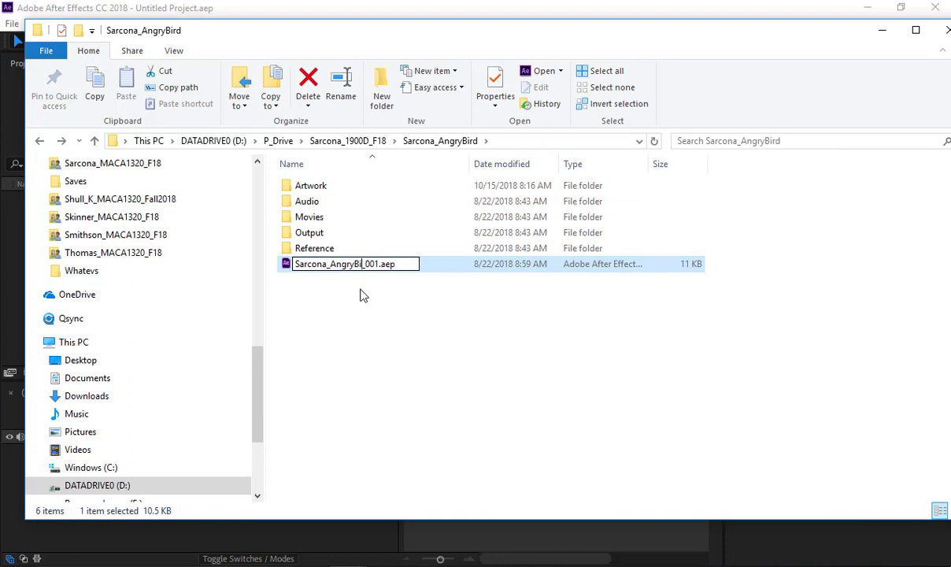
{"action": "key", "text": "Return"}
{"action": "double_click", "coordinate": [374, 266]}
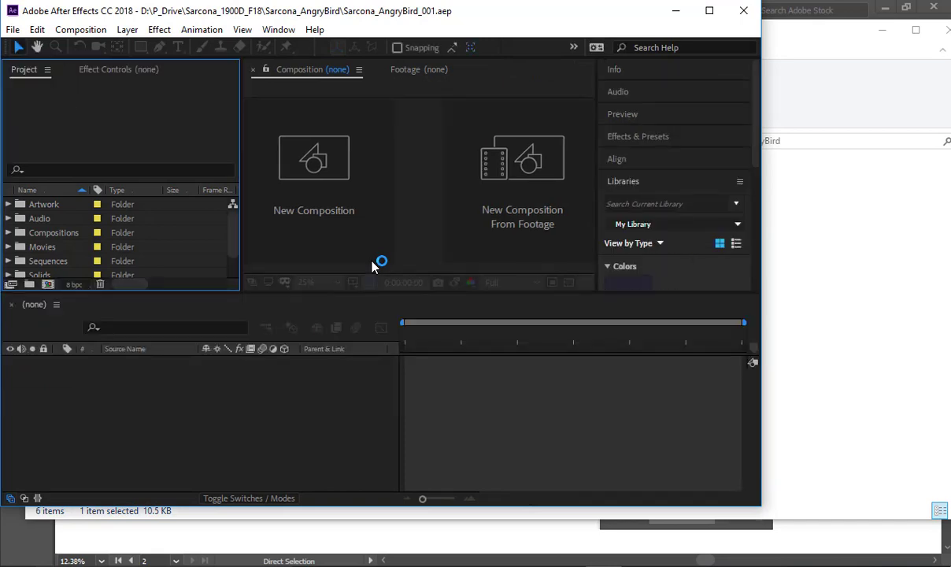
{"action": "double_click", "coordinate": [379, 11]}
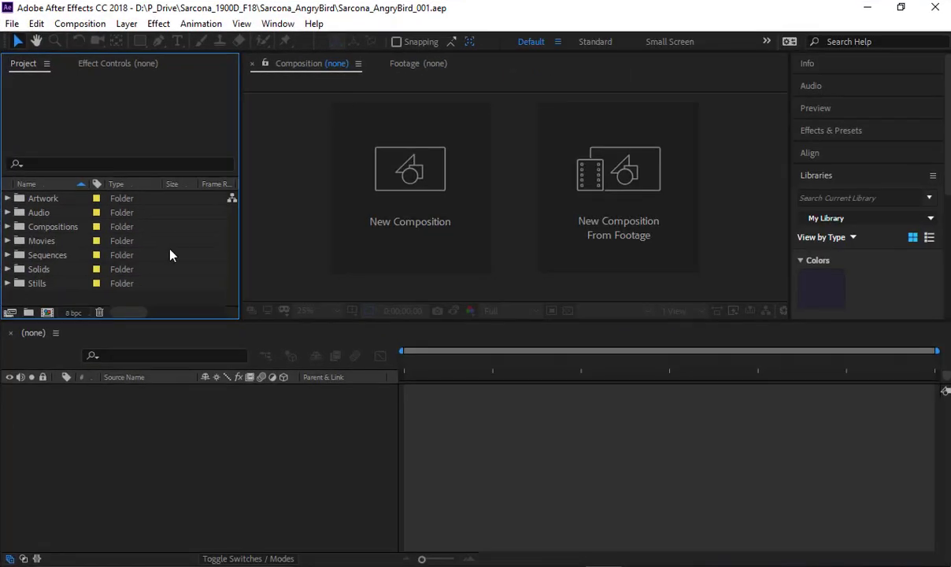
Import AngryBird_Spartan_BG_01.ai from the AngryBird Artwork folder as Composition - Retain Layer Sizes and open the imported composition.
{"action": "double_click", "coordinate": [105, 303]}
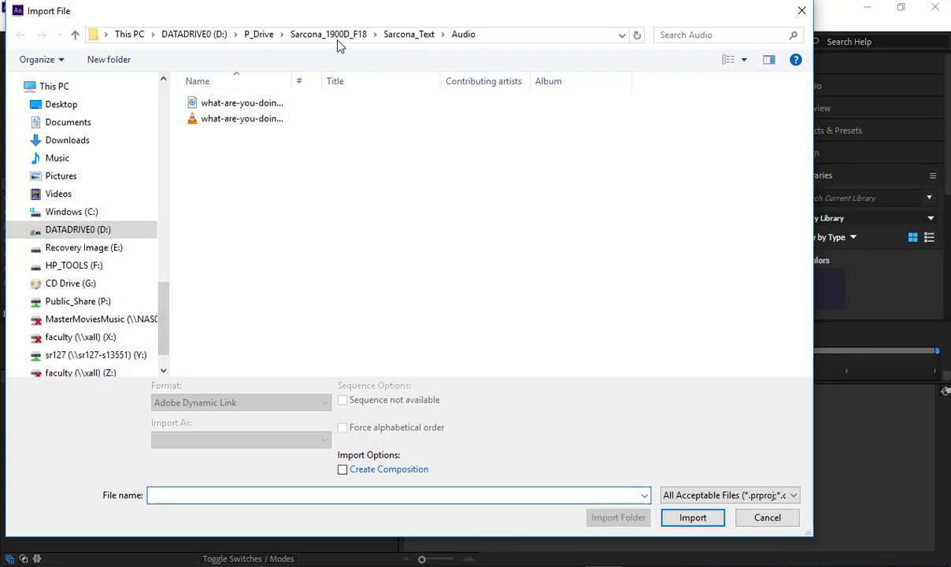
{"action": "left_click", "coordinate": [328, 34]}
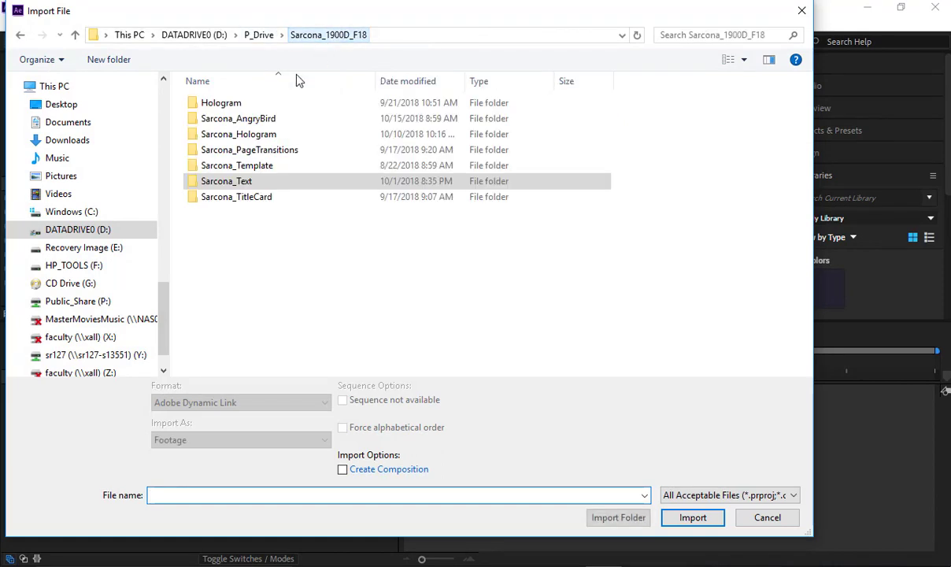
{"action": "left_click", "coordinate": [252, 104]}
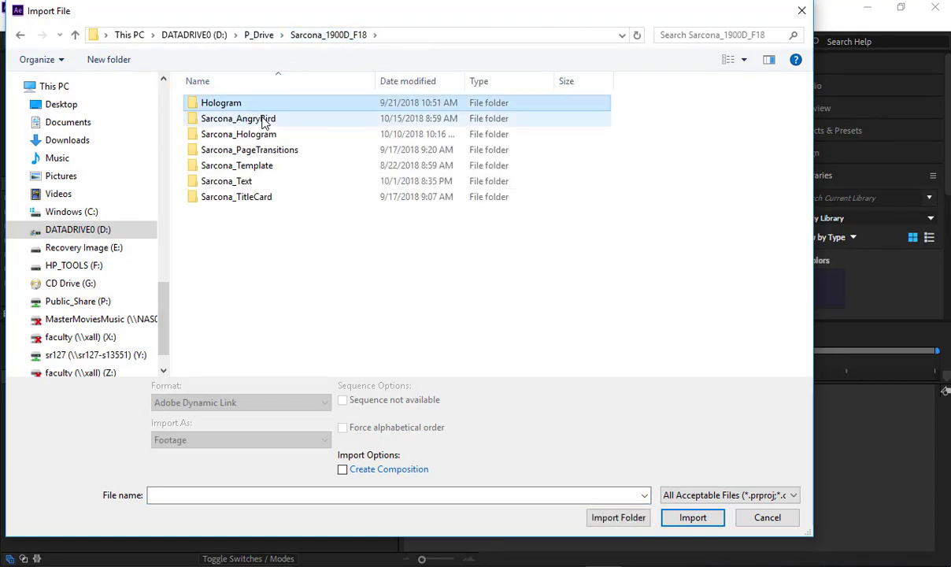
{"action": "double_click", "coordinate": [264, 120]}
{"action": "double_click", "coordinate": [240, 103]}
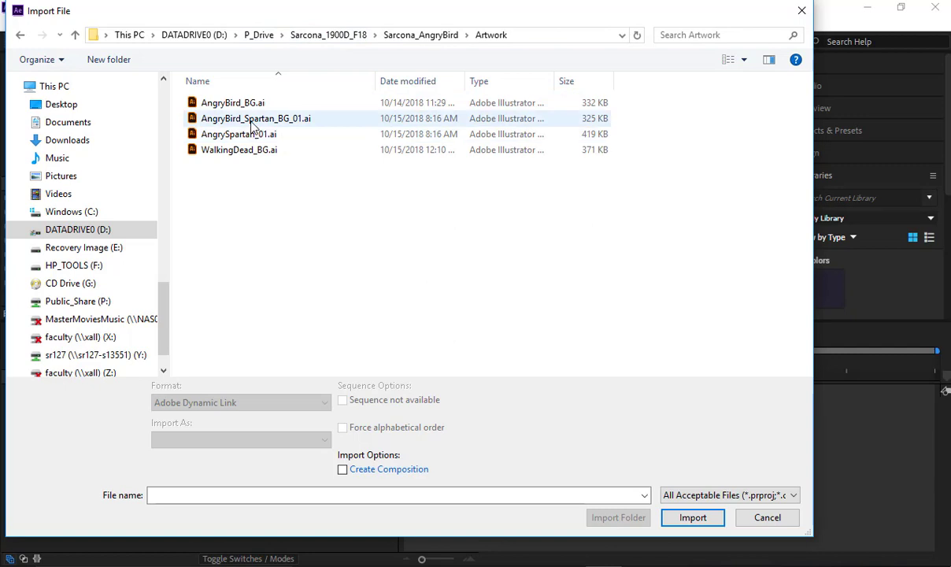
{"action": "left_click", "coordinate": [253, 122]}
{"action": "left_click", "coordinate": [296, 440]}
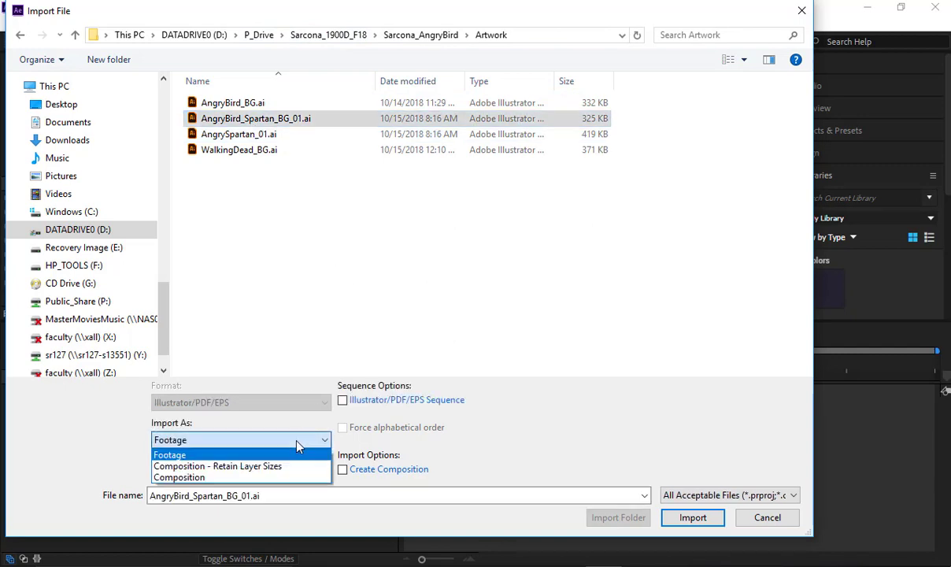
{"action": "left_click", "coordinate": [260, 466]}
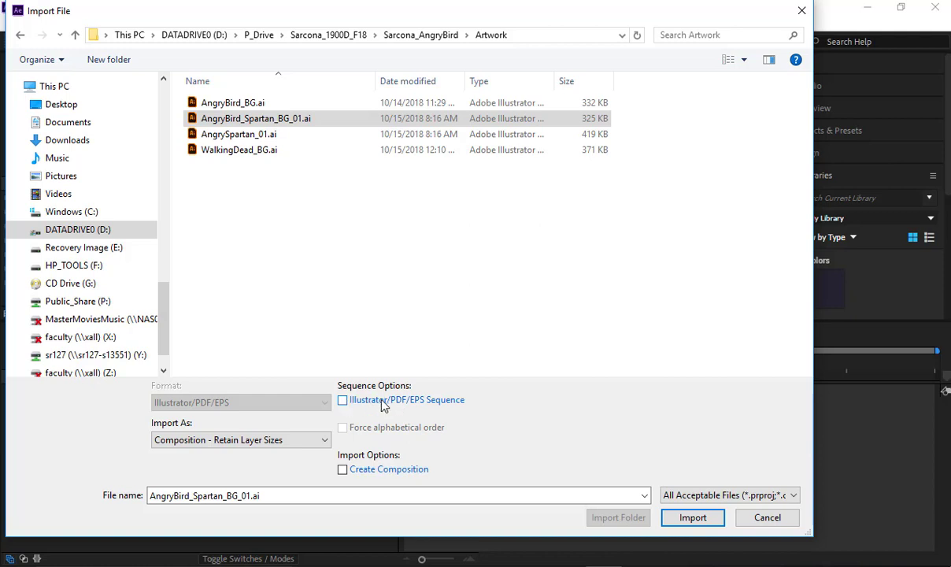
{"action": "left_click", "coordinate": [701, 515]}
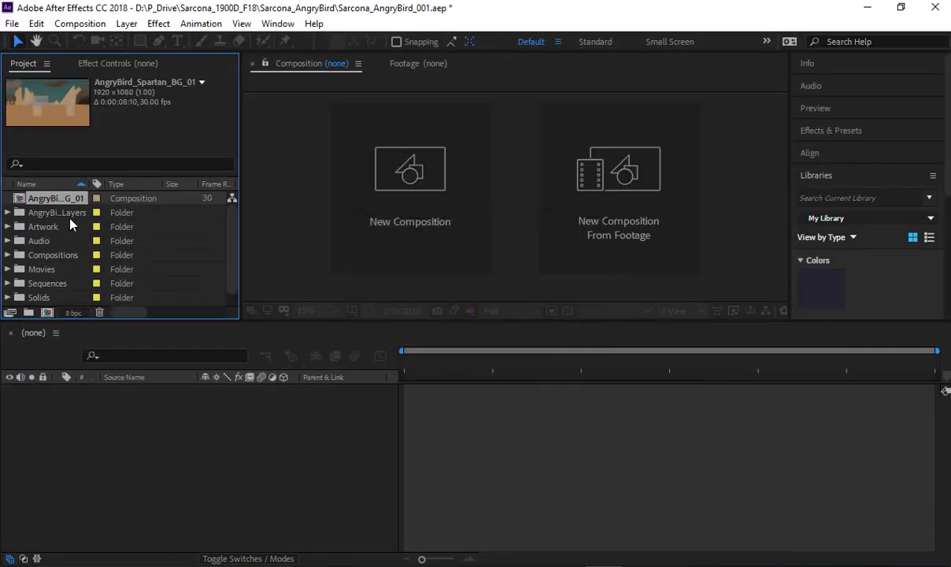
{"action": "double_click", "coordinate": [60, 201]}
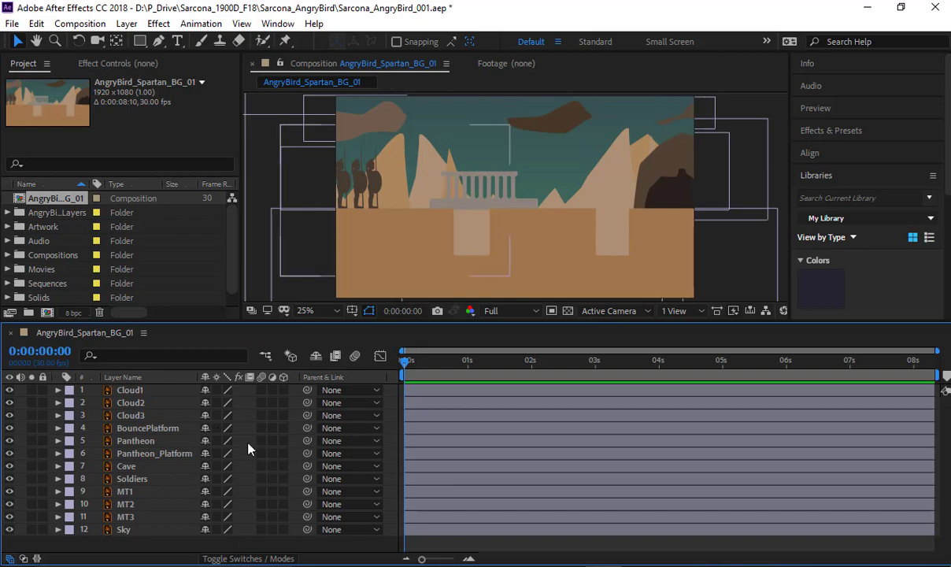
{"action": "key", "text": "comma"}
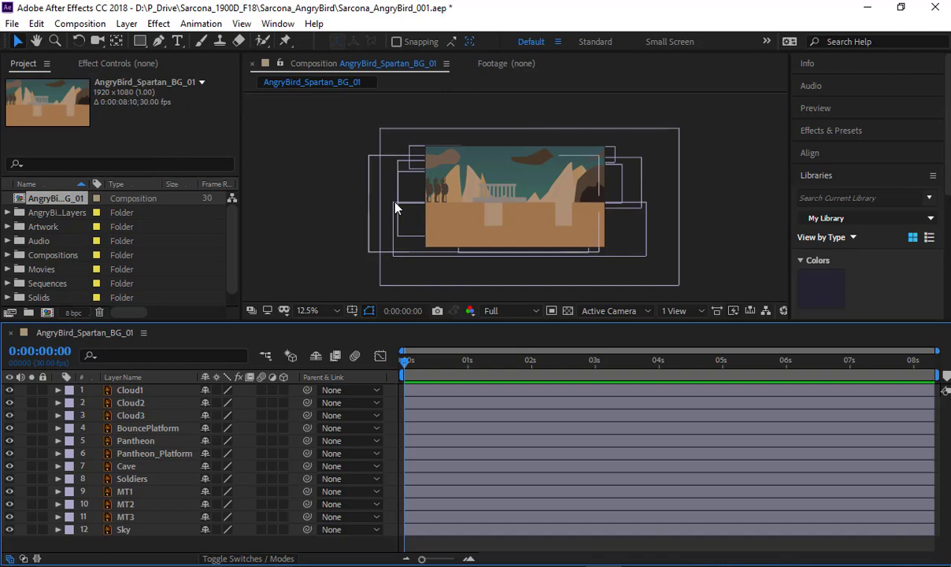
Switch to Illustrator and delete the 14400 px square Artboard 2 from the Spartan background document.
{"action": "key", "text": "alt+Tab"}
{"action": "key", "text": "alt+Tab"}
{"action": "key", "text": "Tab"}
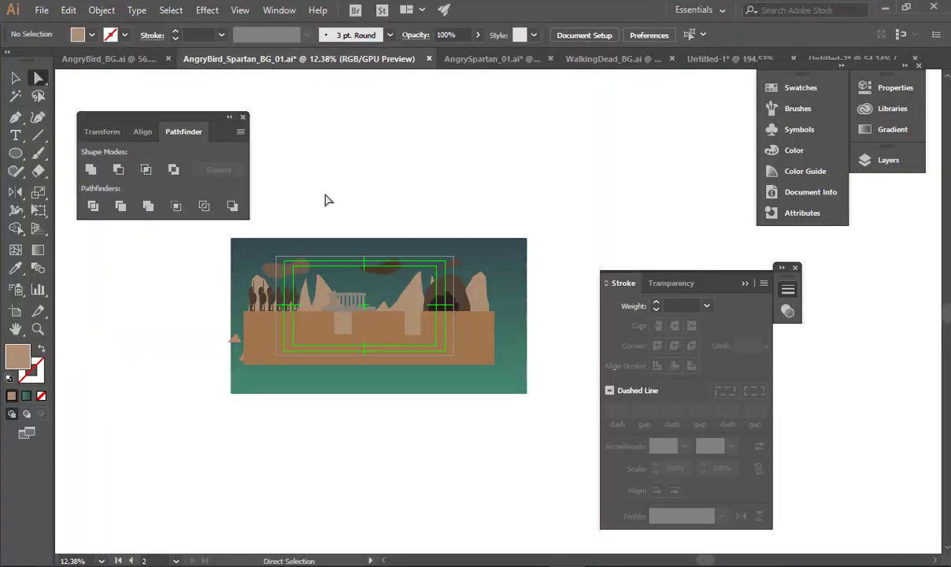
{"action": "left_click", "coordinate": [42, 10]}
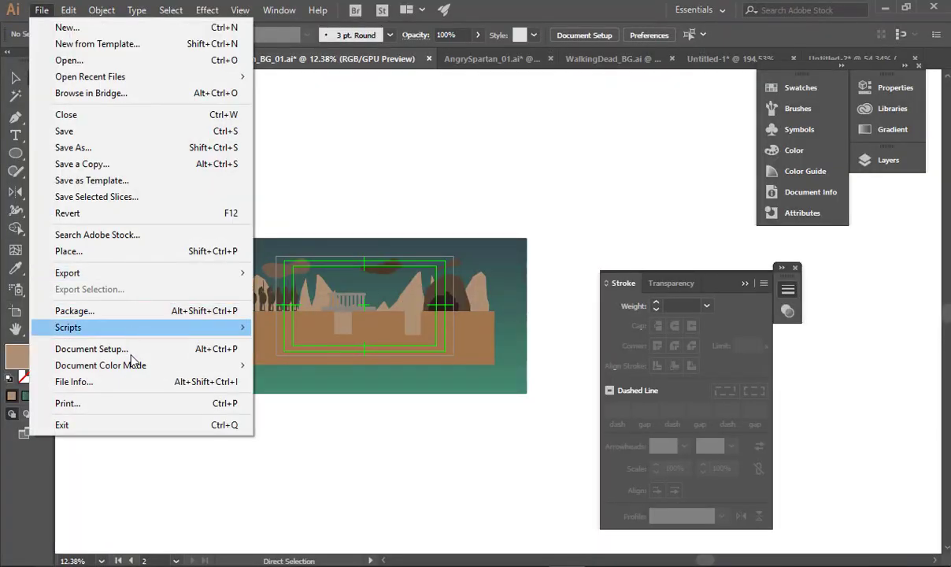
{"action": "left_click", "coordinate": [131, 354]}
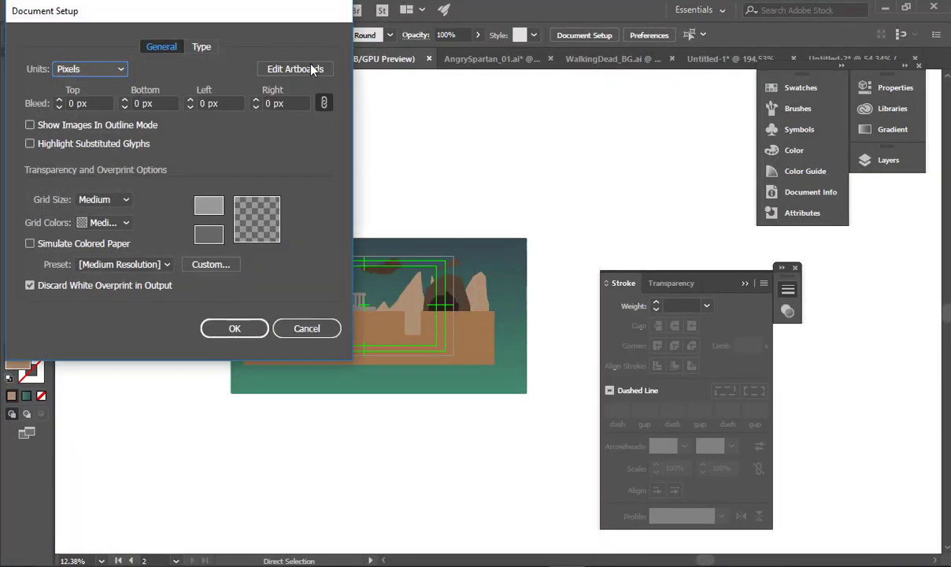
{"action": "left_click", "coordinate": [313, 69]}
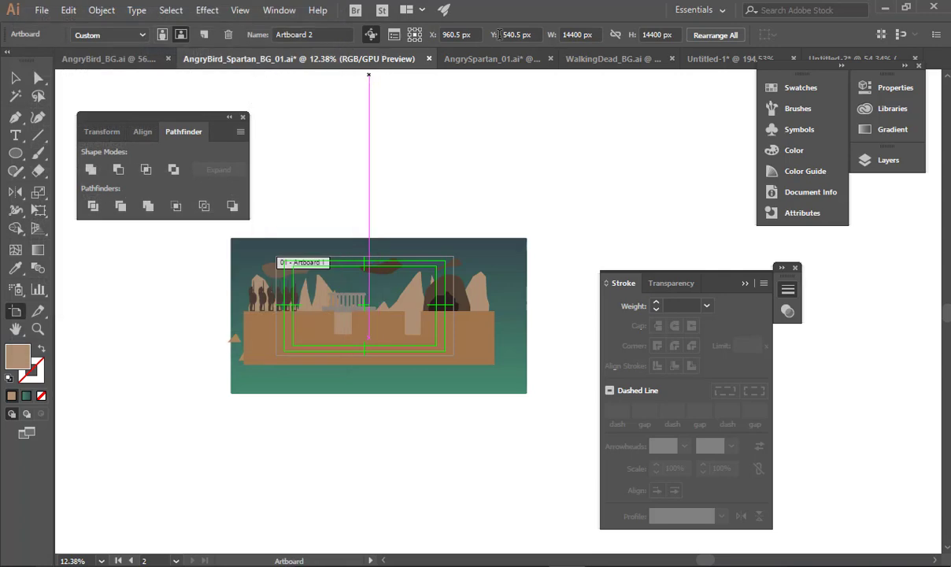
{"action": "left_click", "coordinate": [597, 35]}
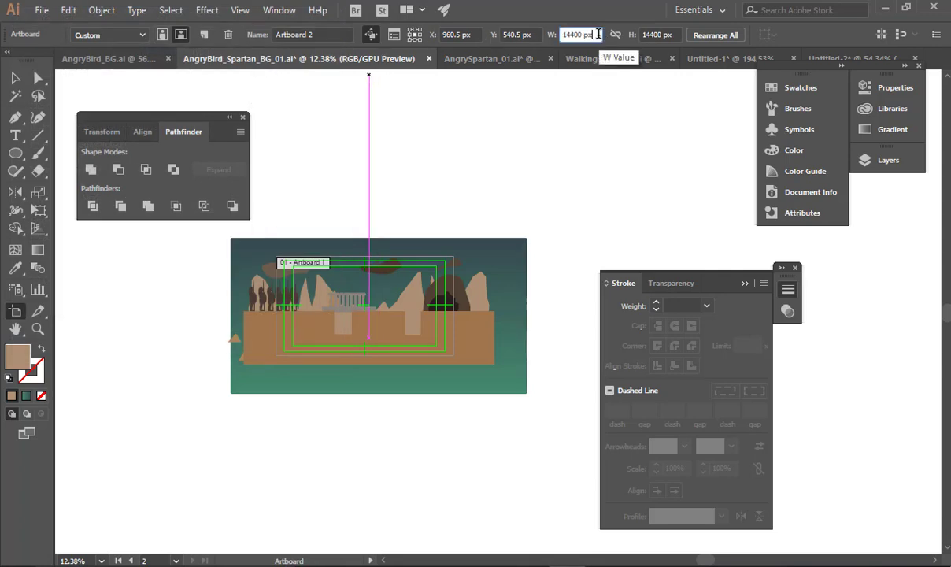
{"action": "left_click", "coordinate": [584, 118]}
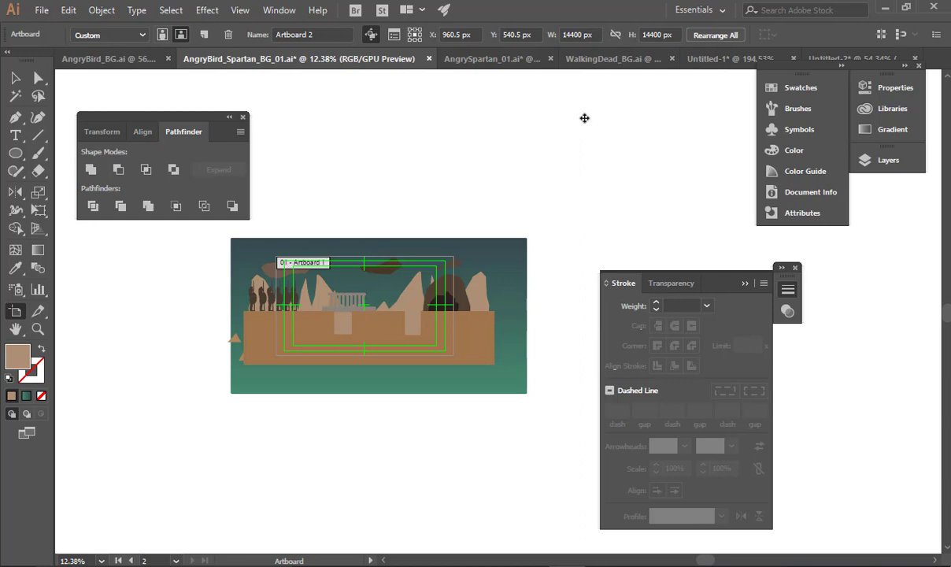
{"action": "key", "text": "Delete"}
Resize Artboard 1 to 960 px wide by 540 px high and leave artboard editing.
{"action": "left_click", "coordinate": [385, 298]}
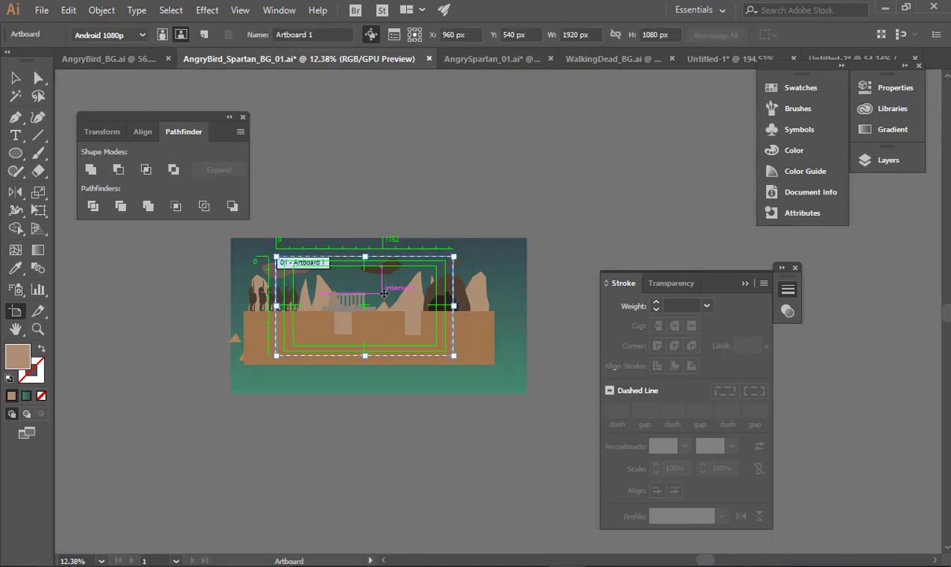
{"action": "left_click", "coordinate": [532, 33]}
{"action": "key", "text": "Tab"}
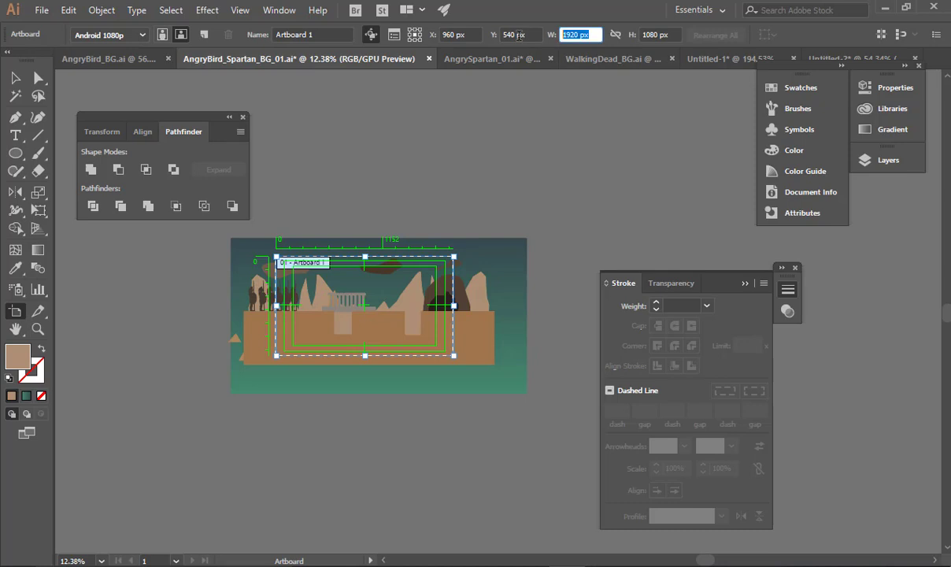
{"action": "type", "text": "960"}
{"action": "key", "text": "Tab"}
{"action": "type", "text": "540"}
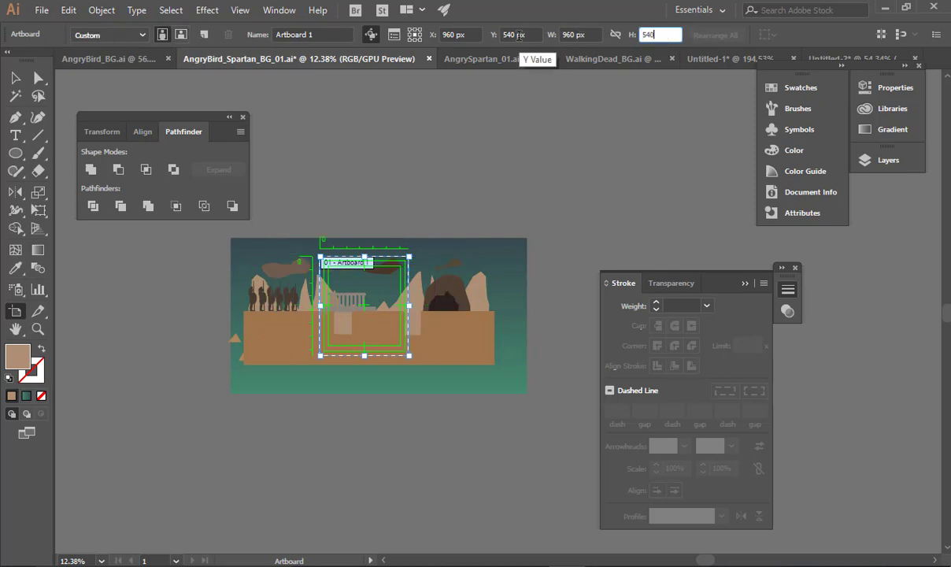
{"action": "key", "text": "Return"}
{"action": "key", "text": "v"}
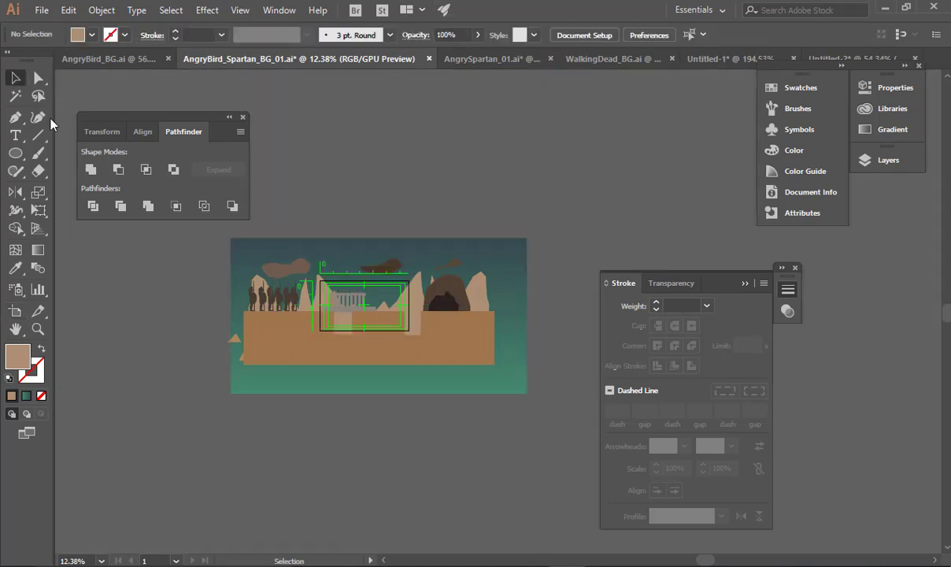
Scale all the Spartan scene artwork down with Free Transform to fit inside the artboard, and deselect it.
{"action": "key", "text": "ctrl+a"}
{"action": "key", "text": "e"}
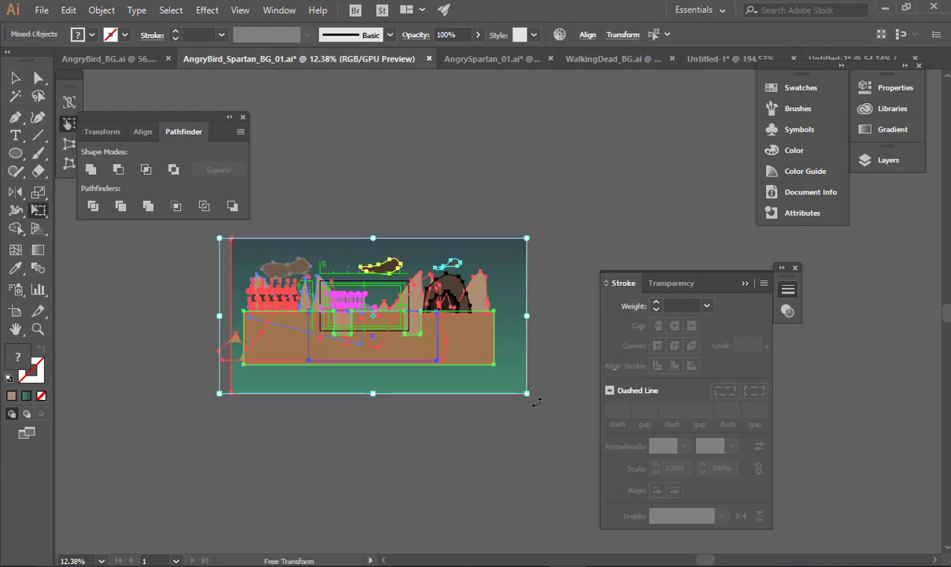
{"action": "left_click_drag", "start_coordinate": [526, 392], "coordinate": [395, 337]}
{"action": "key", "text": "ctrl+space"}
{"action": "left_click_drag", "start_coordinate": [309, 274], "coordinate": [467, 292]}
{"action": "key", "text": "space"}
{"action": "left_click_drag", "start_coordinate": [387, 337], "coordinate": [347, 293]}
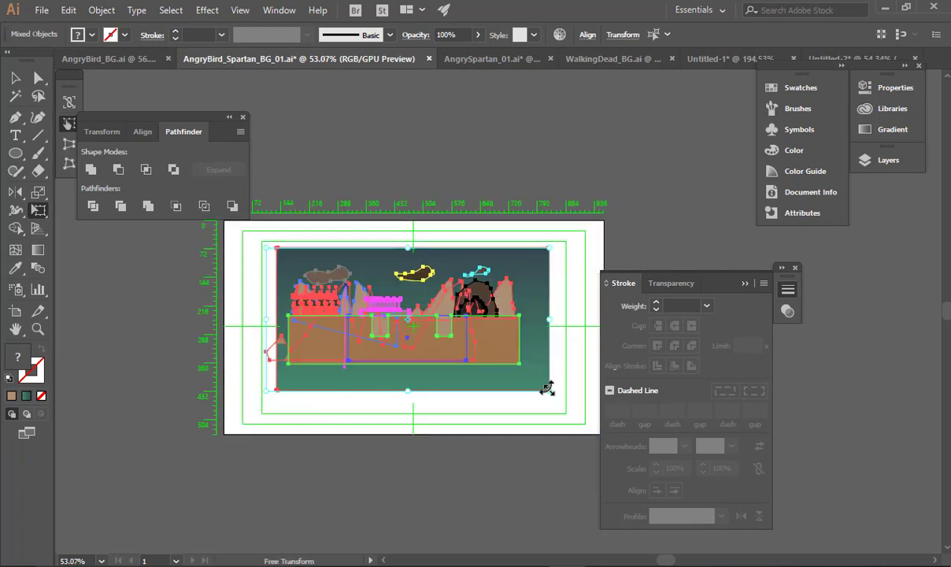
{"action": "left_click_drag", "start_coordinate": [554, 393], "coordinate": [579, 431]}
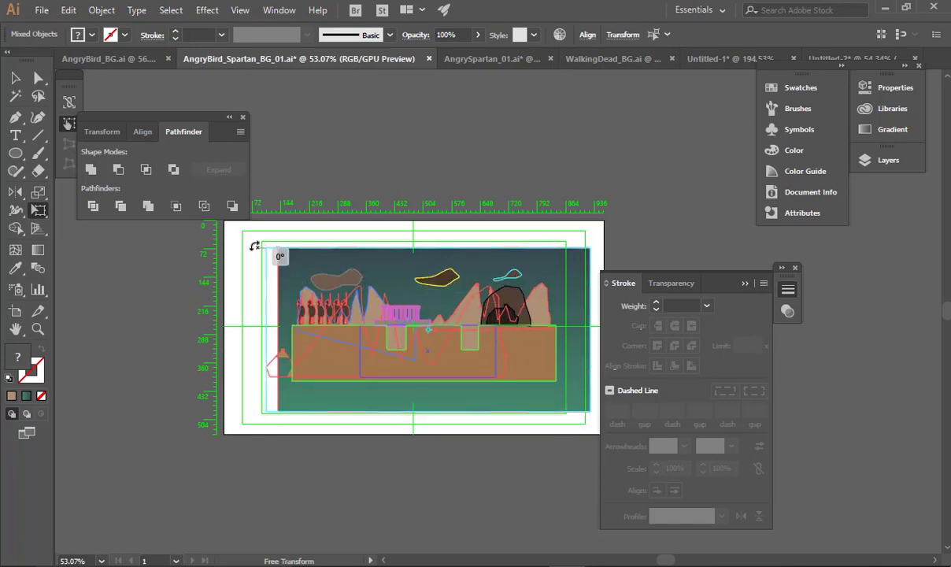
{"action": "left_click_drag", "start_coordinate": [264, 250], "coordinate": [227, 234]}
{"action": "key", "text": "v"}
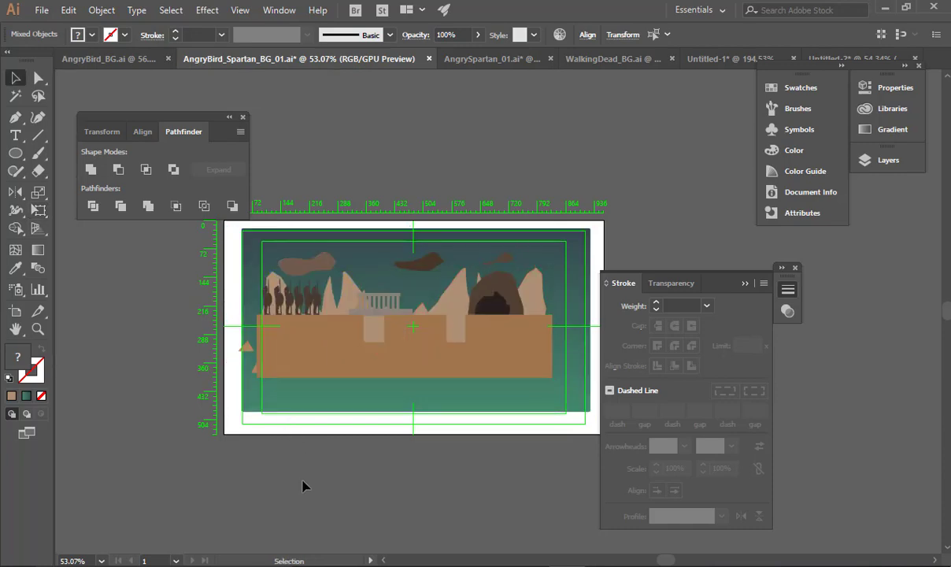
{"action": "left_click", "coordinate": [303, 482]}
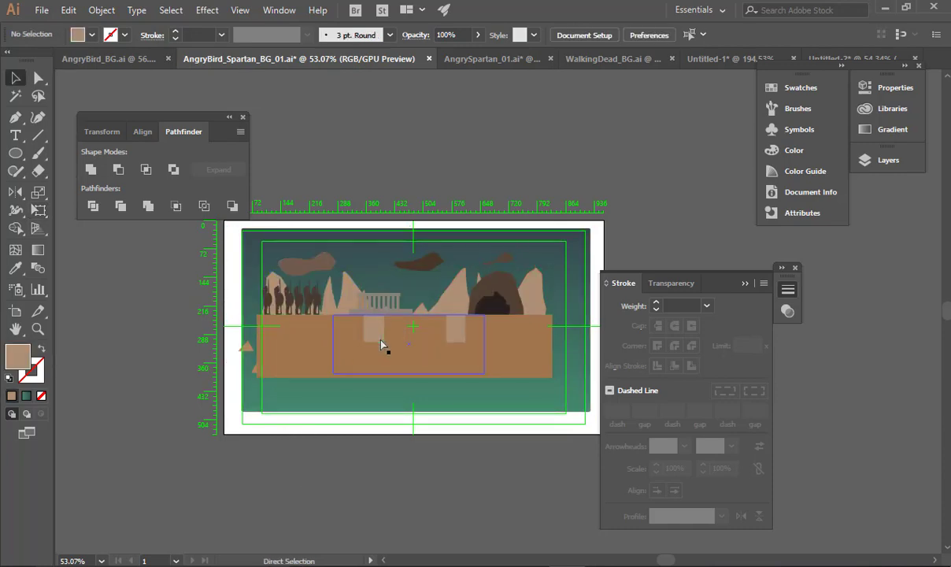
Switch to After Effects and delete the AngryBird_Spartan_BG_01 composition together with its imported layers folder from the project.
{"action": "key", "text": "alt+Tab"}
{"action": "key", "text": "alt+Tab"}
{"action": "key", "text": "Tab"}
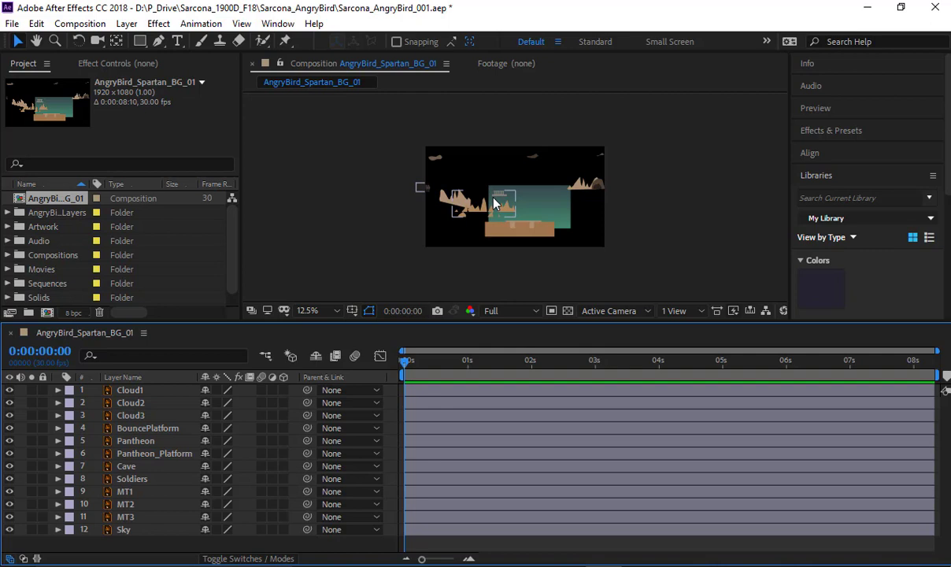
{"action": "left_click", "coordinate": [66, 220]}
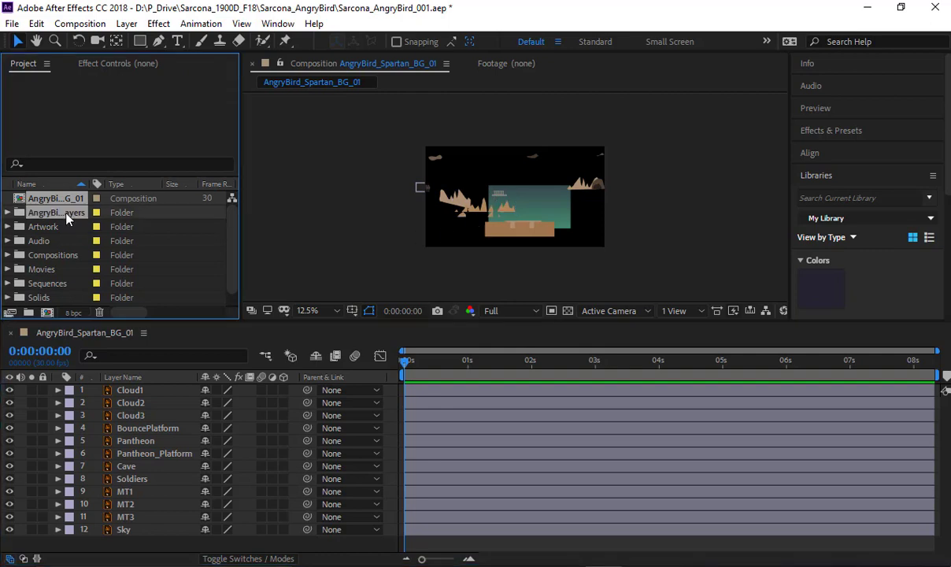
{"action": "key", "text": "Delete"}
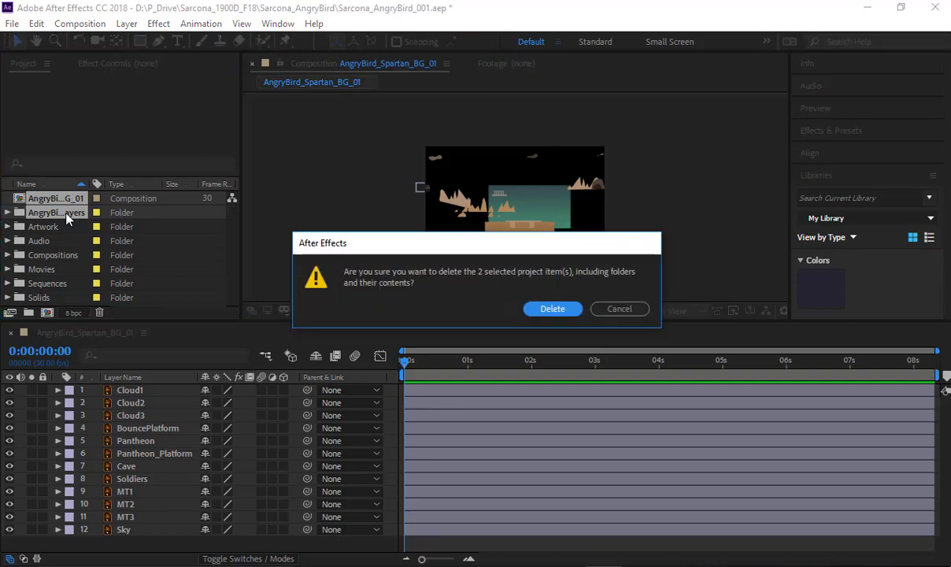
{"action": "key", "text": "Return"}
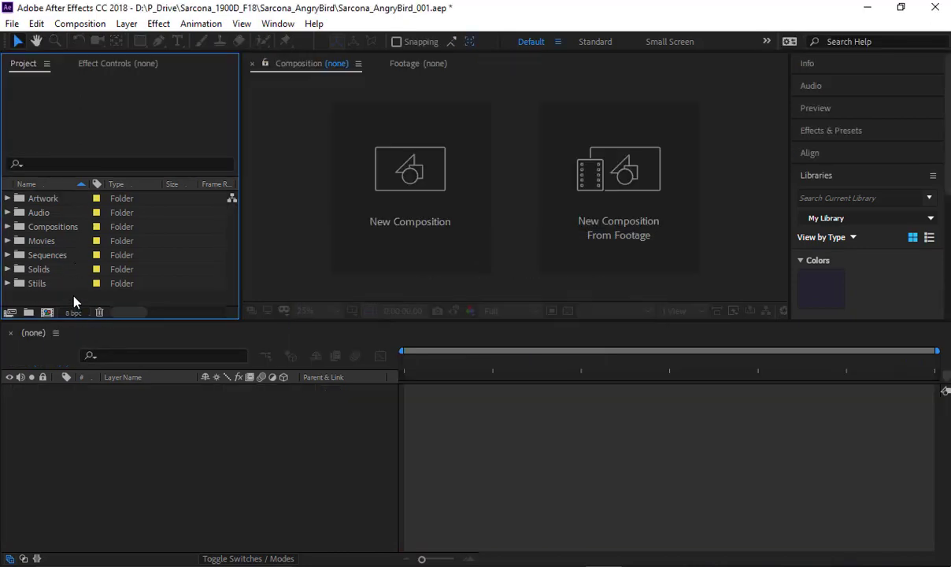
{"action": "double_click", "coordinate": [73, 302]}
{"action": "left_click", "coordinate": [220, 119]}
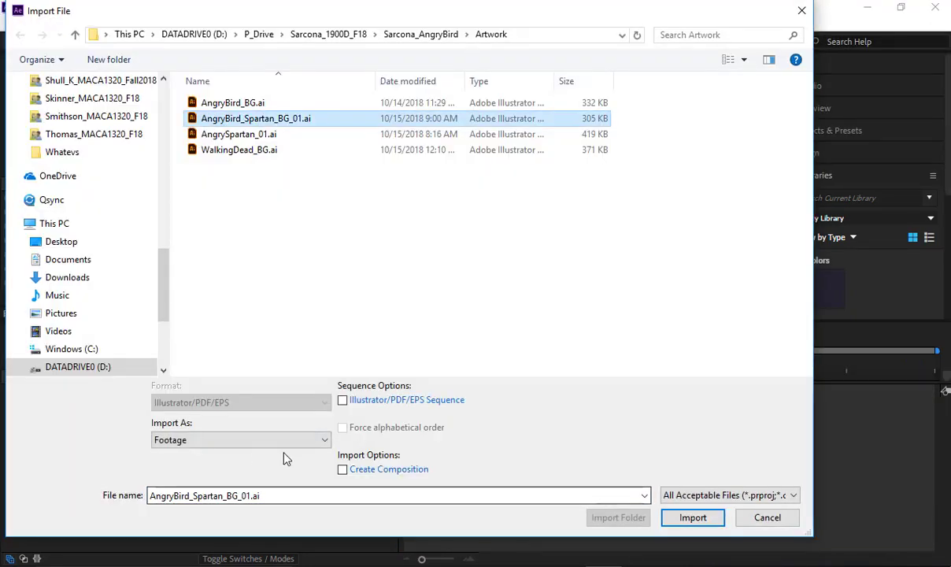
{"action": "left_click", "coordinate": [677, 517]}
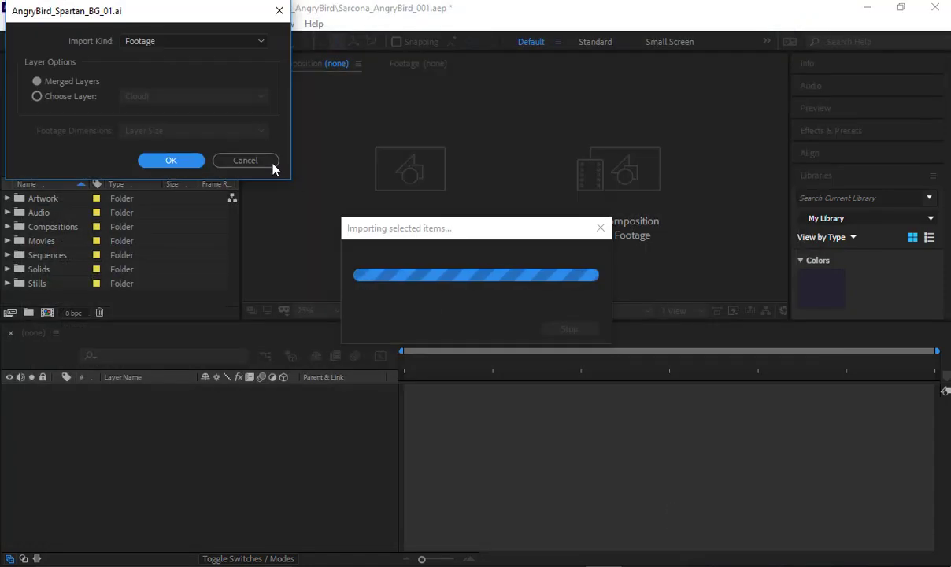
{"action": "left_click", "coordinate": [242, 157]}
Import AngryBird_Spartan_BG_01.ai as Composition - Retain Layer Sizes and open the imported composition.
{"action": "double_click", "coordinate": [101, 299]}
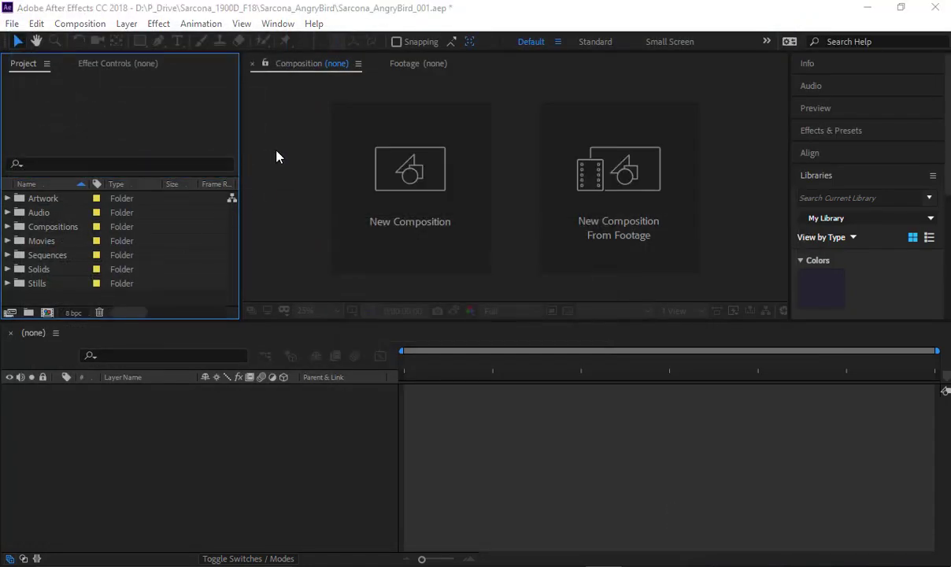
{"action": "left_click", "coordinate": [278, 442]}
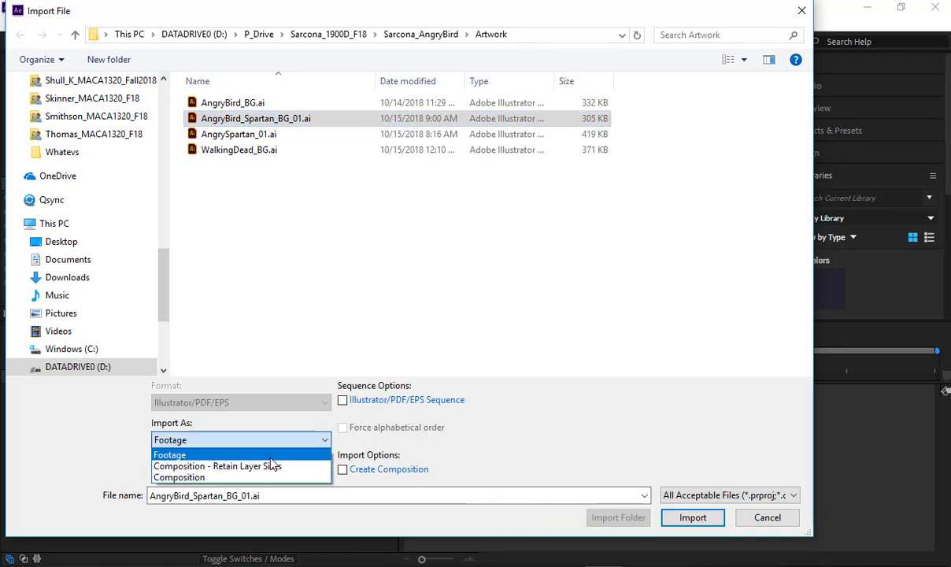
{"action": "left_click", "coordinate": [236, 463]}
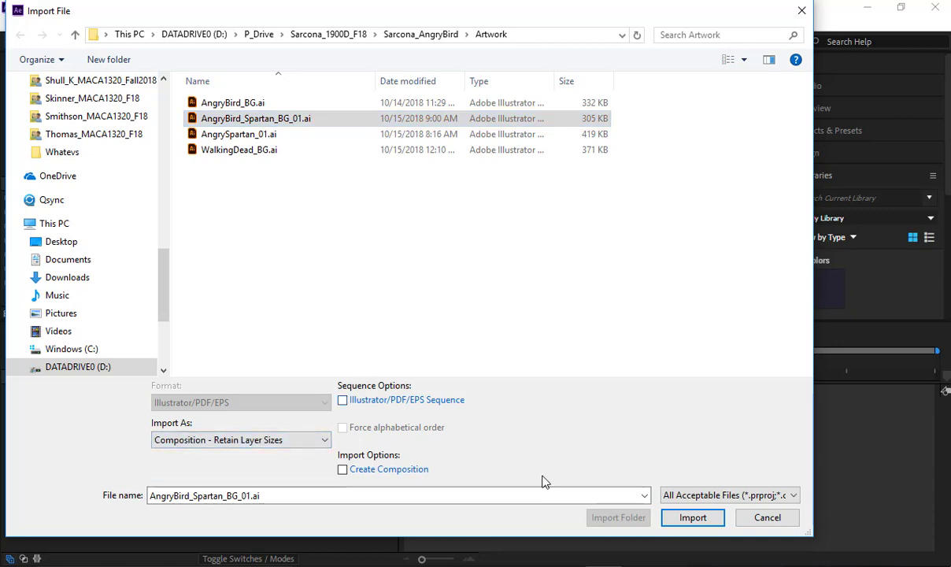
{"action": "left_click", "coordinate": [693, 518]}
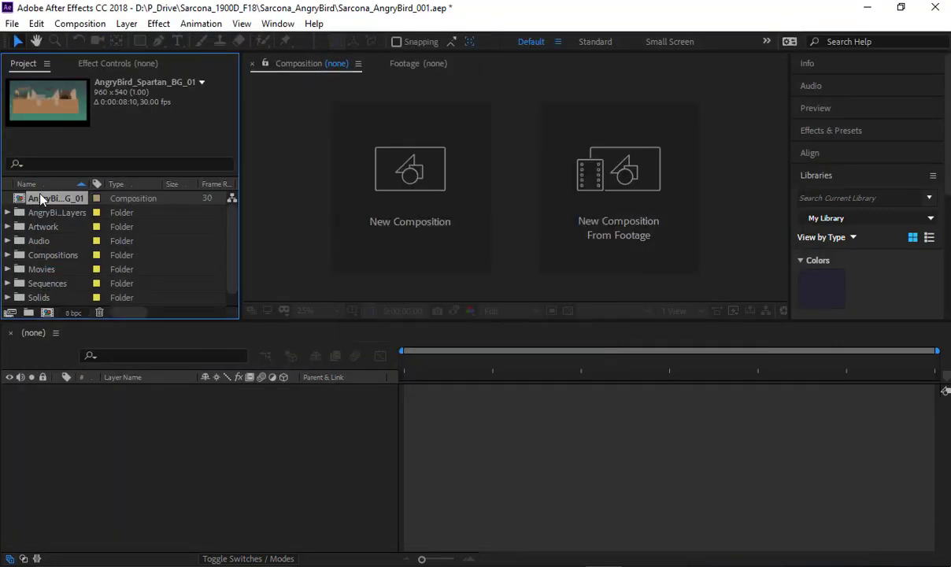
{"action": "double_click", "coordinate": [37, 199]}
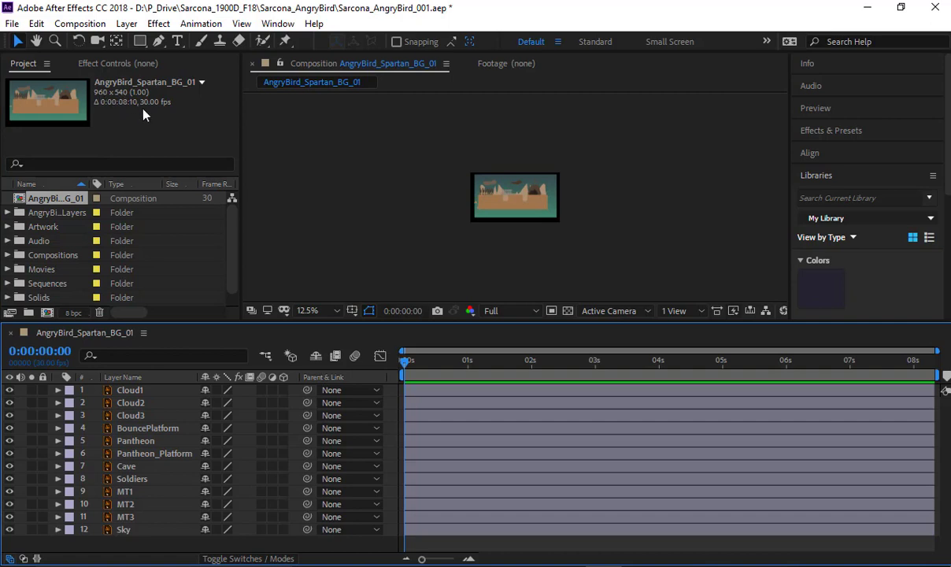
Make every layer of the Spartan background composition a 3D layer, and deselect them all.
{"action": "scroll", "coordinate": [483, 179], "scroll_direction": "up", "scroll_amount": 6}
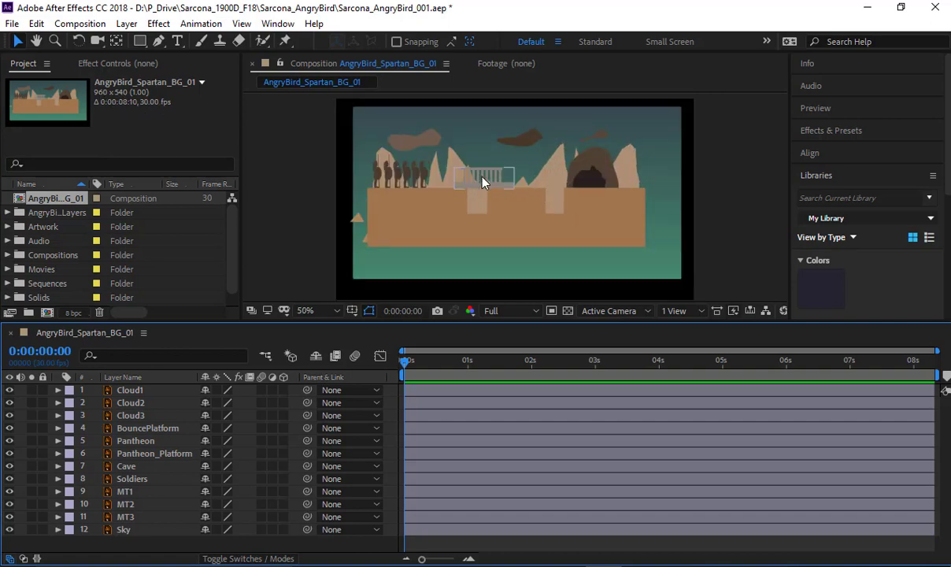
{"action": "scroll", "coordinate": [482, 182], "scroll_direction": "down", "scroll_amount": 2}
{"action": "key", "text": "ctrl+a"}
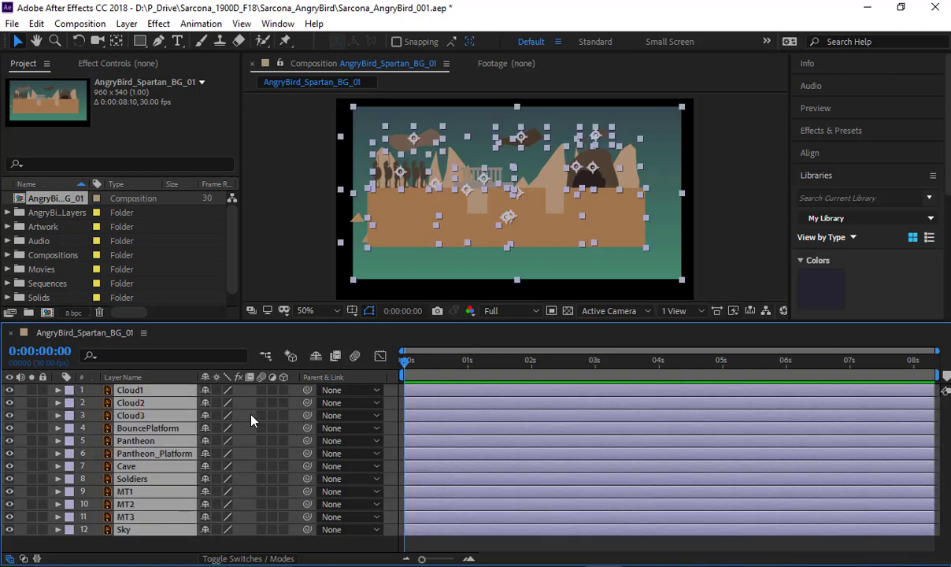
{"action": "left_click", "coordinate": [284, 391]}
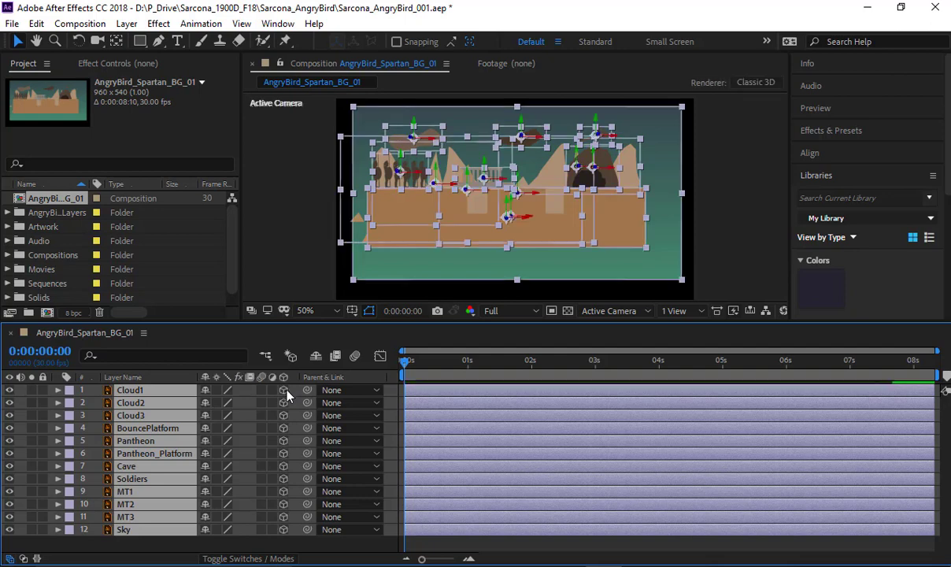
{"action": "key", "text": "F2"}
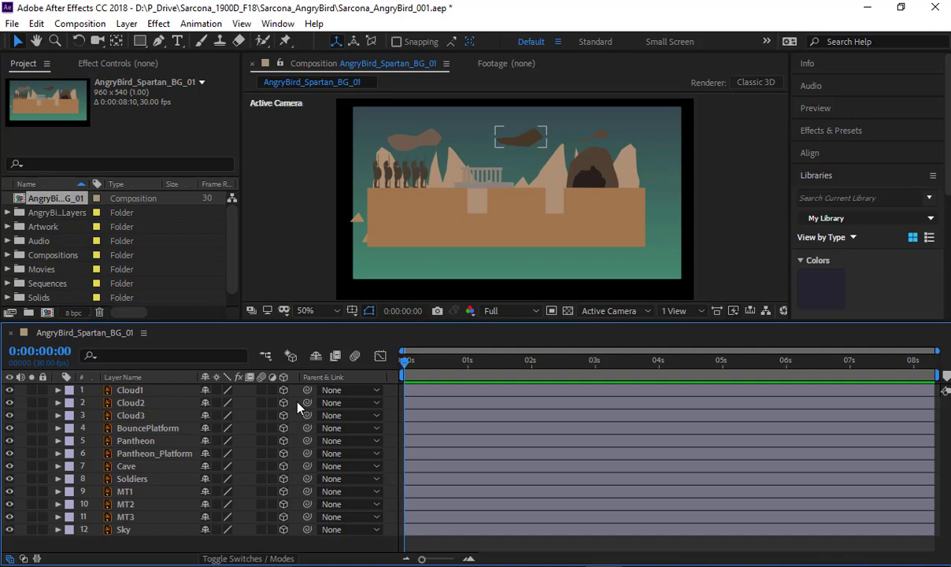
Push the Sky layer back in depth by setting its Z position to 2000.
{"action": "left_click", "coordinate": [131, 530]}
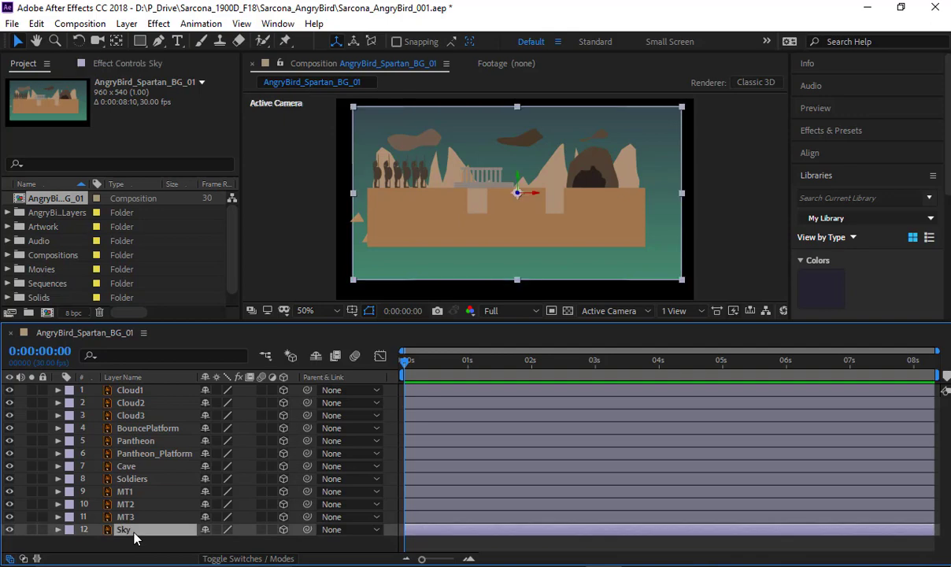
{"action": "key", "text": "p"}
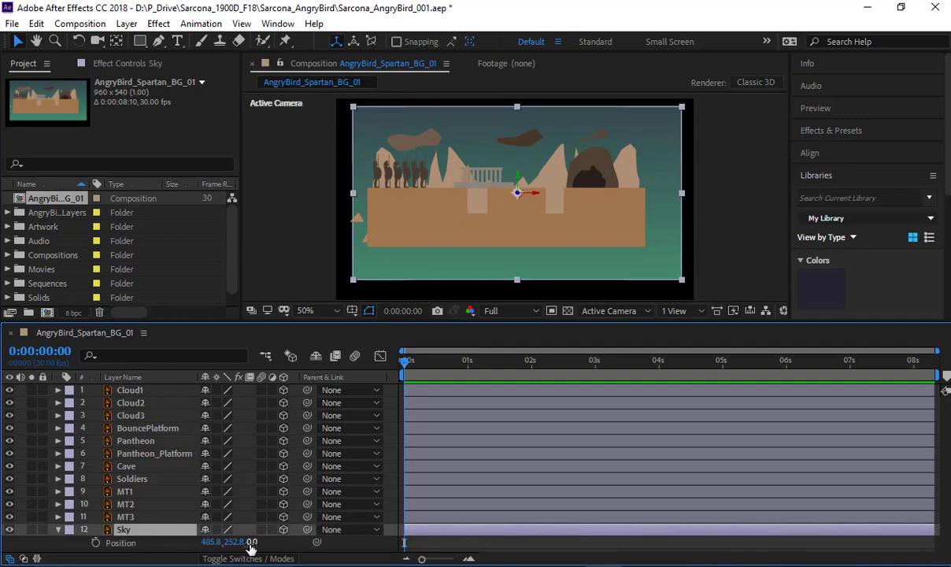
{"action": "left_click_drag", "start_coordinate": [250, 543], "coordinate": [339, 543]}
{"action": "key", "text": "Return"}
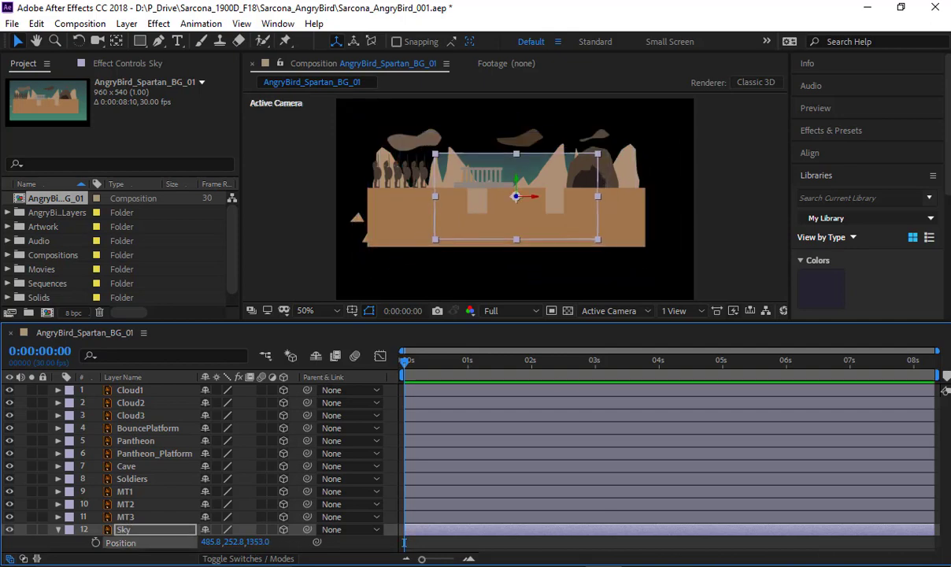
{"action": "left_click", "coordinate": [259, 542]}
{"action": "type", "text": "2000"}
{"action": "key", "text": "Return"}
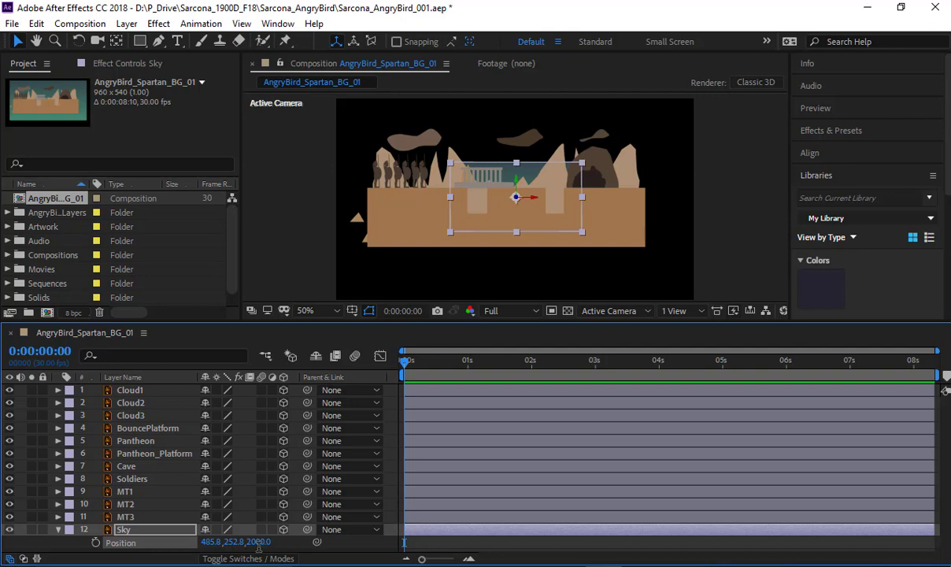
Scale the Sky layer up to about 307% so it fills the frame, and deselect it.
{"action": "key", "text": "s"}
{"action": "left_click_drag", "start_coordinate": [225, 541], "coordinate": [400, 542]}
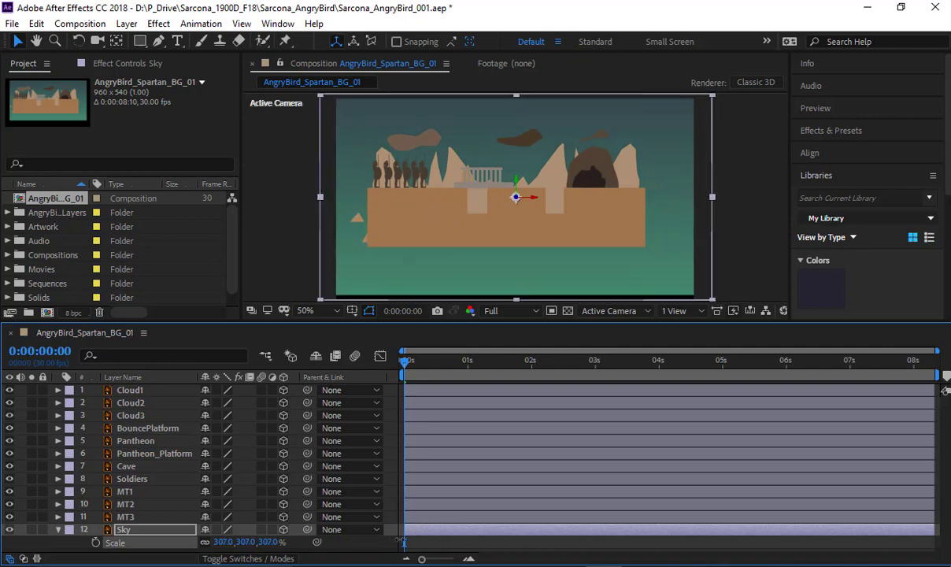
{"action": "left_click", "coordinate": [394, 493]}
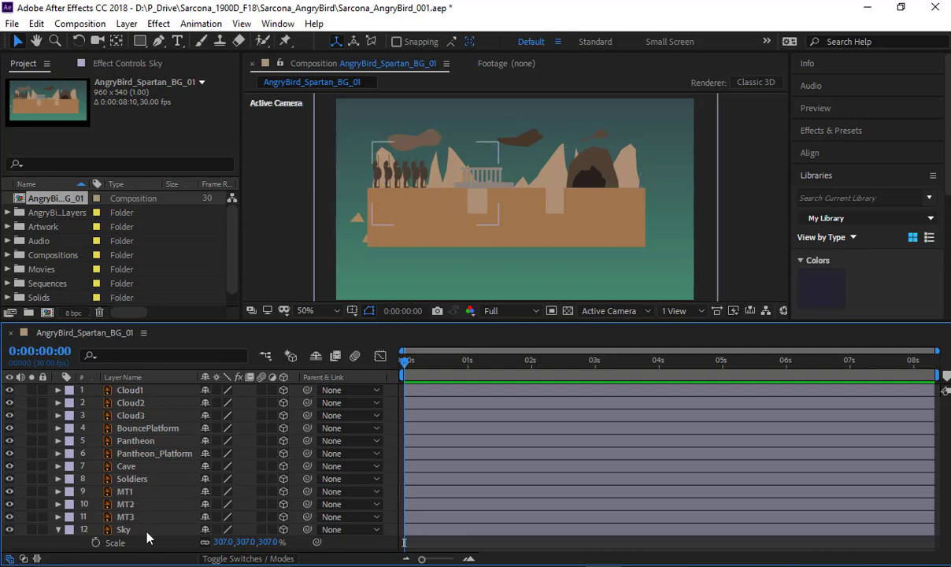
Scale the BouncePlatform layer up to about 186% and move it down to the lower edge of the frame.
{"action": "left_click", "coordinate": [148, 428]}
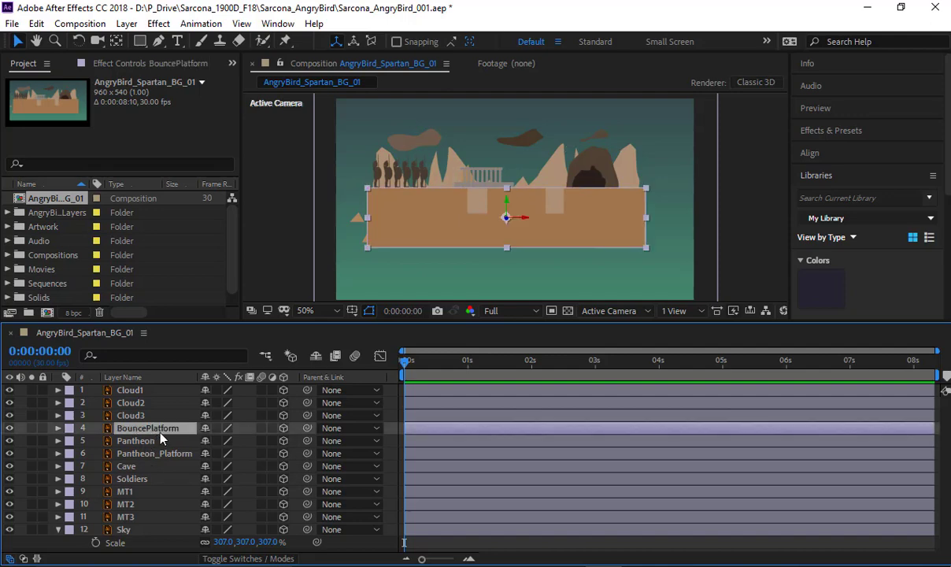
{"action": "key", "text": "p"}
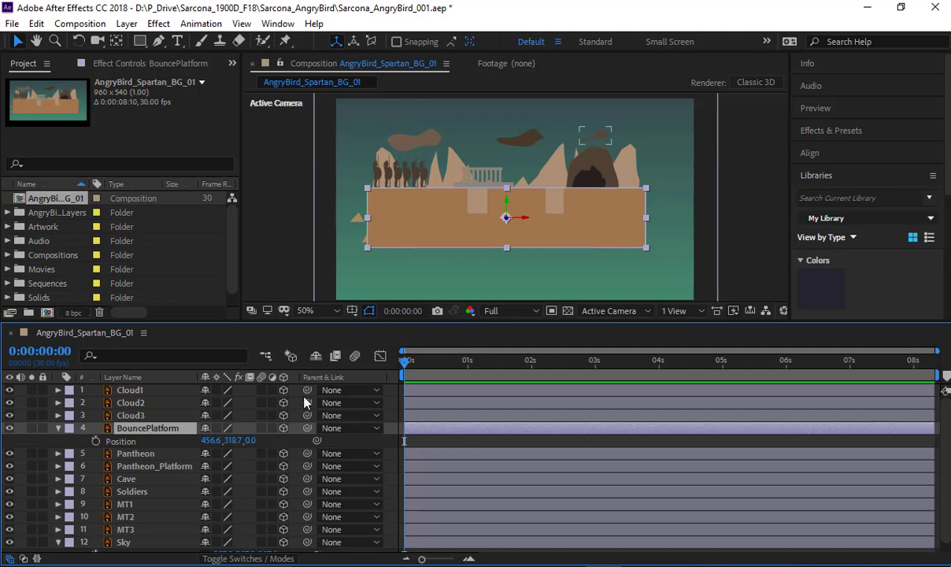
{"action": "key", "text": "s"}
{"action": "left_click_drag", "start_coordinate": [244, 441], "coordinate": [310, 441]}
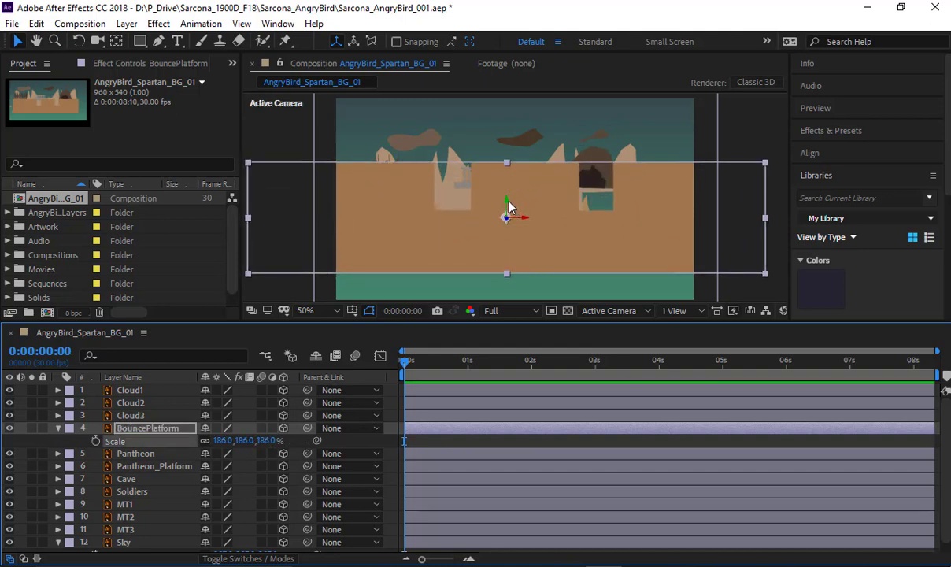
{"action": "left_click_drag", "start_coordinate": [509, 223], "coordinate": [526, 173]}
{"action": "key", "text": "h"}
{"action": "key", "text": "v"}
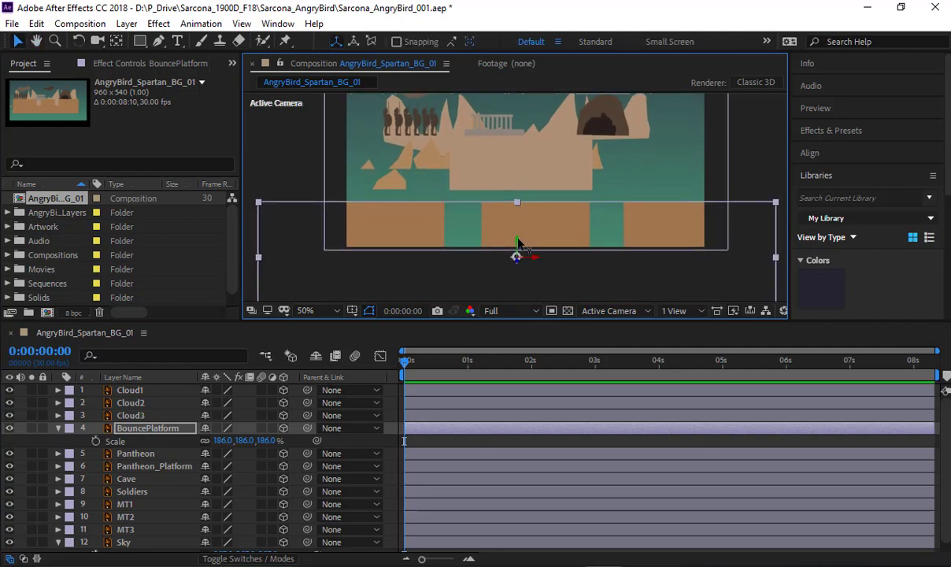
{"action": "left_click_drag", "start_coordinate": [517, 256], "coordinate": [534, 270]}
Enlarge the BouncePlatform layer to about 222% scale and shift it slightly to the right along its X axis.
{"action": "key", "text": "s"}
{"action": "key", "text": "s"}
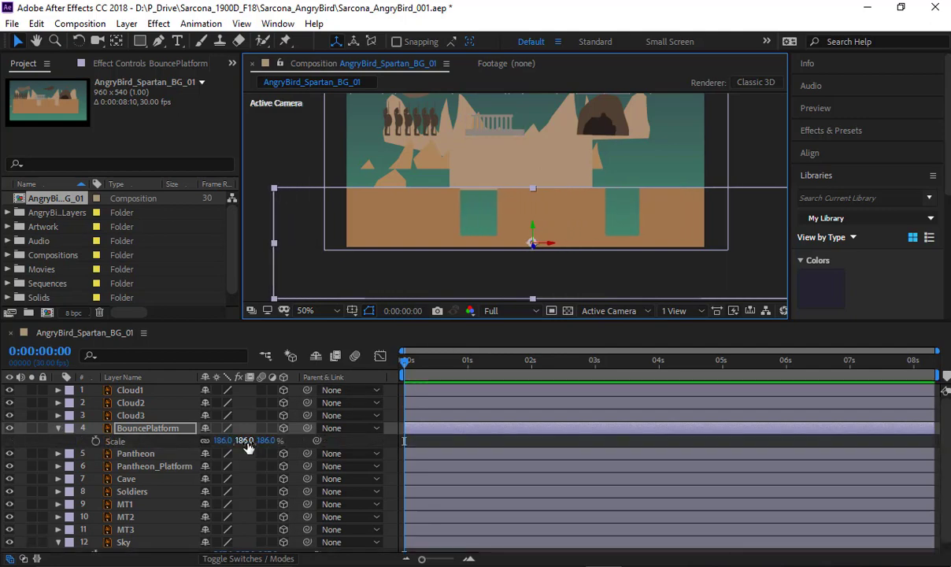
{"action": "left_click_drag", "start_coordinate": [248, 441], "coordinate": [285, 441]}
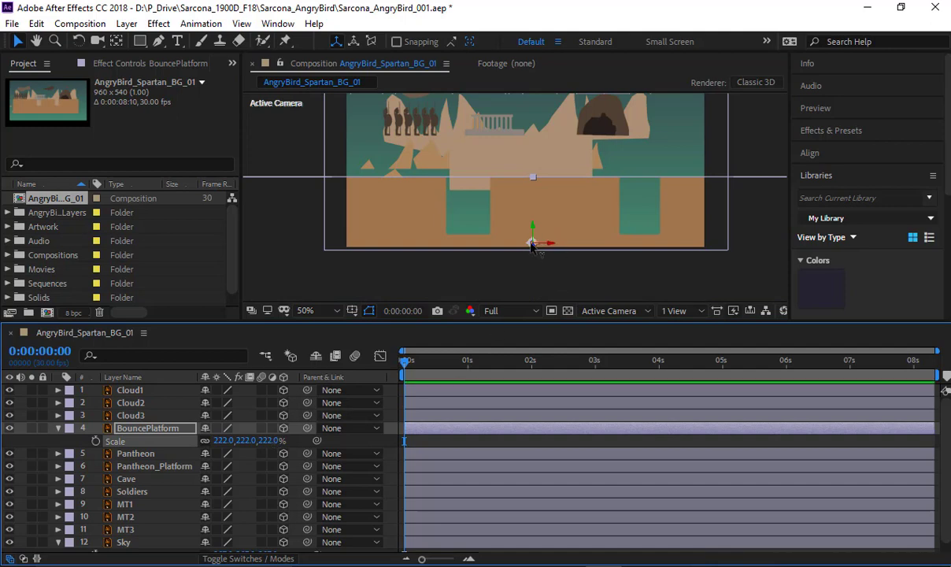
{"action": "mouse_move", "coordinate": [553, 248]}
{"action": "left_mouse_down"}
{"action": "mouse_move", "coordinate": [575, 249]}
{"action": "mouse_move", "coordinate": [562, 248]}
{"action": "left_mouse_up"}
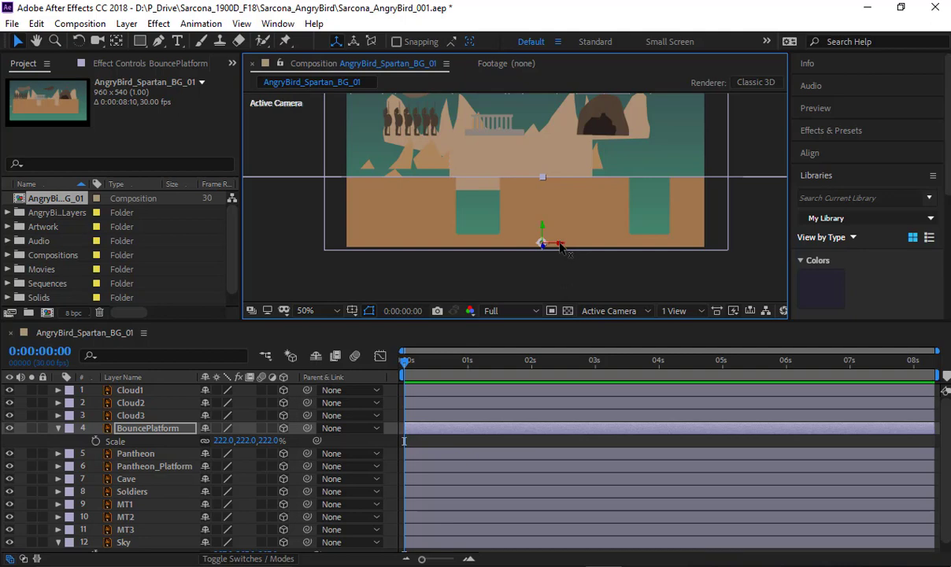
Try sliding the BouncePlatform layer far to the left along its X axis, and undo the move.
{"action": "left_click_drag", "start_coordinate": [549, 243], "coordinate": [432, 243]}
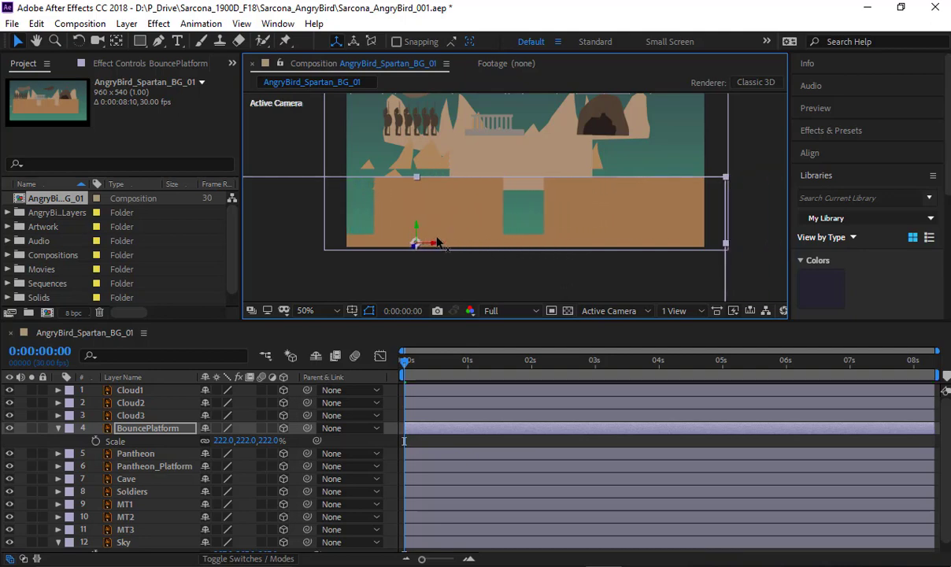
{"action": "key", "text": "ctrl+z"}
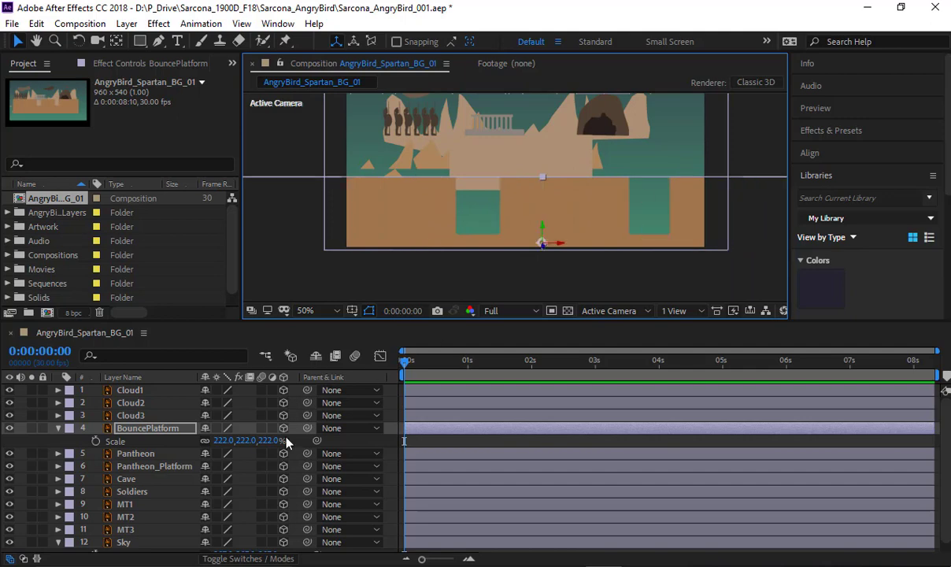
{"action": "key", "text": "s"}
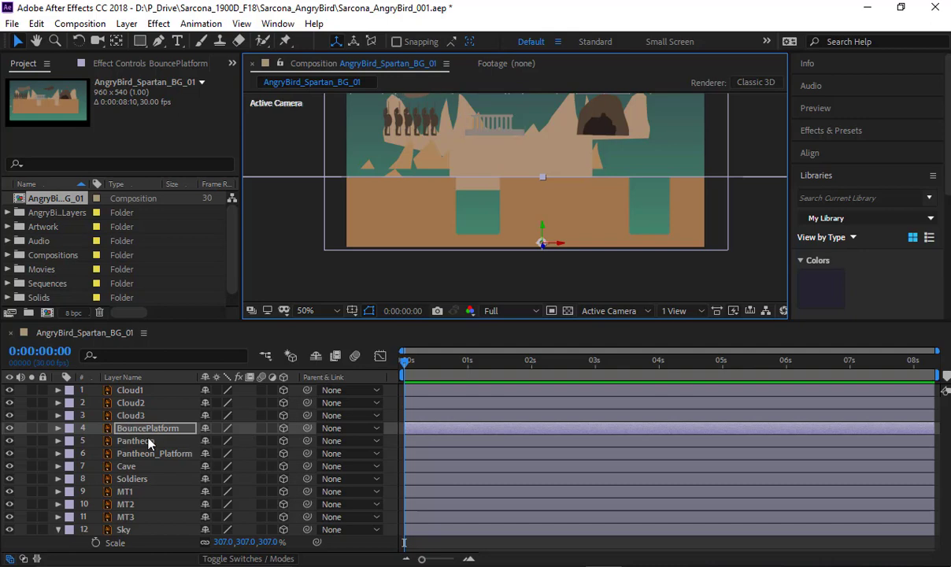
Set the Cave layer's scale to 200%.
{"action": "left_click", "coordinate": [127, 467]}
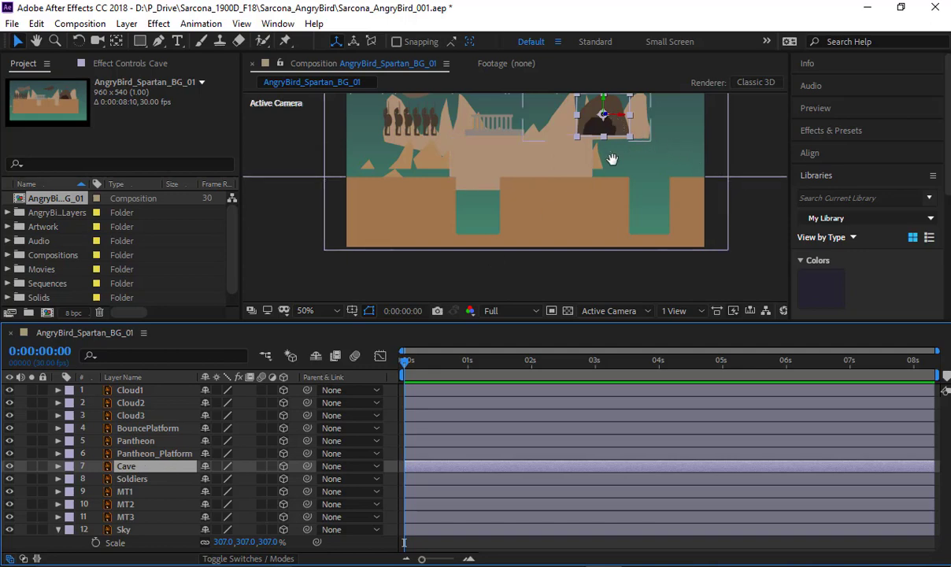
{"action": "left_click_drag", "start_coordinate": [612, 159], "coordinate": [555, 192]}
{"action": "key", "text": "s"}
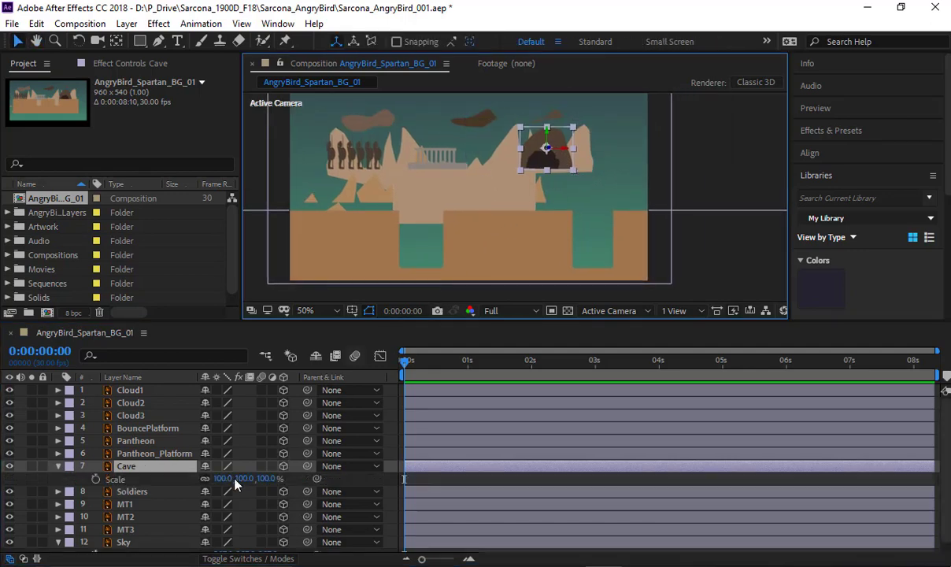
{"action": "left_click", "coordinate": [223, 478]}
{"action": "type", "text": "200"}
{"action": "key", "text": "Return"}
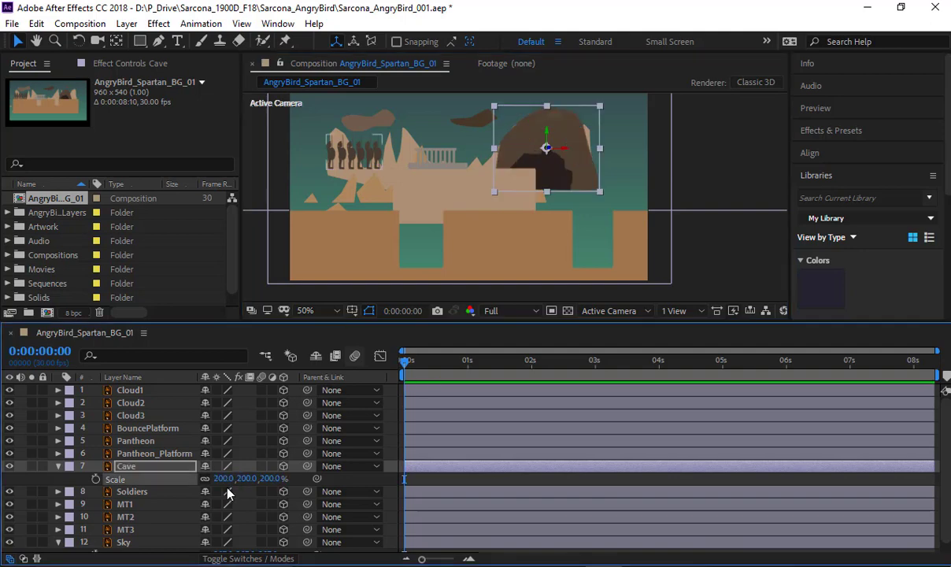
Set the BouncePlatform layer's scale to 200%.
{"action": "left_click", "coordinate": [148, 428]}
{"action": "key", "text": "s"}
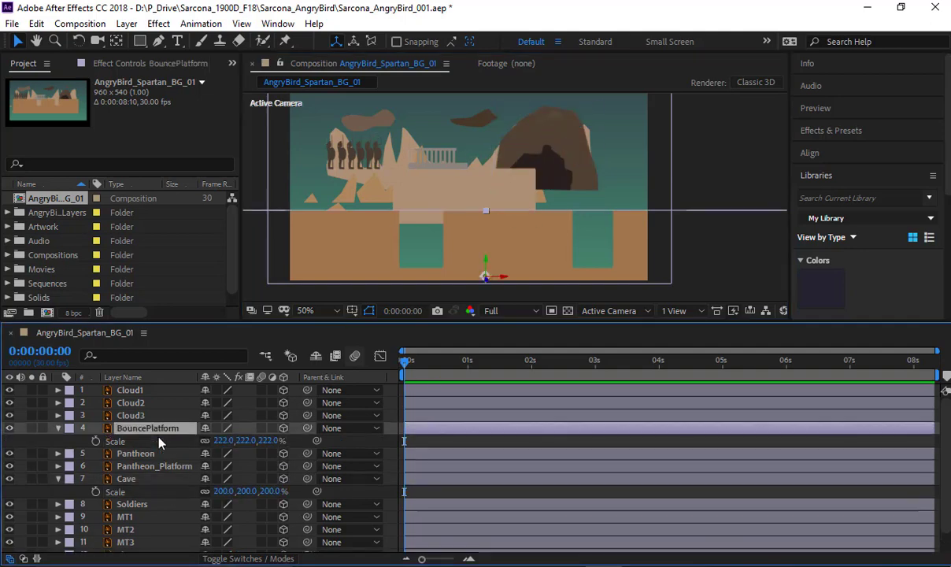
{"action": "left_click", "coordinate": [226, 440]}
{"action": "type", "text": "200"}
{"action": "key", "text": "Return"}
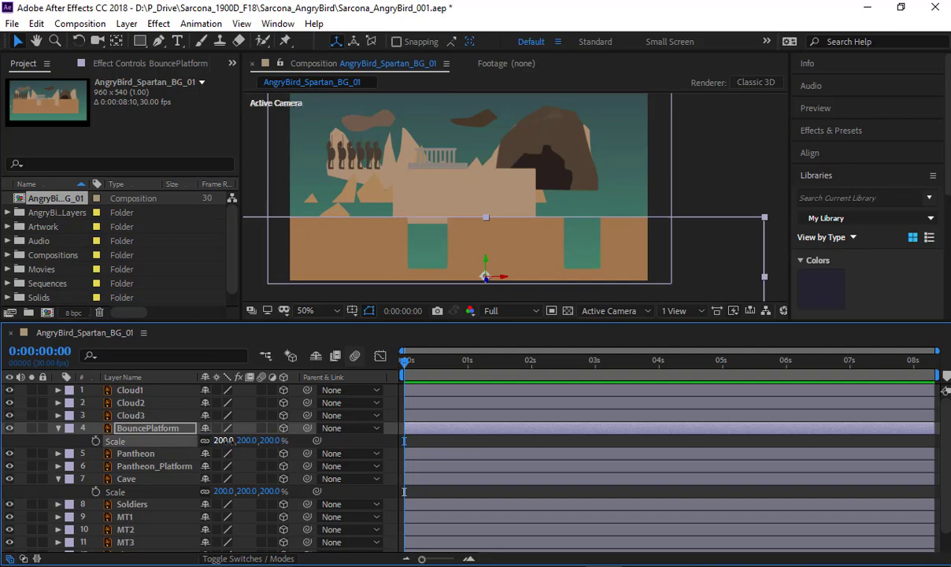
{"action": "key", "text": "s"}
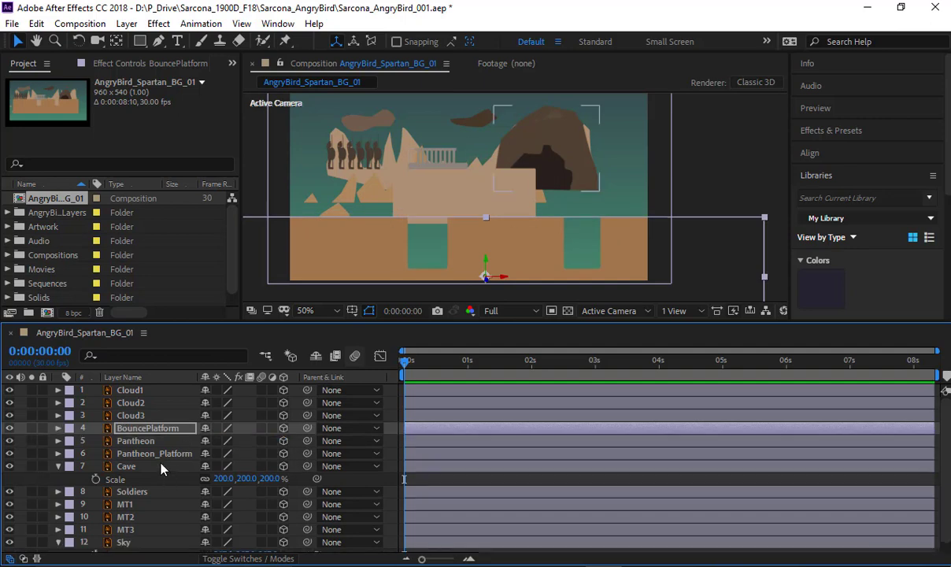
Move the Cave layer out past the right edge of the composition frame and slightly down.
{"action": "left_click", "coordinate": [160, 465]}
{"action": "left_click_drag", "start_coordinate": [551, 136], "coordinate": [724, 174]}
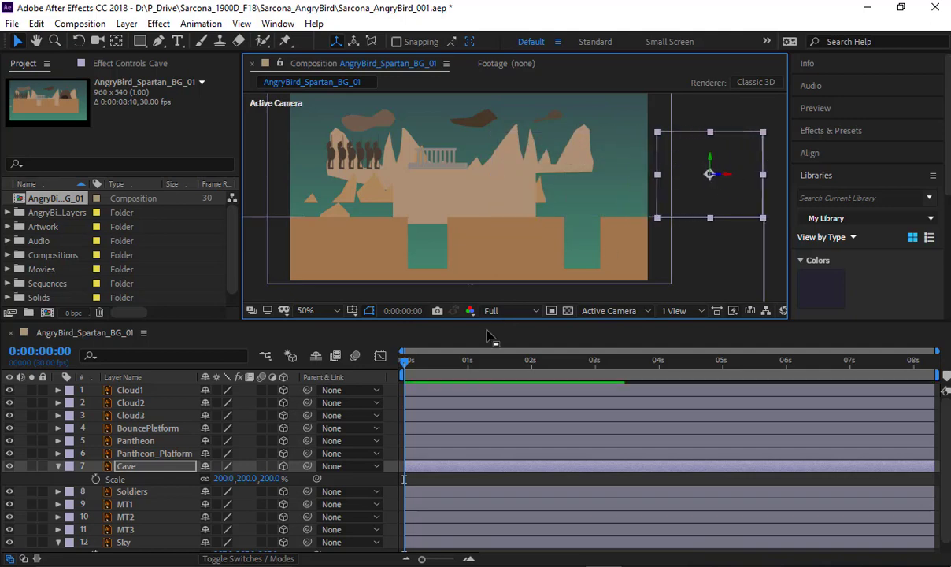
Push the Pantheon and Pantheon_Platform layers back together to a Z position of 500.
{"action": "left_click", "coordinate": [140, 440]}
{"action": "left_click", "coordinate": [144, 457], "text": "shift"}
{"action": "key", "text": "s"}
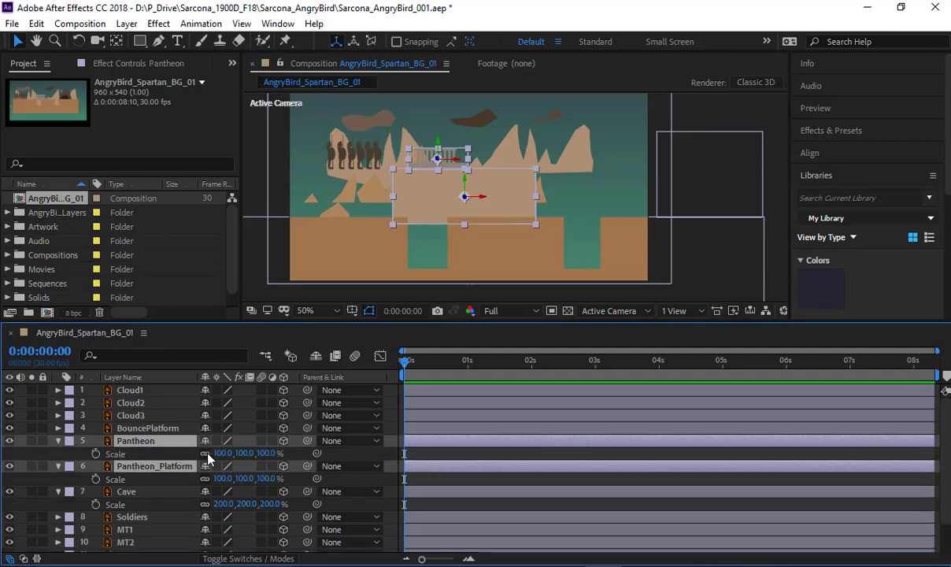
{"action": "left_click", "coordinate": [224, 453]}
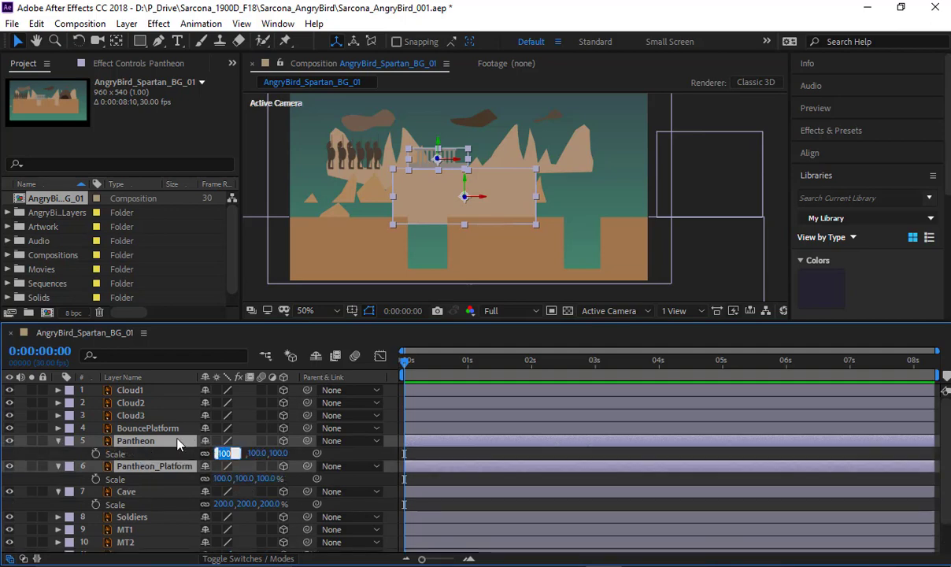
{"action": "key", "text": "Return"}
{"action": "key", "text": "p"}
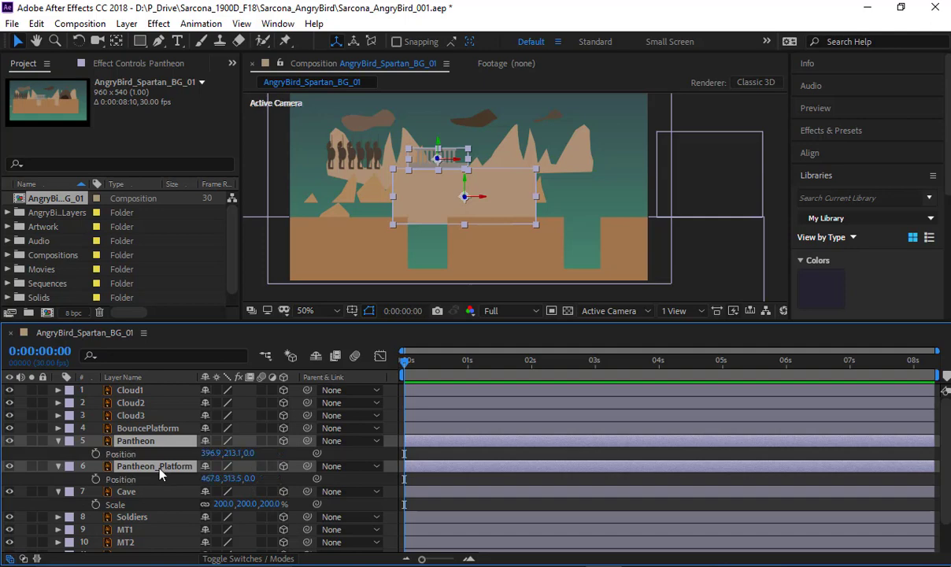
{"action": "left_click_drag", "start_coordinate": [245, 457], "coordinate": [476, 462]}
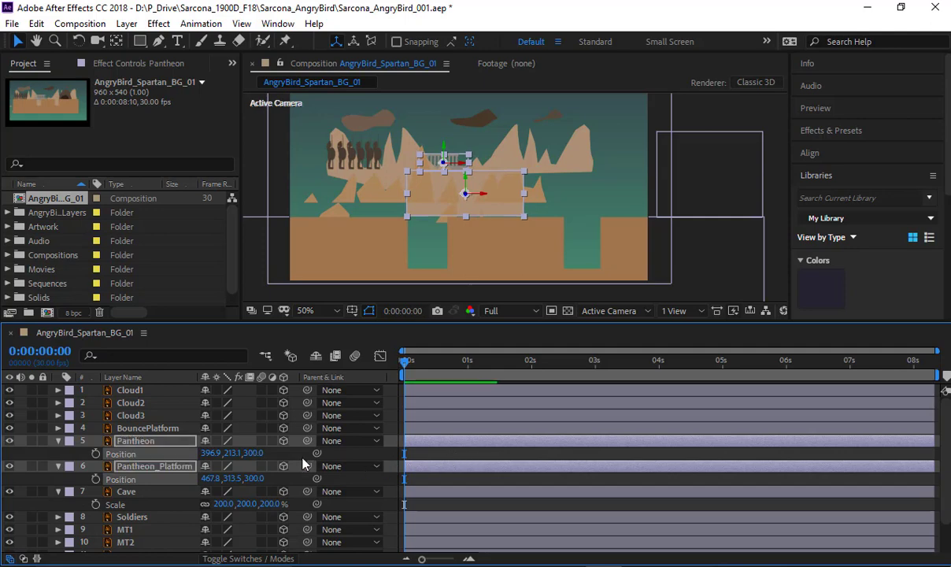
{"action": "left_click", "coordinate": [251, 454]}
{"action": "type", "text": "500"}
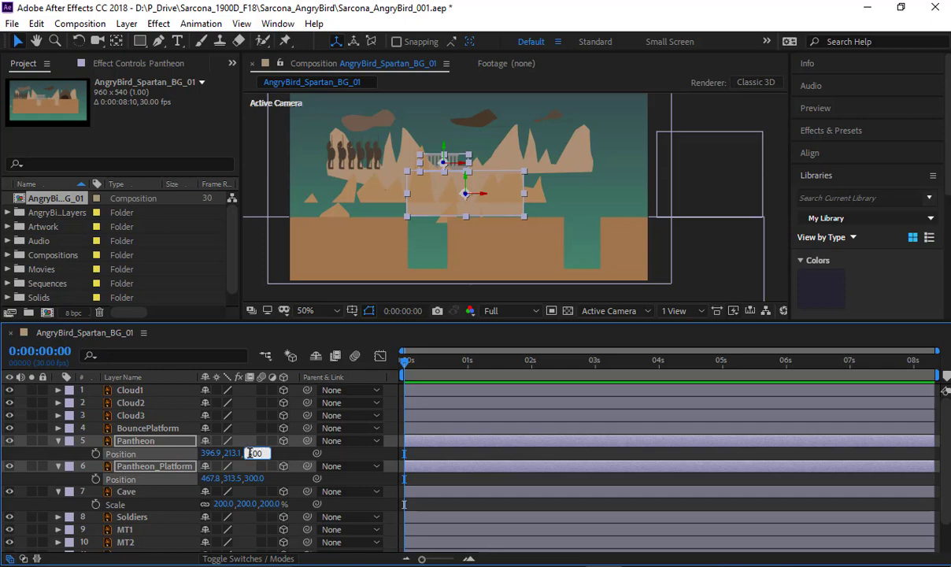
{"action": "key", "text": "Return"}
{"action": "key", "text": "ctrl+z"}
{"action": "left_click_drag", "start_coordinate": [257, 455], "coordinate": [406, 454]}
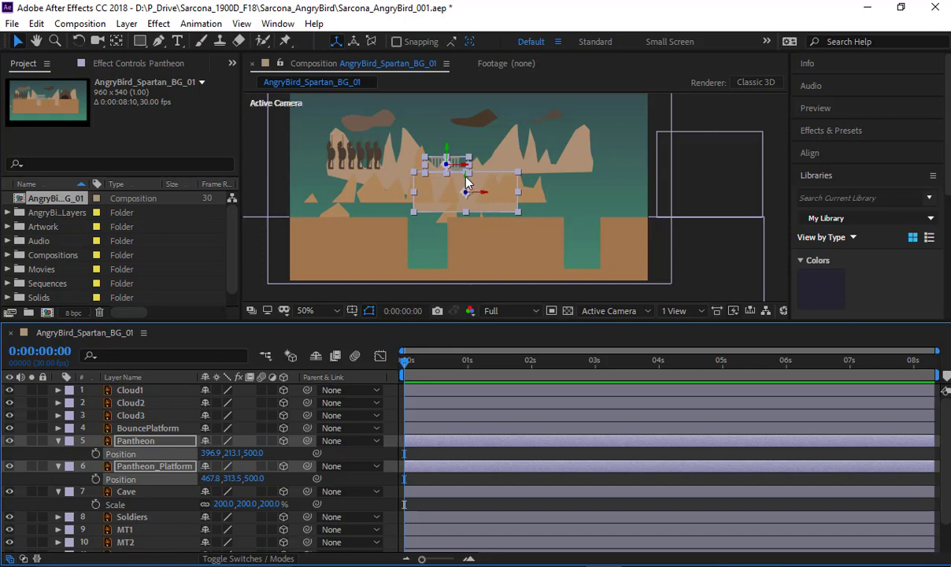
Move the Pantheon and Pantheon_Platform layers down and to the left together, and scale both to 150%.
{"action": "key", "text": "period"}
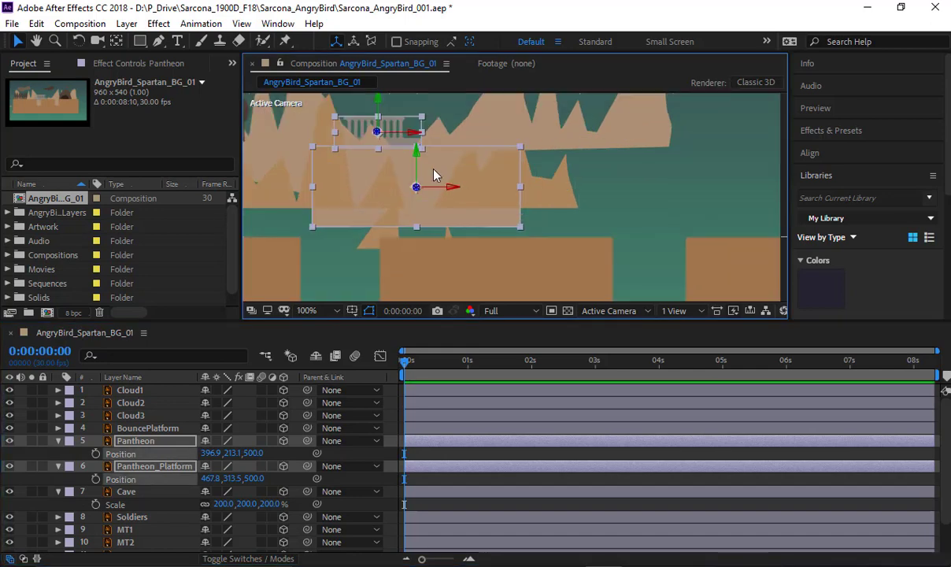
{"action": "left_click_drag", "start_coordinate": [395, 153], "coordinate": [483, 208]}
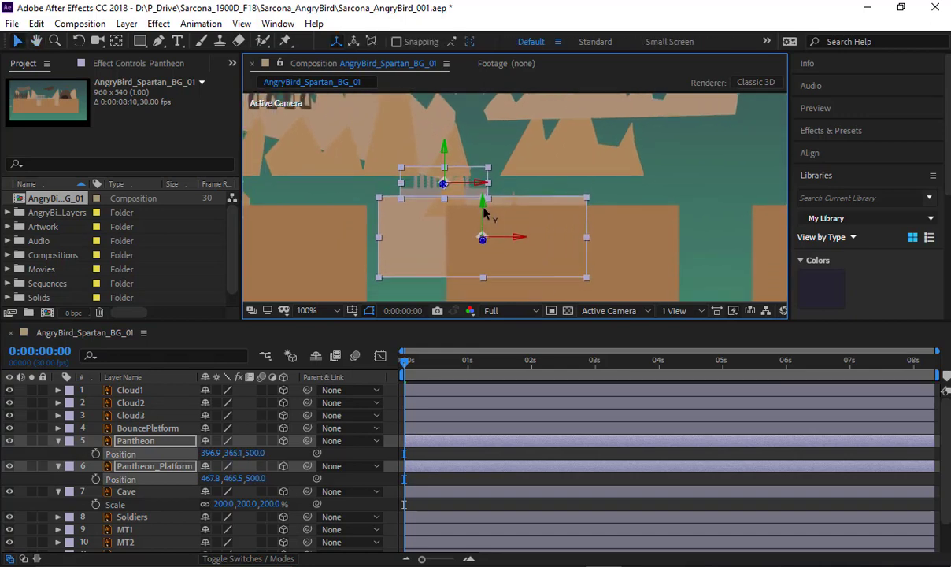
{"action": "left_click_drag", "start_coordinate": [513, 240], "coordinate": [462, 260]}
{"action": "key", "text": "s"}
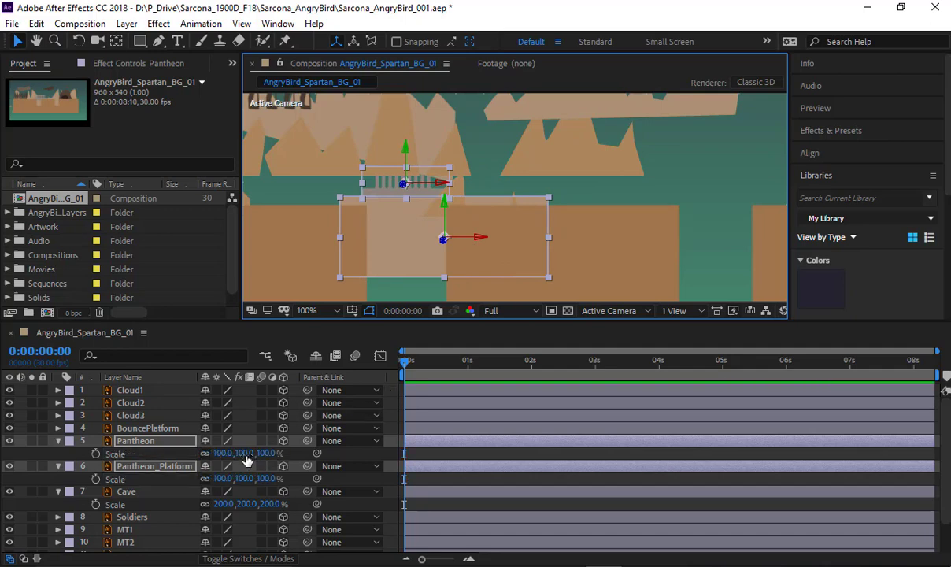
{"action": "left_click_drag", "start_coordinate": [252, 453], "coordinate": [311, 454]}
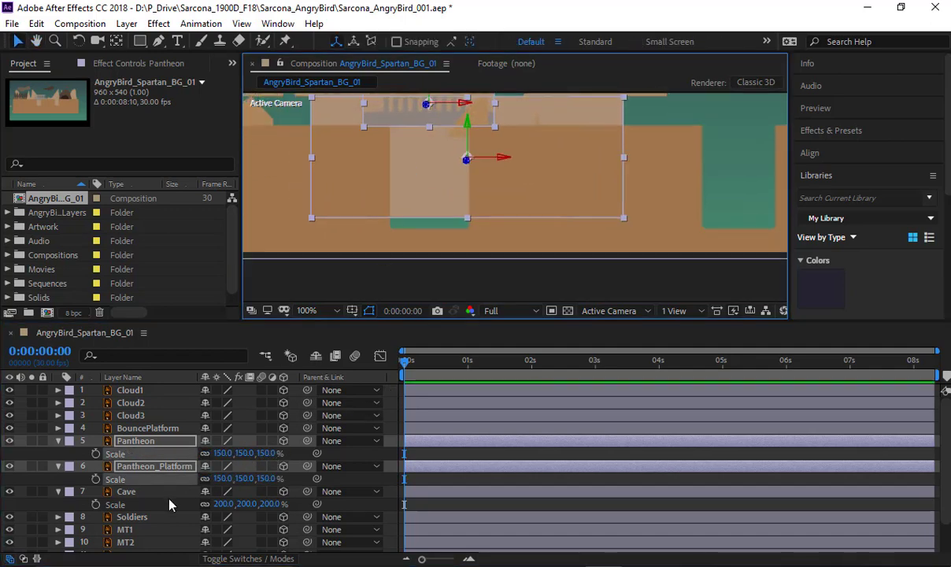
Lower the Pantheon_Platform layer until its upper edge meets the Pantheon's base, and raise both layers slightly together.
{"action": "left_click", "coordinate": [157, 491]}
{"action": "left_click", "coordinate": [172, 468]}
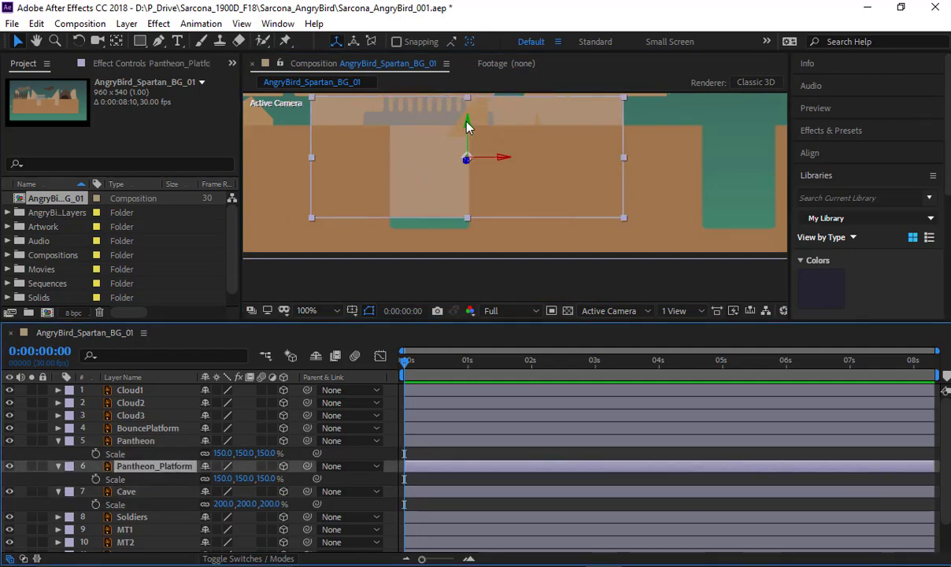
{"action": "left_click_drag", "start_coordinate": [467, 126], "coordinate": [437, 217]}
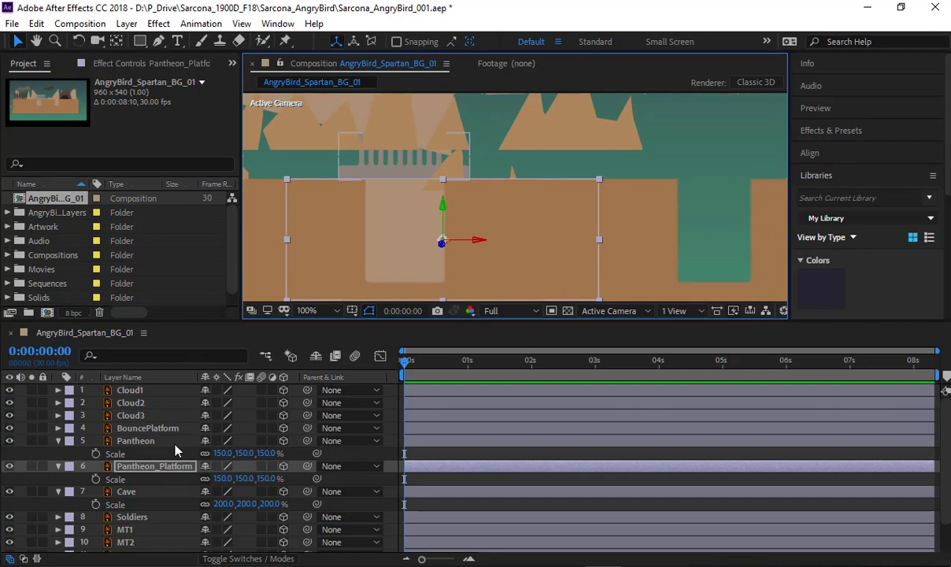
{"action": "left_click", "coordinate": [175, 442], "text": "ctrl"}
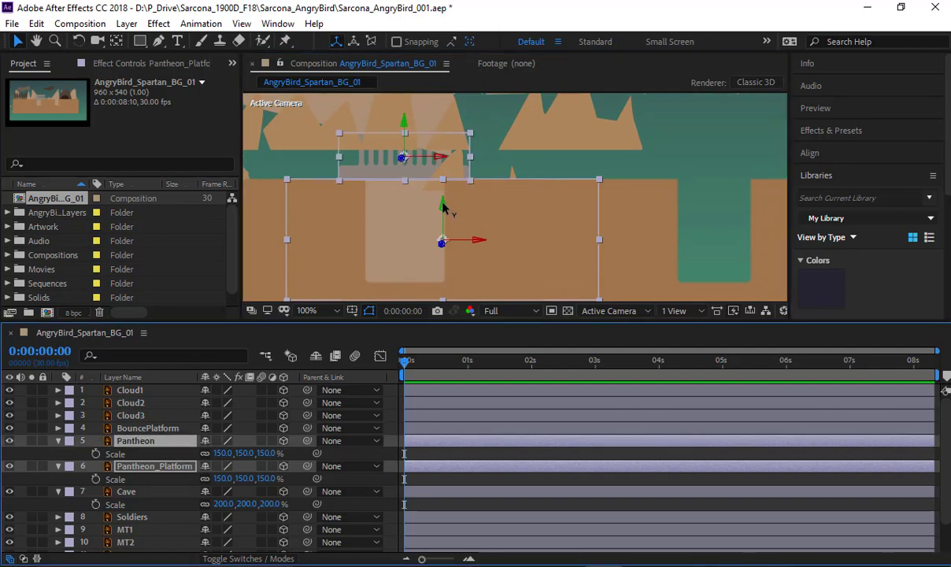
{"action": "left_click_drag", "start_coordinate": [445, 206], "coordinate": [446, 193]}
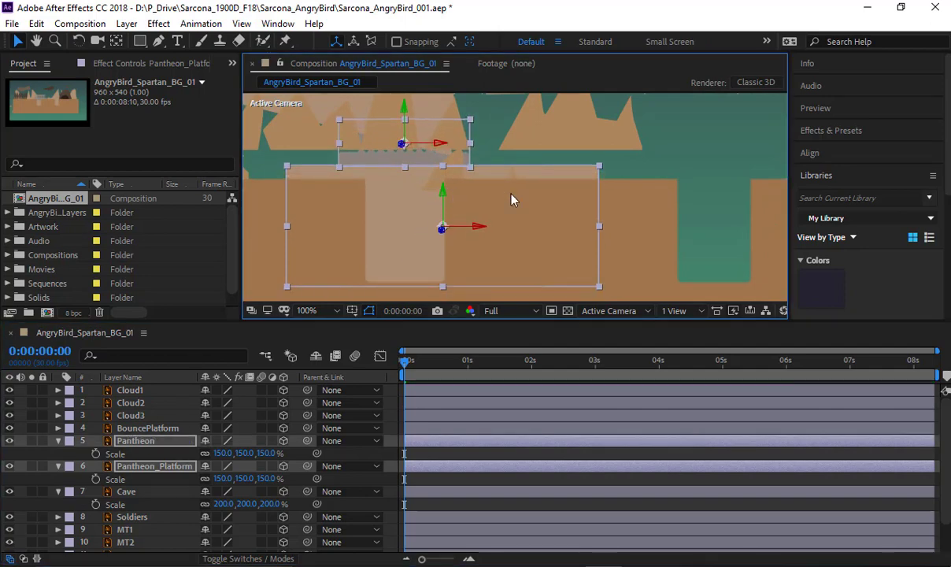
{"action": "scroll", "coordinate": [500, 198], "scroll_direction": "down", "scroll_amount": 2}
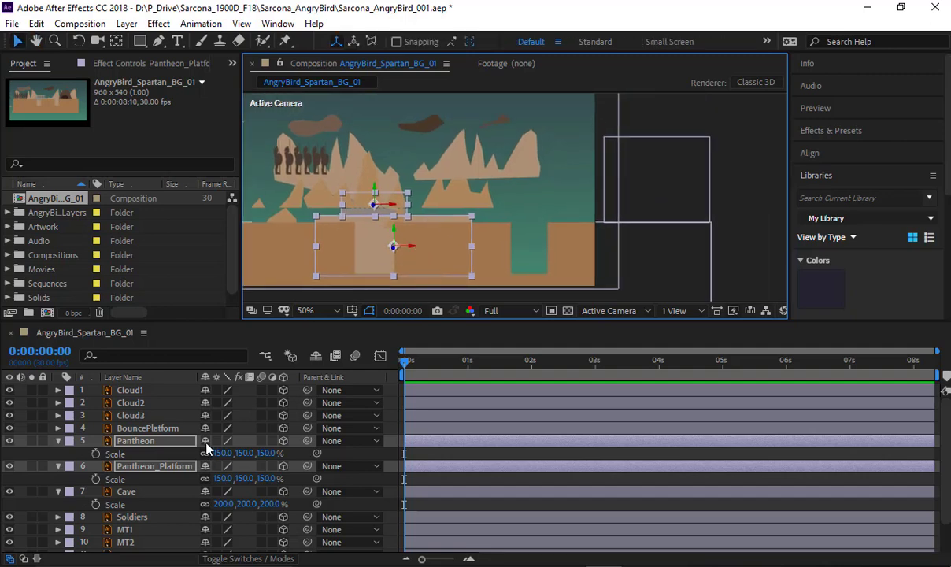
Lock the BouncePlatform, Pantheon, Pantheon_Platform, Cave and Sky layers.
{"action": "key", "text": "s"}
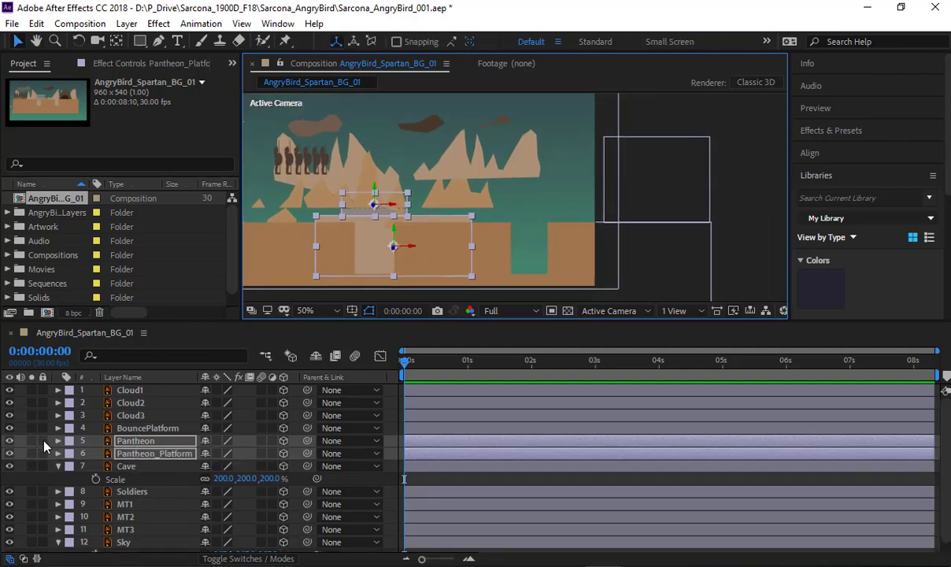
{"action": "left_click_drag", "start_coordinate": [43, 442], "coordinate": [43, 455]}
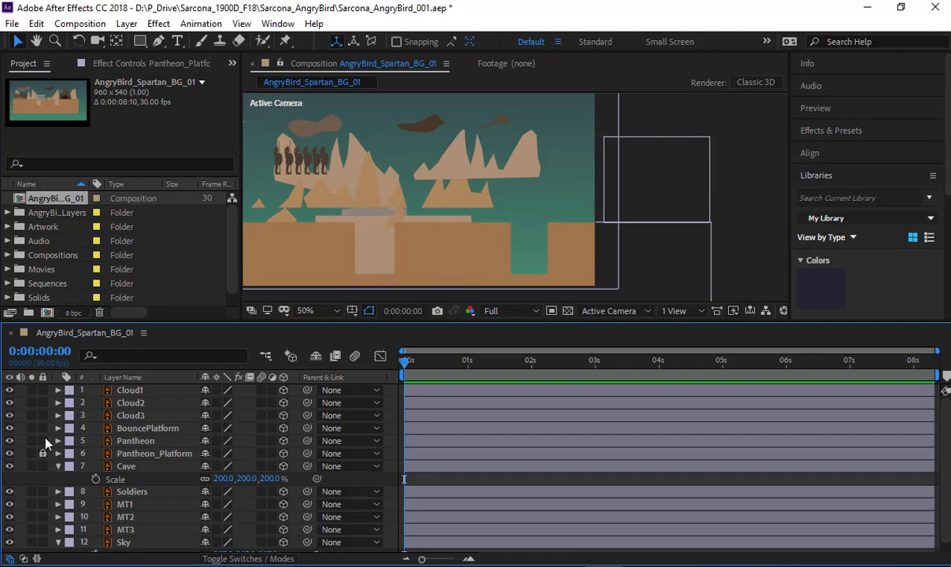
{"action": "left_click", "coordinate": [43, 428]}
{"action": "left_click", "coordinate": [43, 466]}
{"action": "scroll", "coordinate": [71, 496], "scroll_direction": "down", "scroll_amount": 1}
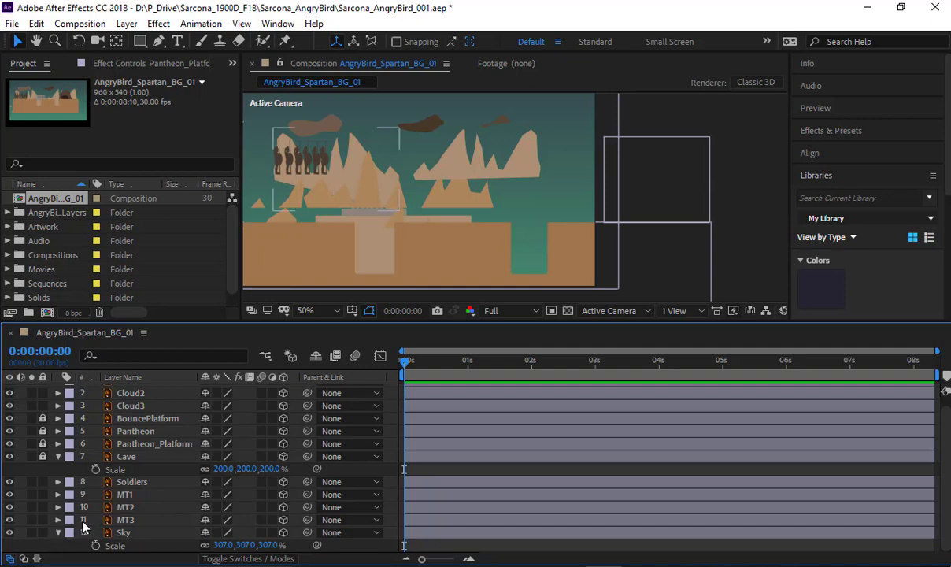
{"action": "left_click", "coordinate": [42, 532]}
{"action": "scroll", "coordinate": [139, 428], "scroll_direction": "up", "scroll_amount": 1}
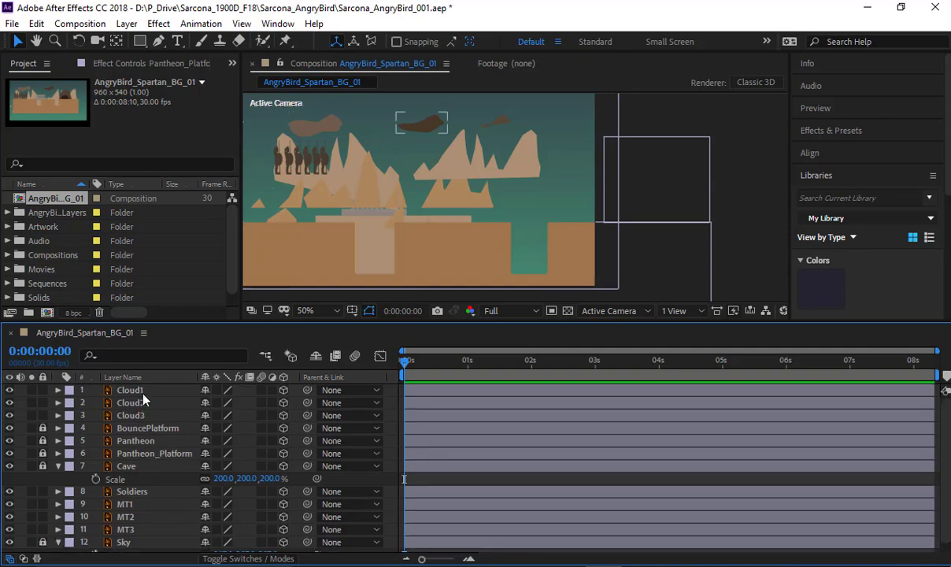
Push the Cloud1, Cloud2 and Cloud3 layers back together to a Z position of about 1487.
{"action": "left_click", "coordinate": [130, 390]}
{"action": "left_click", "coordinate": [142, 415], "text": "shift"}
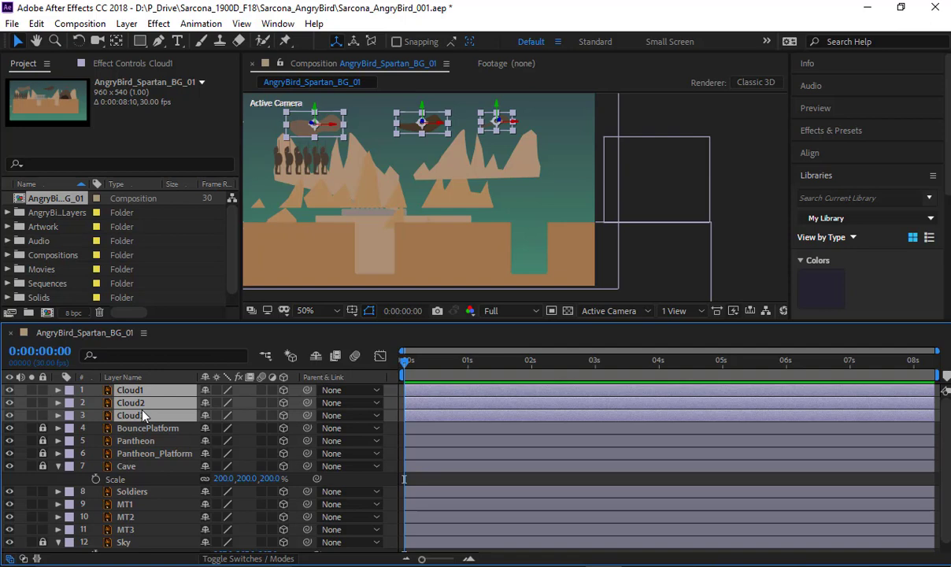
{"action": "key", "text": "p"}
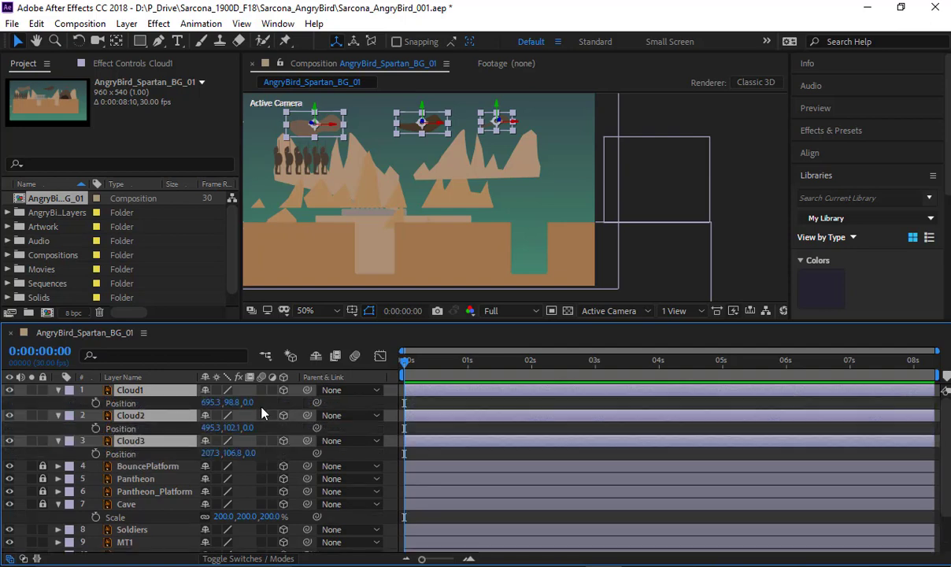
{"action": "left_click_drag", "start_coordinate": [245, 403], "coordinate": [949, 433]}
{"action": "mouse_move", "coordinate": [253, 403]}
{"action": "left_mouse_down"}
{"action": "mouse_move", "coordinate": [266, 402]}
{"action": "mouse_move", "coordinate": [256, 403]}
{"action": "left_mouse_up"}
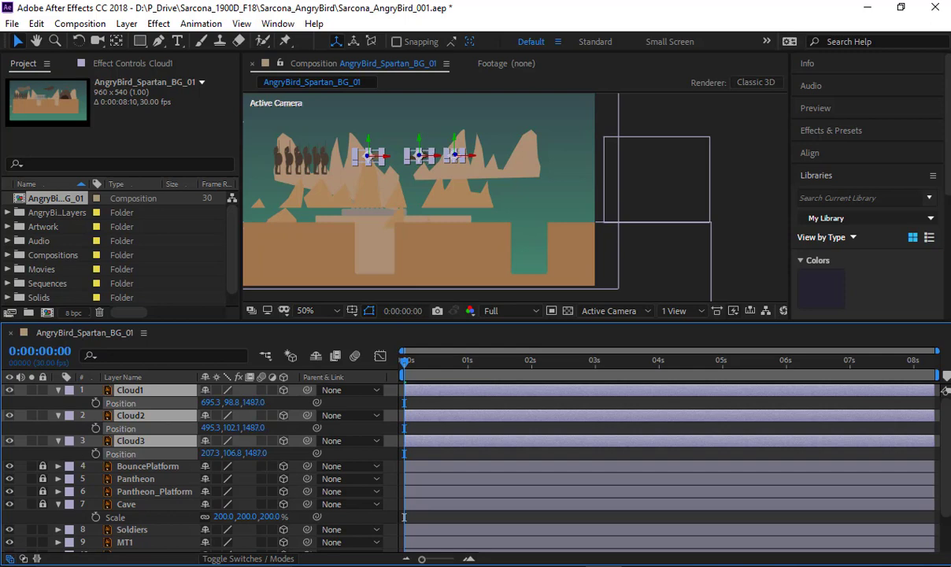
Scale the three cloud layers up together to about 130%.
{"action": "left_click", "coordinate": [58, 391]}
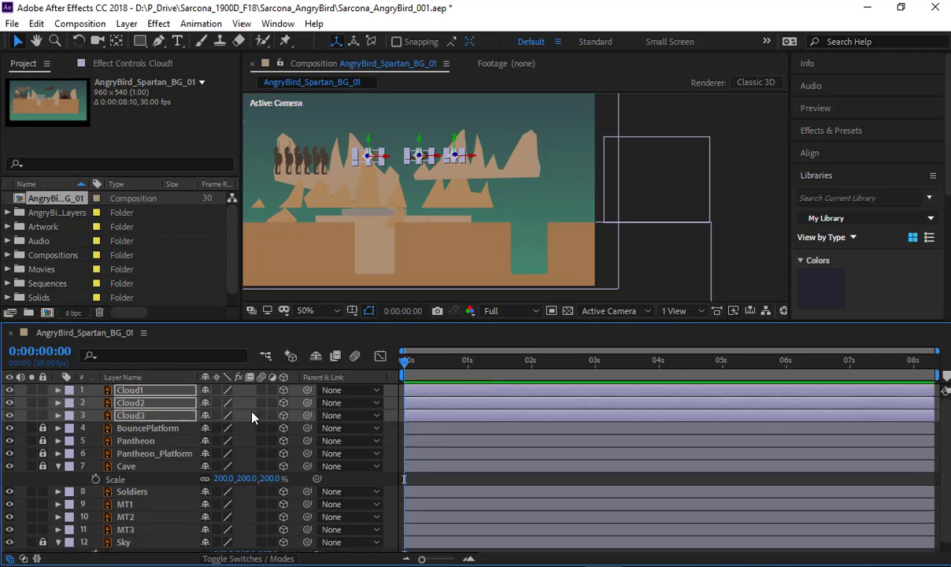
{"action": "key", "text": "s"}
{"action": "left_click_drag", "start_coordinate": [245, 402], "coordinate": [268, 403]}
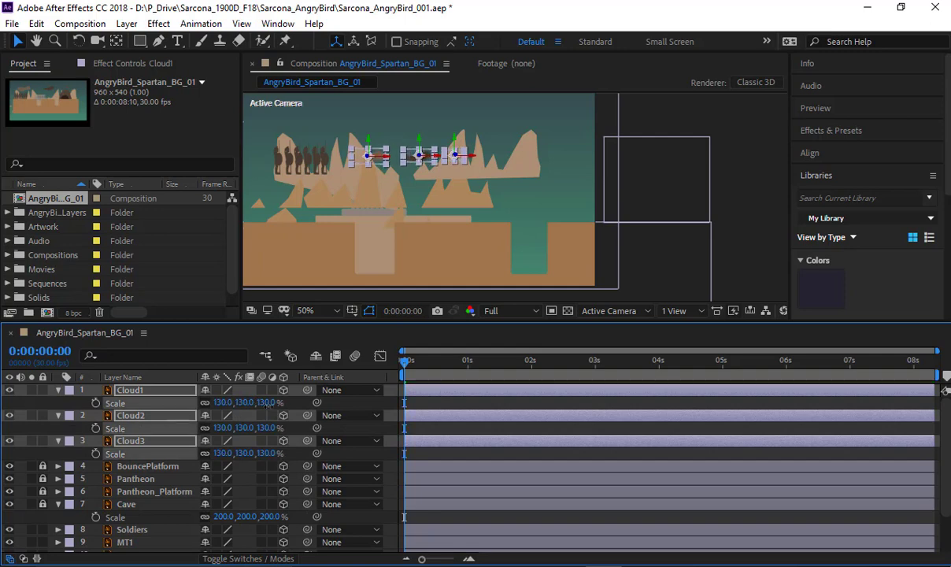
{"action": "key", "text": "s"}
Move the Cloud2 layer up and to the right, just beyond the rightmost mountain peak.
{"action": "left_click", "coordinate": [391, 403]}
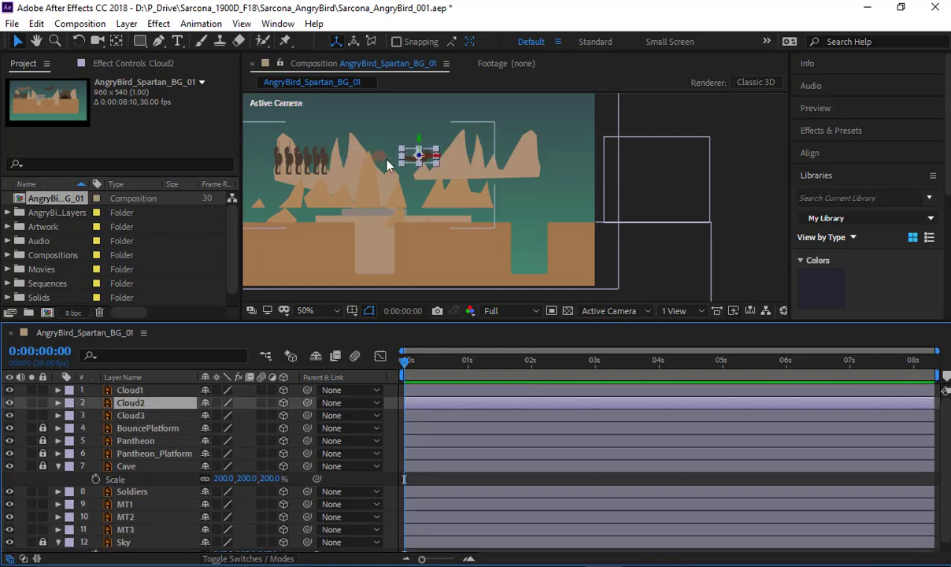
{"action": "left_click_drag", "start_coordinate": [419, 137], "coordinate": [557, 129]}
{"action": "left_click", "coordinate": [358, 144]}
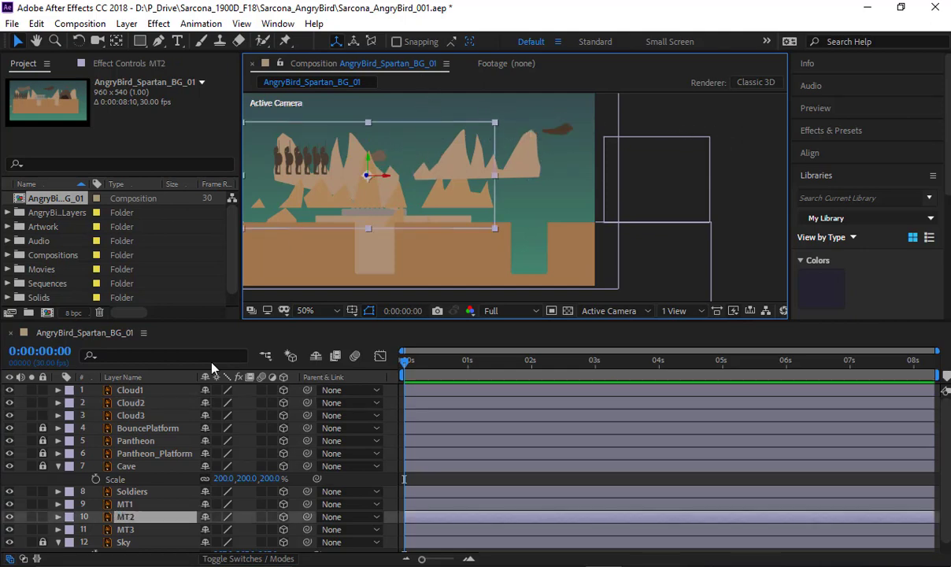
{"action": "left_click", "coordinate": [138, 403]}
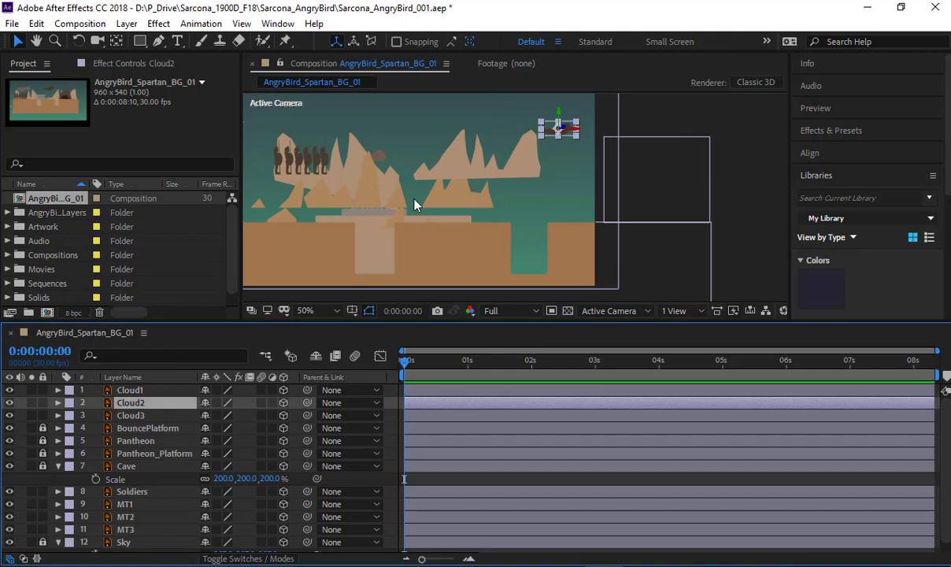
Move the Cloud3 layer up into the open sky above the left mountains.
{"action": "left_click", "coordinate": [157, 415]}
{"action": "left_click_drag", "start_coordinate": [369, 142], "coordinate": [369, 99]}
{"action": "left_click_drag", "start_coordinate": [352, 176], "coordinate": [457, 251]}
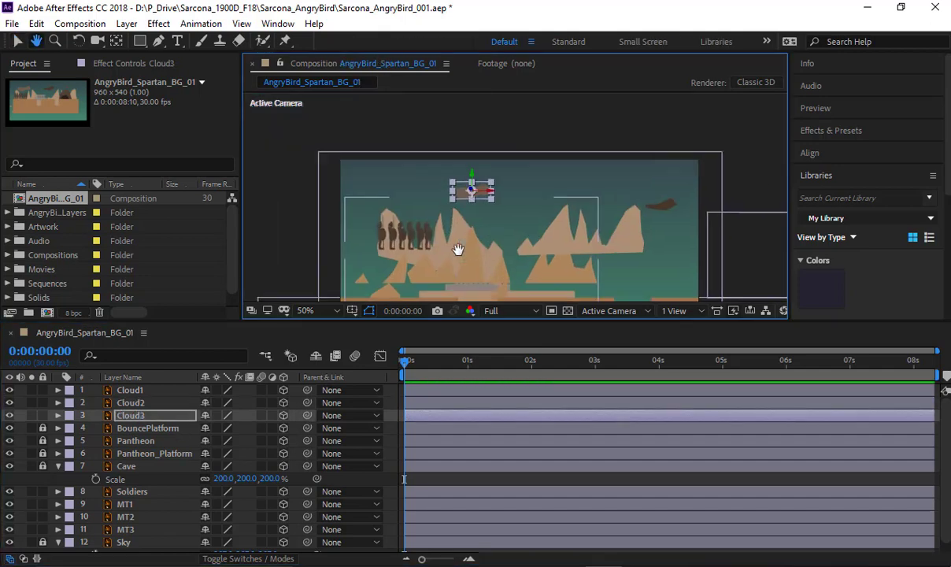
Move the Cloud1 layer up into the sky above the right mountain range and deselect it.
{"action": "left_click", "coordinate": [157, 391]}
{"action": "left_click", "coordinate": [556, 220]}
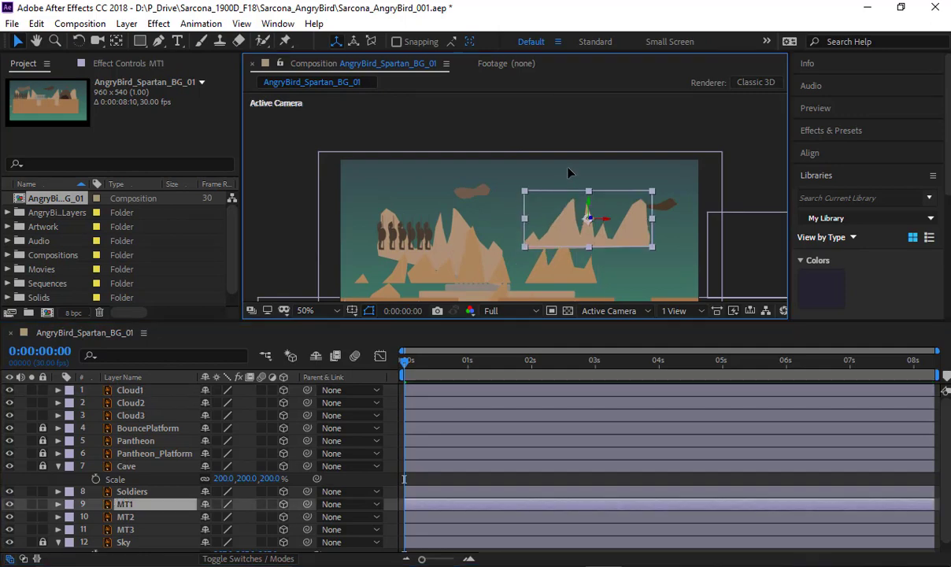
{"action": "left_click", "coordinate": [179, 394]}
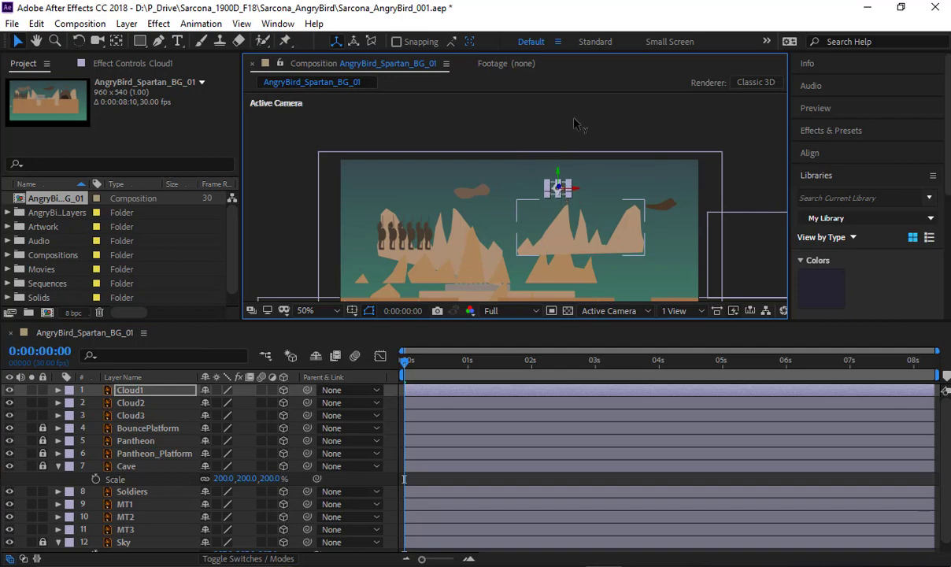
{"action": "left_click", "coordinate": [652, 175]}
{"action": "key", "text": "space"}
{"action": "left_click_drag", "start_coordinate": [604, 244], "coordinate": [621, 215]}
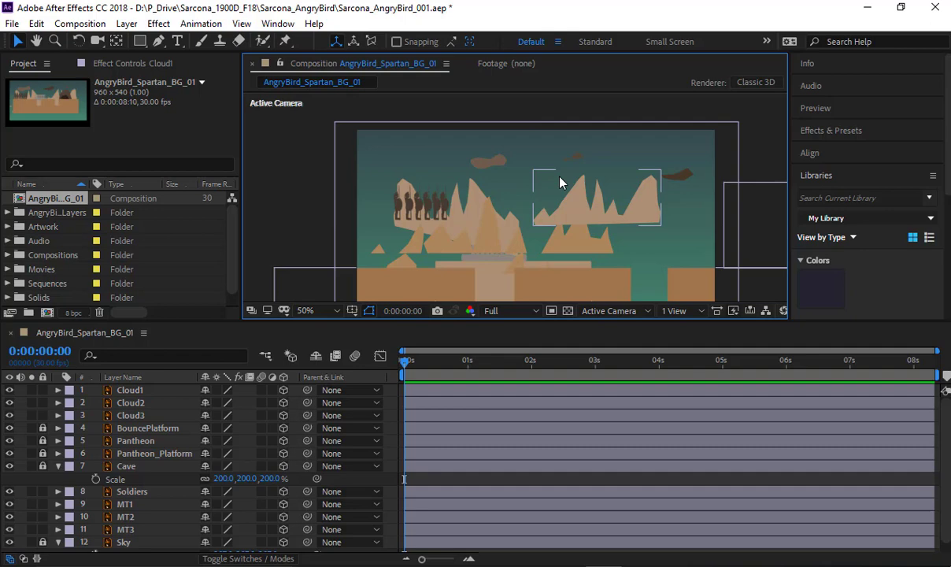
Lock the three cloud layers and lower the Soldiers layer from the mountains down to the ground.
{"action": "left_click_drag", "start_coordinate": [43, 403], "coordinate": [41, 418]}
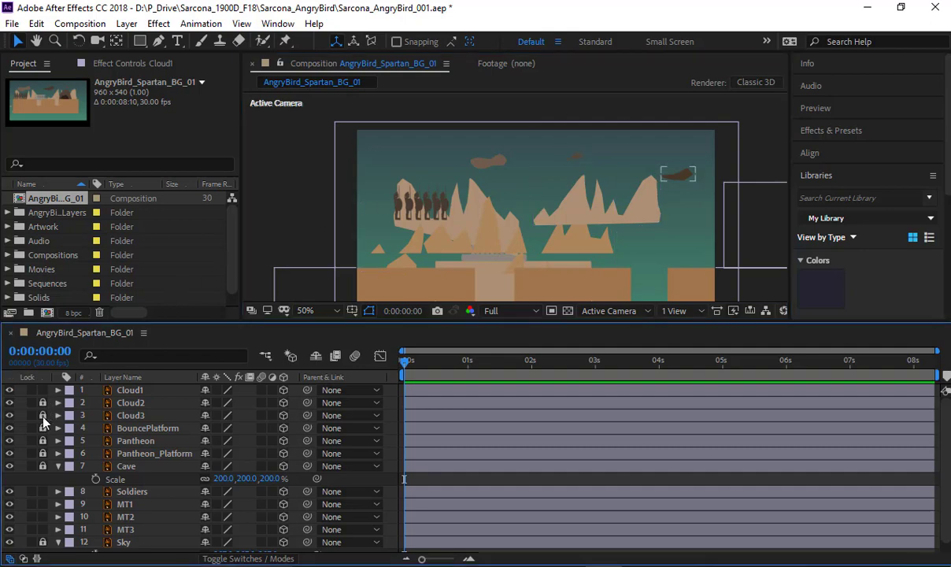
{"action": "left_click", "coordinate": [126, 492]}
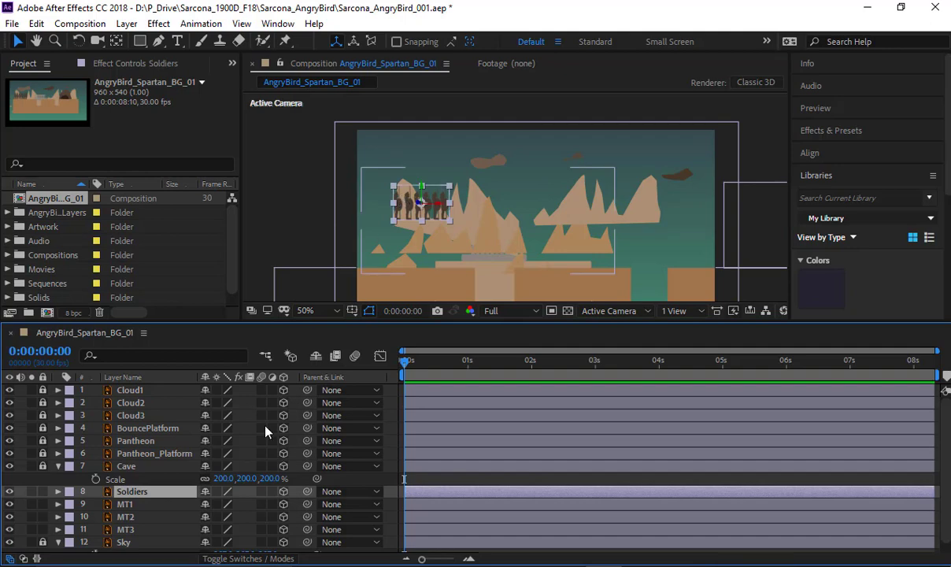
{"action": "scroll", "coordinate": [397, 214], "scroll_direction": "up", "scroll_amount": 1}
{"action": "left_click_drag", "start_coordinate": [398, 214], "coordinate": [499, 187]}
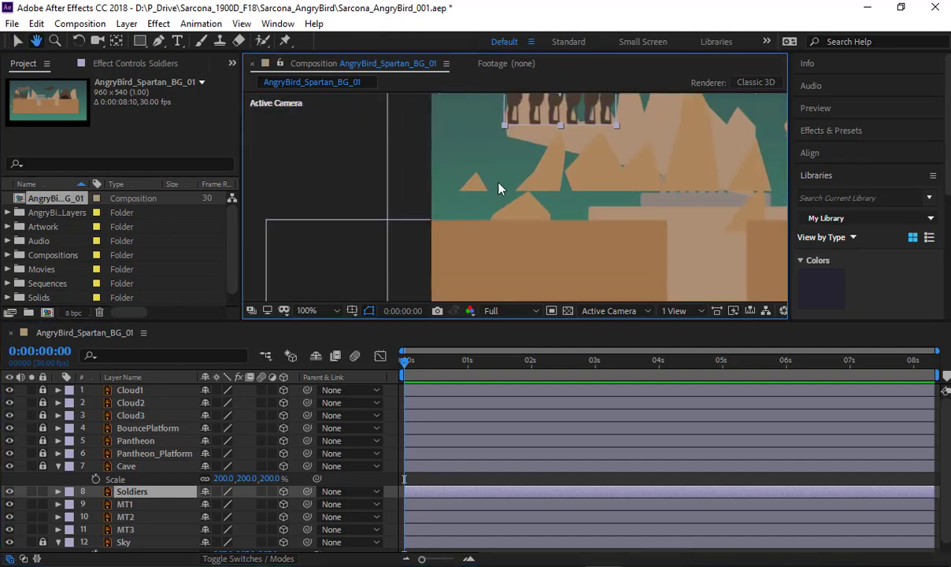
{"action": "left_click_drag", "start_coordinate": [530, 234], "coordinate": [462, 303]}
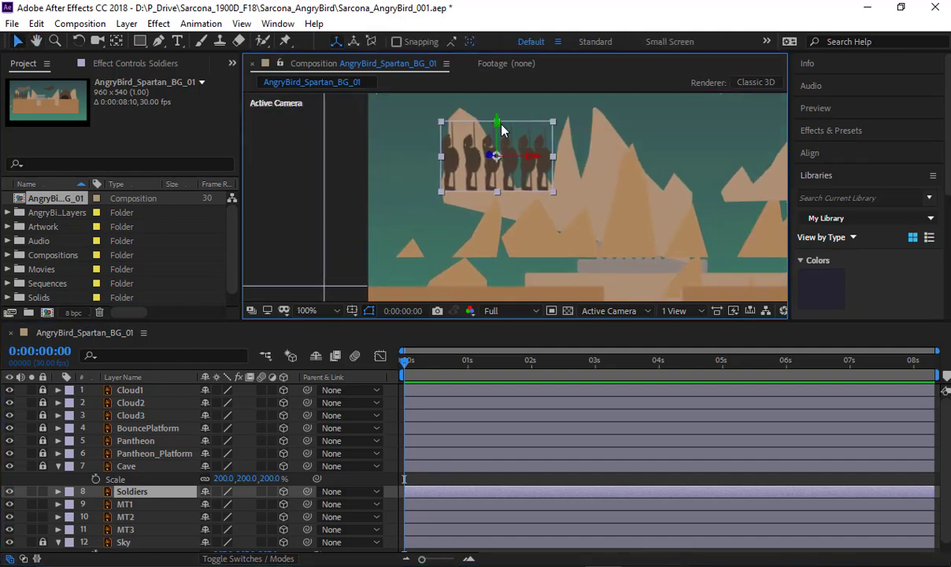
{"action": "left_click_drag", "start_coordinate": [497, 128], "coordinate": [497, 222]}
Scale the Soldiers layer to 200% and stand it on the ground, partly beyond the frame's left edge.
{"action": "key", "text": "s"}
{"action": "left_click", "coordinate": [244, 504]}
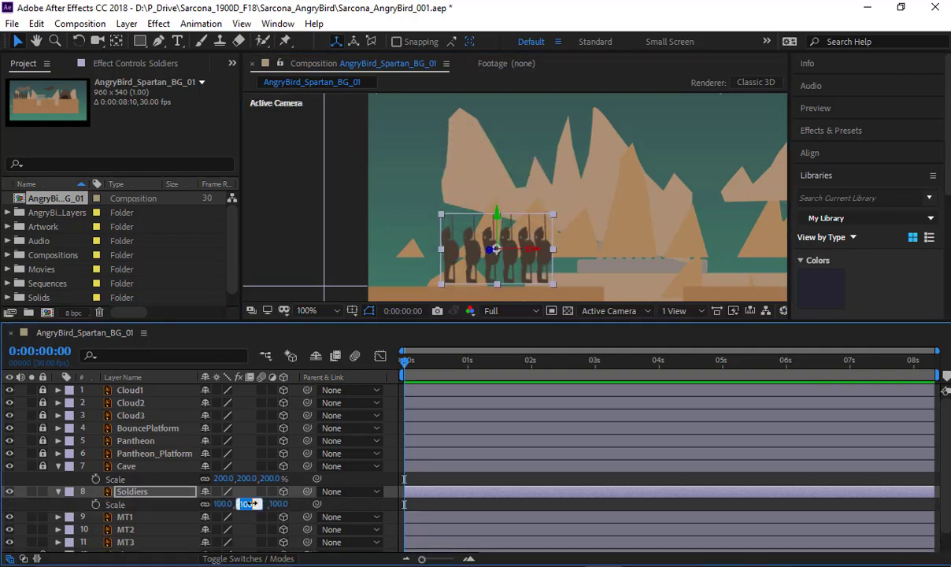
{"action": "type", "text": "200"}
{"action": "key", "text": "Return"}
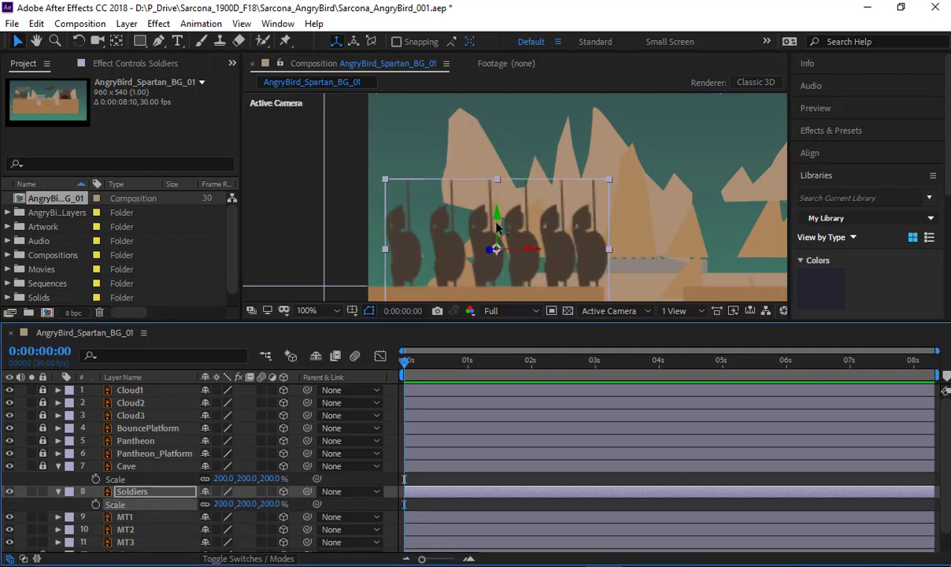
{"action": "left_click_drag", "start_coordinate": [497, 231], "coordinate": [479, 206]}
{"action": "scroll", "coordinate": [478, 215], "scroll_direction": "up", "scroll_amount": 1}
{"action": "left_click_drag", "start_coordinate": [419, 215], "coordinate": [510, 194]}
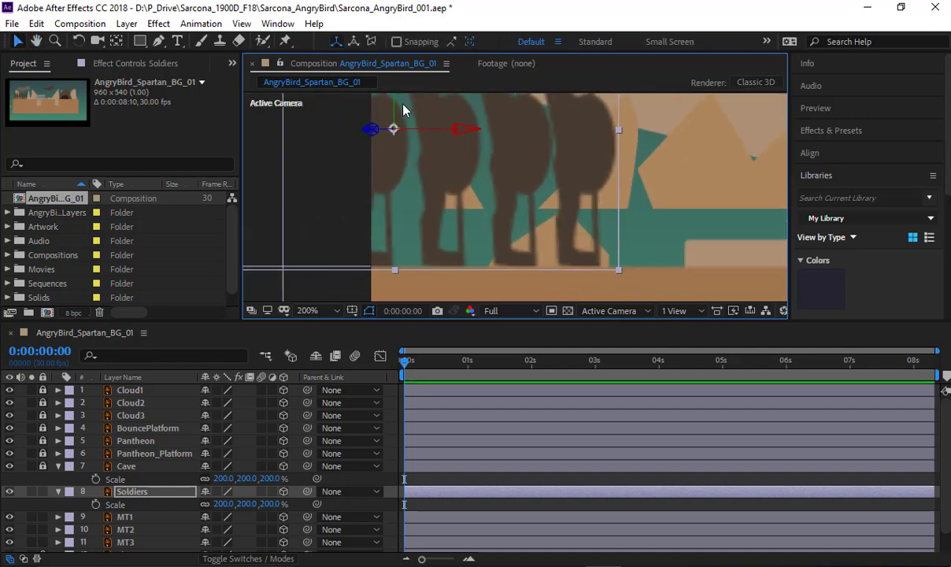
{"action": "left_click_drag", "start_coordinate": [396, 103], "coordinate": [399, 104]}
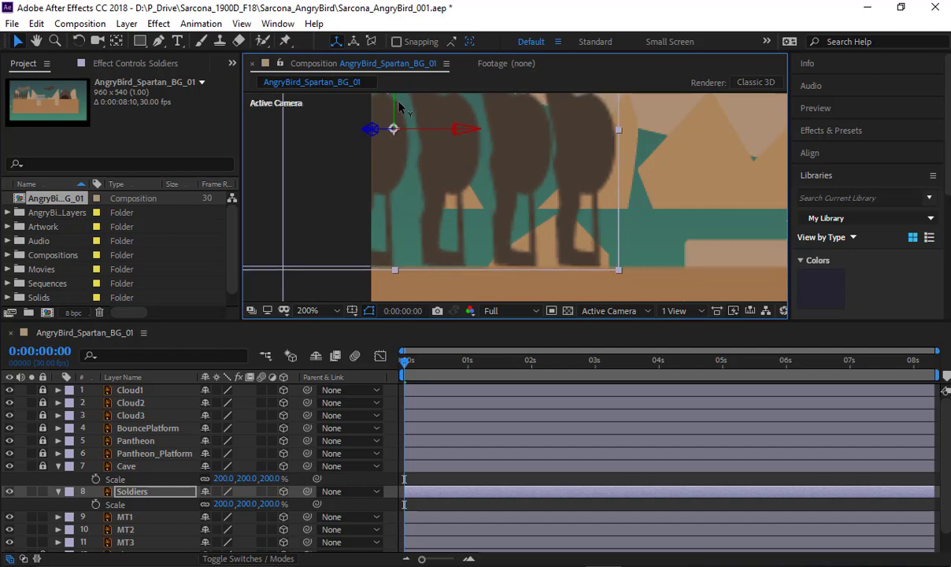
Collapse the Scale properties of all layers in the composition.
{"action": "key", "text": "s"}
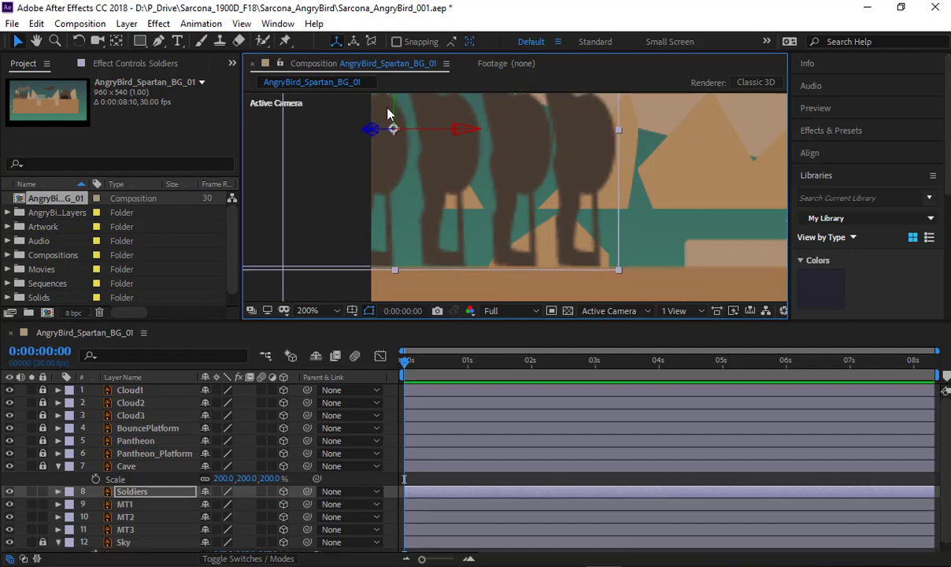
{"action": "left_click", "coordinate": [179, 465]}
{"action": "key", "text": "s"}
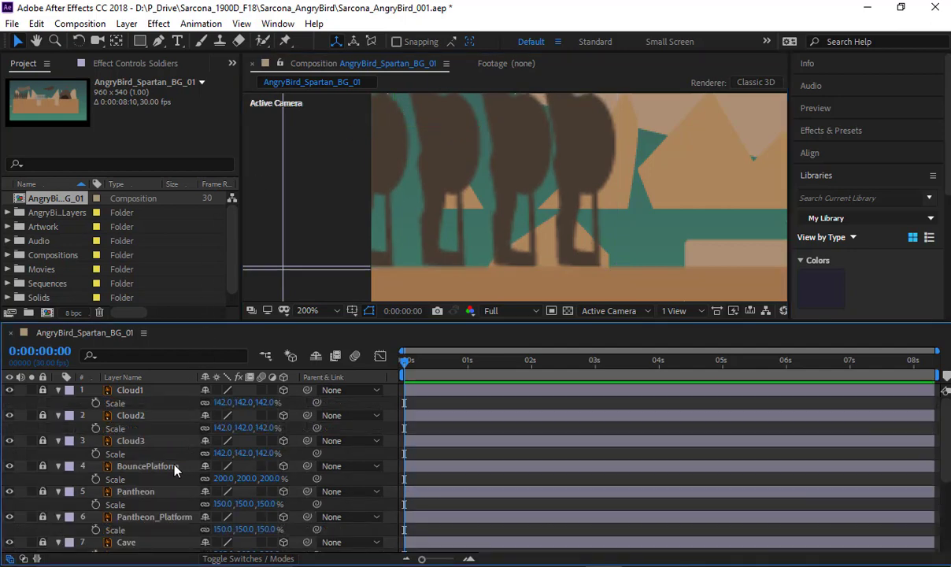
{"action": "key", "text": "s"}
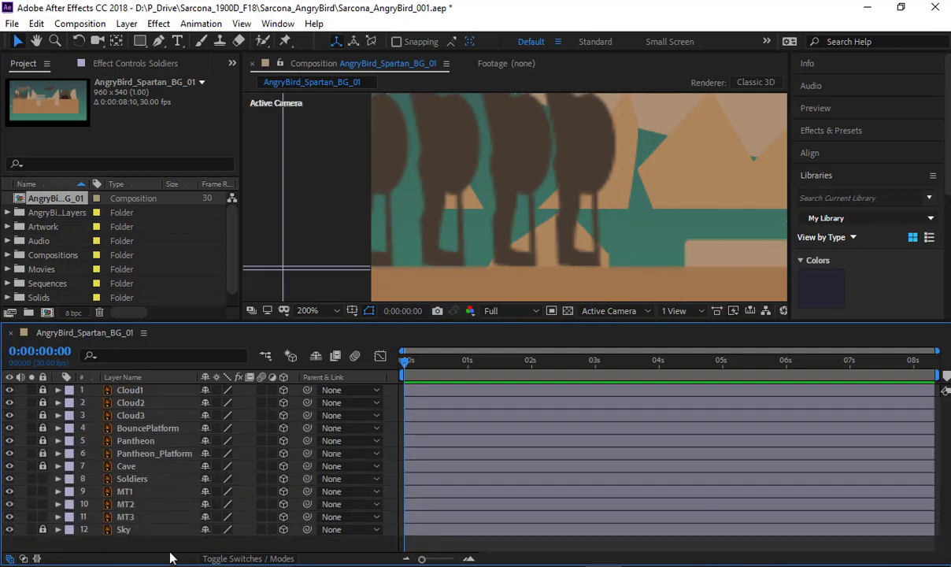
Turn on continuous rasterization for the Soldiers layer, comparing its edges with the switch off and on.
{"action": "left_click", "coordinate": [132, 479]}
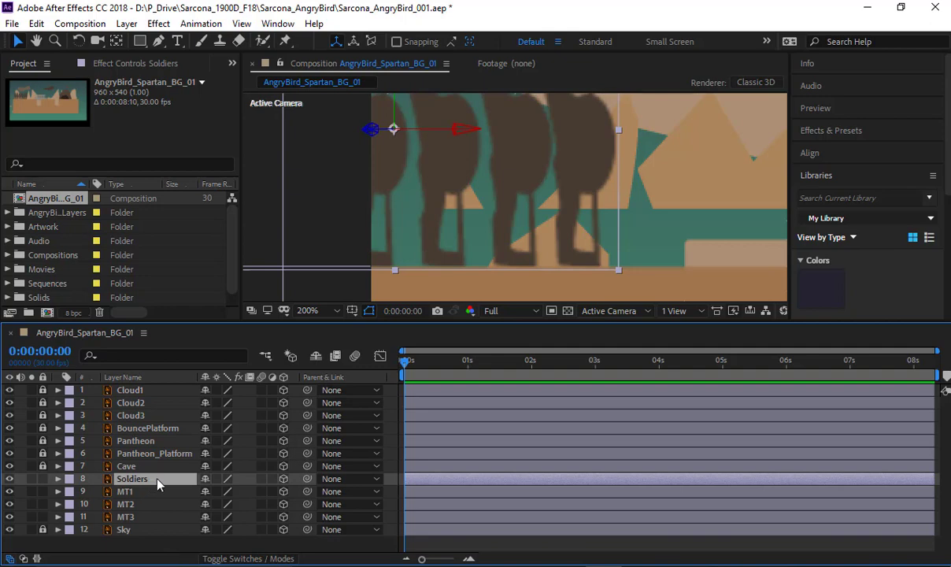
{"action": "left_click", "coordinate": [217, 478]}
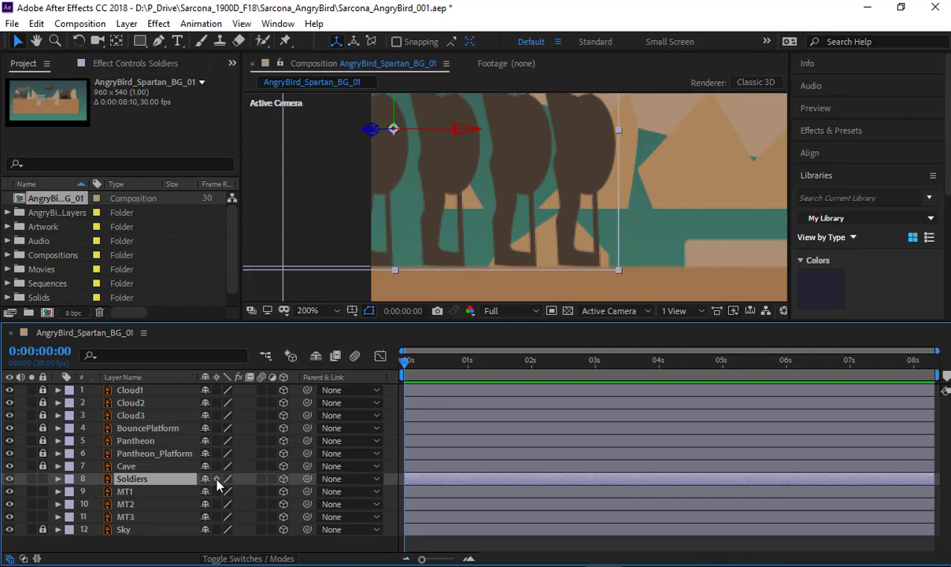
{"action": "left_click", "coordinate": [217, 479]}
{"action": "left_click", "coordinate": [216, 478]}
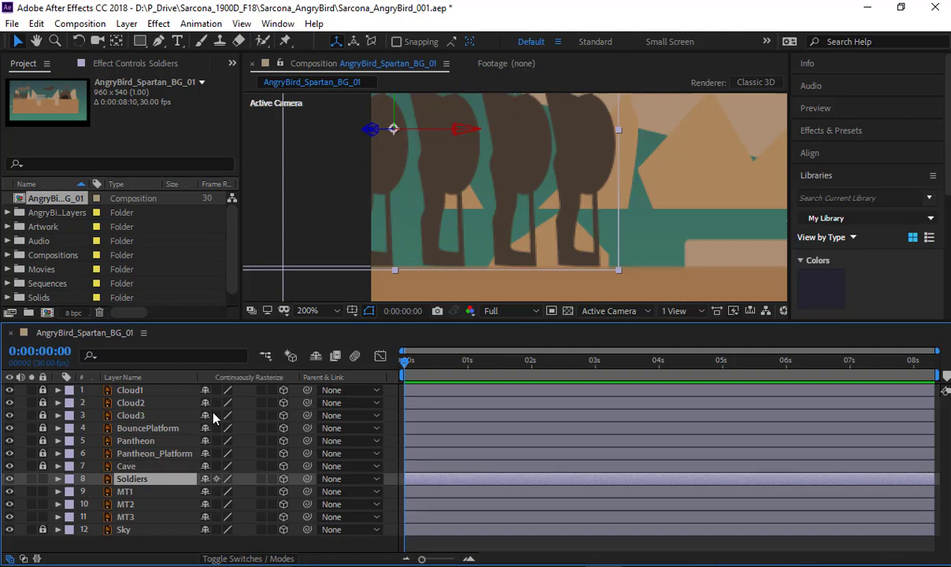
Unlock all layers, turn on continuous rasterization for every one of them, and inspect the soldiers' edges up close.
{"action": "left_click", "coordinate": [43, 391]}
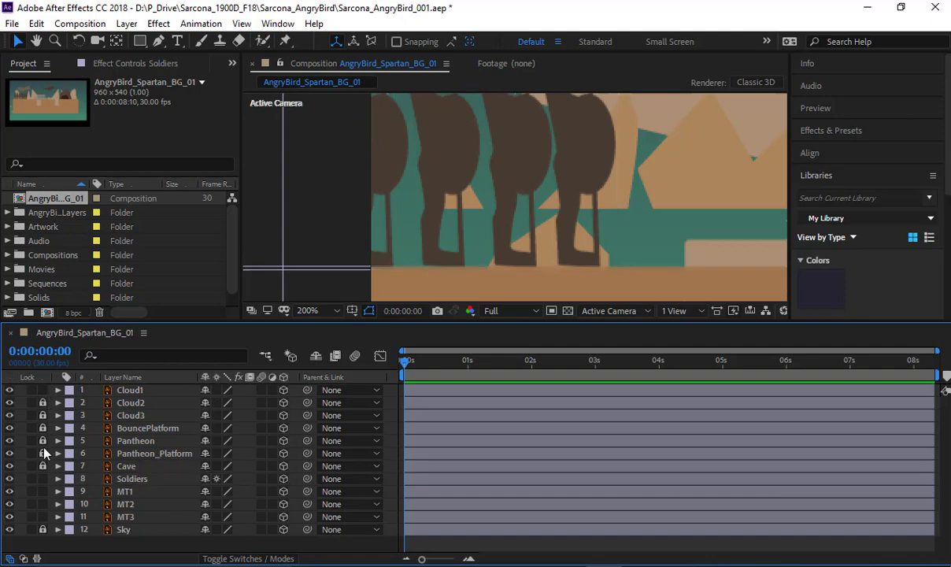
{"action": "left_click", "coordinate": [43, 529]}
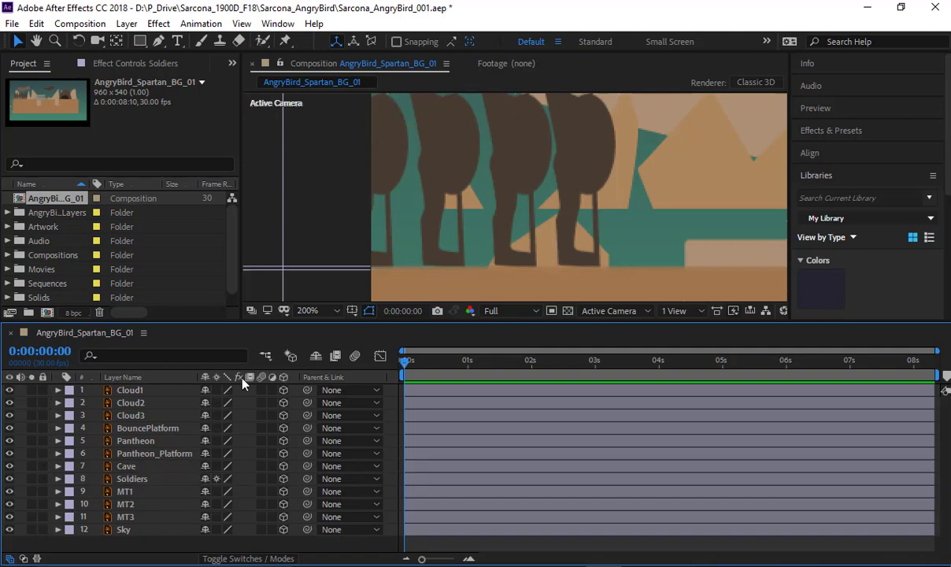
{"action": "left_click_drag", "start_coordinate": [218, 390], "coordinate": [219, 493]}
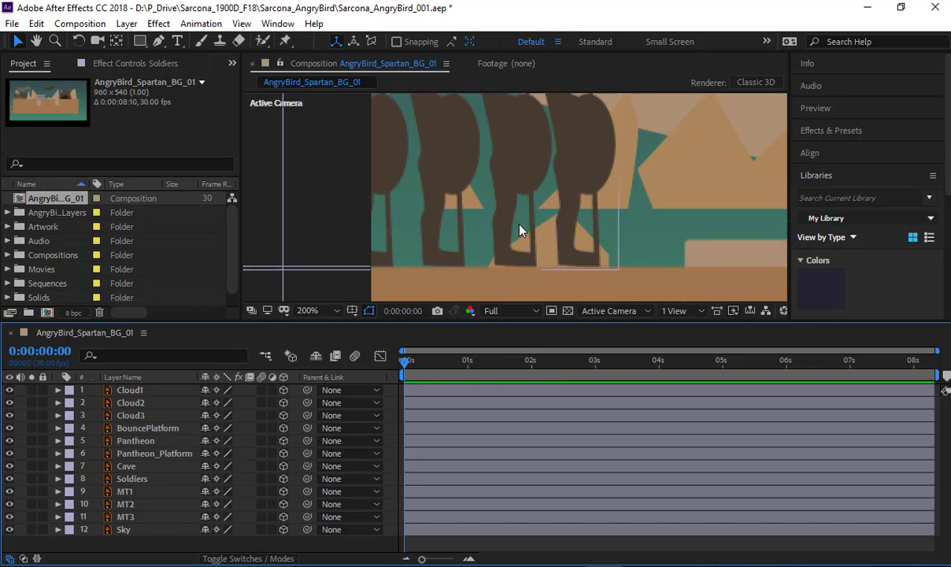
{"action": "scroll", "coordinate": [520, 230], "scroll_direction": "down", "scroll_amount": 1}
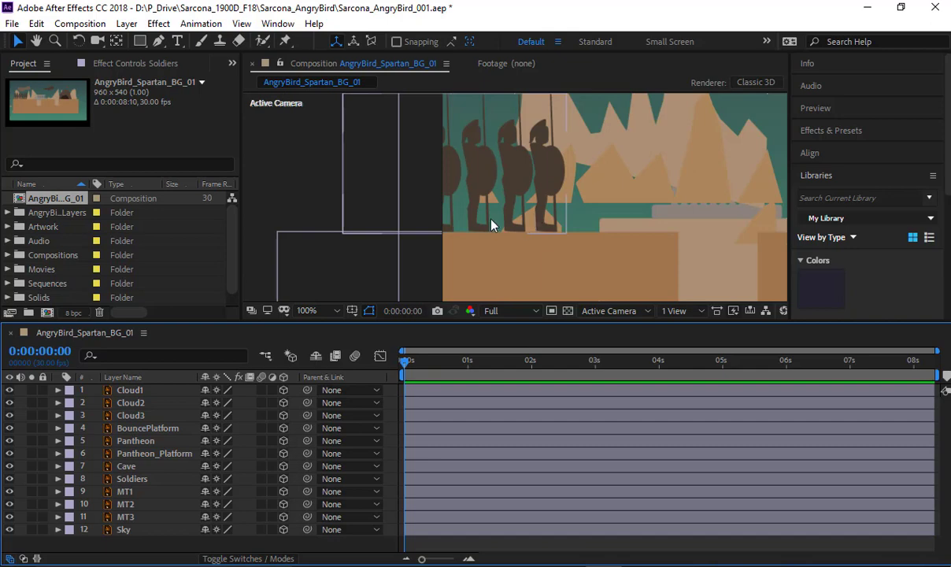
{"action": "scroll", "coordinate": [491, 225], "scroll_direction": "up", "scroll_amount": 6}
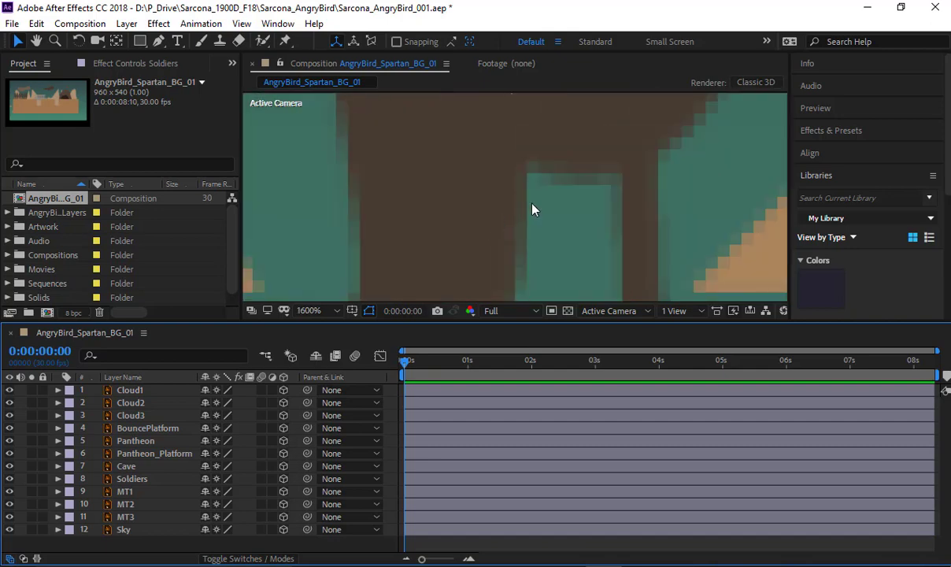
{"action": "scroll", "coordinate": [532, 209], "scroll_direction": "down", "scroll_amount": 6}
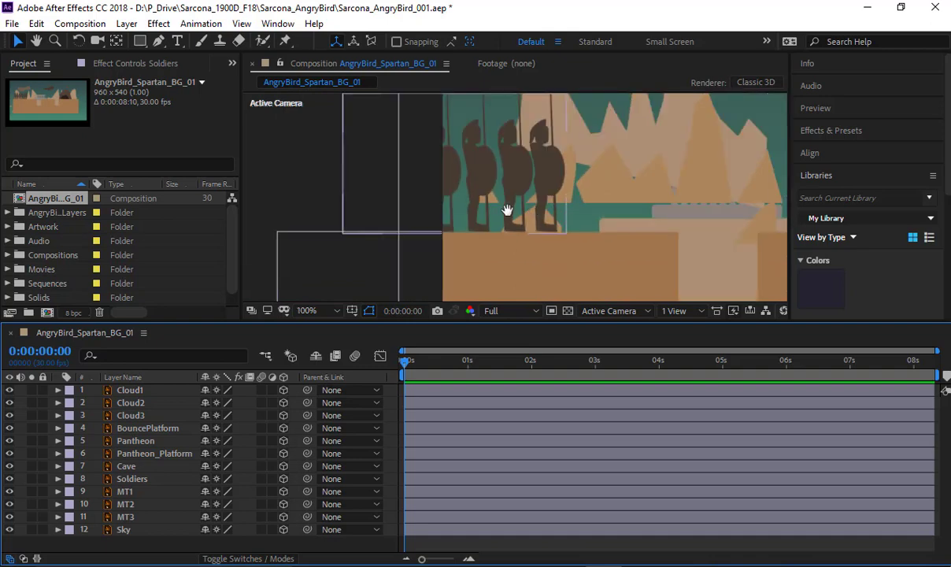
{"action": "left_click_drag", "start_coordinate": [508, 210], "coordinate": [386, 214]}
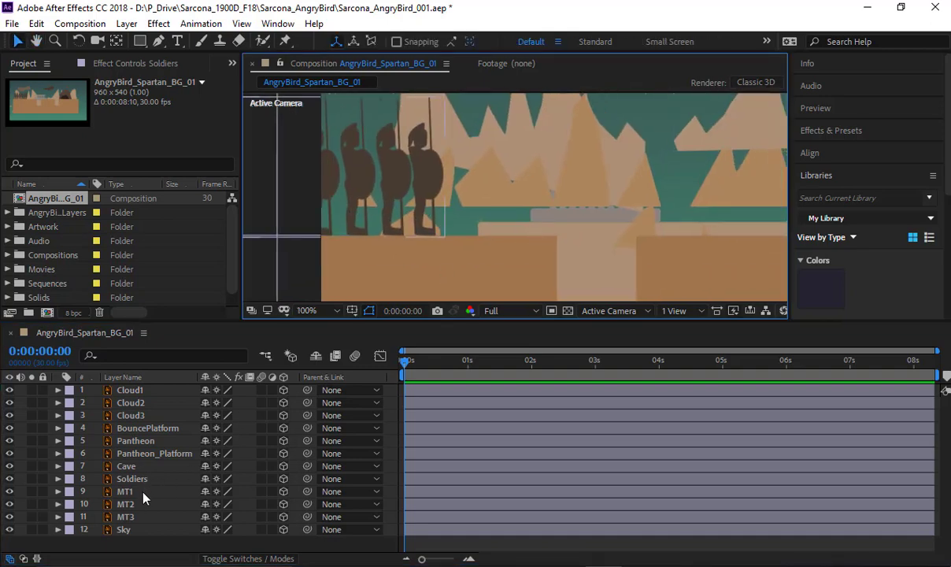
{"action": "left_click", "coordinate": [134, 390]}
{"action": "left_click", "coordinate": [131, 415], "text": "shift"}
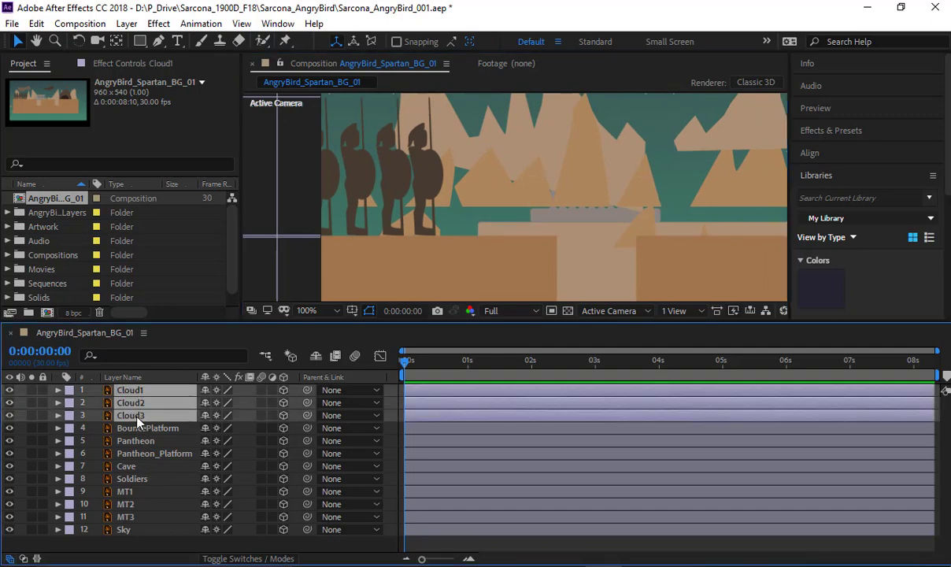
{"action": "left_click", "coordinate": [142, 443]}
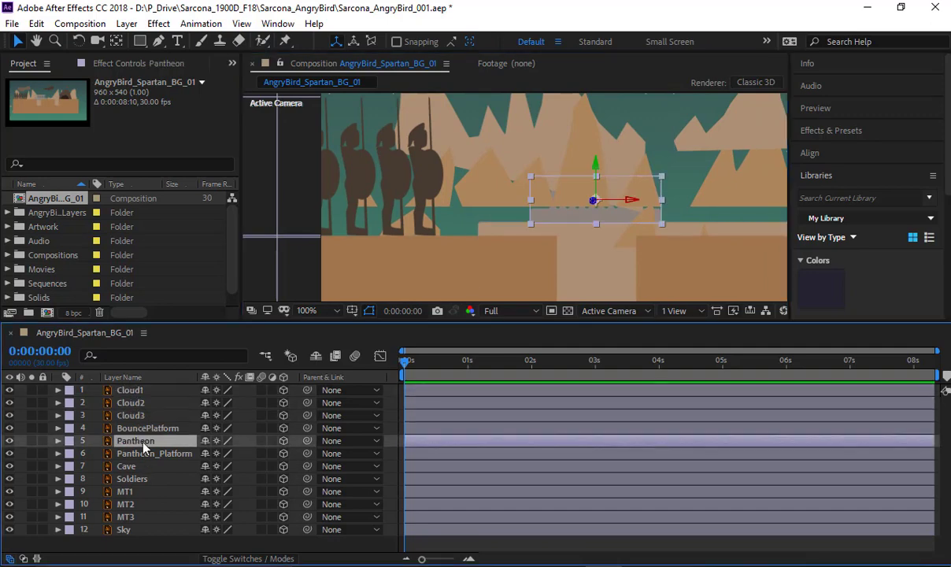
{"action": "key", "text": "p"}
{"action": "key", "text": "p"}
Push the MT1, MT2 and MT3 layers back to a Z position of 1270 and scale them together to 204%.
{"action": "left_click", "coordinate": [148, 492]}
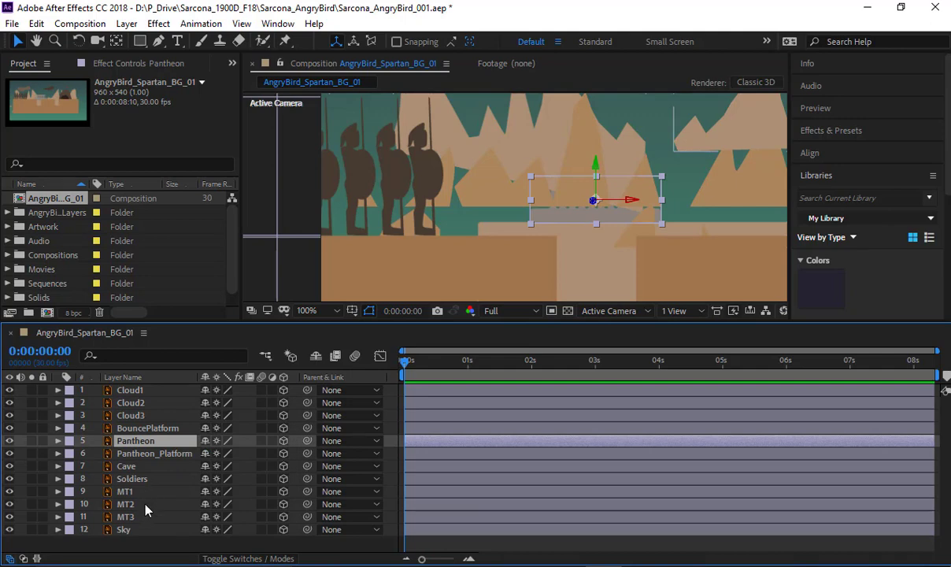
{"action": "left_click", "coordinate": [148, 517], "text": "shift"}
{"action": "key", "text": "p"}
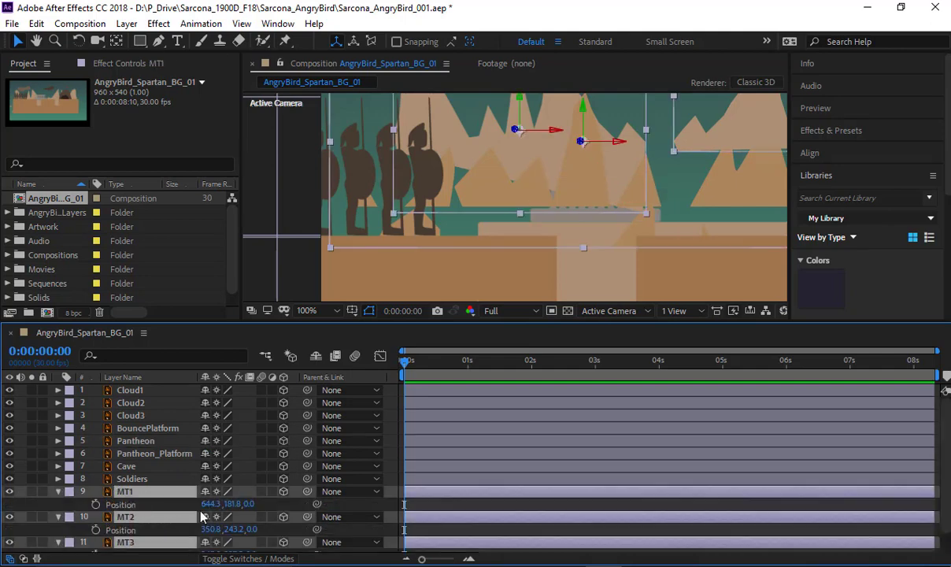
{"action": "left_click_drag", "start_coordinate": [252, 504], "coordinate": [824, 464]}
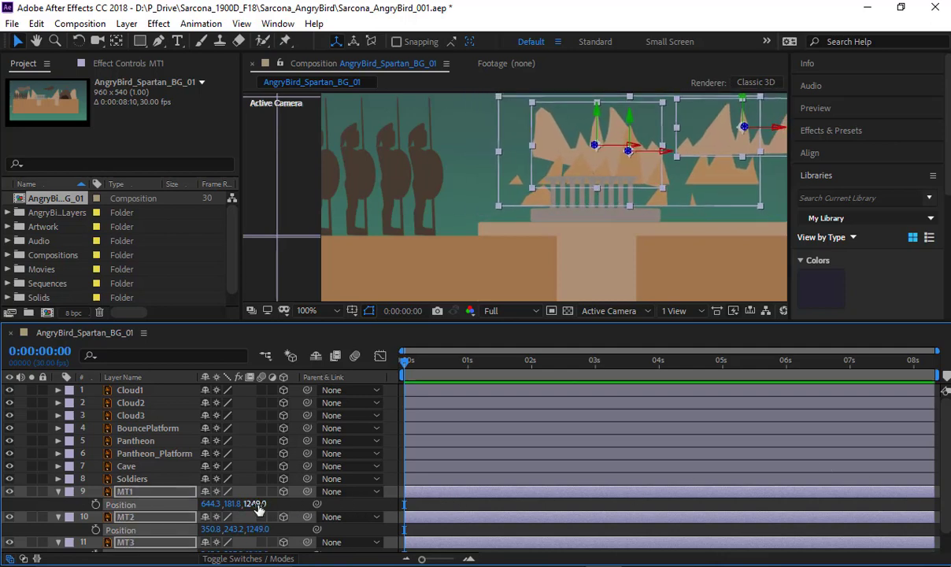
{"action": "left_click_drag", "start_coordinate": [256, 504], "coordinate": [278, 509]}
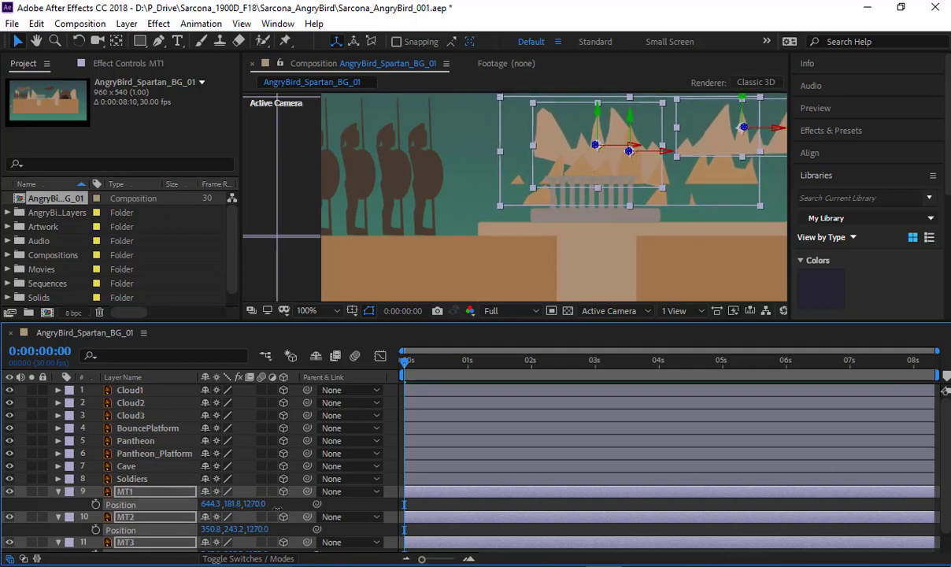
{"action": "key", "text": "s"}
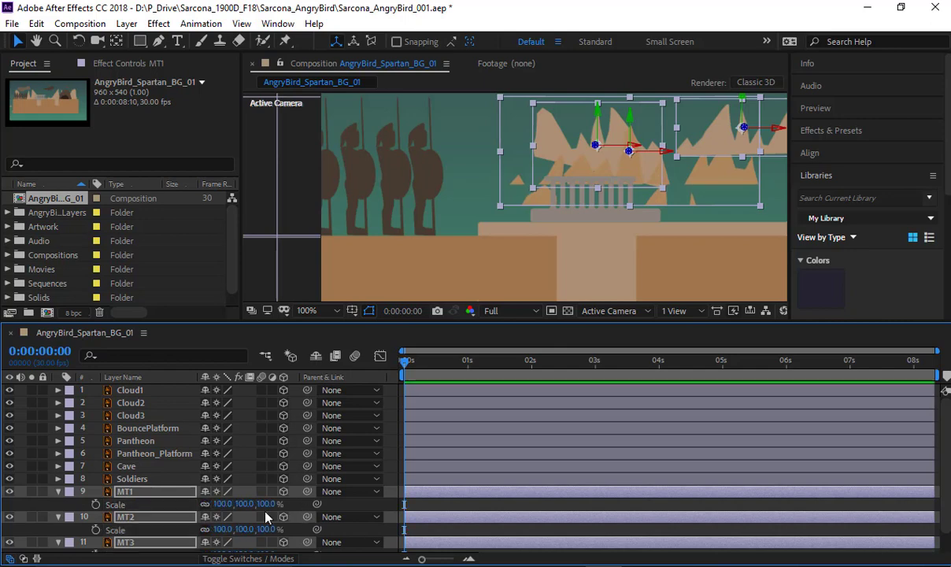
{"action": "left_click_drag", "start_coordinate": [223, 504], "coordinate": [340, 513]}
Scale the MT1 layer to 412% and move it down and right to the right edge of the frame.
{"action": "scroll", "coordinate": [644, 228], "scroll_direction": "down", "scroll_amount": 1}
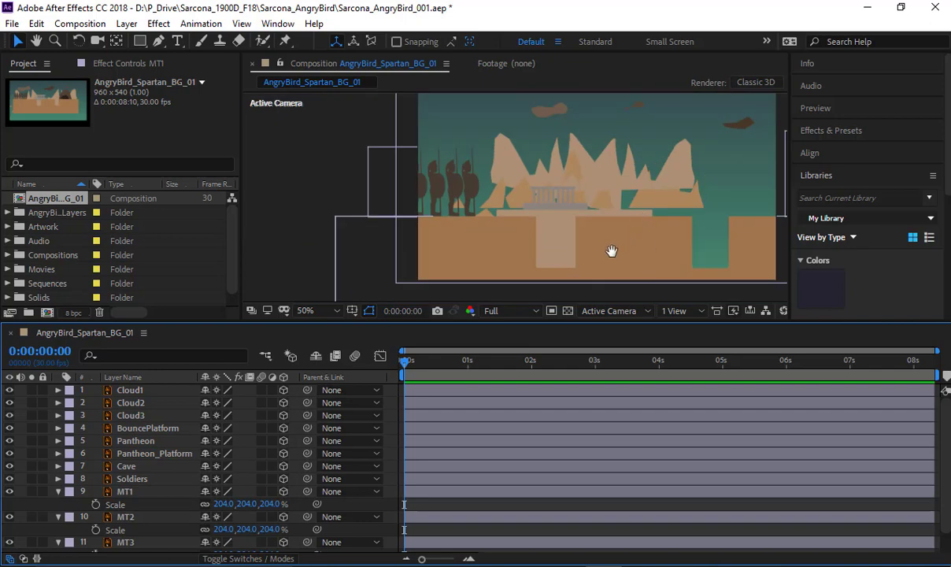
{"action": "left_click_drag", "start_coordinate": [612, 250], "coordinate": [591, 278]}
{"action": "left_click", "coordinate": [169, 493]}
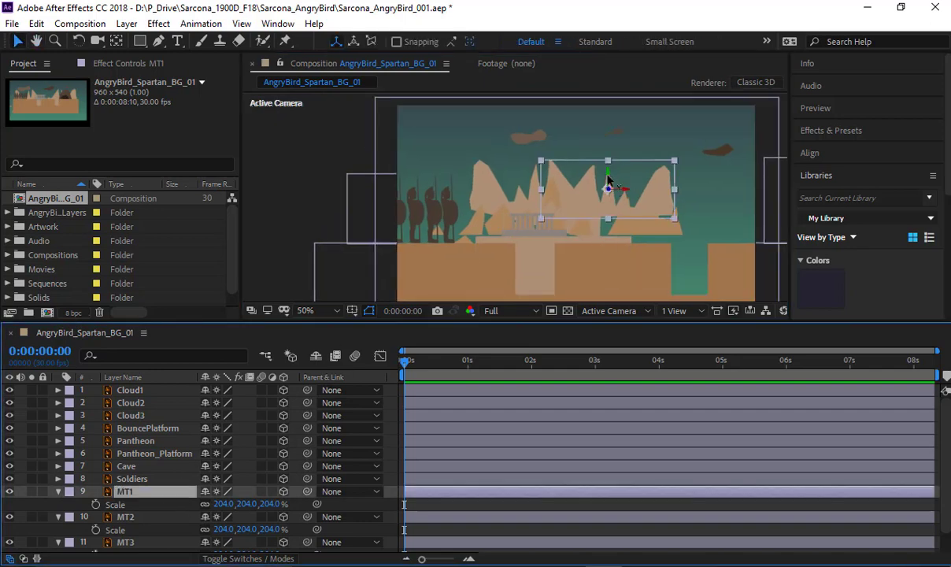
{"action": "left_click_drag", "start_coordinate": [607, 180], "coordinate": [723, 237]}
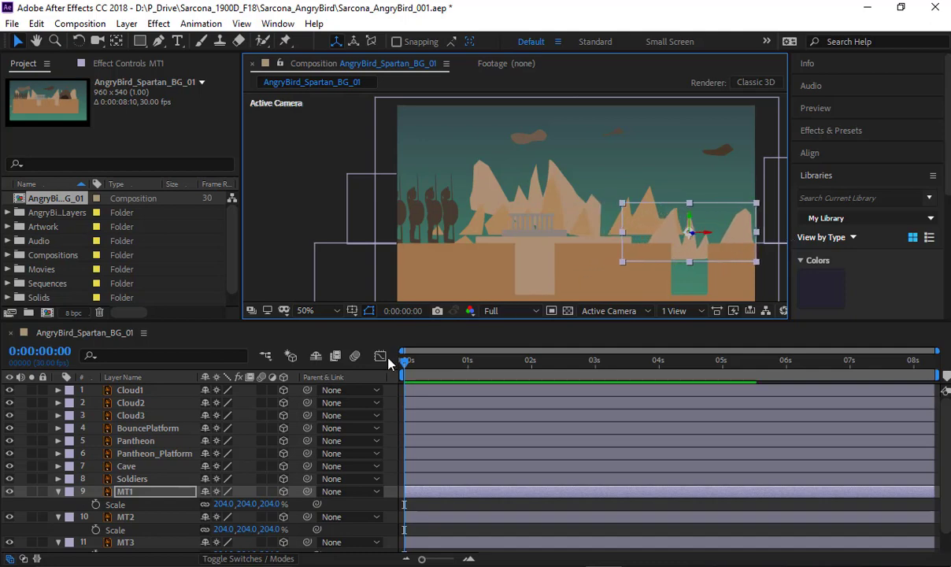
{"action": "left_click_drag", "start_coordinate": [224, 504], "coordinate": [404, 498]}
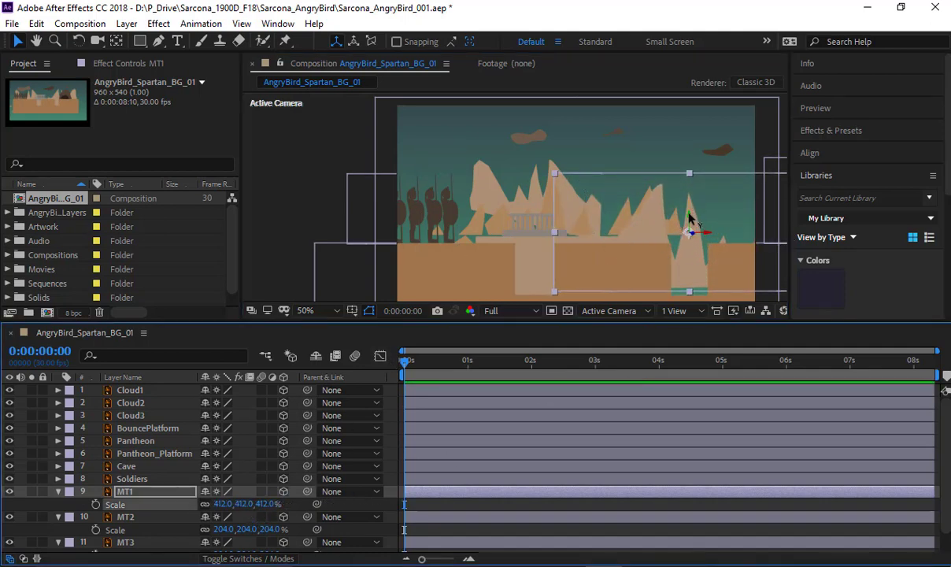
{"action": "left_click_drag", "start_coordinate": [689, 214], "coordinate": [778, 243]}
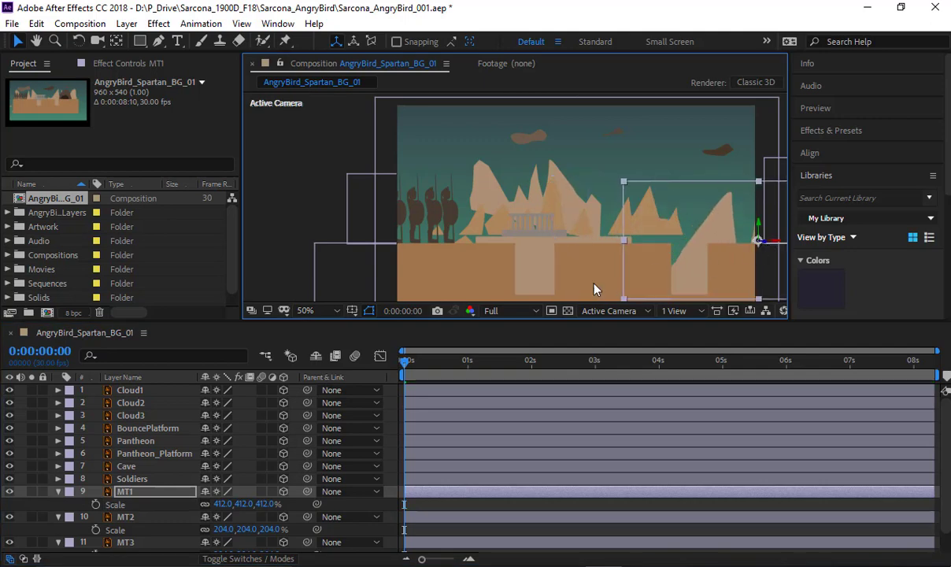
Scale the MT2 mountain layer up to 361%.
{"action": "left_click", "coordinate": [183, 518]}
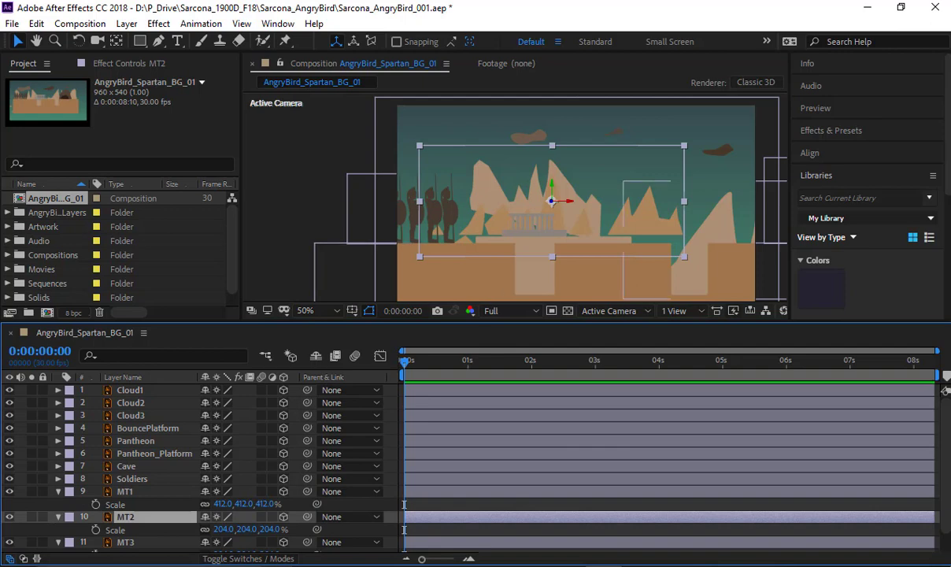
{"action": "left_click_drag", "start_coordinate": [252, 532], "coordinate": [501, 269]}
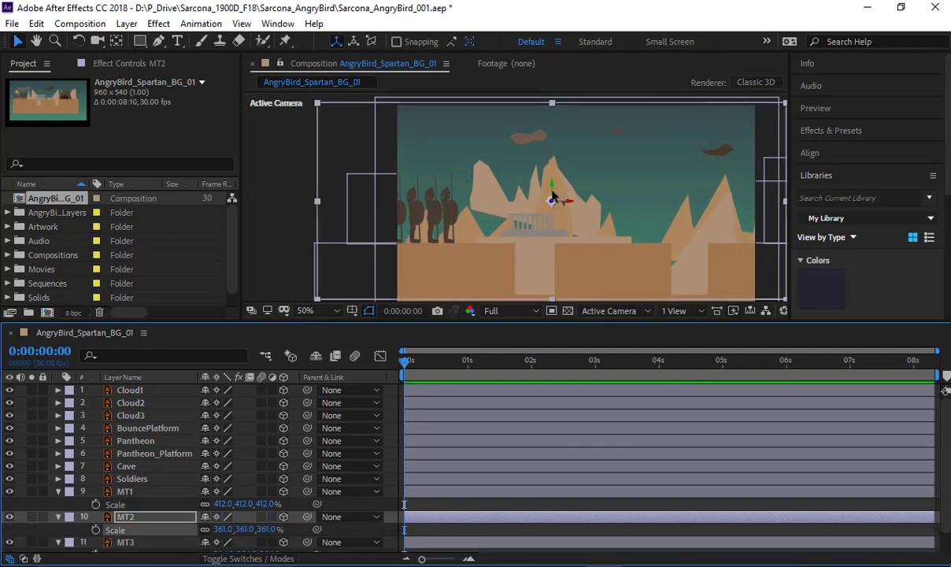
Move the MT2 mountain down and left behind the Pantheon, and place the MT3 mountains lower and to the right of it.
{"action": "left_click_drag", "start_coordinate": [557, 198], "coordinate": [515, 222]}
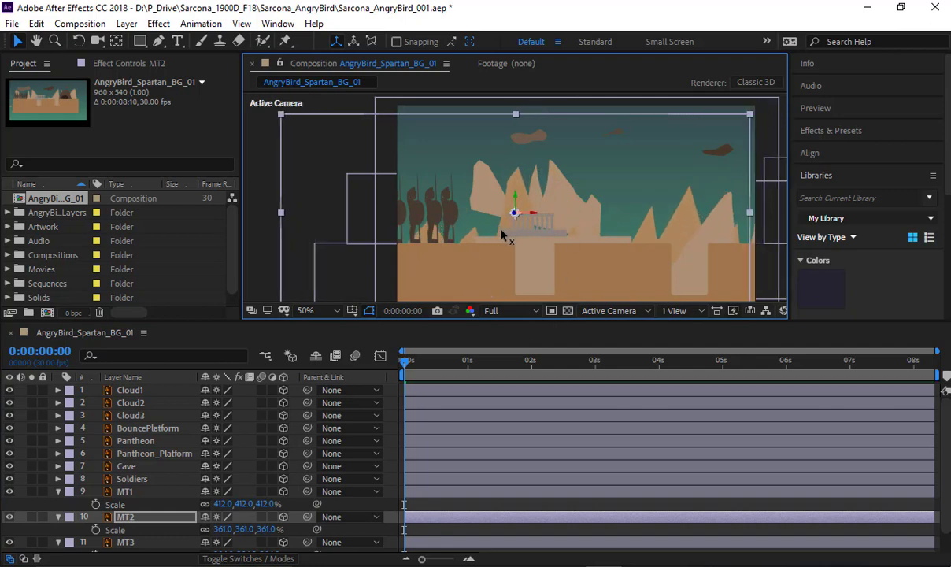
{"action": "left_click", "coordinate": [157, 543]}
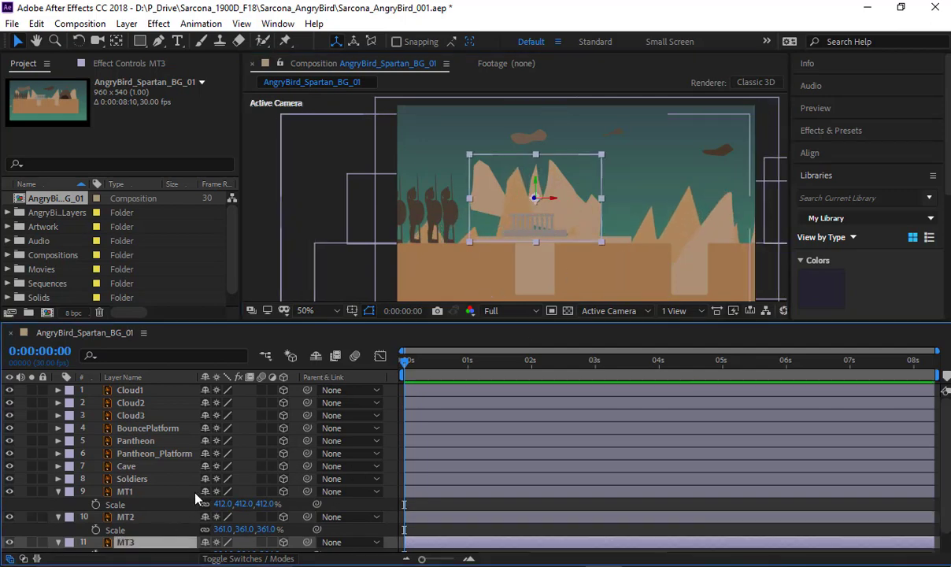
{"action": "scroll", "coordinate": [193, 492], "scroll_direction": "down", "scroll_amount": 1}
{"action": "left_click_drag", "start_coordinate": [552, 203], "coordinate": [332, 212]}
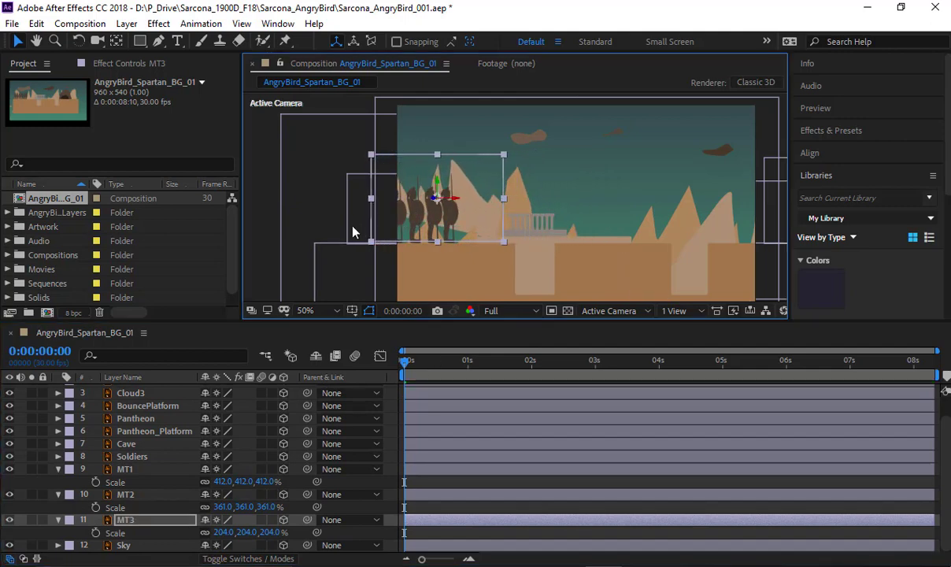
{"action": "left_click_drag", "start_coordinate": [465, 203], "coordinate": [581, 215]}
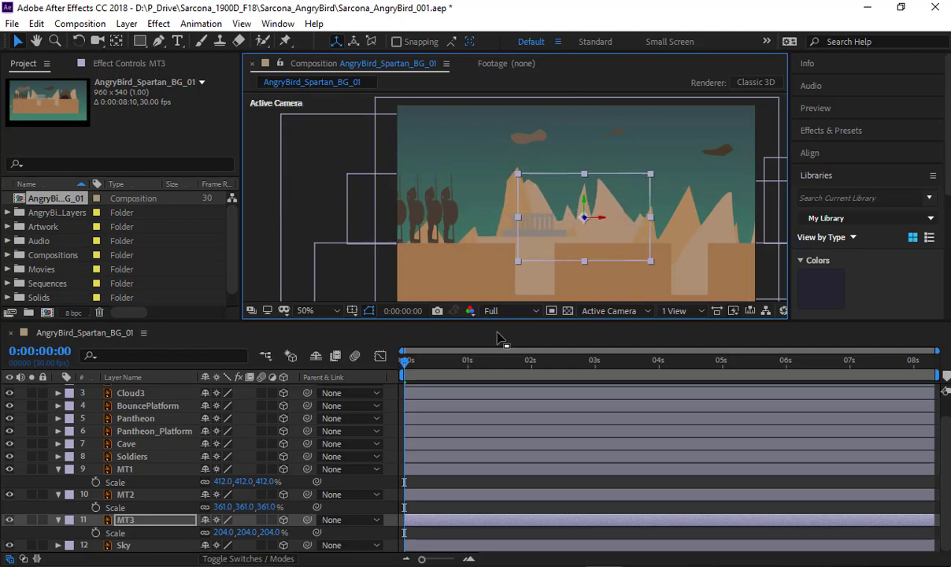
Duplicate MT3, move the copy left behind the soldiers, and mirror it horizontally with an X scale of -204%.
{"action": "key", "text": "ctrl+d"}
{"action": "left_click_drag", "start_coordinate": [600, 222], "coordinate": [475, 222]}
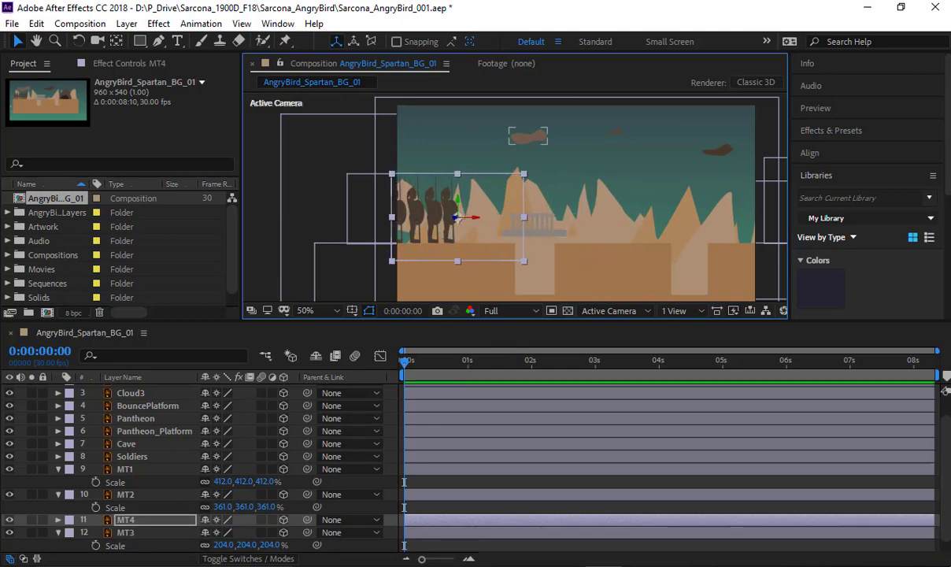
{"action": "key", "text": "s"}
{"action": "scroll", "coordinate": [208, 477], "scroll_direction": "down", "scroll_amount": 1}
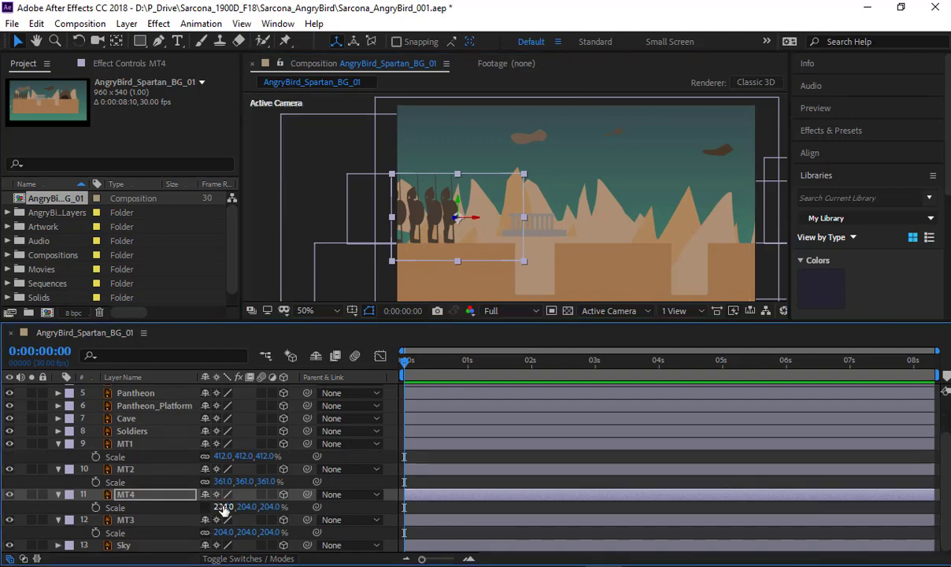
{"action": "left_click", "coordinate": [224, 507]}
{"action": "type", "text": "-204"}
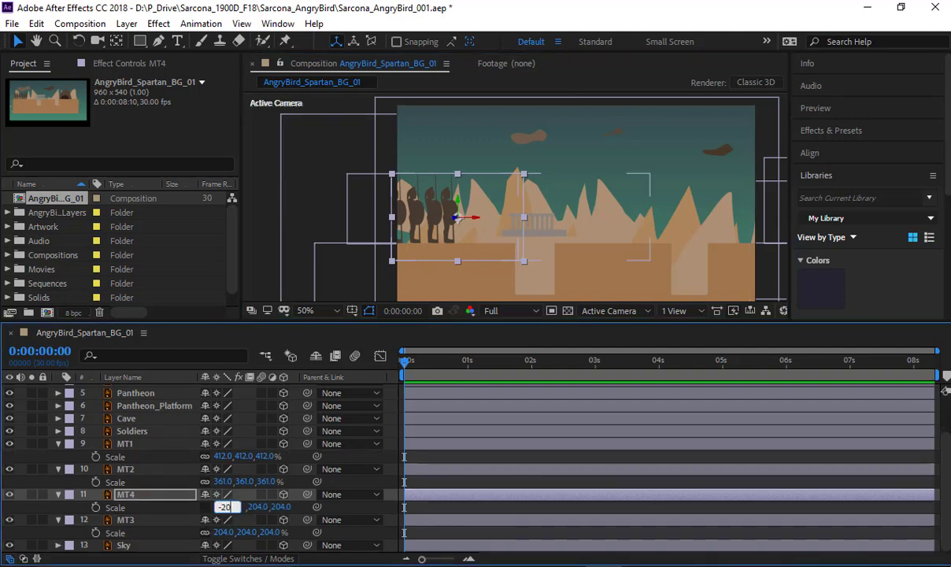
{"action": "key", "text": "Return"}
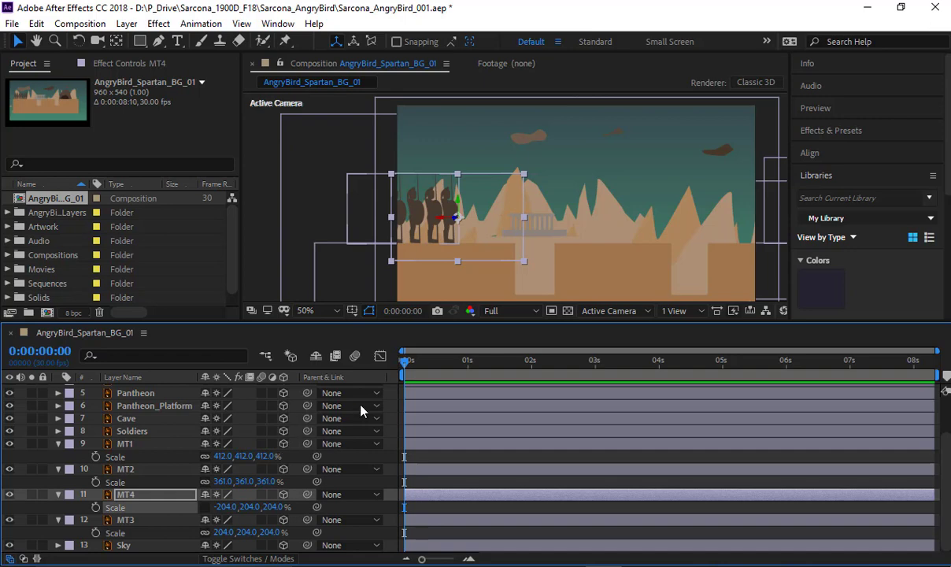
Collapse the scale properties of the MT1, MT2, MT3 and MT4 layers.
{"action": "key", "text": "s"}
{"action": "left_click", "coordinate": [129, 458]}
{"action": "key", "text": "s"}
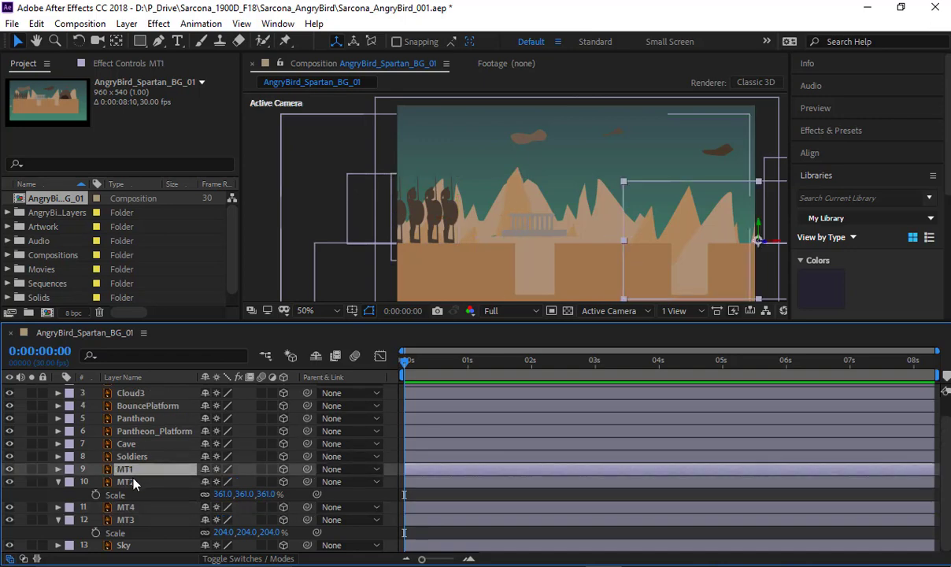
{"action": "left_click", "coordinate": [133, 480]}
{"action": "key", "text": "s"}
{"action": "left_click", "coordinate": [134, 520]}
{"action": "key", "text": "s"}
{"action": "left_click", "coordinate": [583, 439]}
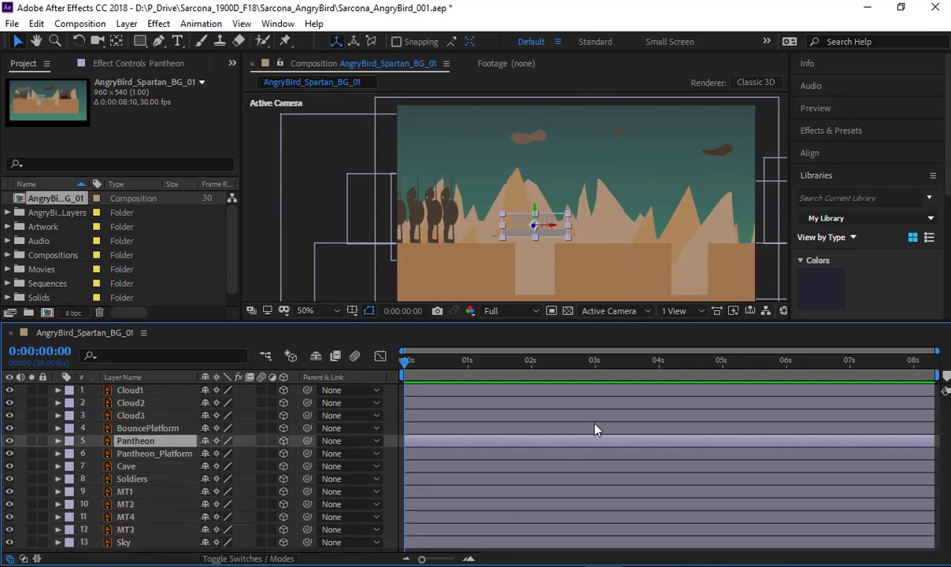
{"action": "left_click", "coordinate": [305, 205]}
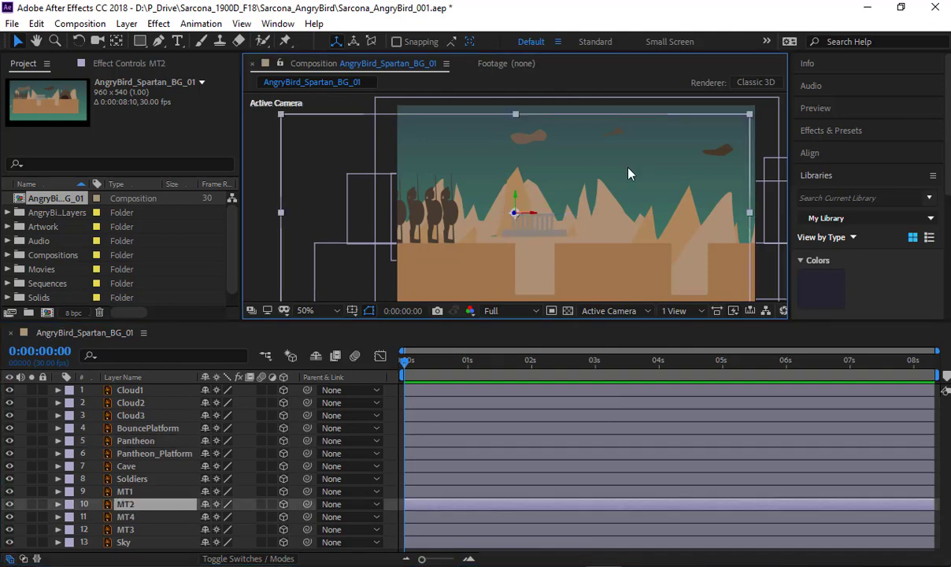
{"action": "left_click", "coordinate": [174, 516]}
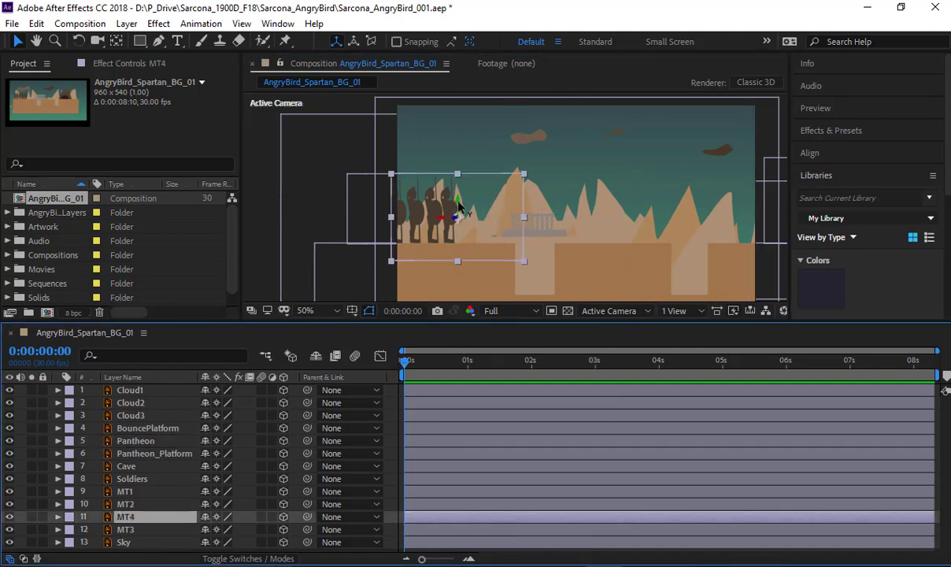
{"action": "left_click", "coordinate": [732, 218]}
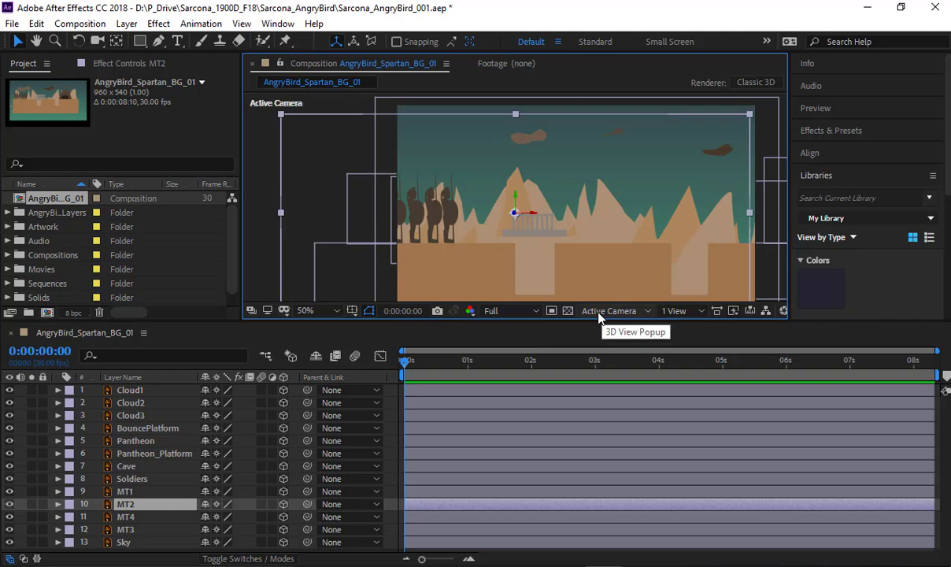
Examine how the layers are spaced in depth from the Back and Top views, and return to the Active Camera view.
{"action": "left_click", "coordinate": [628, 312]}
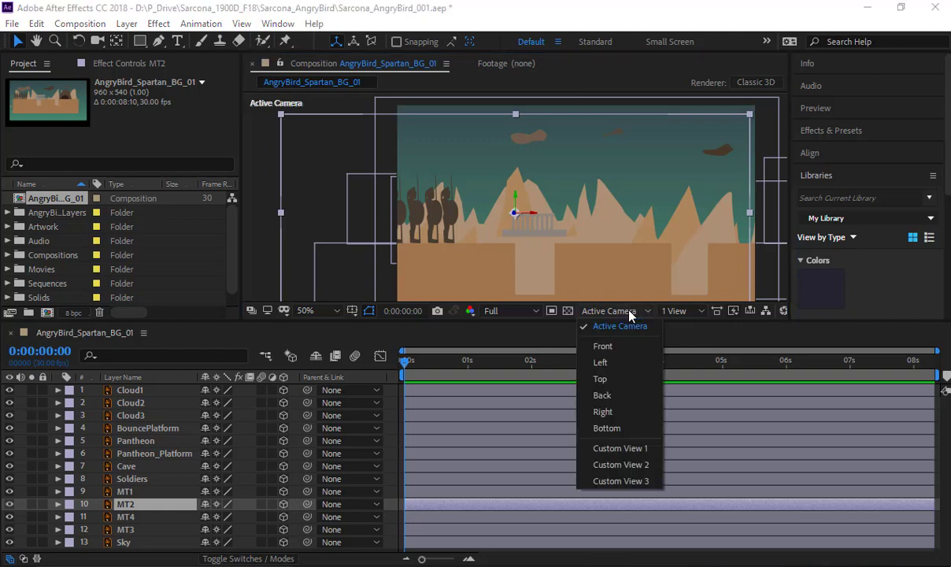
{"action": "left_click", "coordinate": [616, 397]}
{"action": "left_click", "coordinate": [610, 312]}
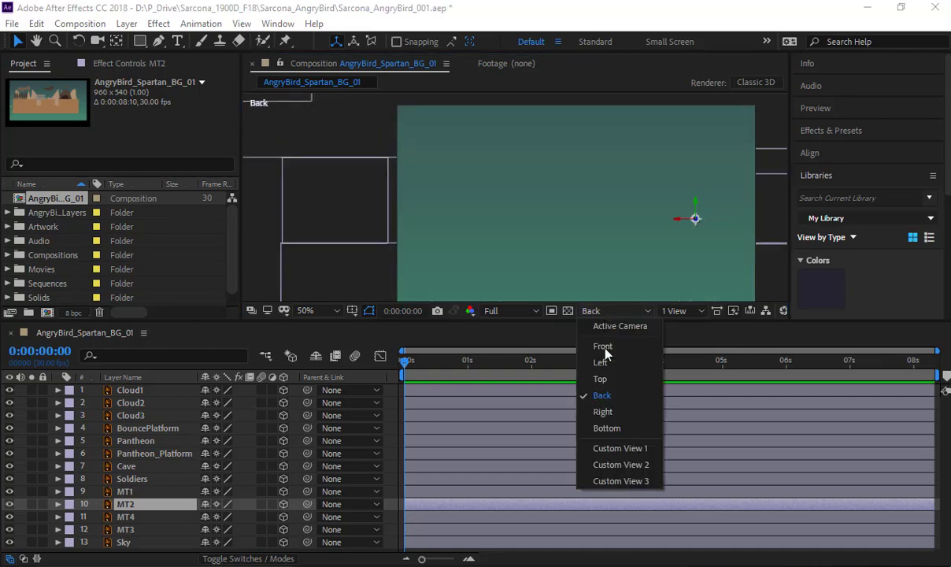
{"action": "left_click", "coordinate": [604, 379]}
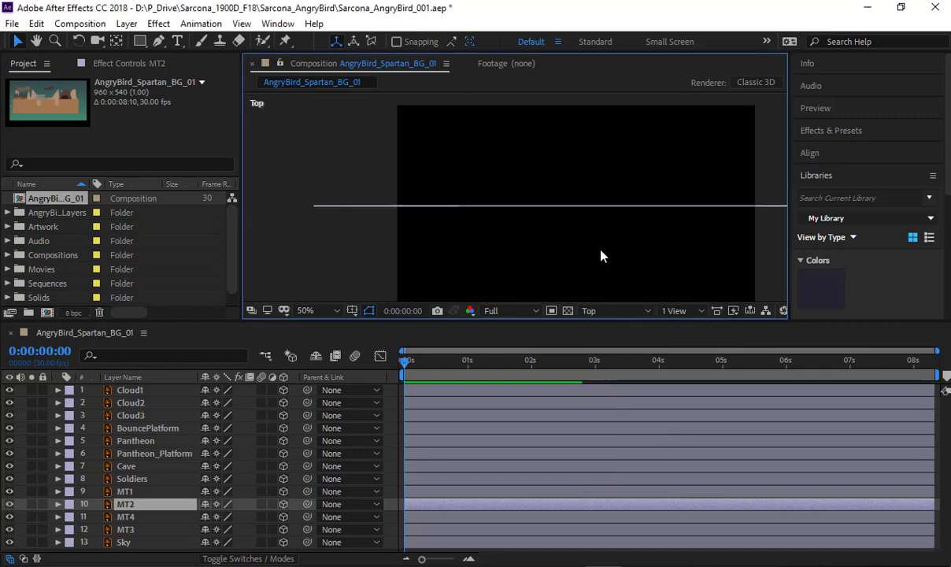
{"action": "scroll", "coordinate": [601, 249], "scroll_direction": "down", "scroll_amount": 2}
{"action": "key", "text": "space"}
{"action": "left_click_drag", "start_coordinate": [605, 177], "coordinate": [609, 234]}
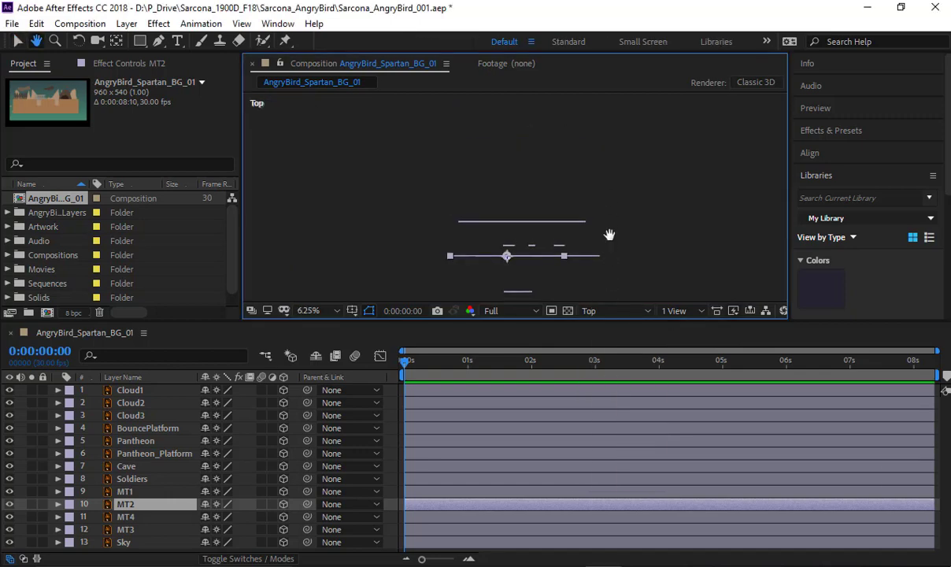
{"action": "key", "text": "v"}
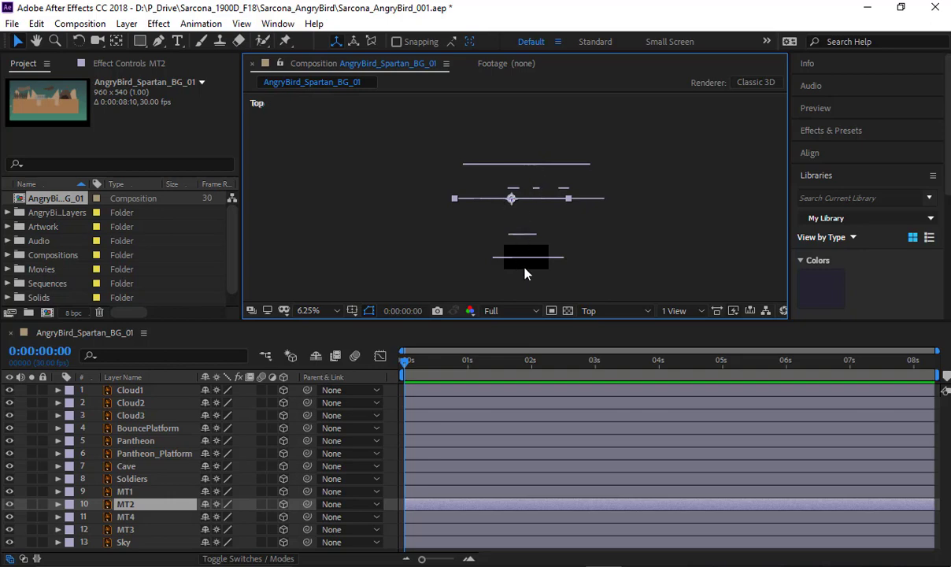
{"action": "left_click", "coordinate": [598, 310]}
{"action": "left_click", "coordinate": [608, 326]}
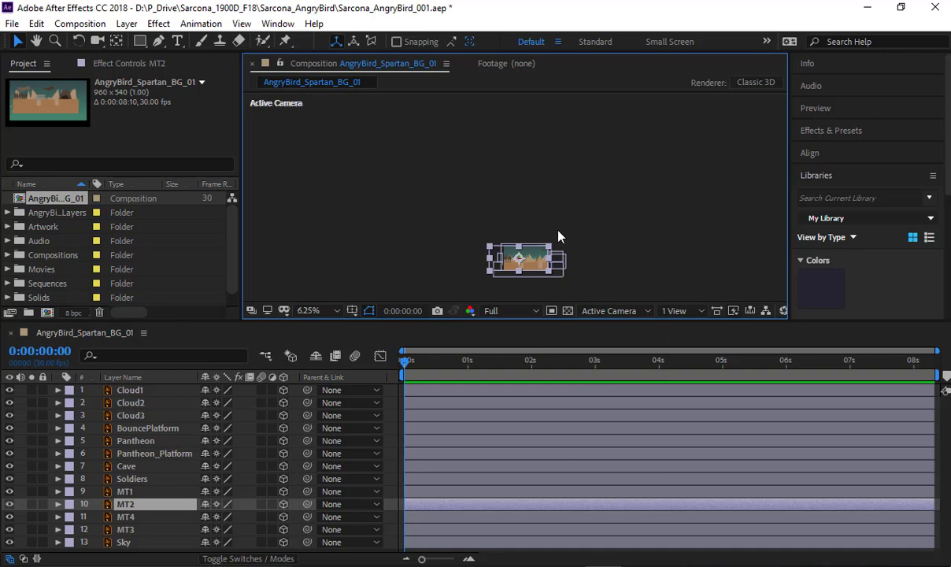
{"action": "scroll", "coordinate": [558, 236], "scroll_direction": "up", "scroll_amount": 2}
{"action": "left_click_drag", "start_coordinate": [558, 243], "coordinate": [518, 87]}
{"action": "left_click_drag", "start_coordinate": [526, 194], "coordinate": [521, 114]}
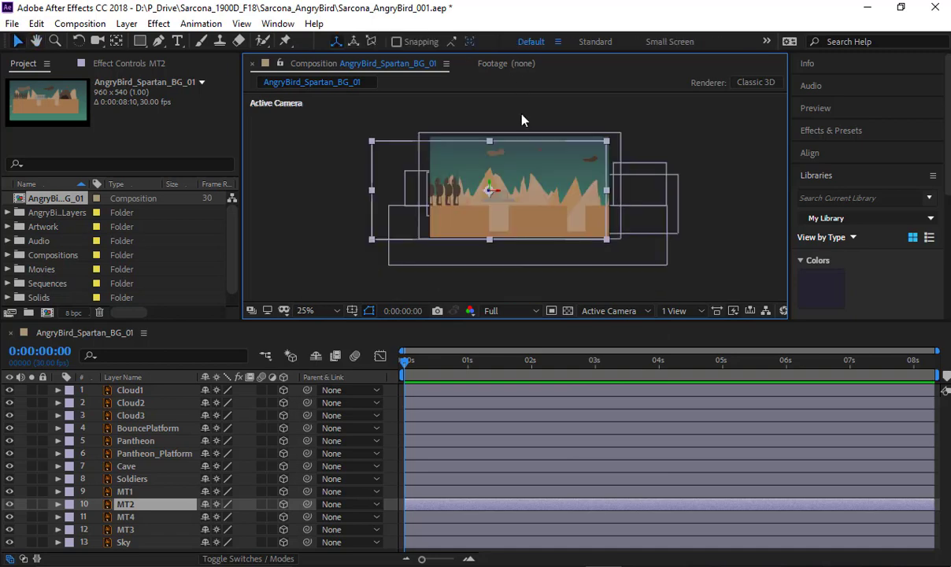
Create a one-node camera with the 50mm preset and place it above all other layers in the stack.
{"action": "left_click", "coordinate": [127, 23]}
{"action": "mouse_move", "coordinate": [233, 41]}
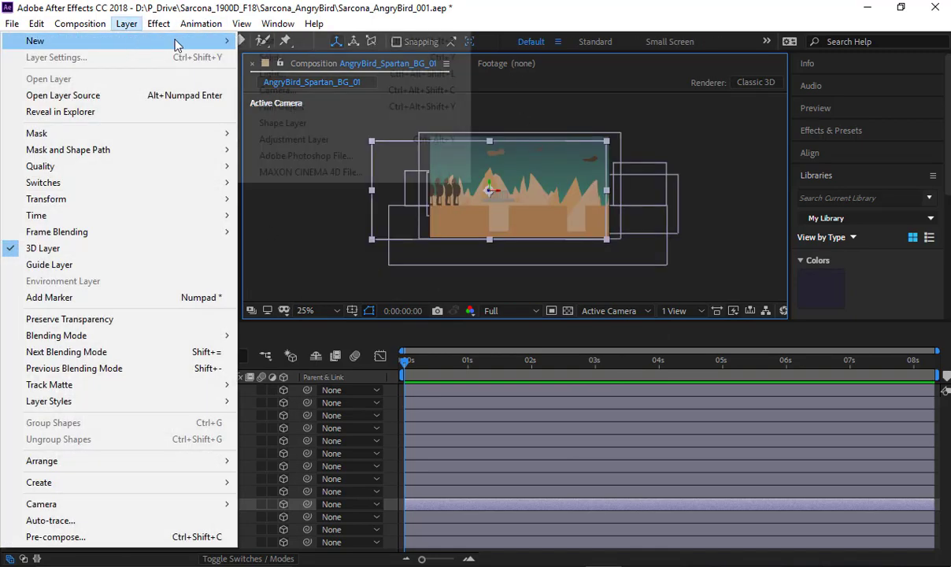
{"action": "left_click", "coordinate": [291, 90]}
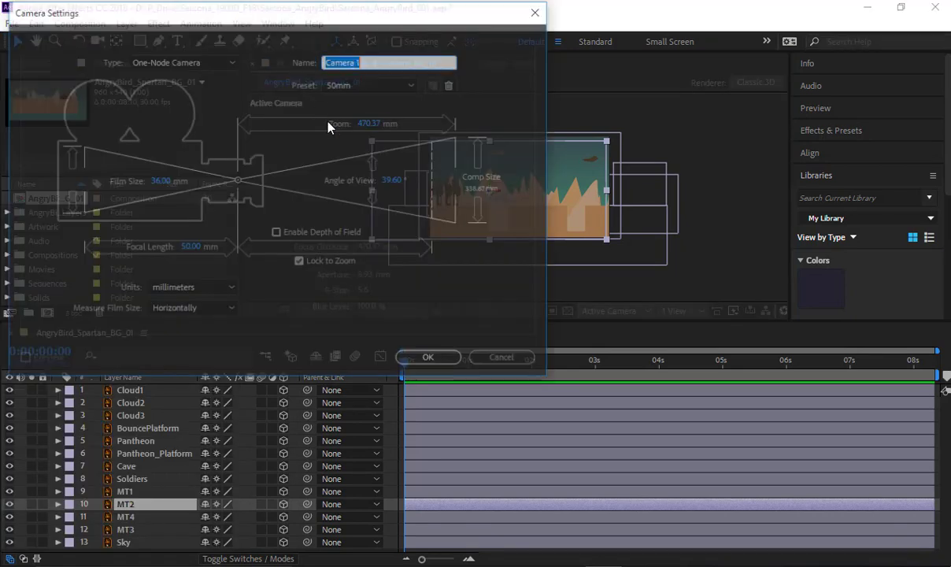
{"action": "left_click", "coordinate": [180, 61]}
{"action": "left_click", "coordinate": [175, 75]}
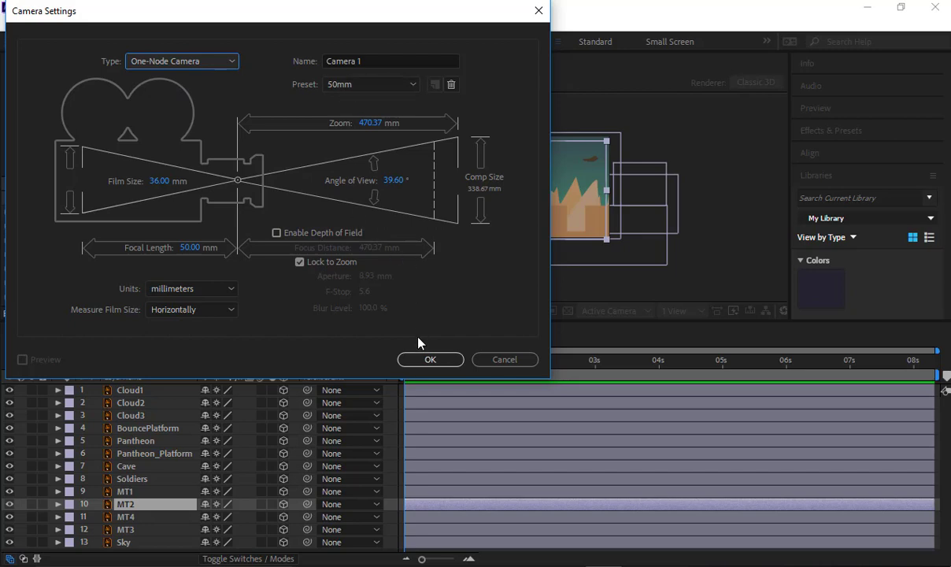
{"action": "left_click", "coordinate": [427, 359]}
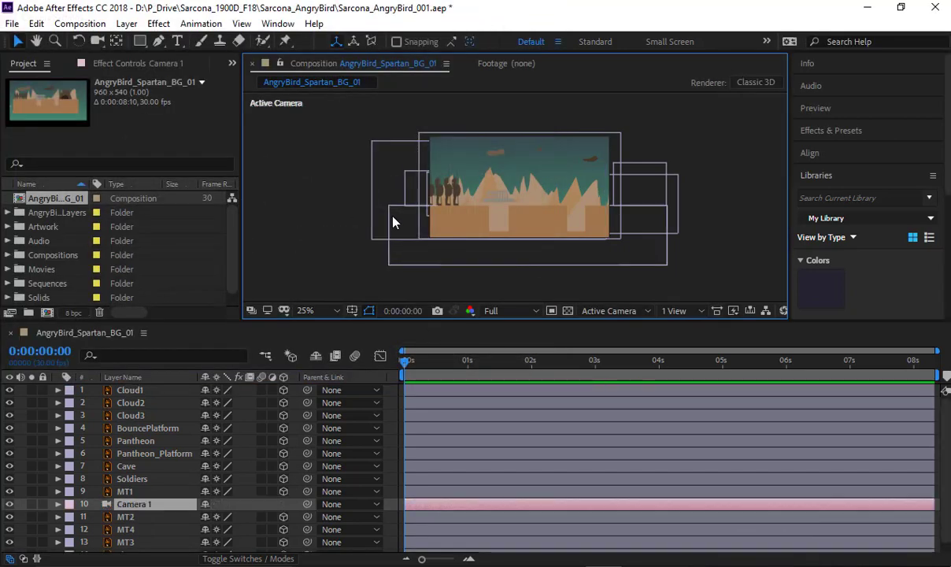
{"action": "left_click_drag", "start_coordinate": [165, 512], "coordinate": [168, 366]}
Reveal the camera's position and shift it left along X until the whole row of soldiers is in frame.
{"action": "key", "text": "period"}
{"action": "key", "text": "period"}
{"action": "left_click_drag", "start_coordinate": [392, 196], "coordinate": [455, 210]}
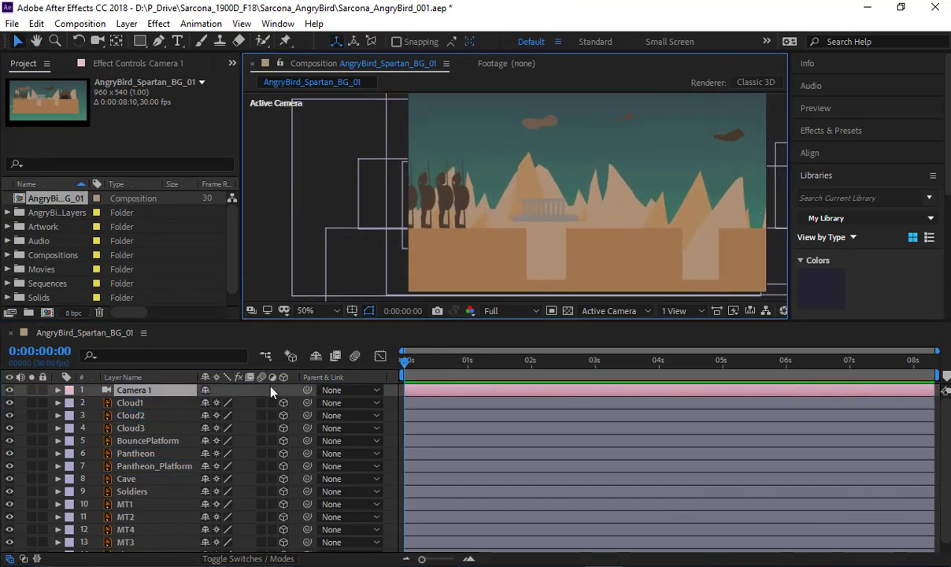
{"action": "key", "text": "p"}
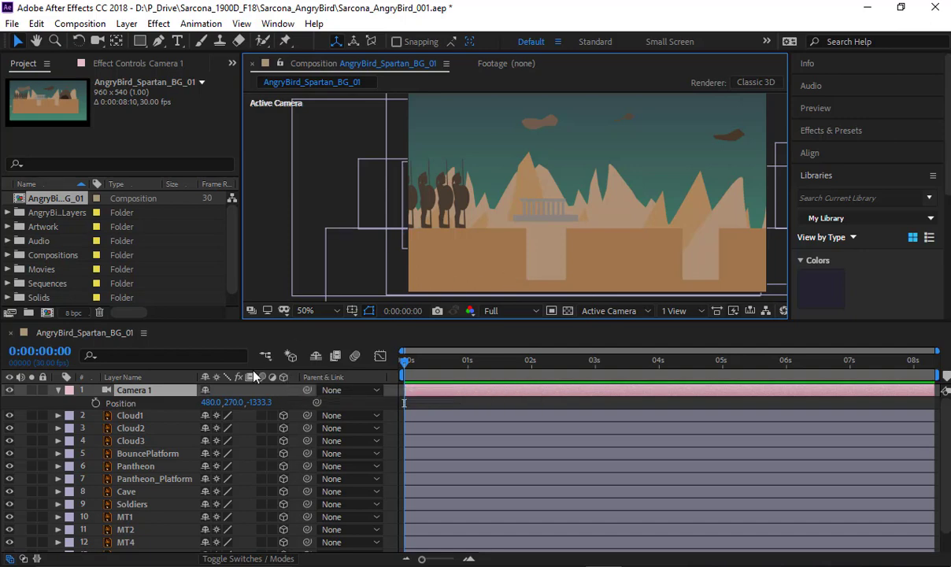
{"action": "key", "text": "h"}
{"action": "left_click_drag", "start_coordinate": [444, 217], "coordinate": [367, 217]}
{"action": "key", "text": "v"}
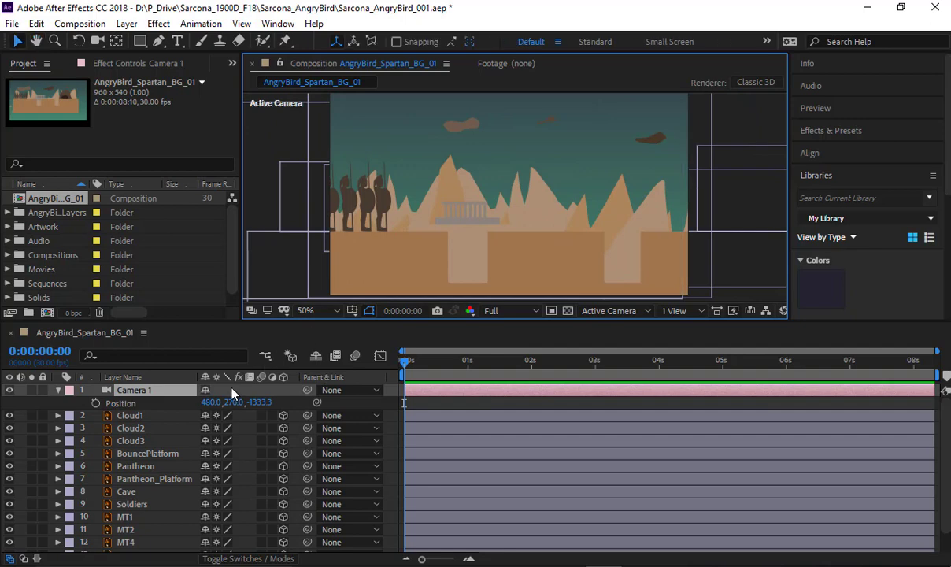
{"action": "left_click", "coordinate": [150, 403]}
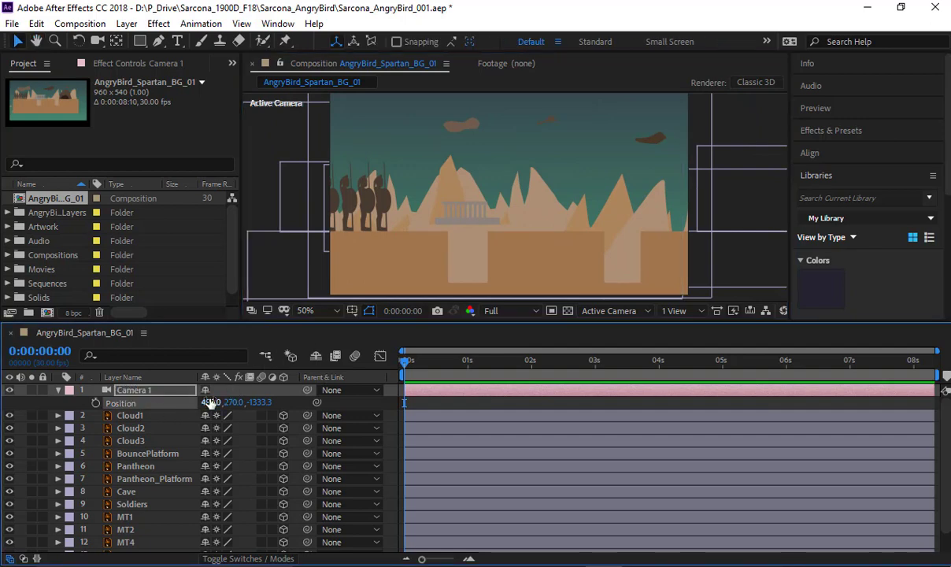
{"action": "left_click_drag", "start_coordinate": [209, 404], "coordinate": [159, 372]}
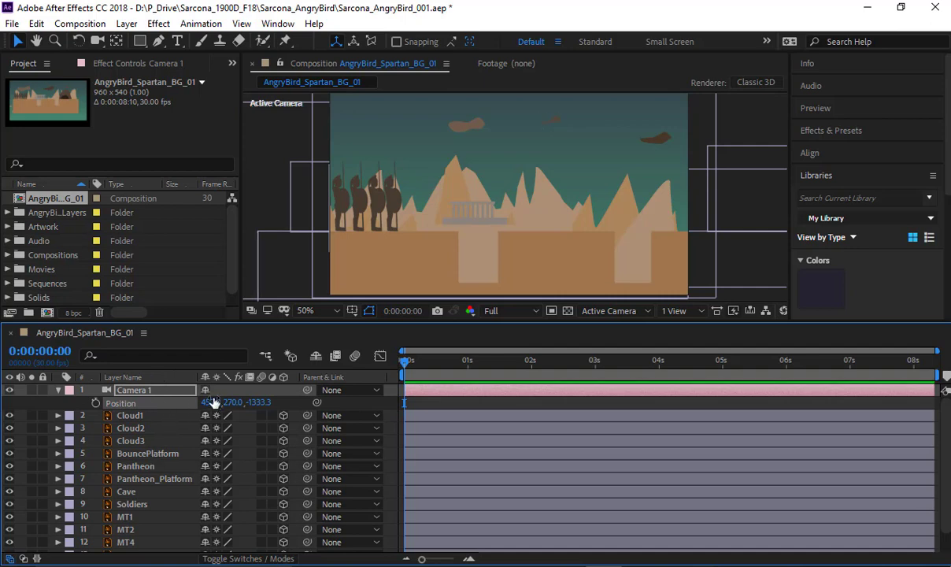
{"action": "left_click_drag", "start_coordinate": [226, 402], "coordinate": [138, 395]}
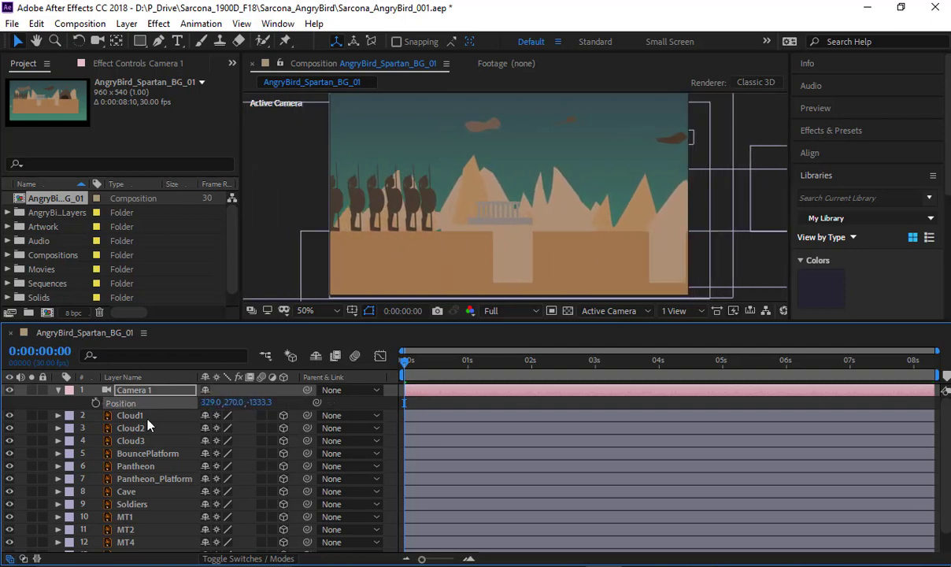
Reveal the positions of the four MT mountain layers and push MT1 back to a Z position of 1508.
{"action": "scroll", "coordinate": [151, 520], "scroll_direction": "down", "scroll_amount": 1}
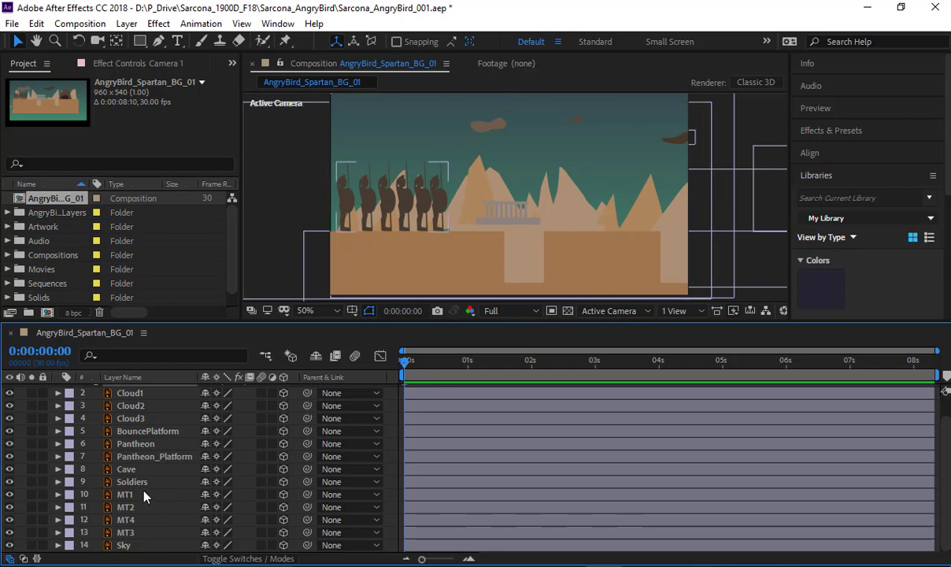
{"action": "left_click", "coordinate": [146, 495]}
{"action": "left_click", "coordinate": [144, 522], "text": "shift"}
{"action": "key", "text": "p"}
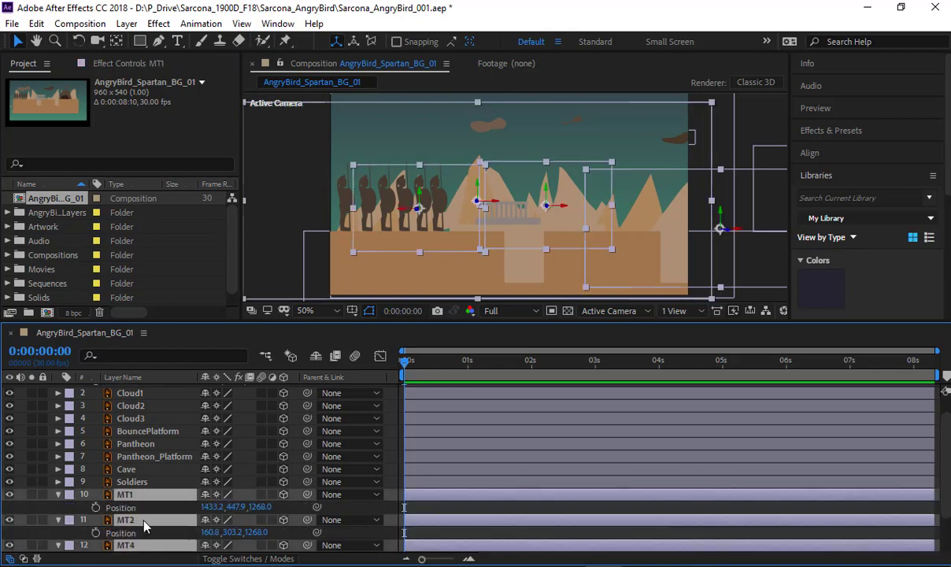
{"action": "left_click", "coordinate": [149, 482]}
{"action": "scroll", "coordinate": [248, 456], "scroll_direction": "down", "scroll_amount": 3}
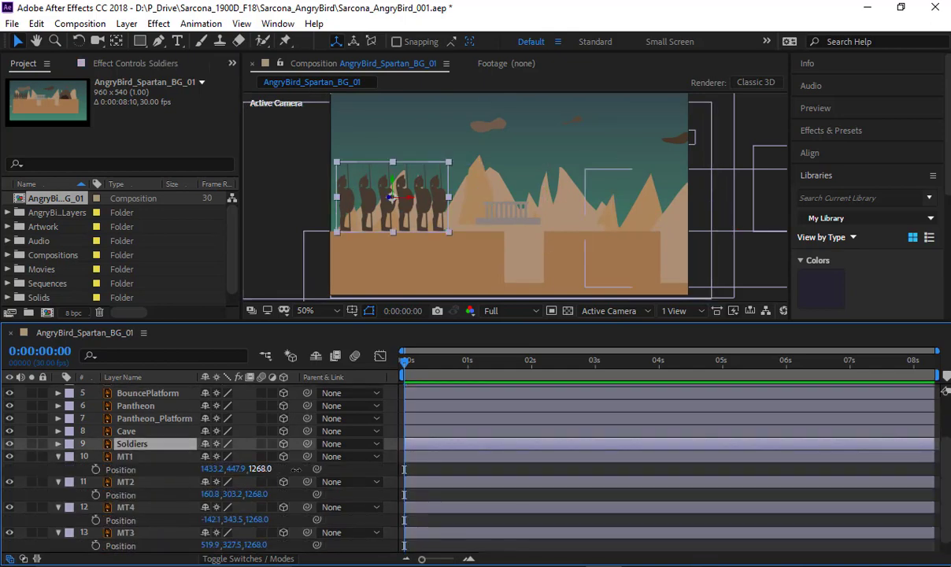
{"action": "left_click_drag", "start_coordinate": [261, 468], "coordinate": [459, 479]}
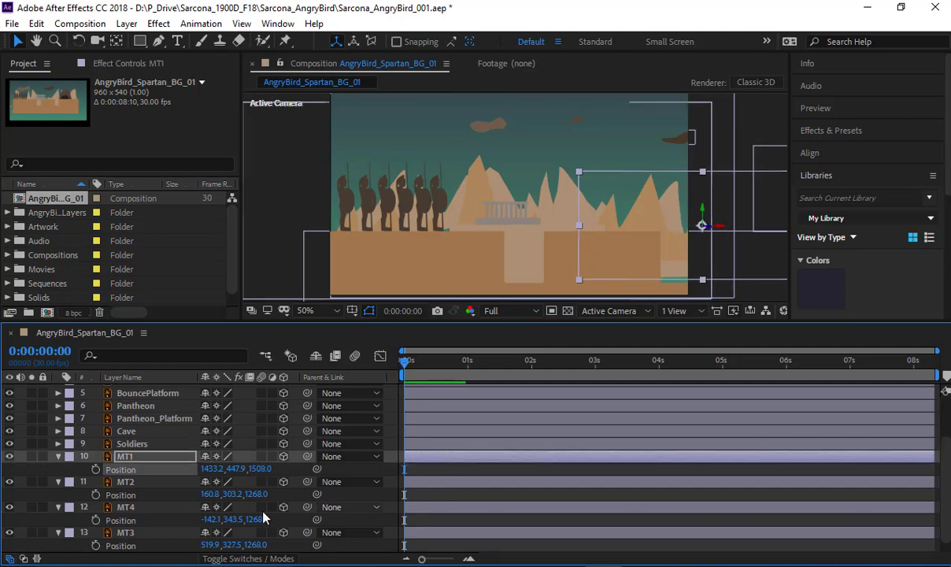
Bring MT2 closer to the camera along Z, scale it to 412%, and lower it along Y behind the platform.
{"action": "left_click_drag", "start_coordinate": [260, 495], "coordinate": [65, 498]}
{"action": "key", "text": "s"}
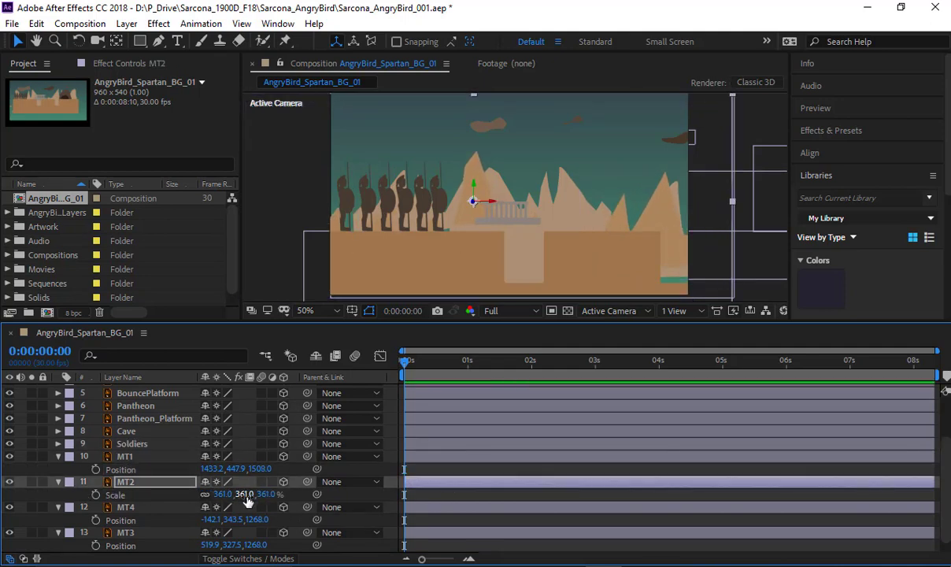
{"action": "left_click_drag", "start_coordinate": [250, 495], "coordinate": [299, 495]}
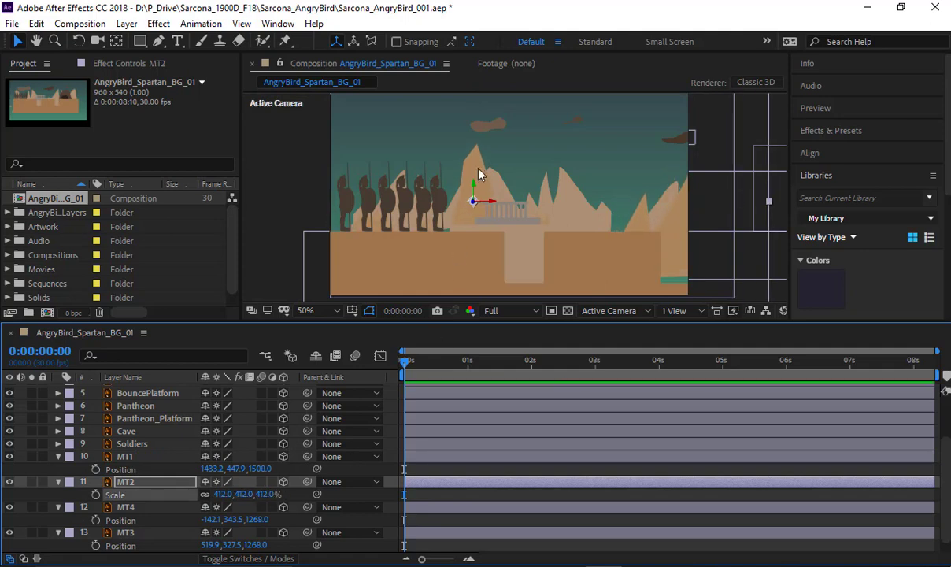
{"action": "left_click_drag", "start_coordinate": [475, 186], "coordinate": [474, 209]}
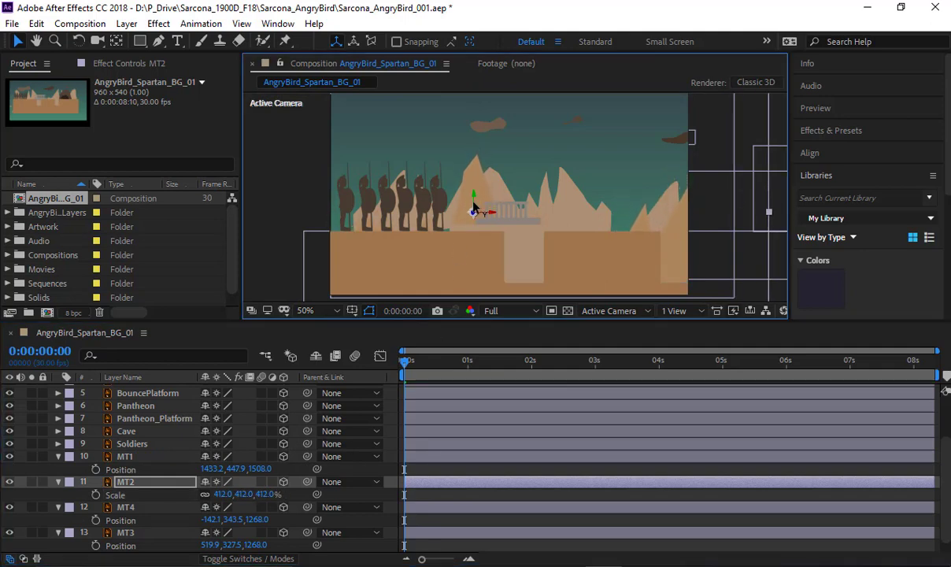
Push the MT3 mountain layer farther back along Z and scale it to 278%.
{"action": "scroll", "coordinate": [443, 237], "scroll_direction": "up", "scroll_amount": 2}
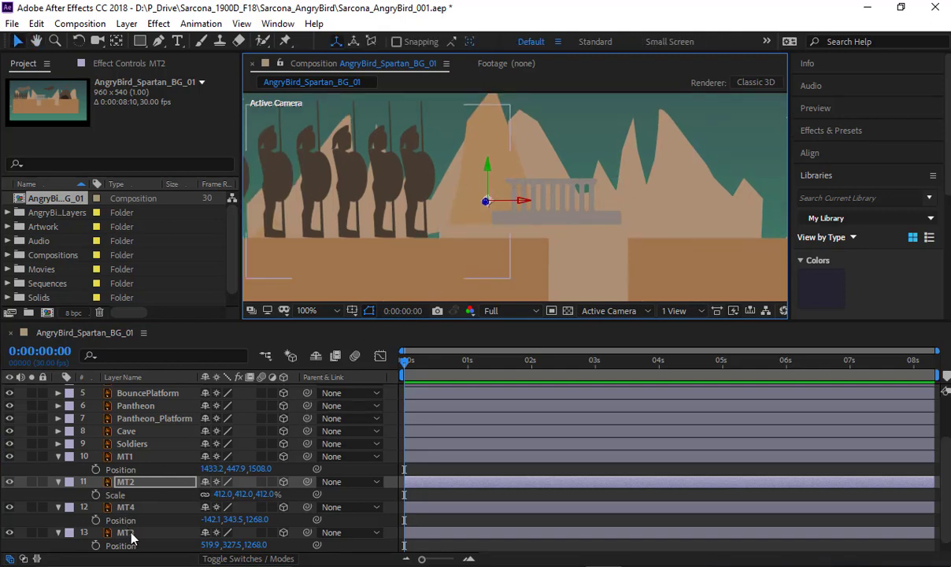
{"action": "left_click", "coordinate": [501, 284]}
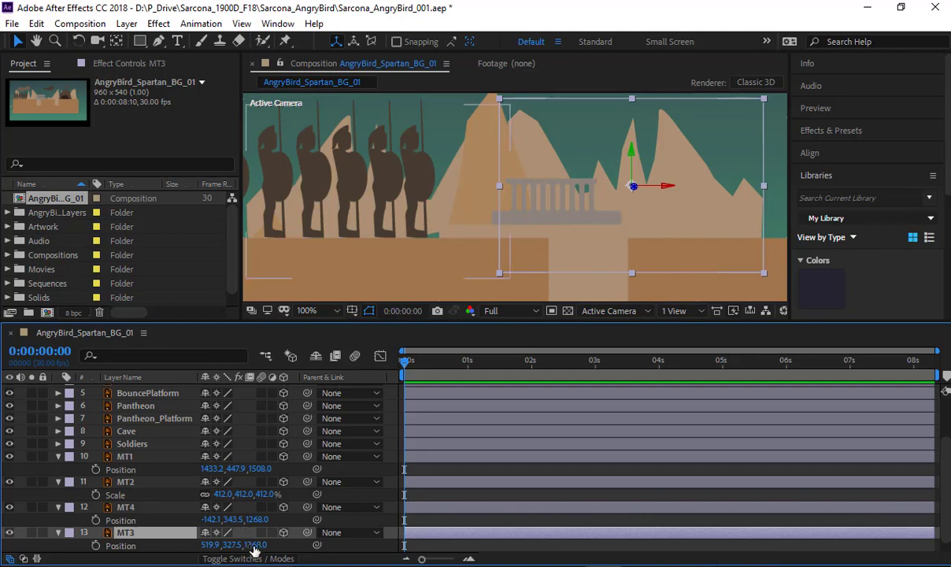
{"action": "left_click_drag", "start_coordinate": [301, 544], "coordinate": [367, 536]}
{"action": "left_click_drag", "start_coordinate": [497, 539], "coordinate": [652, 524]}
{"action": "key", "text": "s"}
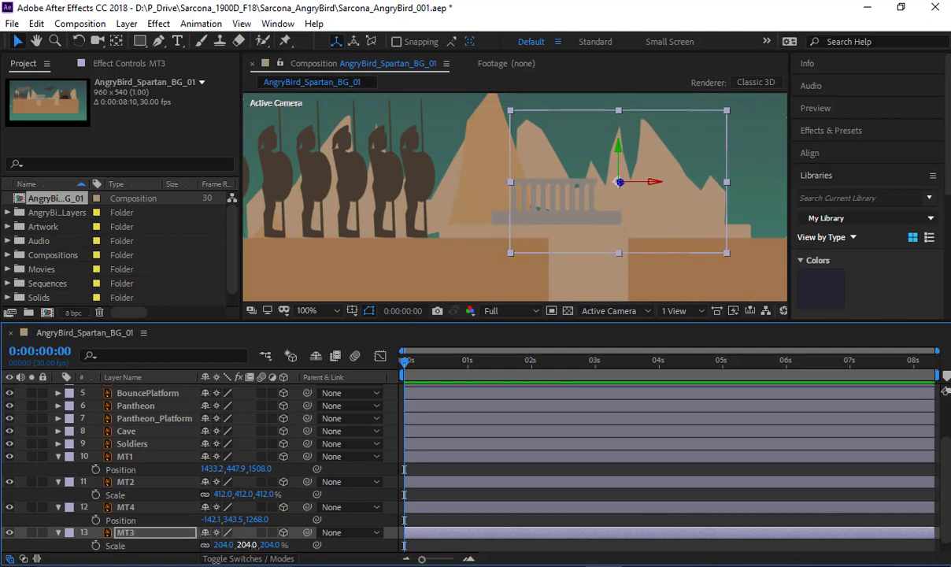
{"action": "left_click_drag", "start_coordinate": [244, 543], "coordinate": [304, 550]}
Shift MT3 to the right along X and move MT4 to X -165.1, Y 419.5.
{"action": "left_click_drag", "start_coordinate": [655, 245], "coordinate": [562, 182]}
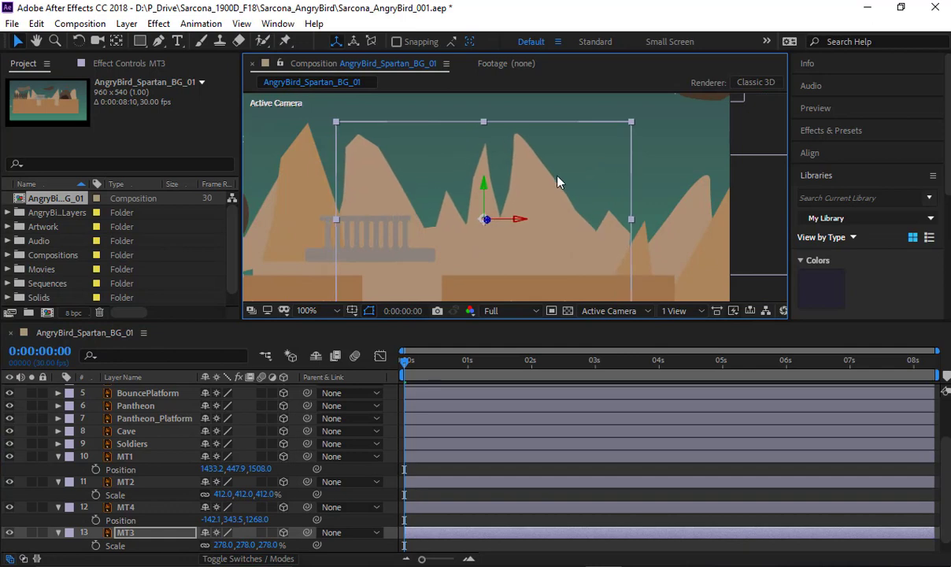
{"action": "left_click_drag", "start_coordinate": [461, 218], "coordinate": [604, 205]}
{"action": "left_click", "coordinate": [153, 506]}
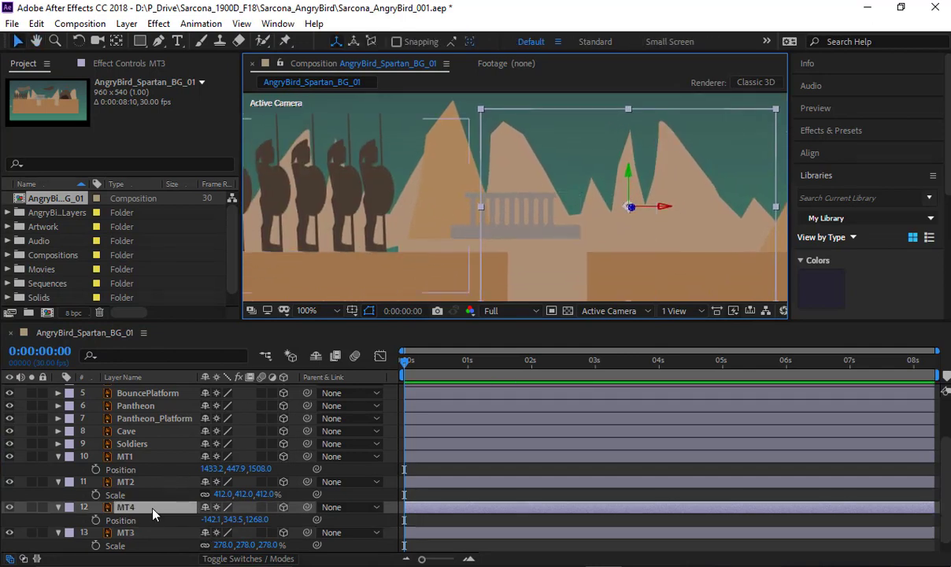
{"action": "left_click_drag", "start_coordinate": [299, 207], "coordinate": [333, 222]}
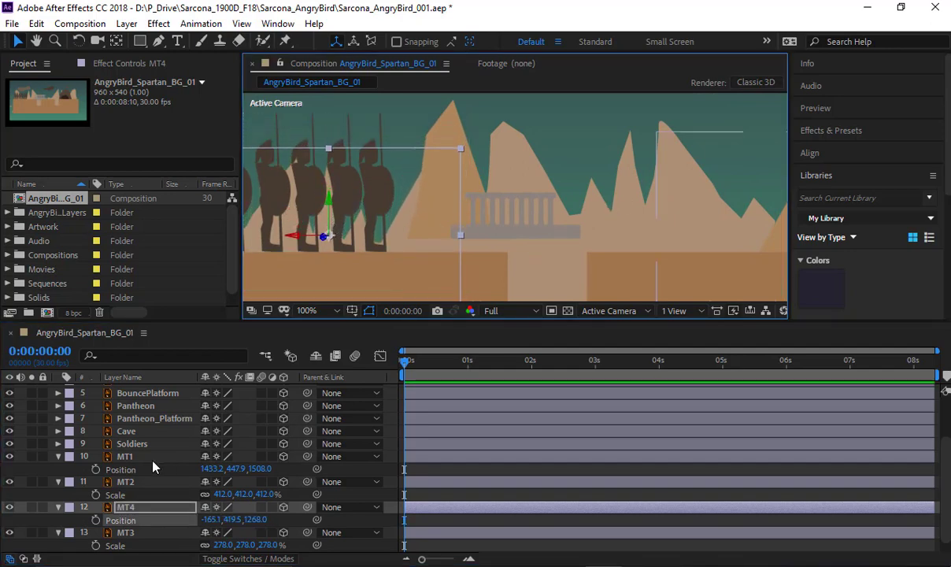
Sweep Camera 1 back and forth along X to check the parallax, leaving its X position at 419.
{"action": "scroll", "coordinate": [153, 465], "scroll_direction": "up", "scroll_amount": 3}
{"action": "left_click", "coordinate": [149, 392]}
{"action": "left_click_drag", "start_coordinate": [210, 402], "coordinate": [375, 208]}
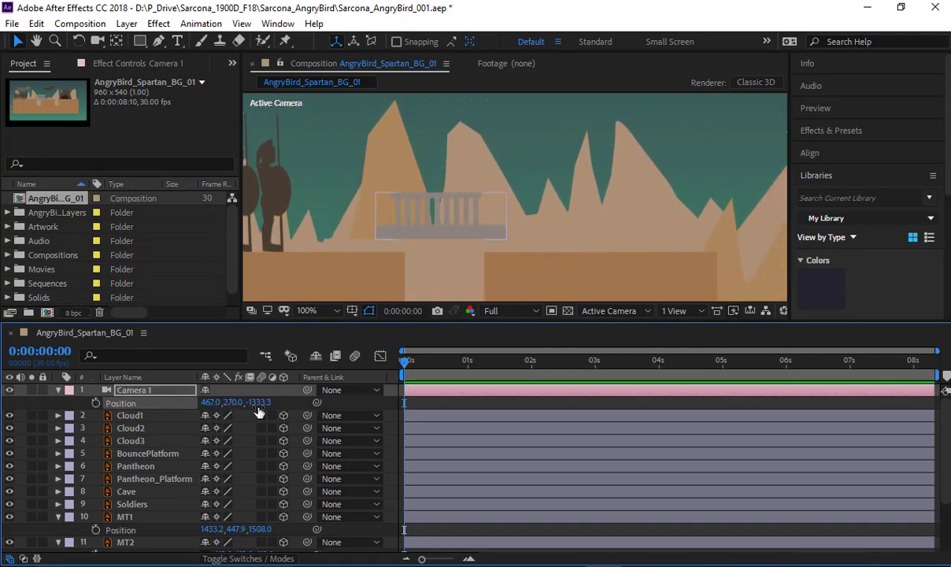
{"action": "left_click_drag", "start_coordinate": [211, 402], "coordinate": [141, 404]}
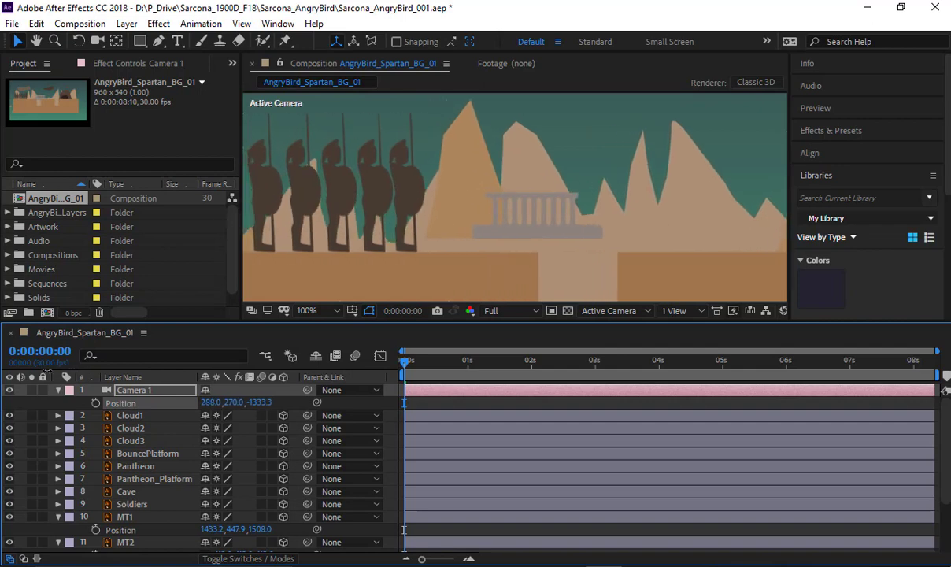
{"action": "mouse_move", "coordinate": [140, 404]}
{"action": "left_mouse_down"}
{"action": "mouse_move", "coordinate": [211, 403]}
{"action": "mouse_move", "coordinate": [158, 403]}
{"action": "left_mouse_up"}
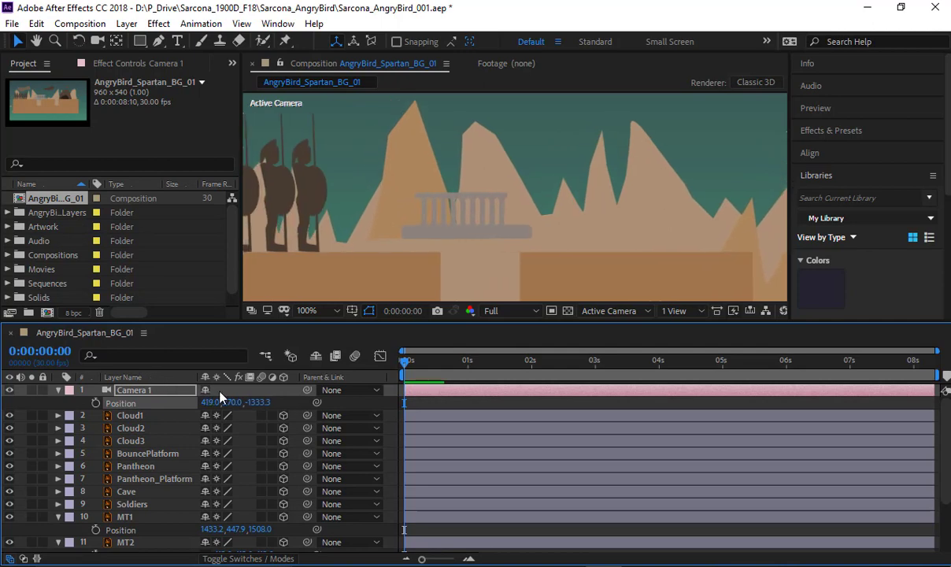
Reveal the camera's rotation, try a Y rotation of 17° and a Z rotation of -9°, and undo both.
{"action": "key", "text": "r"}
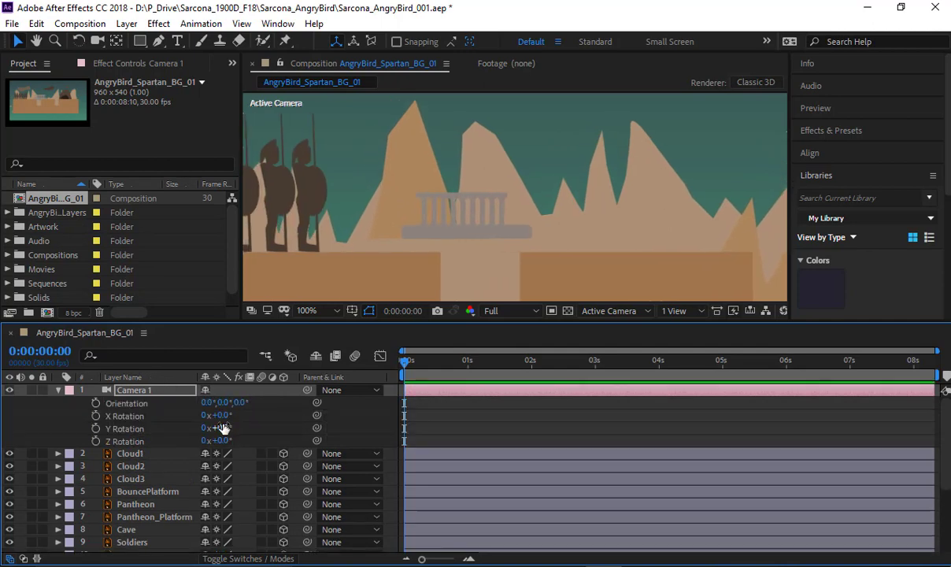
{"action": "left_click_drag", "start_coordinate": [221, 427], "coordinate": [242, 426]}
{"action": "scroll", "coordinate": [450, 197], "scroll_direction": "down", "scroll_amount": 1}
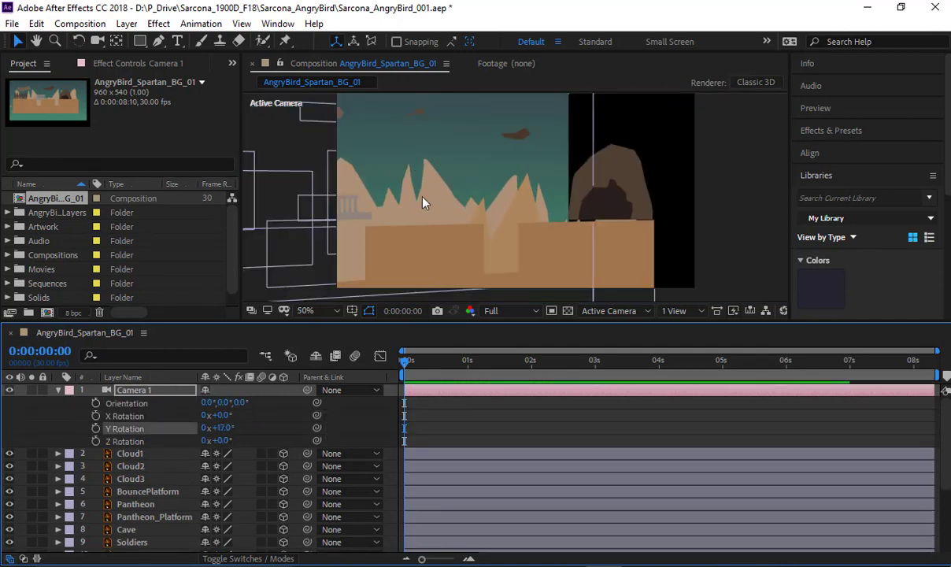
{"action": "left_click_drag", "start_coordinate": [422, 202], "coordinate": [515, 209]}
{"action": "mouse_move", "coordinate": [230, 434]}
{"action": "left_mouse_down"}
{"action": "mouse_move", "coordinate": [245, 430]}
{"action": "mouse_move", "coordinate": [189, 423]}
{"action": "mouse_move", "coordinate": [248, 422]}
{"action": "mouse_move", "coordinate": [228, 423]}
{"action": "mouse_move", "coordinate": [237, 416]}
{"action": "mouse_move", "coordinate": [218, 416]}
{"action": "mouse_move", "coordinate": [235, 418]}
{"action": "mouse_move", "coordinate": [237, 440]}
{"action": "mouse_move", "coordinate": [216, 441]}
{"action": "mouse_move", "coordinate": [246, 441]}
{"action": "left_mouse_up"}
{"action": "key", "text": "ctrl+z"}
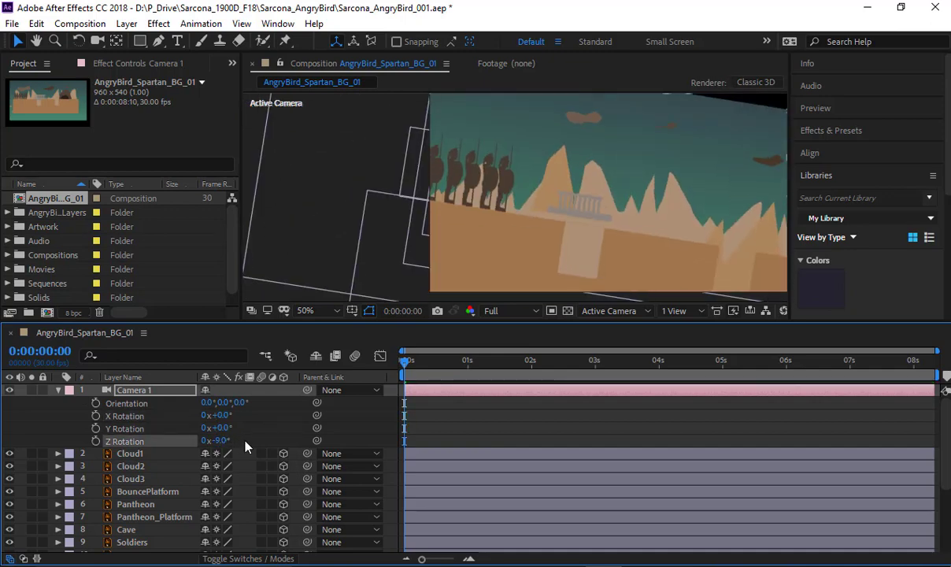
{"action": "key", "text": "ctrl+z"}
Try turning the camera through its Y orientation, undo the change, and collapse its rotation properties.
{"action": "left_click", "coordinate": [147, 394]}
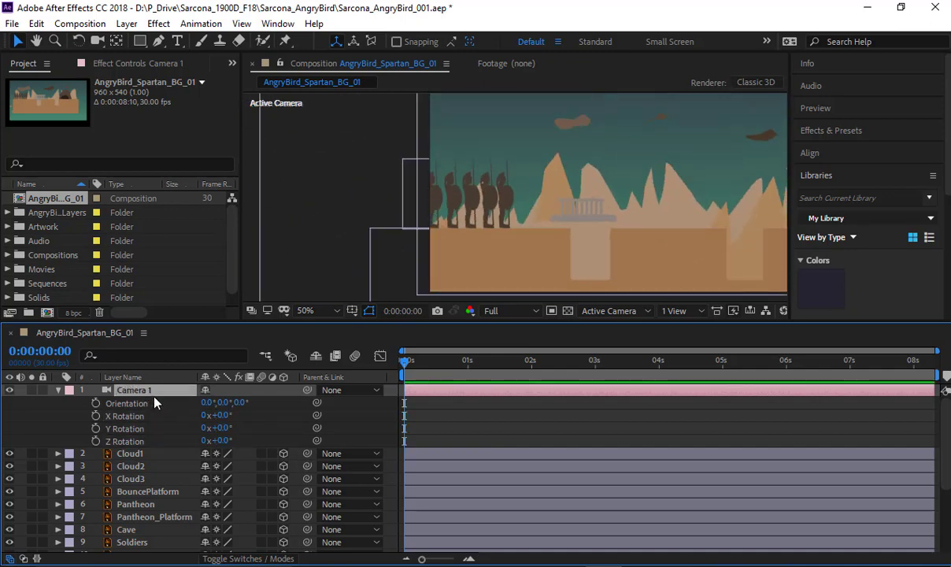
{"action": "left_click", "coordinate": [221, 402]}
{"action": "type", "text": "9"}
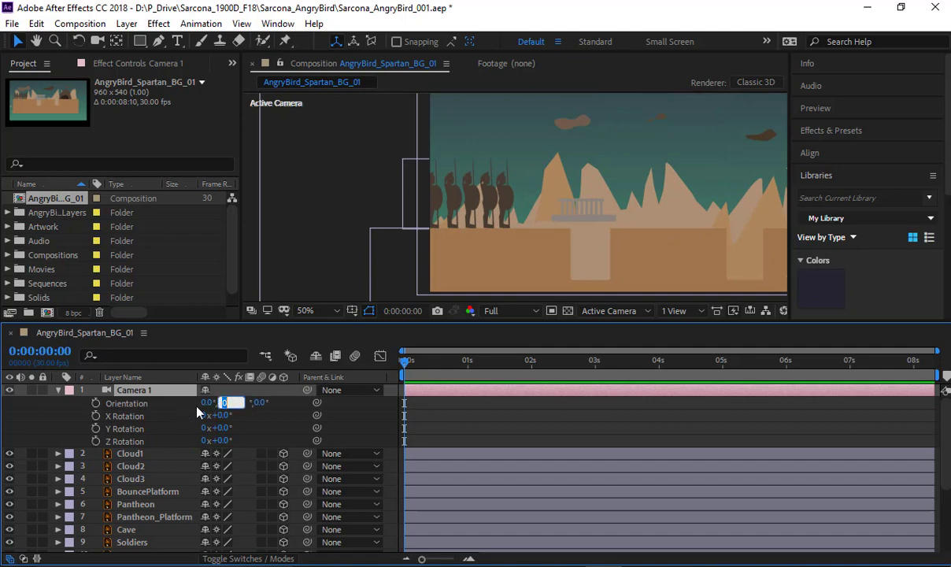
{"action": "left_click", "coordinate": [196, 407]}
{"action": "left_click_drag", "start_coordinate": [233, 403], "coordinate": [212, 404]}
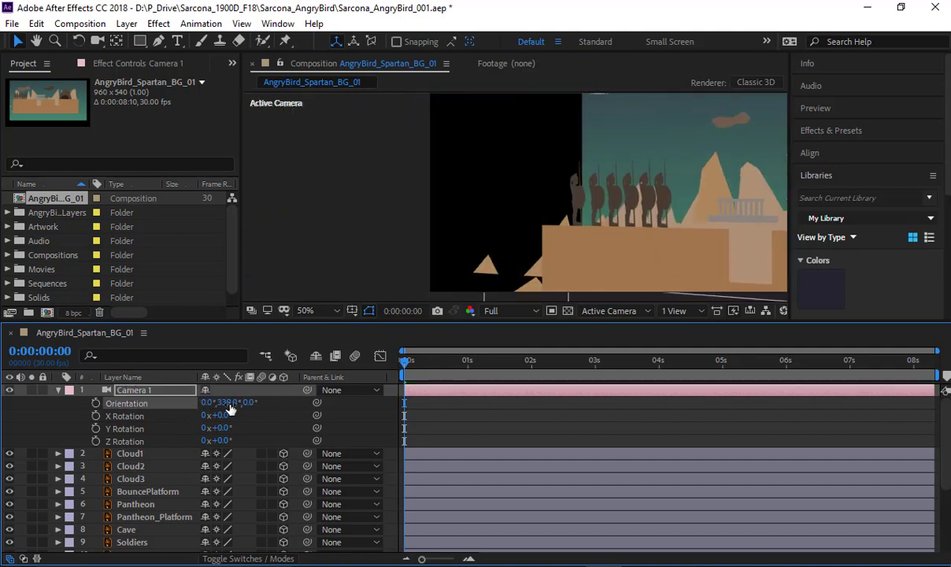
{"action": "key", "text": "ctrl+z"}
{"action": "left_click", "coordinate": [139, 393]}
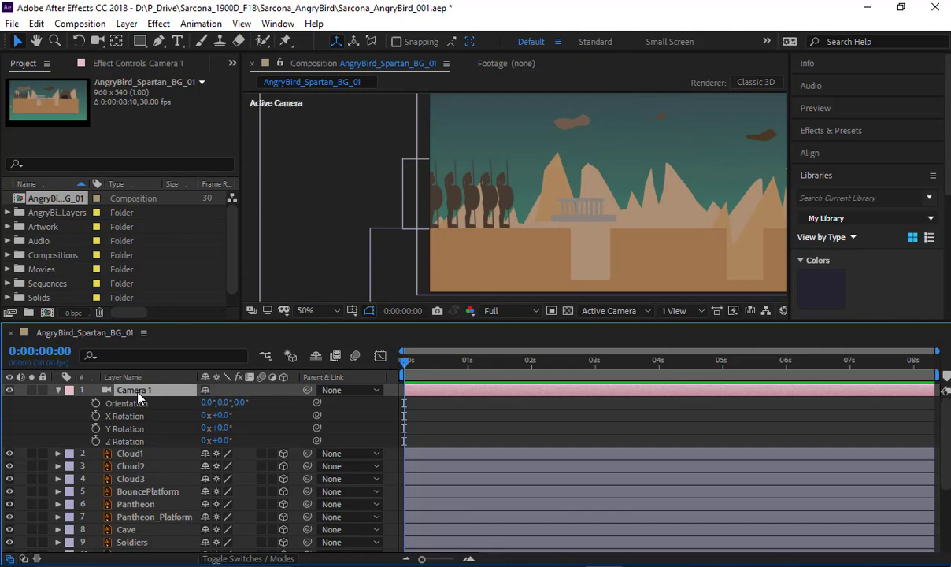
{"action": "key", "text": "r"}
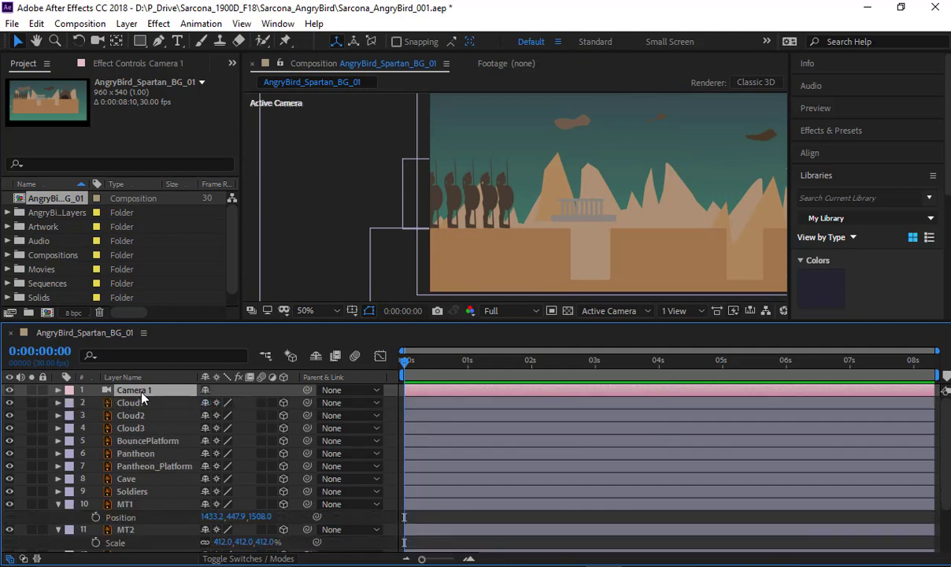
{"action": "scroll", "coordinate": [532, 228], "scroll_direction": "down", "scroll_amount": 2}
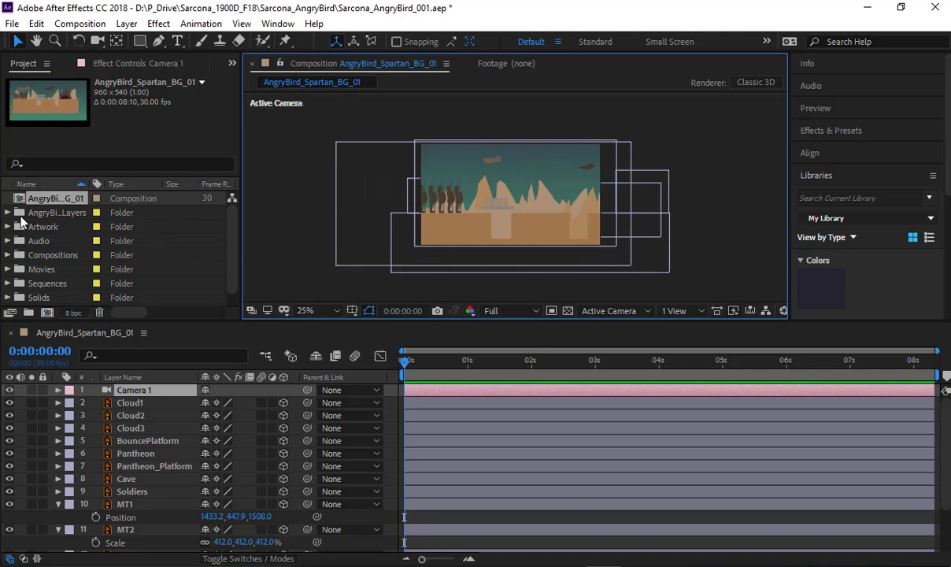
Switch to File Explorer and copy "Seamless ground dirt texture.jpg" from the Text project's Artwork folder.
{"action": "key", "text": "alt+Tab"}
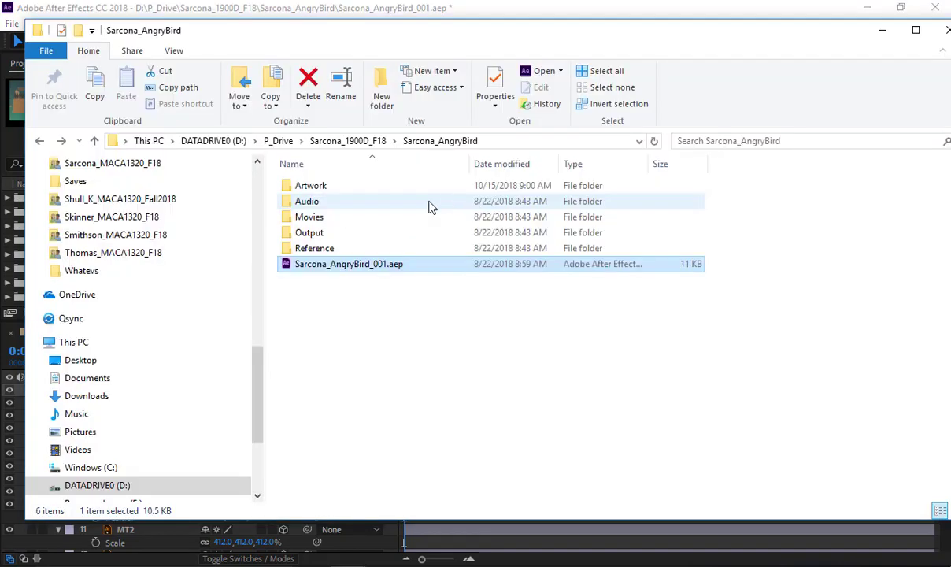
{"action": "key", "text": "alt+Up"}
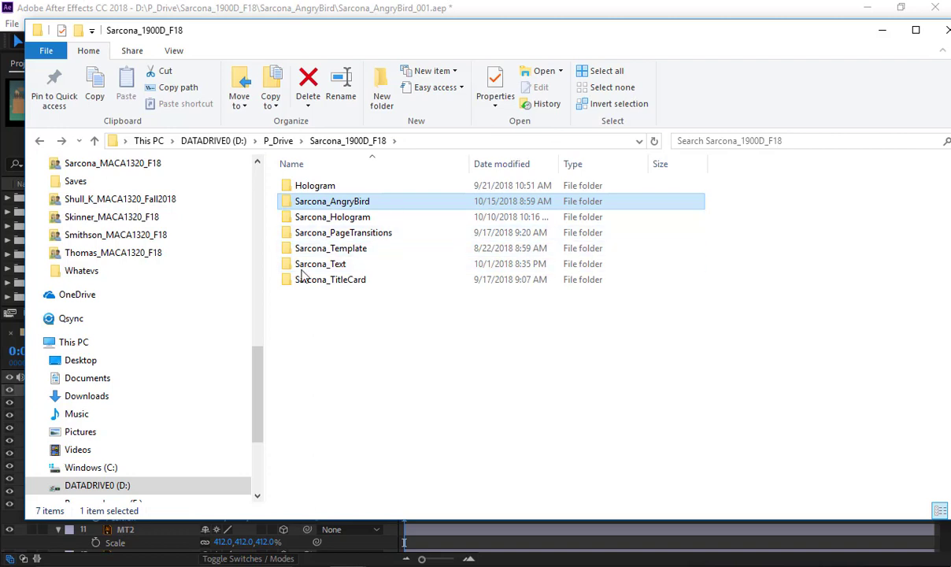
{"action": "double_click", "coordinate": [336, 263]}
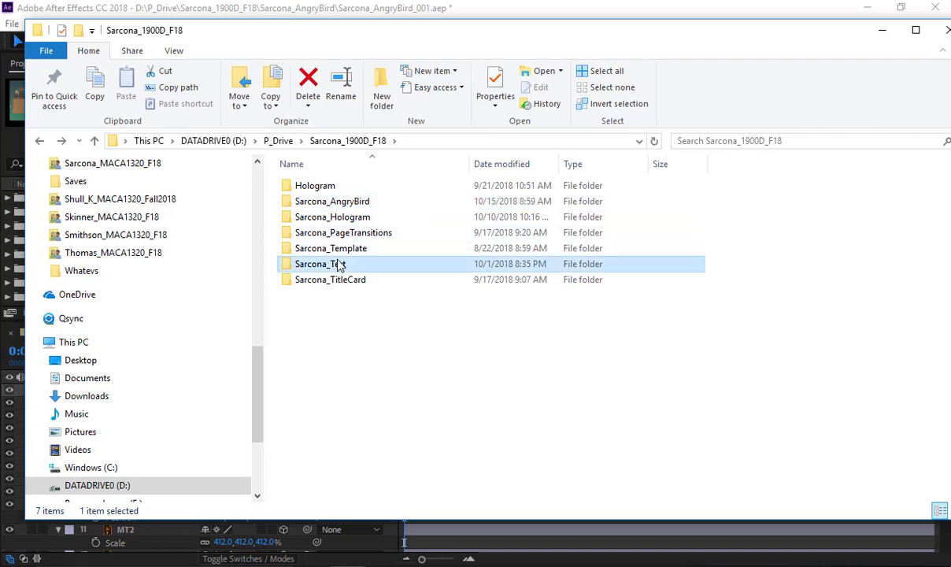
{"action": "double_click", "coordinate": [313, 202]}
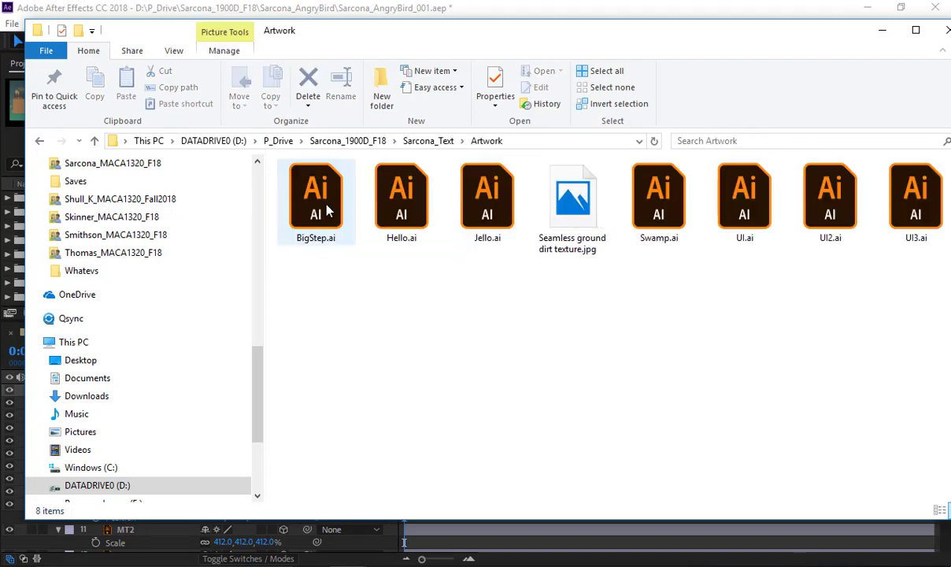
{"action": "left_click", "coordinate": [536, 192]}
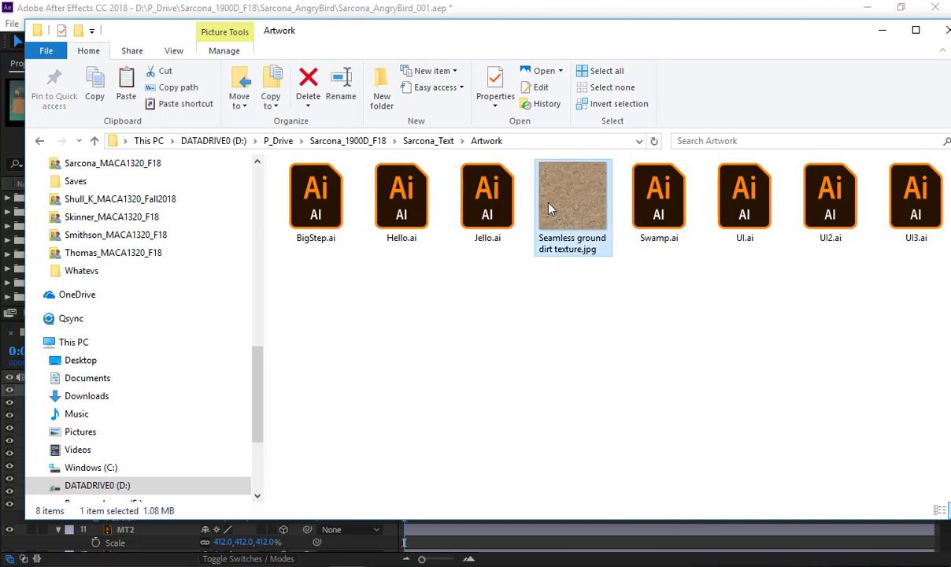
Paste the dirt texture image into the AngryBird project's Artwork folder.
{"action": "key", "text": "alt+Left"}
{"action": "key", "text": "alt+Left"}
{"action": "double_click", "coordinate": [314, 202]}
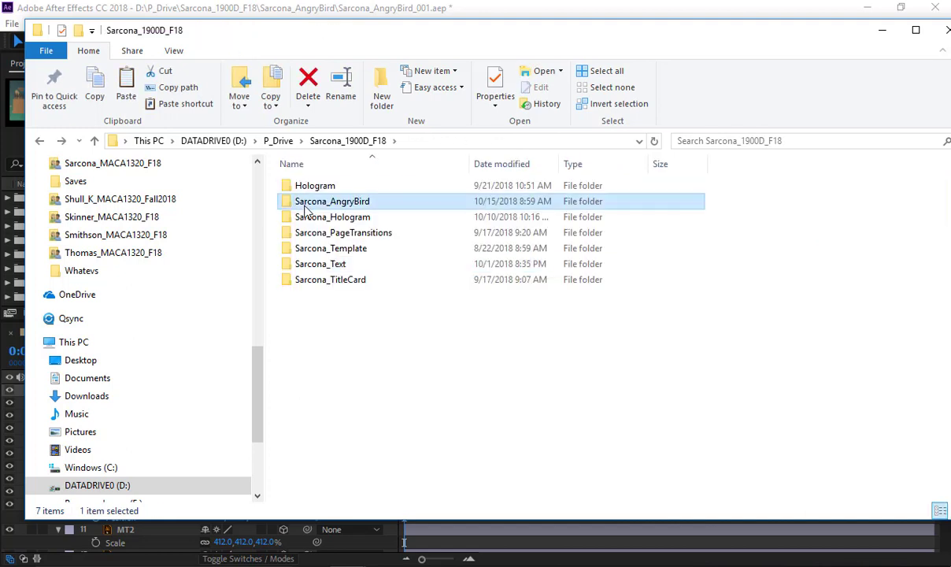
{"action": "double_click", "coordinate": [304, 186]}
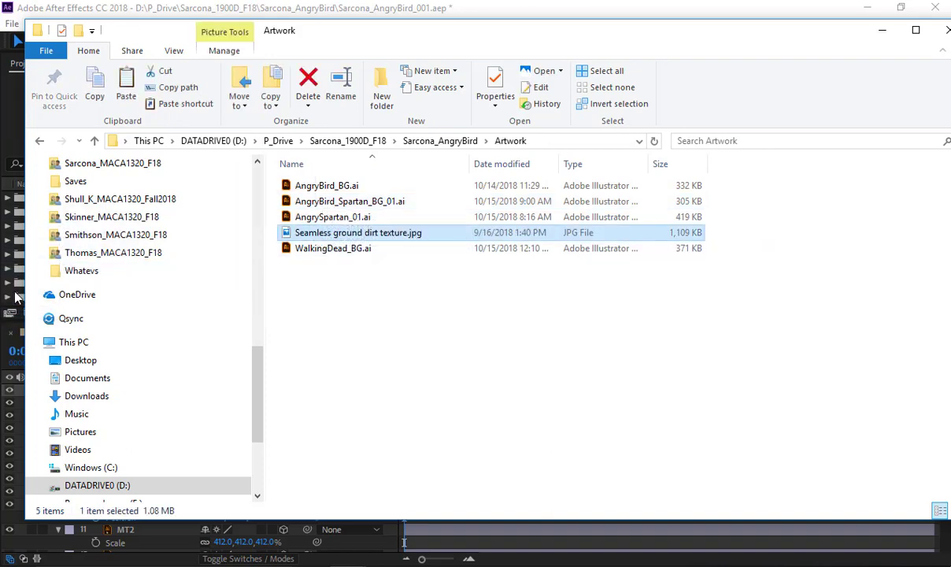
Import "Seamless ground dirt texture.jpg" into the After Effects project's Artwork folder and expand that folder.
{"action": "left_click", "coordinate": [15, 291]}
{"action": "key", "text": "alt+Tab"}
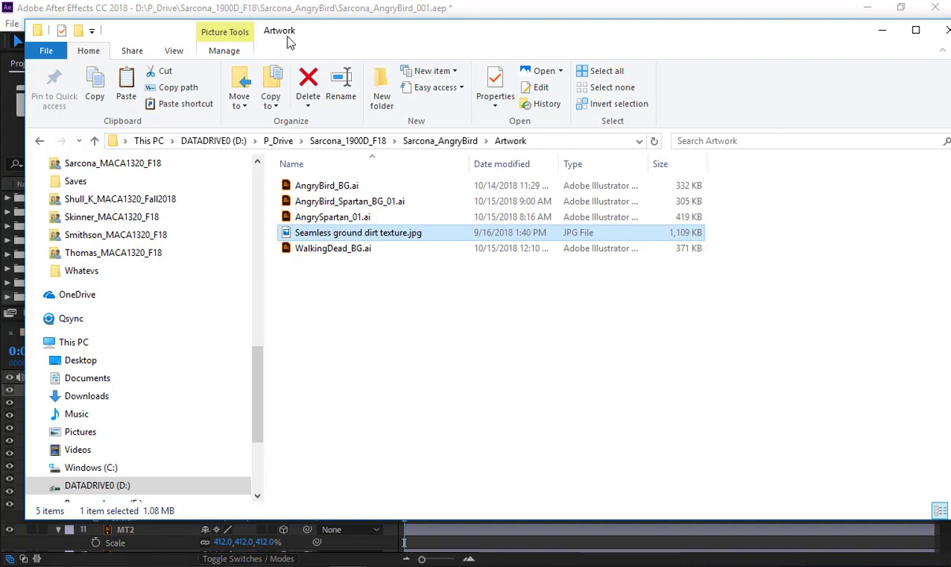
{"action": "left_click_drag", "start_coordinate": [320, 39], "coordinate": [464, 43]}
{"action": "left_click_drag", "start_coordinate": [425, 232], "coordinate": [39, 211]}
{"action": "left_click", "coordinate": [7, 213]}
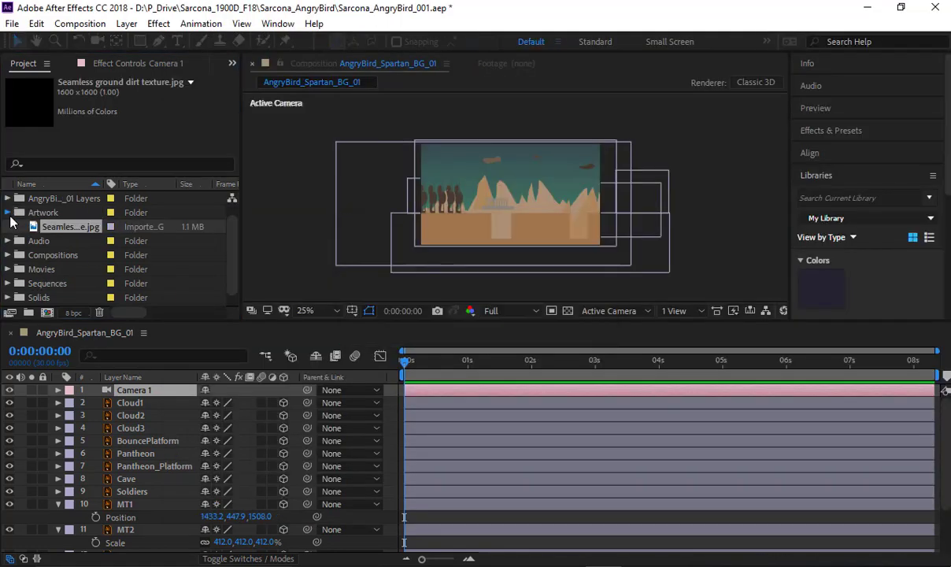
{"action": "left_click", "coordinate": [9, 214]}
{"action": "left_click", "coordinate": [7, 227]}
Add the dirt texture as the top layer of AngryBird_Spartan_BG_01, scale it to 67%, and hide it.
{"action": "left_click_drag", "start_coordinate": [70, 241], "coordinate": [124, 391]}
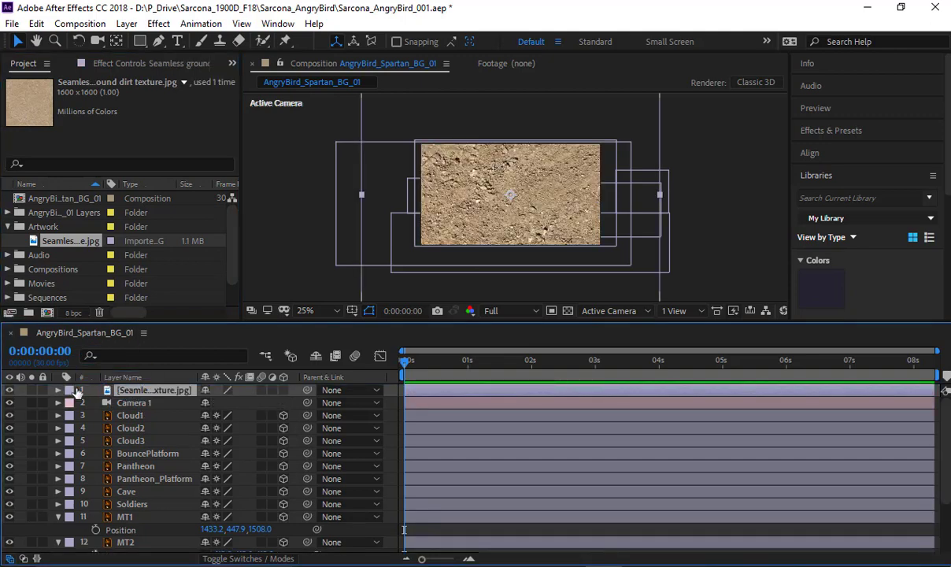
{"action": "key", "text": "s"}
{"action": "left_click_drag", "start_coordinate": [211, 402], "coordinate": [189, 402]}
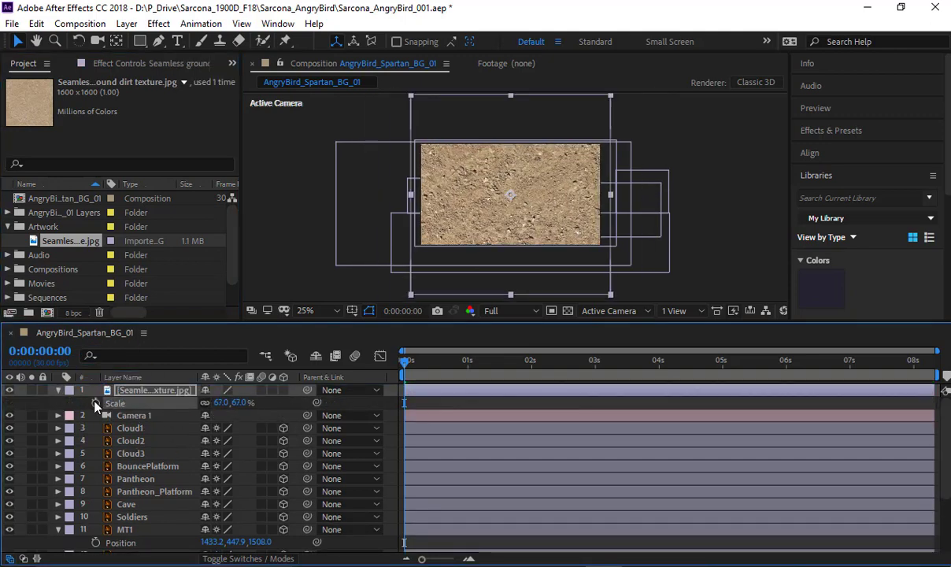
{"action": "left_click", "coordinate": [57, 389]}
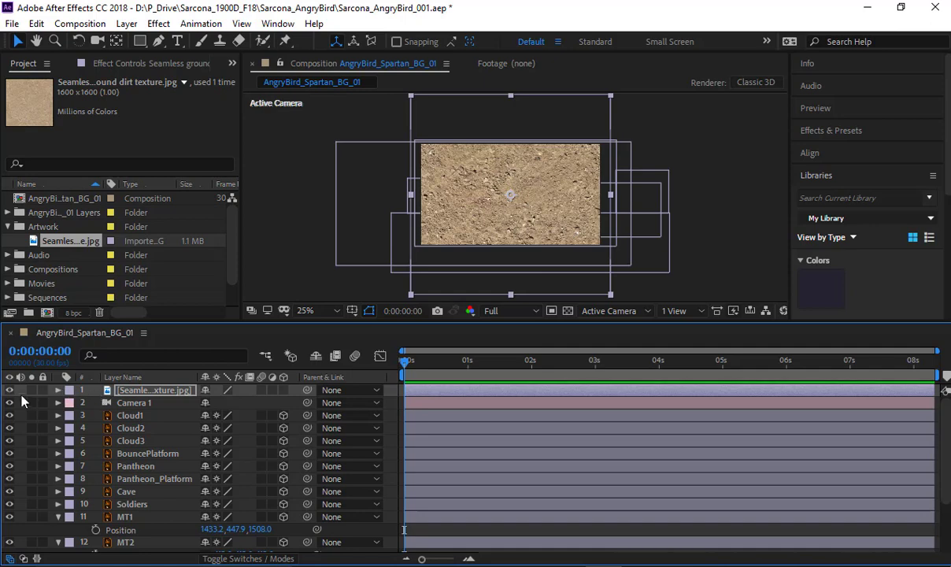
{"action": "left_click", "coordinate": [9, 391]}
Select all layers and collapse their open properties.
{"action": "scroll", "coordinate": [140, 422], "scroll_direction": "down", "scroll_amount": 3}
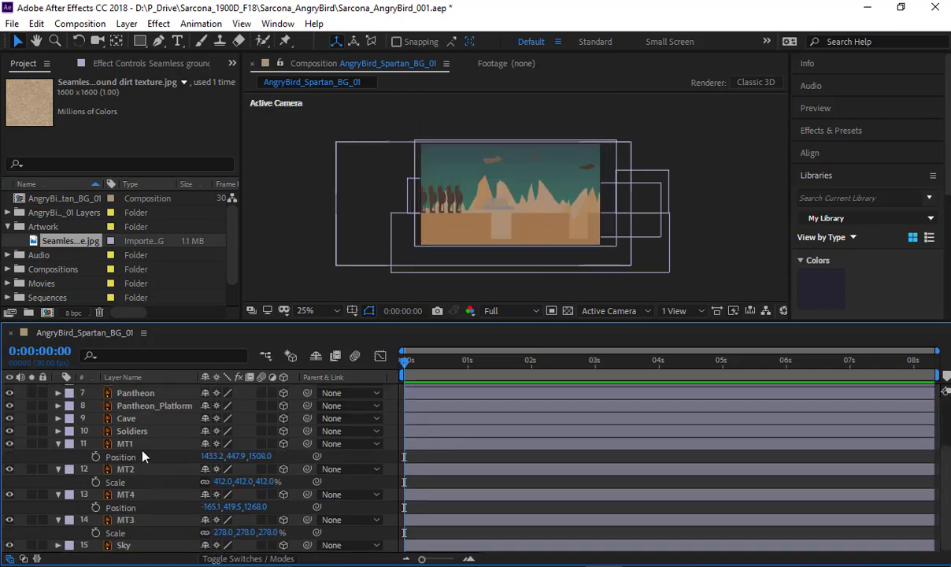
{"action": "key", "text": "ctrl+a"}
{"action": "key", "text": "u"}
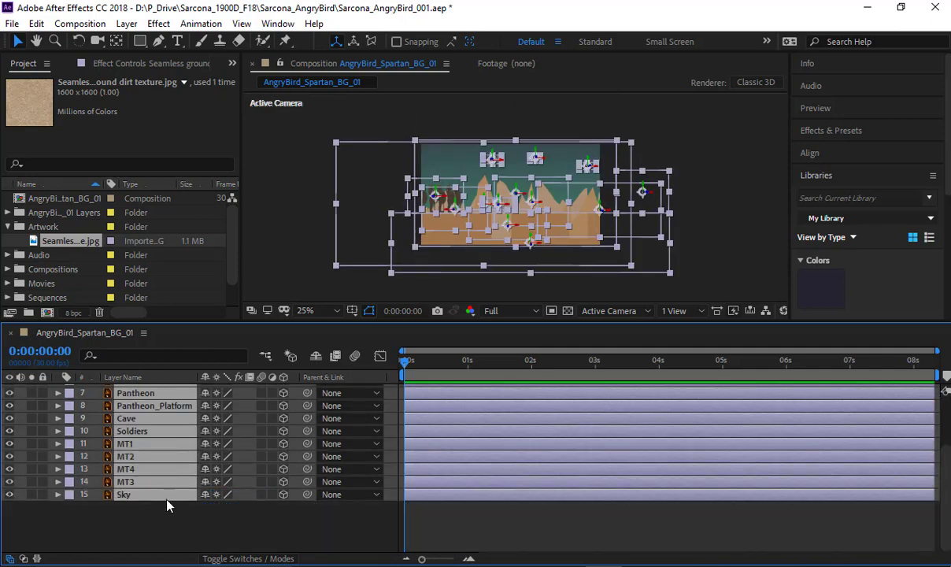
Apply the Texturize effect to the BouncePlatform layer with the seamless ground dirt texture as its texture layer.
{"action": "left_click", "coordinate": [168, 506]}
{"action": "scroll", "coordinate": [153, 475], "scroll_direction": "up", "scroll_amount": 2}
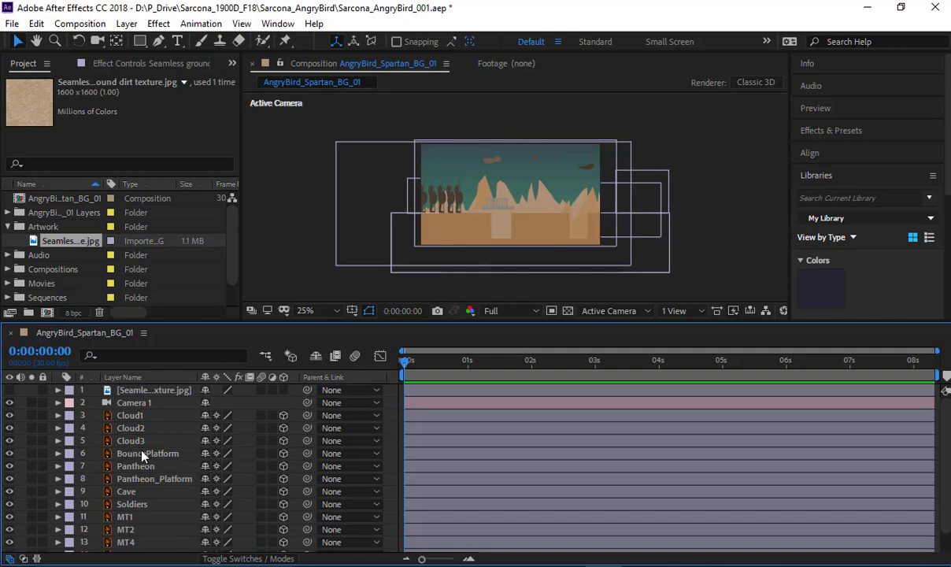
{"action": "left_click", "coordinate": [144, 453]}
{"action": "left_click", "coordinate": [159, 23]}
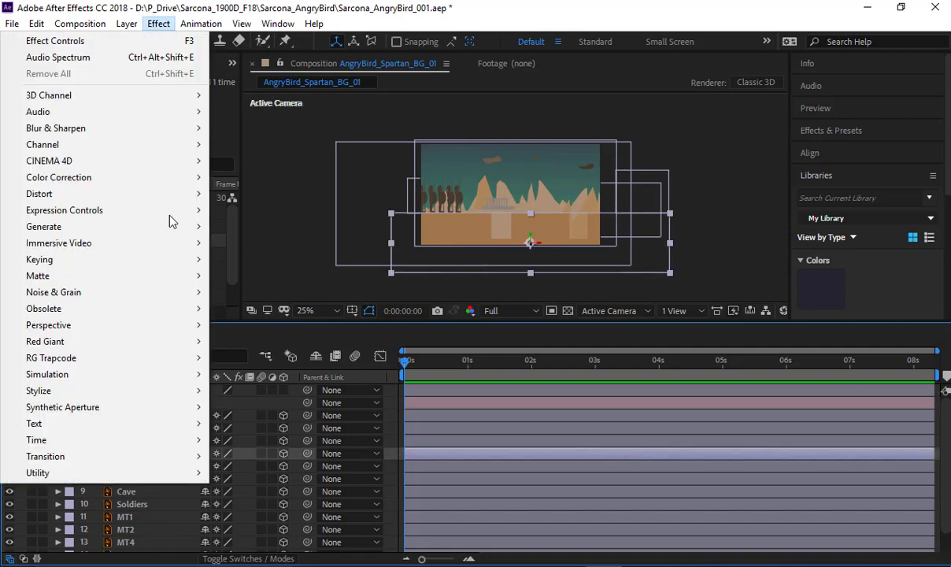
{"action": "mouse_move", "coordinate": [181, 390]}
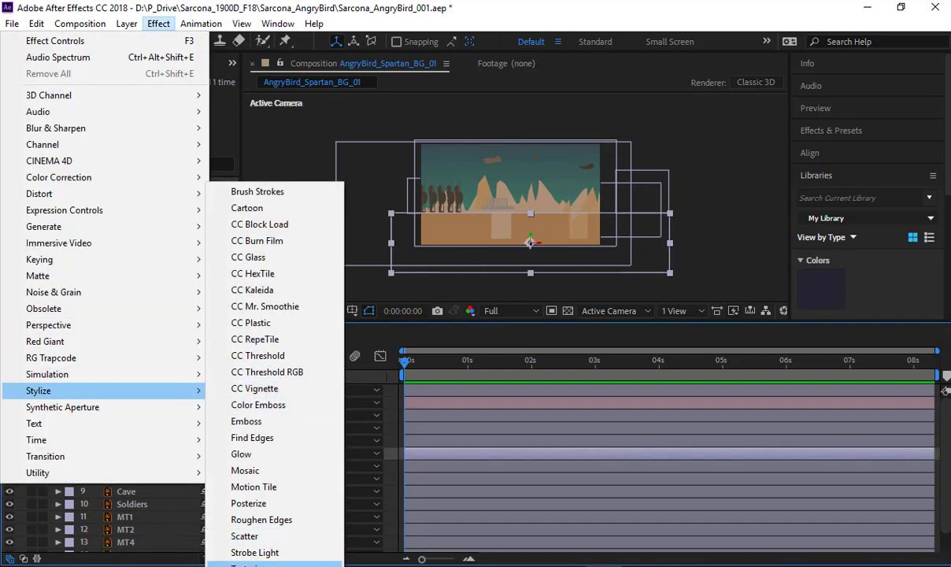
{"action": "left_click", "coordinate": [245, 564]}
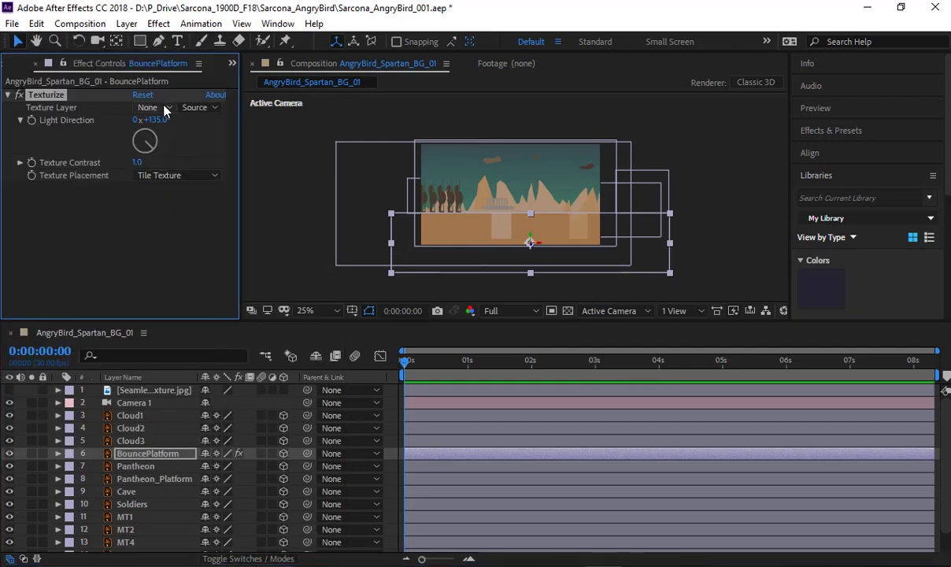
{"action": "left_click", "coordinate": [163, 108]}
{"action": "left_click", "coordinate": [181, 145]}
Set BouncePlatform's Texturize light direction to 81° and its texture contrast to 0.1.
{"action": "scroll", "coordinate": [472, 185], "scroll_direction": "up", "scroll_amount": 2}
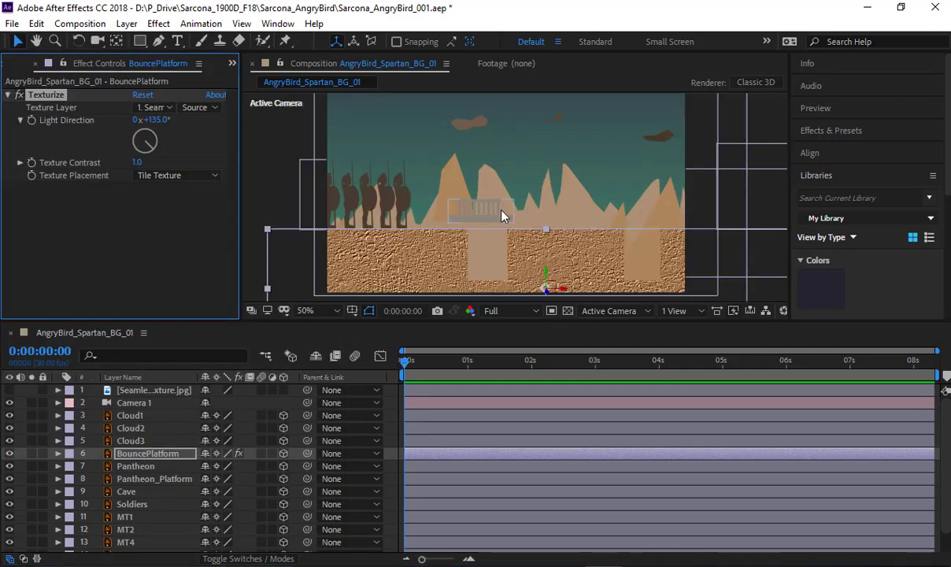
{"action": "key", "text": "space"}
{"action": "left_click_drag", "start_coordinate": [469, 233], "coordinate": [522, 193]}
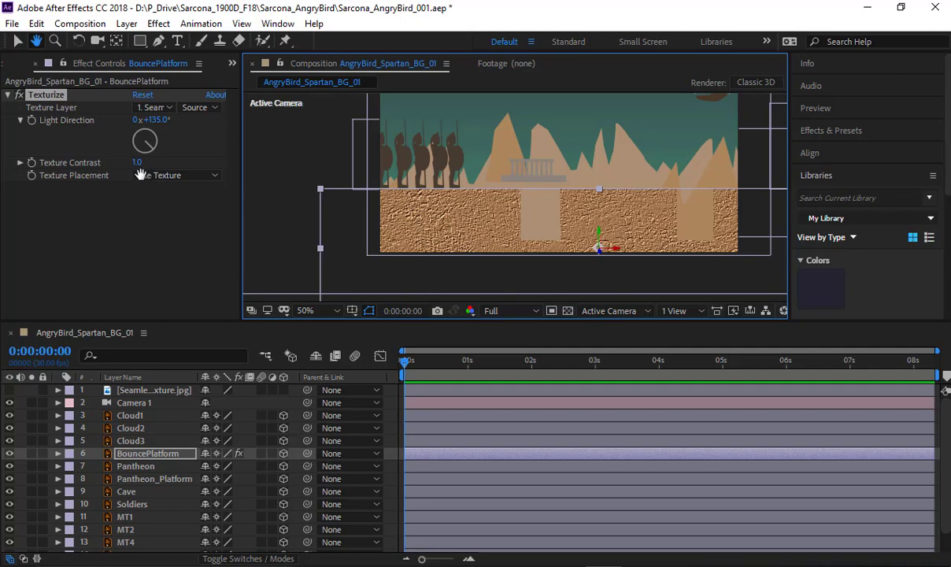
{"action": "left_click", "coordinate": [153, 139]}
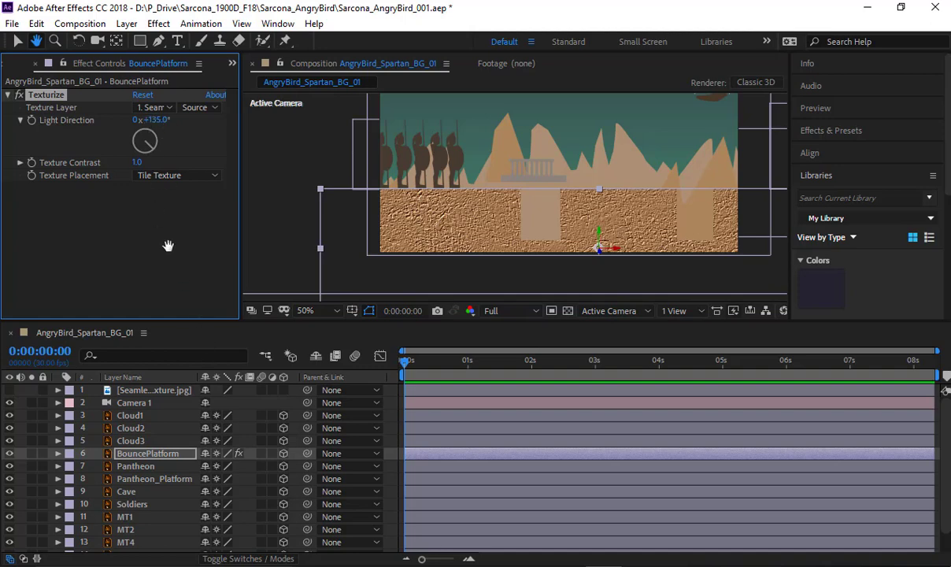
{"action": "left_click_drag", "start_coordinate": [298, 270], "coordinate": [298, 264]}
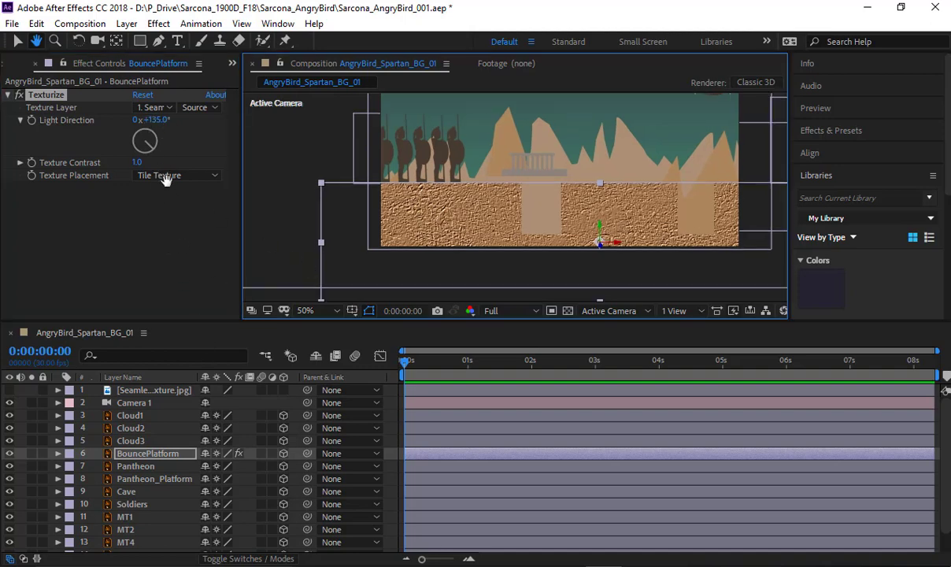
{"action": "key", "text": "v"}
{"action": "left_click_drag", "start_coordinate": [157, 122], "coordinate": [103, 119]}
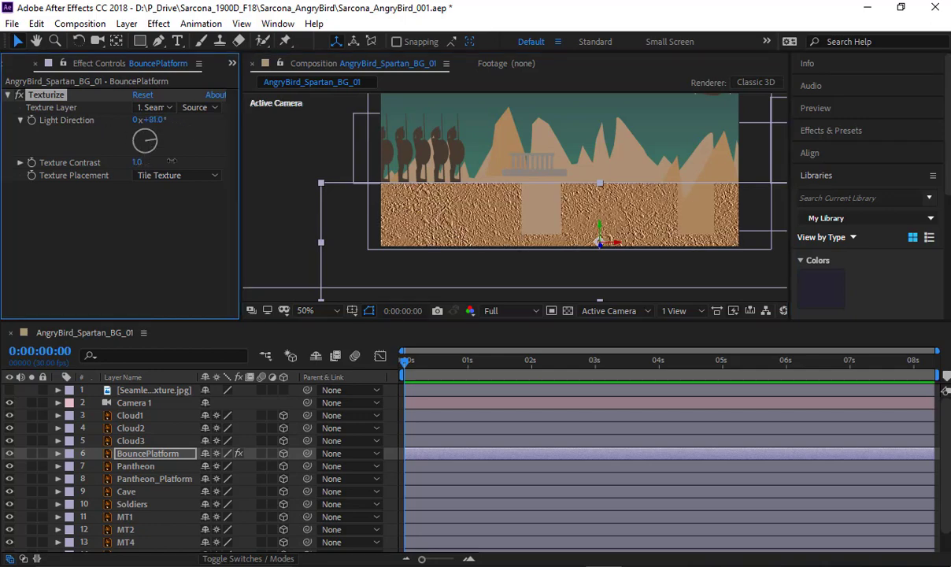
{"action": "left_click_drag", "start_coordinate": [171, 161], "coordinate": [82, 162]}
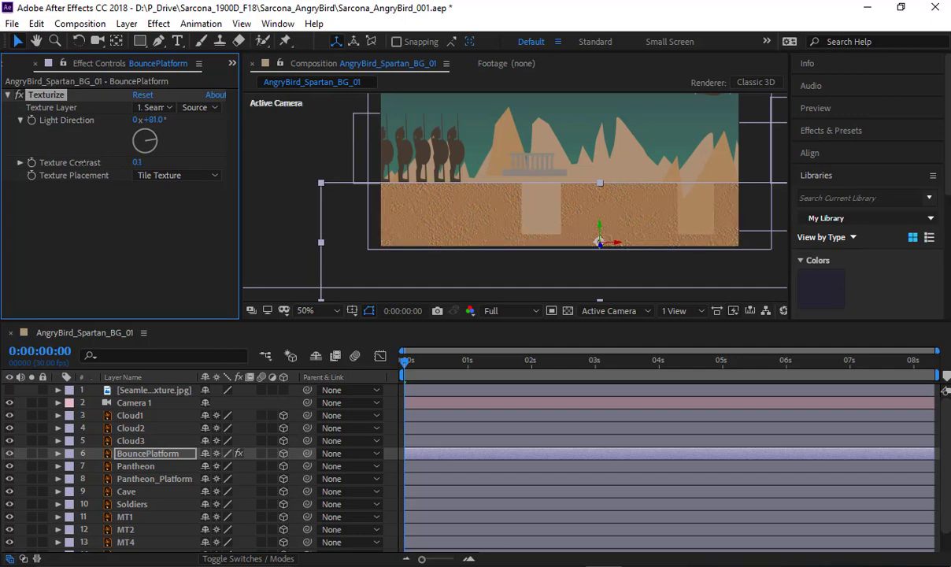
Add a new spot light with 50% intensity, 108° cone angle, 100% cone feather and inverse square clamped falloff with radius 392.
{"action": "left_click", "coordinate": [335, 197]}
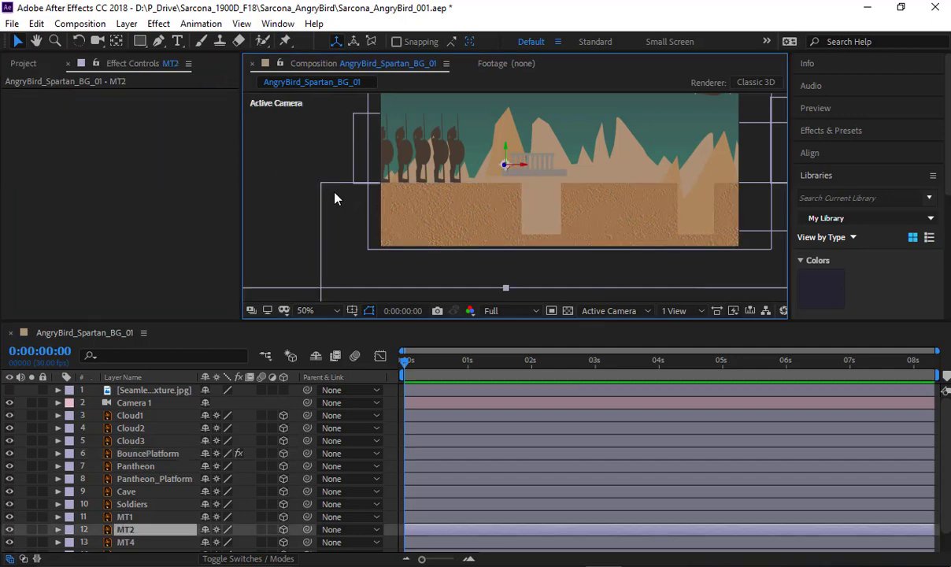
{"action": "left_click_drag", "start_coordinate": [411, 179], "coordinate": [338, 181]}
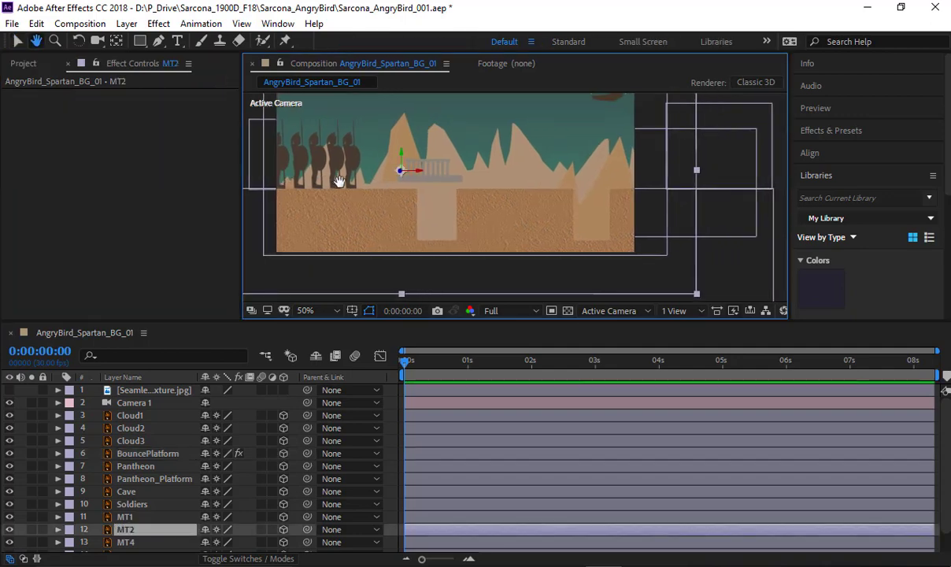
{"action": "left_click", "coordinate": [127, 24]}
{"action": "mouse_move", "coordinate": [129, 40]}
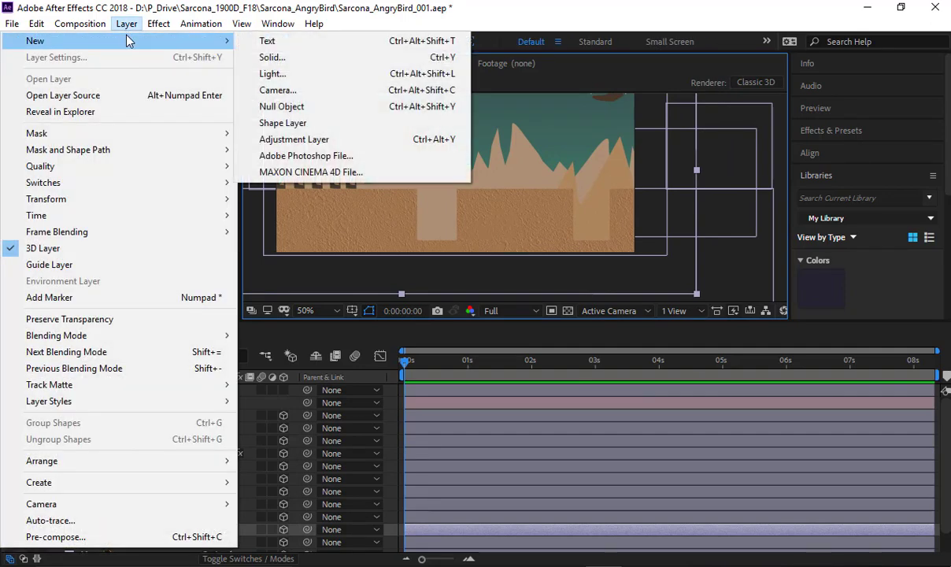
{"action": "left_click", "coordinate": [292, 74]}
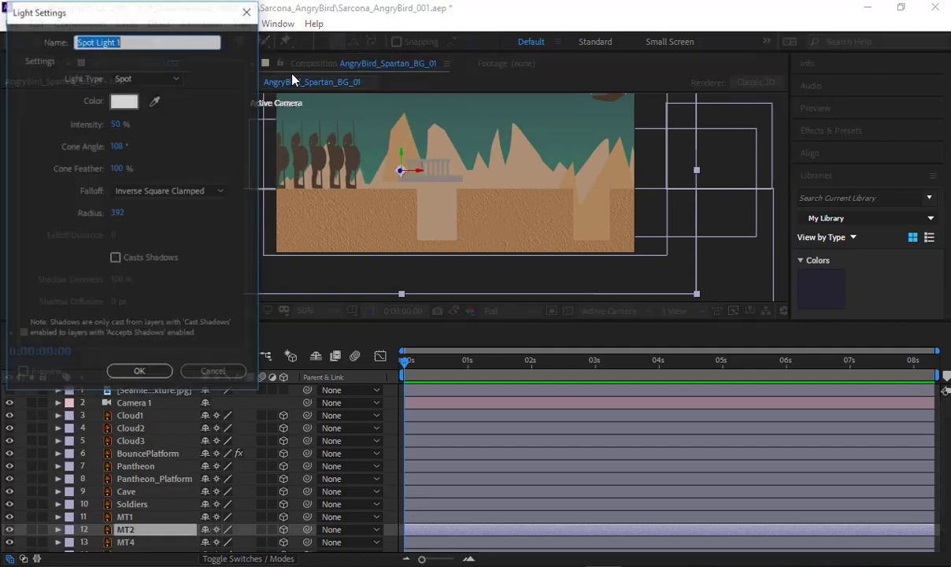
{"action": "left_click", "coordinate": [146, 78]}
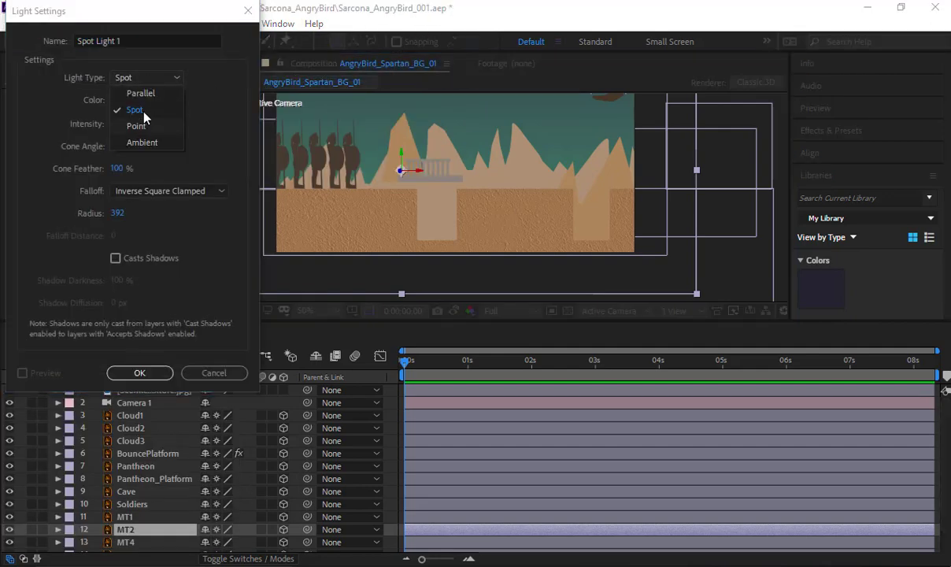
{"action": "left_click", "coordinate": [140, 203]}
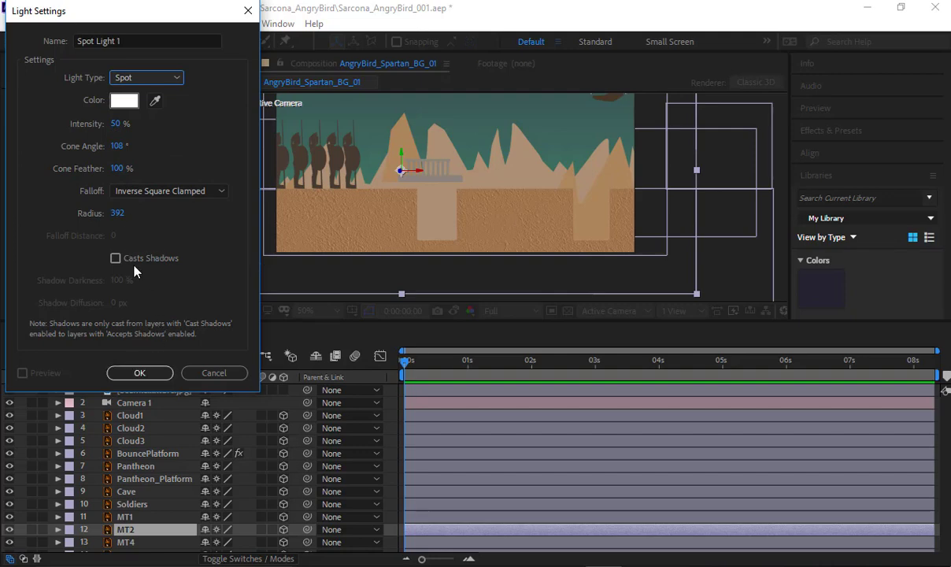
{"action": "left_click", "coordinate": [141, 373]}
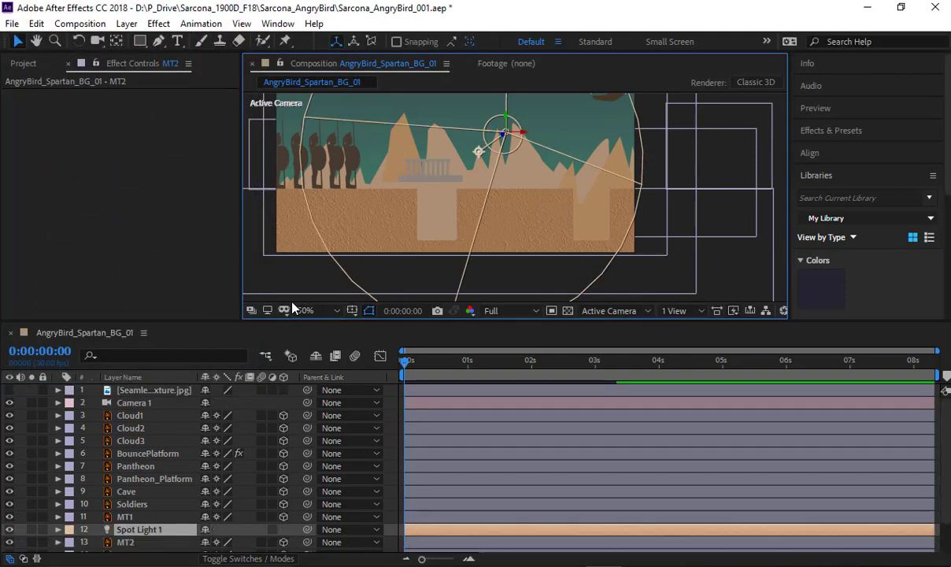
Set Spot Light 1's intensity to 201%.
{"action": "double_click", "coordinate": [142, 529]}
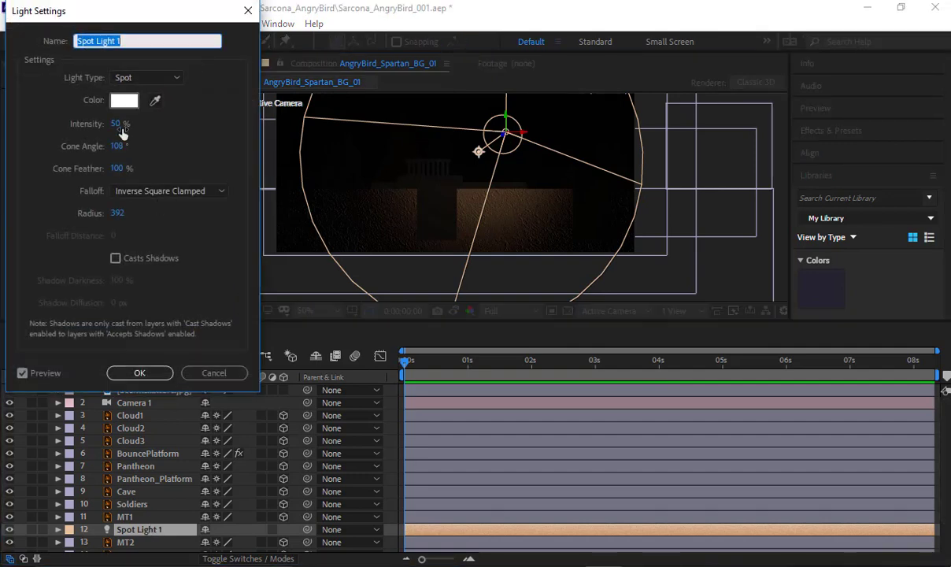
{"action": "left_click_drag", "start_coordinate": [120, 125], "coordinate": [228, 122]}
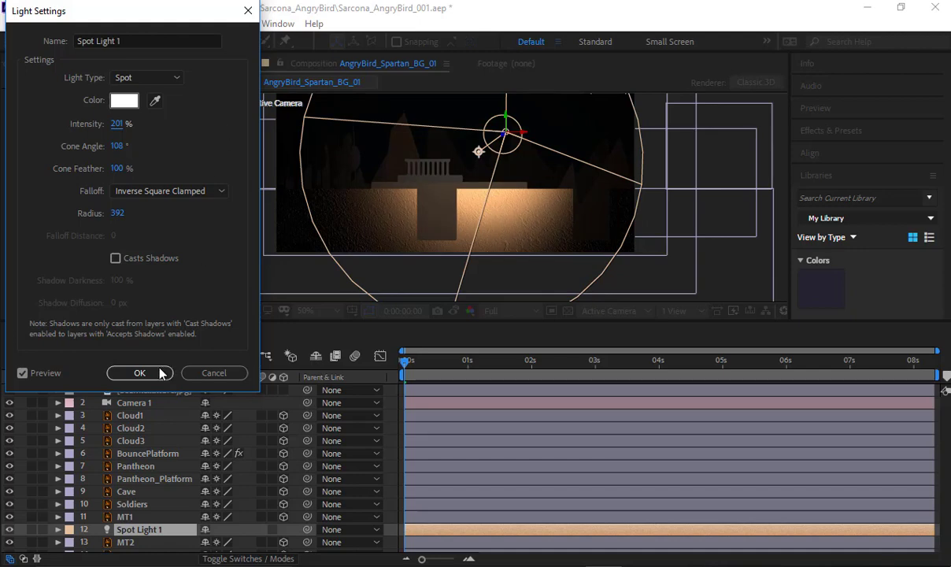
{"action": "left_click", "coordinate": [145, 374]}
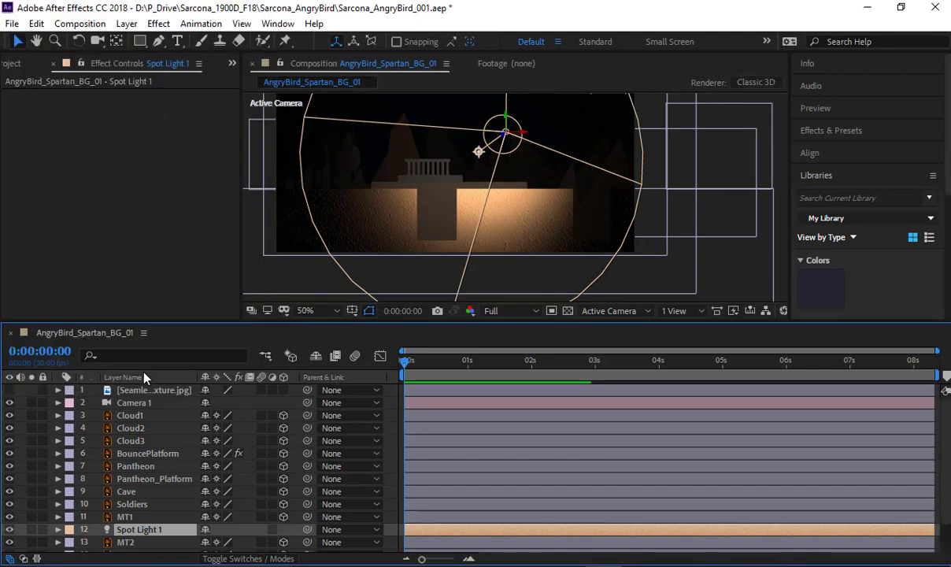
Move Spot Light 1 along its X axis until it sits above the pantheon.
{"action": "left_click", "coordinate": [526, 139]}
{"action": "left_click", "coordinate": [508, 137]}
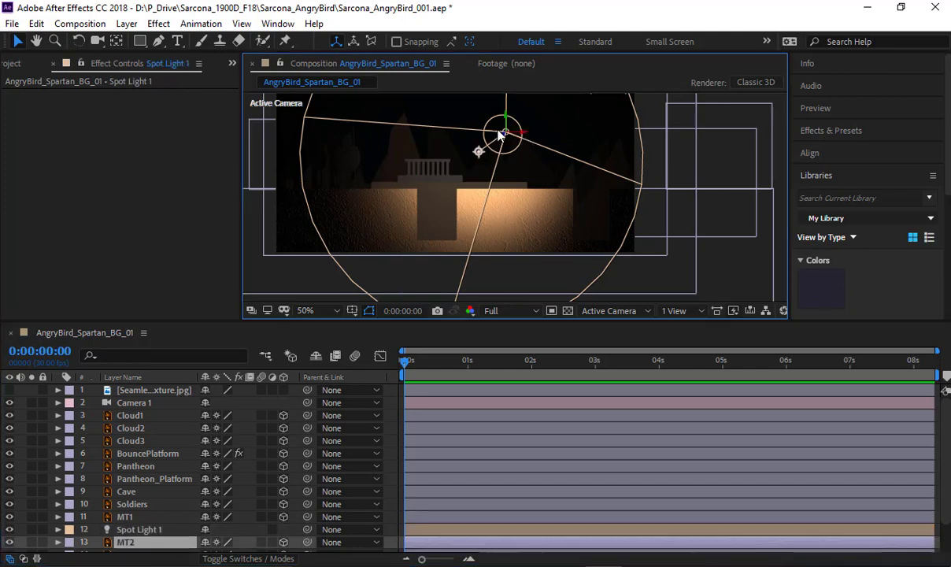
{"action": "left_click_drag", "start_coordinate": [507, 134], "coordinate": [327, 133]}
{"action": "left_click_drag", "start_coordinate": [607, 148], "coordinate": [437, 183]}
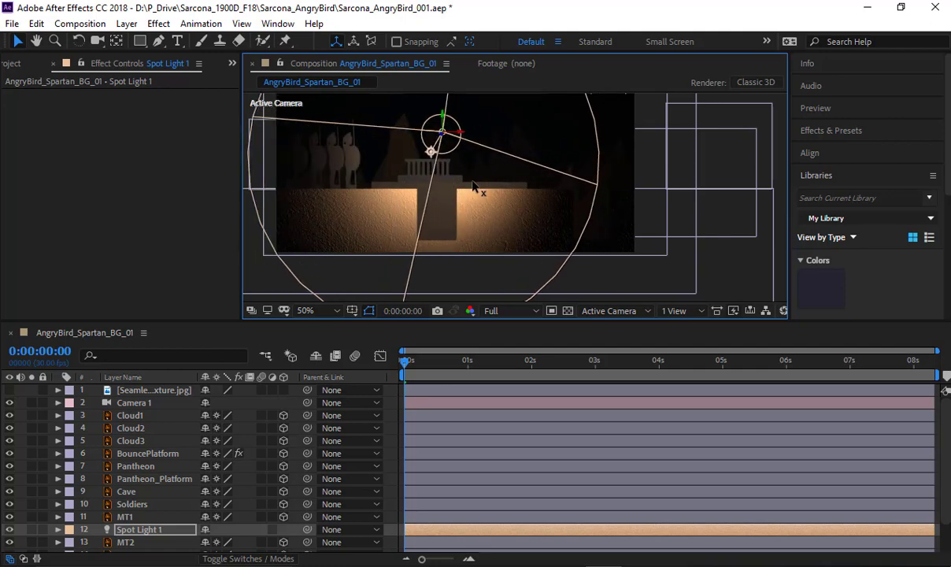
Reveal Camera 1's position and shift the camera horizontally to preview the parallax under the spot light.
{"action": "left_click", "coordinate": [173, 403]}
{"action": "key", "text": "p"}
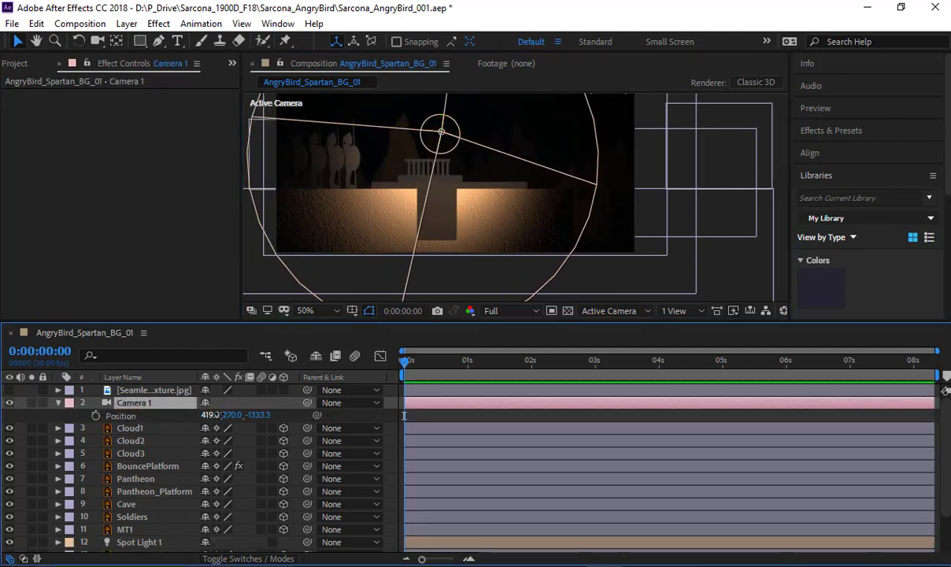
{"action": "left_click_drag", "start_coordinate": [210, 415], "coordinate": [222, 387]}
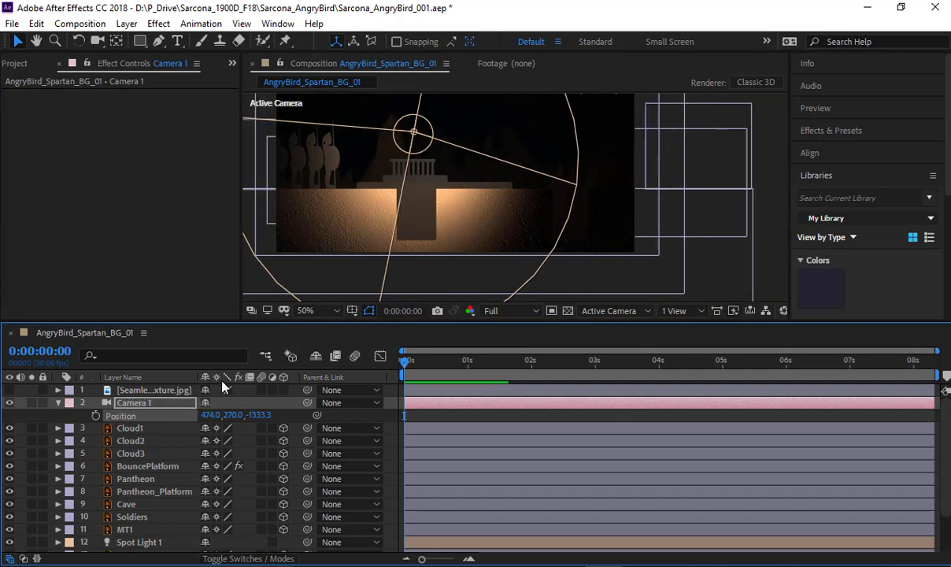
Add a new parallel light with no falloff and 50% intensity.
{"action": "left_click", "coordinate": [126, 24]}
{"action": "mouse_move", "coordinate": [133, 40]}
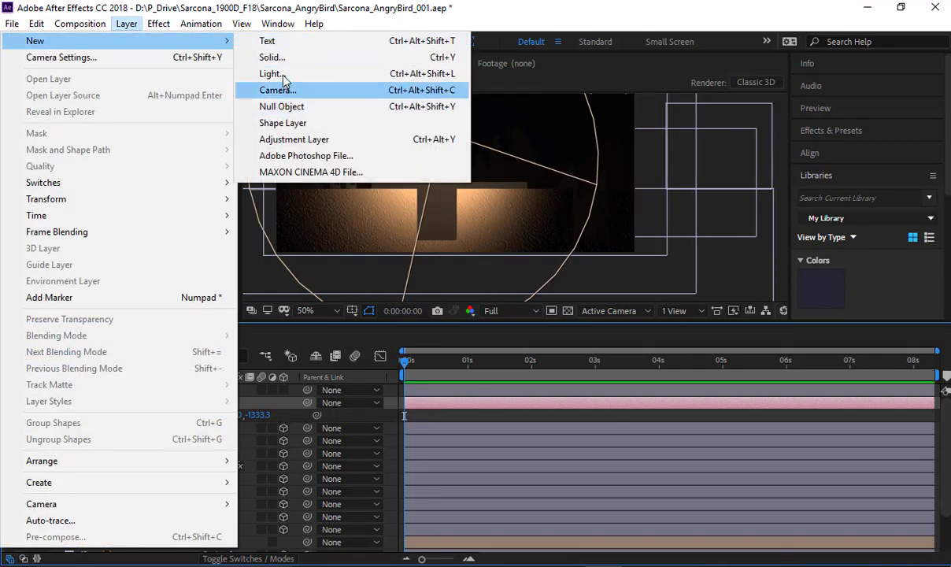
{"action": "left_click", "coordinate": [276, 73]}
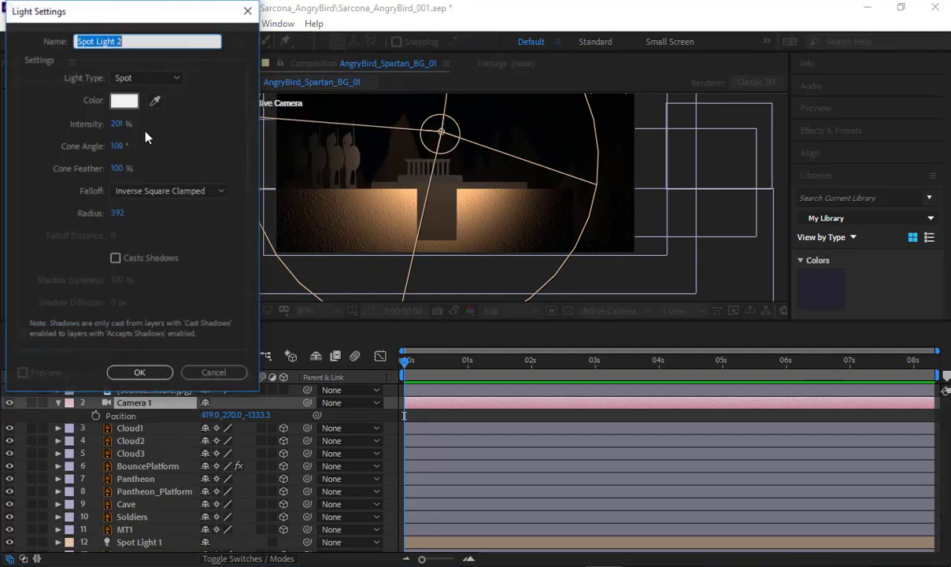
{"action": "left_click", "coordinate": [145, 77]}
{"action": "left_click", "coordinate": [145, 89]}
{"action": "left_click", "coordinate": [126, 189]}
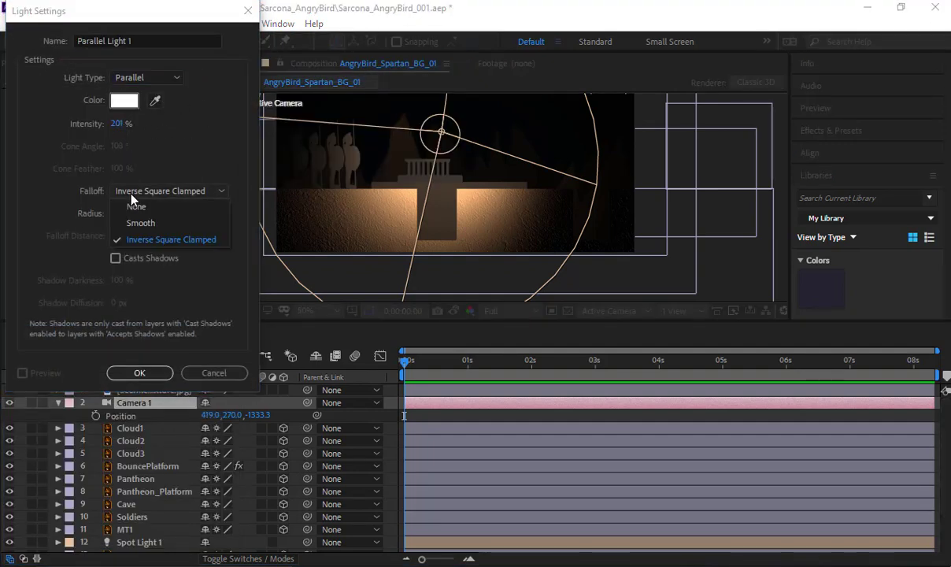
{"action": "left_click", "coordinate": [130, 203]}
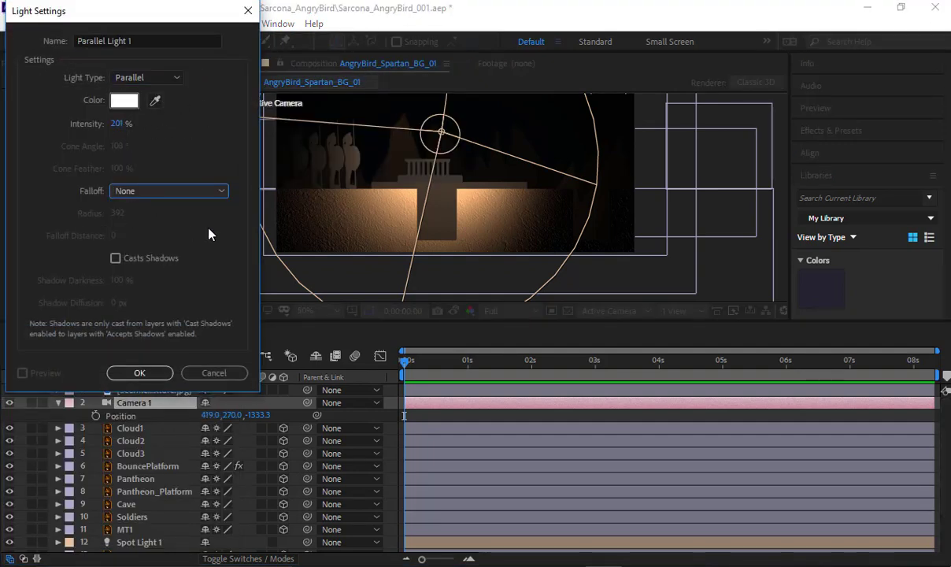
{"action": "left_click", "coordinate": [121, 125]}
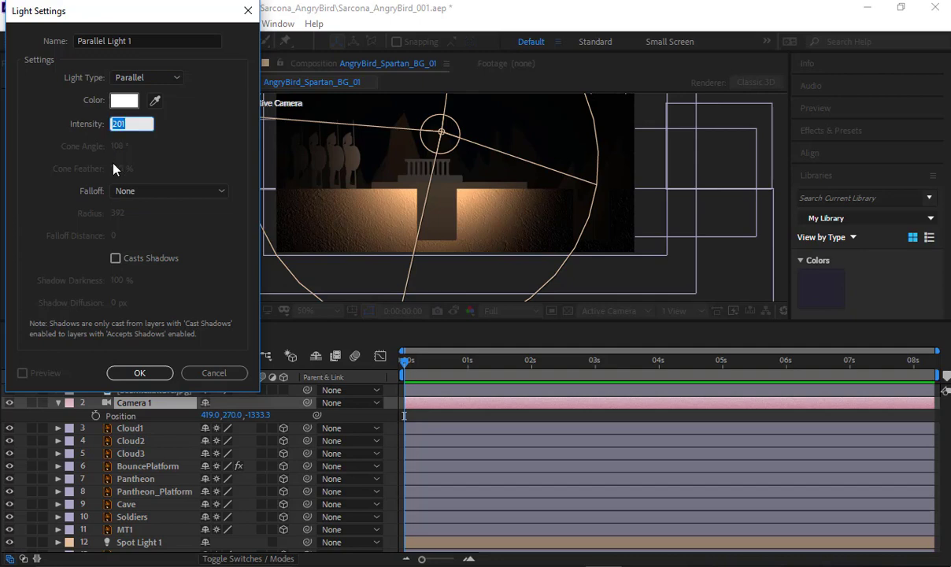
{"action": "type", "text": "50"}
{"action": "left_click", "coordinate": [141, 376]}
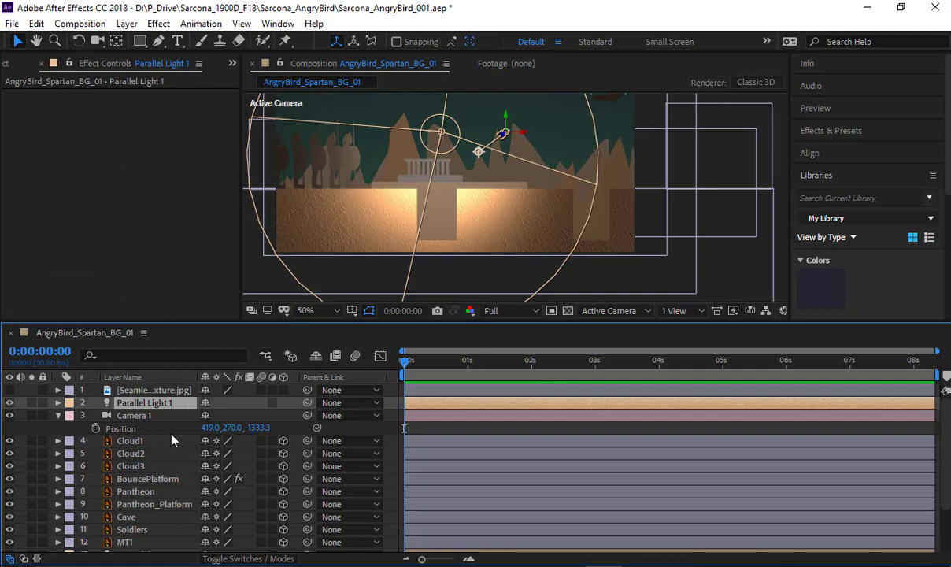
Move the Spot Light 1 layer up to directly below Parallel Light 1.
{"action": "scroll", "coordinate": [148, 543], "scroll_direction": "down", "scroll_amount": 3}
{"action": "left_click_drag", "start_coordinate": [140, 496], "coordinate": [159, 409]}
{"action": "double_click", "coordinate": [157, 403]}
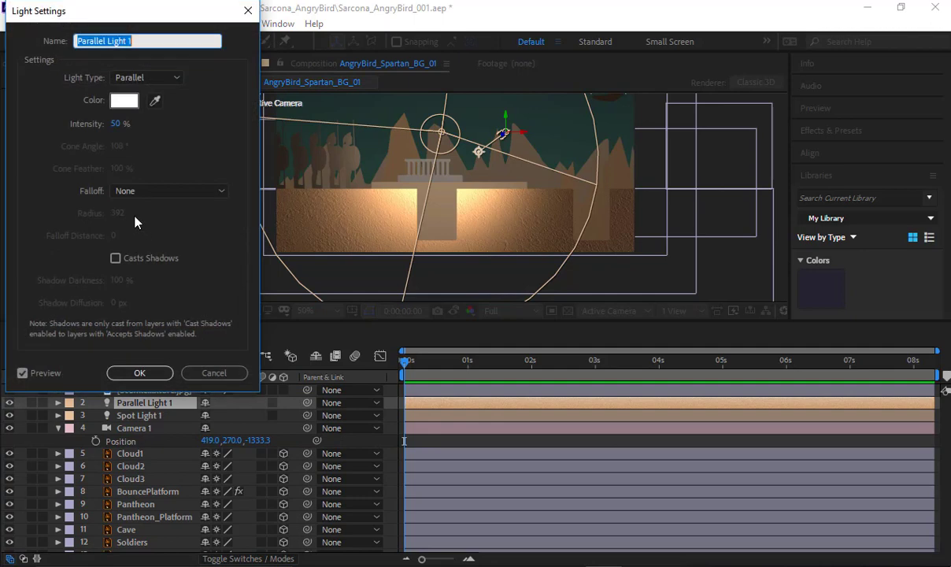
{"action": "left_click", "coordinate": [168, 376]}
Set Spot Light 1's intensity to 98%.
{"action": "double_click", "coordinate": [139, 415]}
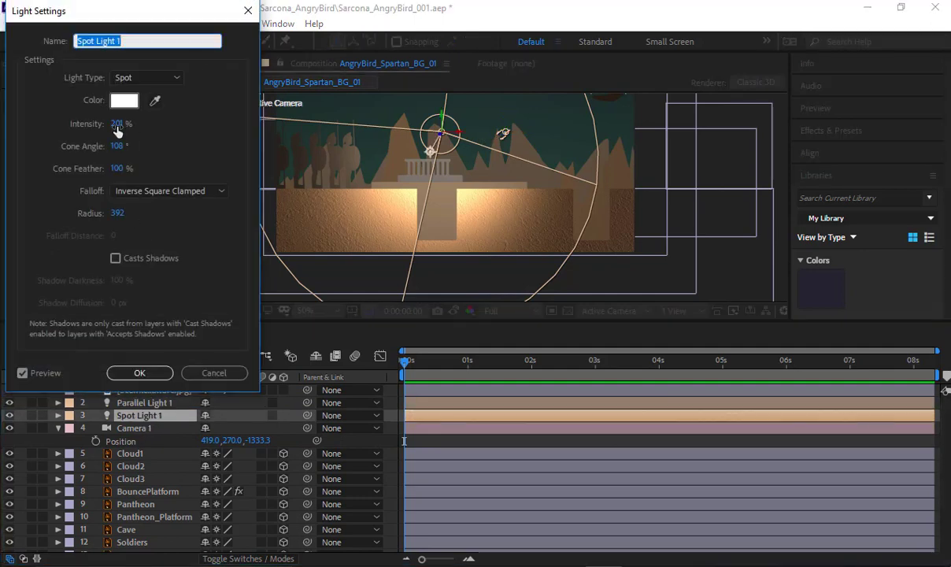
{"action": "left_click_drag", "start_coordinate": [117, 128], "coordinate": [36, 121]}
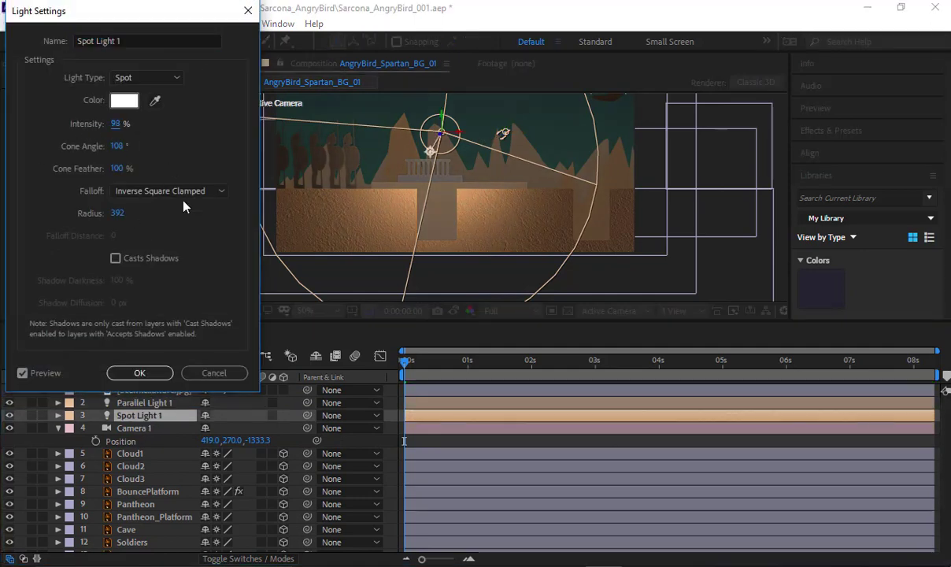
{"action": "left_click", "coordinate": [142, 372]}
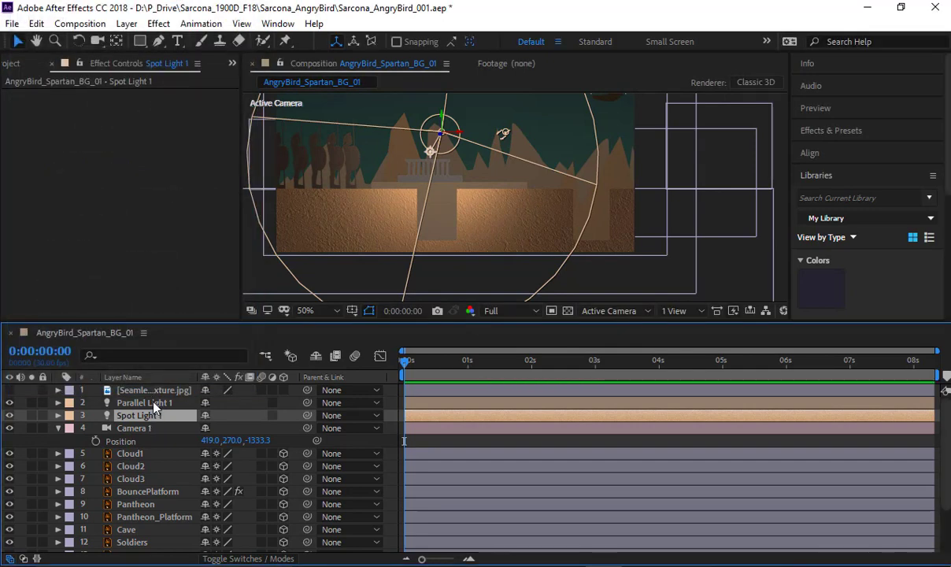
Set Parallel Light 1's intensity to 100%.
{"action": "double_click", "coordinate": [153, 402]}
{"action": "left_click", "coordinate": [118, 123]}
{"action": "type", "text": "1"}
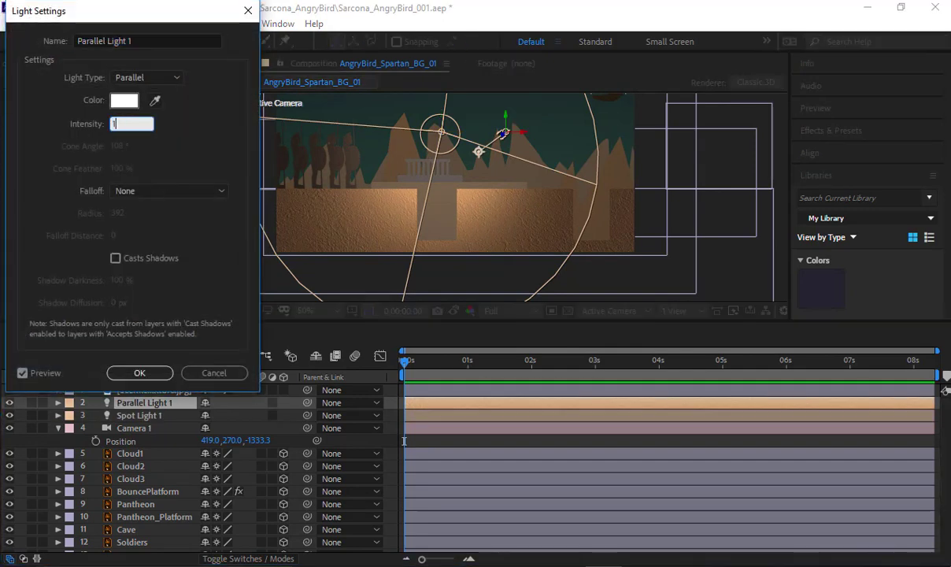
{"action": "type", "text": "00"}
{"action": "key", "text": "Return"}
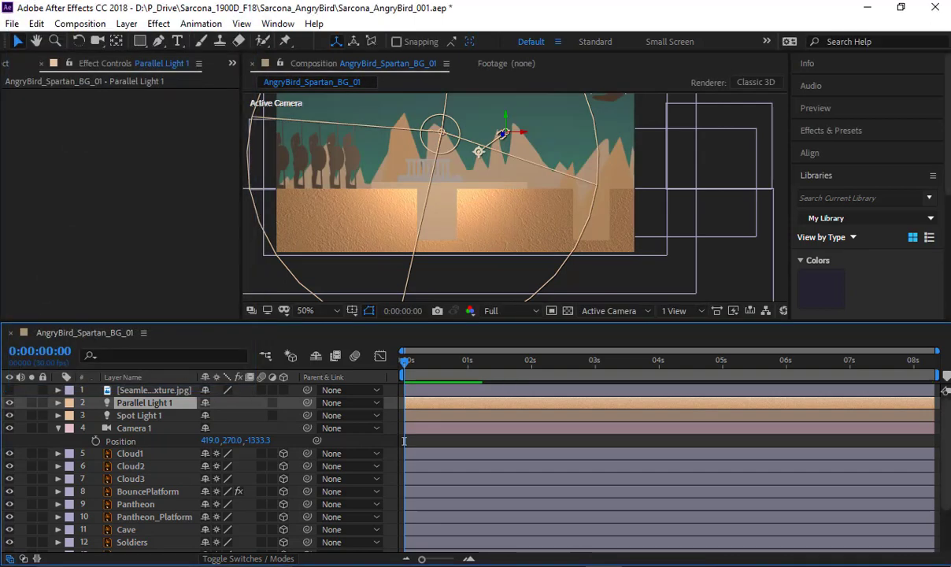
Lower Spot Light 1's intensity to 32%.
{"action": "double_click", "coordinate": [126, 415]}
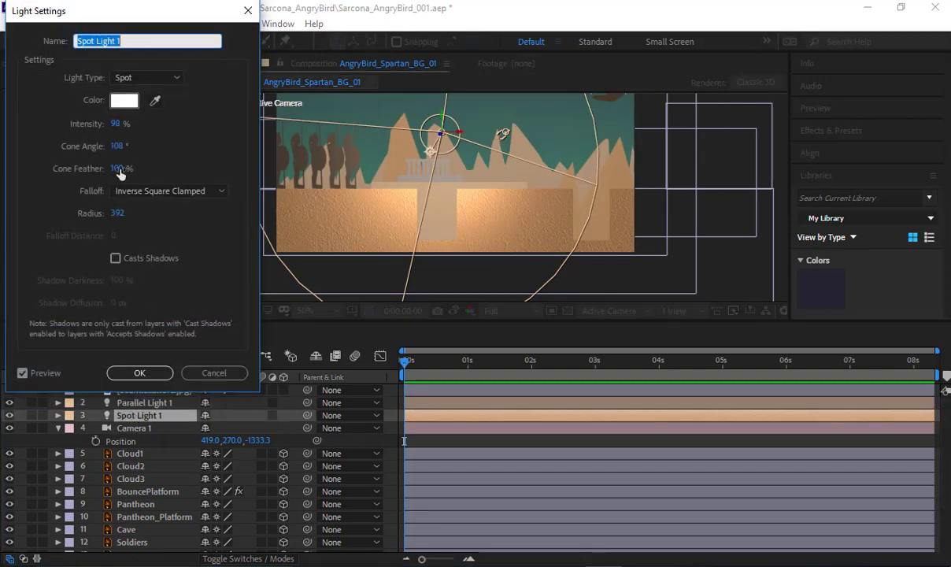
{"action": "left_click", "coordinate": [114, 124]}
{"action": "left_click_drag", "start_coordinate": [112, 126], "coordinate": [78, 126]}
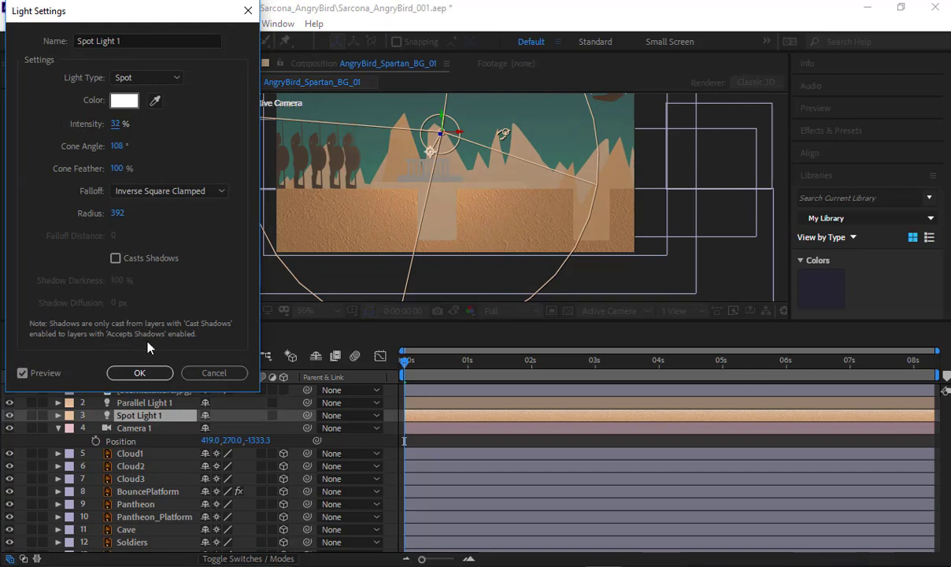
{"action": "left_click", "coordinate": [140, 372]}
Move Spot Light 1 left along its horizontal axis to above the mountain peak beside the soldiers.
{"action": "left_click_drag", "start_coordinate": [438, 155], "coordinate": [489, 192]}
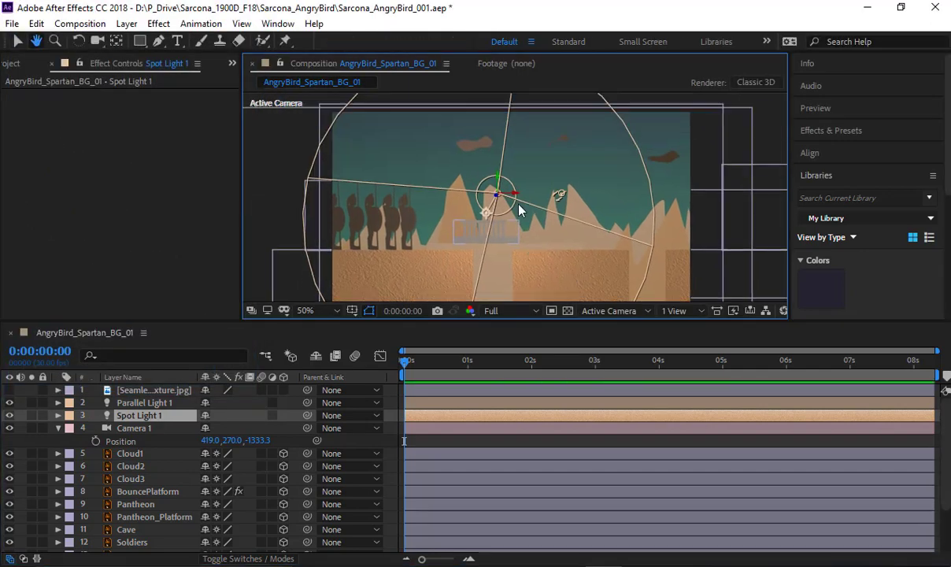
{"action": "left_click_drag", "start_coordinate": [426, 197], "coordinate": [456, 197]}
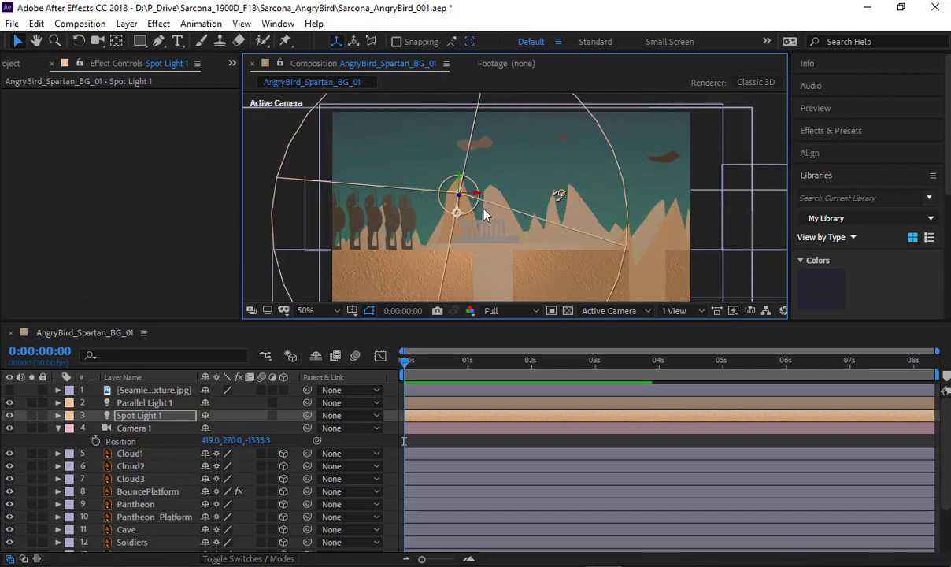
{"action": "double_click", "coordinate": [154, 403]}
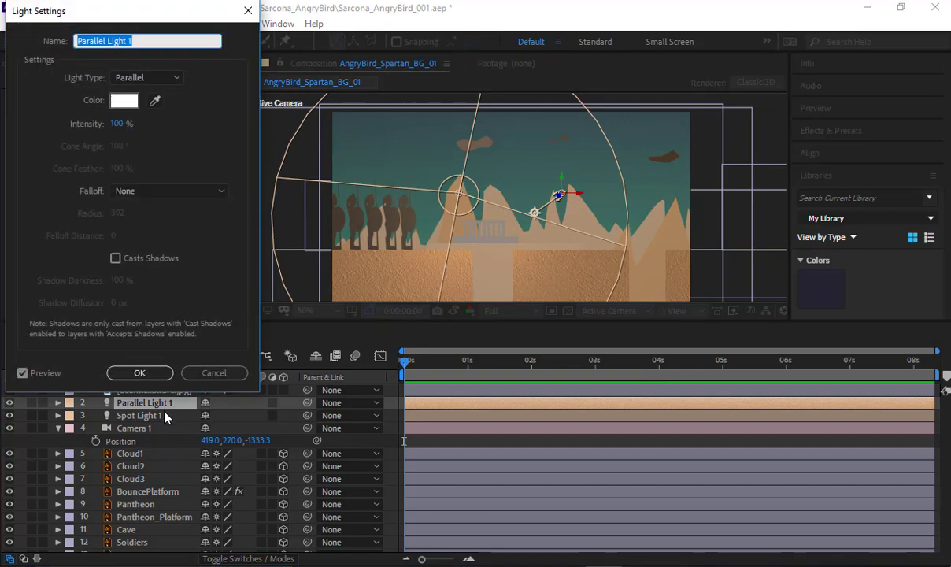
{"action": "key", "text": "Escape"}
Set Spot Light 1's cone feather to 3% and its cone angle to 57°.
{"action": "double_click", "coordinate": [155, 415]}
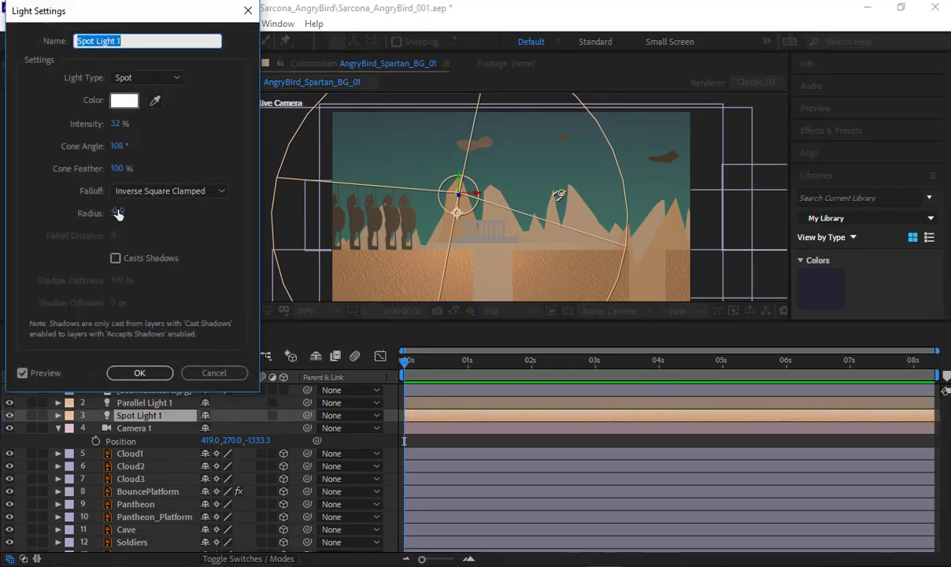
{"action": "left_click", "coordinate": [117, 168]}
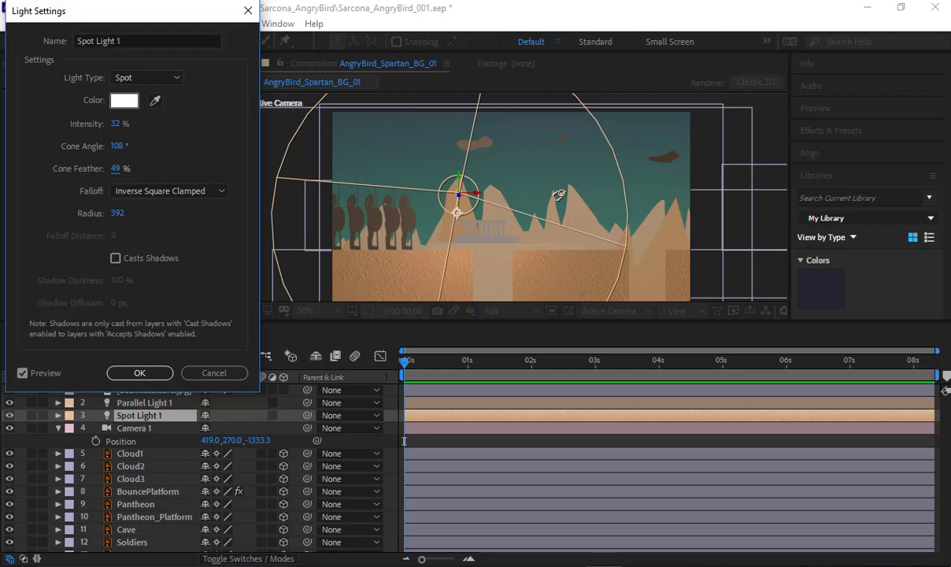
{"action": "type", "text": "3"}
{"action": "left_click_drag", "start_coordinate": [120, 147], "coordinate": [74, 130]}
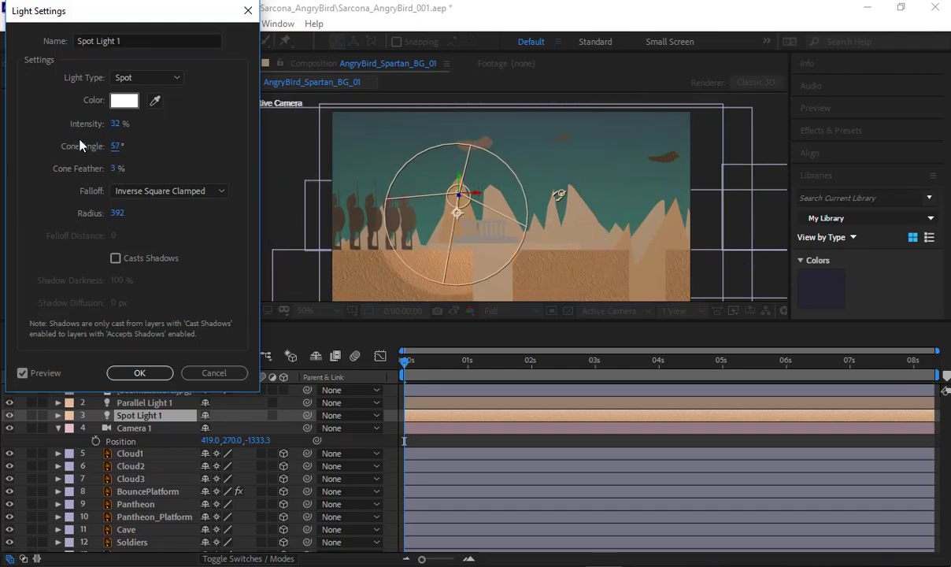
{"action": "left_click", "coordinate": [139, 373]}
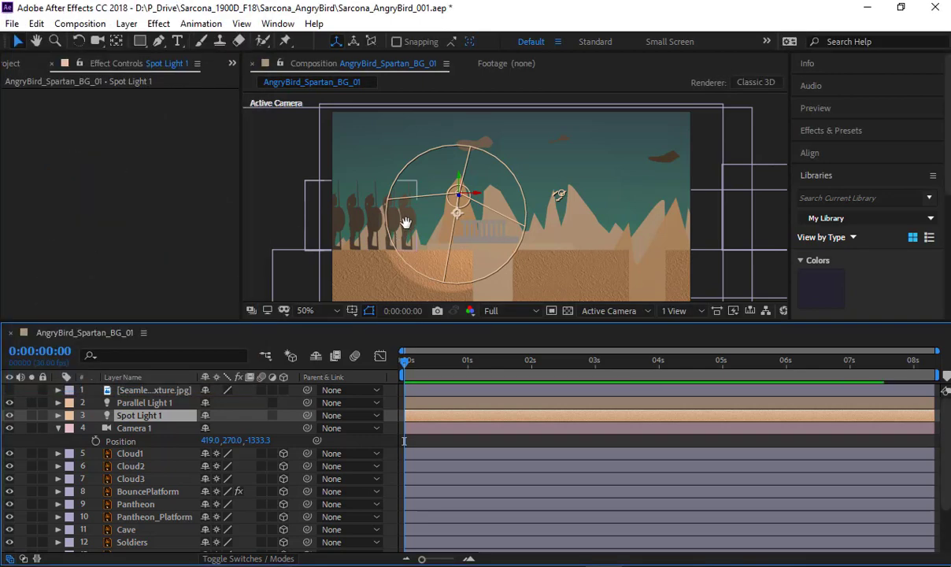
Move Spot Light 1 right to beside the parallel light and set its Y Rotation to about 14°.
{"action": "left_click_drag", "start_coordinate": [494, 175], "coordinate": [585, 201]}
{"action": "key", "text": "r"}
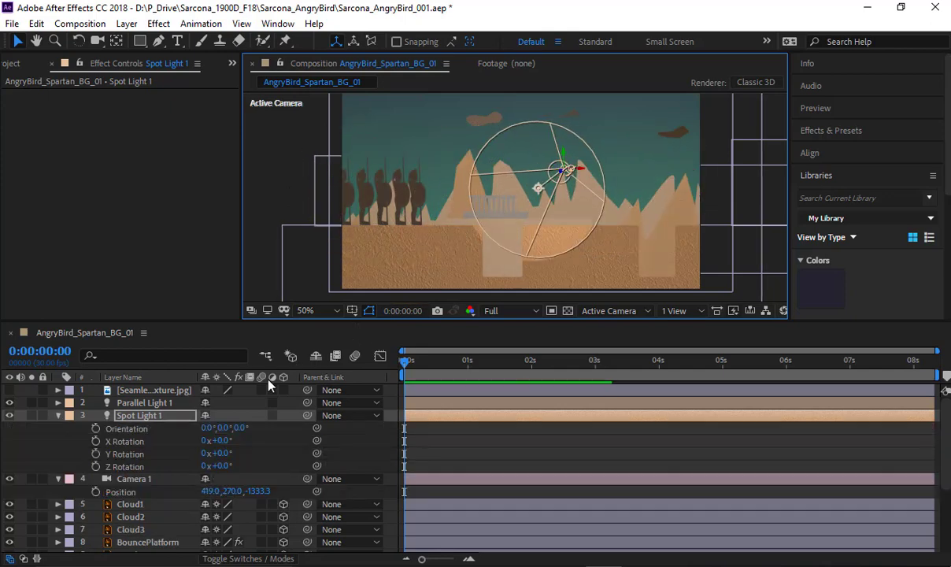
{"action": "left_click_drag", "start_coordinate": [218, 452], "coordinate": [281, 442]}
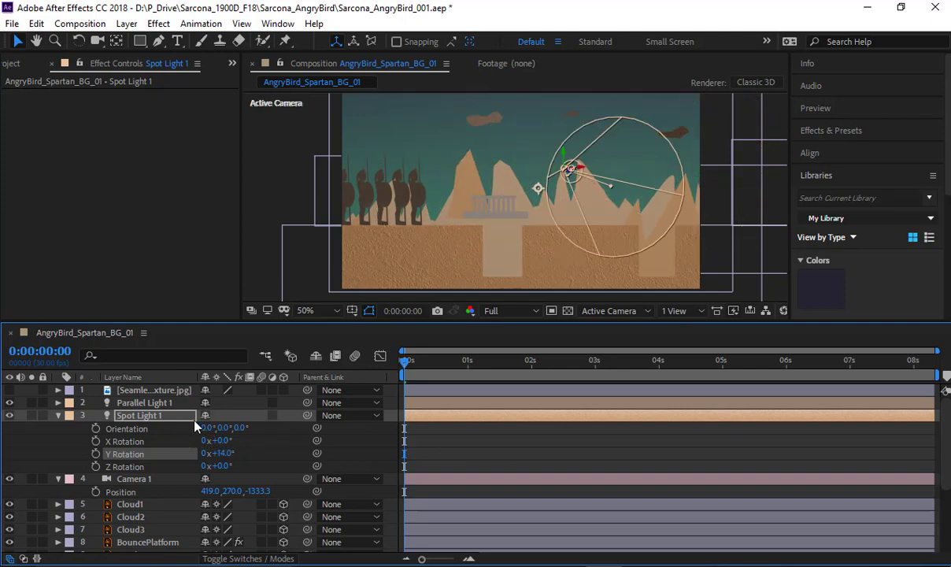
Delete the Spot Light 1 and Parallel Light 1 layers from the composition.
{"action": "left_click", "coordinate": [182, 417]}
{"action": "key", "text": "Delete"}
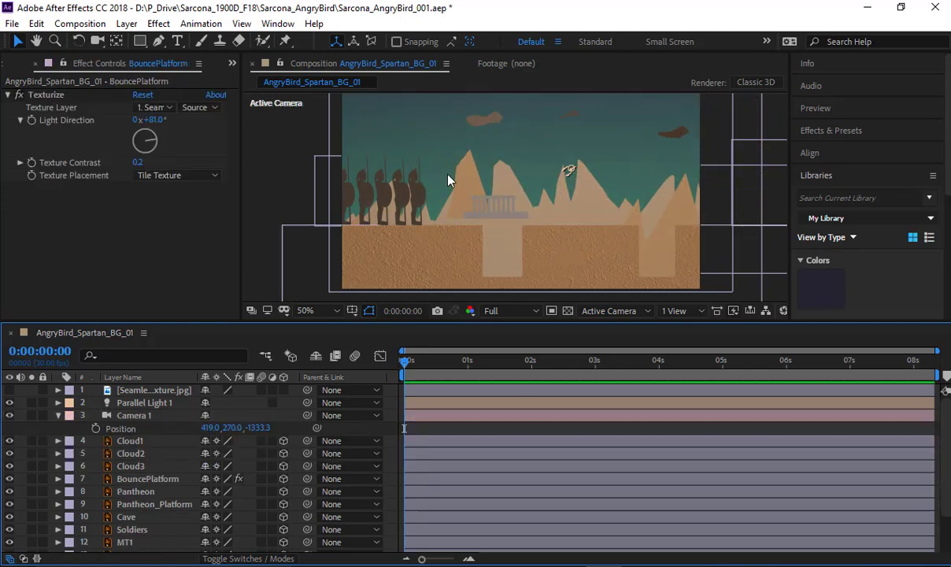
{"action": "scroll", "coordinate": [513, 186], "scroll_direction": "down", "scroll_amount": 2}
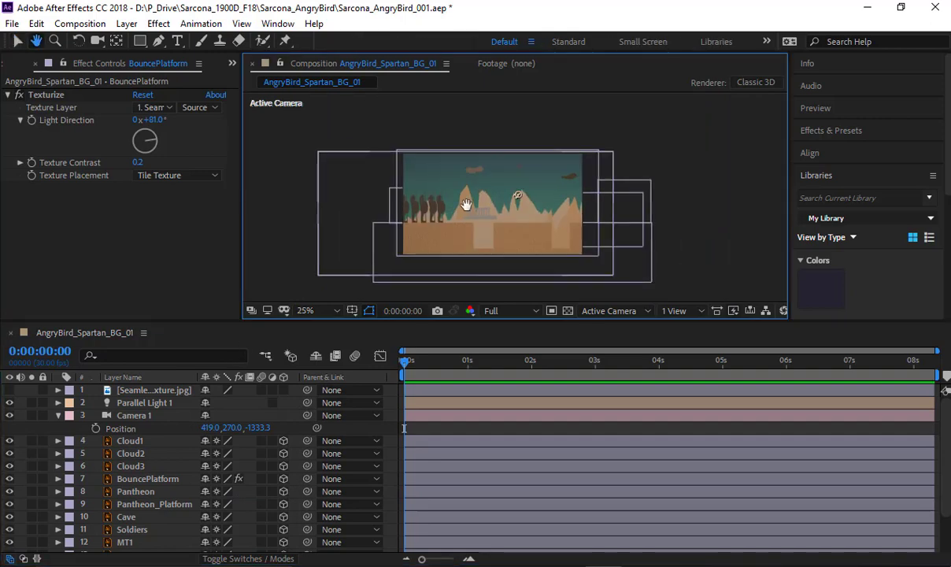
{"action": "left_click", "coordinate": [166, 405]}
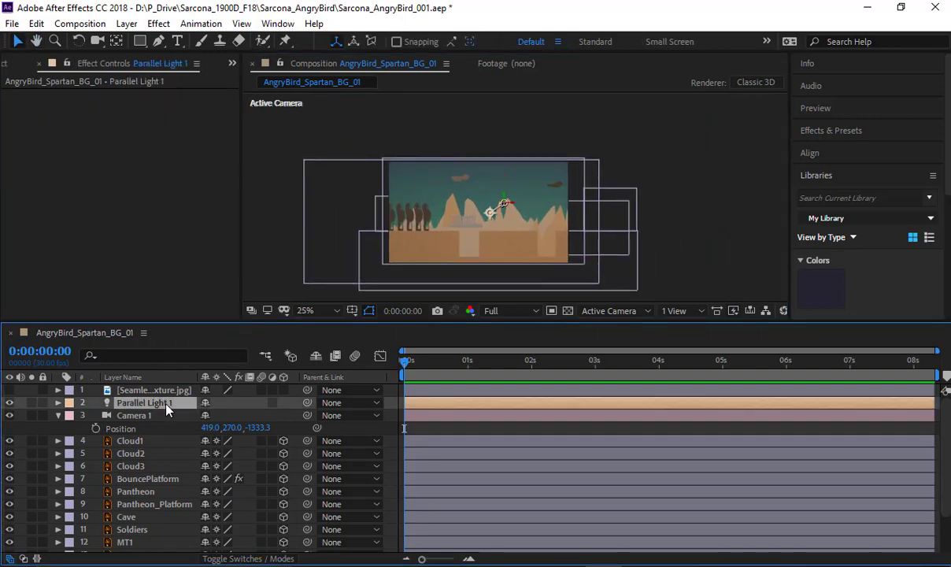
{"action": "key", "text": "Delete"}
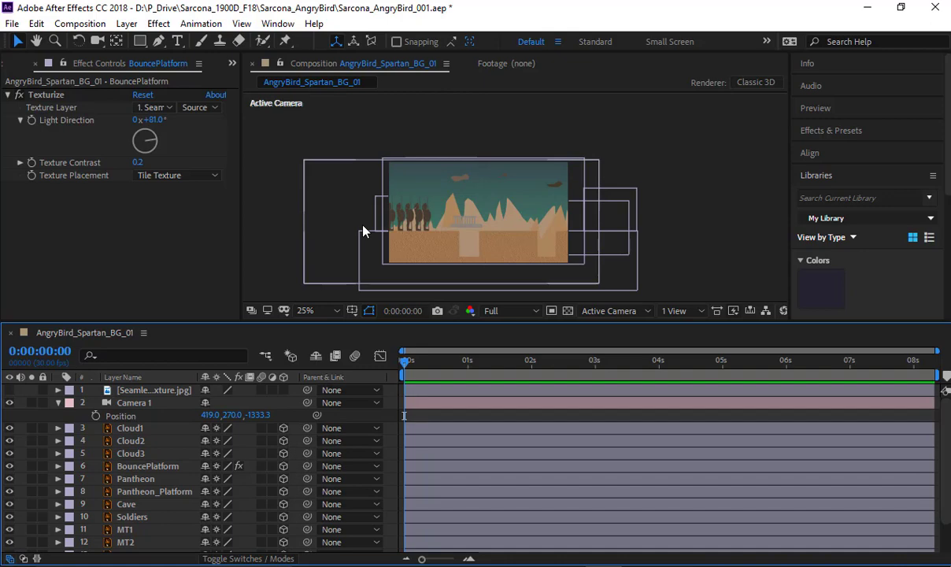
Center the unlit scene in the composition view and save the project.
{"action": "scroll", "coordinate": [363, 228], "scroll_direction": "up", "scroll_amount": 2}
{"action": "left_click_drag", "start_coordinate": [520, 171], "coordinate": [631, 135]}
{"action": "left_click_drag", "start_coordinate": [496, 185], "coordinate": [400, 211]}
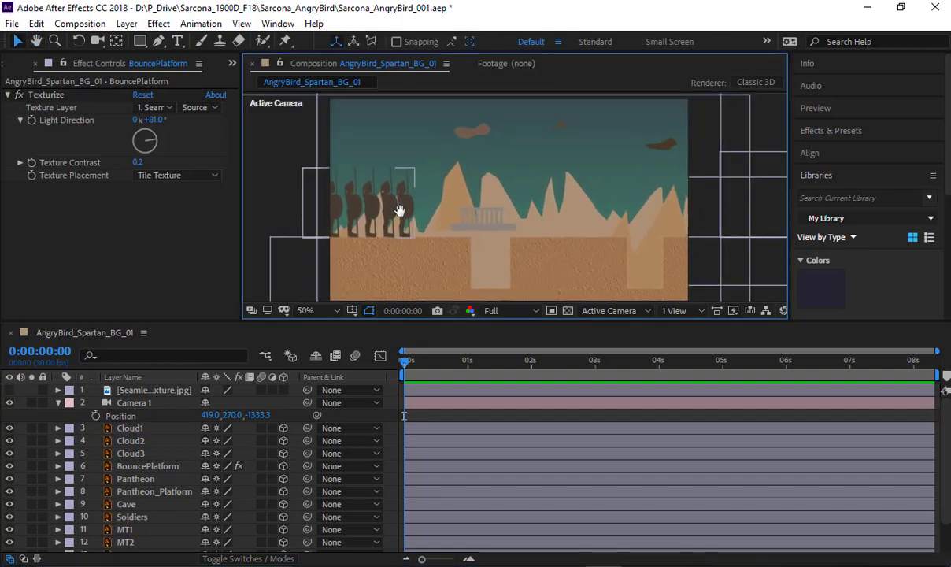
{"action": "key", "text": "ctrl+s"}
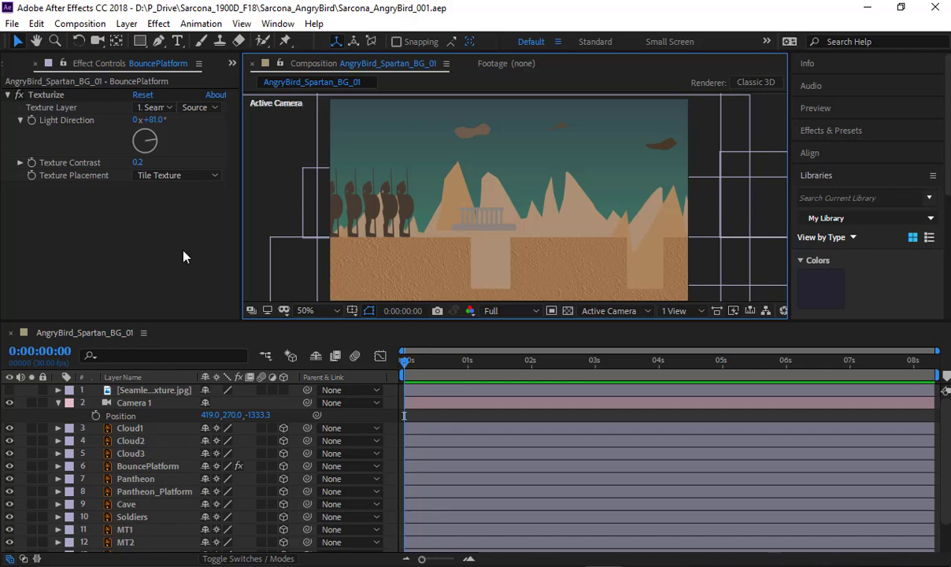
Switch to Illustrator and bring up the whole artboard of AngrySpartan_01.ai.
{"action": "mouse_move", "coordinate": [551, 564]}
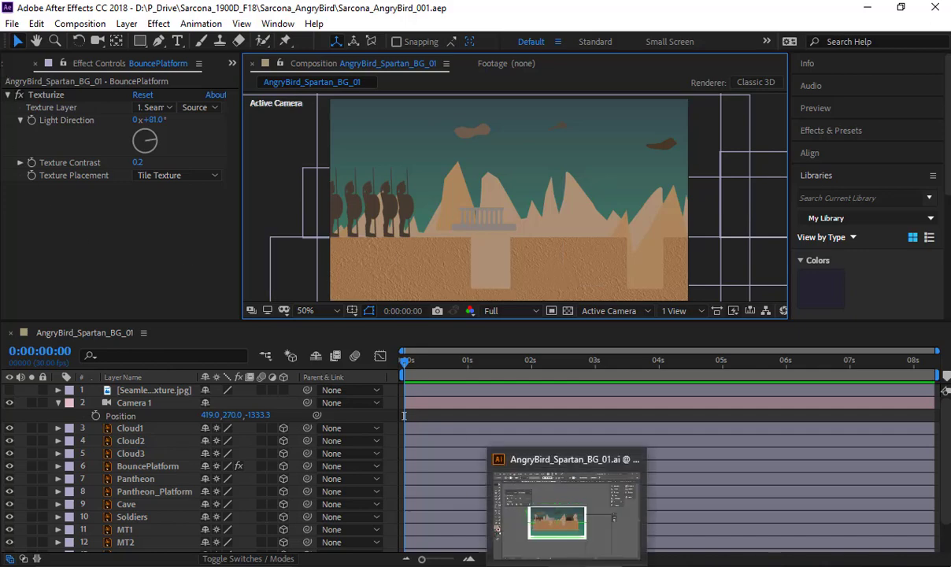
{"action": "left_click", "coordinate": [544, 516]}
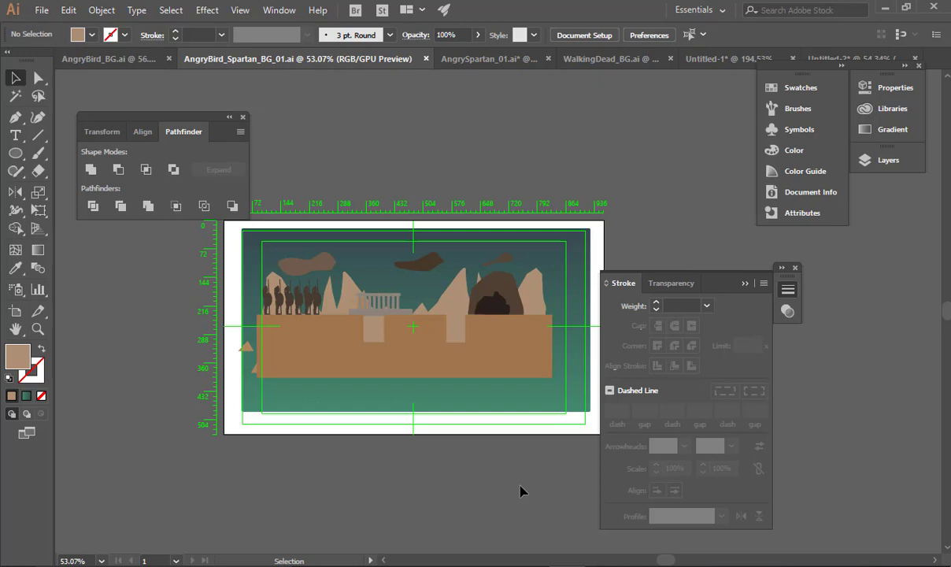
{"action": "left_click", "coordinate": [493, 58]}
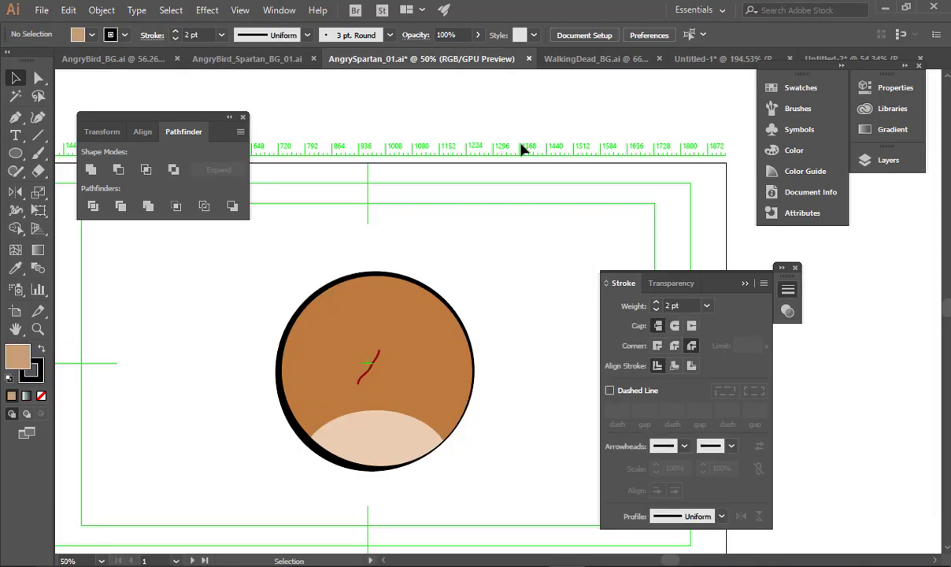
{"action": "left_click_drag", "start_coordinate": [525, 223], "coordinate": [284, 246]}
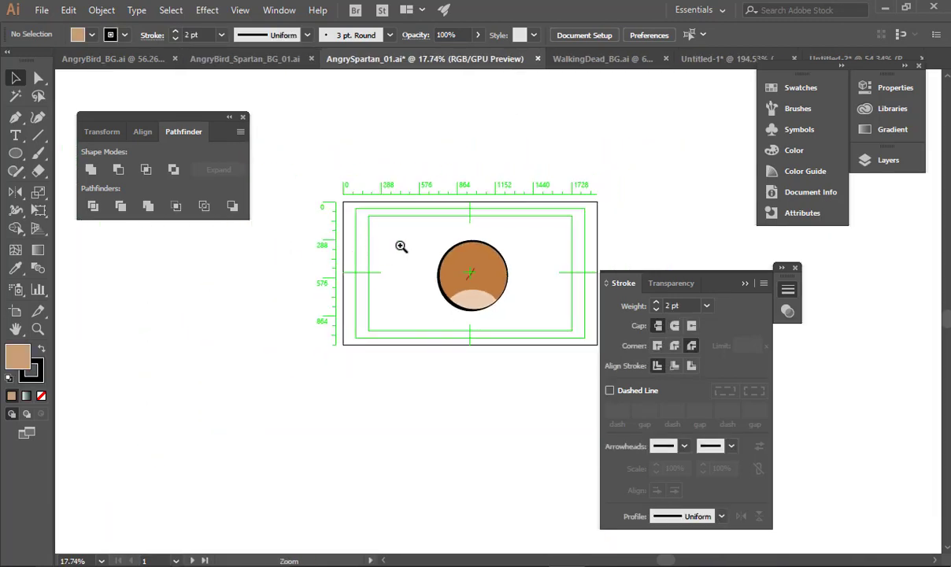
{"action": "left_click_drag", "start_coordinate": [389, 288], "coordinate": [378, 344]}
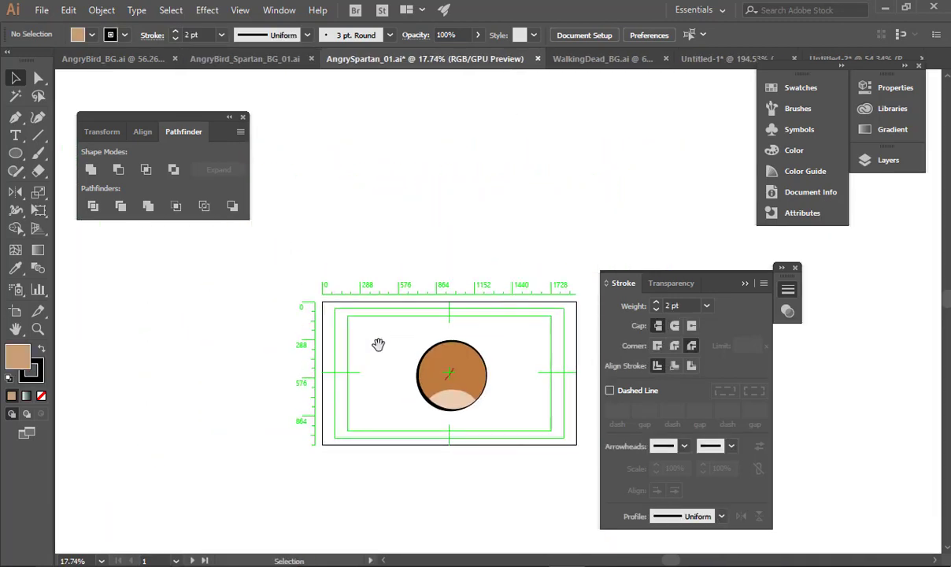
Delete the oversized second artboard surrounding Artboard 1 in AngrySpartan_01.ai.
{"action": "left_click", "coordinate": [15, 312]}
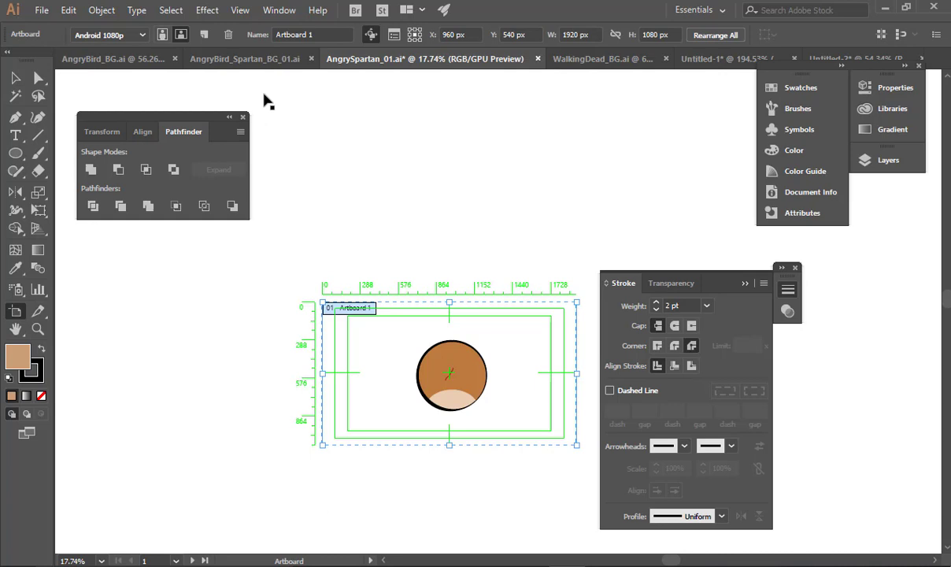
{"action": "left_click", "coordinate": [408, 119]}
{"action": "key", "text": "Delete"}
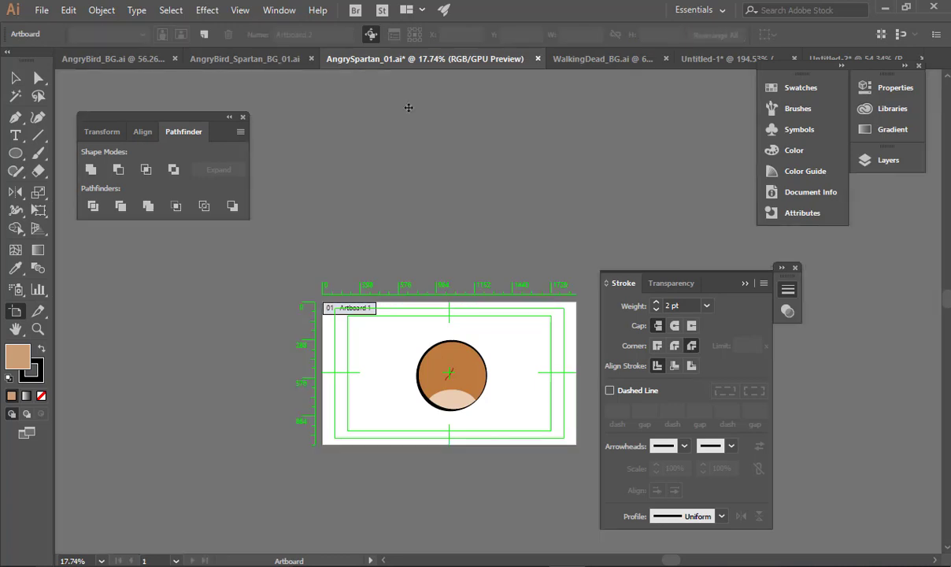
{"action": "left_click", "coordinate": [15, 77]}
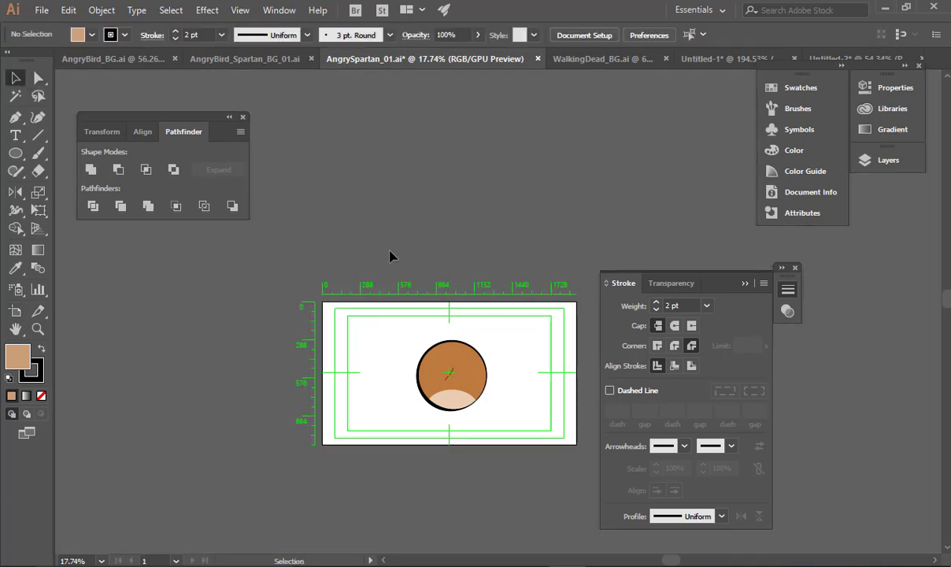
Delete the oversized second artboard in WalkingDead_BG.ai, keeping only Artboard 1.
{"action": "left_click", "coordinate": [596, 58]}
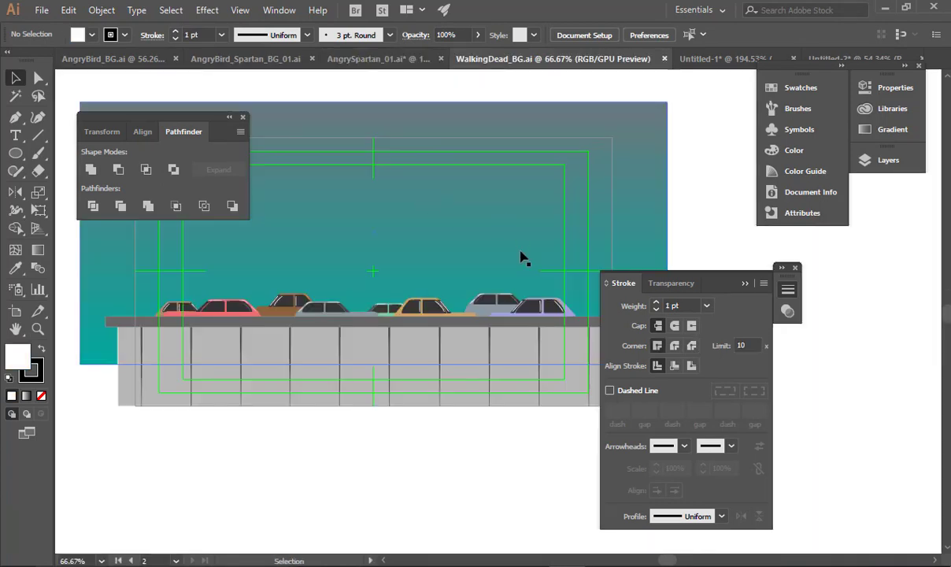
{"action": "left_click_drag", "start_coordinate": [429, 204], "coordinate": [603, 329]}
{"action": "key", "text": "shift+w"}
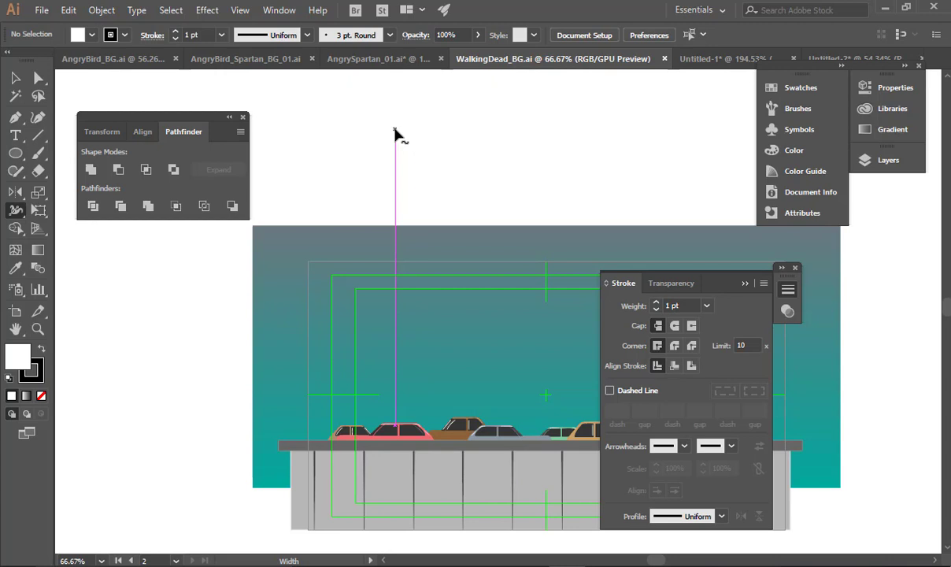
{"action": "key", "text": "w"}
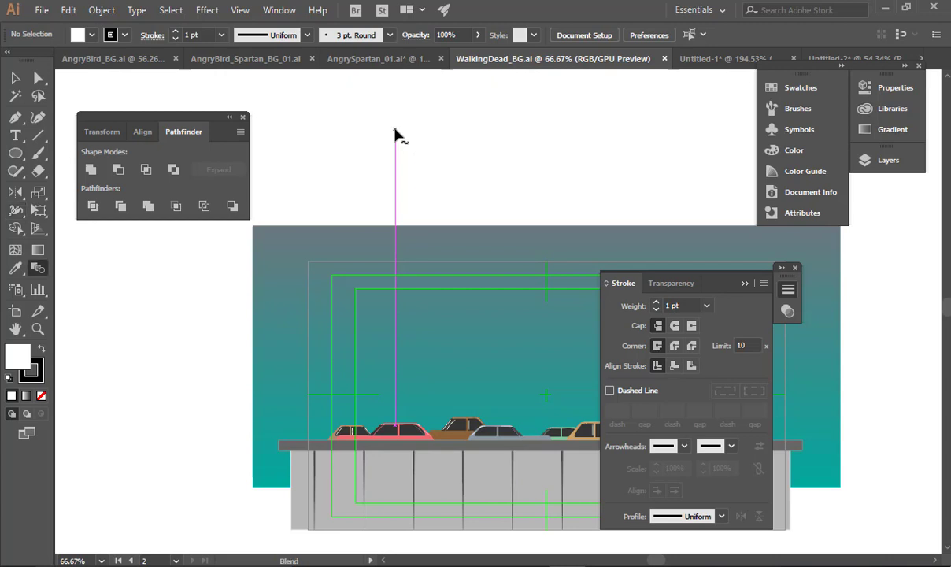
{"action": "left_click", "coordinate": [16, 311]}
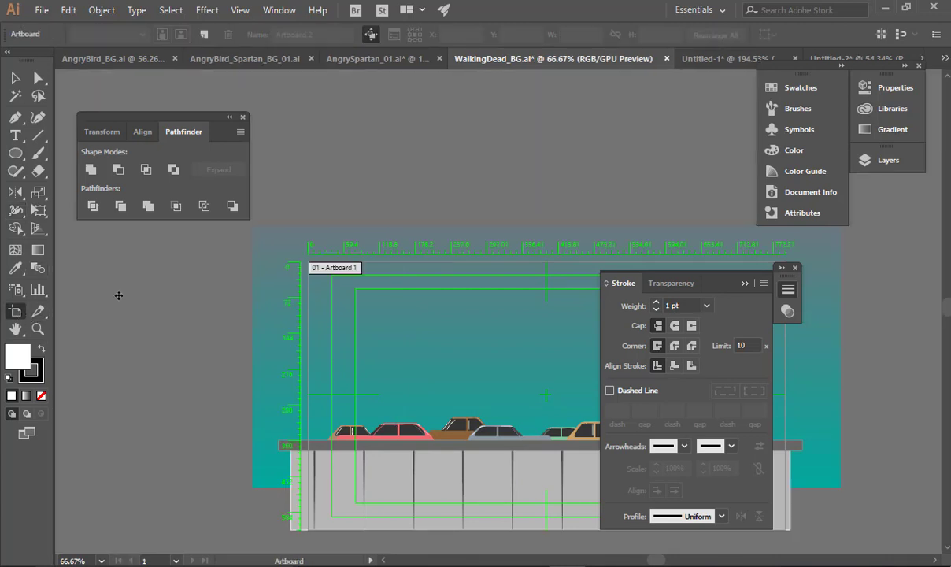
{"action": "key", "text": "v"}
Return to AngryBird_Spartan_BG_01.ai and examine the soldiers, temple and mountain artwork up close.
{"action": "left_click", "coordinate": [203, 59]}
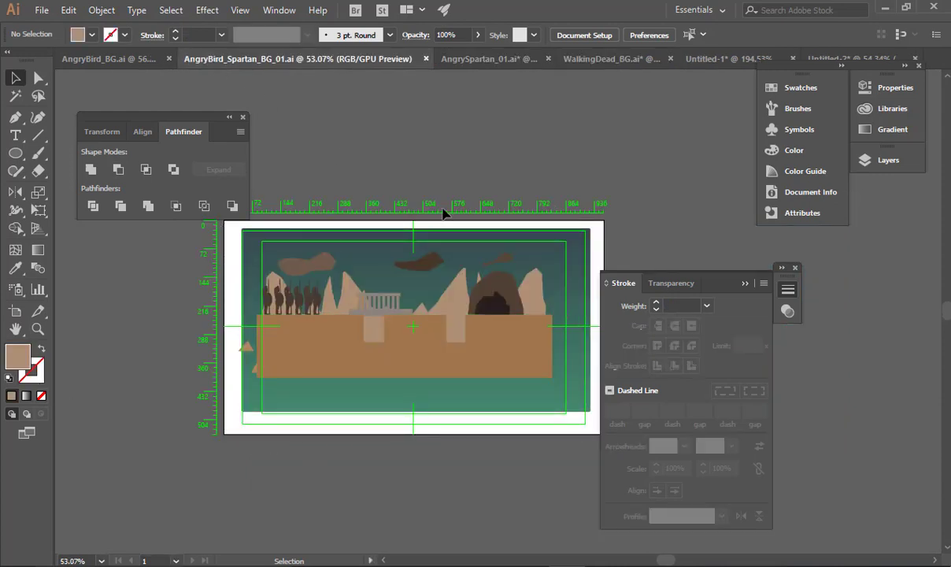
{"action": "scroll", "coordinate": [354, 338], "scroll_direction": "left", "scroll_amount": 3}
{"action": "scroll", "coordinate": [354, 237], "scroll_direction": "down", "scroll_amount": 2}
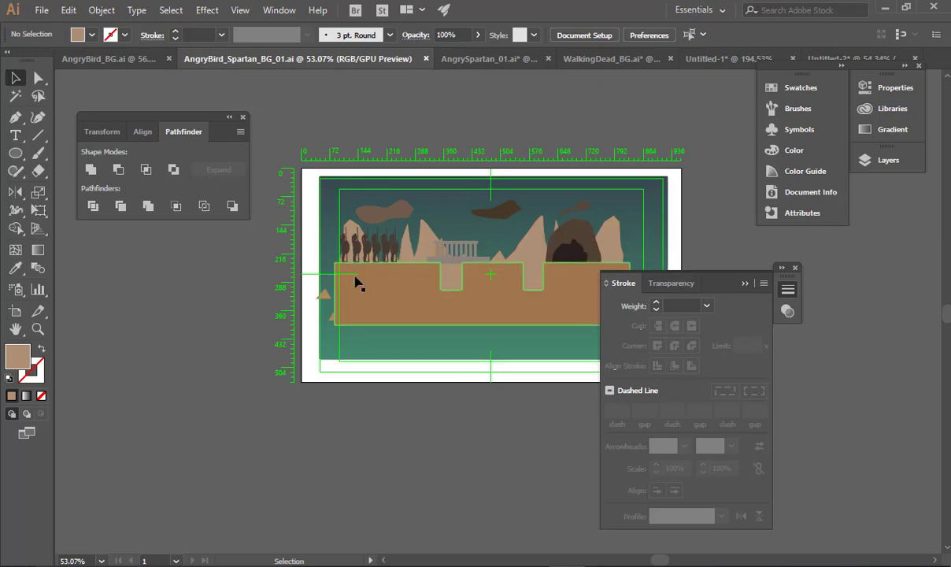
{"action": "key", "text": "space"}
{"action": "left_click_drag", "start_coordinate": [341, 152], "coordinate": [145, 213]}
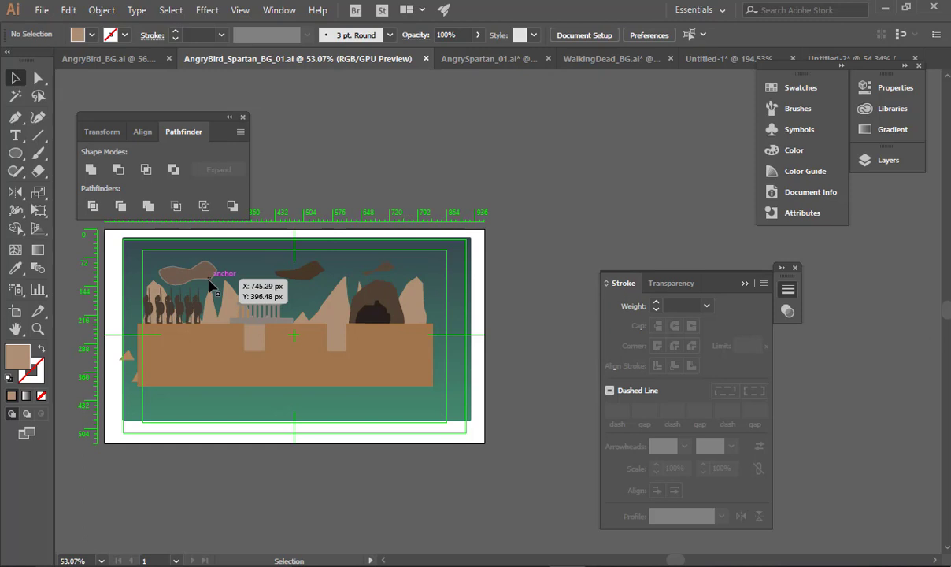
{"action": "scroll", "coordinate": [211, 285], "scroll_direction": "up", "scroll_amount": 5}
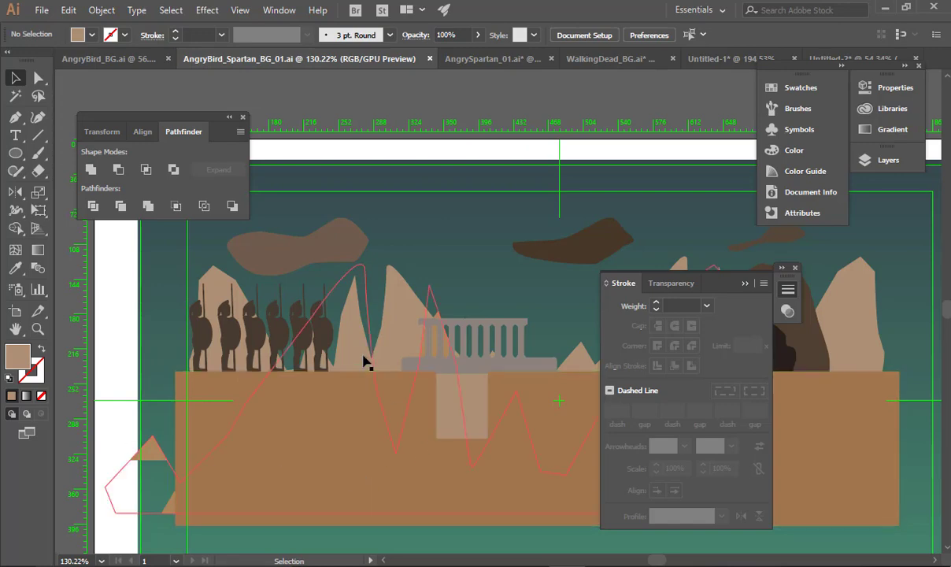
Duplicate the mountain shape behind the soldiers and place the copy on the empty canvas beside the artboard.
{"action": "left_click_drag", "start_coordinate": [371, 301], "coordinate": [426, 248]}
{"action": "left_click_drag", "start_coordinate": [427, 283], "coordinate": [550, 199]}
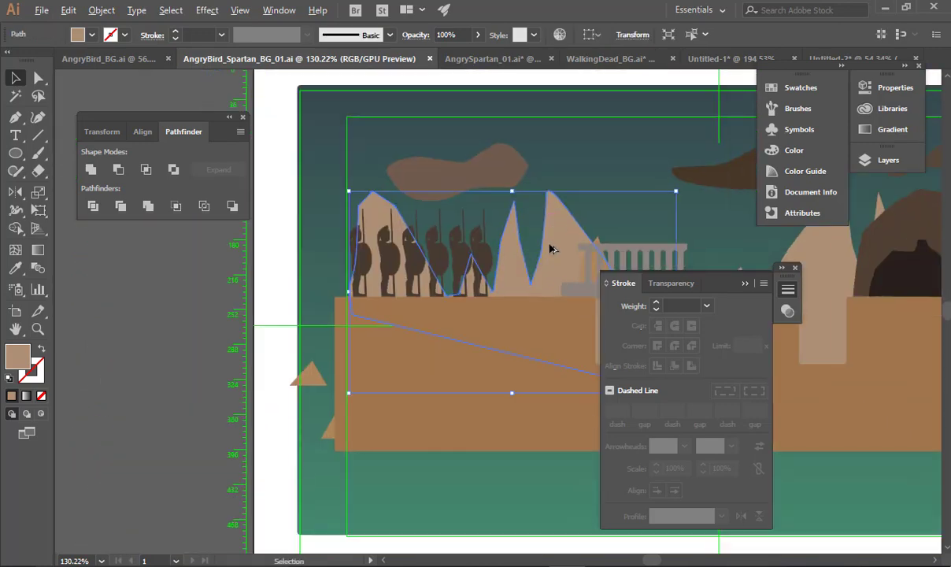
{"action": "left_click_drag", "start_coordinate": [544, 249], "coordinate": [122, 318]}
{"action": "left_click_drag", "start_coordinate": [490, 202], "coordinate": [741, 100]}
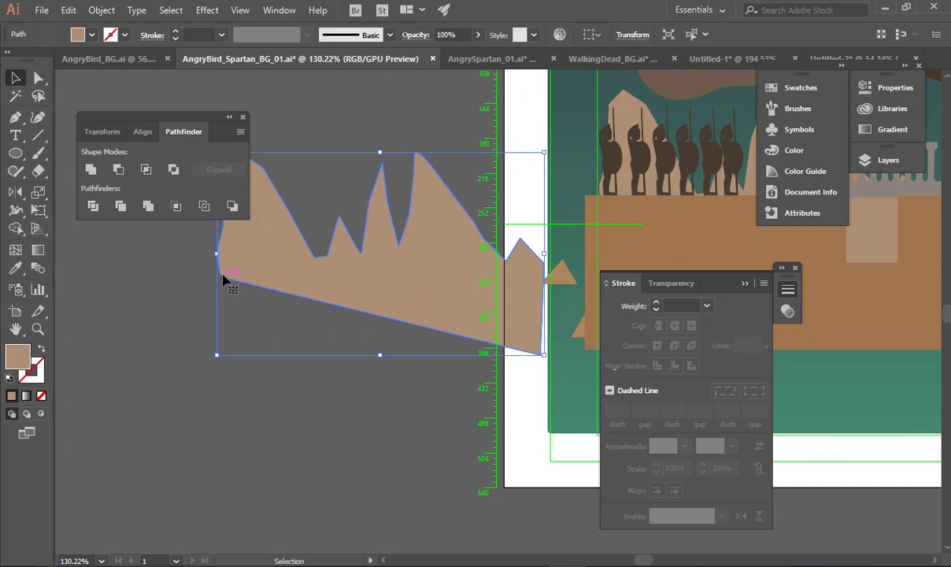
Pull the mountain copy's two bottom corner points down to form a deep, nearly level base, and delete the copy.
{"action": "left_click", "coordinate": [346, 403]}
{"action": "key", "text": "a"}
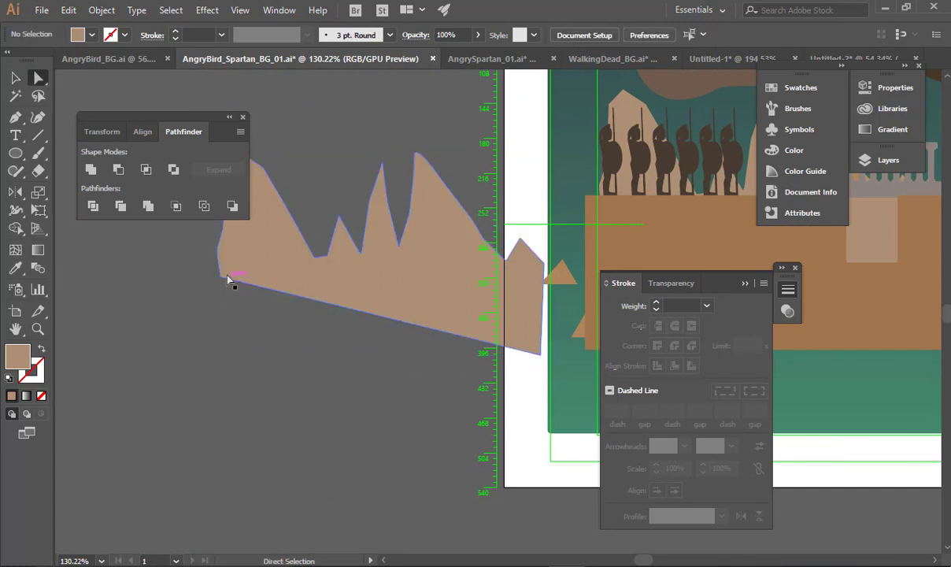
{"action": "left_click_drag", "start_coordinate": [221, 279], "coordinate": [221, 535]}
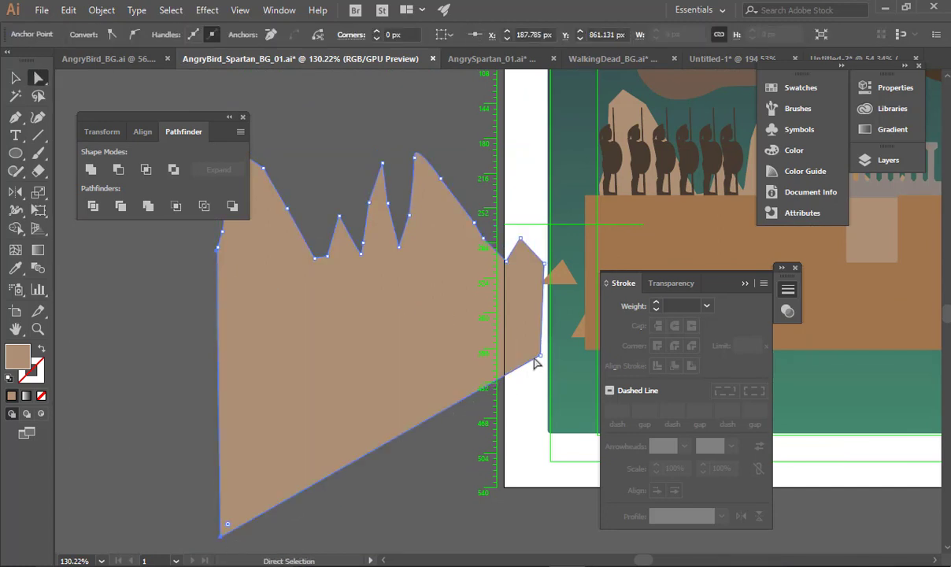
{"action": "left_click_drag", "start_coordinate": [540, 358], "coordinate": [569, 545]}
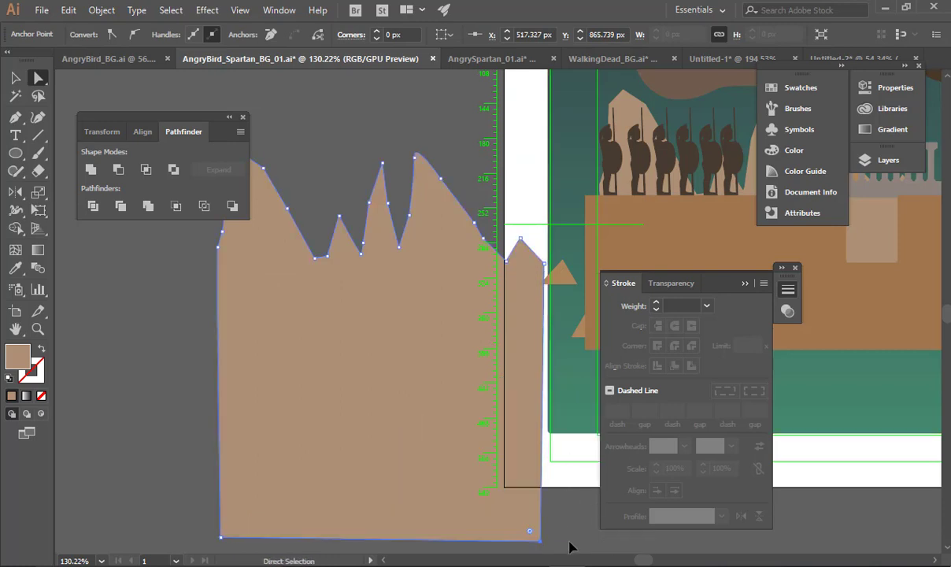
{"action": "key", "text": "Delete"}
{"action": "key", "text": "Delete"}
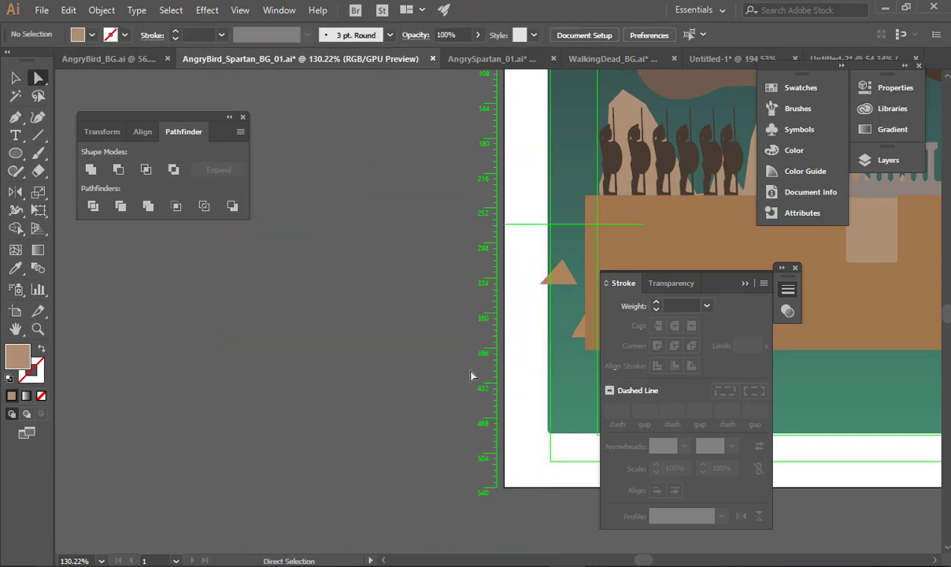
Examine how the mountains, temple, cave and ground pits fit together, both up close and across the whole artboard.
{"action": "scroll", "coordinate": [293, 186], "scroll_direction": "right", "scroll_amount": 5}
{"action": "scroll", "coordinate": [236, 252], "scroll_direction": "up", "scroll_amount": 1}
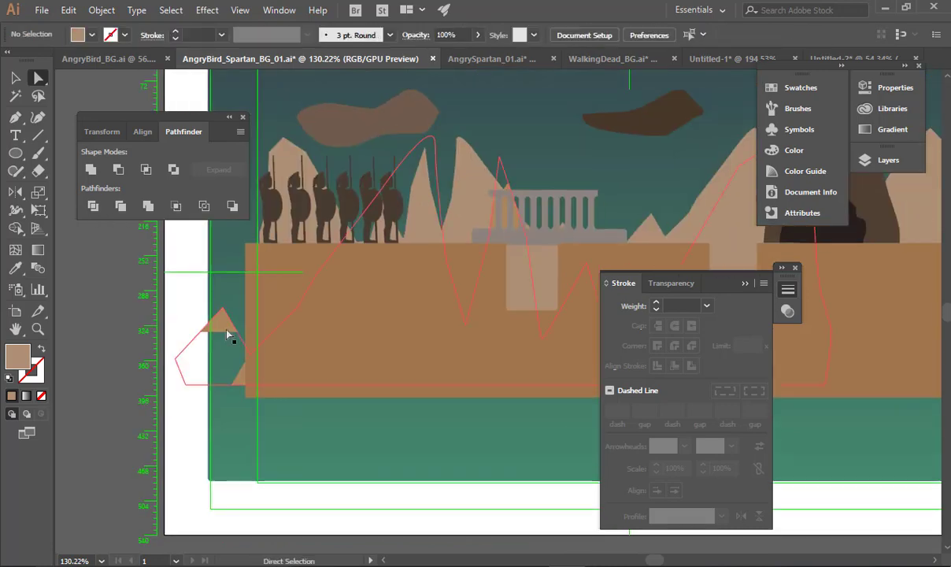
{"action": "left_click_drag", "start_coordinate": [697, 226], "coordinate": [272, 314]}
{"action": "left_click", "coordinate": [331, 226]}
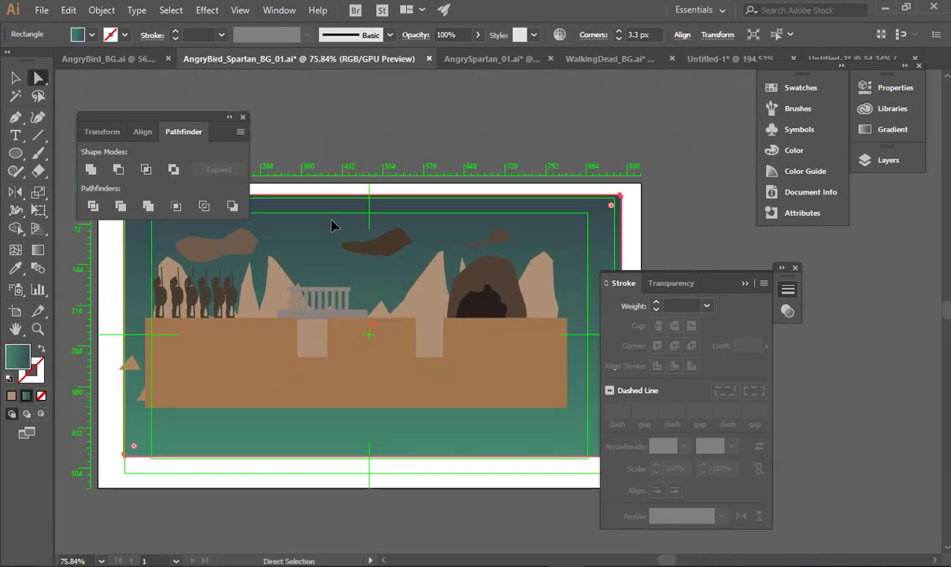
{"action": "left_click", "coordinate": [553, 175]}
{"action": "left_click_drag", "start_coordinate": [380, 213], "coordinate": [457, 251]}
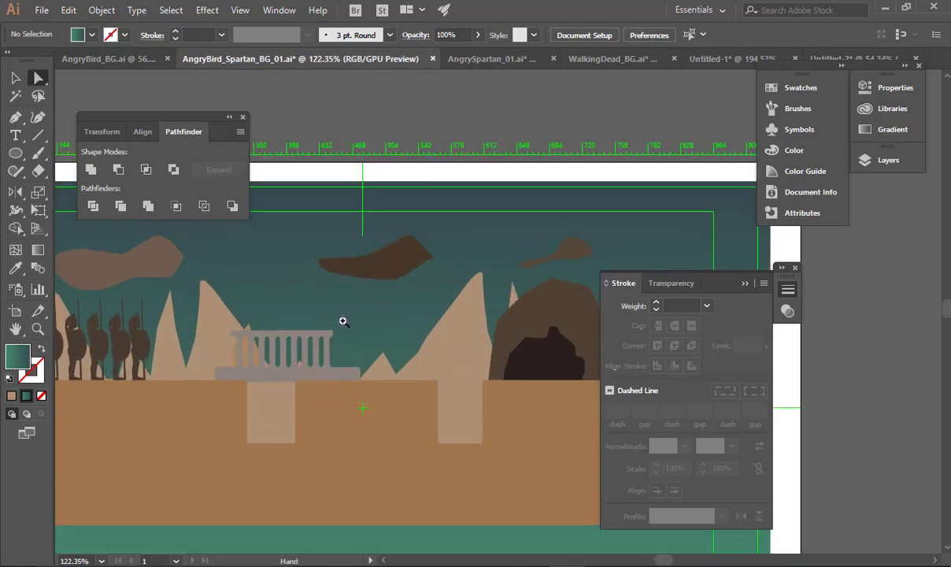
{"action": "left_click_drag", "start_coordinate": [329, 325], "coordinate": [483, 175]}
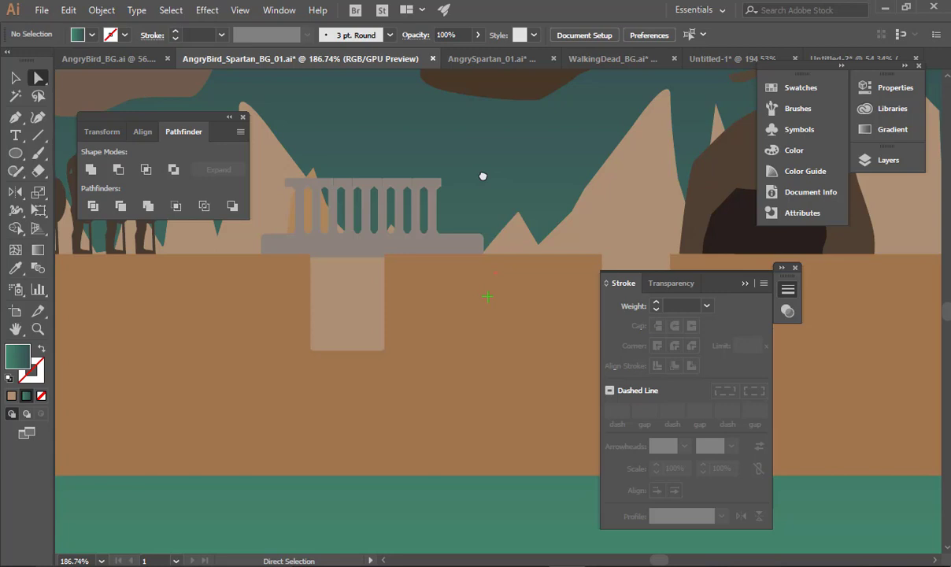
{"action": "key", "text": "ctrl+minus"}
{"action": "key", "text": "ctrl+minus"}
{"action": "key", "text": "ctrl+minus"}
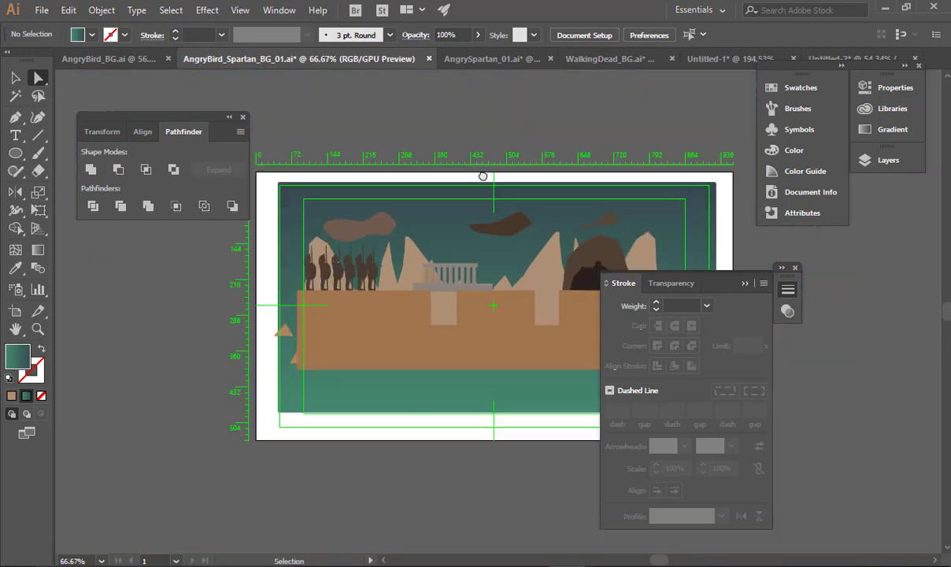